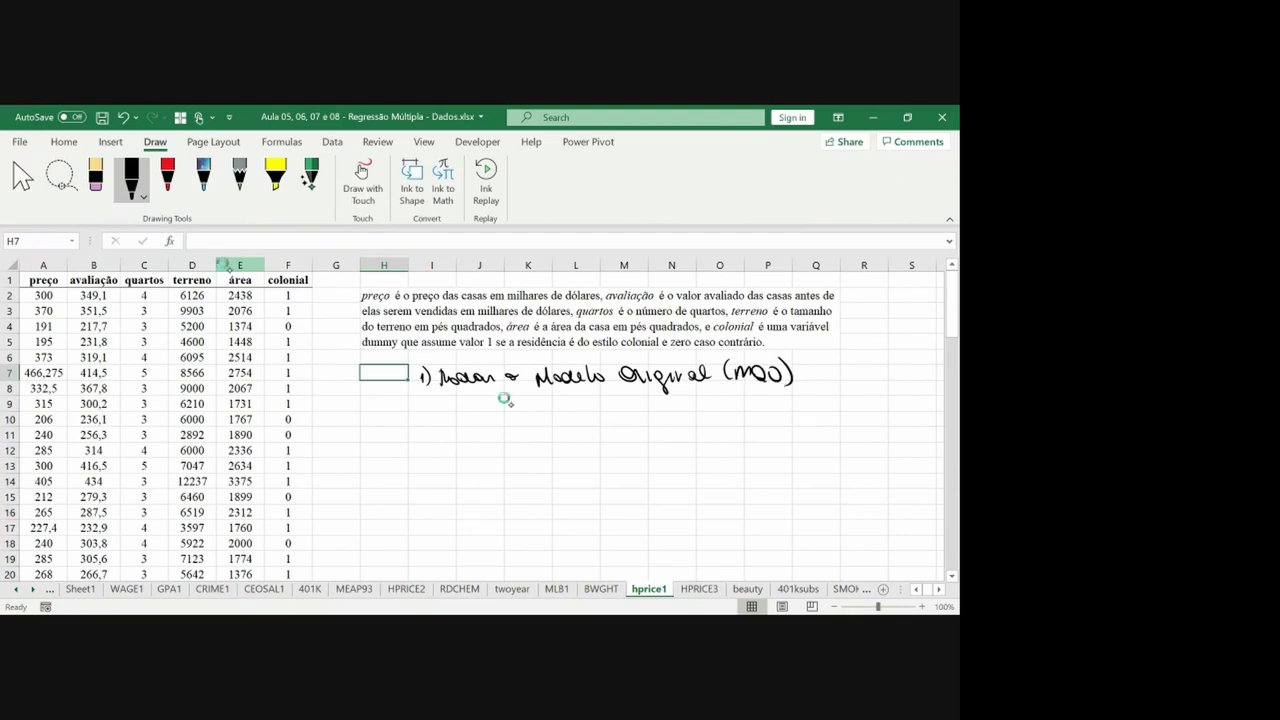
Handwrite note 2 beneath note 1: "2) Vamos capturar os resíduos û e elevá-los ao quadrado û²".
{"action": "left_click_drag", "start_coordinate": [417, 403], "coordinate": [432, 417]}
{"action": "mouse_move", "coordinate": [440, 403]}
{"action": "left_mouse_down"}
{"action": "mouse_move", "coordinate": [540, 416]}
{"action": "mouse_move", "coordinate": [742, 402]}
{"action": "mouse_move", "coordinate": [808, 412]}
{"action": "left_mouse_up"}
{"action": "left_click", "coordinate": [462, 410]}
{"action": "mouse_move", "coordinate": [444, 432]}
{"action": "left_mouse_down"}
{"action": "mouse_move", "coordinate": [452, 446]}
{"action": "mouse_move", "coordinate": [584, 448]}
{"action": "mouse_move", "coordinate": [716, 430]}
{"action": "left_mouse_up"}
Handwrite note 3 with the auxiliary regression equation û² = δ0 + δ1x1 + δ2x2 + ... + δkxk + v.
{"action": "left_click_drag", "start_coordinate": [424, 467], "coordinate": [426, 481]}
{"action": "mouse_move", "coordinate": [443, 460]}
{"action": "left_mouse_down"}
{"action": "mouse_move", "coordinate": [444, 490]}
{"action": "mouse_move", "coordinate": [488, 488]}
{"action": "mouse_move", "coordinate": [492, 466]}
{"action": "mouse_move", "coordinate": [508, 483]}
{"action": "left_mouse_up"}
{"action": "left_click_drag", "start_coordinate": [528, 470], "coordinate": [518, 494]}
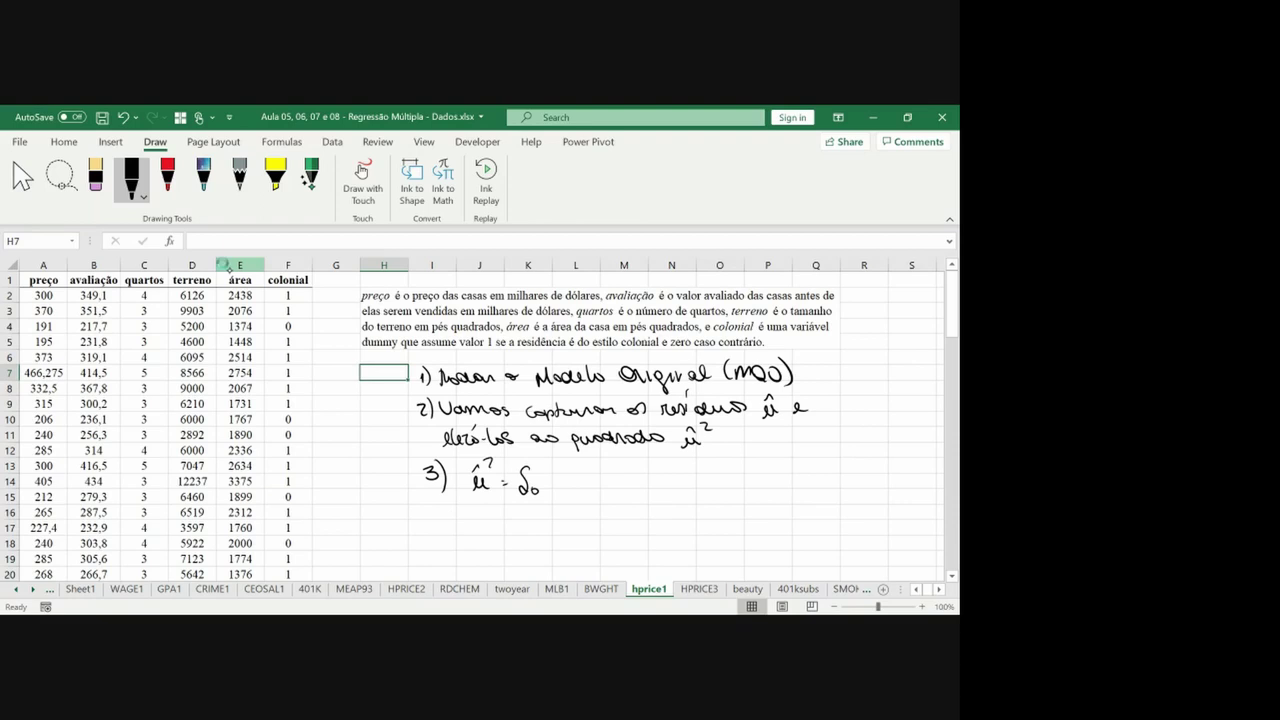
{"action": "left_click_drag", "start_coordinate": [543, 484], "coordinate": [557, 484]}
{"action": "mouse_move", "coordinate": [550, 477]}
{"action": "left_mouse_down"}
{"action": "mouse_move", "coordinate": [550, 491]}
{"action": "mouse_move", "coordinate": [567, 480]}
{"action": "mouse_move", "coordinate": [571, 492]}
{"action": "mouse_move", "coordinate": [596, 489]}
{"action": "left_mouse_up"}
{"action": "left_click_drag", "start_coordinate": [596, 478], "coordinate": [588, 489]}
{"action": "left_click_drag", "start_coordinate": [599, 483], "coordinate": [646, 492]}
{"action": "left_click_drag", "start_coordinate": [648, 475], "coordinate": [658, 488]}
{"action": "mouse_move", "coordinate": [658, 476]}
{"action": "left_mouse_down"}
{"action": "mouse_move", "coordinate": [650, 488]}
{"action": "mouse_move", "coordinate": [731, 482]}
{"action": "left_mouse_up"}
{"action": "left_click", "coordinate": [689, 478]}
{"action": "left_click", "coordinate": [700, 478]}
{"action": "left_click", "coordinate": [711, 478]}
{"action": "left_click", "coordinate": [719, 478]}
{"action": "left_click_drag", "start_coordinate": [724, 476], "coordinate": [738, 476]}
{"action": "mouse_move", "coordinate": [757, 455]}
{"action": "left_mouse_down"}
{"action": "mouse_move", "coordinate": [750, 484]}
{"action": "mouse_move", "coordinate": [787, 482]}
{"action": "left_mouse_up"}
{"action": "mouse_move", "coordinate": [787, 471]}
{"action": "left_mouse_down"}
{"action": "mouse_move", "coordinate": [778, 483]}
{"action": "mouse_move", "coordinate": [791, 490]}
{"action": "left_mouse_up"}
{"action": "left_click_drag", "start_coordinate": [798, 479], "coordinate": [811, 476]}
{"action": "left_click_drag", "start_coordinate": [806, 470], "coordinate": [815, 470]}
{"action": "left_click_drag", "start_coordinate": [818, 466], "coordinate": [825, 466]}
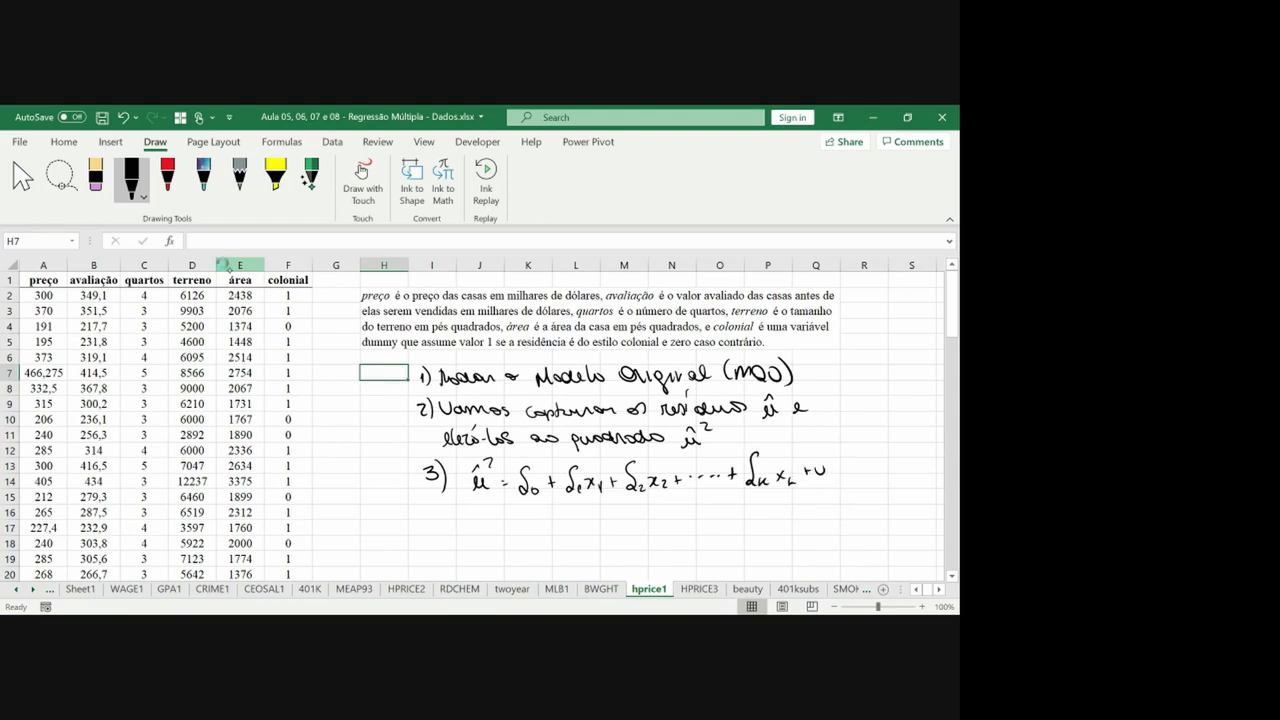
Handwrite note 4 as "4) Teste F" below the equation, redoing the faulty strokes in the word.
{"action": "left_click_drag", "start_coordinate": [433, 511], "coordinate": [444, 527]}
{"action": "mouse_move", "coordinate": [439, 510]}
{"action": "left_mouse_down"}
{"action": "mouse_move", "coordinate": [448, 549]}
{"action": "mouse_move", "coordinate": [478, 518]}
{"action": "mouse_move", "coordinate": [508, 540]}
{"action": "left_mouse_up"}
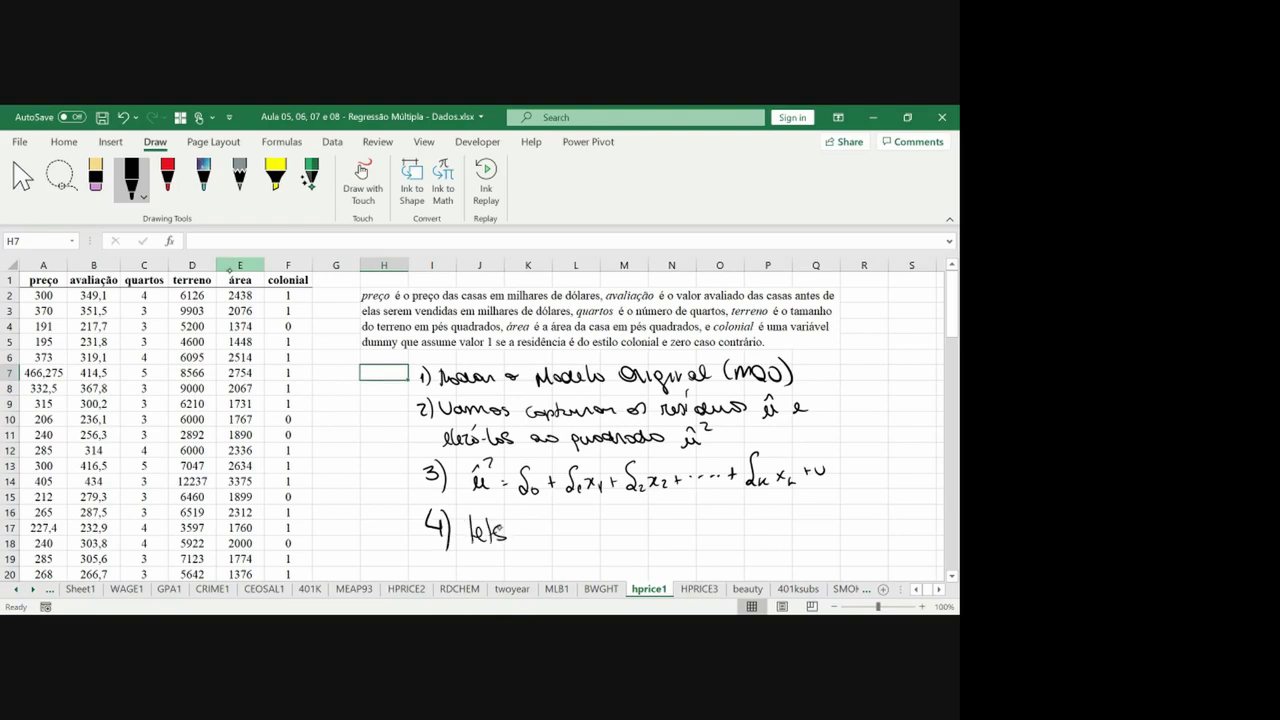
{"action": "key", "text": "ctrl+z"}
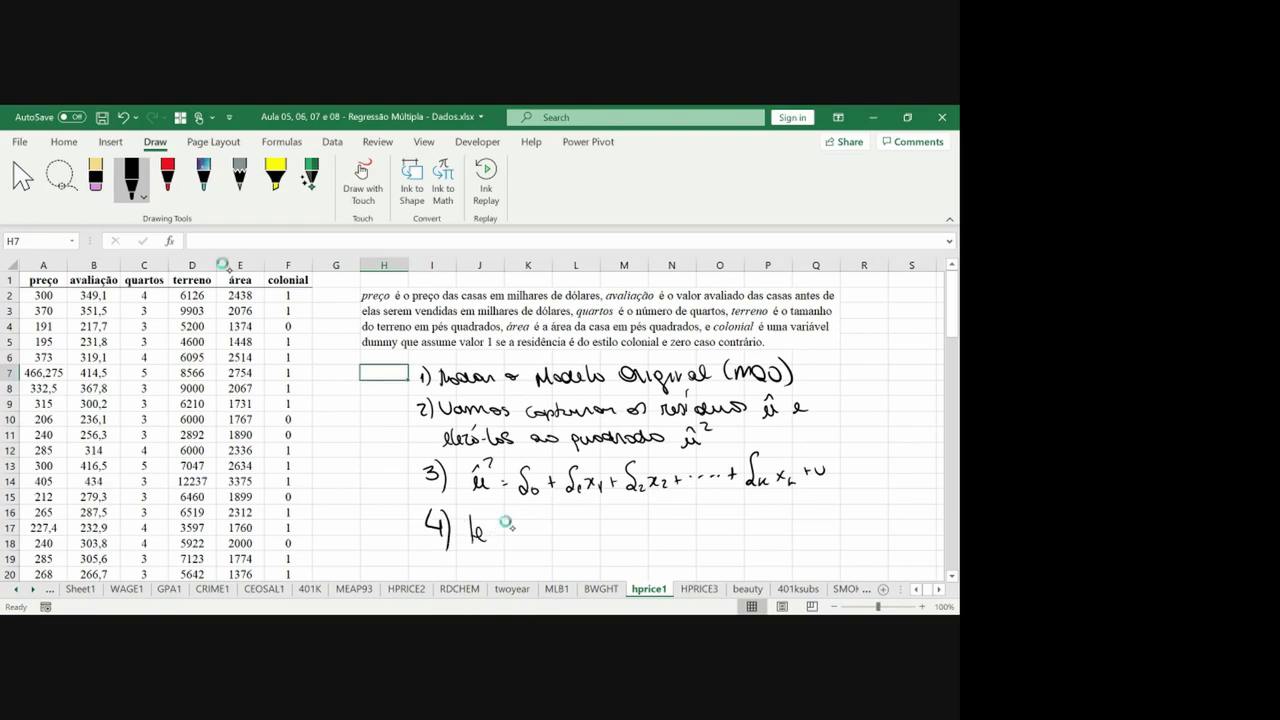
{"action": "left_click_drag", "start_coordinate": [507, 522], "coordinate": [499, 540]}
{"action": "left_click_drag", "start_coordinate": [512, 518], "coordinate": [511, 542]}
{"action": "left_click_drag", "start_coordinate": [506, 529], "coordinate": [522, 540]}
{"action": "mouse_move", "coordinate": [538, 516]}
{"action": "left_mouse_down"}
{"action": "mouse_move", "coordinate": [533, 542]}
{"action": "mouse_move", "coordinate": [542, 529]}
{"action": "mouse_move", "coordinate": [595, 535]}
{"action": "left_mouse_up"}
Handwrite the null hypothesis H0: δ1 = δ2 = ... = δk = 0 beside the F test note.
{"action": "mouse_move", "coordinate": [605, 513]}
{"action": "left_mouse_down"}
{"action": "mouse_move", "coordinate": [607, 537]}
{"action": "mouse_move", "coordinate": [642, 528]}
{"action": "left_mouse_up"}
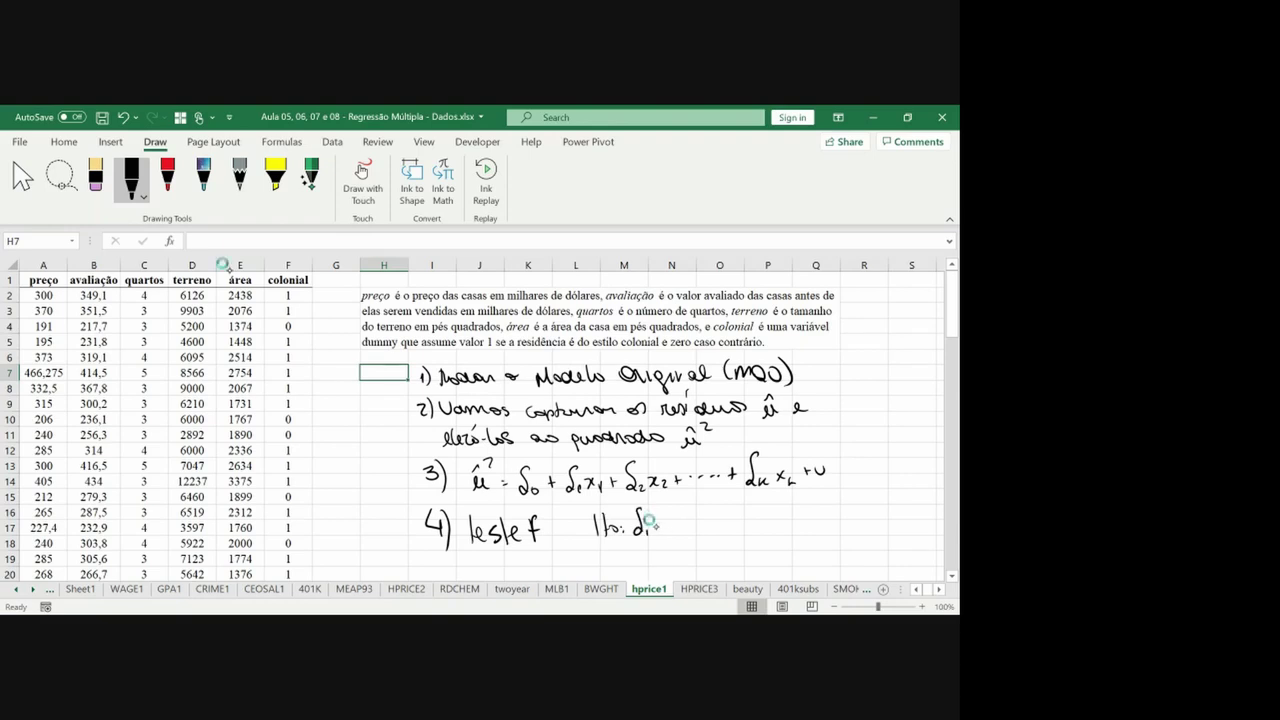
{"action": "left_click_drag", "start_coordinate": [655, 524], "coordinate": [661, 523]}
{"action": "left_click_drag", "start_coordinate": [655, 528], "coordinate": [708, 527]}
{"action": "mouse_move", "coordinate": [772, 504]}
{"action": "left_mouse_down"}
{"action": "mouse_move", "coordinate": [764, 537]}
{"action": "mouse_move", "coordinate": [810, 520]}
{"action": "left_mouse_up"}
{"action": "left_click_drag", "start_coordinate": [797, 528], "coordinate": [810, 527]}
{"action": "mouse_move", "coordinate": [820, 510]}
{"action": "left_mouse_down"}
{"action": "mouse_move", "coordinate": [821, 524]}
{"action": "mouse_move", "coordinate": [821, 510]}
{"action": "left_mouse_up"}
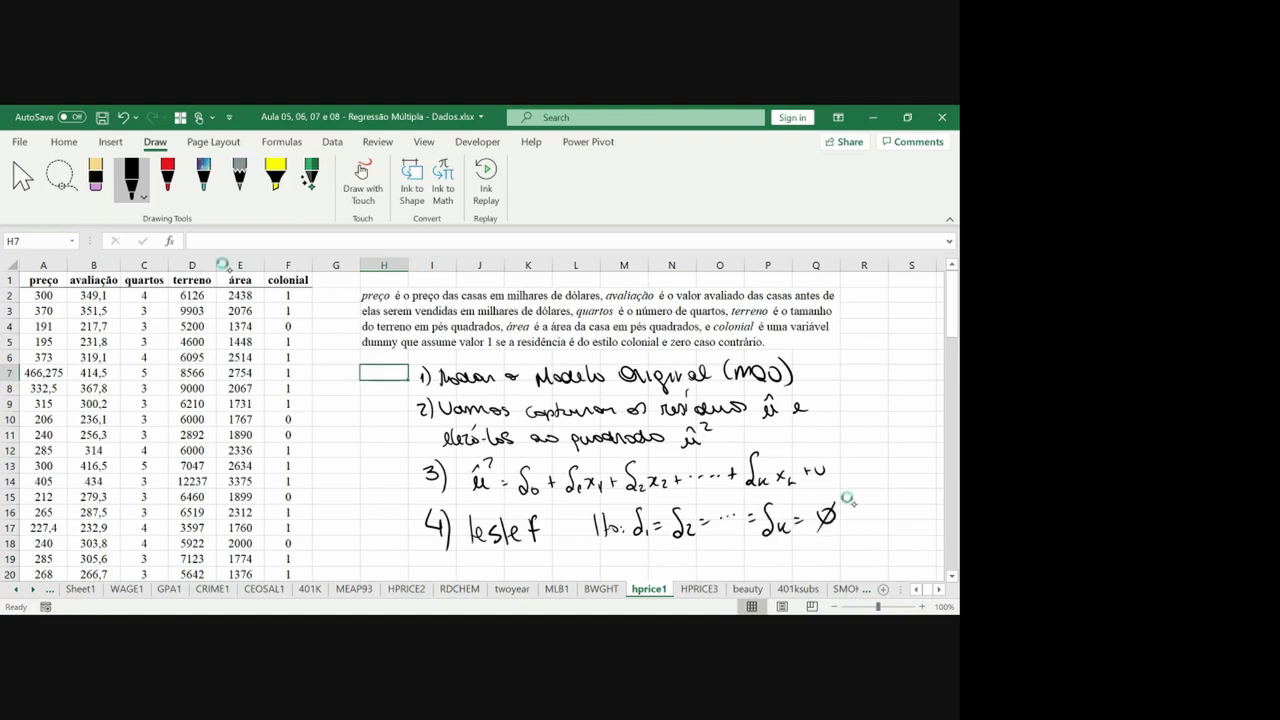
Handwrite "= Homoscedasticidade" after the null hypothesis and double-underline the word.
{"action": "left_click", "coordinate": [934, 587]}
{"action": "left_click", "coordinate": [932, 585]}
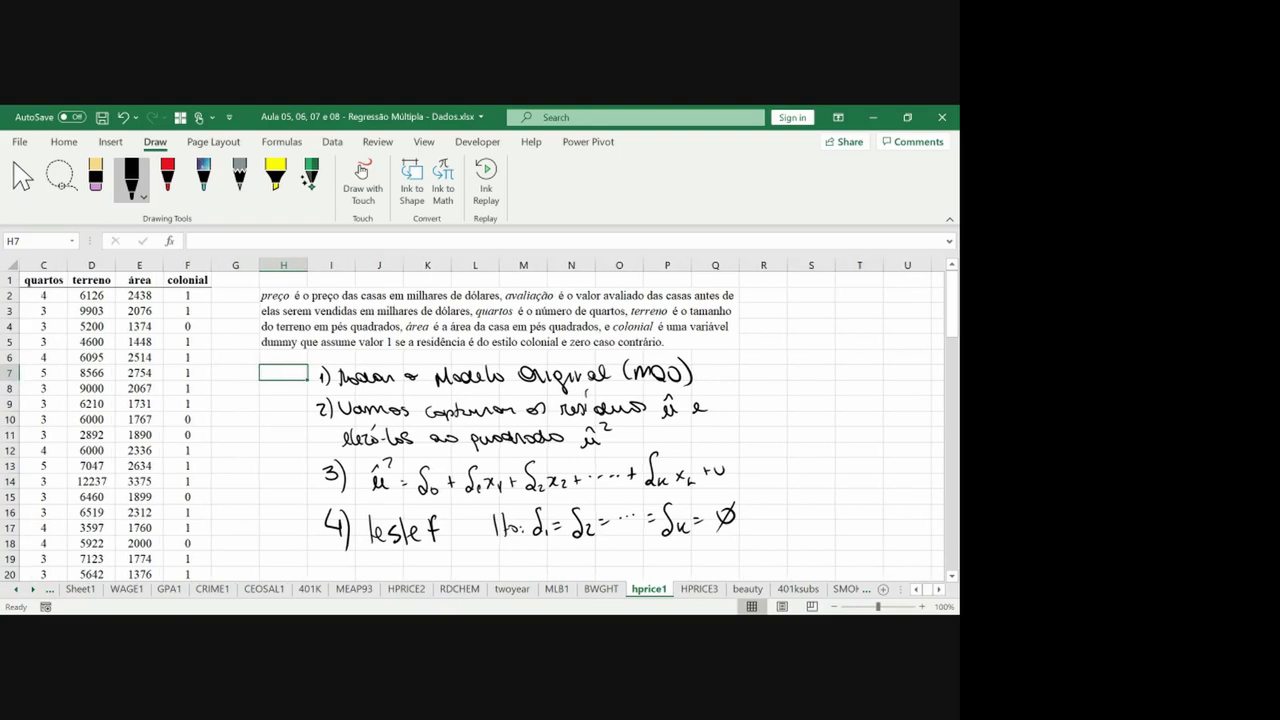
{"action": "left_click_drag", "start_coordinate": [749, 513], "coordinate": [759, 513]}
{"action": "mouse_move", "coordinate": [749, 517]}
{"action": "left_mouse_down"}
{"action": "mouse_move", "coordinate": [886, 500]}
{"action": "mouse_move", "coordinate": [838, 493]}
{"action": "left_mouse_up"}
{"action": "scroll", "coordinate": [600, 420], "scroll_direction": "right", "scroll_amount": 3}
{"action": "left_click_drag", "start_coordinate": [672, 540], "coordinate": [835, 510]}
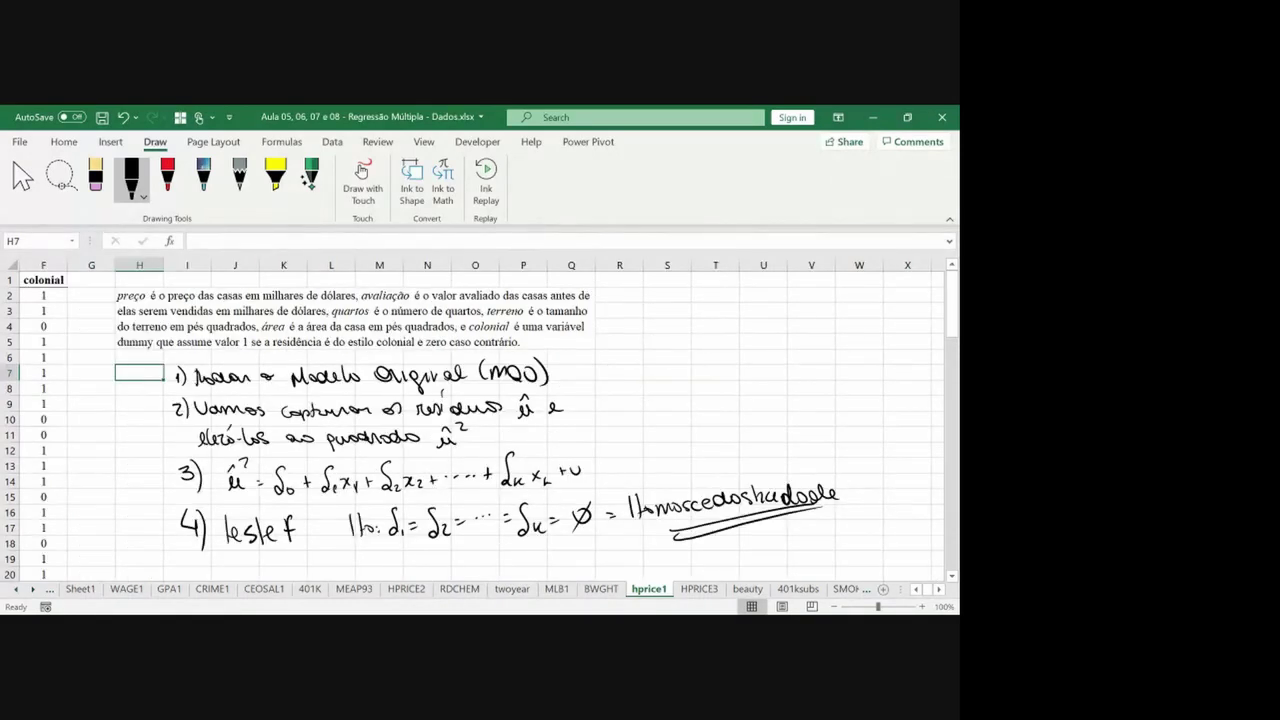
Underline û², x1, x2 and xk by hand in the equation of note 3.
{"action": "left_click", "coordinate": [916, 590]}
{"action": "left_click", "coordinate": [916, 590]}
{"action": "left_click", "coordinate": [918, 592]}
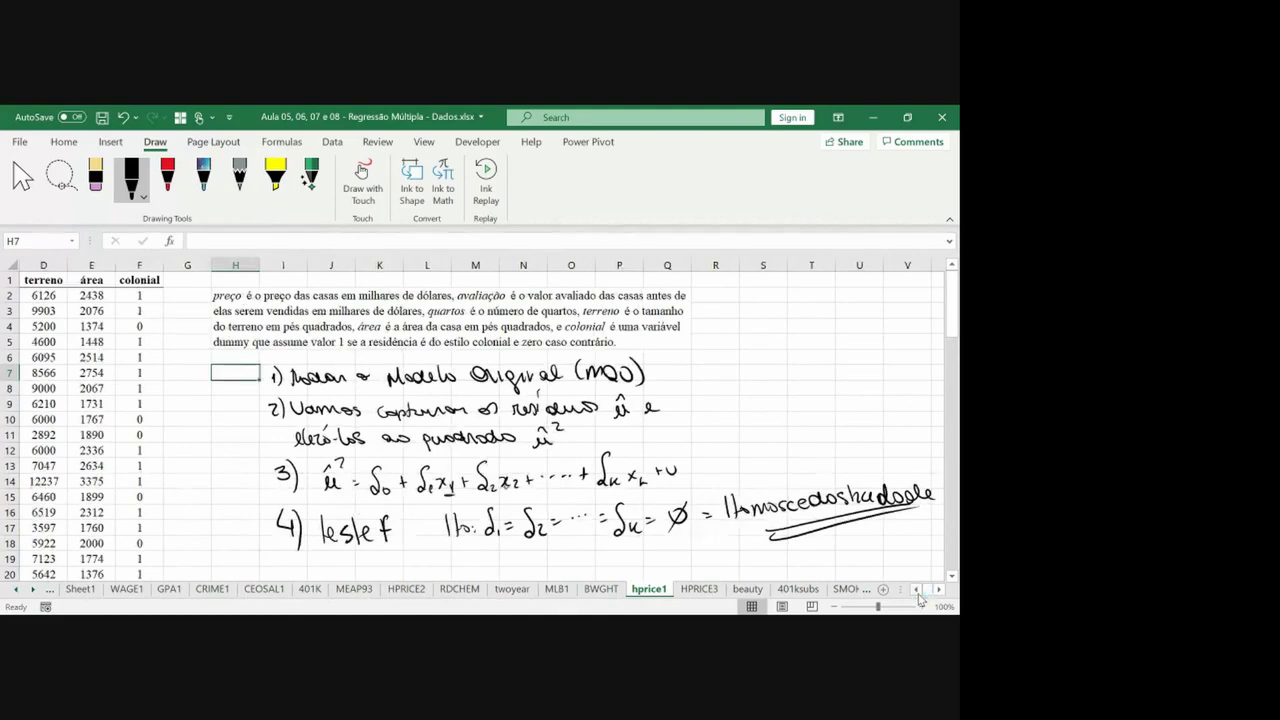
{"action": "left_click_drag", "start_coordinate": [501, 490], "coordinate": [517, 491]}
{"action": "left_click_drag", "start_coordinate": [628, 485], "coordinate": [641, 487]}
{"action": "left_click_drag", "start_coordinate": [343, 492], "coordinate": [350, 499]}
Start a Data Analysis regression with the preço column, including its header, as the Y range.
{"action": "key", "text": "Home"}
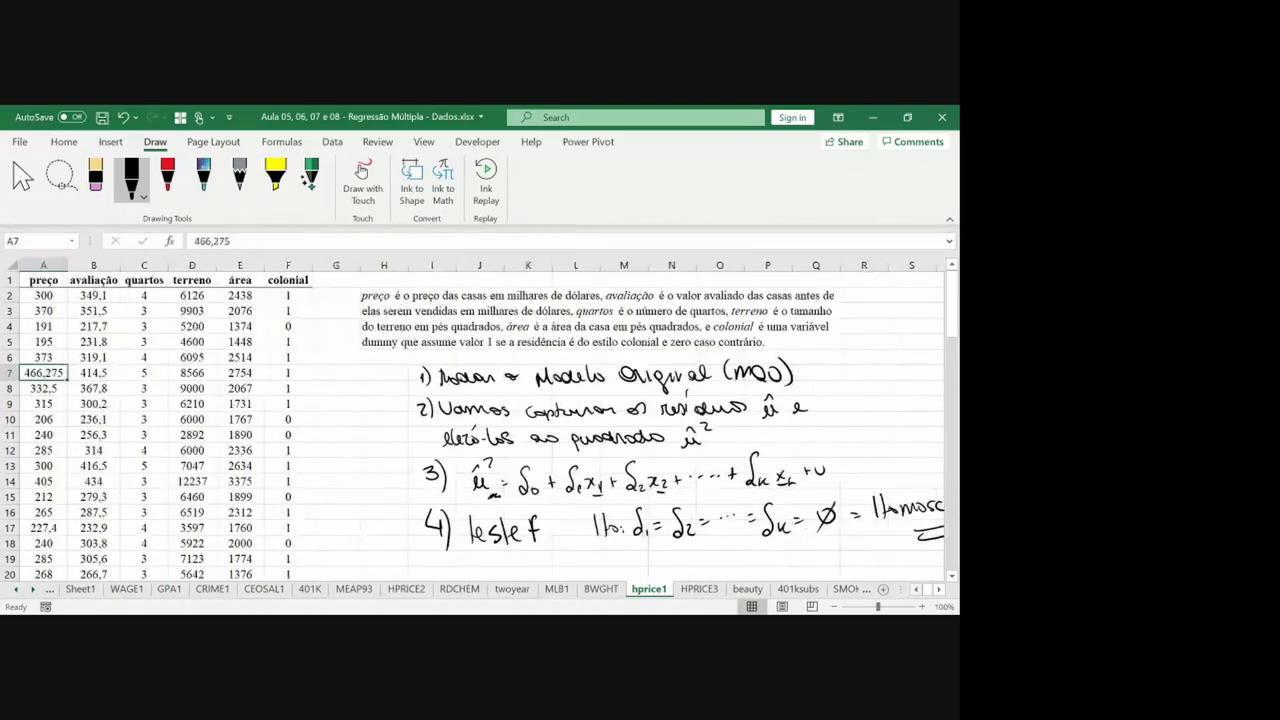
{"action": "left_click", "coordinate": [331, 143]}
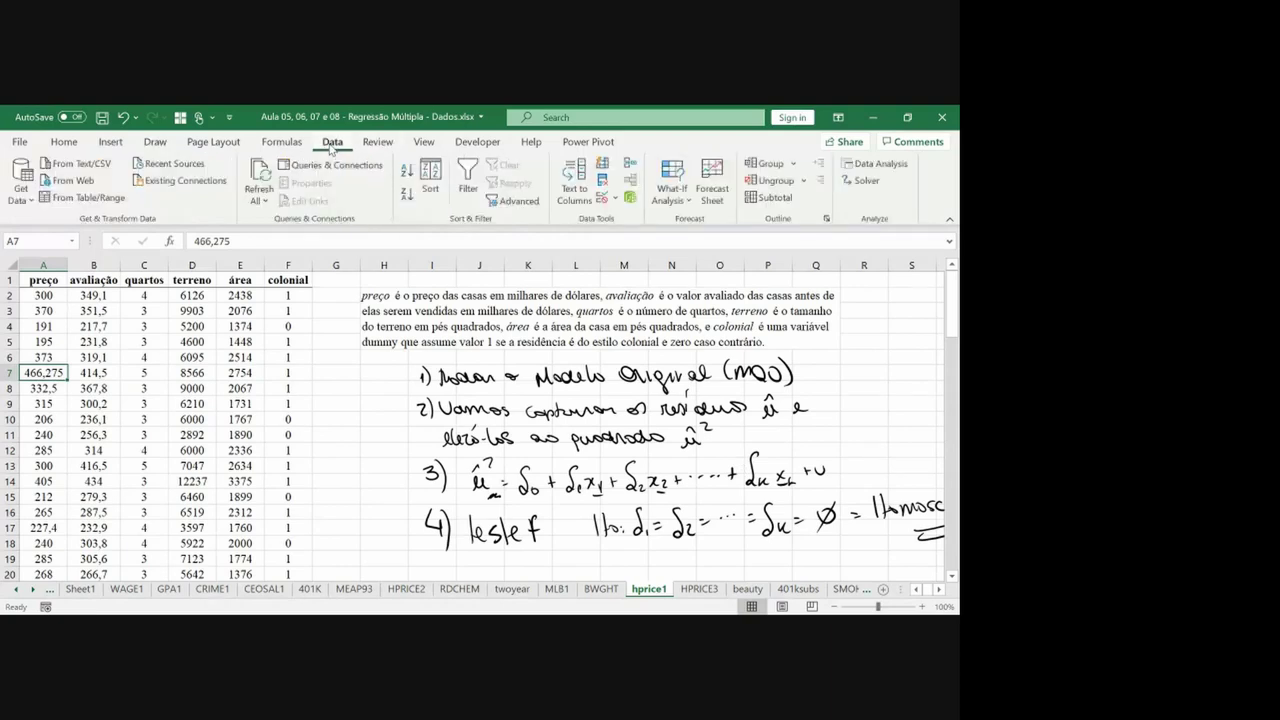
{"action": "left_click", "coordinate": [862, 165]}
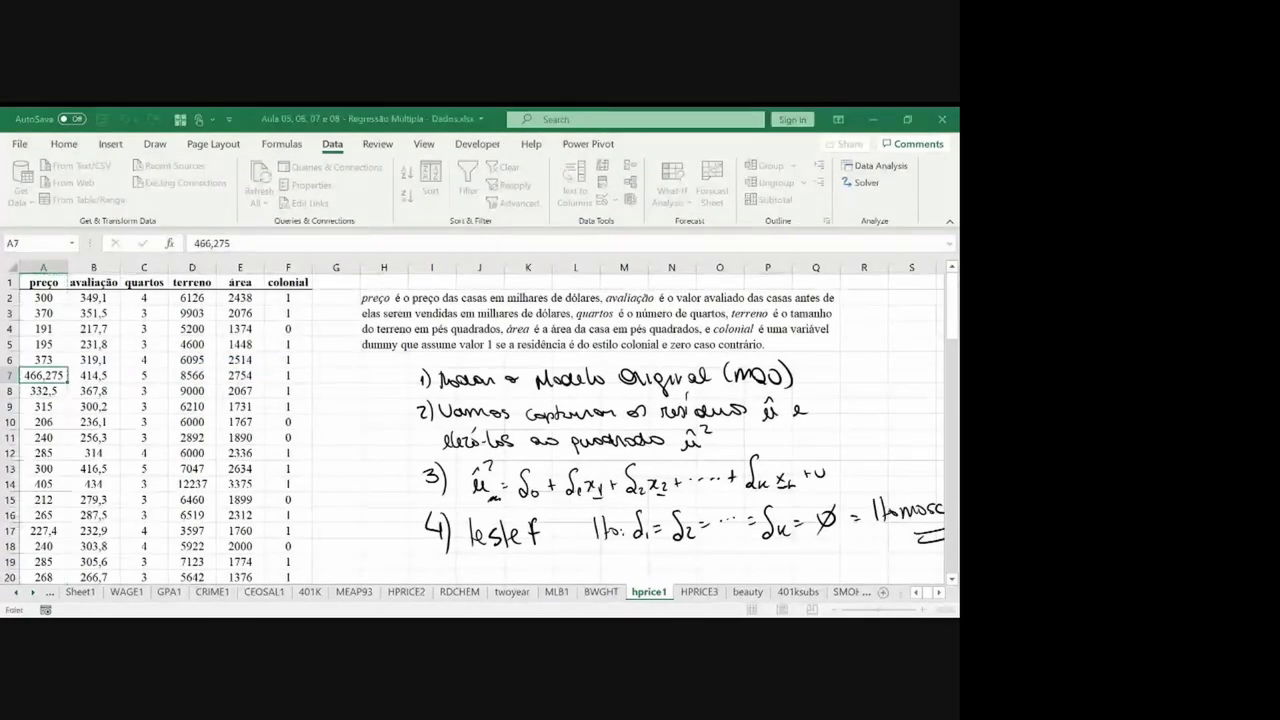
{"action": "left_click", "coordinate": [68, 282]}
{"action": "key", "text": "ctrl+shift+Down"}
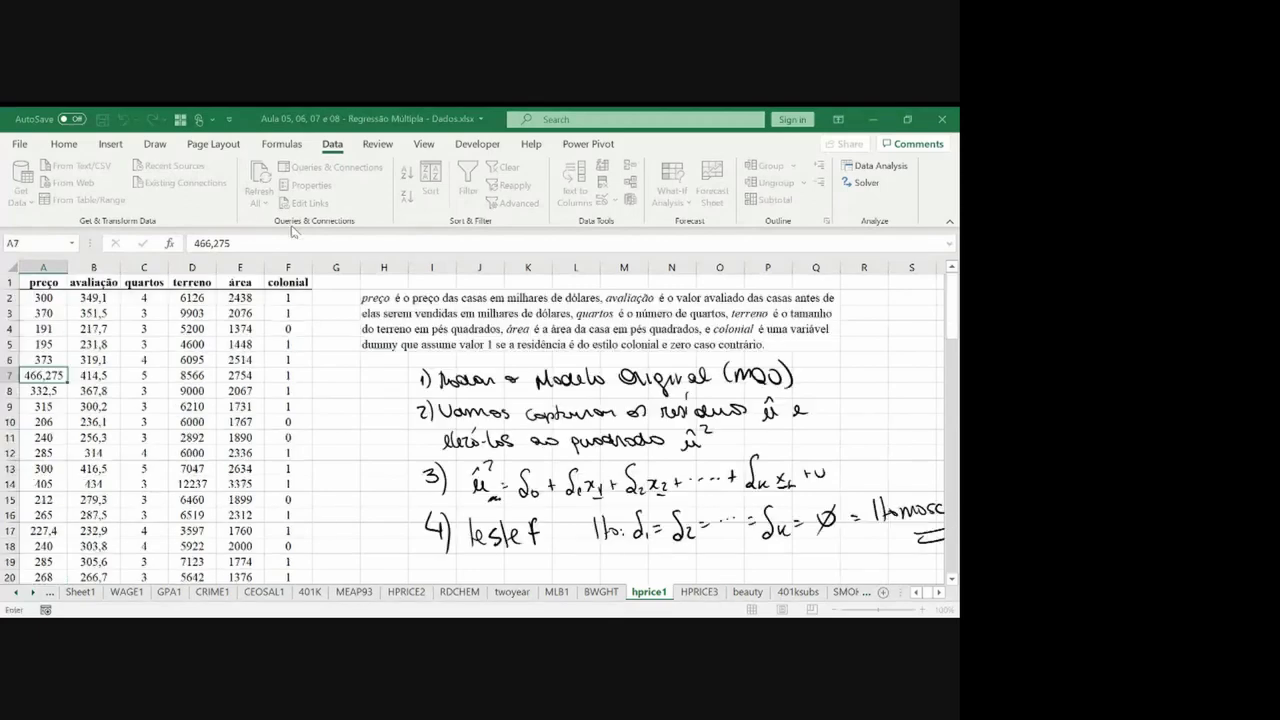
Set the regression's X range to the quartos, terreno and área columns, C1:E89.
{"action": "left_click", "coordinate": [133, 350]}
{"action": "key", "text": "ctrl+Up"}
{"action": "key", "text": "shift+Right"}
{"action": "key", "text": "shift+Right"}
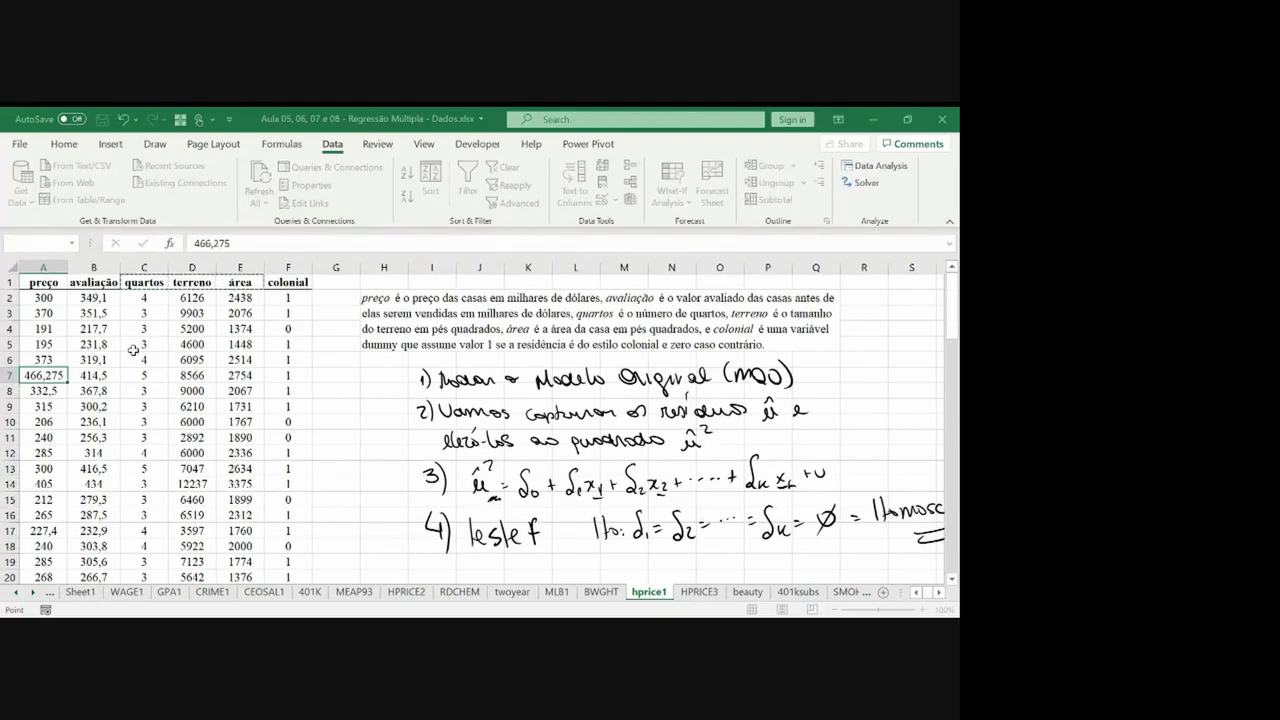
{"action": "key", "text": "ctrl+shift+Down"}
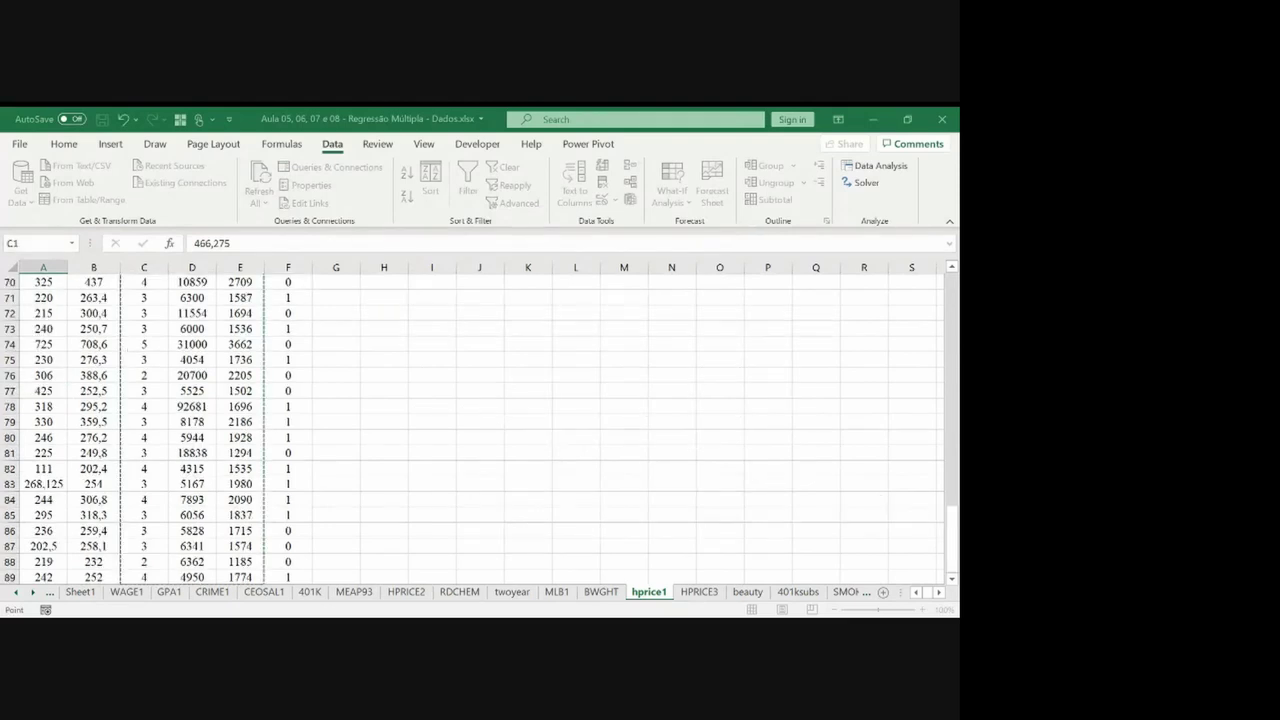
Output the regression with residuals at cell H20 and autofit the widths of columns H and I.
{"action": "key", "text": "Return"}
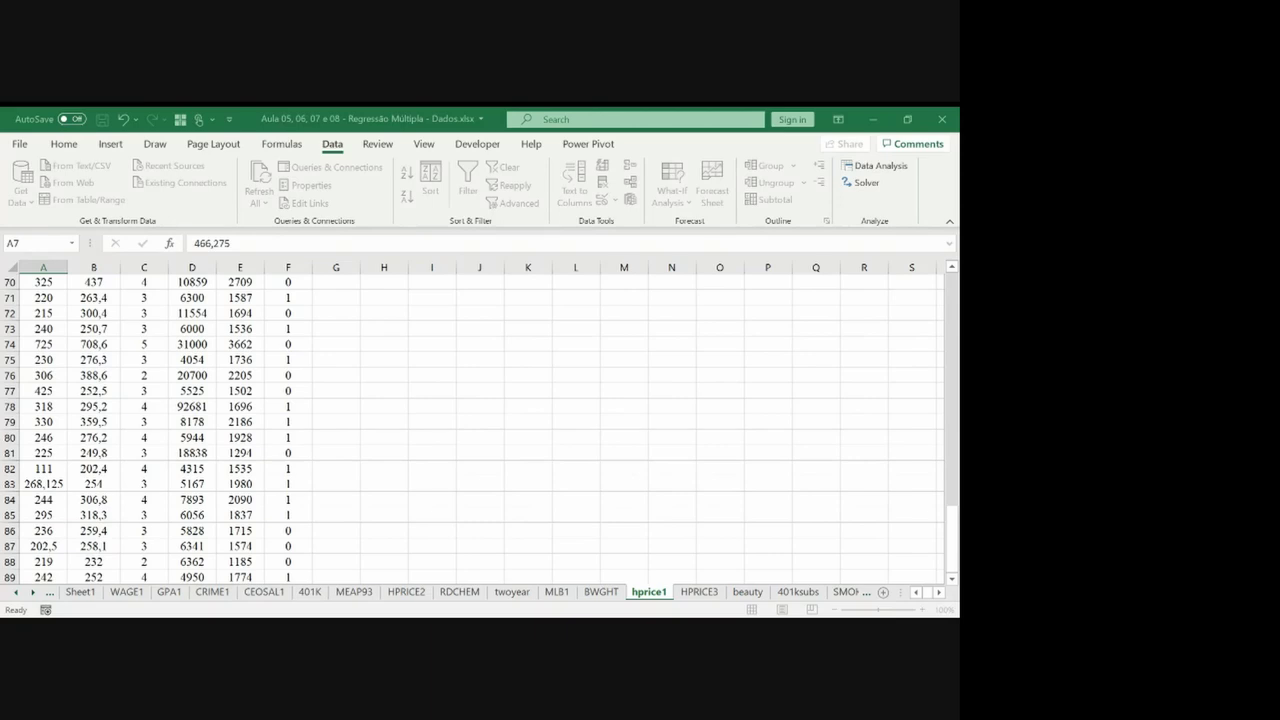
{"action": "key", "text": "Escape"}
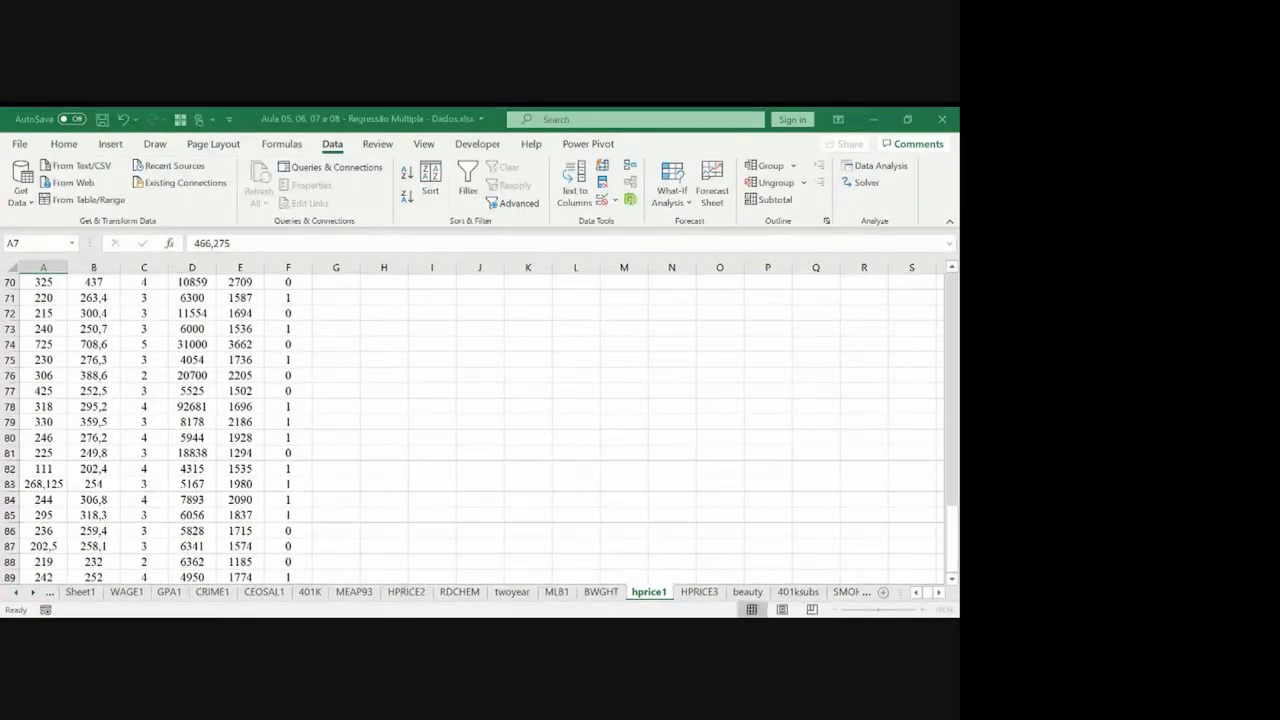
{"action": "scroll", "coordinate": [388, 362], "scroll_direction": "up", "scroll_amount": 20}
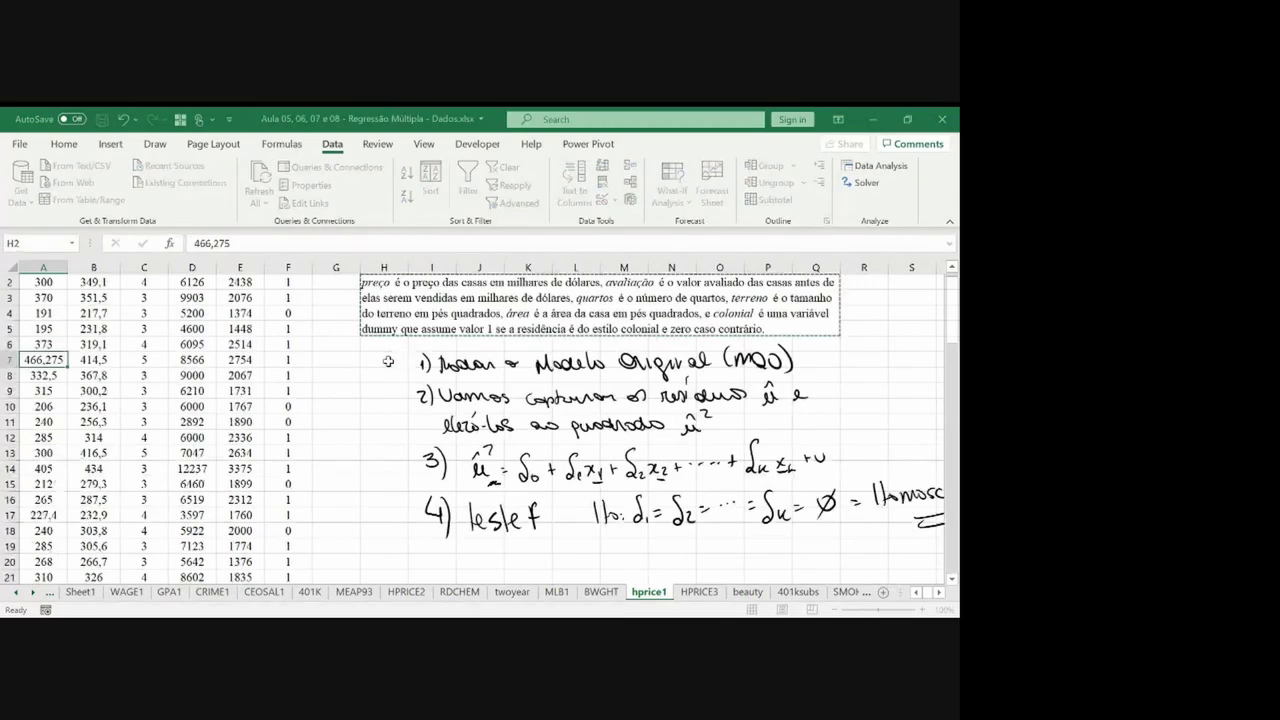
{"action": "scroll", "coordinate": [388, 362], "scroll_direction": "up", "scroll_amount": 1}
{"action": "left_click", "coordinate": [388, 362]}
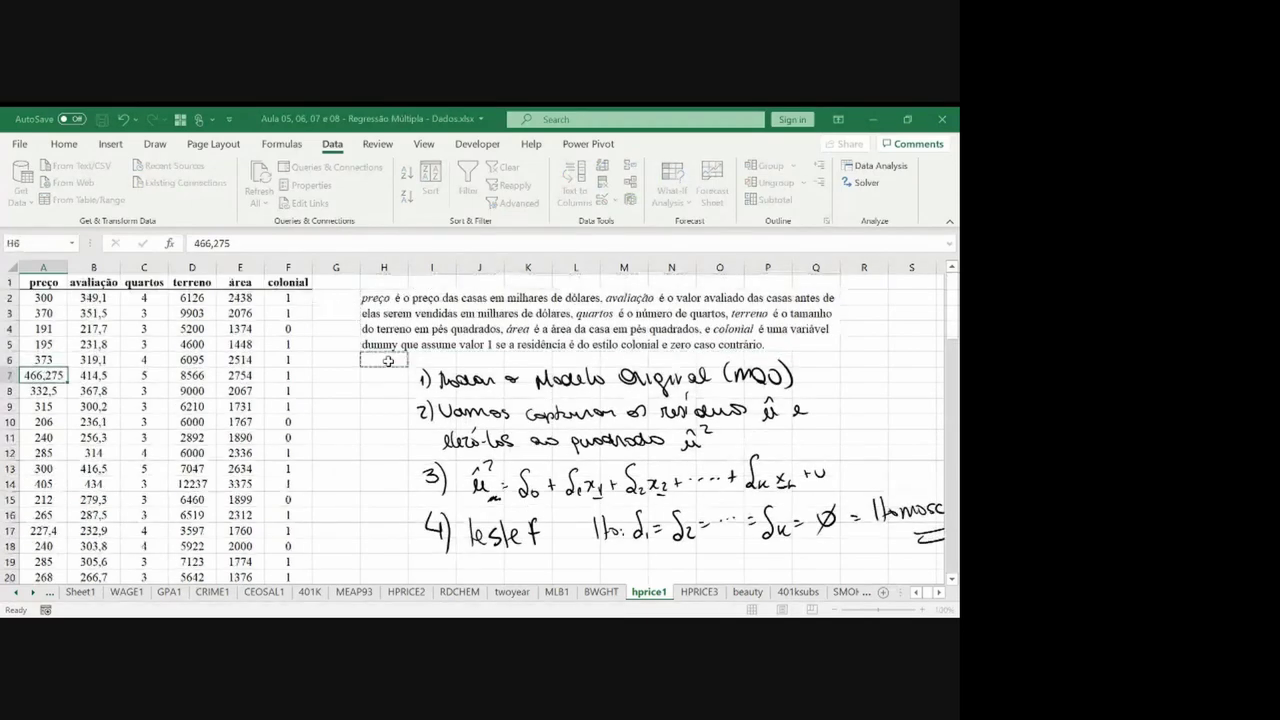
{"action": "key", "text": "Down"}
{"action": "key", "text": "Down"}
{"action": "key", "text": "Down"}
{"action": "key", "text": "Down"}
{"action": "key", "text": "Down"}
{"action": "key", "text": "Down"}
{"action": "key", "text": "Down"}
{"action": "key", "text": "Down"}
{"action": "key", "text": "Down"}
{"action": "key", "text": "Down"}
{"action": "key", "text": "Down"}
{"action": "key", "text": "Down"}
{"action": "key", "text": "Down"}
{"action": "key", "text": "Down"}
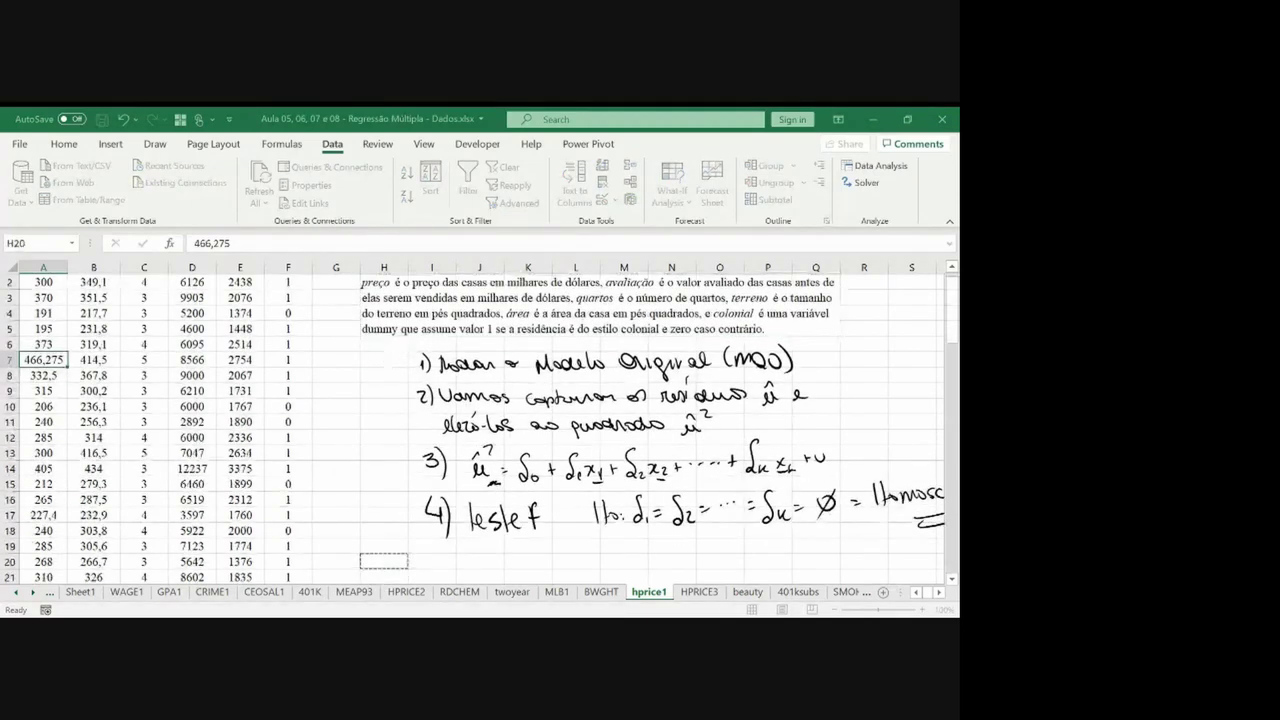
{"action": "key", "text": "ctrl+v"}
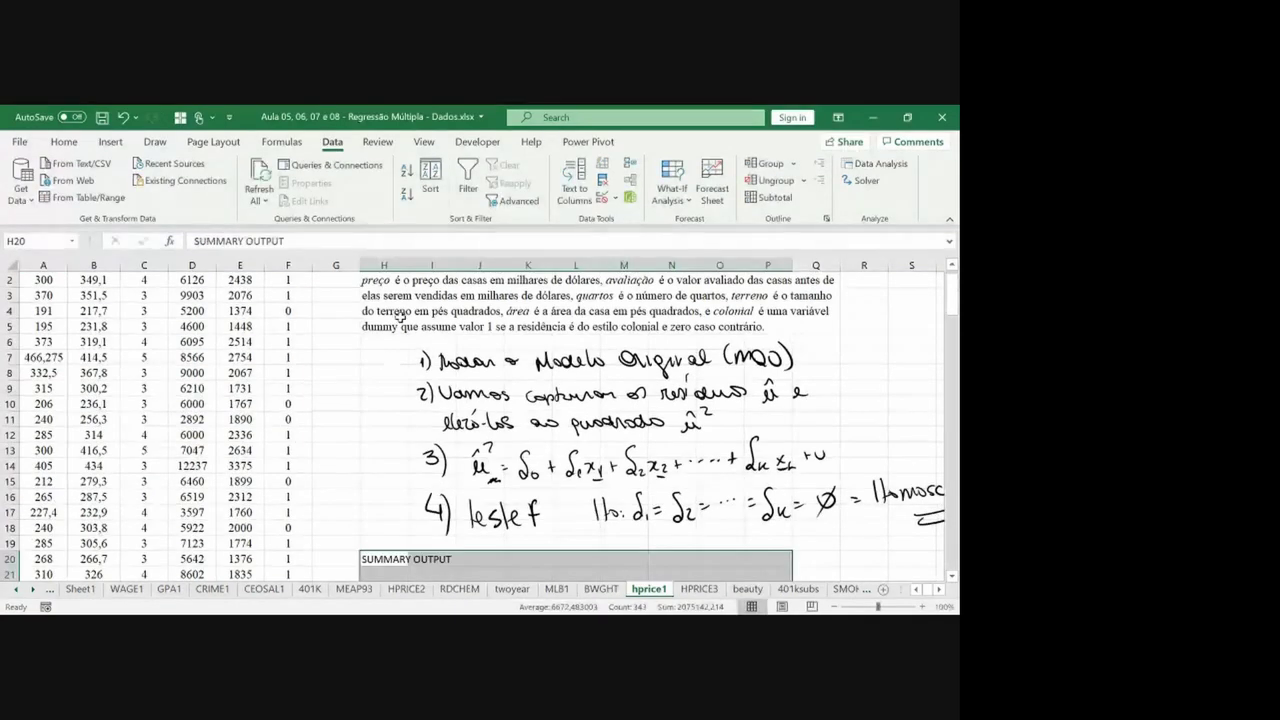
{"action": "left_click_drag", "start_coordinate": [384, 265], "coordinate": [455, 262]}
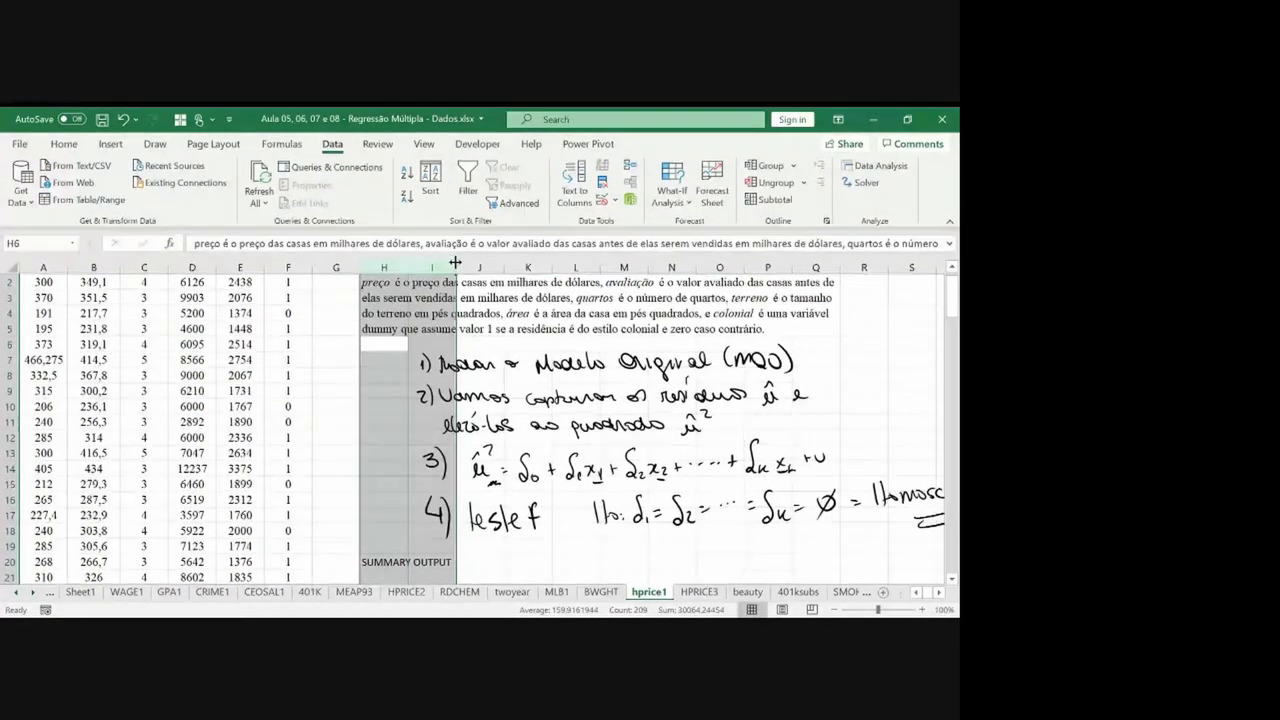
{"action": "double_click", "coordinate": [455, 262]}
Handwrite the residual formula u = (y₁ − ŷ₁) above the Residuals header of the residual output.
{"action": "key", "text": "Down"}
{"action": "key", "text": "Down"}
{"action": "key", "text": "Down"}
{"action": "key", "text": "Down"}
{"action": "key", "text": "Down"}
{"action": "key", "text": "Down"}
{"action": "key", "text": "Down"}
{"action": "key", "text": "Down"}
{"action": "key", "text": "Down"}
{"action": "key", "text": "Down"}
{"action": "key", "text": "Down"}
{"action": "key", "text": "Down"}
{"action": "key", "text": "Down"}
{"action": "key", "text": "Down"}
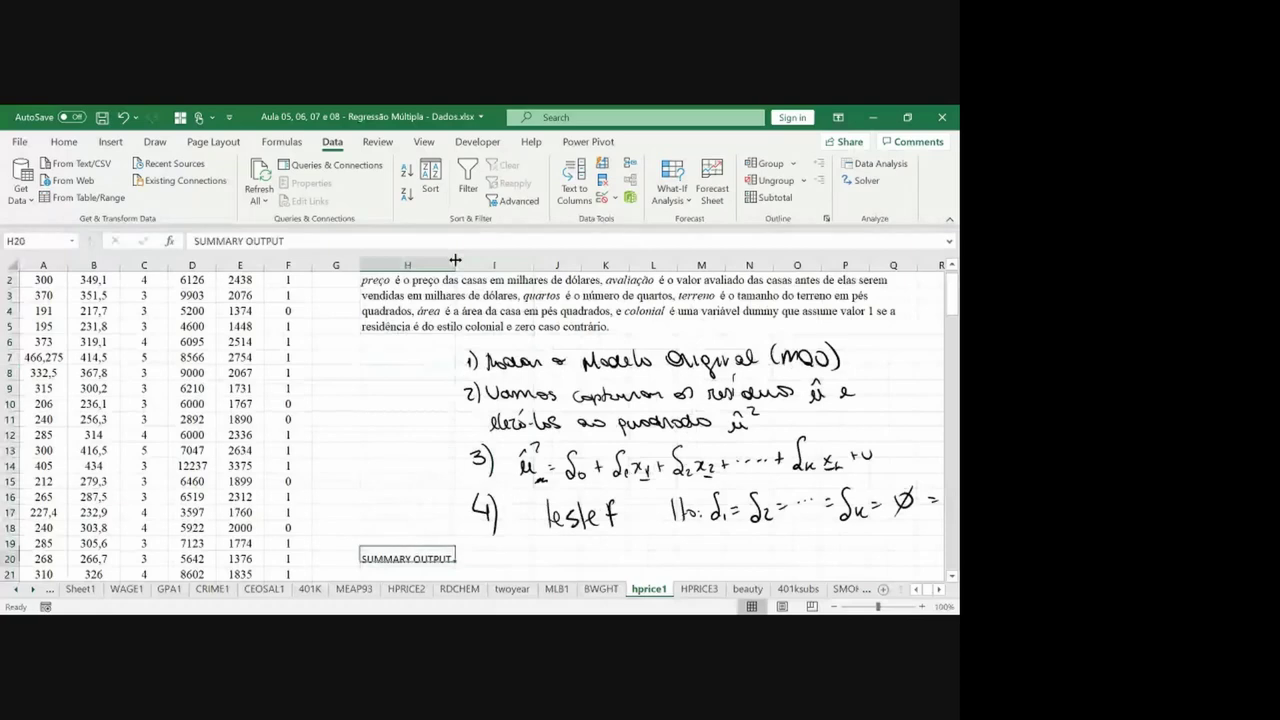
{"action": "key", "text": "Down"}
{"action": "key", "text": "Down"}
{"action": "key", "text": "Down"}
{"action": "key", "text": "Down"}
{"action": "key", "text": "Down"}
{"action": "key", "text": "Down"}
{"action": "key", "text": "Down"}
{"action": "key", "text": "Down"}
{"action": "key", "text": "Down"}
{"action": "key", "text": "Down"}
{"action": "key", "text": "Down"}
{"action": "key", "text": "Down"}
{"action": "key", "text": "Down"}
{"action": "key", "text": "Down"}
{"action": "key", "text": "Down"}
{"action": "key", "text": "Down"}
{"action": "key", "text": "Down"}
{"action": "key", "text": "Down"}
{"action": "key", "text": "Down"}
{"action": "key", "text": "Down"}
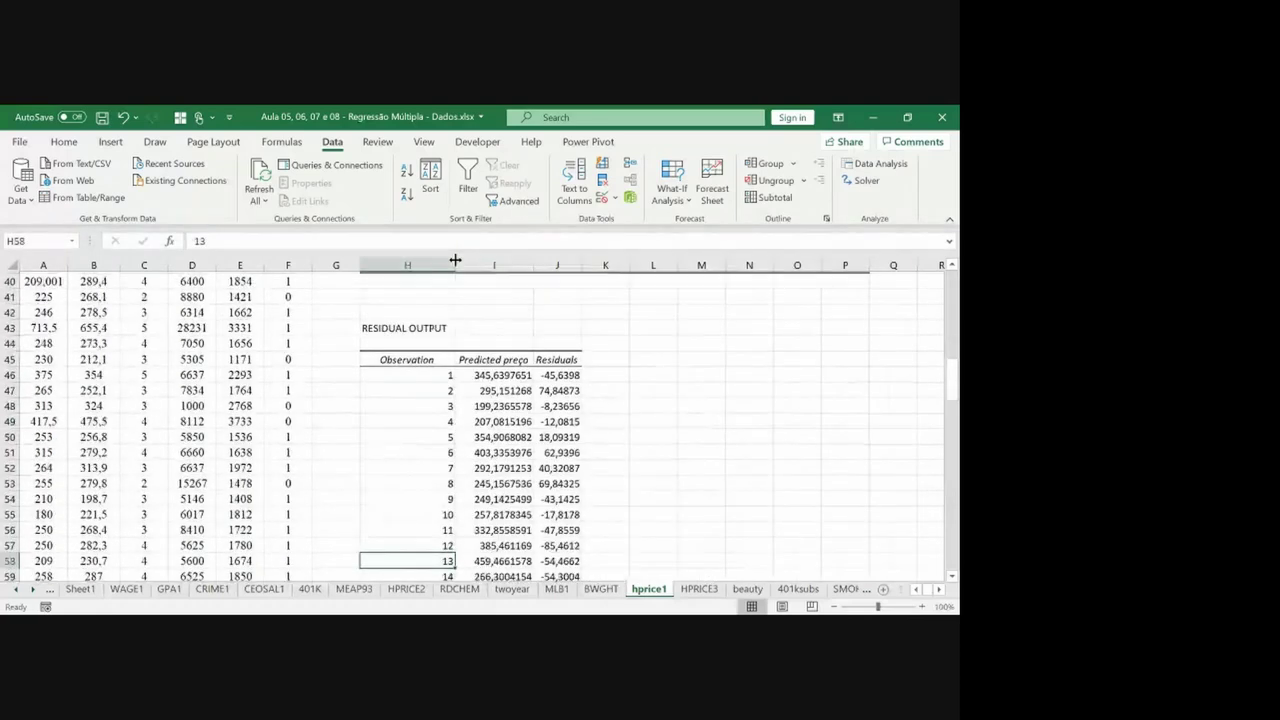
{"action": "key", "text": "Down"}
{"action": "key", "text": "Down"}
{"action": "key", "text": "Down"}
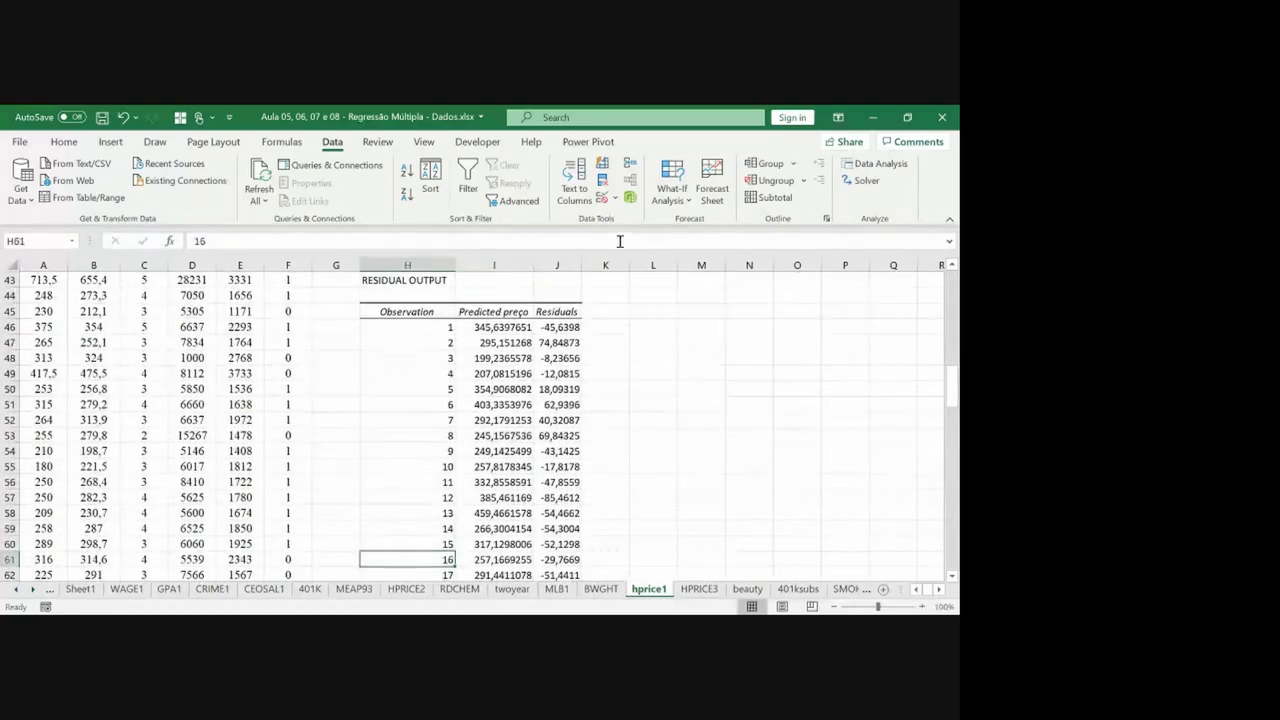
{"action": "left_click_drag", "start_coordinate": [546, 293], "coordinate": [578, 294]}
{"action": "mouse_move", "coordinate": [566, 299]}
{"action": "left_mouse_down"}
{"action": "mouse_move", "coordinate": [626, 304]}
{"action": "mouse_move", "coordinate": [628, 288]}
{"action": "mouse_move", "coordinate": [632, 302]}
{"action": "left_mouse_up"}
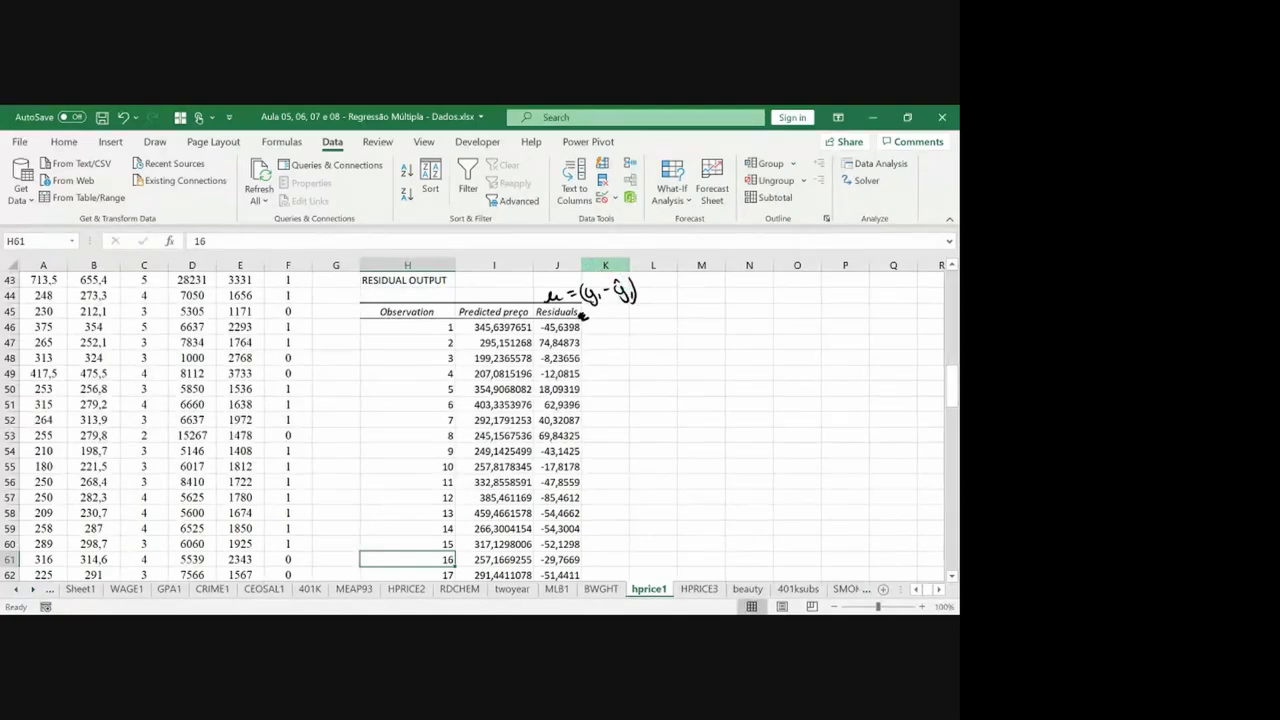
Enter the header "resíduos" in G1 and insert a blank column between it and the notes.
{"action": "left_click", "coordinate": [331, 340]}
{"action": "scroll", "coordinate": [331, 340], "scroll_direction": "up", "scroll_amount": 14}
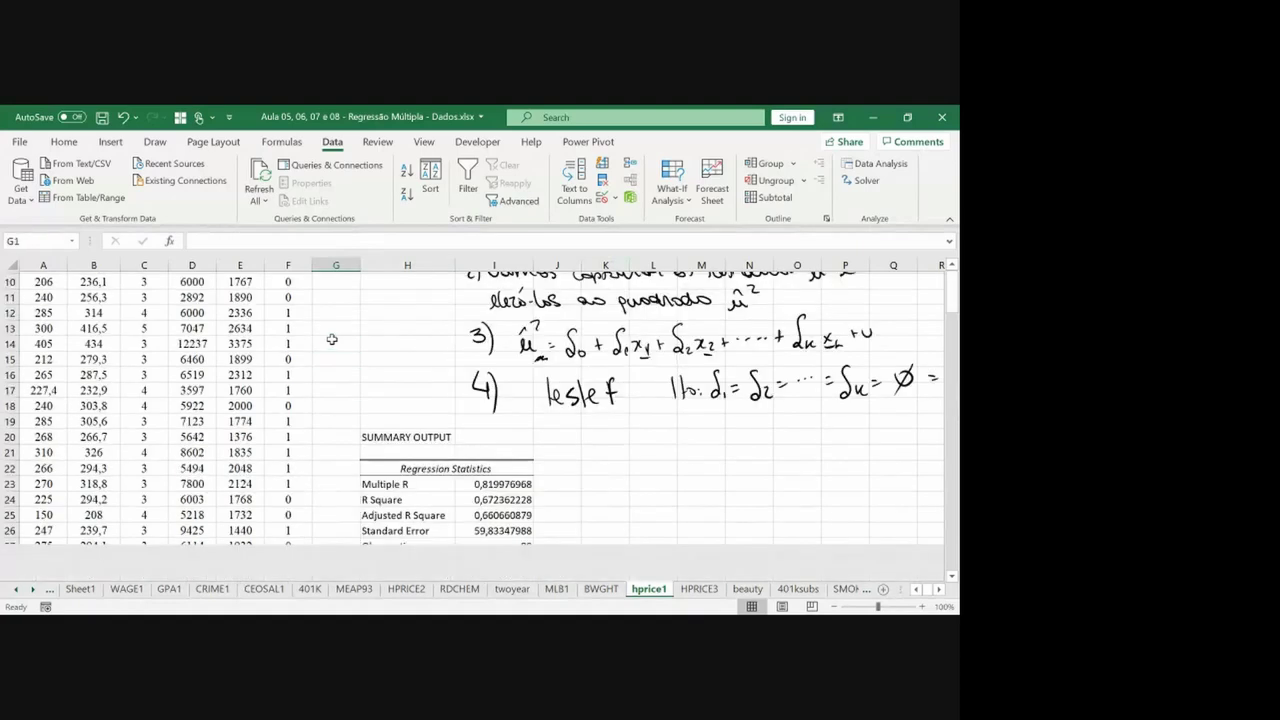
{"action": "left_click", "coordinate": [328, 267]}
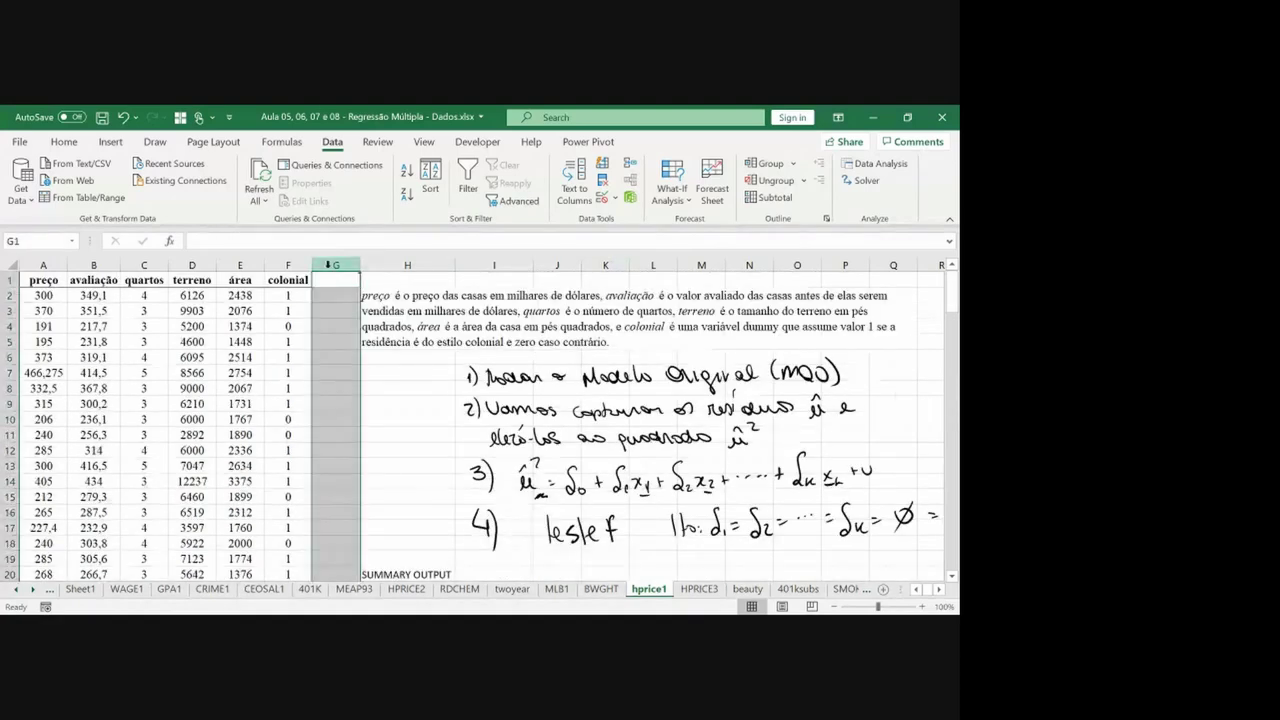
{"action": "key", "text": "Left"}
{"action": "key", "text": "Right"}
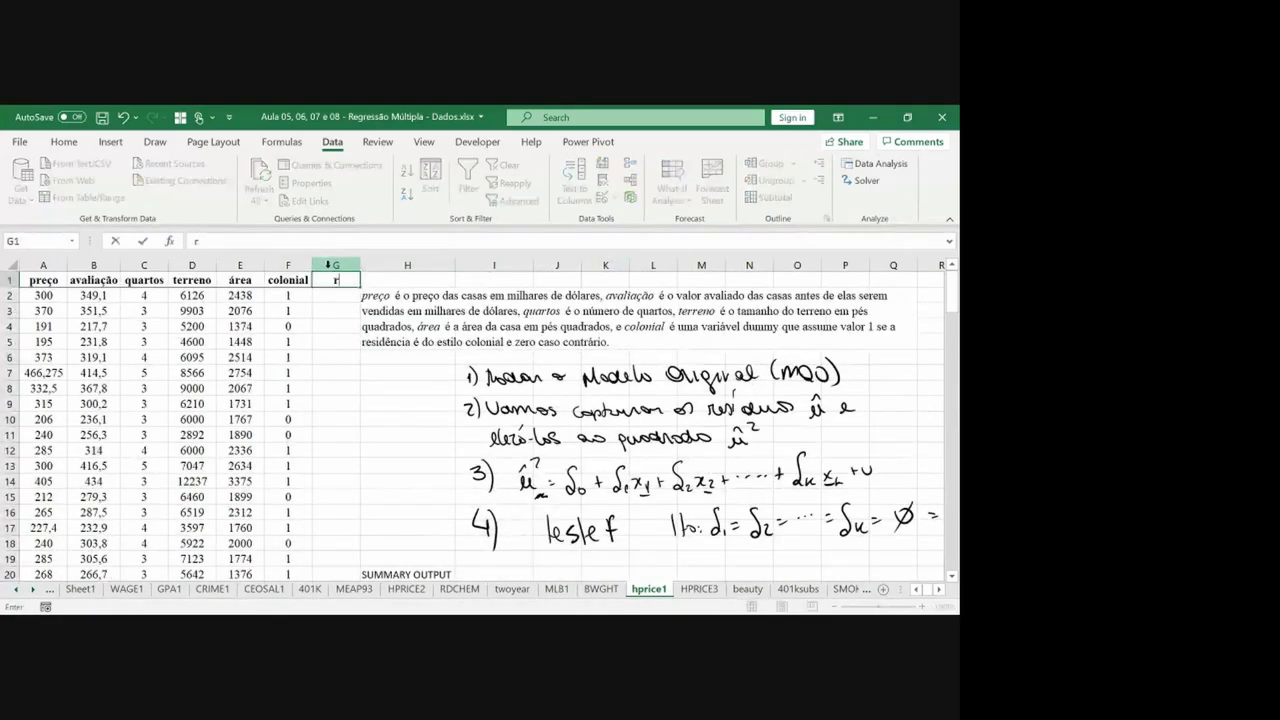
{"action": "type", "text": "resíduos"}
{"action": "key", "text": "Return"}
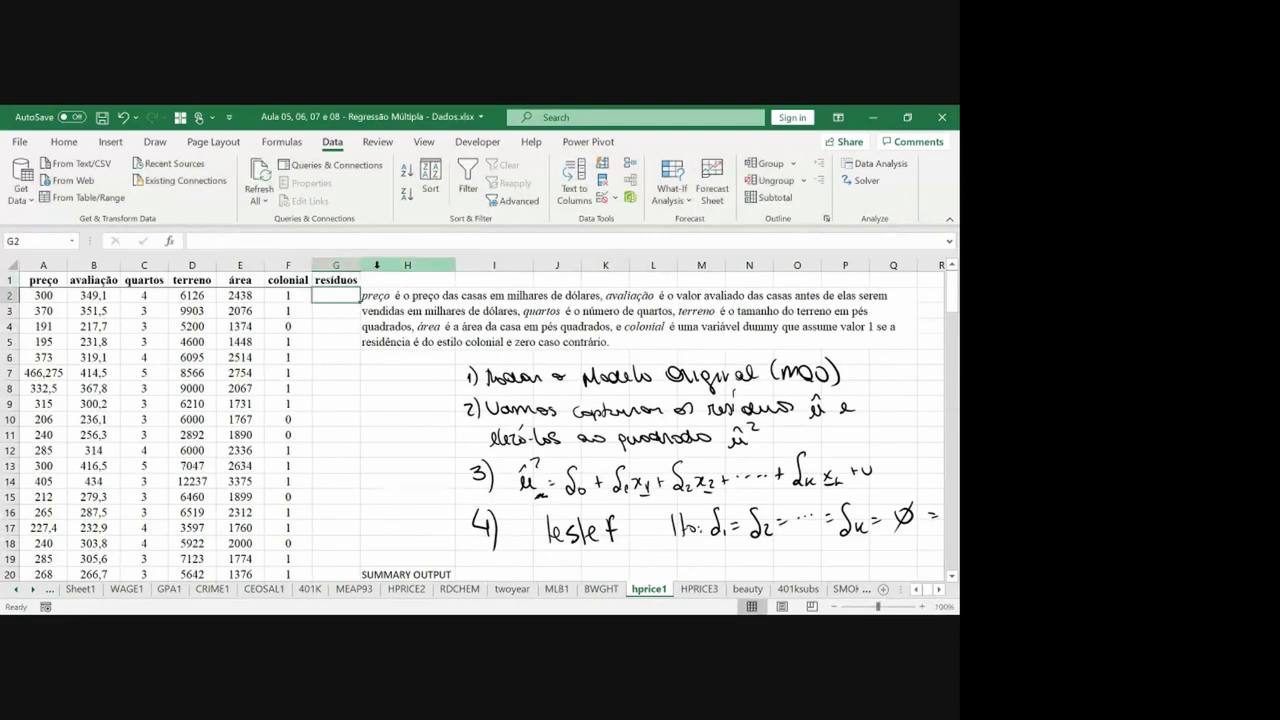
{"action": "left_click", "coordinate": [382, 265]}
{"action": "key", "text": "ctrl+plus"}
{"action": "left_click", "coordinate": [288, 265]}
{"action": "key", "text": "ctrl+c"}
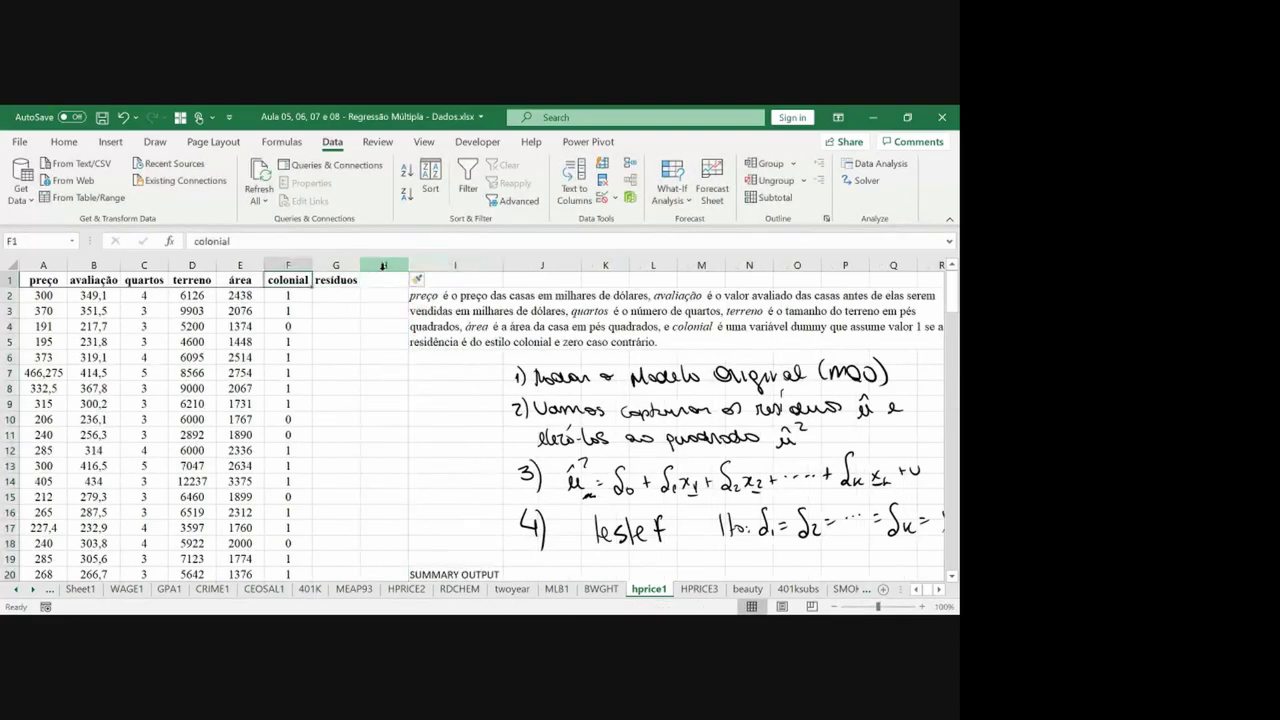
{"action": "scroll", "coordinate": [383, 265], "scroll_direction": "down", "scroll_amount": 20}
{"action": "key", "text": "Right"}
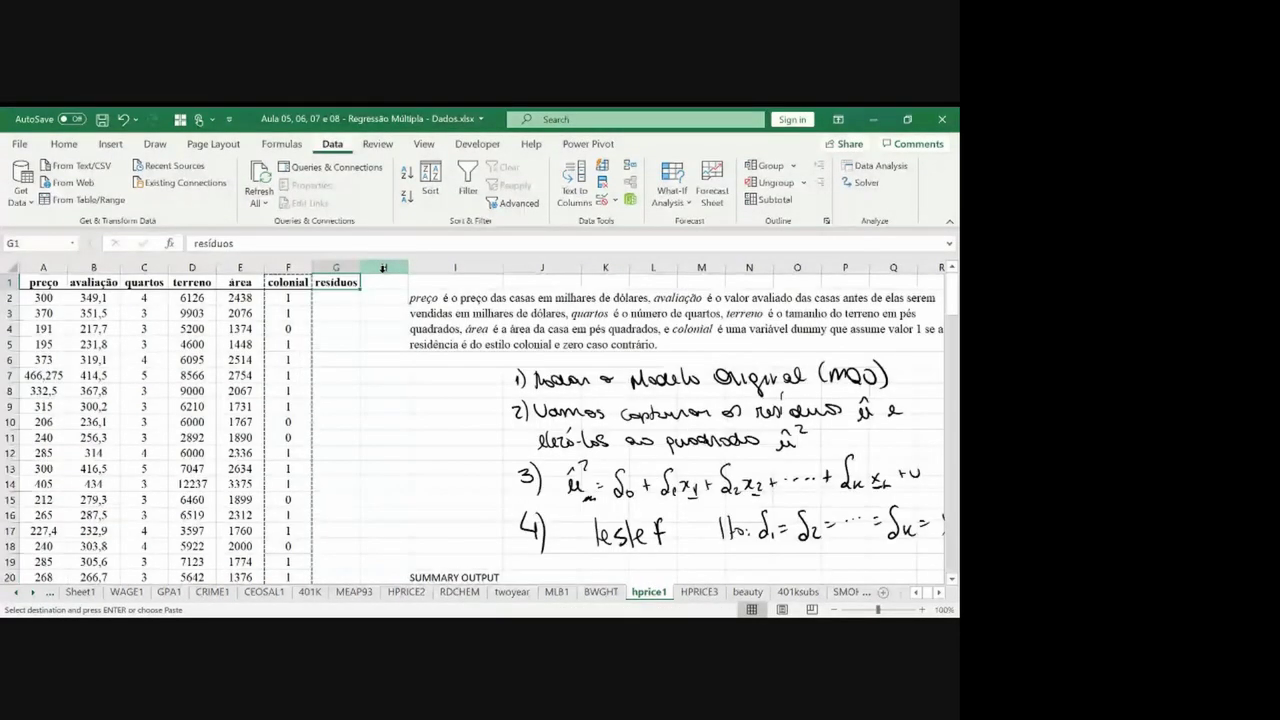
{"action": "key", "text": "Escape"}
Copy all the regression residuals from the residual output into the resíduos column, starting at G2.
{"action": "scroll", "coordinate": [500, 420], "scroll_direction": "down", "scroll_amount": 20}
{"action": "left_click", "coordinate": [533, 575]}
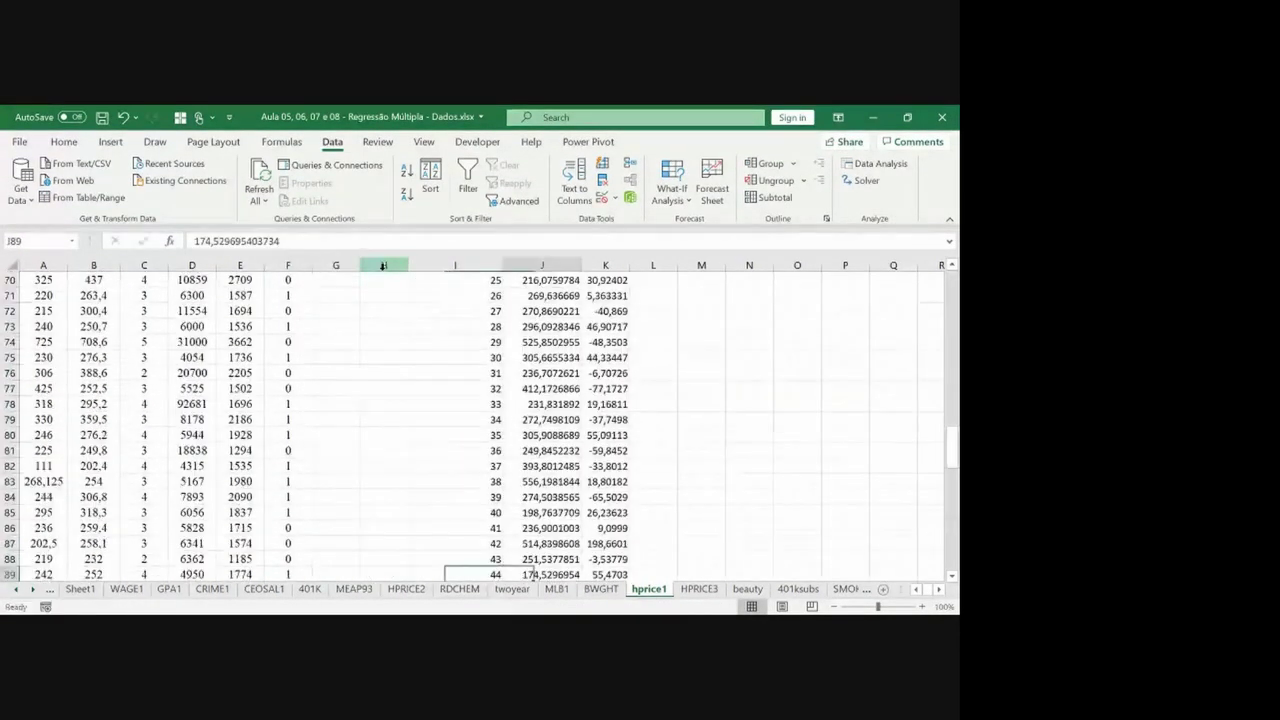
{"action": "scroll", "coordinate": [533, 576], "scroll_direction": "up", "scroll_amount": 10}
{"action": "left_click", "coordinate": [606, 309]}
{"action": "key", "text": "ctrl+shift+Down"}
{"action": "key", "text": "ctrl+c"}
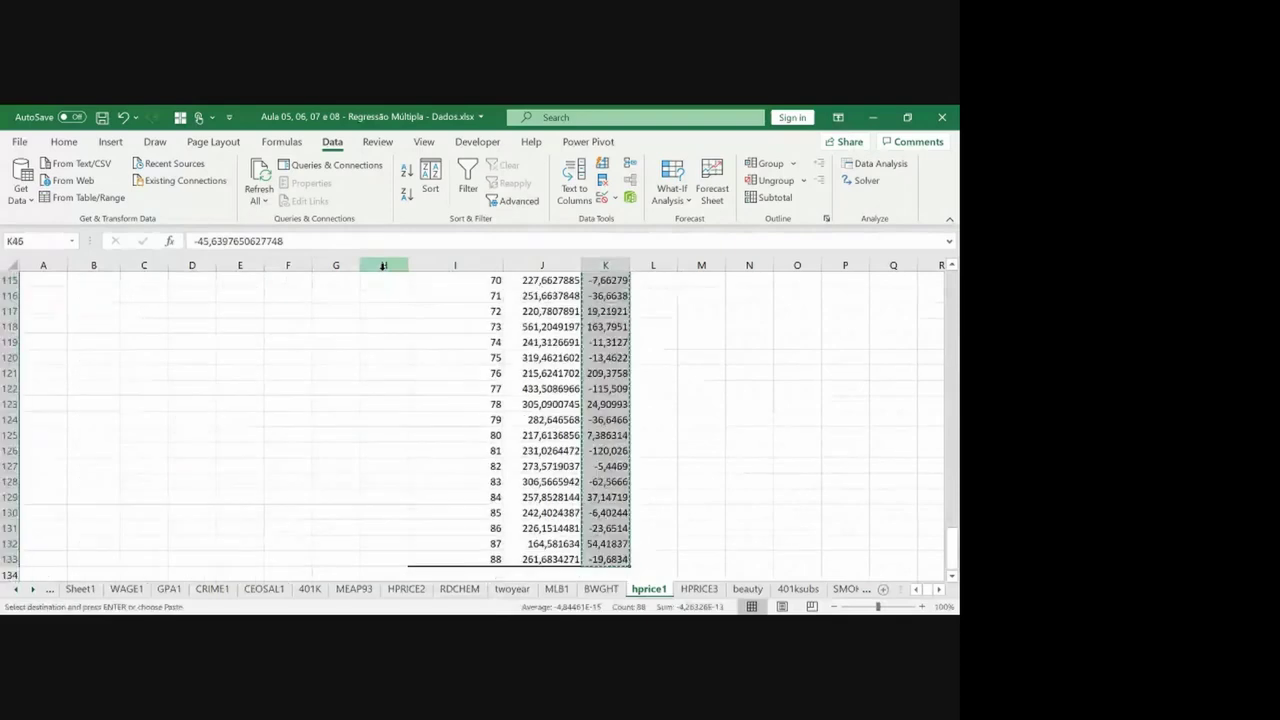
{"action": "scroll", "coordinate": [383, 400], "scroll_direction": "up", "scroll_amount": 20}
{"action": "left_click", "coordinate": [336, 296]}
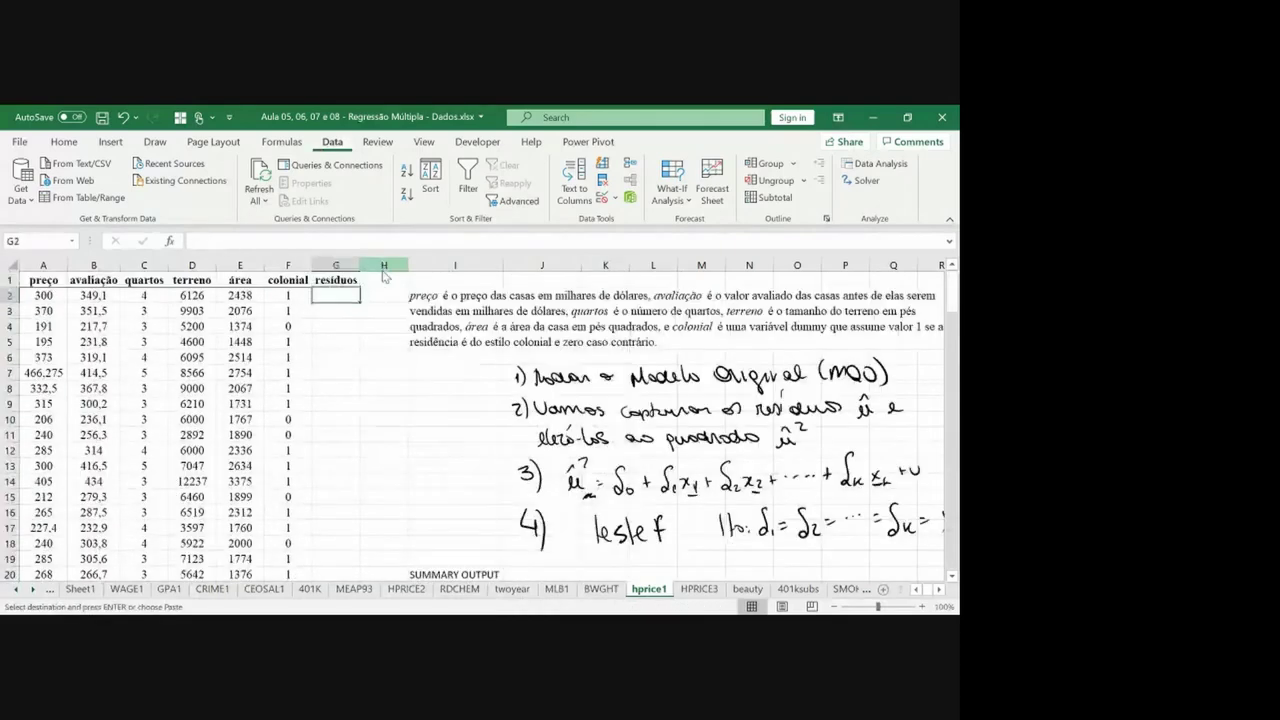
{"action": "key", "text": "ctrl+v"}
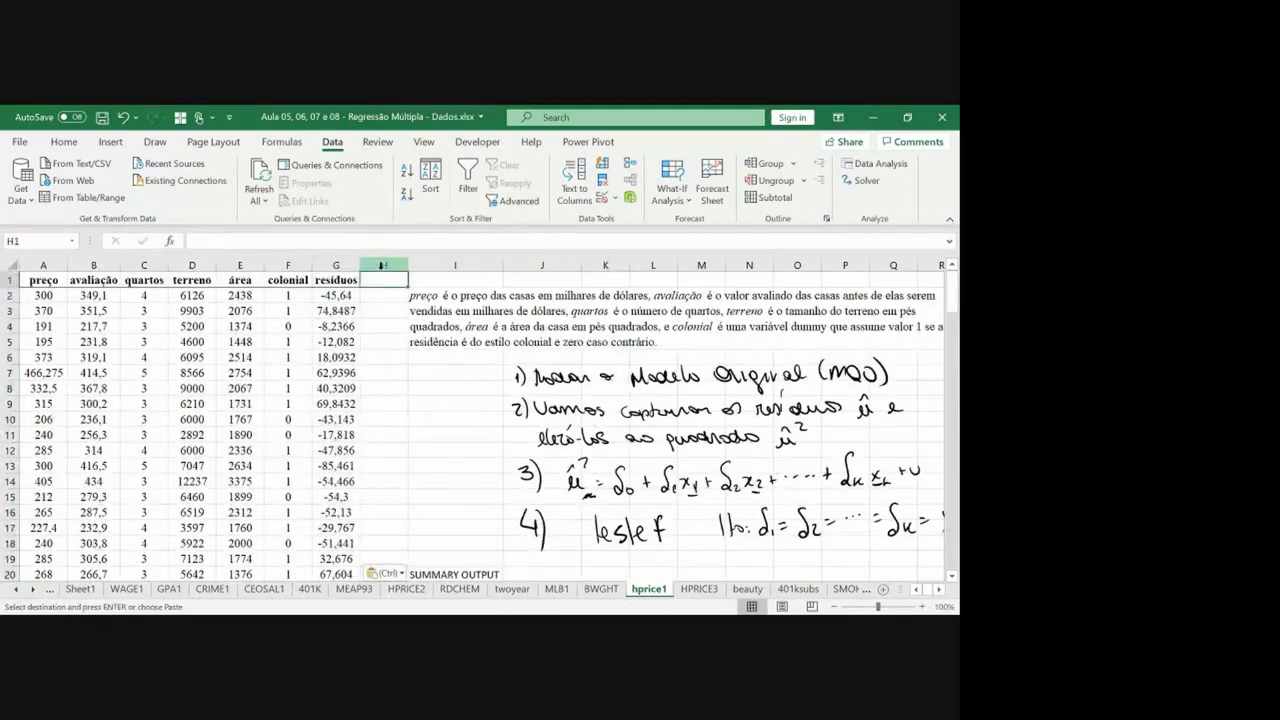
Insert a column after resíduos, give it the header "resíduos^2" in H1 and autofit its width.
{"action": "left_click", "coordinate": [383, 265]}
{"action": "type", "text": "resíduos"}
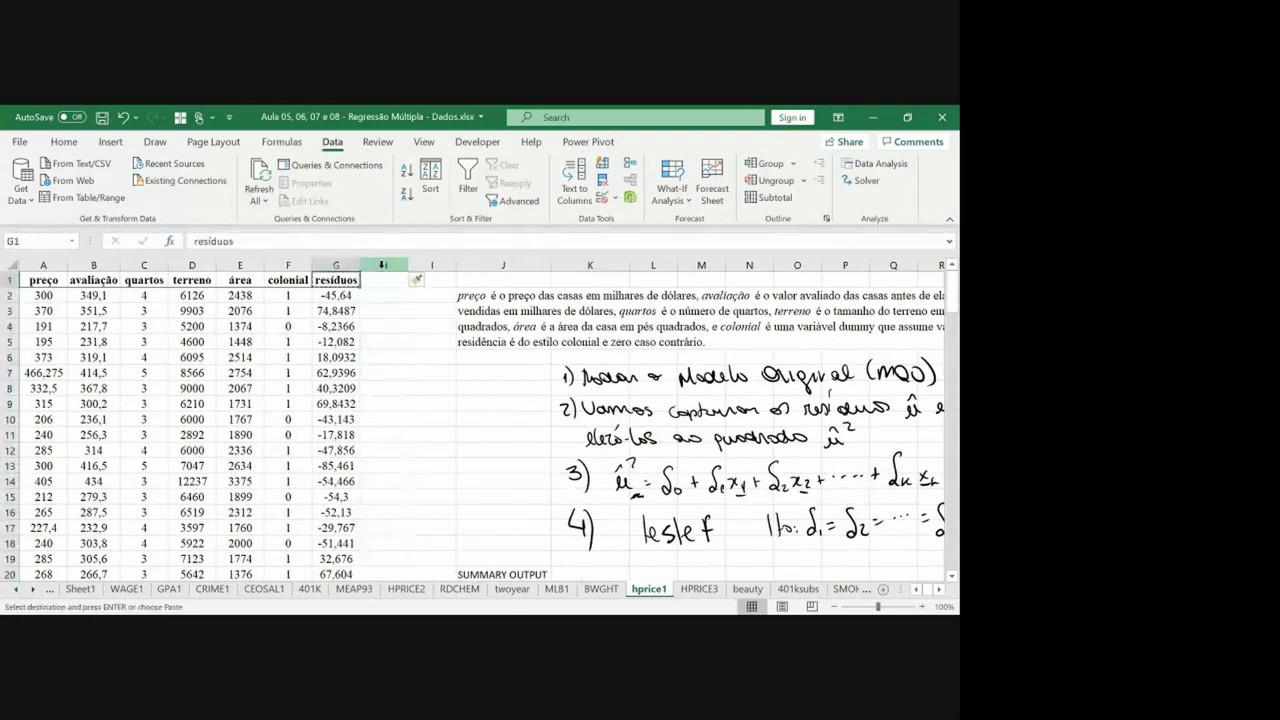
{"action": "type", "text": "^2"}
{"action": "key", "text": "Return"}
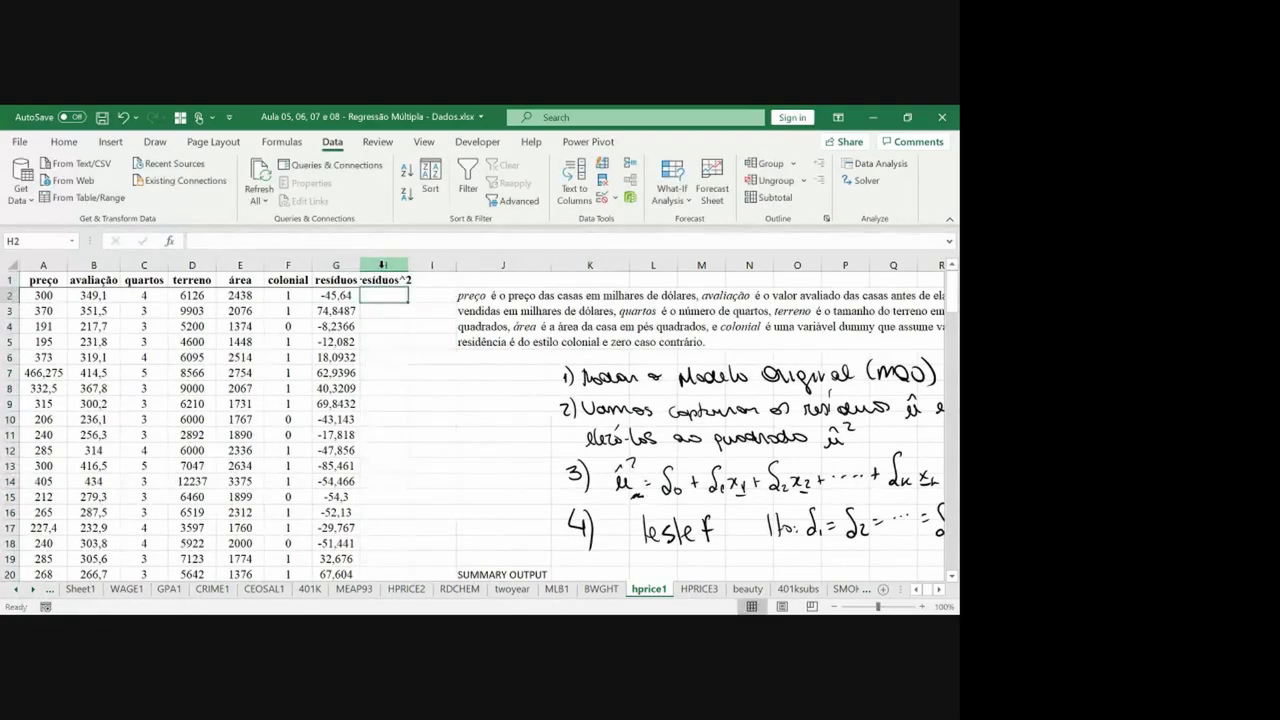
{"action": "double_click", "coordinate": [408, 265]}
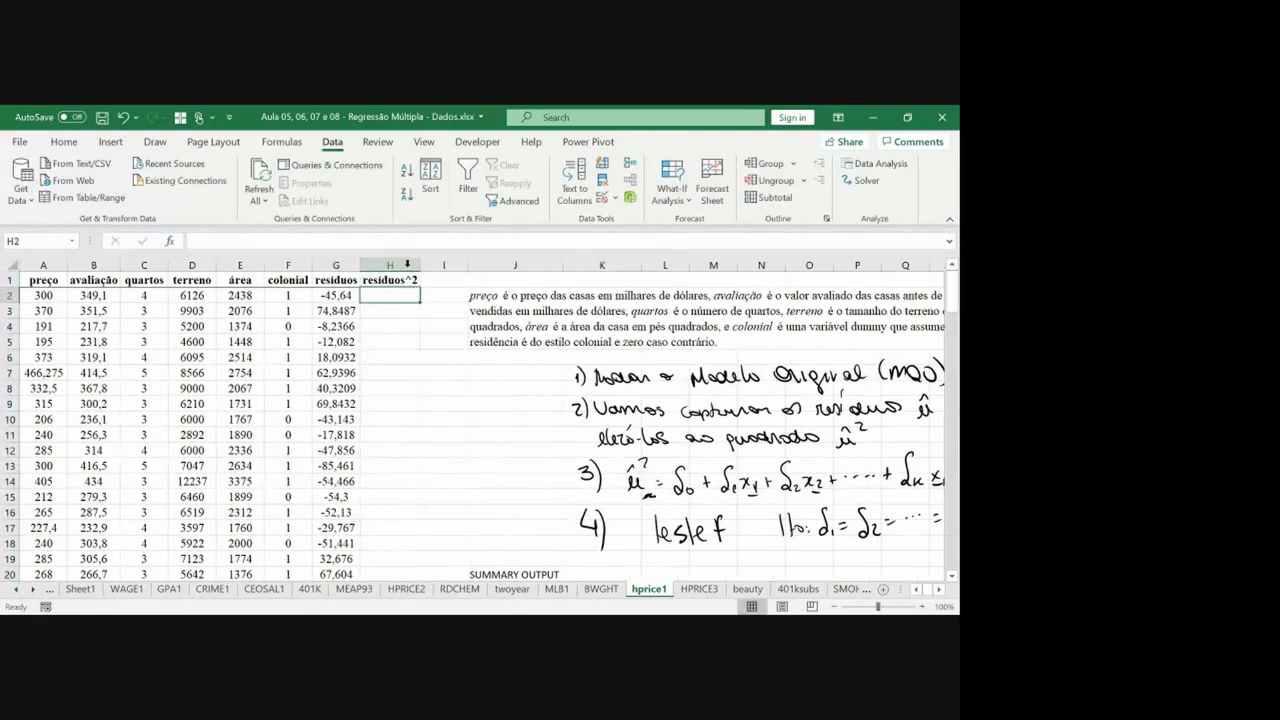
Square the residuals with the formula =G2^2 in H2 and copy it down through H89.
{"action": "type", "text": "="}
{"action": "key", "text": "Left"}
{"action": "type", "text": "^2"}
{"action": "key", "text": "ctrl+Return"}
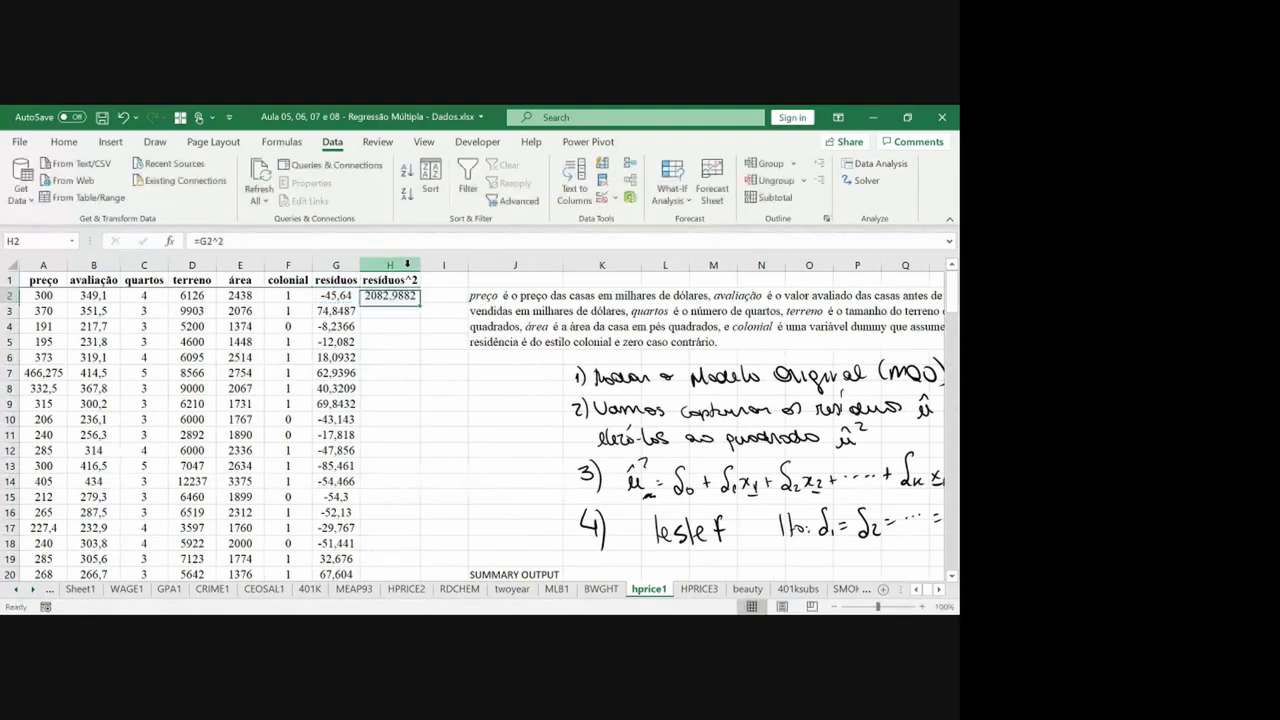
{"action": "key", "text": "ctrl+c"}
{"action": "key", "text": "Left"}
{"action": "key", "text": "ctrl+Down"}
{"action": "key", "text": "Right"}
{"action": "key", "text": "ctrl+shift+Up"}
{"action": "key", "text": "ctrl+v"}
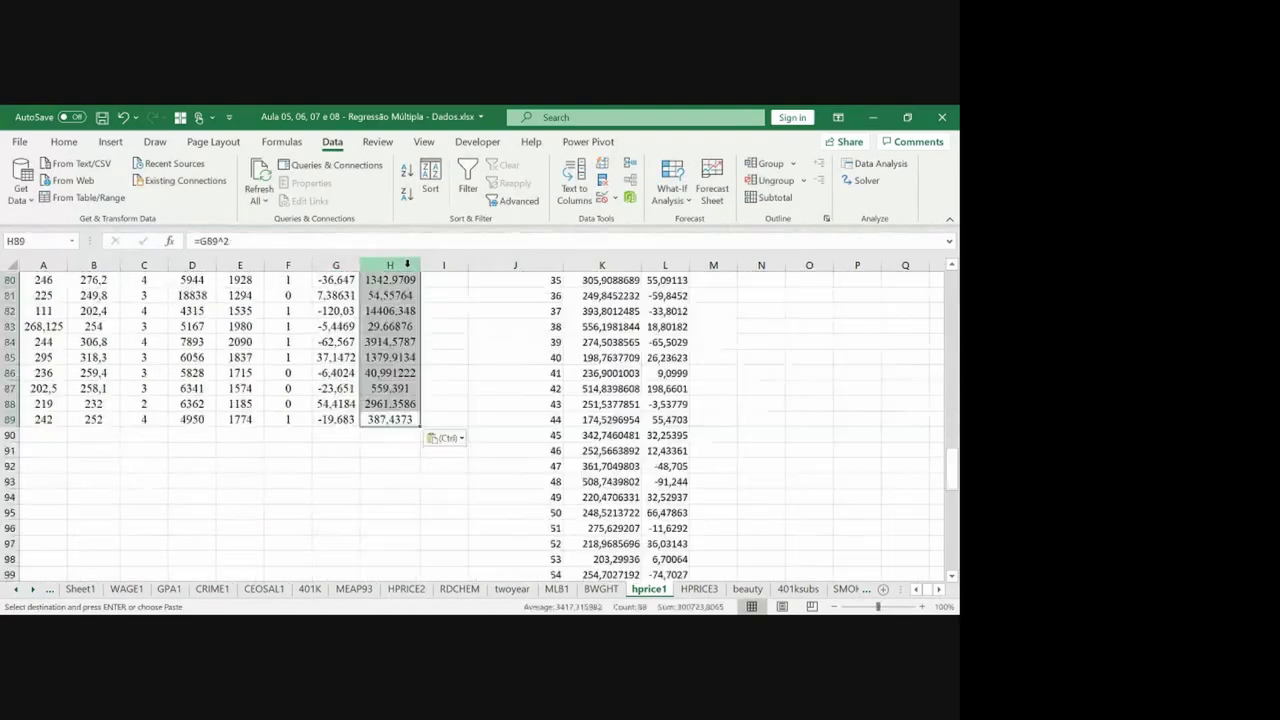
{"action": "key", "text": "ctrl+Up"}
{"action": "key", "text": "Escape"}
{"action": "key", "text": "Right"}
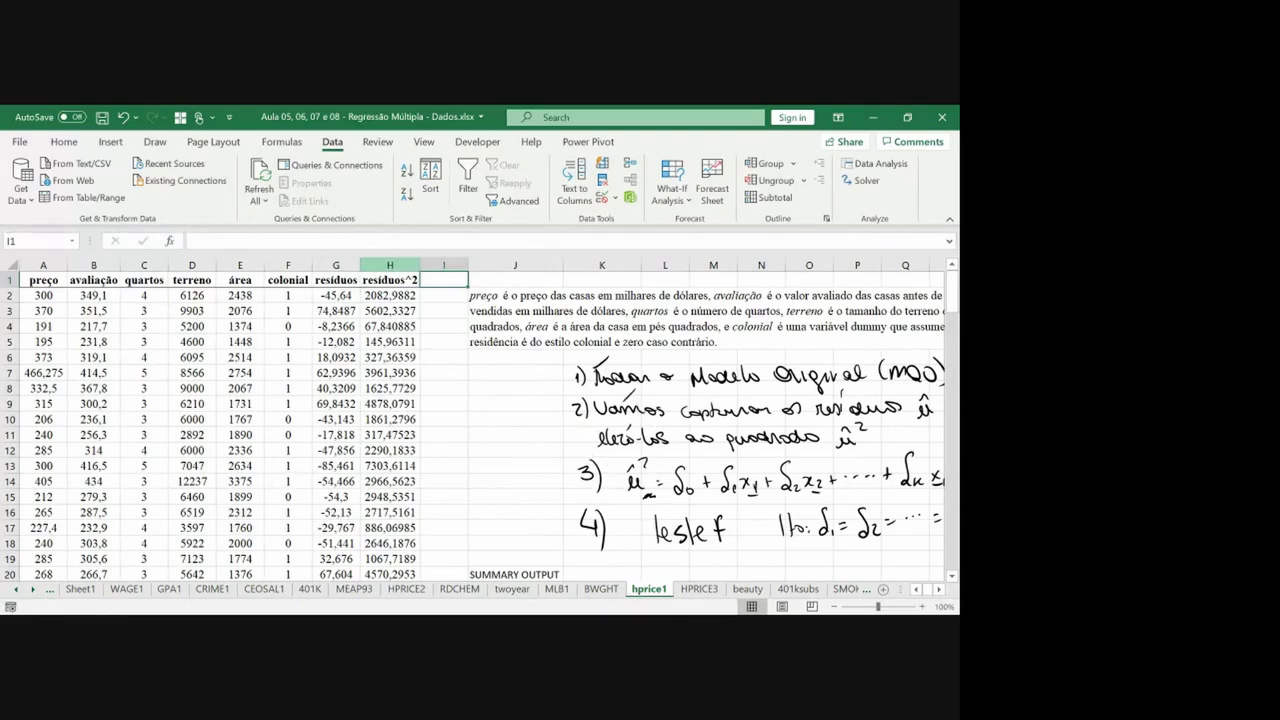
Insert a blank row above the headers and handwrite y above resíduos^2 and x above quartos, terreno and área.
{"action": "left_click", "coordinate": [12, 280]}
{"action": "key", "text": "ctrl+shift+plus"}
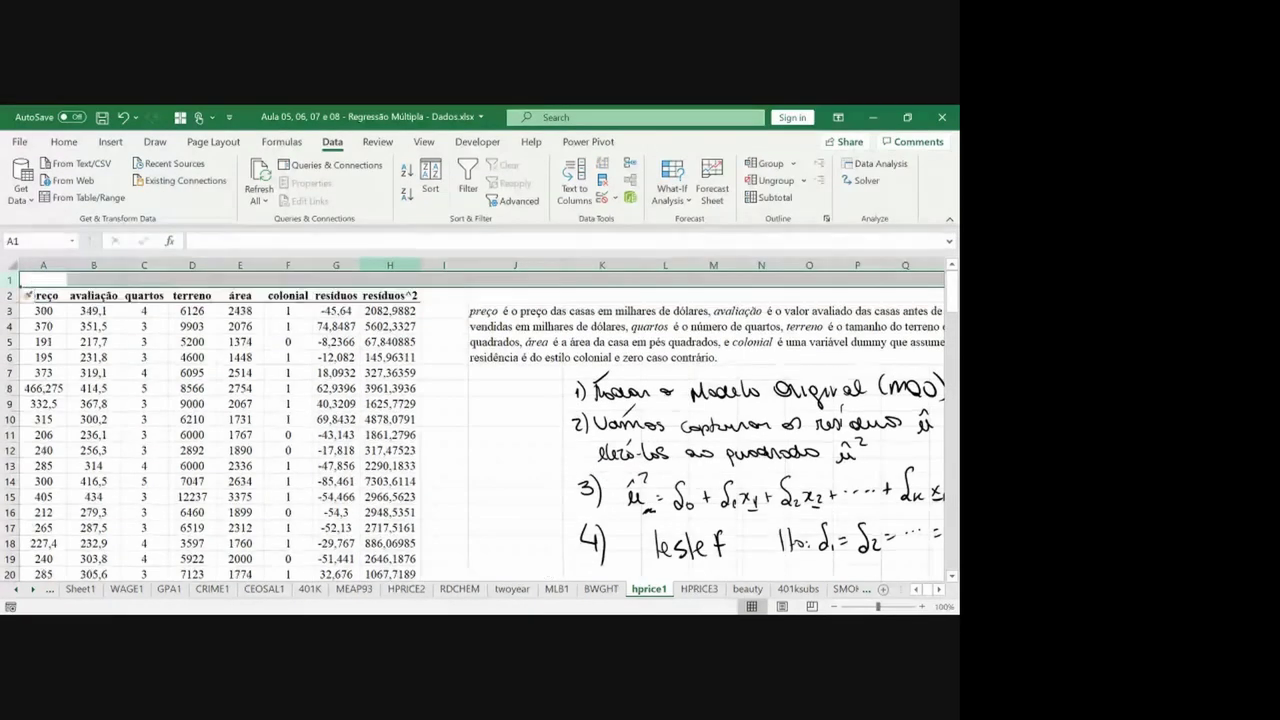
{"action": "left_click", "coordinate": [390, 280]}
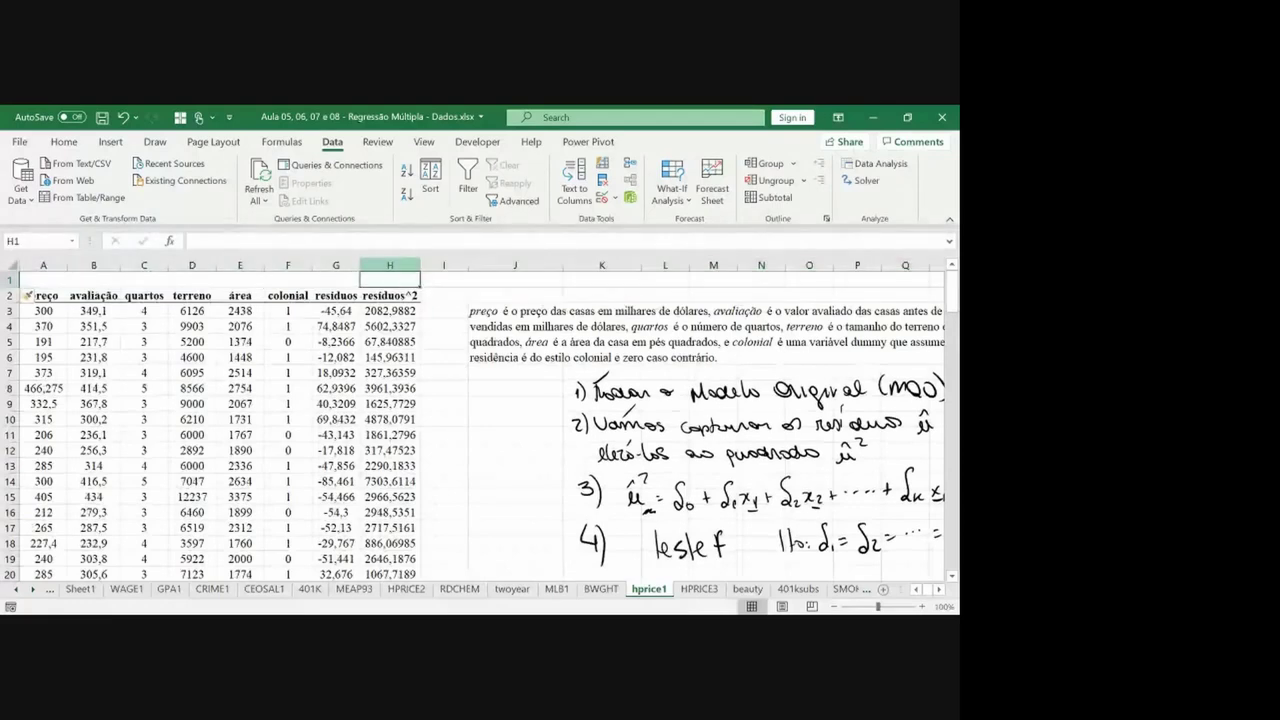
{"action": "mouse_move", "coordinate": [382, 275]}
{"action": "left_mouse_down"}
{"action": "mouse_move", "coordinate": [390, 285]}
{"action": "mouse_move", "coordinate": [400, 273]}
{"action": "left_mouse_up"}
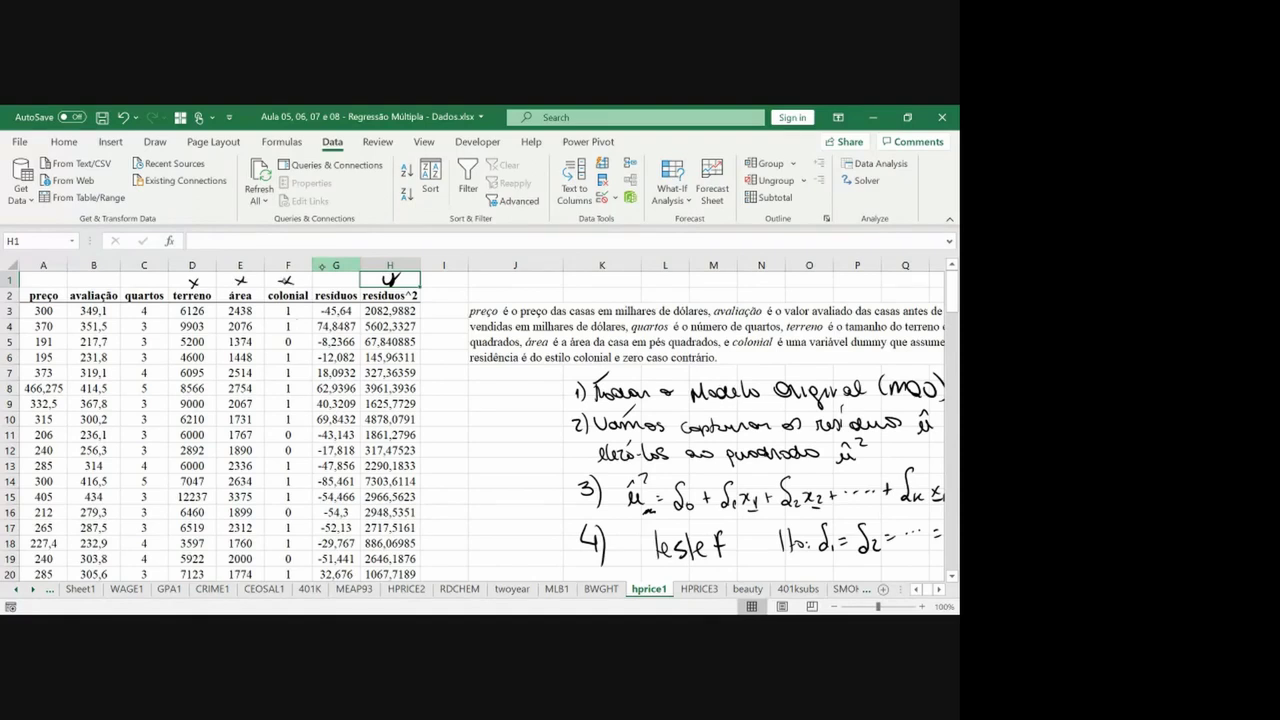
{"action": "left_click", "coordinate": [288, 281]}
{"action": "left_click_drag", "start_coordinate": [140, 278], "coordinate": [151, 288]}
{"action": "left_click_drag", "start_coordinate": [151, 278], "coordinate": [140, 288]}
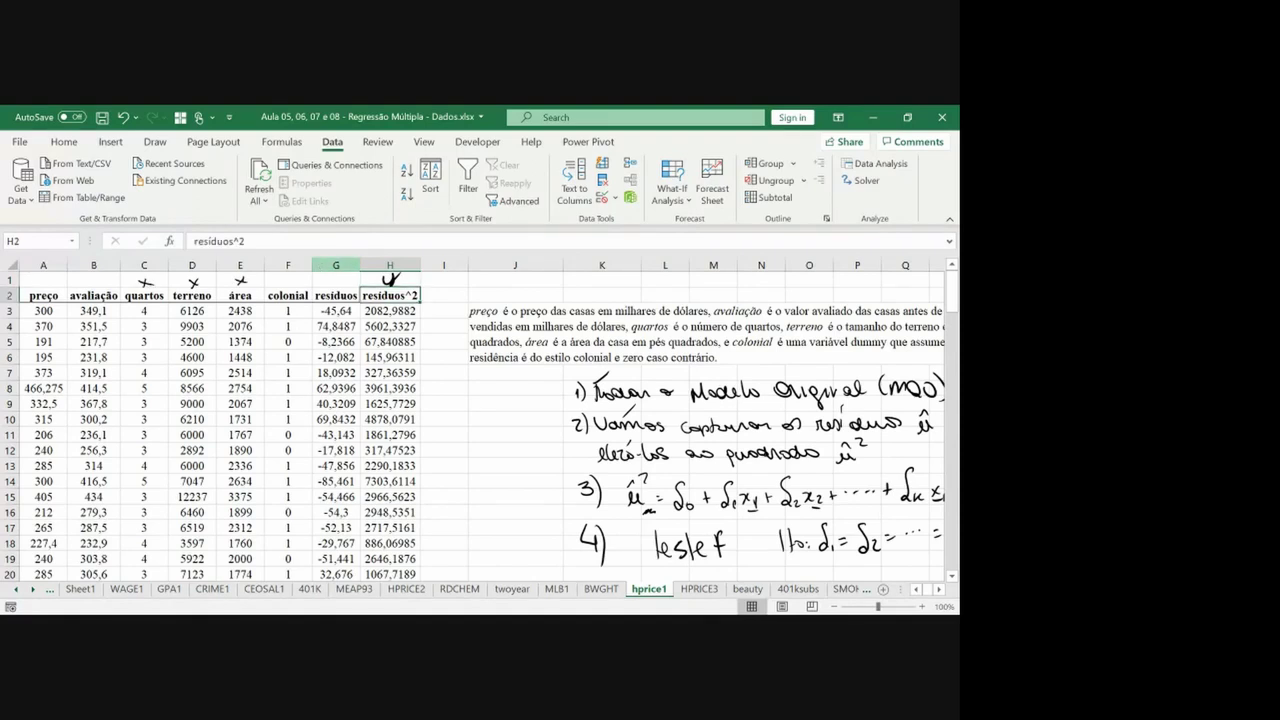
Start a new regression analysis with the resíduos^2 column, H2:H90, as the Y range.
{"action": "left_click", "coordinate": [851, 167]}
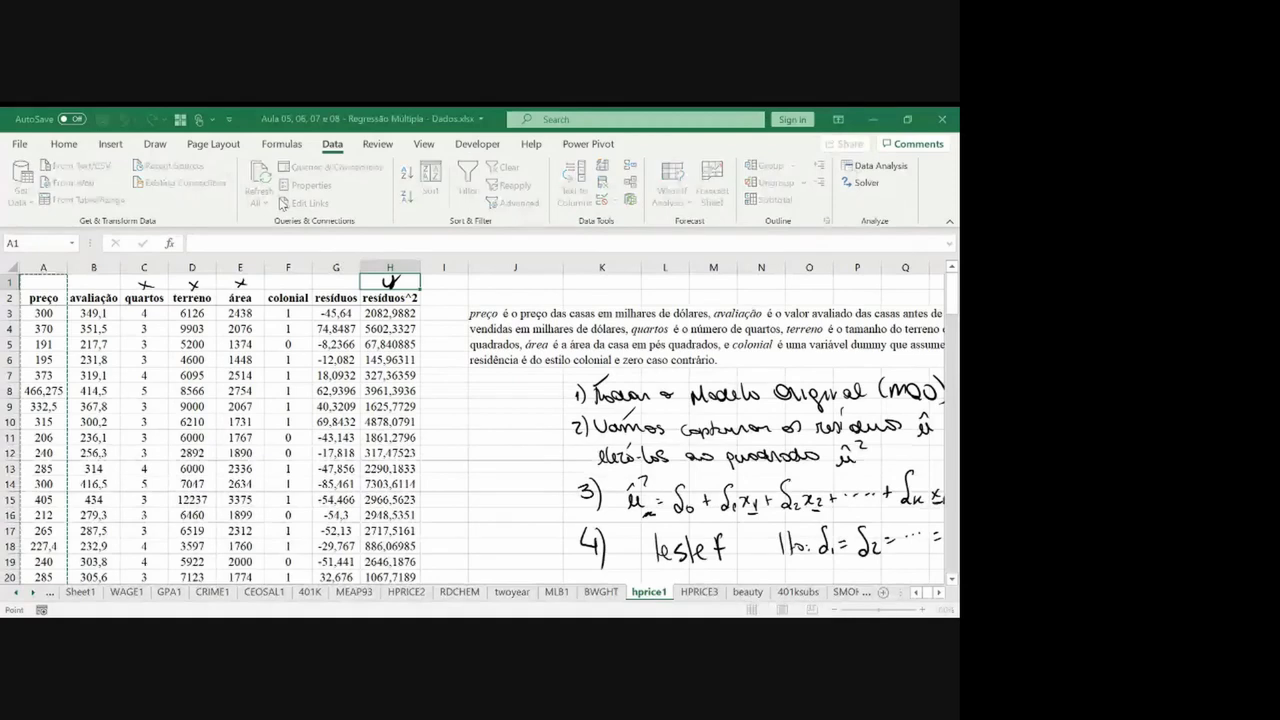
{"action": "left_click", "coordinate": [357, 297]}
{"action": "left_click", "coordinate": [362, 297]}
{"action": "key", "text": "ctrl+shift+Down"}
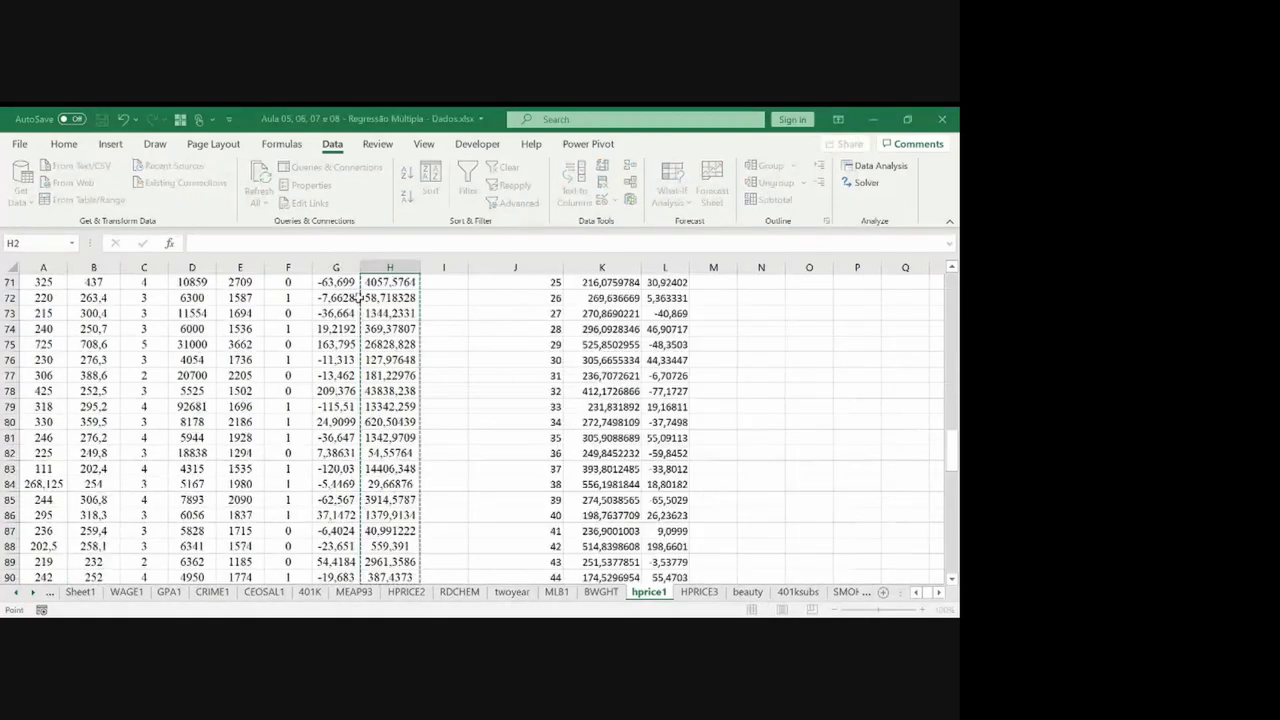
{"action": "scroll", "coordinate": [222, 431], "scroll_direction": "up", "scroll_amount": 20}
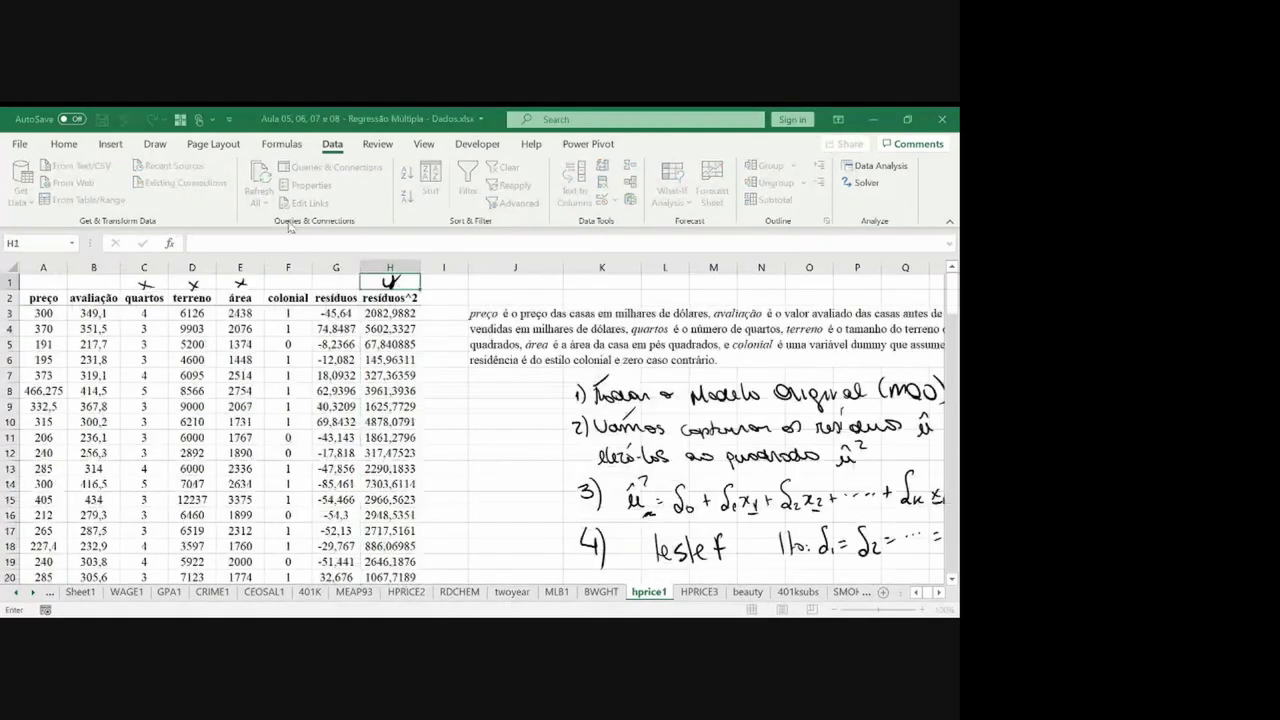
Set the X range to the quartos, terreno and área columns, C2:E90, and output the regression to a new sheet.
{"action": "left_click", "coordinate": [131, 299]}
{"action": "key", "text": "shift+Right"}
{"action": "key", "text": "shift+Right"}
{"action": "key", "text": "ctrl+shift+Down"}
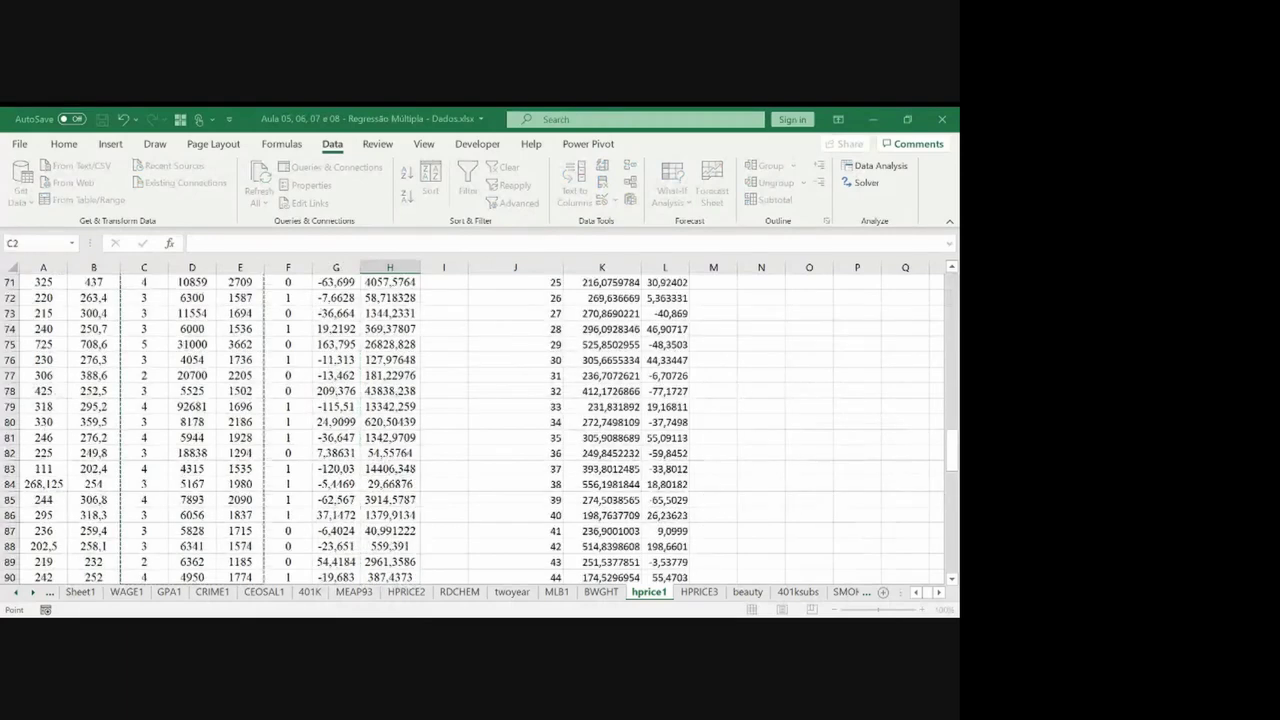
{"action": "key", "text": "ctrl+shift+Return"}
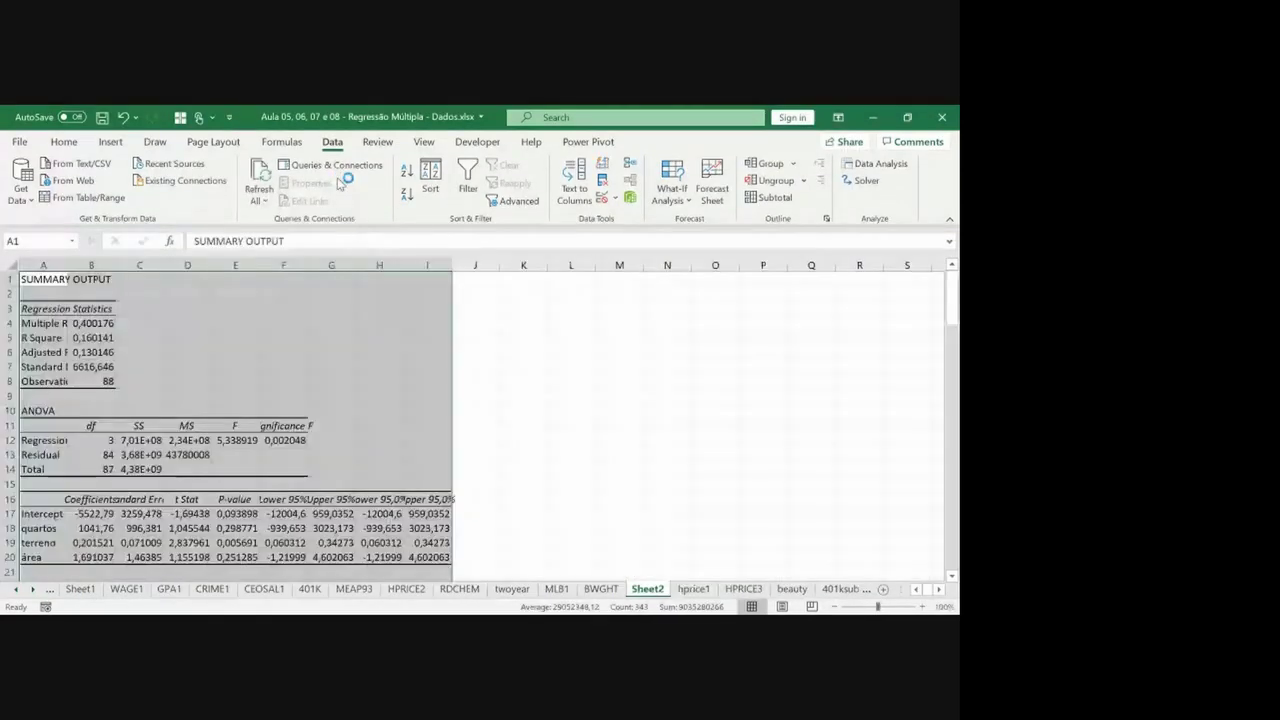
Autofit the columns of the new regression output and fill the F and Significance F cells, E11:F12, with yellow.
{"action": "key", "text": "ctrl+a"}
{"action": "double_click", "coordinate": [67, 264]}
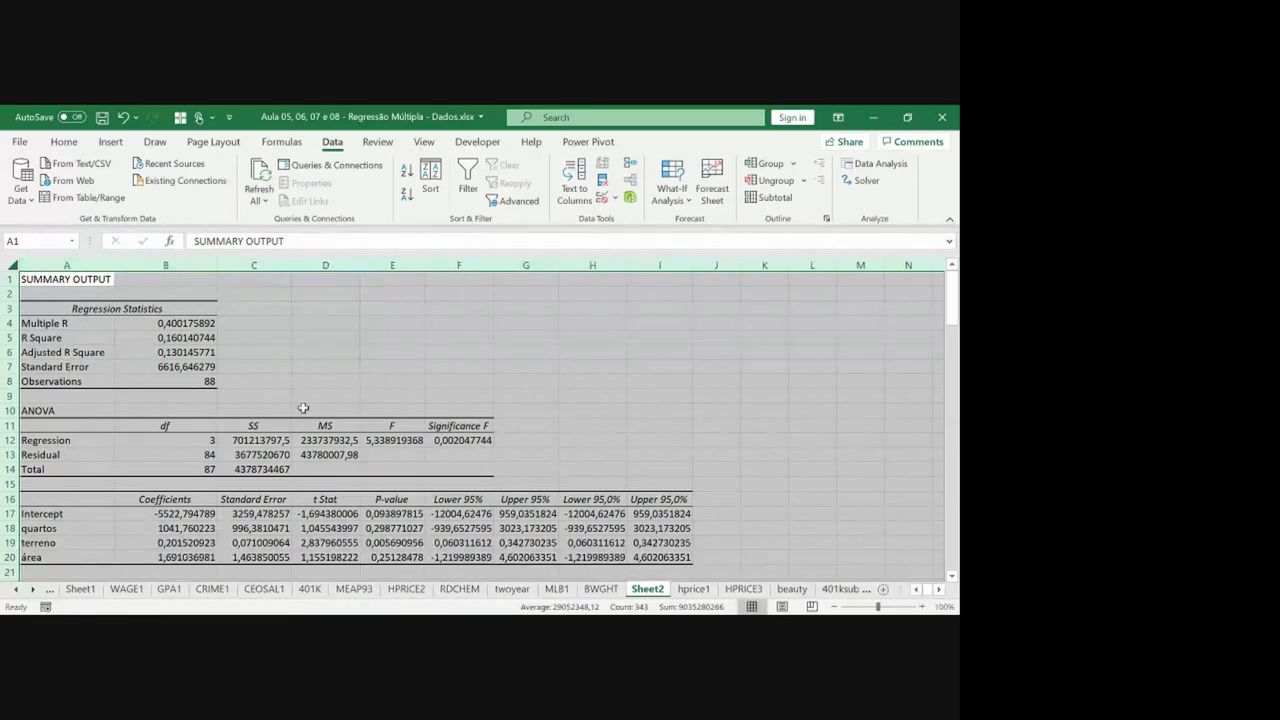
{"action": "left_click", "coordinate": [408, 427]}
{"action": "left_click_drag", "start_coordinate": [408, 427], "coordinate": [470, 442]}
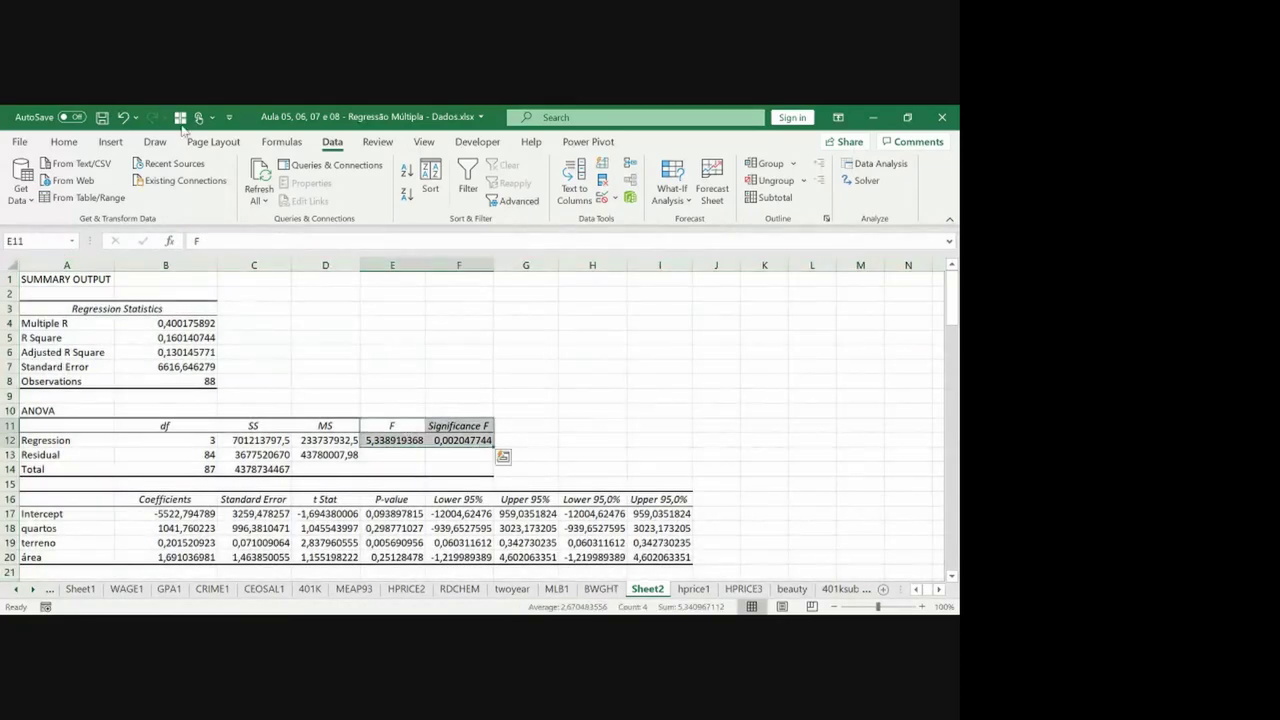
{"action": "left_click", "coordinate": [64, 141]}
{"action": "left_click", "coordinate": [182, 194]}
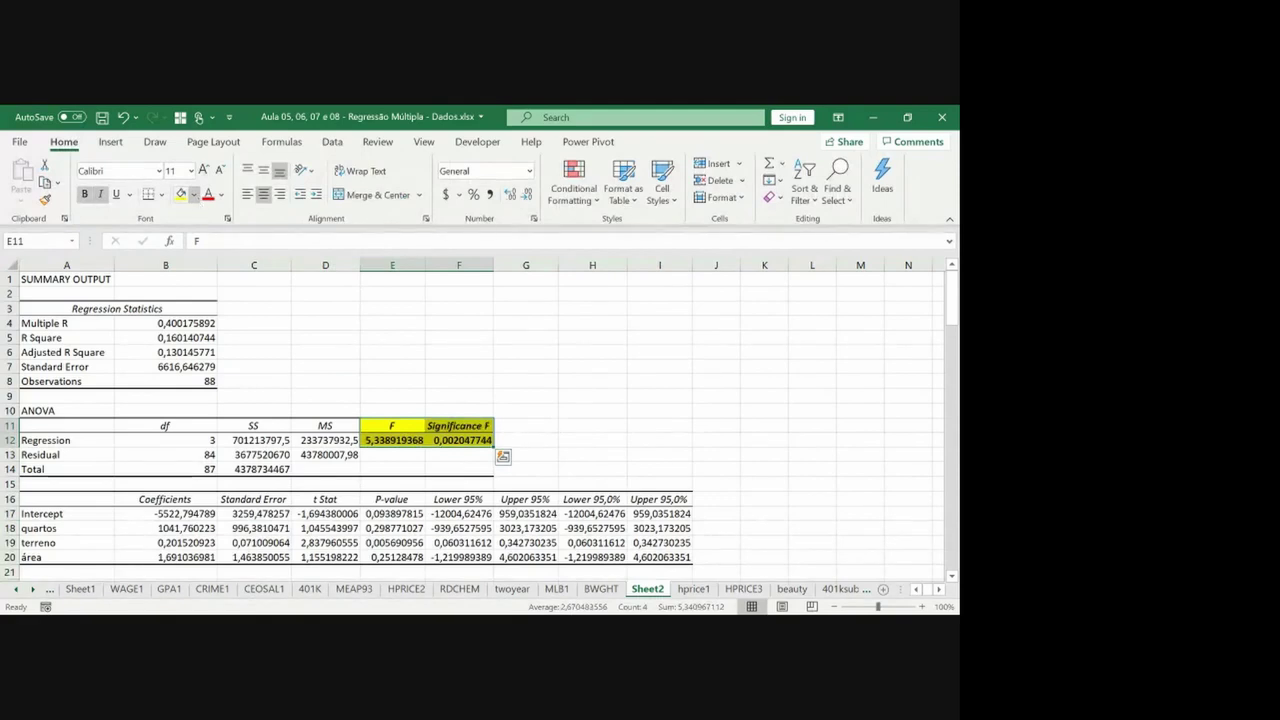
Handwrite the label "estatística de teste F" with an arrow from F, and an underlined "P-valor" with an arrow from Significance F.
{"action": "key", "text": "Left"}
{"action": "mouse_move", "coordinate": [358, 397]}
{"action": "left_mouse_down"}
{"action": "mouse_move", "coordinate": [375, 428]}
{"action": "mouse_move", "coordinate": [350, 400]}
{"action": "mouse_move", "coordinate": [418, 298]}
{"action": "left_mouse_up"}
{"action": "left_click_drag", "start_coordinate": [463, 422], "coordinate": [504, 392]}
{"action": "mouse_move", "coordinate": [516, 366]}
{"action": "left_mouse_down"}
{"action": "mouse_move", "coordinate": [519, 388]}
{"action": "mouse_move", "coordinate": [584, 342]}
{"action": "left_mouse_up"}
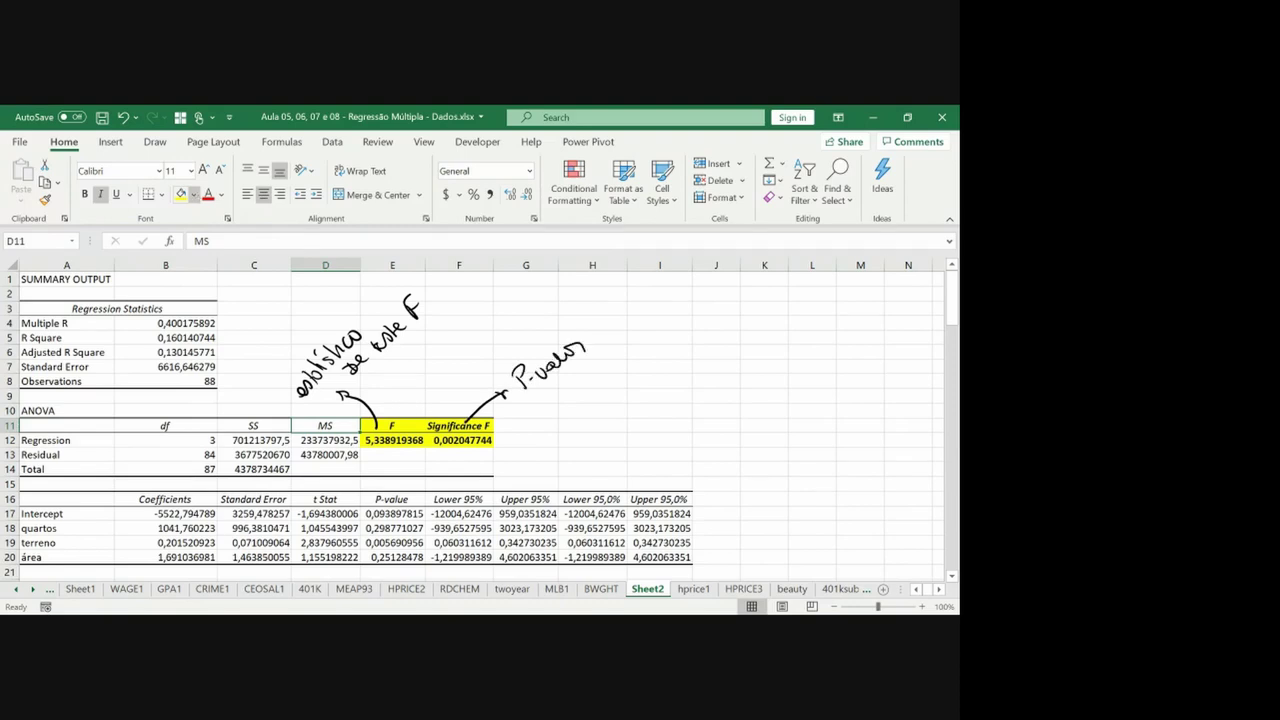
{"action": "left_click_drag", "start_coordinate": [528, 396], "coordinate": [608, 344]}
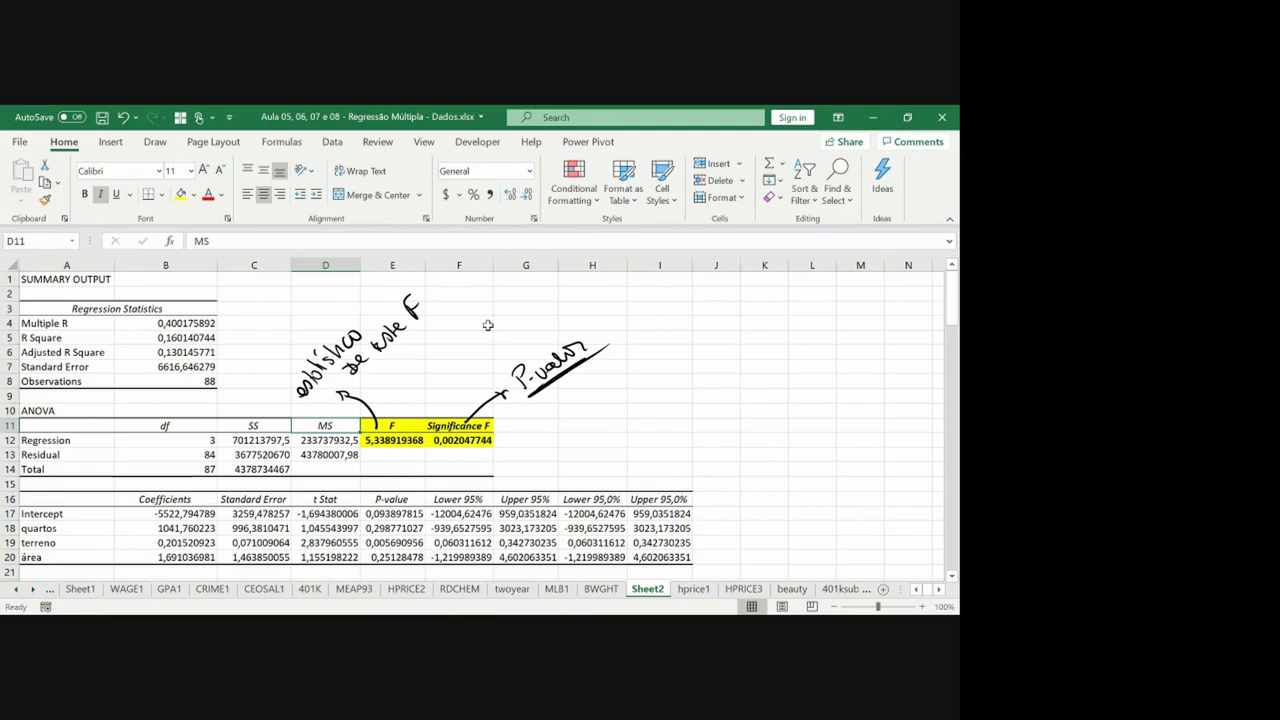
Handwrite the null hypothesis H₀: δ₁ = δ₂ = δ₃ = 0 with an implication arrow beside the regression output.
{"action": "mouse_move", "coordinate": [656, 289]}
{"action": "left_mouse_down"}
{"action": "mouse_move", "coordinate": [662, 305]}
{"action": "mouse_move", "coordinate": [728, 297]}
{"action": "left_mouse_up"}
{"action": "left_click_drag", "start_coordinate": [719, 302], "coordinate": [728, 301]}
{"action": "mouse_move", "coordinate": [741, 284]}
{"action": "left_mouse_down"}
{"action": "mouse_move", "coordinate": [732, 306]}
{"action": "mouse_move", "coordinate": [765, 295]}
{"action": "left_mouse_up"}
{"action": "key", "text": "ctrl+z"}
{"action": "mouse_move", "coordinate": [757, 299]}
{"action": "left_mouse_down"}
{"action": "mouse_move", "coordinate": [791, 302]}
{"action": "mouse_move", "coordinate": [824, 283]}
{"action": "left_mouse_up"}
{"action": "mouse_move", "coordinate": [818, 298]}
{"action": "left_mouse_down"}
{"action": "mouse_move", "coordinate": [835, 281]}
{"action": "mouse_move", "coordinate": [864, 287]}
{"action": "left_mouse_up"}
{"action": "left_click_drag", "start_coordinate": [856, 293], "coordinate": [864, 296]}
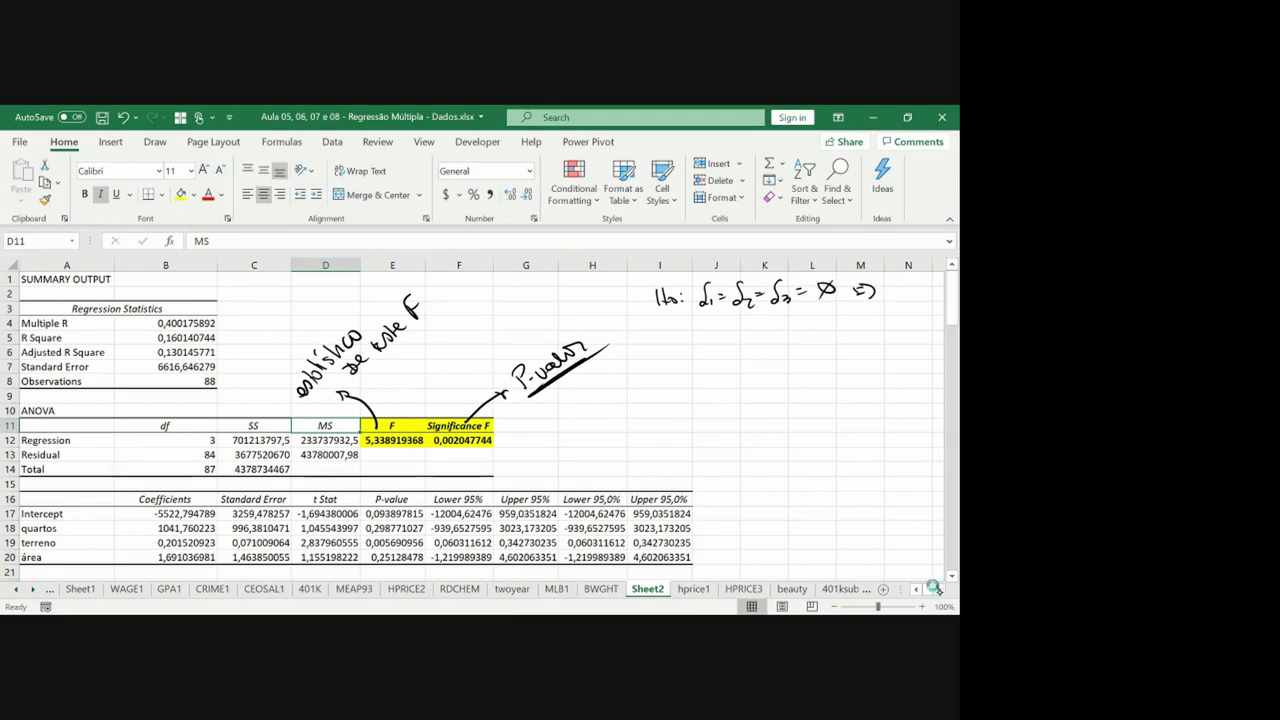
Complete the null hypothesis line by handwriting "Homoscedasticidade" after the implication arrow.
{"action": "left_click", "coordinate": [937, 588]}
{"action": "left_click", "coordinate": [937, 588]}
{"action": "left_click_drag", "start_coordinate": [695, 283], "coordinate": [701, 297]}
{"action": "left_click_drag", "start_coordinate": [695, 290], "coordinate": [702, 290]}
{"action": "left_click_drag", "start_coordinate": [714, 287], "coordinate": [900, 288]}
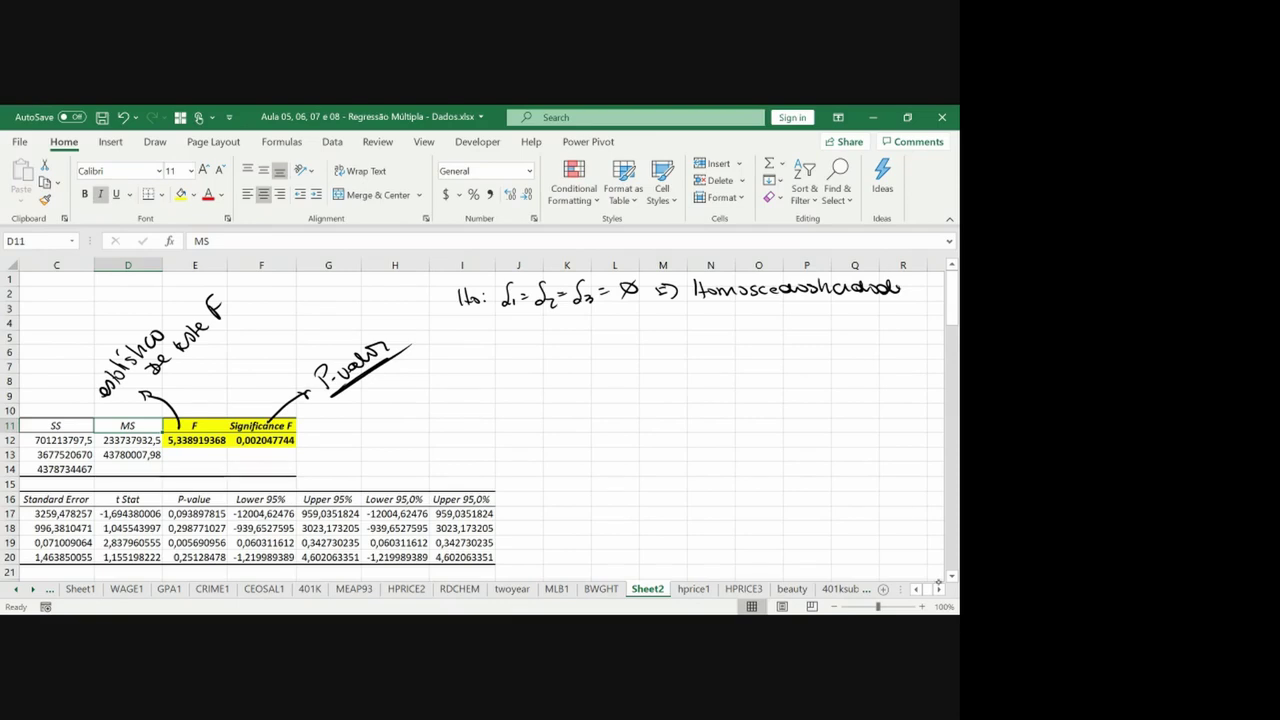
Handwrite a double-underlined "Rejeita H₀" and, beneath it, "P-valor < α" with arrows branching to 1%, 5% and 10%.
{"action": "mouse_move", "coordinate": [557, 338]}
{"action": "left_mouse_down"}
{"action": "mouse_move", "coordinate": [604, 370]}
{"action": "mouse_move", "coordinate": [650, 346]}
{"action": "mouse_move", "coordinate": [692, 352]}
{"action": "mouse_move", "coordinate": [726, 330]}
{"action": "mouse_move", "coordinate": [762, 348]}
{"action": "left_mouse_up"}
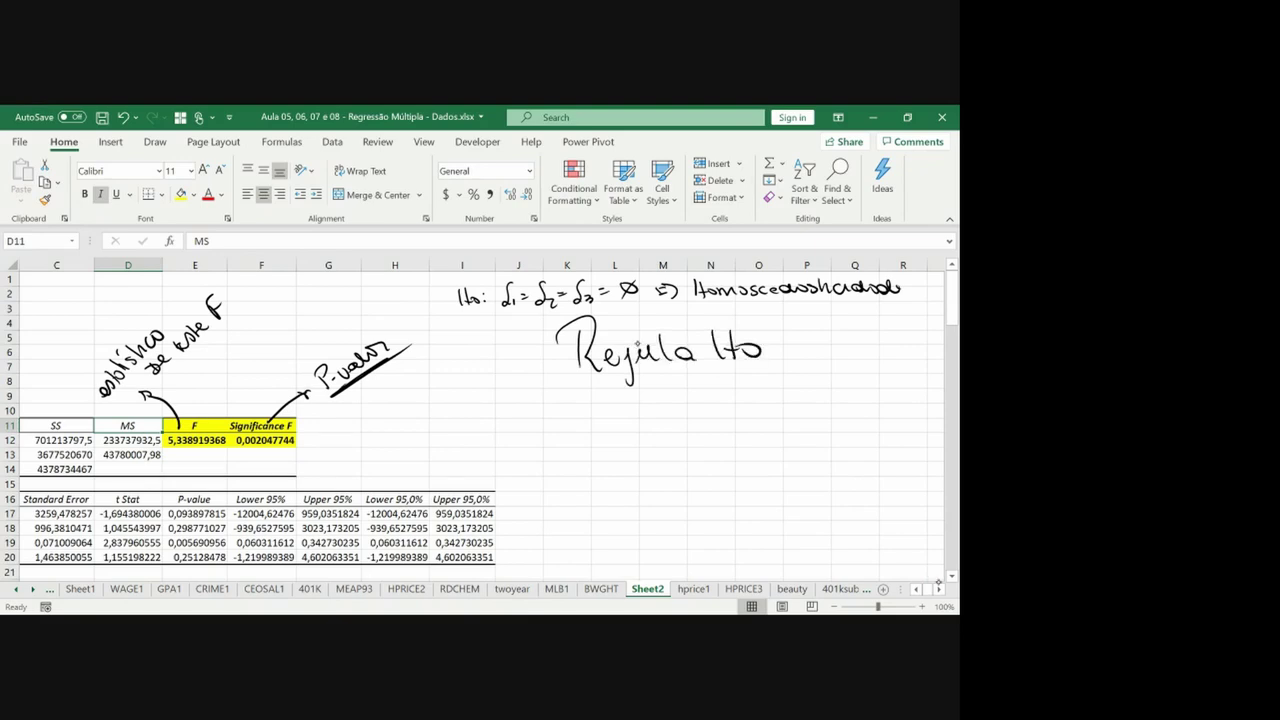
{"action": "left_click_drag", "start_coordinate": [560, 386], "coordinate": [778, 366]}
{"action": "mouse_move", "coordinate": [560, 418]}
{"action": "left_mouse_down"}
{"action": "mouse_move", "coordinate": [572, 440]}
{"action": "mouse_move", "coordinate": [626, 422]}
{"action": "mouse_move", "coordinate": [722, 436]}
{"action": "mouse_move", "coordinate": [772, 398]}
{"action": "mouse_move", "coordinate": [812, 396]}
{"action": "left_mouse_up"}
{"action": "mouse_move", "coordinate": [730, 428]}
{"action": "left_mouse_down"}
{"action": "mouse_move", "coordinate": [812, 430]}
{"action": "mouse_move", "coordinate": [784, 462]}
{"action": "mouse_move", "coordinate": [799, 470]}
{"action": "left_mouse_up"}
{"action": "mouse_move", "coordinate": [810, 456]}
{"action": "left_mouse_down"}
{"action": "mouse_move", "coordinate": [808, 470]}
{"action": "mouse_move", "coordinate": [822, 460]}
{"action": "left_mouse_up"}
{"action": "left_click_drag", "start_coordinate": [832, 464], "coordinate": [834, 470]}
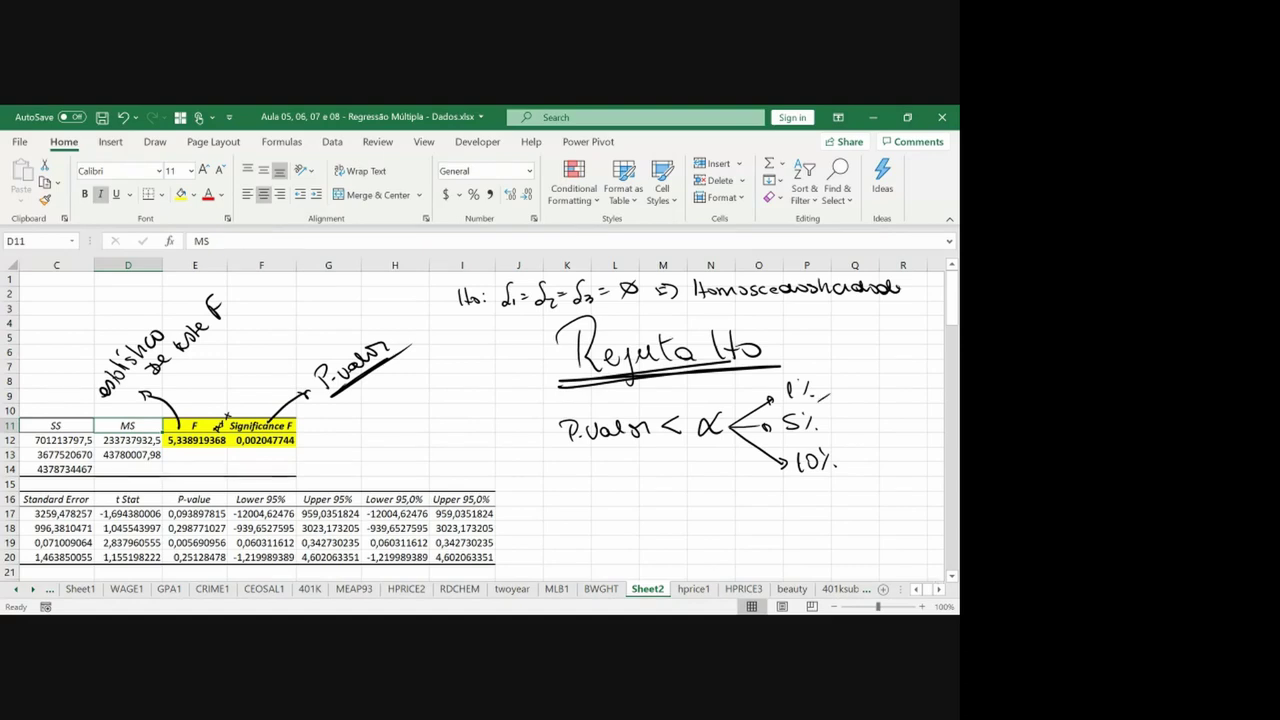
Format the Significance F value in F12 as a percentage with two decimal places.
{"action": "left_click", "coordinate": [268, 440]}
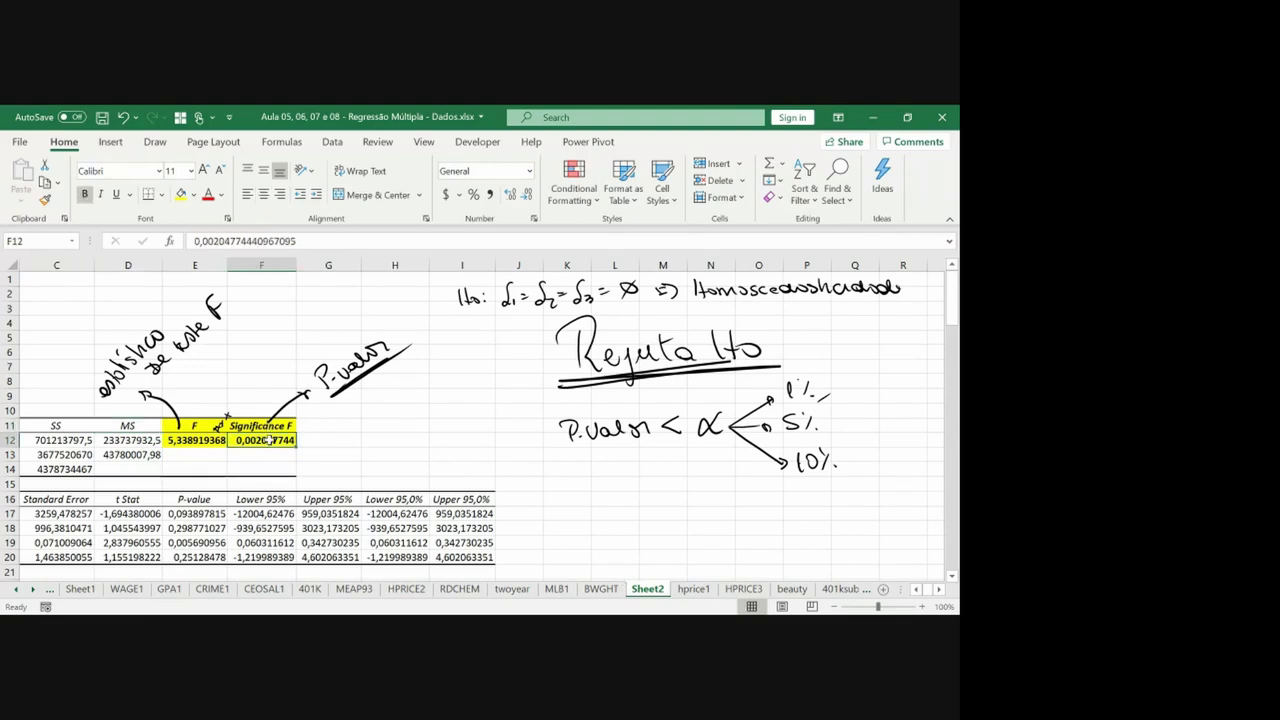
{"action": "left_click", "coordinate": [473, 194]}
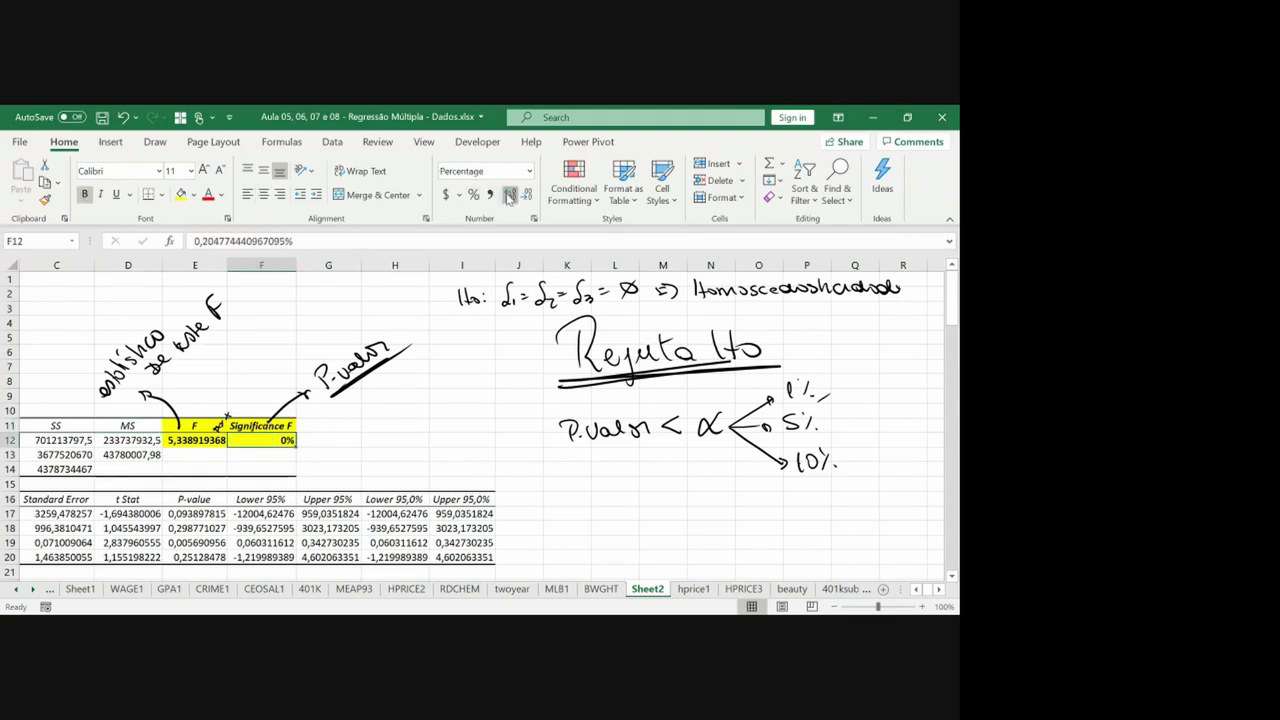
{"action": "left_click", "coordinate": [509, 196]}
{"action": "left_click", "coordinate": [509, 196]}
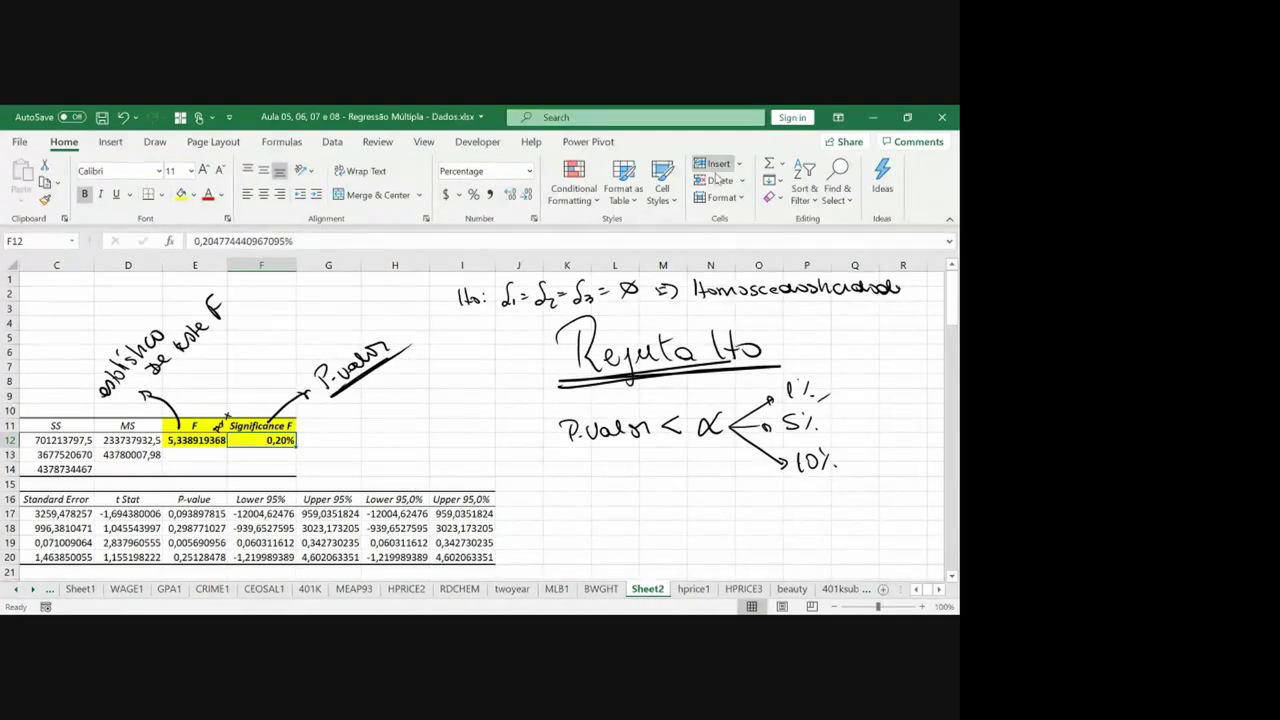
Circle "Rejeita H₀" and handwrite the underlined conclusion "Heteroscedasticidade" with a therefore sign below the significance levels.
{"action": "mouse_move", "coordinate": [692, 302]}
{"action": "left_mouse_down"}
{"action": "mouse_move", "coordinate": [760, 302]}
{"action": "mouse_move", "coordinate": [660, 426]}
{"action": "mouse_move", "coordinate": [782, 344]}
{"action": "left_mouse_up"}
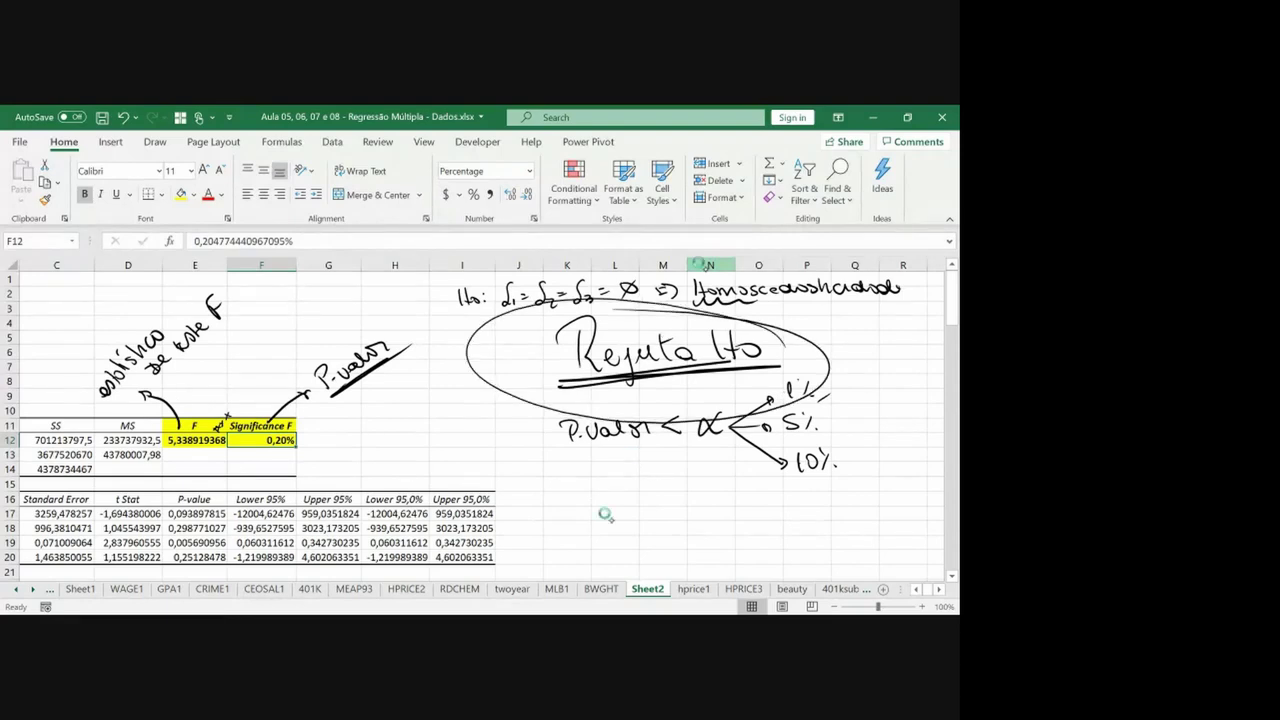
{"action": "mouse_move", "coordinate": [598, 488]}
{"action": "left_mouse_down"}
{"action": "mouse_move", "coordinate": [592, 540]}
{"action": "mouse_move", "coordinate": [933, 500]}
{"action": "left_mouse_up"}
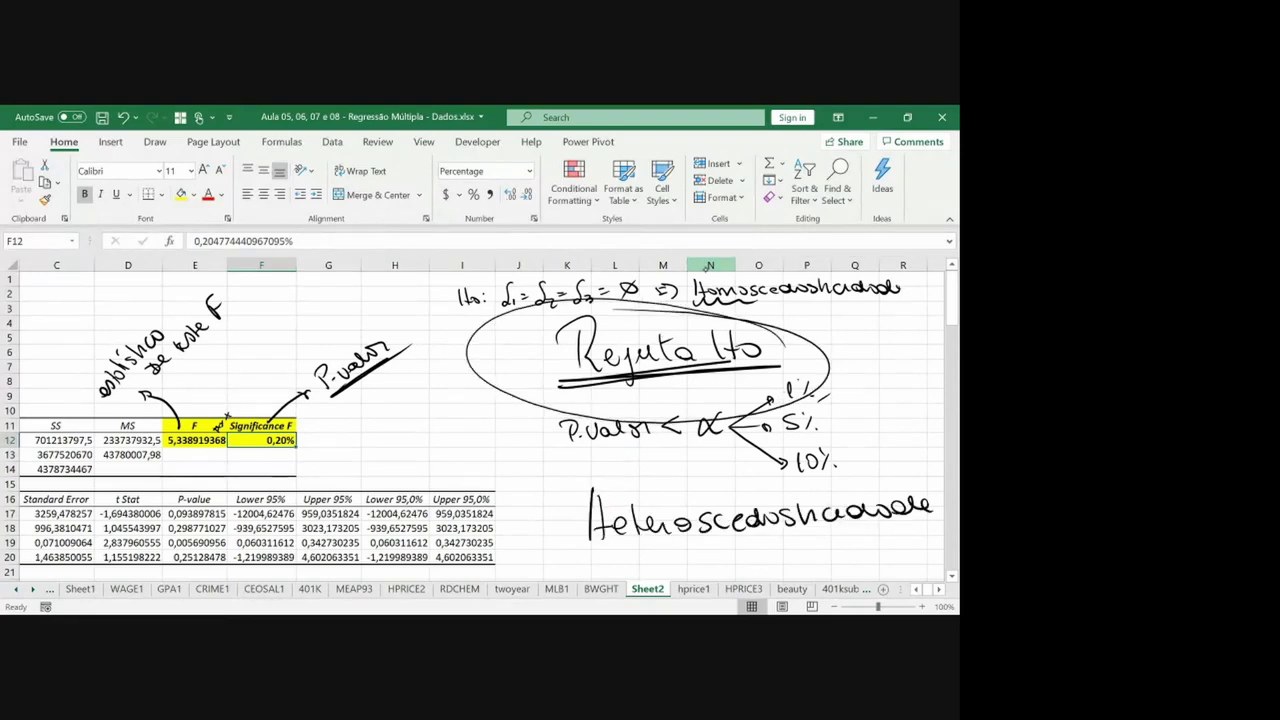
{"action": "left_click_drag", "start_coordinate": [830, 405], "coordinate": [848, 398]}
{"action": "left_click_drag", "start_coordinate": [588, 549], "coordinate": [678, 546]}
{"action": "mouse_move", "coordinate": [556, 522]}
{"action": "left_mouse_down"}
{"action": "mouse_move", "coordinate": [562, 540]}
{"action": "mouse_move", "coordinate": [566, 518]}
{"action": "left_mouse_up"}
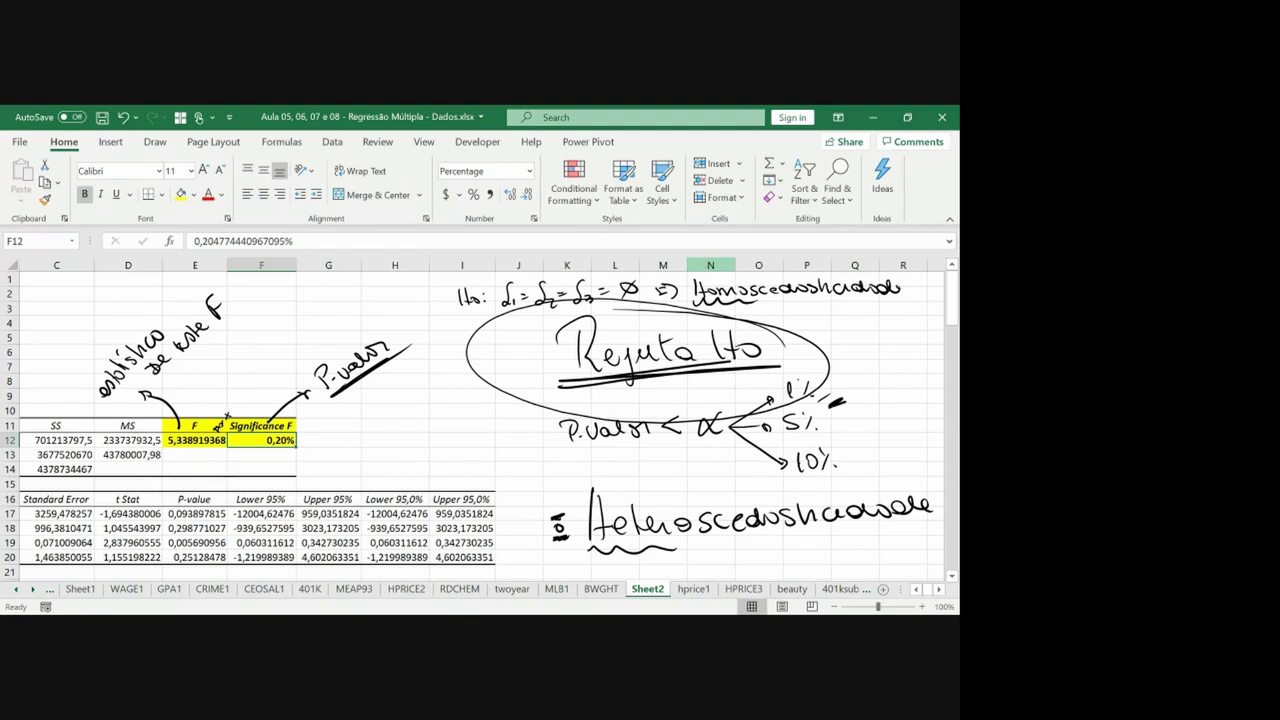
{"action": "key", "text": "ctrl+Left"}
{"action": "key", "text": "ctrl+Left"}
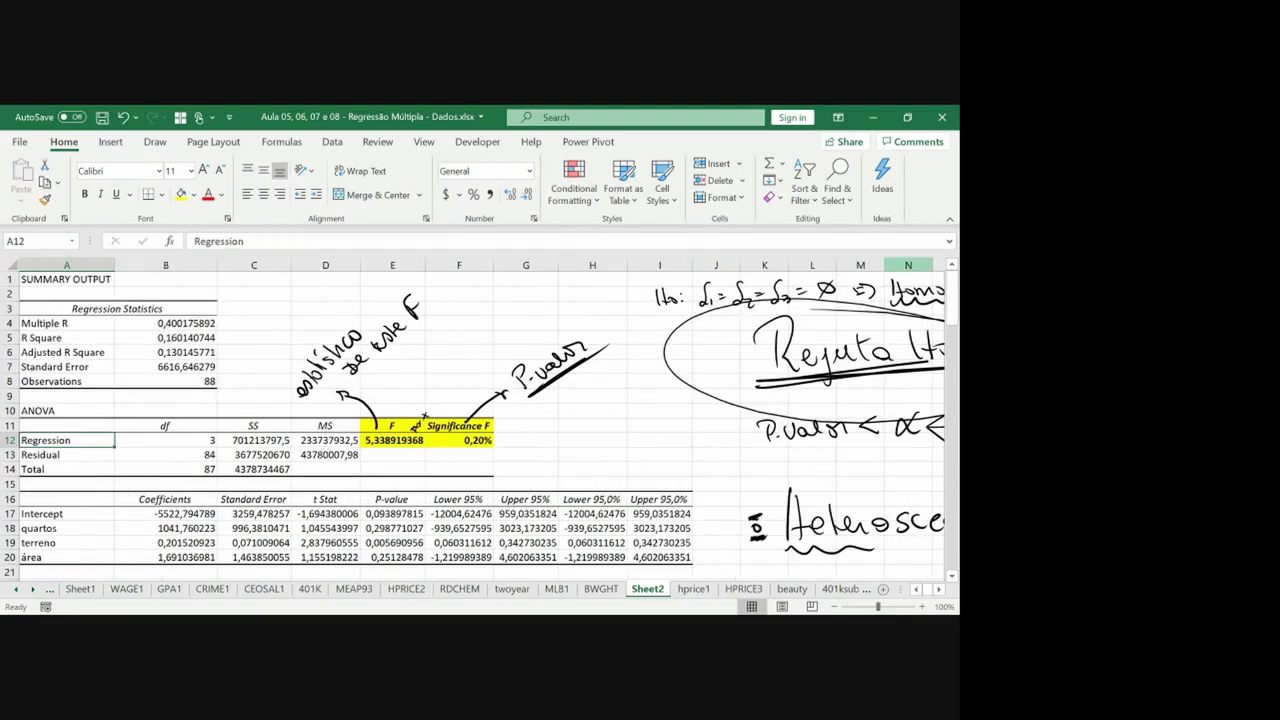
On the hprice1 sheet, draw a box around the Standard Error to Upper 95% columns, handwrite a circled "OK" below the Coefficients column, and return to Sheet2.
{"action": "key", "text": "ctrl+Page_Down"}
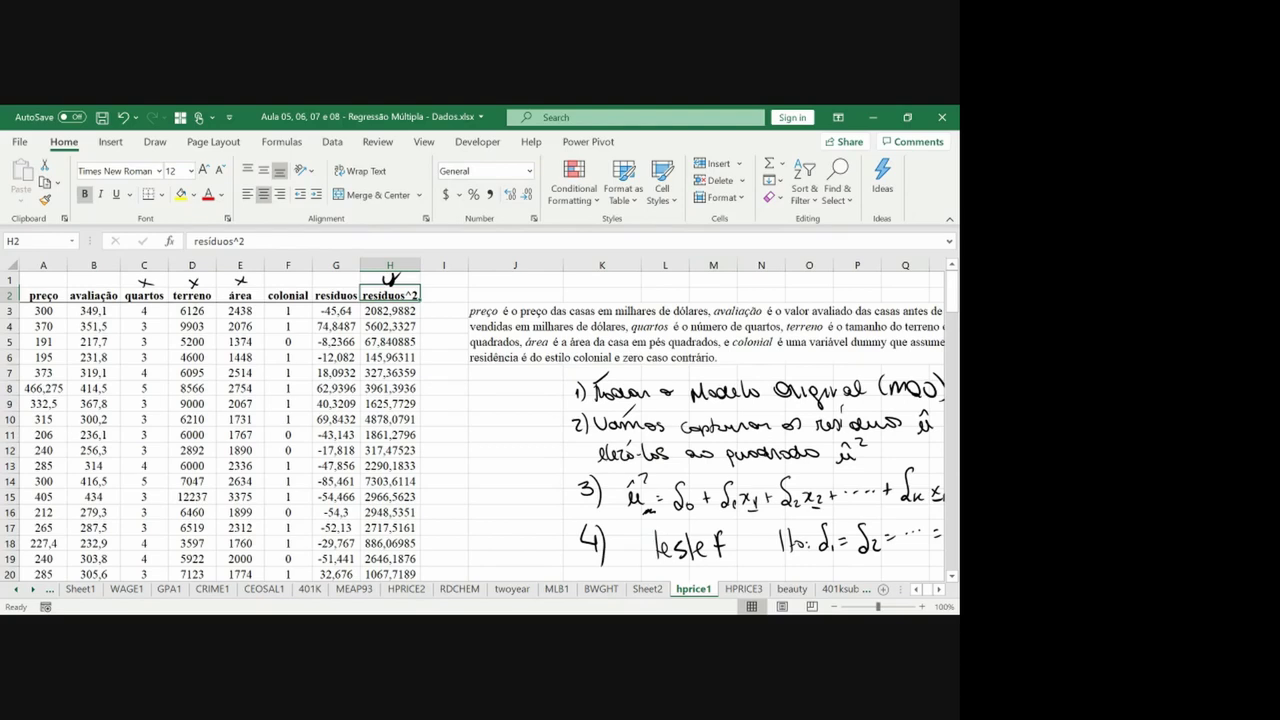
{"action": "key", "text": "Down"}
{"action": "key", "text": "Down"}
{"action": "key", "text": "Down"}
{"action": "key", "text": "Down"}
{"action": "key", "text": "Down"}
{"action": "key", "text": "Down"}
{"action": "key", "text": "Down"}
{"action": "key", "text": "Down"}
{"action": "key", "text": "Down"}
{"action": "key", "text": "Down"}
{"action": "key", "text": "Down"}
{"action": "key", "text": "Down"}
{"action": "key", "text": "Down"}
{"action": "key", "text": "Down"}
{"action": "key", "text": "Down"}
{"action": "key", "text": "Down"}
{"action": "key", "text": "Down"}
{"action": "key", "text": "Down"}
{"action": "key", "text": "Down"}
{"action": "key", "text": "Down"}
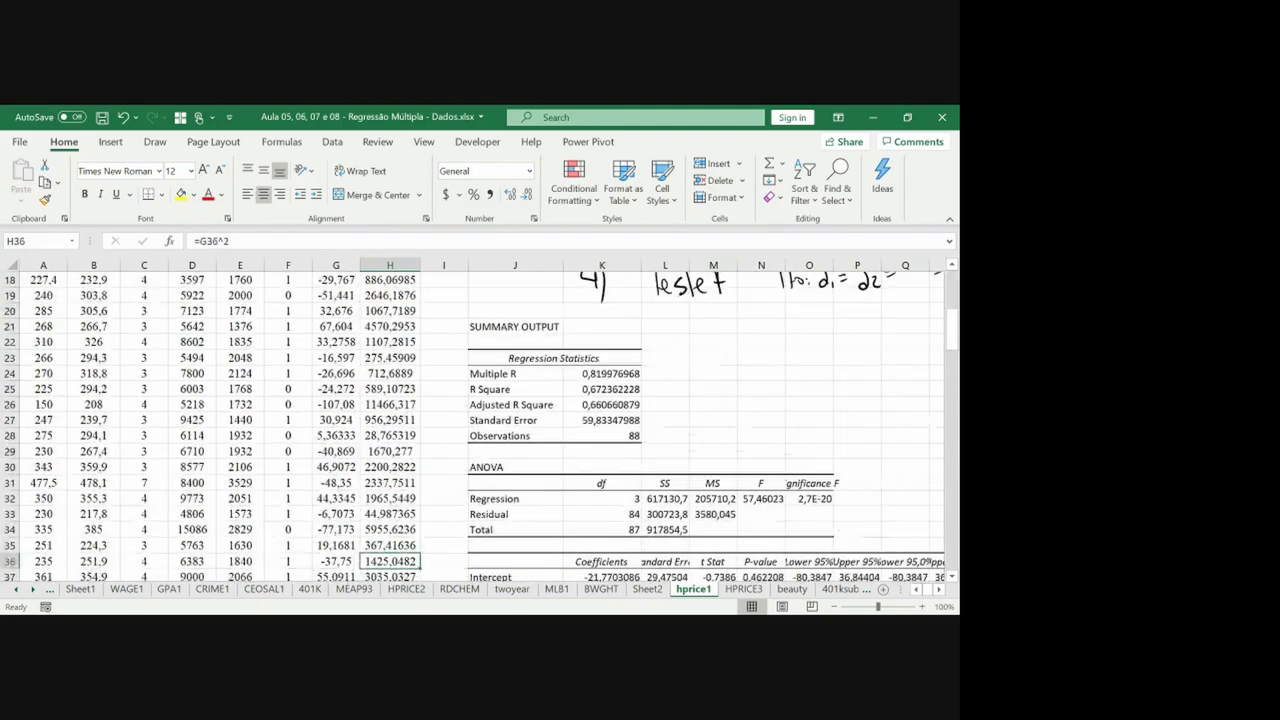
{"action": "key", "text": "Down"}
{"action": "key", "text": "Down"}
{"action": "key", "text": "Down"}
{"action": "key", "text": "Down"}
{"action": "key", "text": "Down"}
{"action": "key", "text": "Down"}
{"action": "key", "text": "Down"}
{"action": "key", "text": "Down"}
{"action": "key", "text": "Down"}
{"action": "key", "text": "Down"}
{"action": "key", "text": "Down"}
{"action": "key", "text": "Down"}
{"action": "key", "text": "Down"}
{"action": "key", "text": "Down"}
{"action": "key", "text": "Down"}
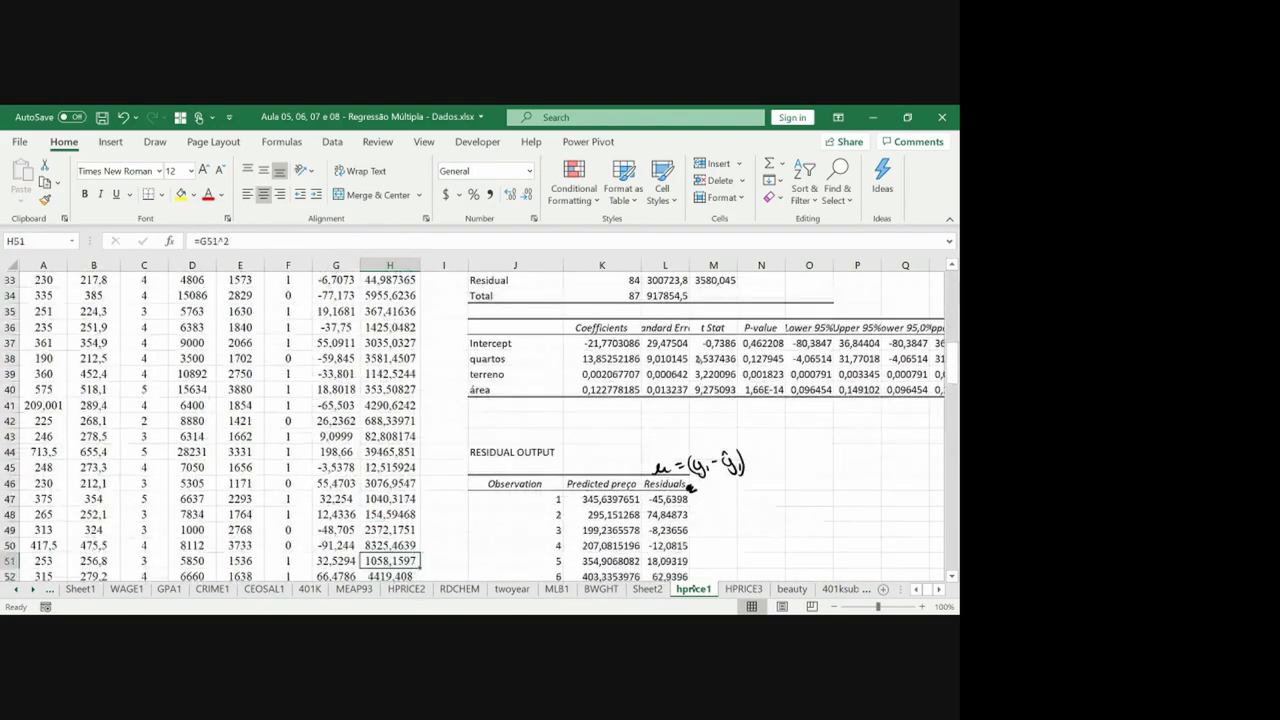
{"action": "key", "text": "Right"}
{"action": "key", "text": "Right"}
{"action": "key", "text": "Right"}
{"action": "key", "text": "Right"}
{"action": "key", "text": "Right"}
{"action": "key", "text": "Right"}
{"action": "key", "text": "Right"}
{"action": "key", "text": "Right"}
{"action": "key", "text": "Right"}
{"action": "key", "text": "Right"}
{"action": "key", "text": "Right"}
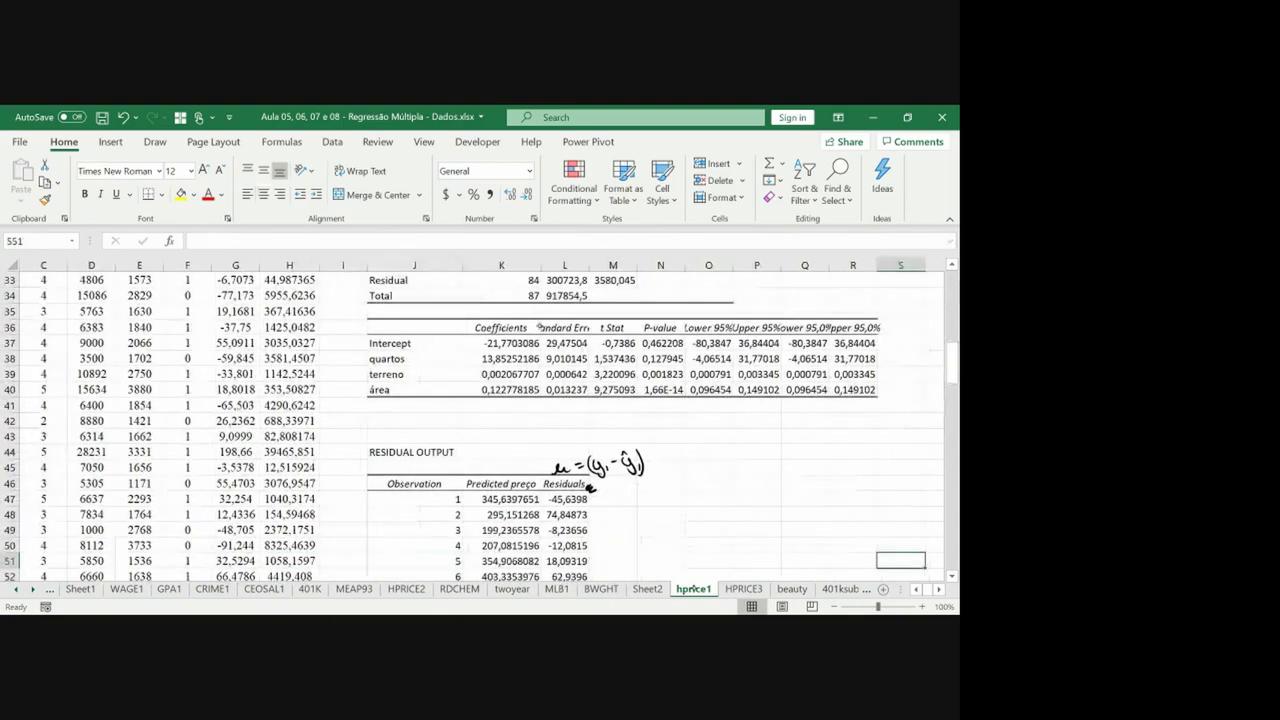
{"action": "mouse_move", "coordinate": [594, 319]}
{"action": "left_mouse_down"}
{"action": "mouse_move", "coordinate": [652, 318]}
{"action": "mouse_move", "coordinate": [779, 358]}
{"action": "mouse_move", "coordinate": [781, 395]}
{"action": "mouse_move", "coordinate": [562, 398]}
{"action": "mouse_move", "coordinate": [547, 326]}
{"action": "left_mouse_up"}
{"action": "mouse_move", "coordinate": [498, 402]}
{"action": "left_mouse_down"}
{"action": "mouse_move", "coordinate": [486, 416]}
{"action": "mouse_move", "coordinate": [522, 414]}
{"action": "mouse_move", "coordinate": [482, 398]}
{"action": "mouse_move", "coordinate": [540, 402]}
{"action": "mouse_move", "coordinate": [540, 428]}
{"action": "left_mouse_up"}
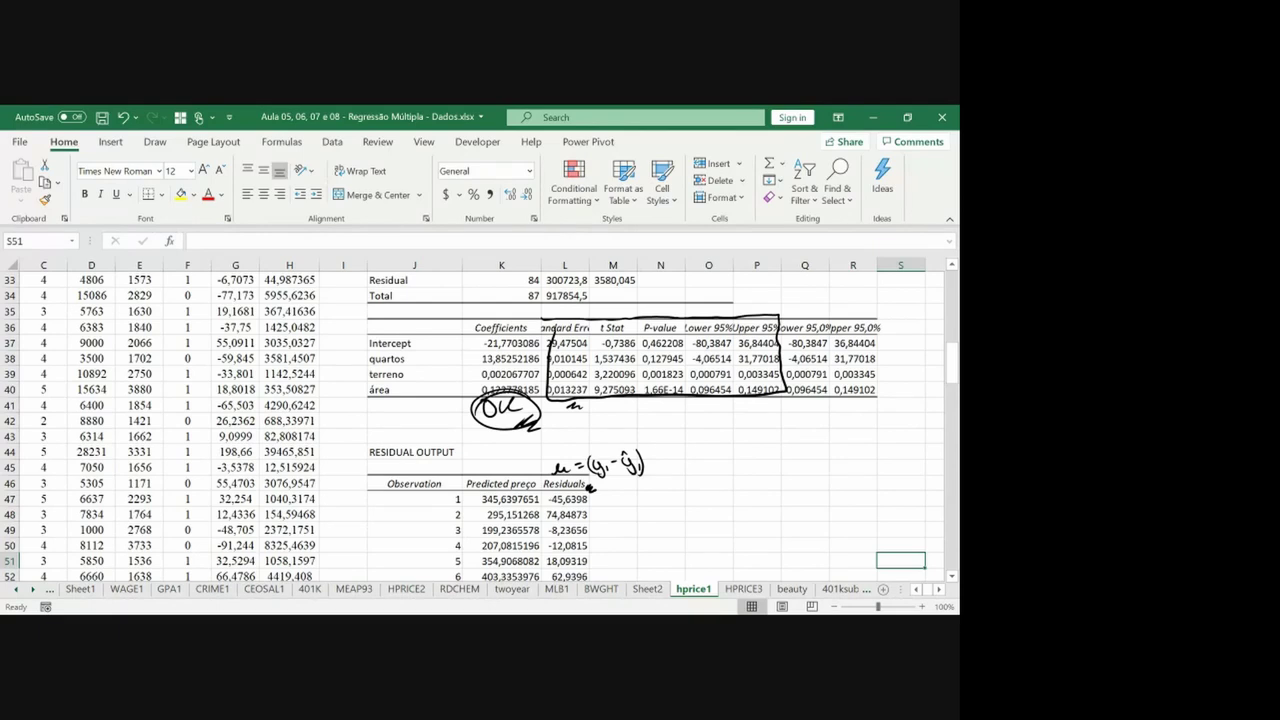
{"action": "left_click", "coordinate": [648, 589]}
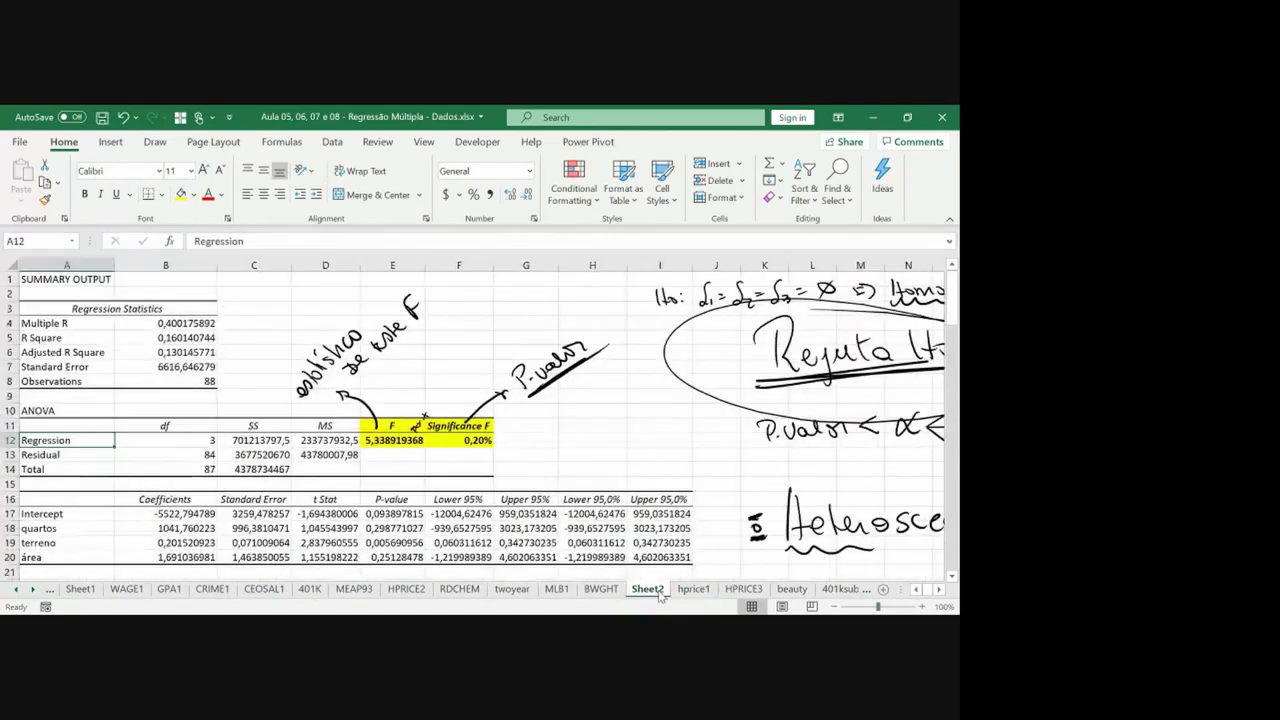
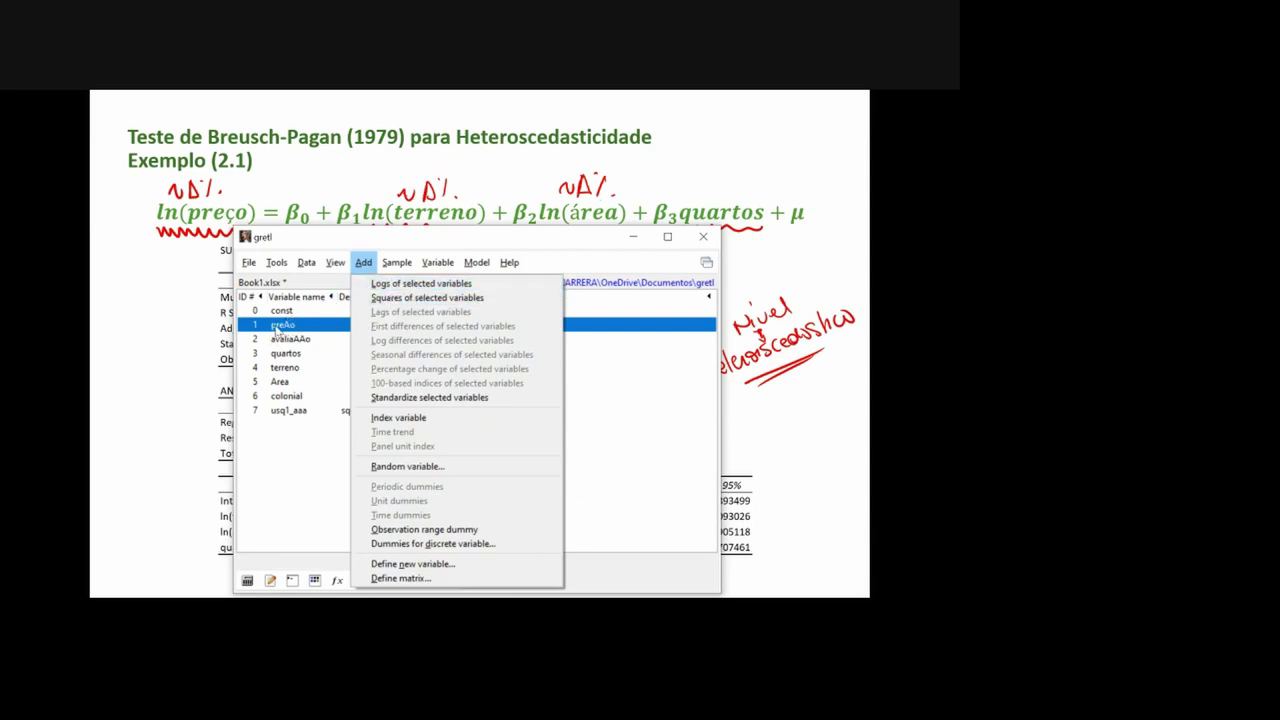
In gretl, add the logs of the variables preAo, terreno and Area to the dataset.
{"action": "left_click", "coordinate": [403, 284]}
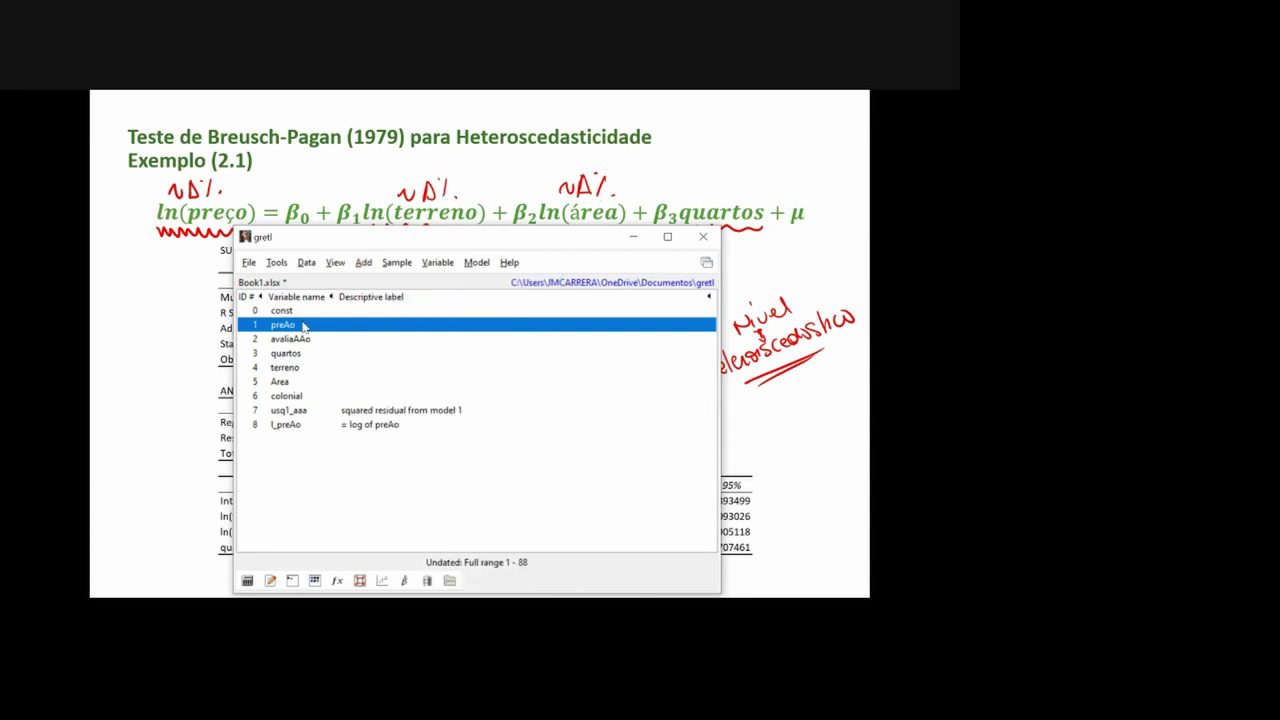
{"action": "left_click", "coordinate": [291, 367]}
{"action": "left_click", "coordinate": [362, 263]}
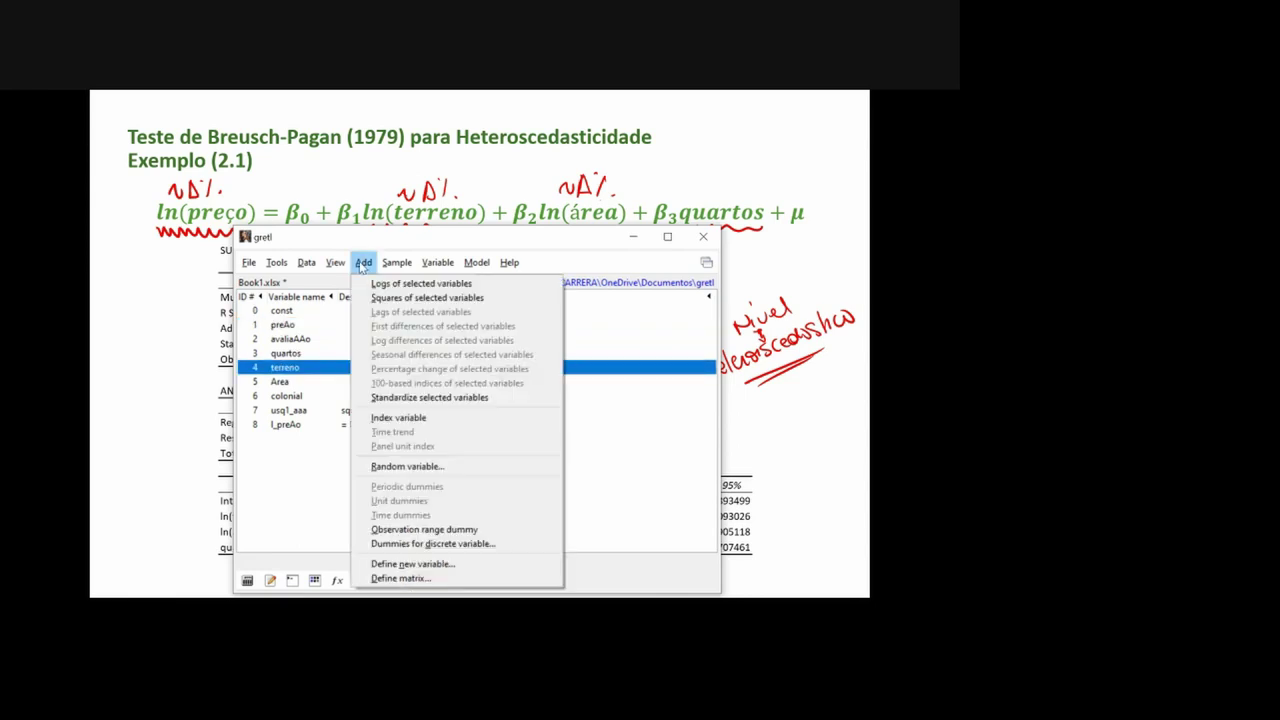
{"action": "left_click", "coordinate": [385, 284]}
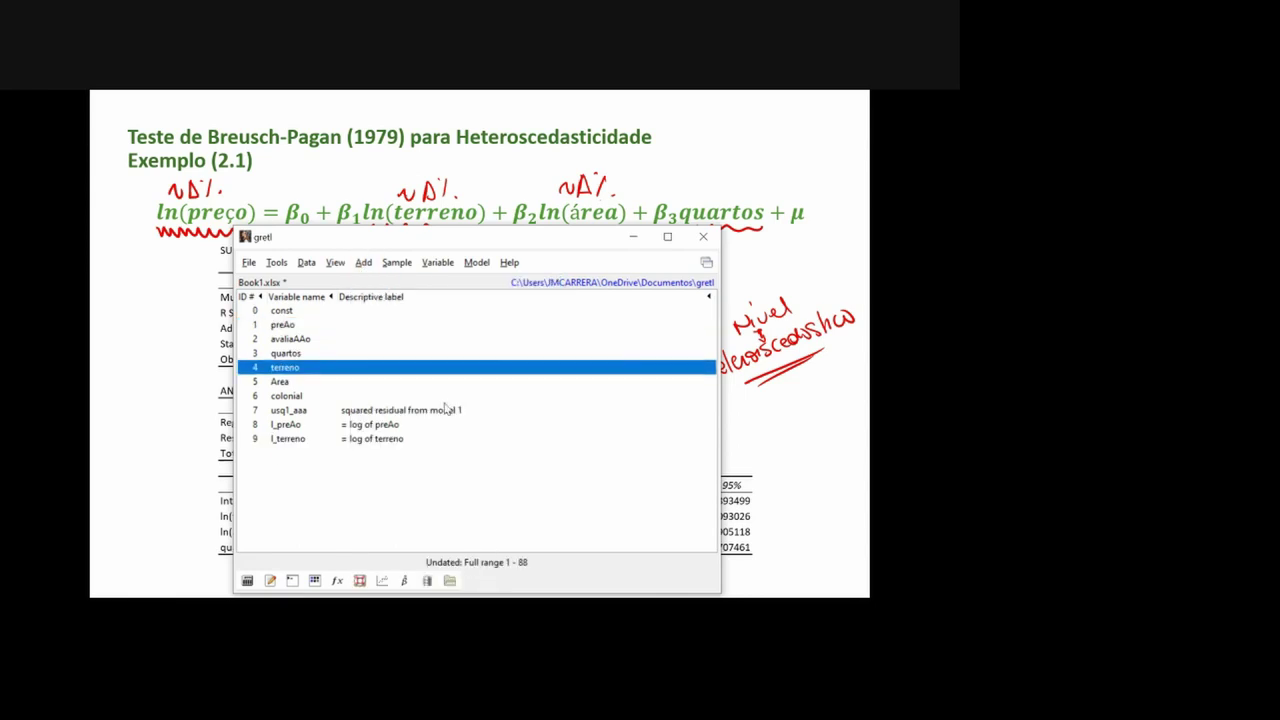
{"action": "left_click", "coordinate": [302, 383]}
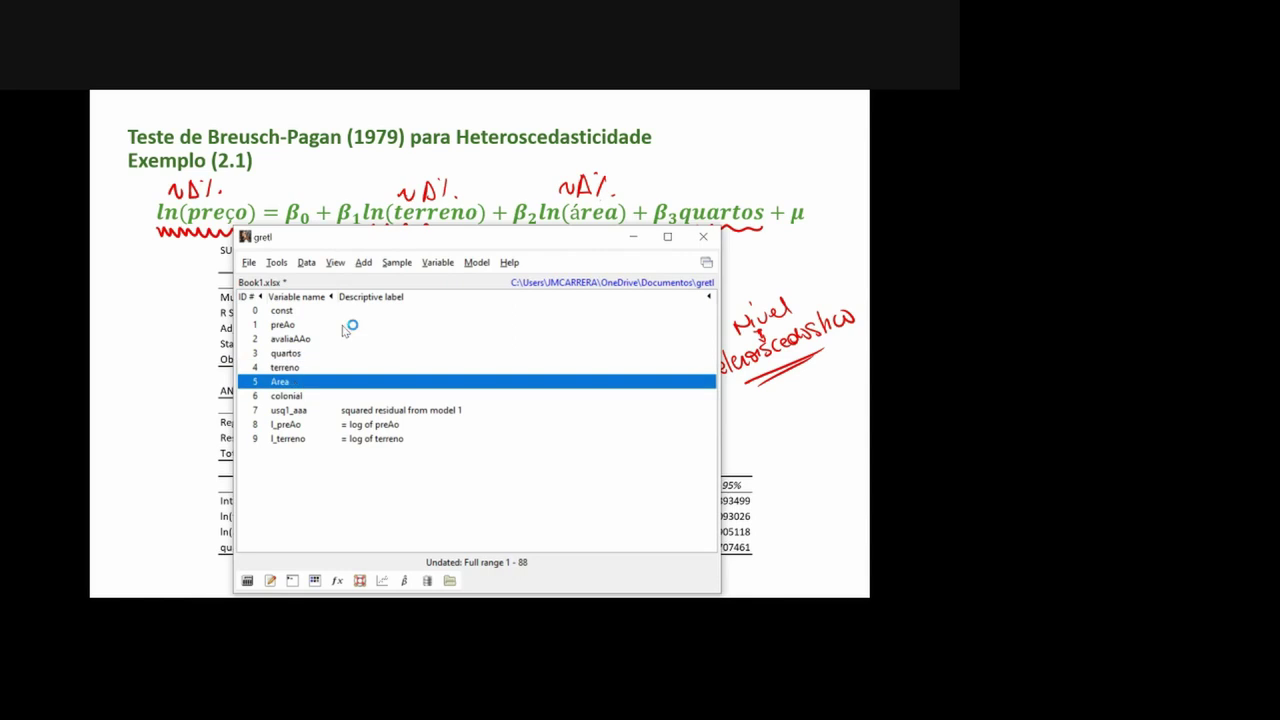
{"action": "left_click", "coordinate": [362, 265]}
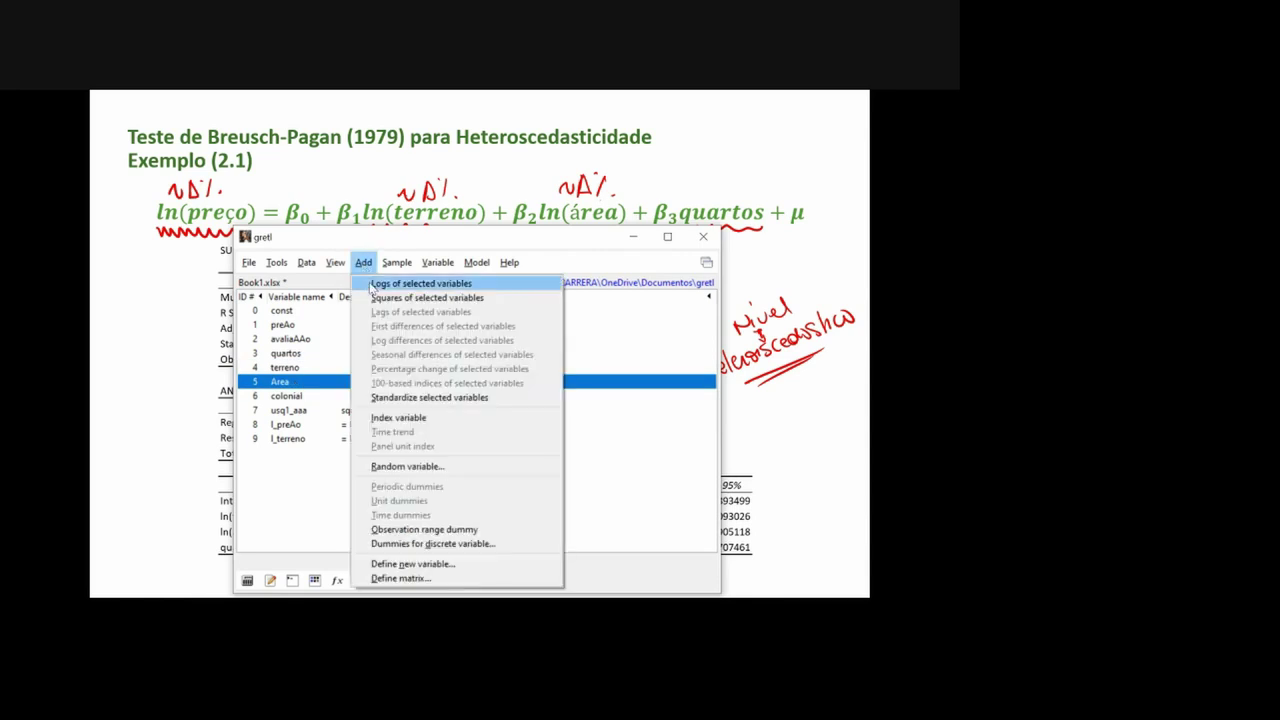
{"action": "left_click", "coordinate": [372, 284]}
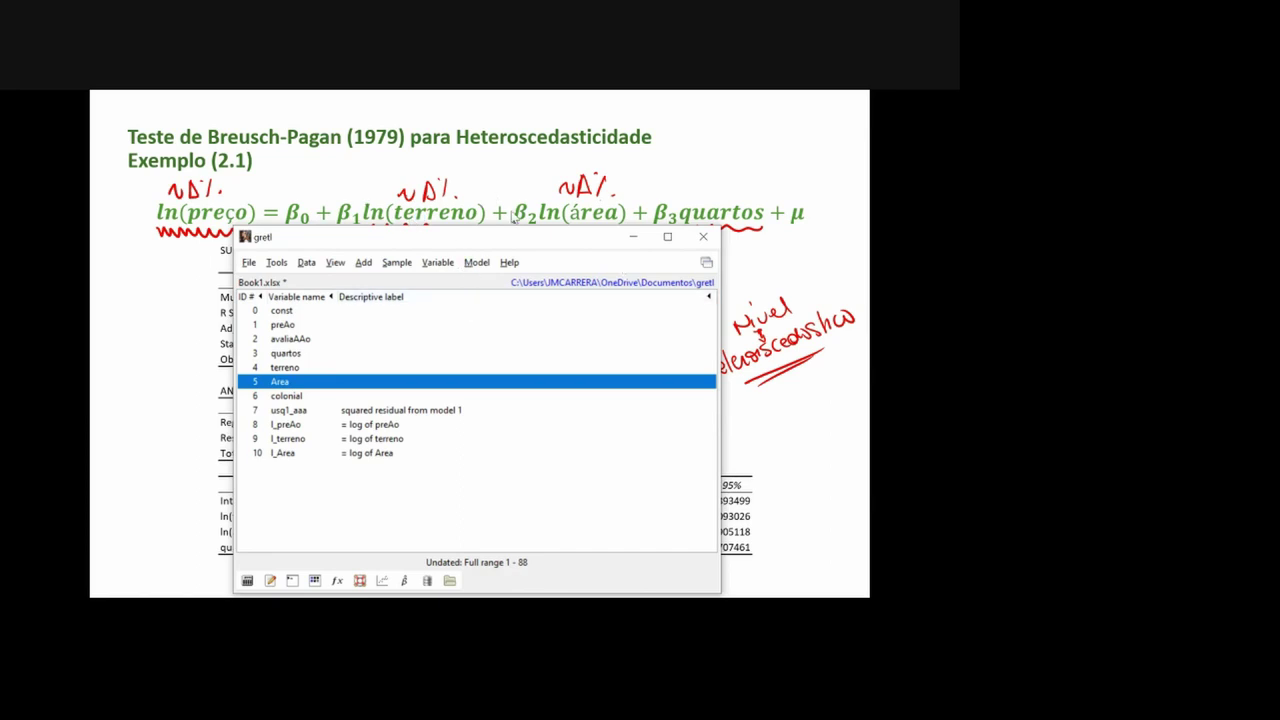
Set up an Ordinary Least Squares model with l_preAo as dependent variable and remove quartos, terreno and Area from the regressors.
{"action": "left_click", "coordinate": [479, 264]}
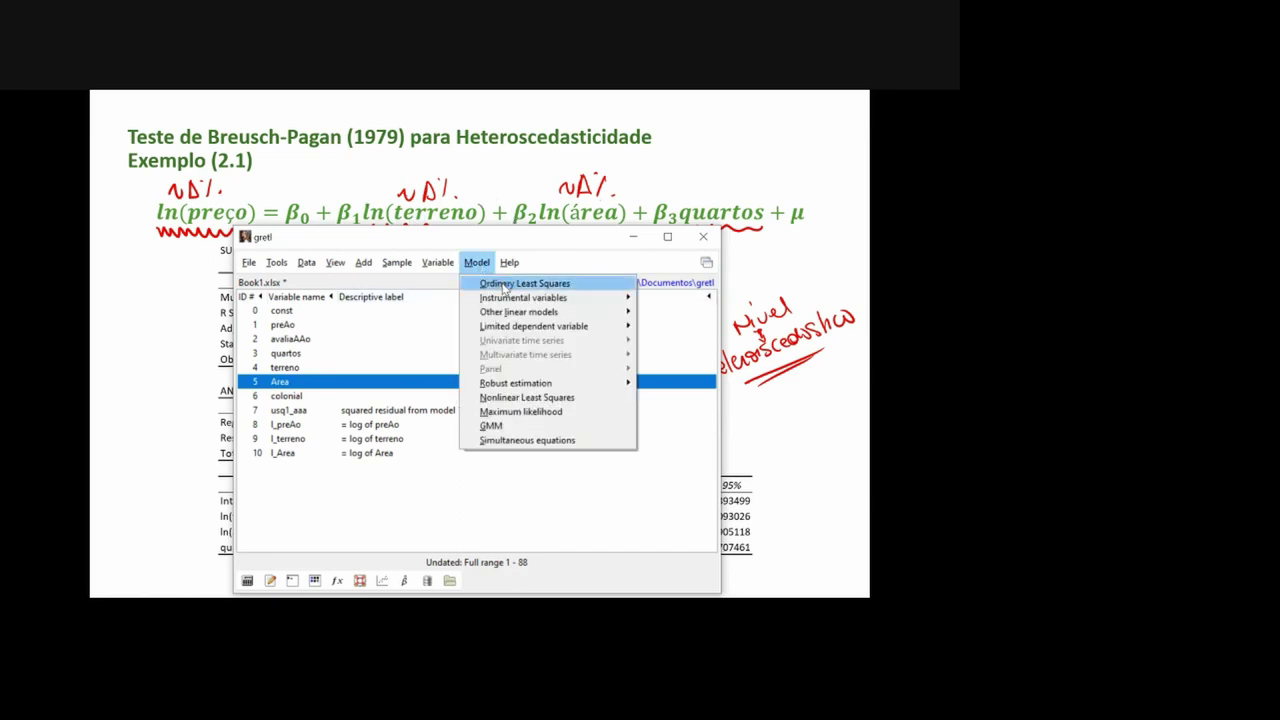
{"action": "left_click", "coordinate": [504, 285]}
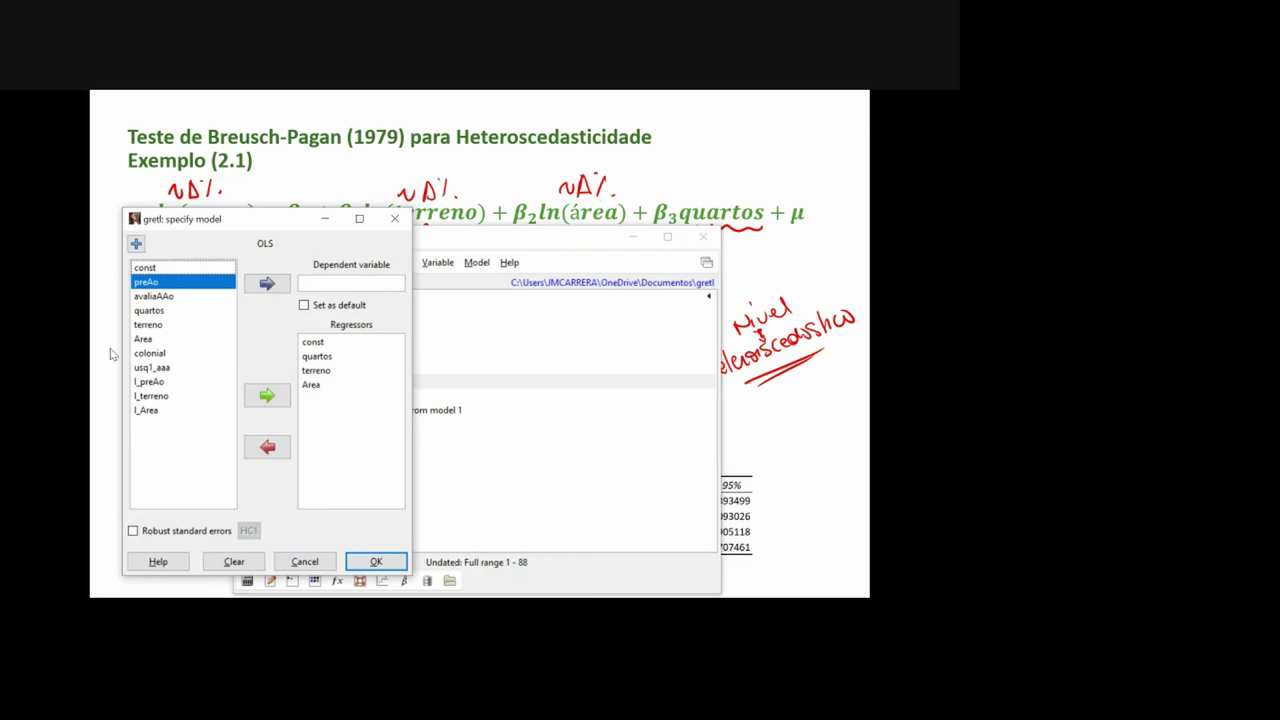
{"action": "left_click", "coordinate": [150, 383]}
{"action": "left_click", "coordinate": [268, 285]}
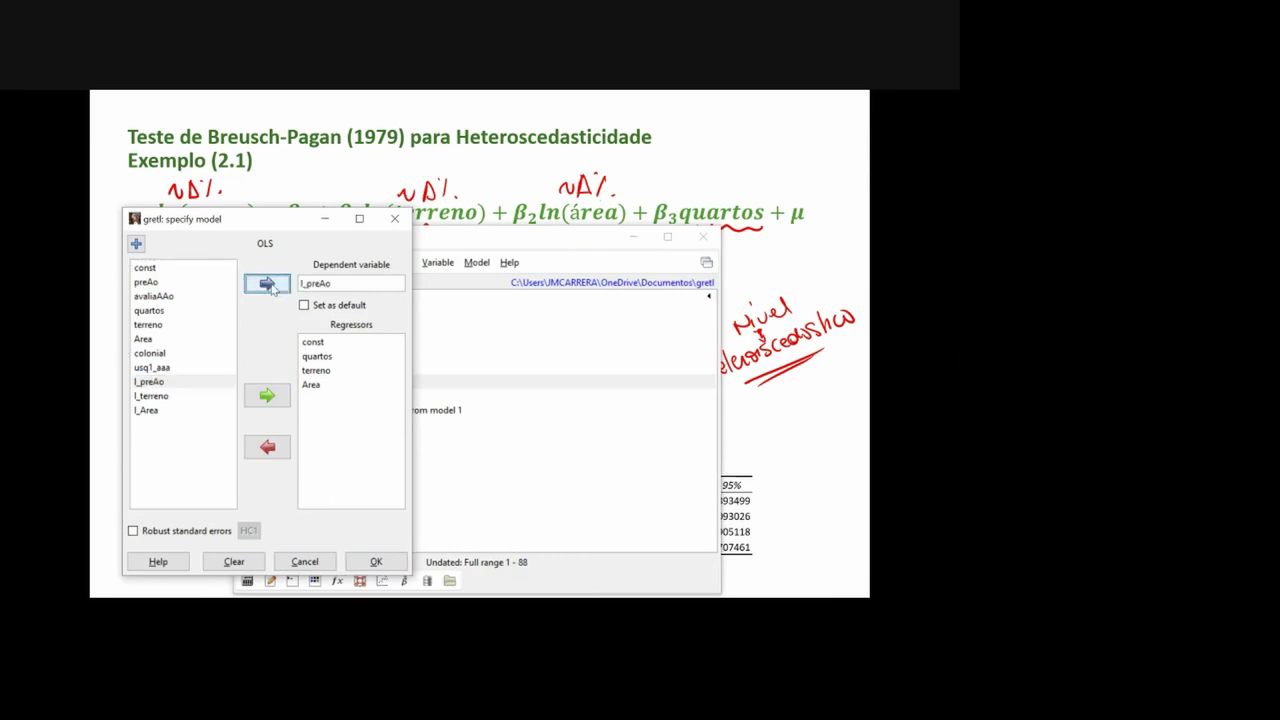
{"action": "left_click", "coordinate": [318, 358]}
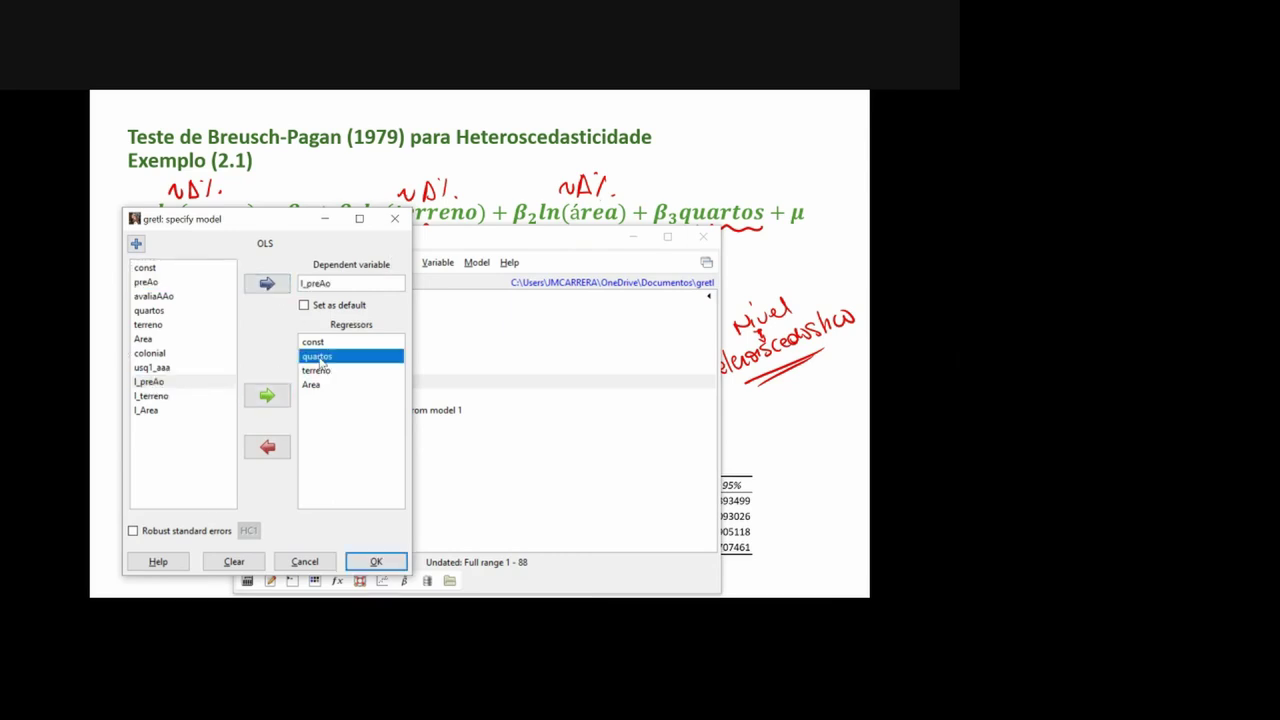
{"action": "key", "text": "shift+Down"}
{"action": "key", "text": "shift+Down"}
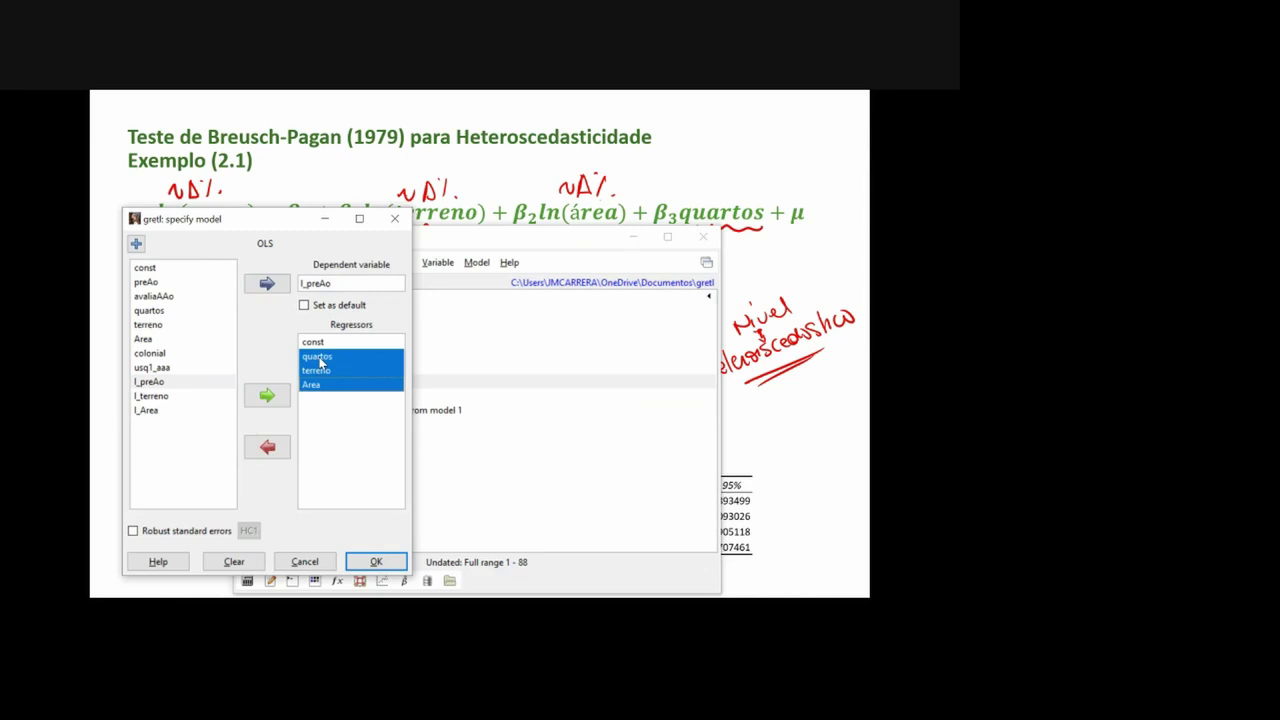
{"action": "left_click", "coordinate": [268, 447]}
Add l_terreno, l_Area and quartos as regressors alongside the constant and estimate the log price model.
{"action": "left_click", "coordinate": [152, 397]}
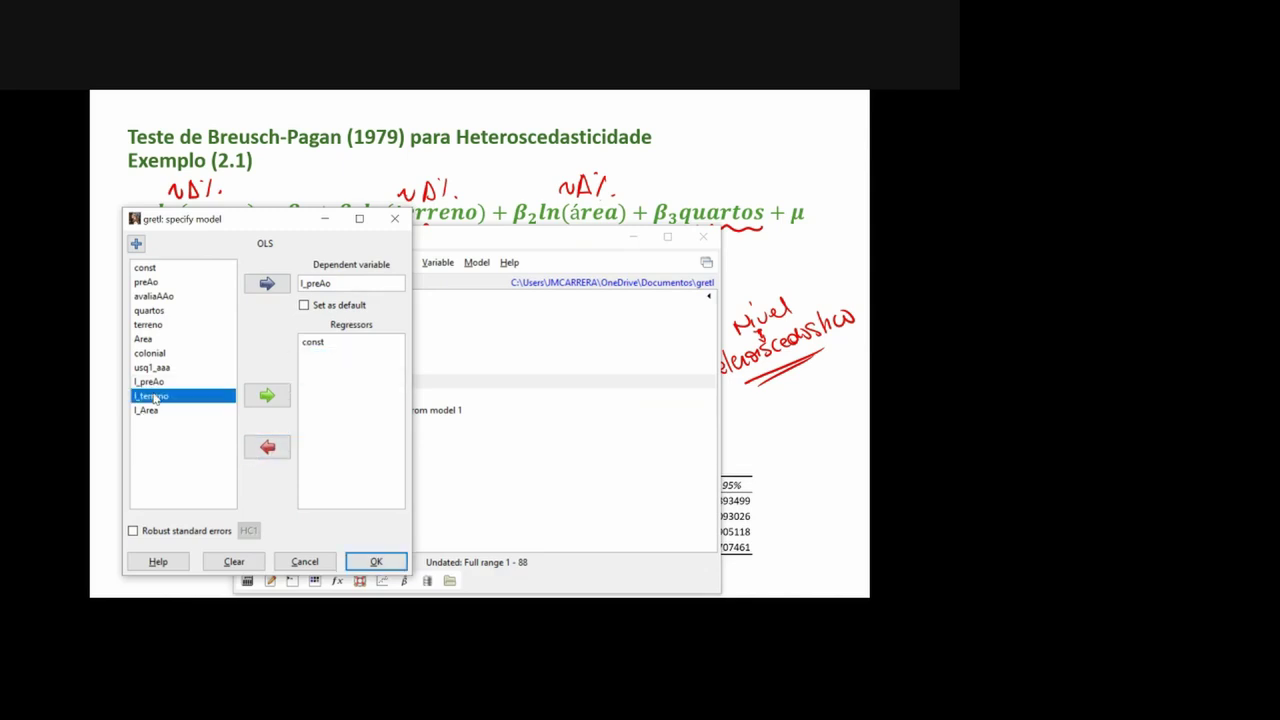
{"action": "key", "text": "shift+Down"}
{"action": "left_click", "coordinate": [264, 396]}
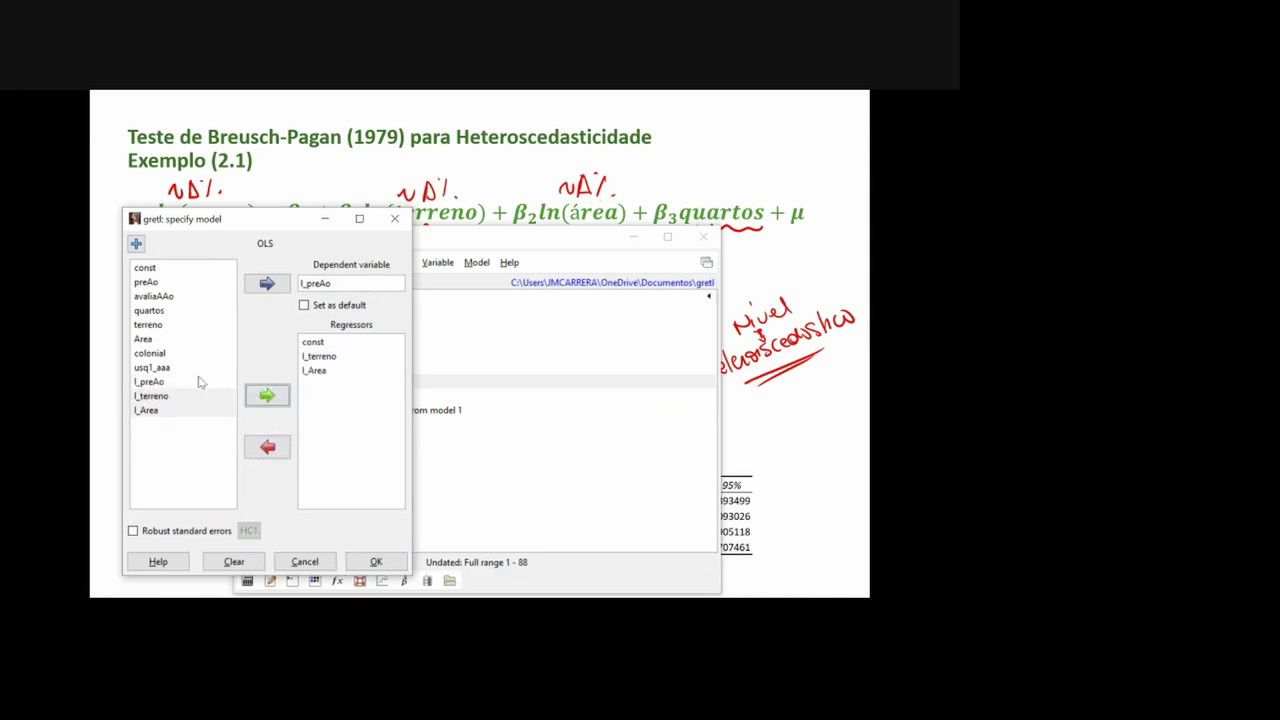
{"action": "left_click", "coordinate": [152, 311]}
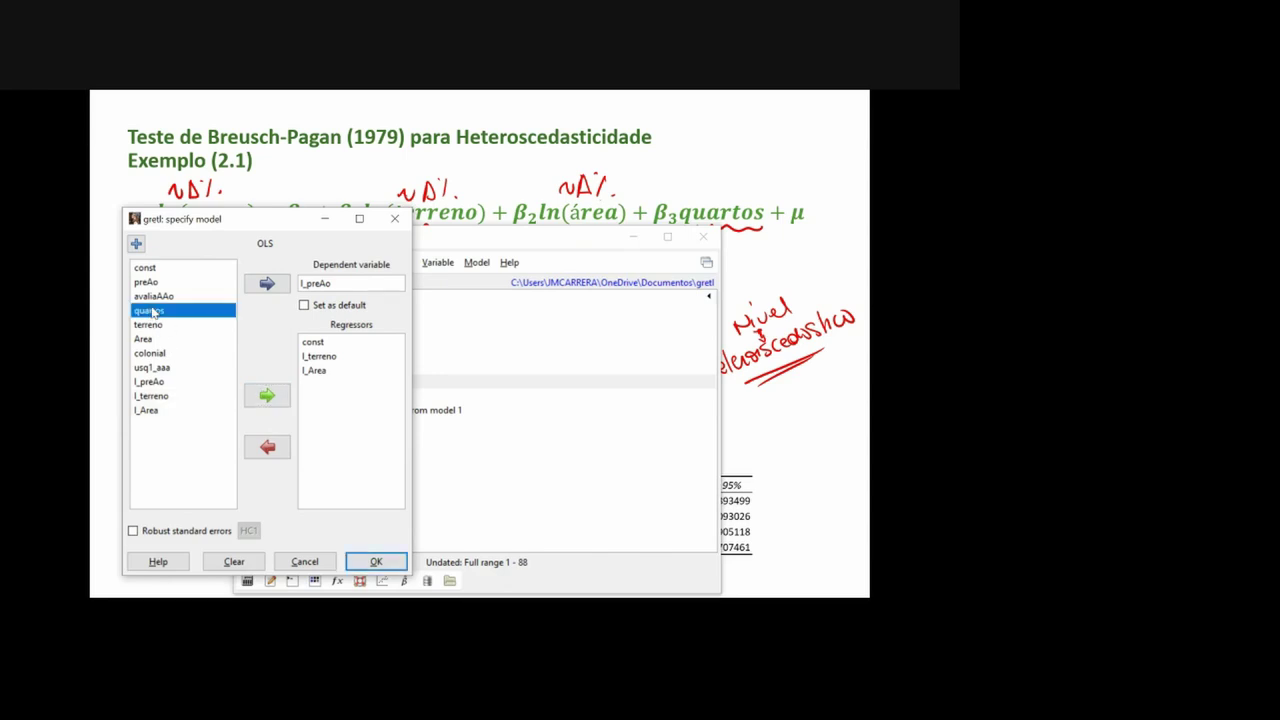
{"action": "left_click", "coordinate": [265, 395]}
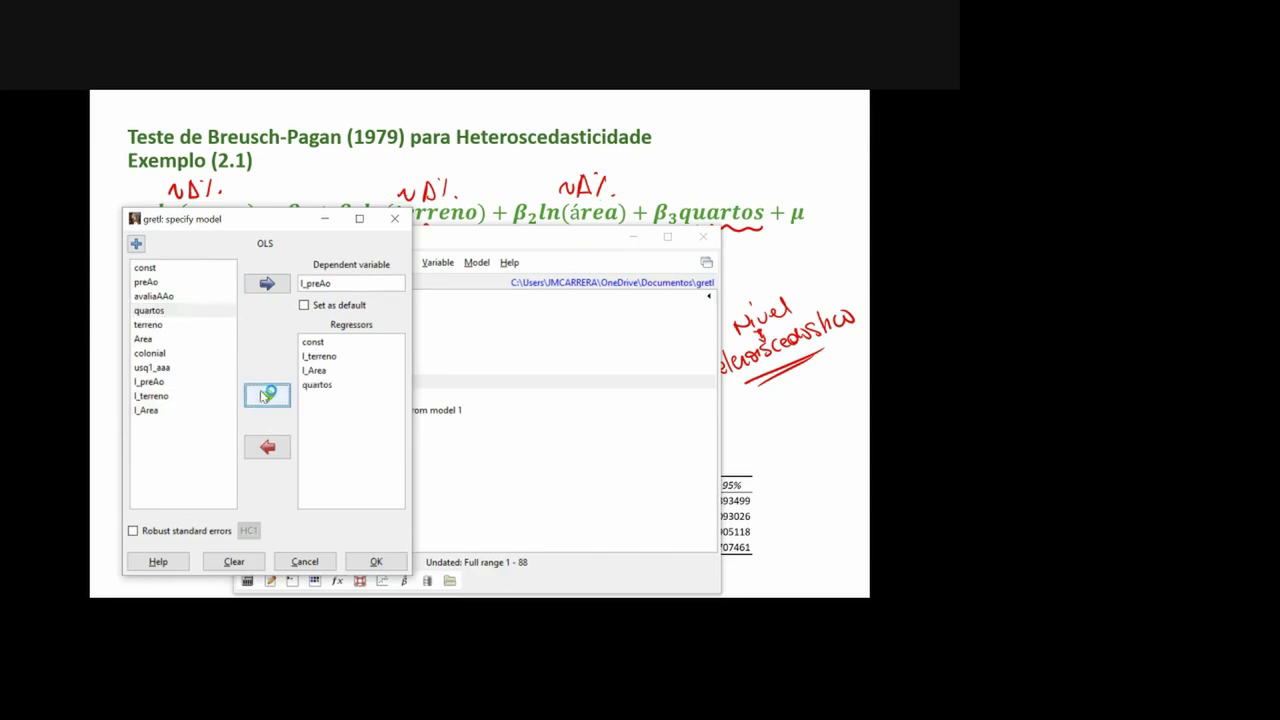
{"action": "left_click", "coordinate": [375, 562]}
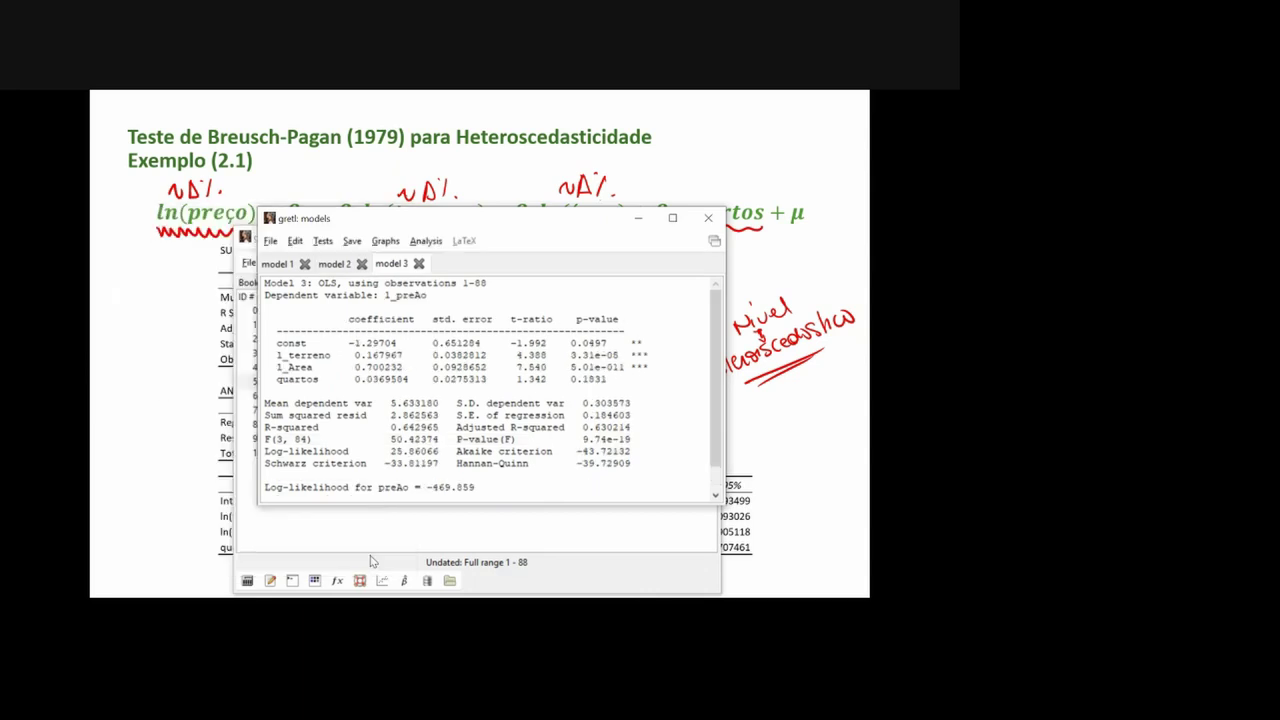
Save the squared residuals of model 3 as a new series, keeping the suggested name and description.
{"action": "left_click_drag", "start_coordinate": [526, 226], "coordinate": [519, 245]}
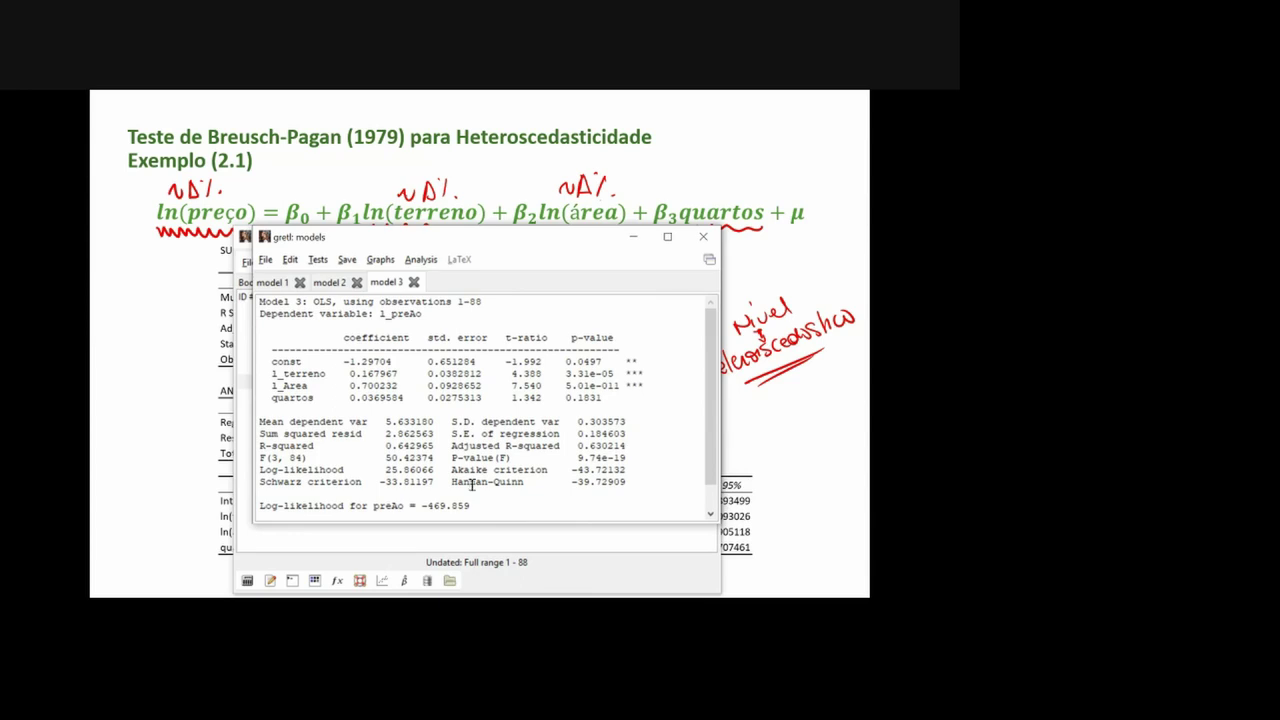
{"action": "left_click", "coordinate": [348, 262]}
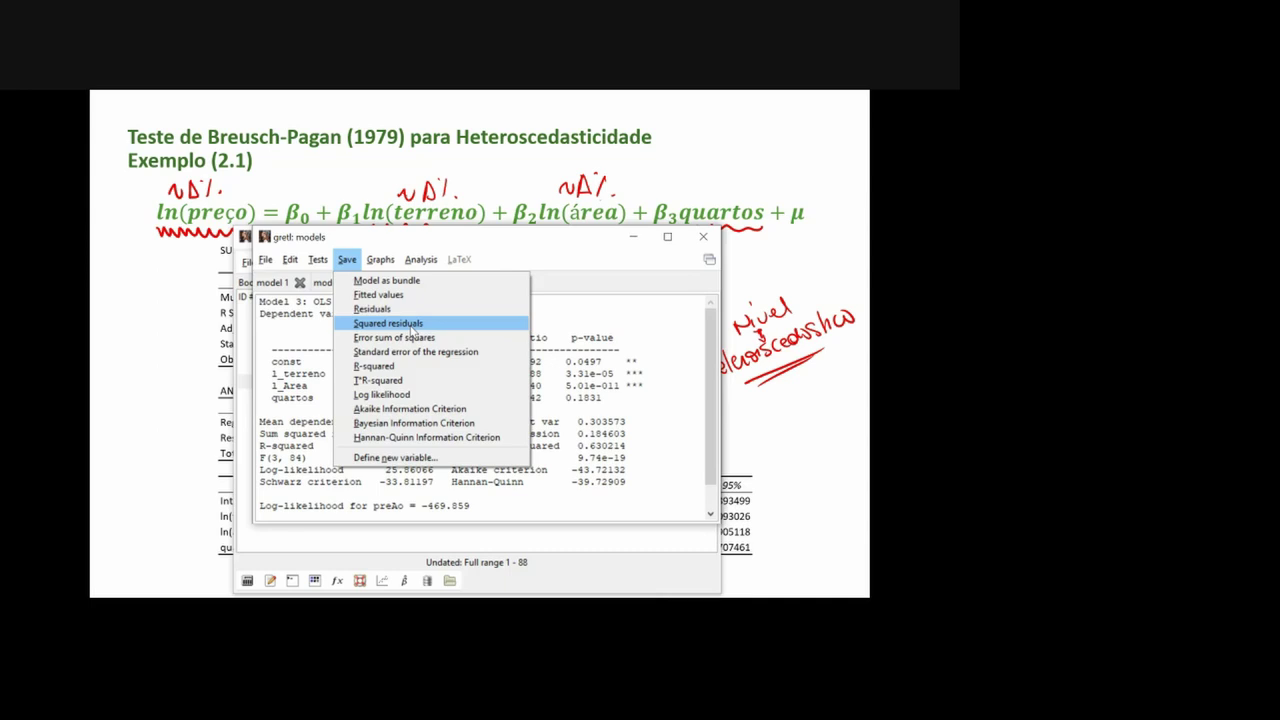
{"action": "left_click", "coordinate": [410, 327]}
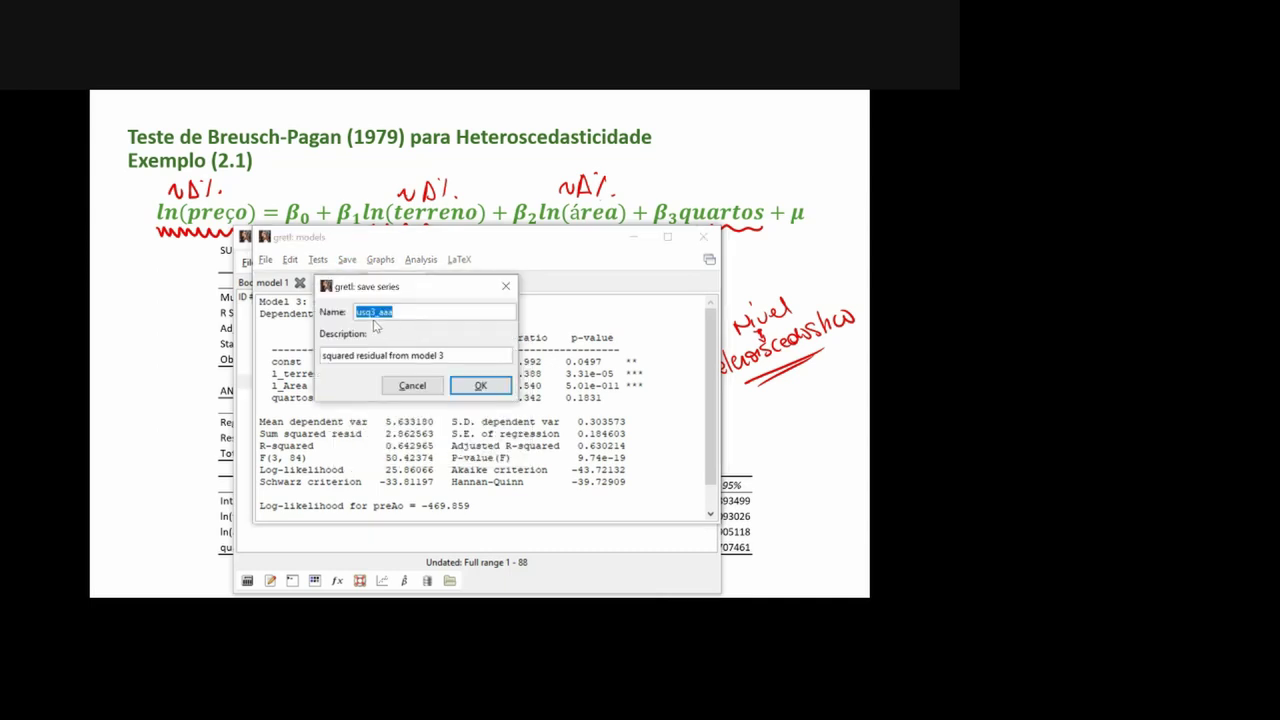
{"action": "left_click", "coordinate": [476, 386]}
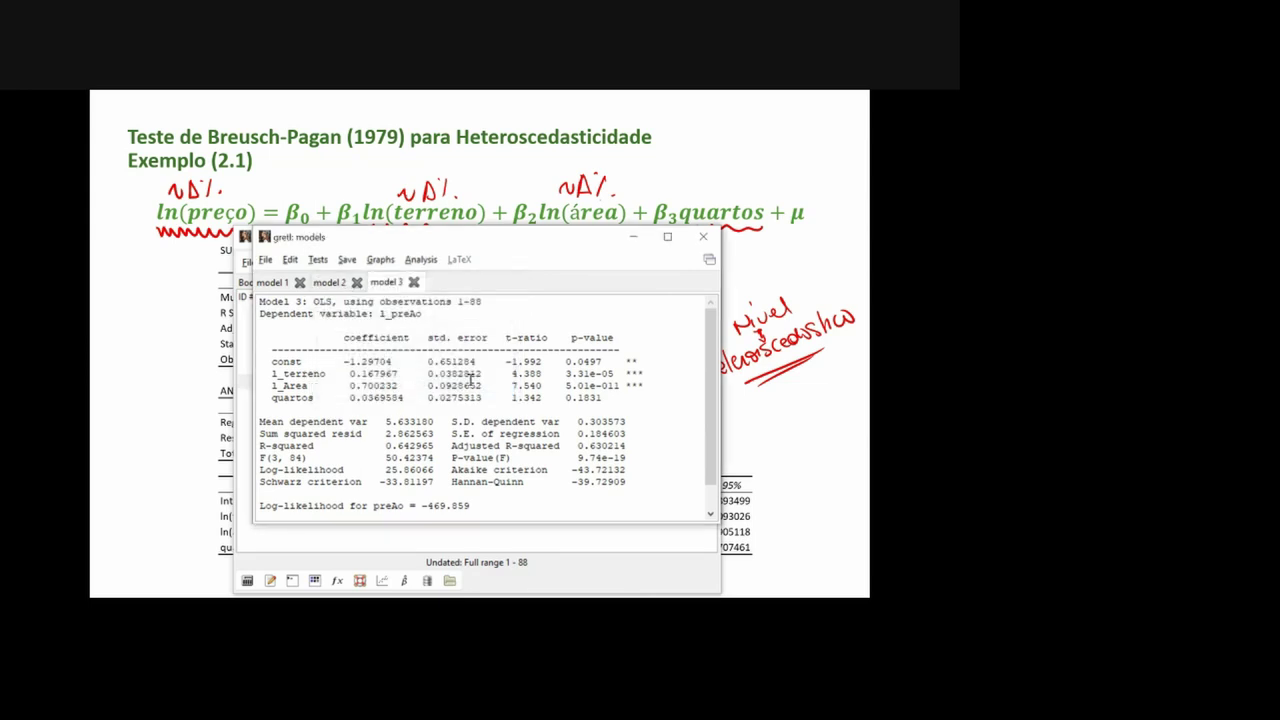
Estimate an Ordinary Least Squares model of usq3_aaa on l_terreno, l_Area and quartos, and highlight its F(3, 84) and P-value(F) line.
{"action": "left_click", "coordinate": [296, 548]}
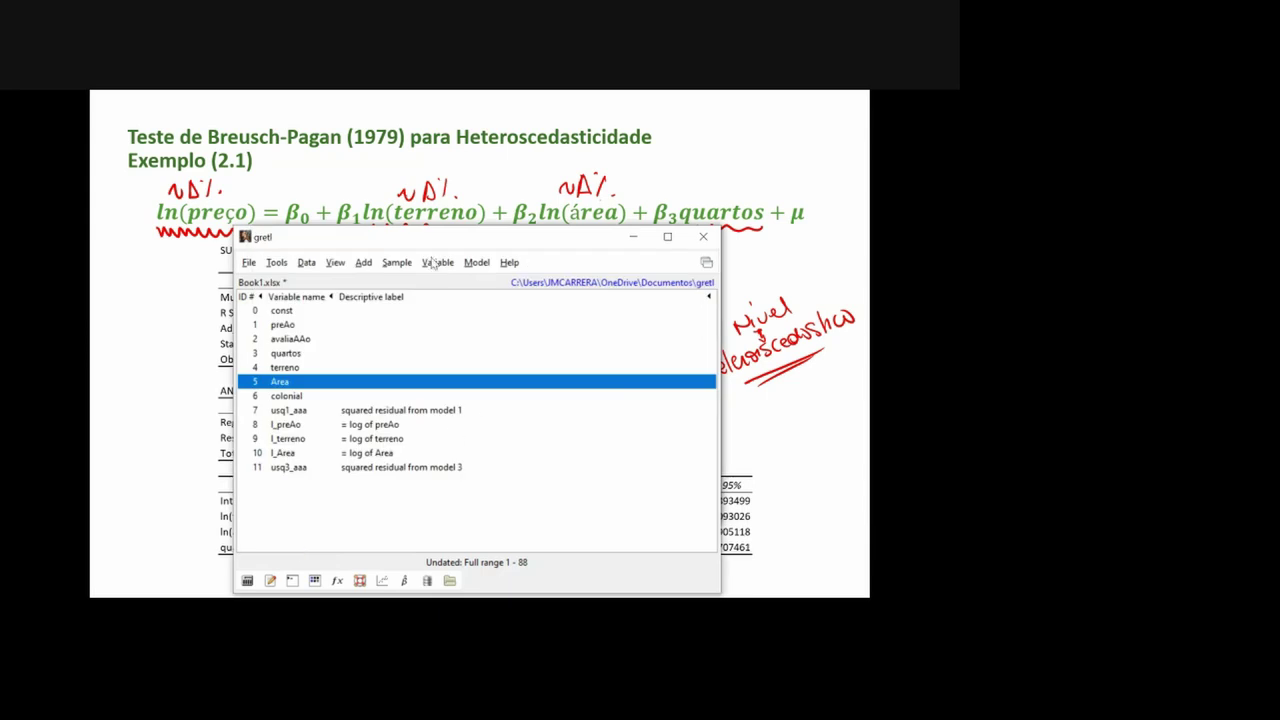
{"action": "left_click_drag", "start_coordinate": [412, 227], "coordinate": [413, 210]}
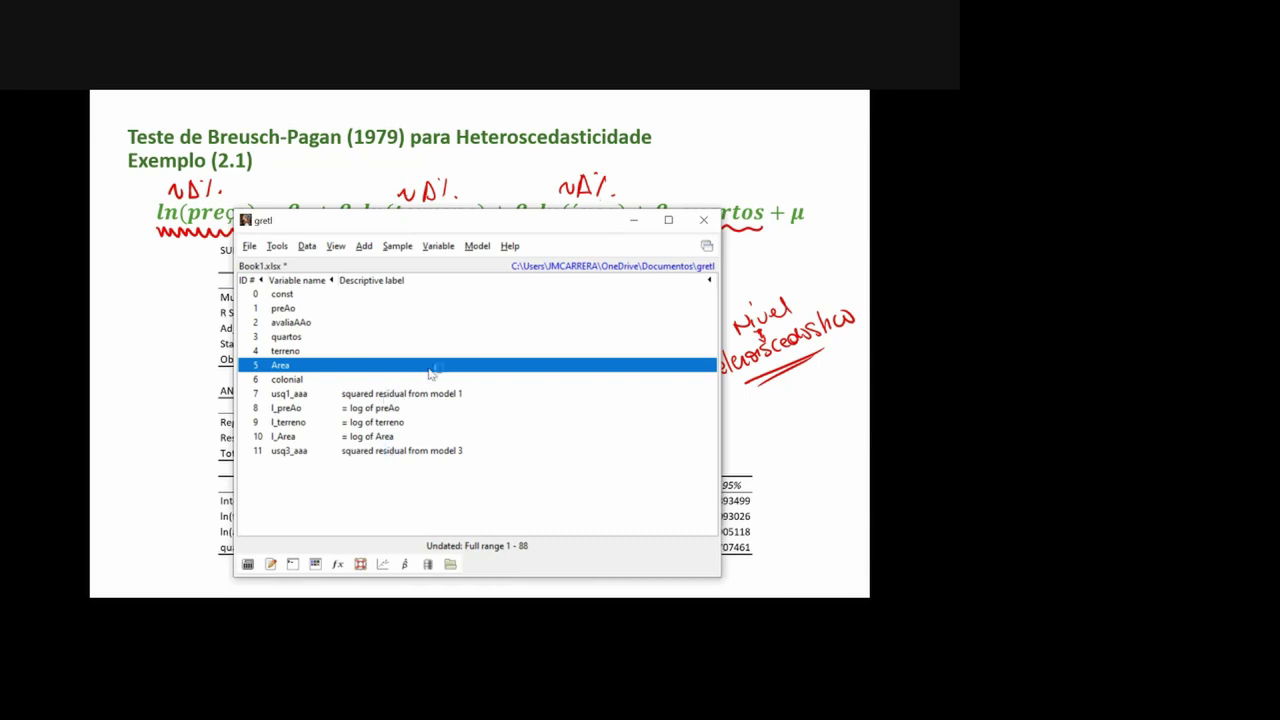
{"action": "left_click", "coordinate": [478, 247]}
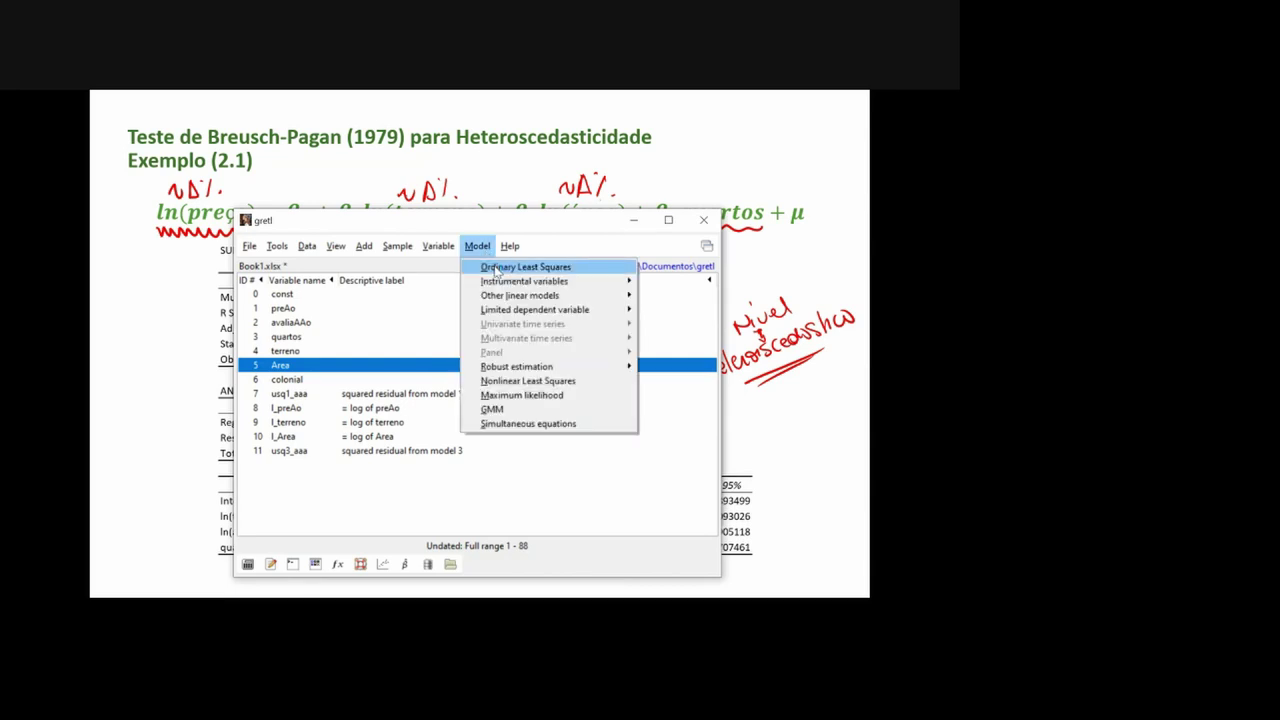
{"action": "left_click", "coordinate": [496, 268]}
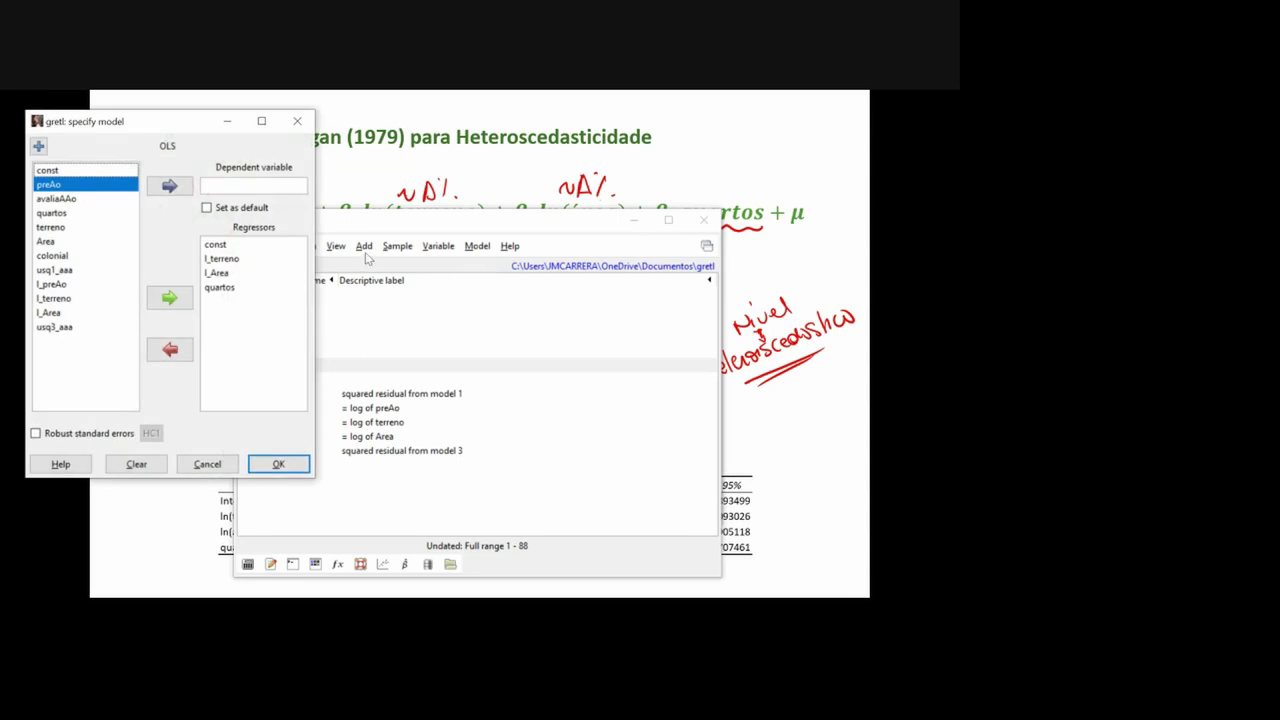
{"action": "left_click", "coordinate": [72, 328]}
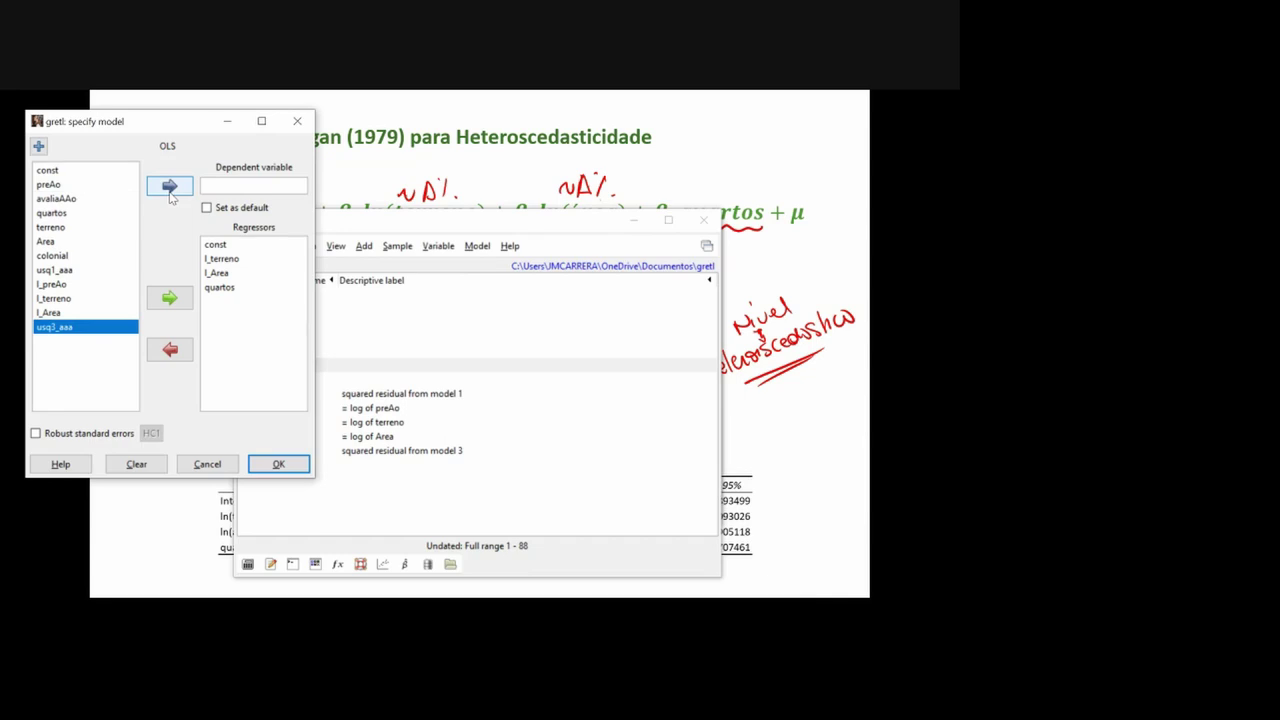
{"action": "left_click", "coordinate": [170, 188]}
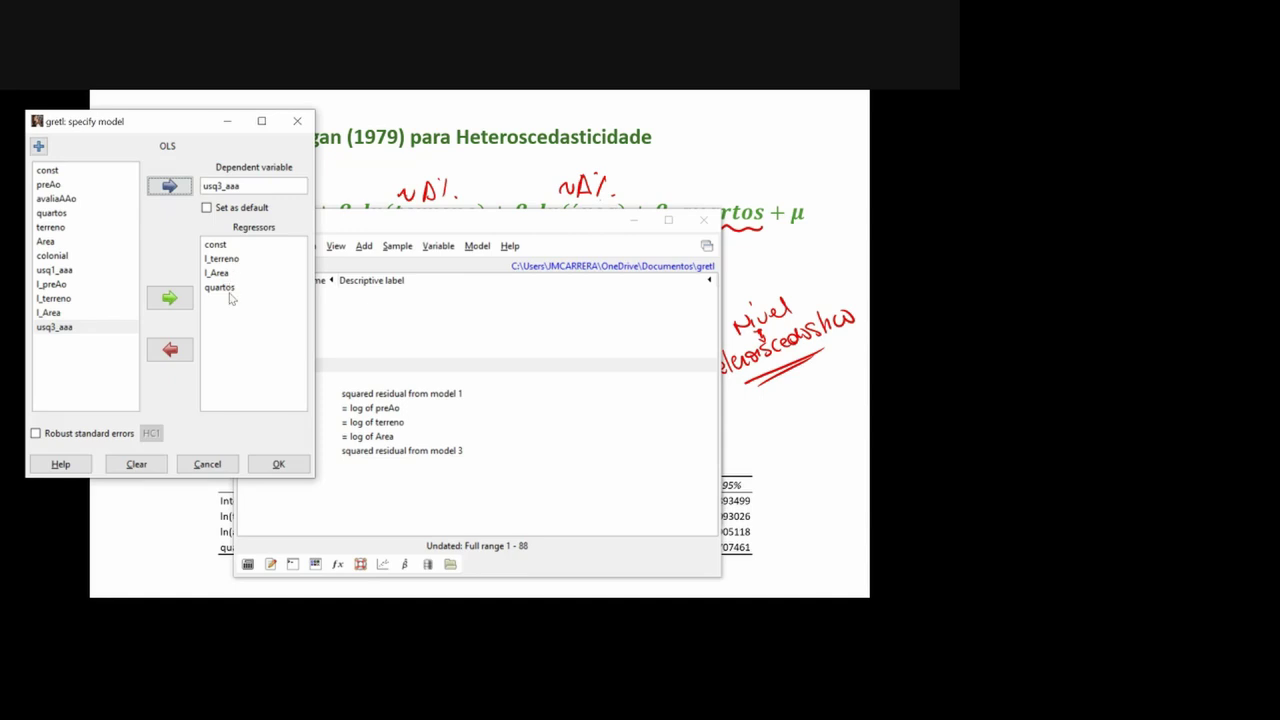
{"action": "left_click", "coordinate": [278, 465]}
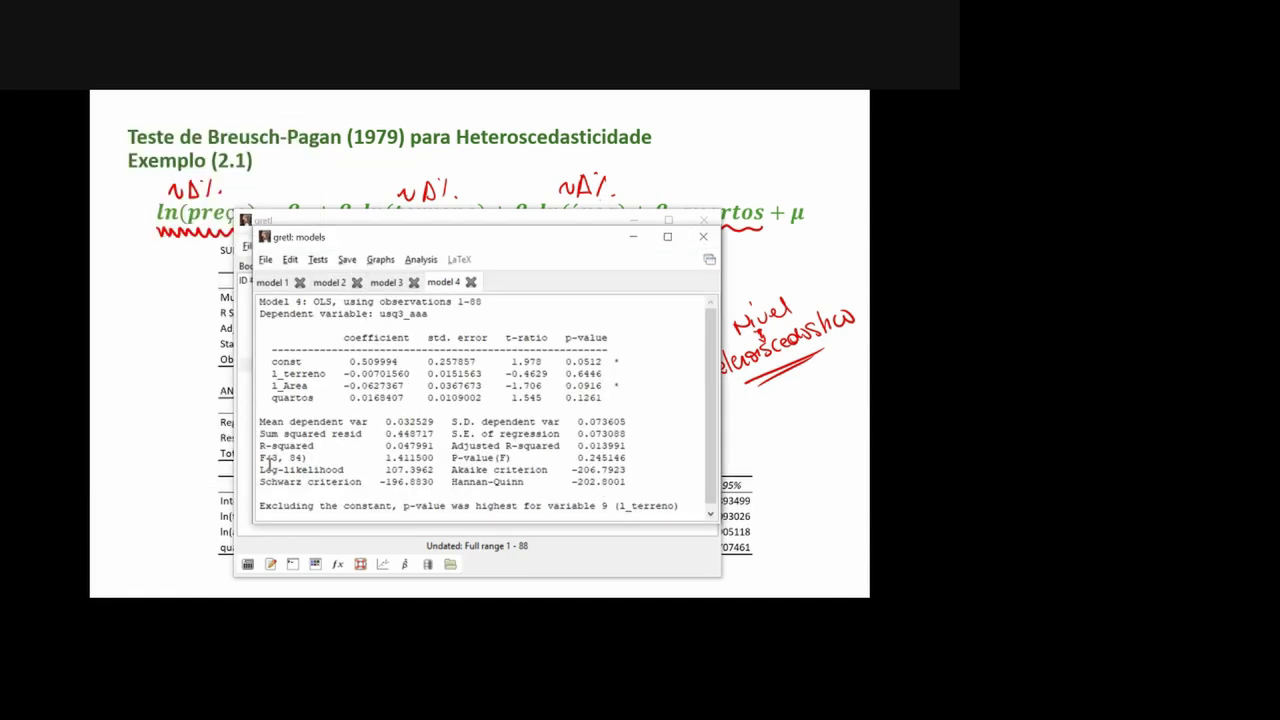
{"action": "left_click_drag", "start_coordinate": [259, 457], "coordinate": [627, 458]}
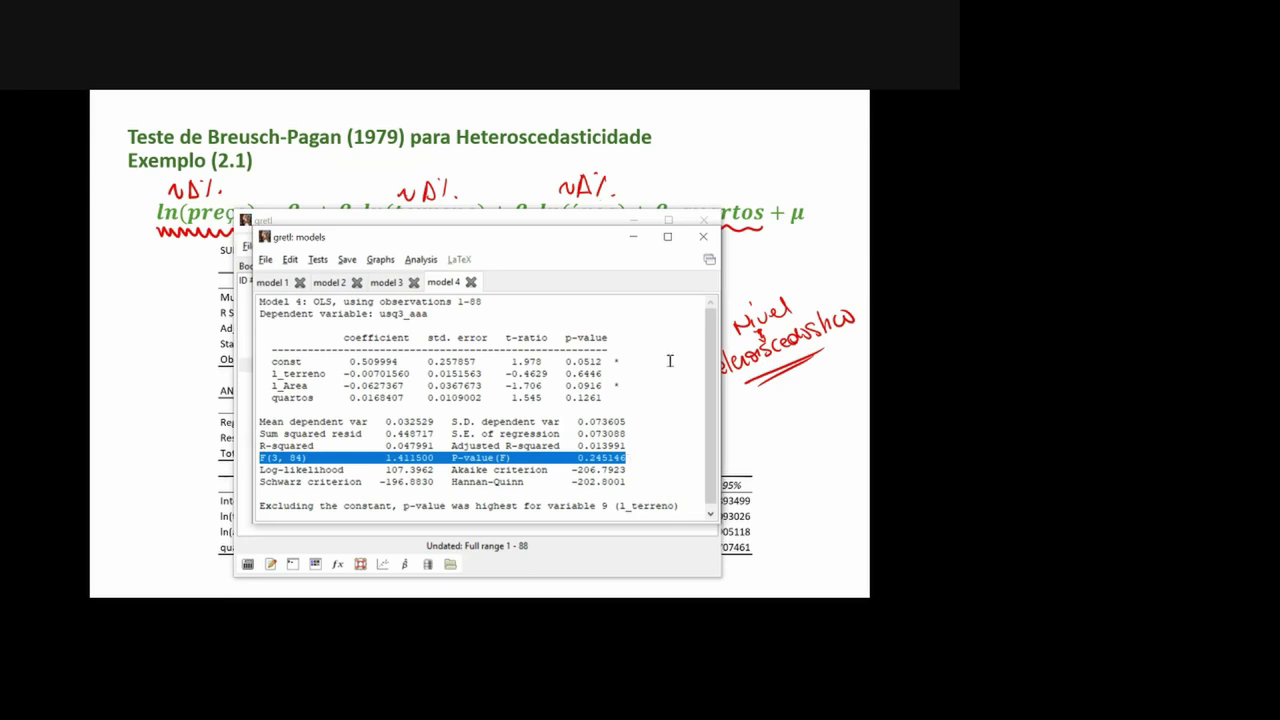
Run gretl's built-in Breusch-Pagan heteroskedasticity test on model 3, the log price regression.
{"action": "left_click", "coordinate": [388, 285]}
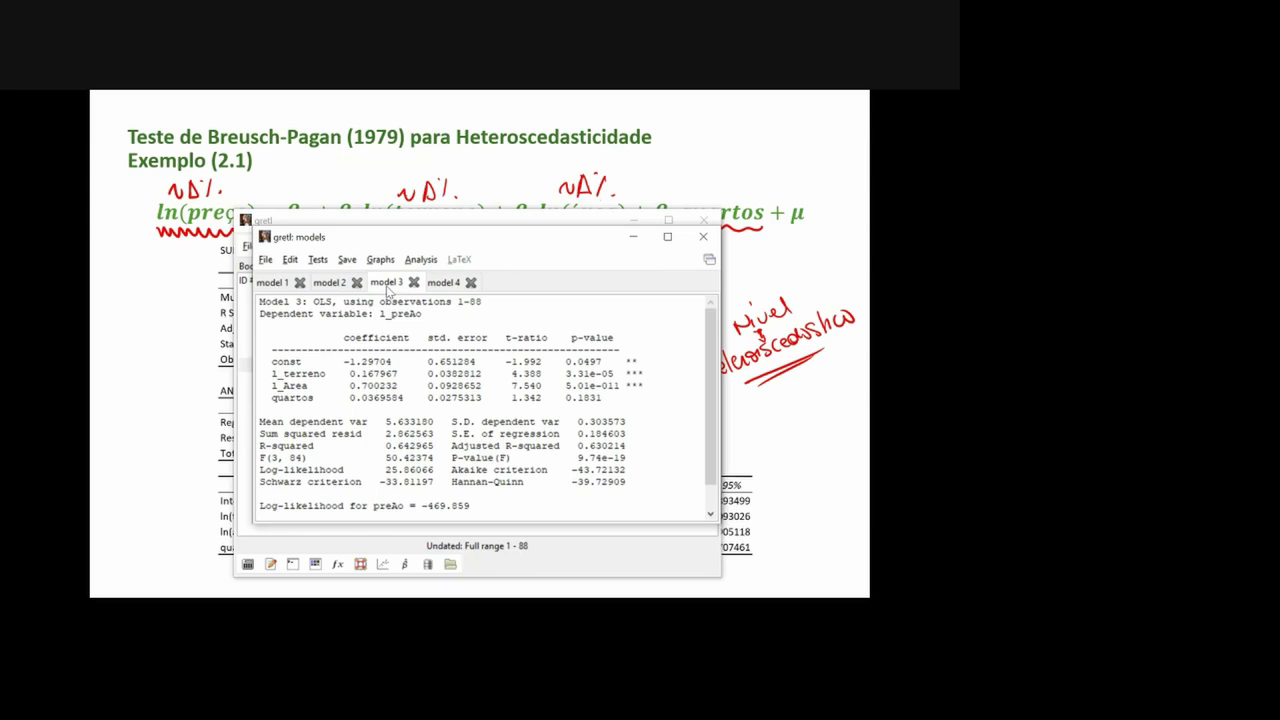
{"action": "left_click", "coordinate": [318, 260]}
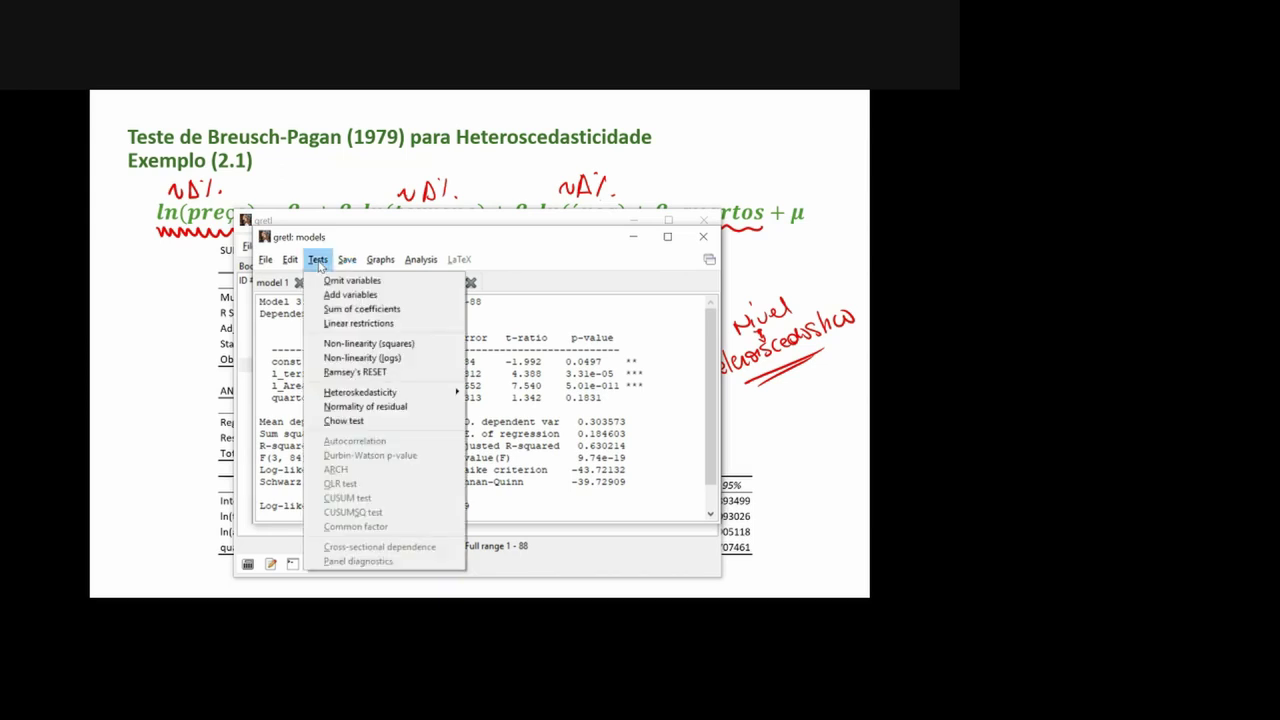
{"action": "mouse_move", "coordinate": [381, 398]}
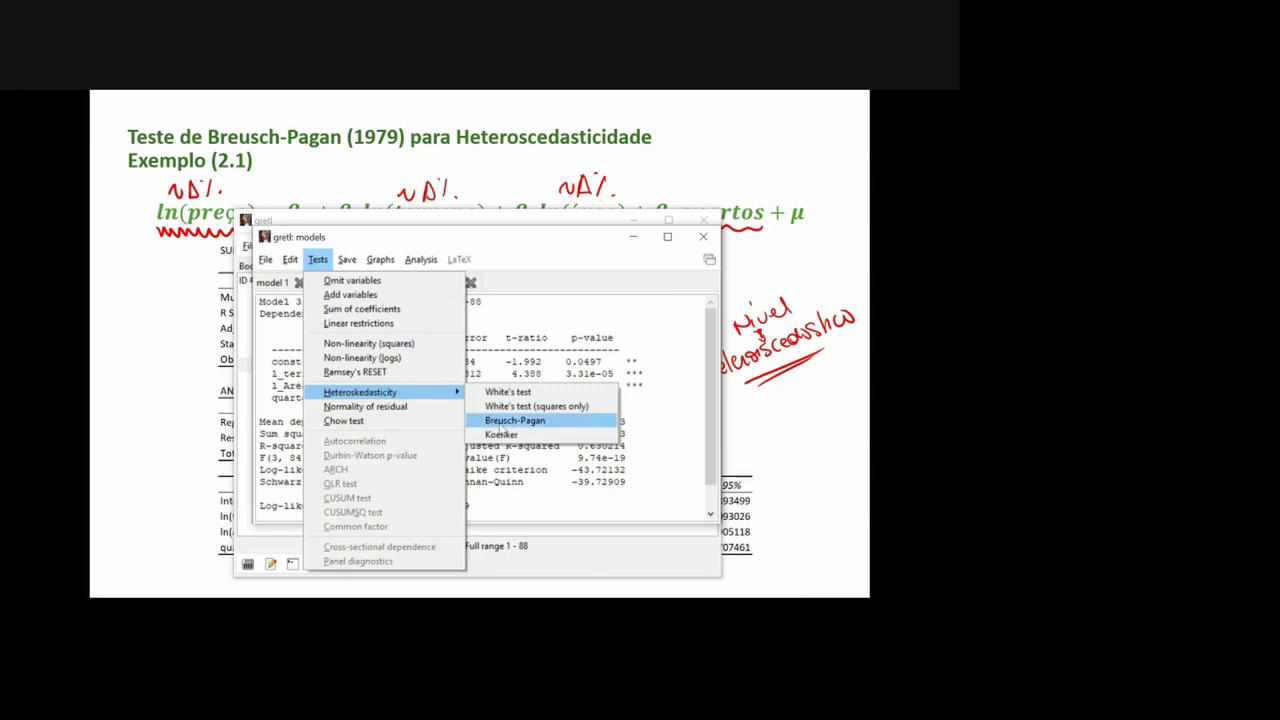
{"action": "left_click", "coordinate": [508, 424]}
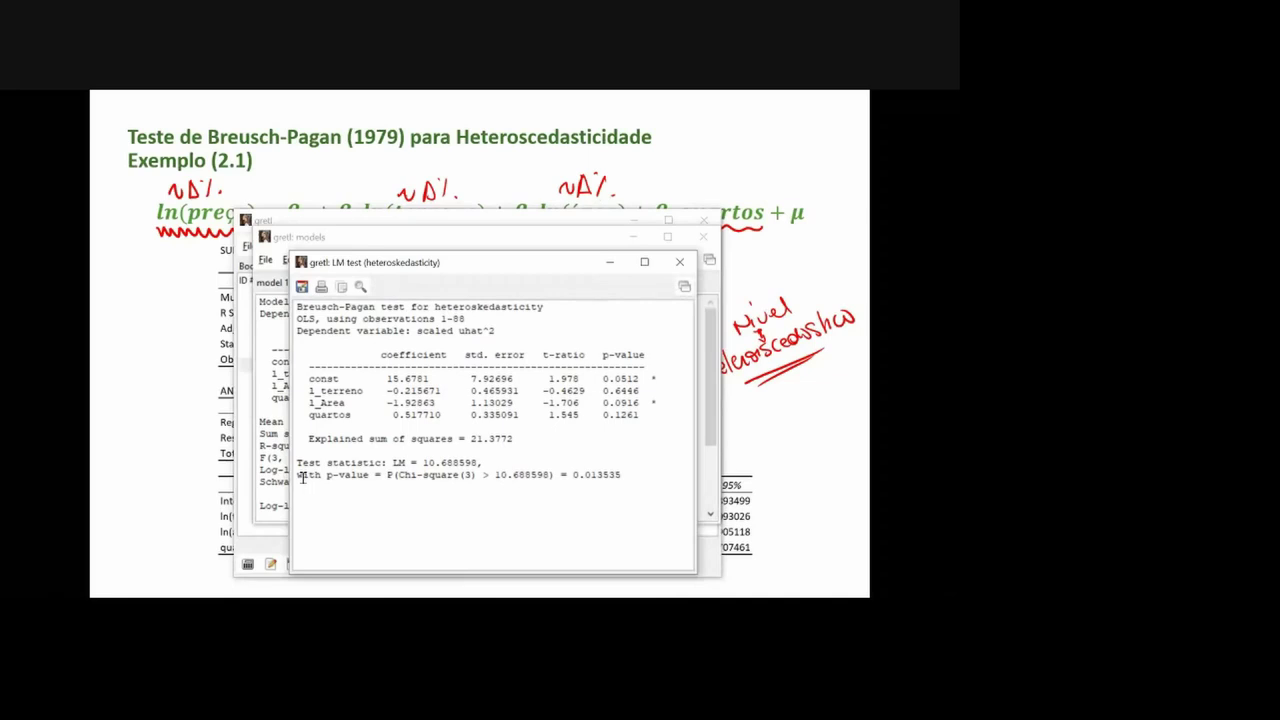
Highlight the p-value of the Breusch-Pagan LM statistic in the test output and close the output.
{"action": "triple_click", "coordinate": [310, 477]}
{"action": "left_click", "coordinate": [584, 476]}
{"action": "left_click_drag", "start_coordinate": [572, 475], "coordinate": [625, 470]}
{"action": "left_click", "coordinate": [680, 262]}
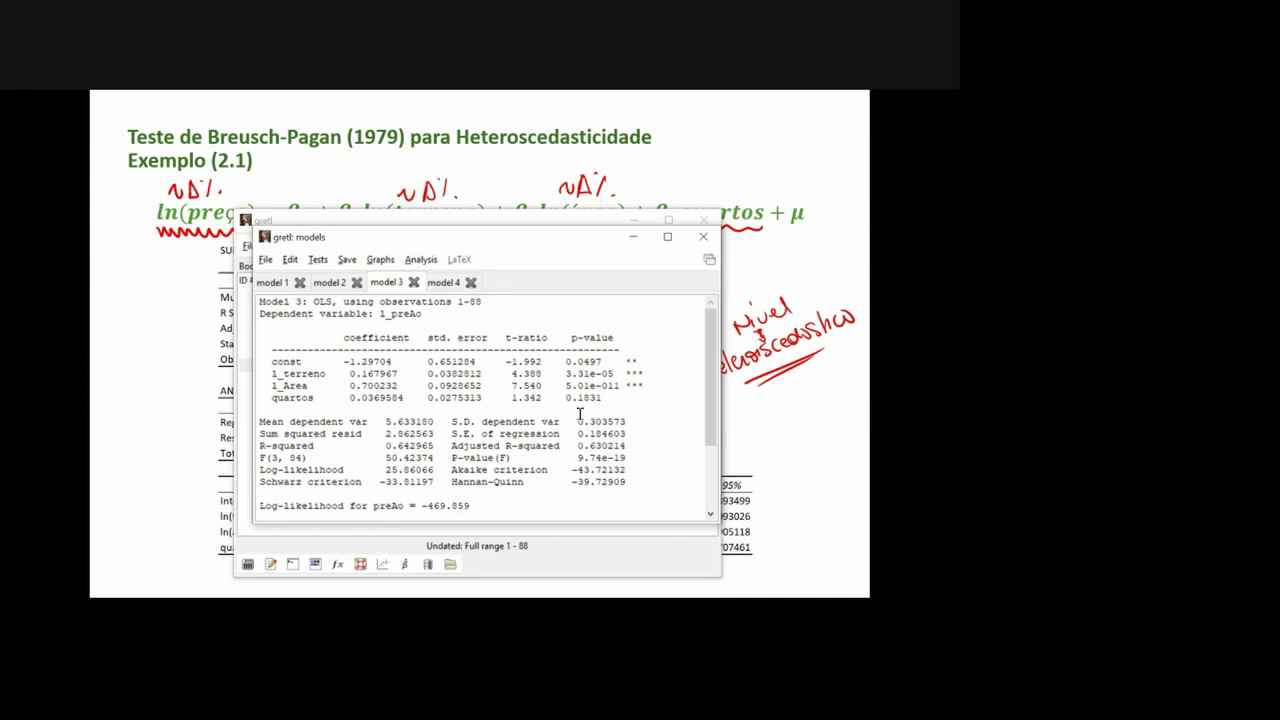
Return from gretl to the slide with the log price equation and handwrite a circled, underlined "ln" beside its title.
{"action": "left_click", "coordinate": [703, 236]}
{"action": "left_click_drag", "start_coordinate": [563, 221], "coordinate": [560, 253]}
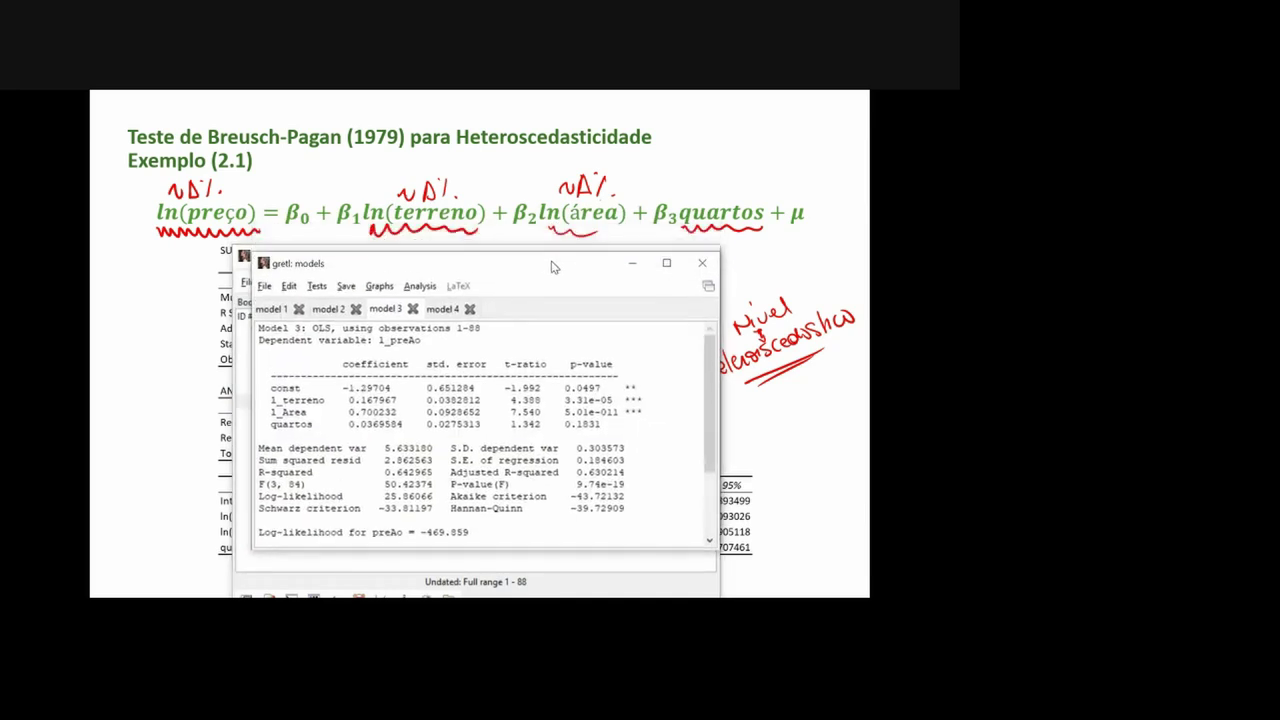
{"action": "left_click_drag", "start_coordinate": [552, 266], "coordinate": [550, 276]}
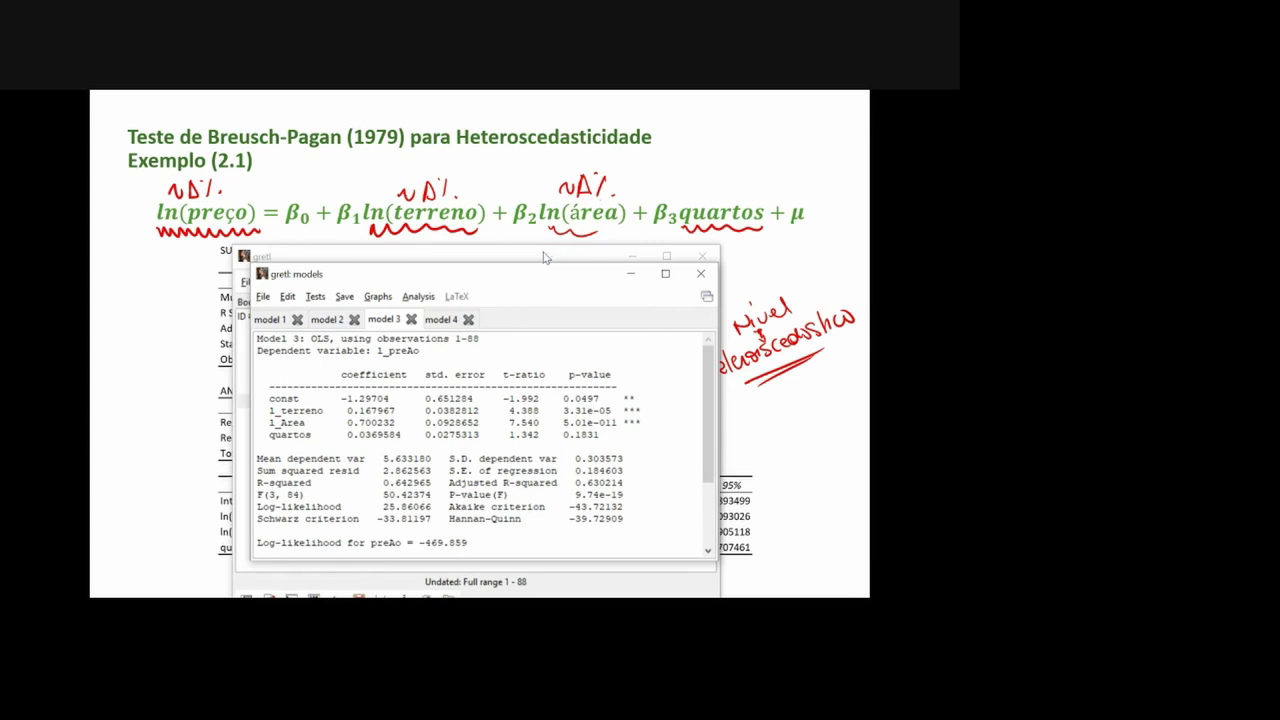
{"action": "key", "text": "alt+Tab"}
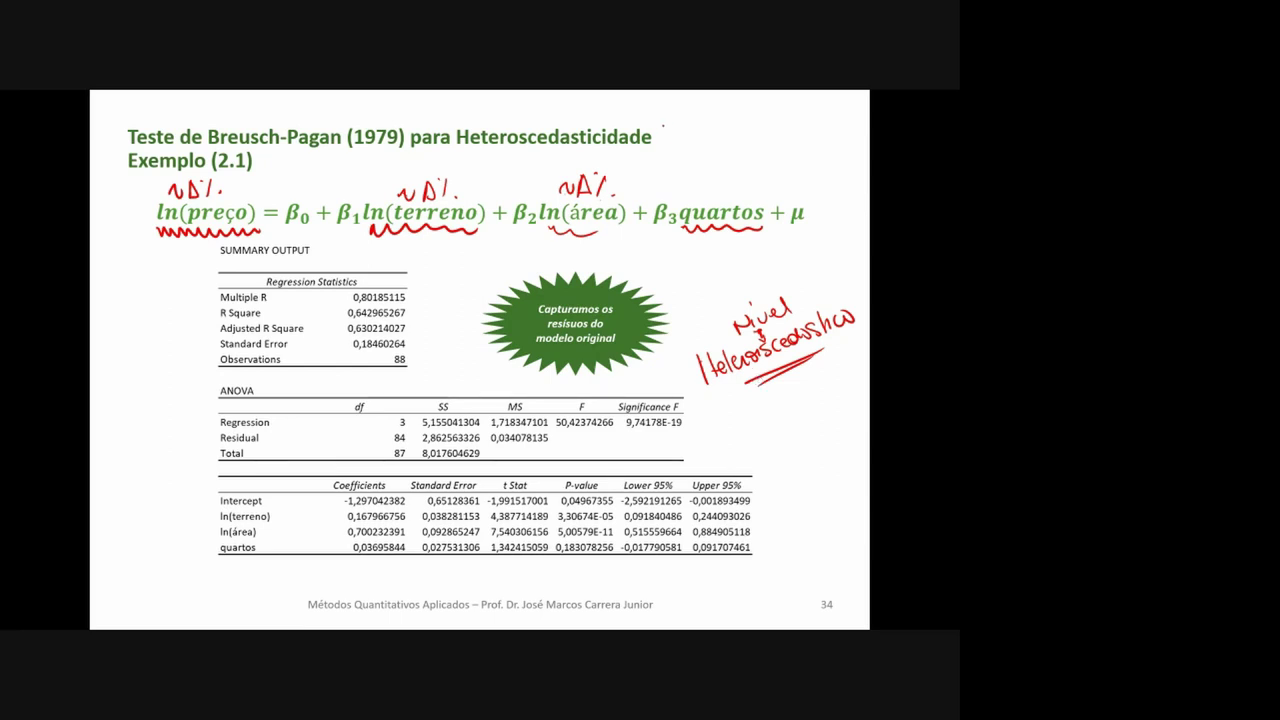
{"action": "left_click_drag", "start_coordinate": [665, 116], "coordinate": [690, 140]}
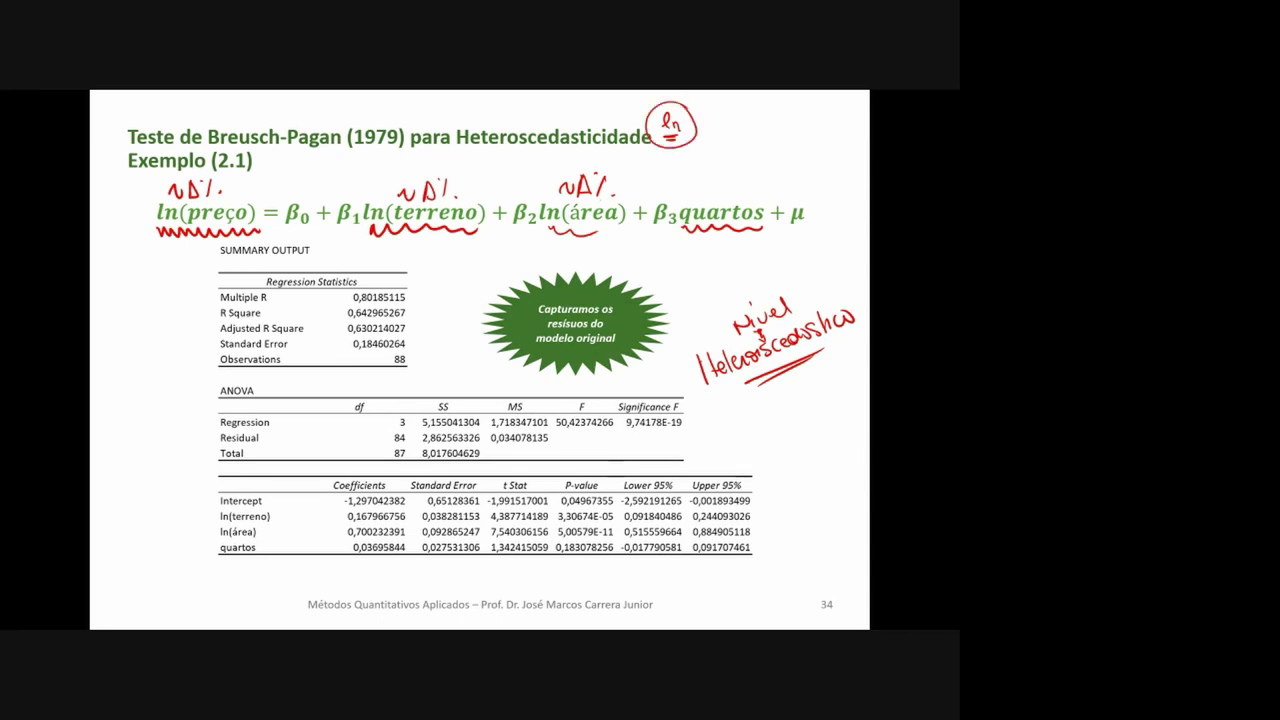
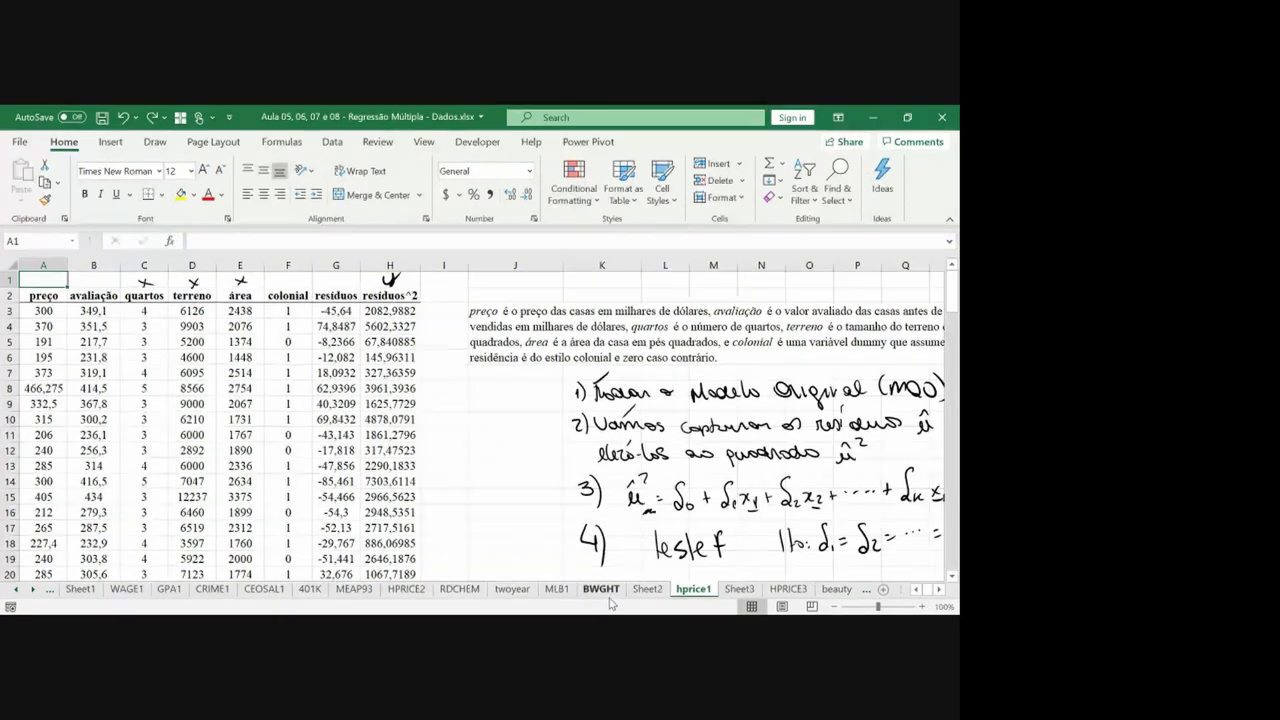
In the Excel workbook's Sheet3, copy the preço data with its header into column G.
{"action": "left_click", "coordinate": [738, 590]}
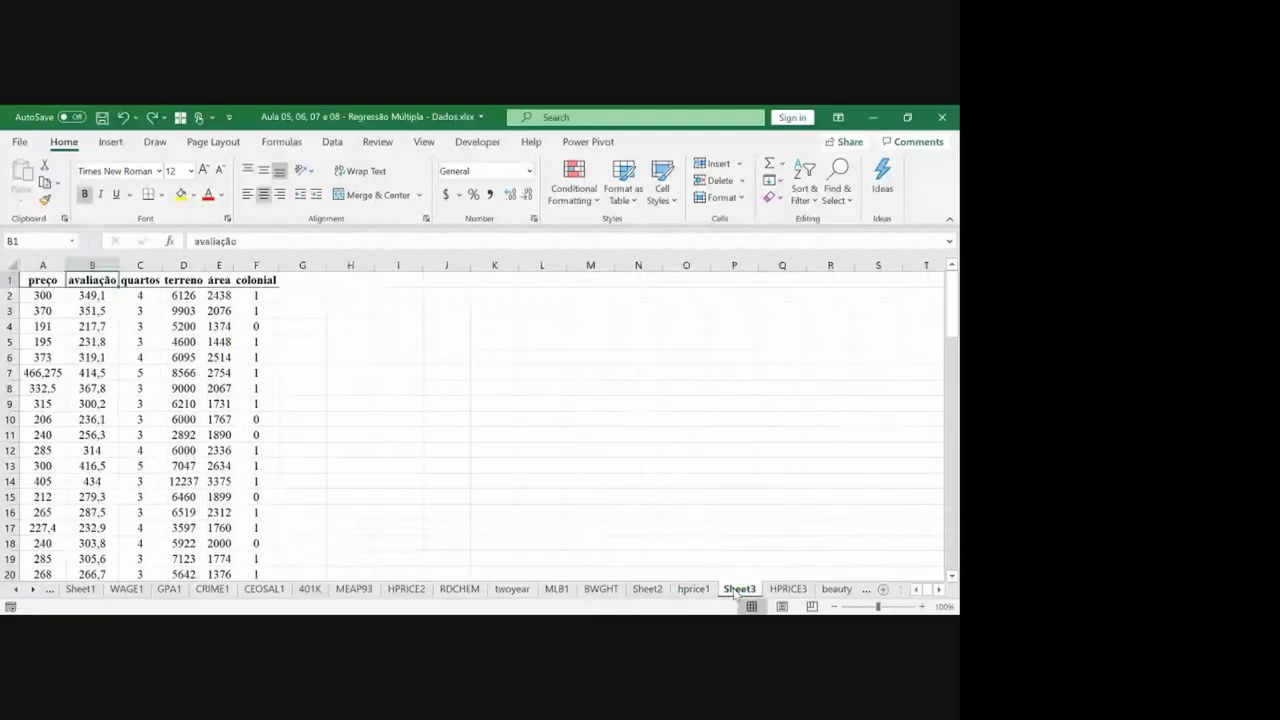
{"action": "left_click", "coordinate": [166, 451]}
{"action": "key", "text": "ctrl+Home"}
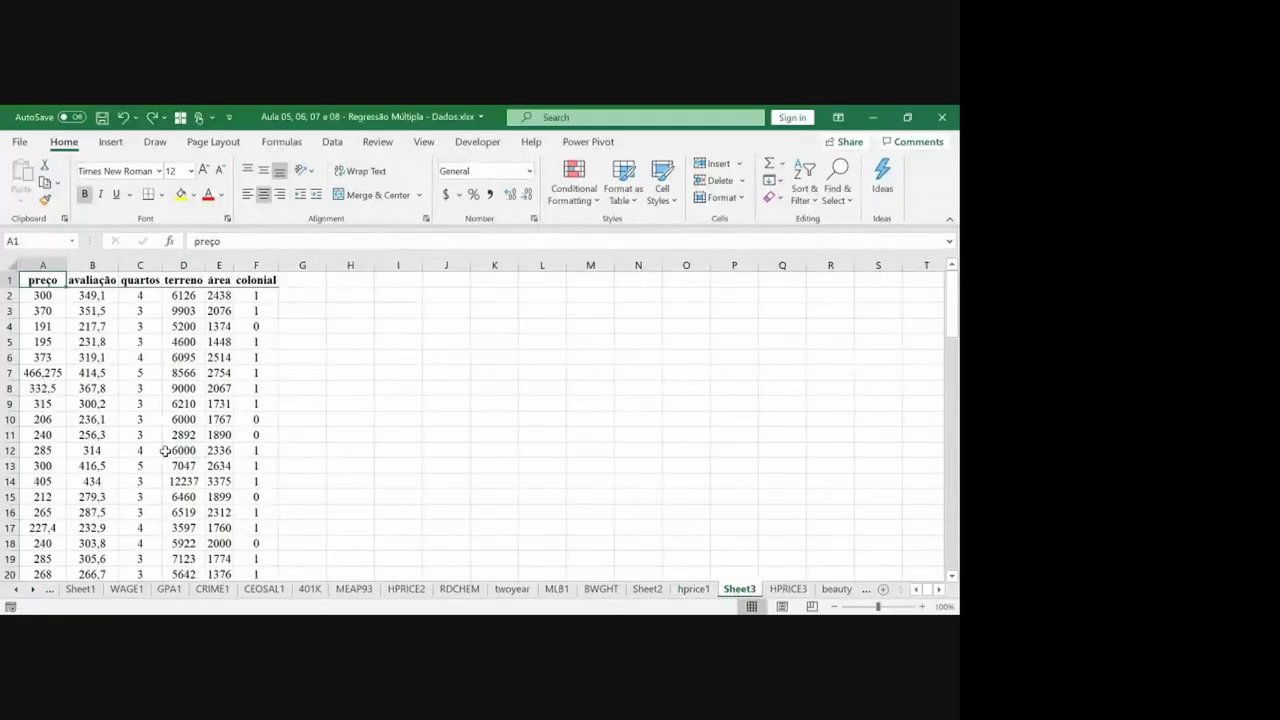
{"action": "key", "text": "Right"}
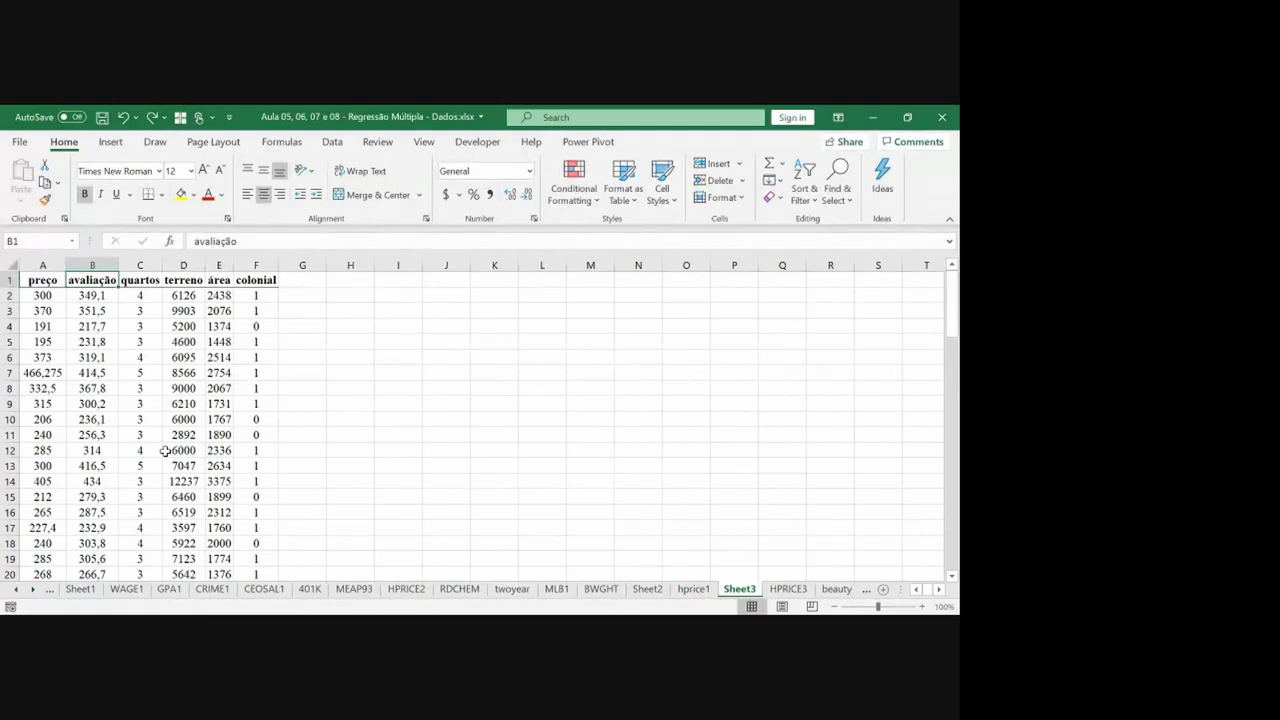
{"action": "key", "text": "Left"}
{"action": "key", "text": "ctrl+shift+Down"}
{"action": "key", "text": "ctrl+c"}
{"action": "key", "text": "ctrl+Up"}
{"action": "key", "text": "Right"}
{"action": "key", "text": "Right"}
{"action": "key", "text": "Right"}
{"action": "key", "text": "Right"}
{"action": "key", "text": "Right"}
{"action": "key", "text": "Right"}
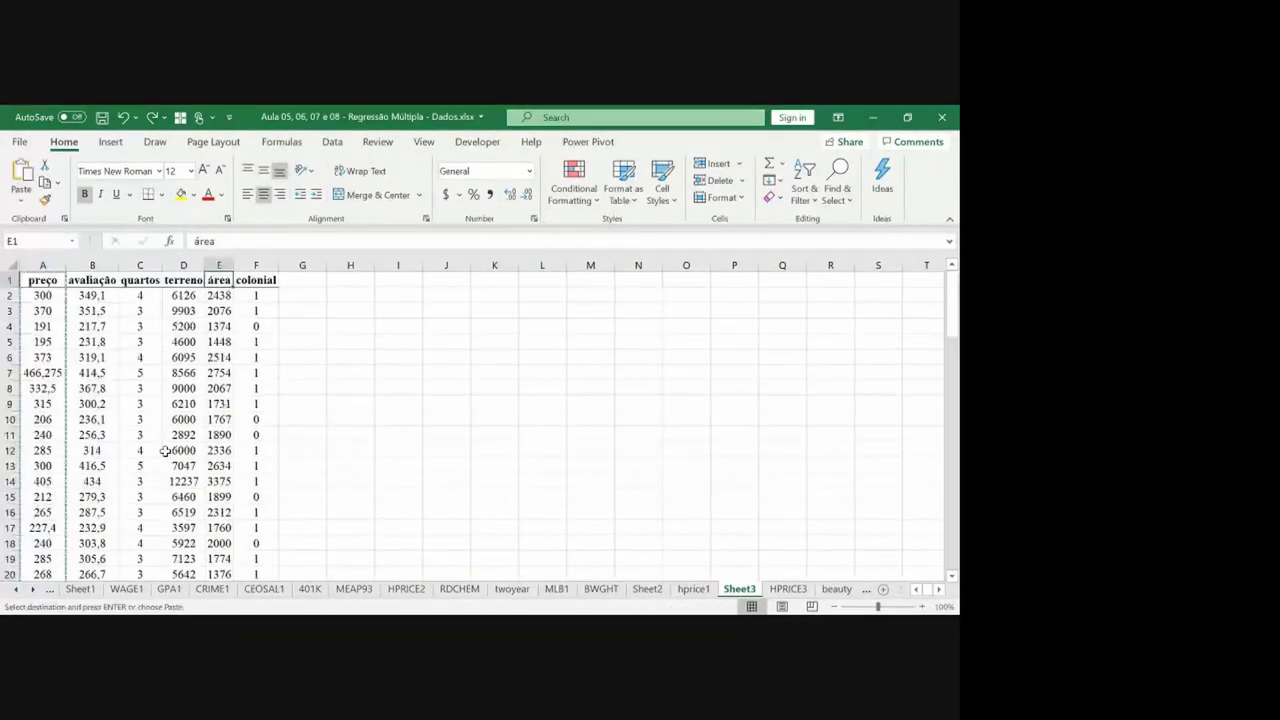
{"action": "key", "text": "ctrl+v"}
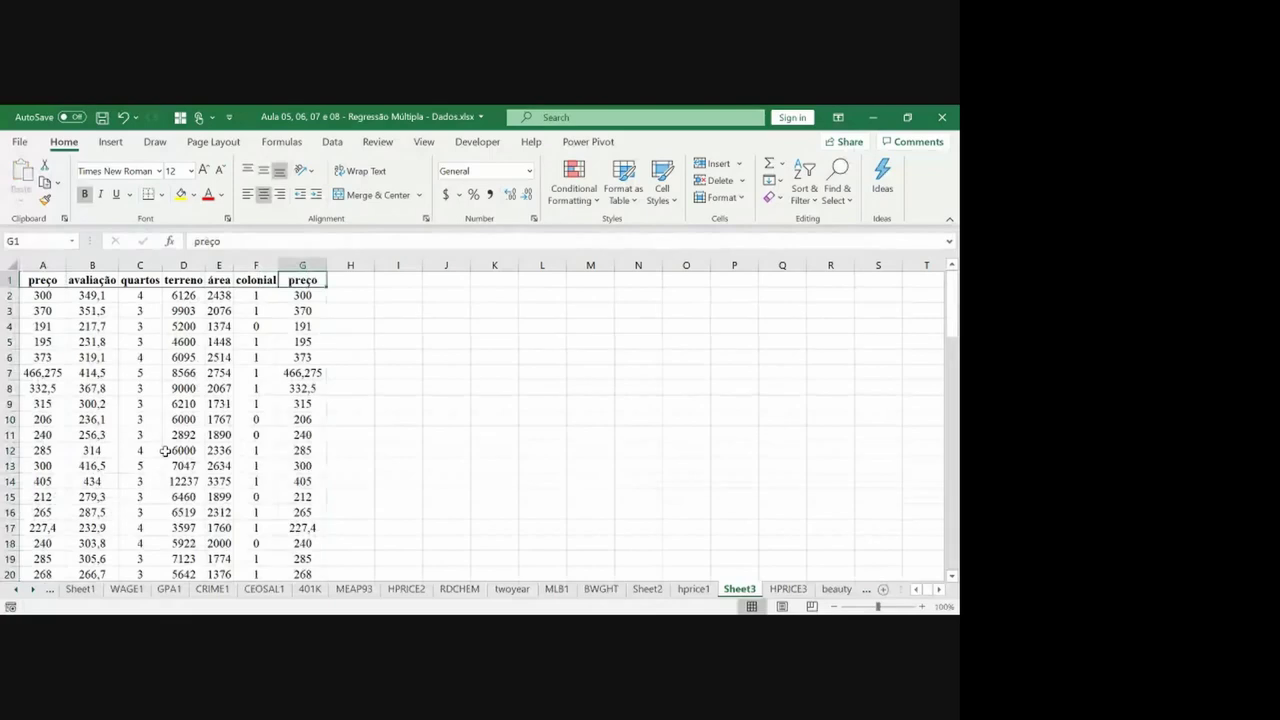
Rename the header of the copied price column in G1 as ln(preço).
{"action": "key", "text": "F2"}
{"action": "key", "text": "Home"}
{"action": "type", "text": "ln("}
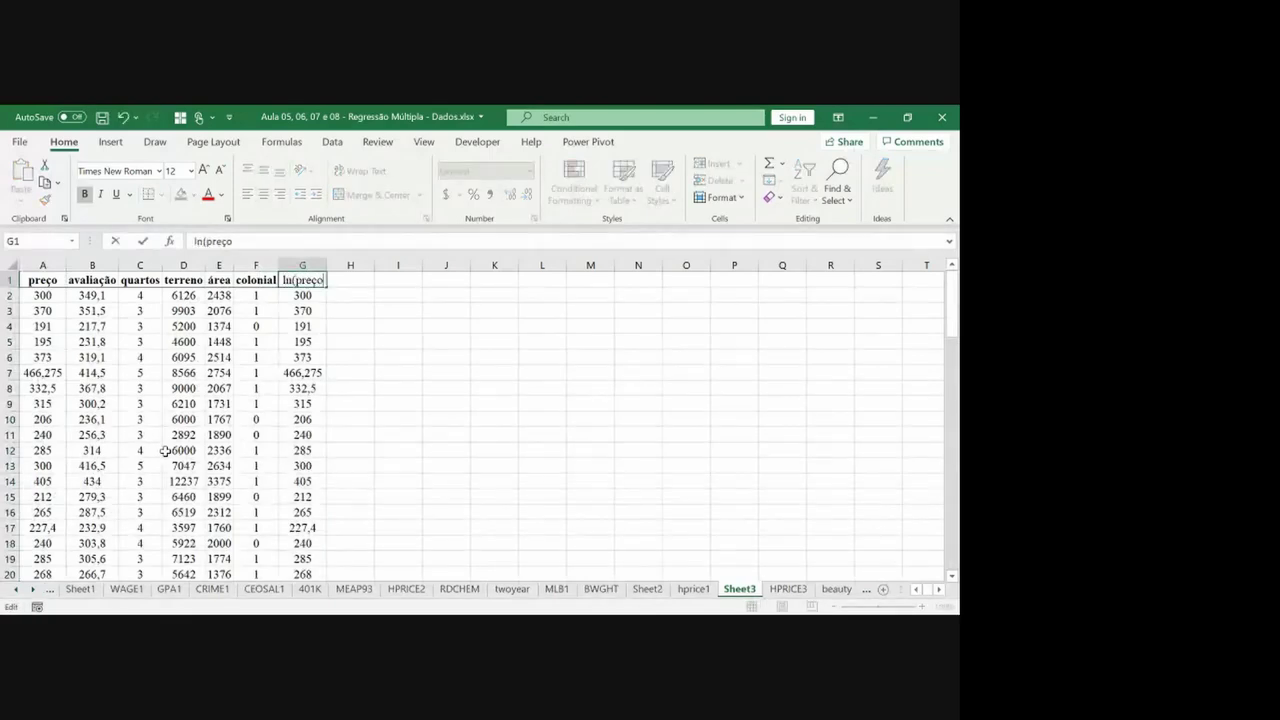
{"action": "key", "text": "End"}
{"action": "type", "text": ")"}
{"action": "key", "text": "Return"}
Enter the natural log of A2 in G2, fill it down the ln(preço) column and fit the column width.
{"action": "type", "text": "="}
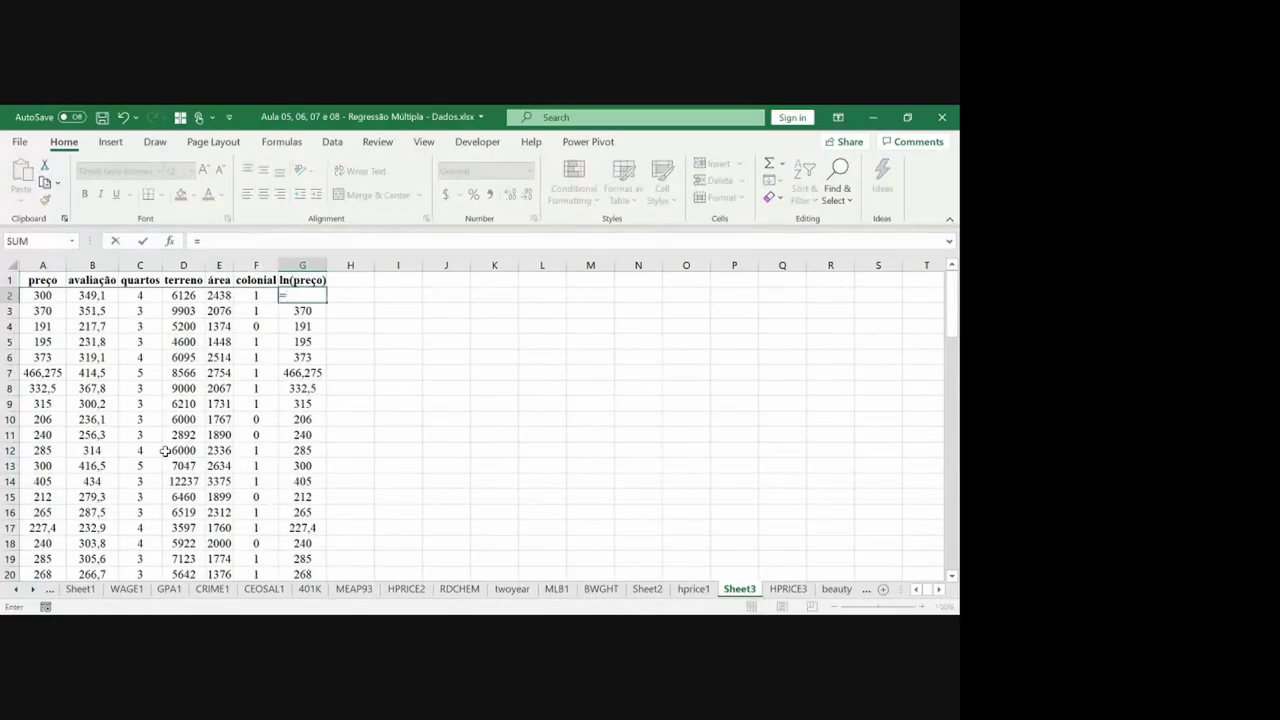
{"action": "type", "text": "ln("}
{"action": "key", "text": "Left"}
{"action": "key", "text": "Left"}
{"action": "key", "text": "Left"}
{"action": "key", "text": "Left"}
{"action": "key", "text": "Left"}
{"action": "key", "text": "Left"}
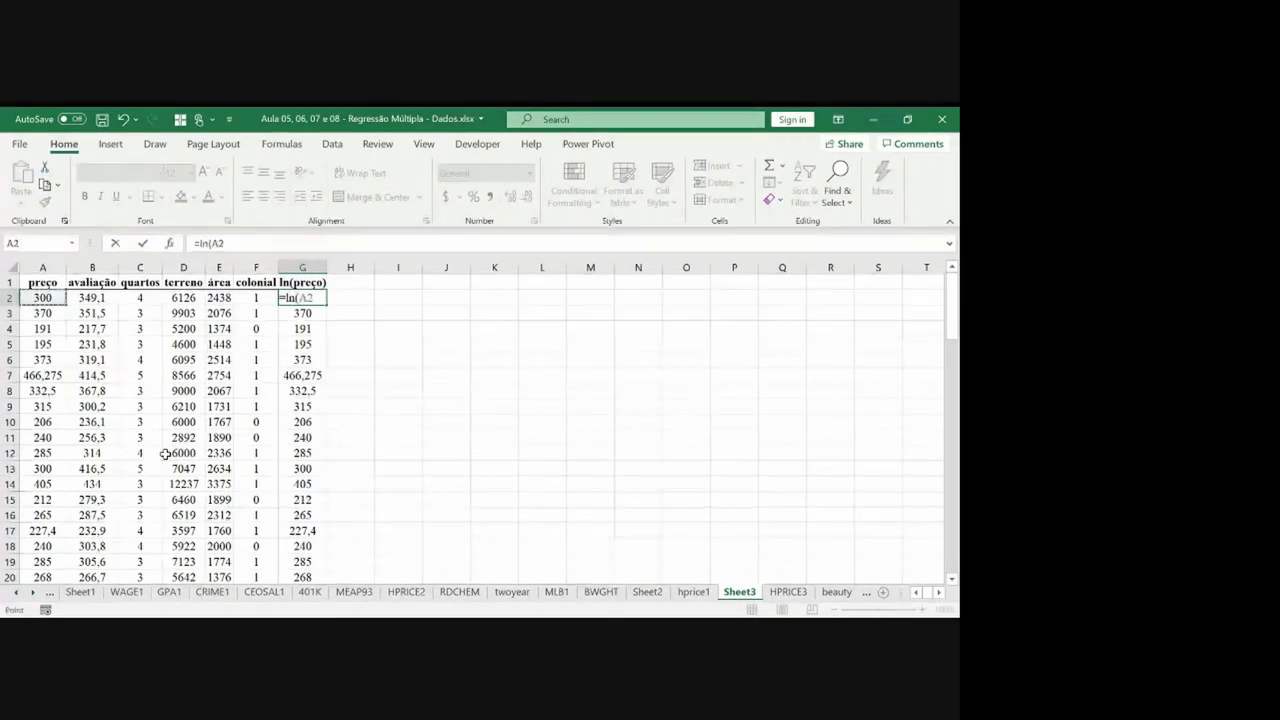
{"action": "key", "text": "Return"}
{"action": "key", "text": "Up"}
{"action": "key", "text": "ctrl+shift+Down"}
{"action": "key", "text": "ctrl+d"}
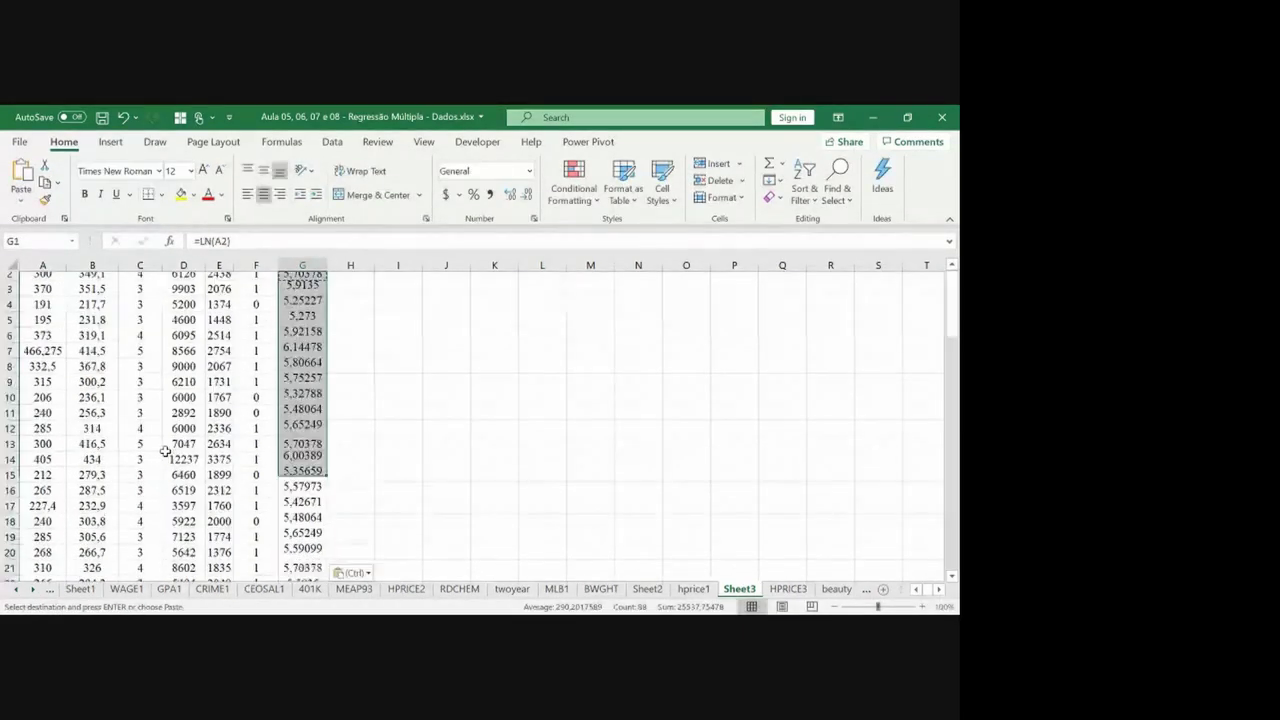
{"action": "key", "text": "ctrl+Up"}
{"action": "double_click", "coordinate": [326, 265]}
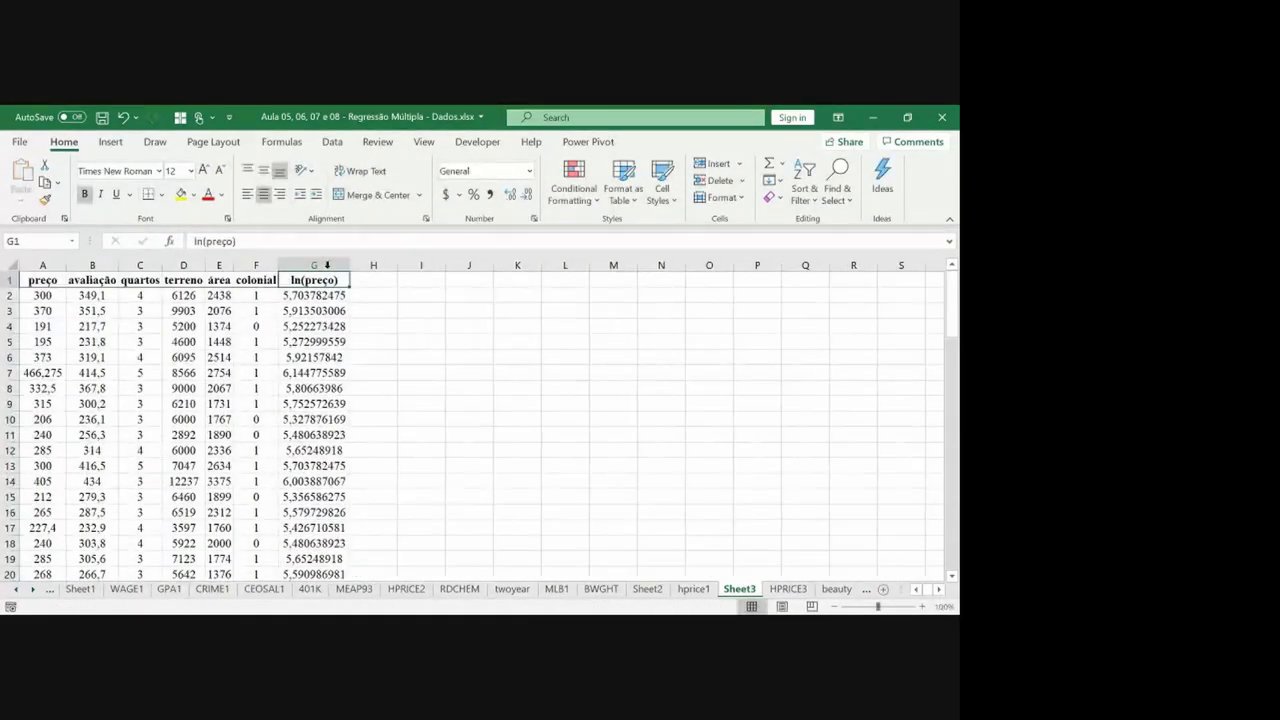
Copy the terreno and área columns into columns H and I.
{"action": "left_click", "coordinate": [148, 280]}
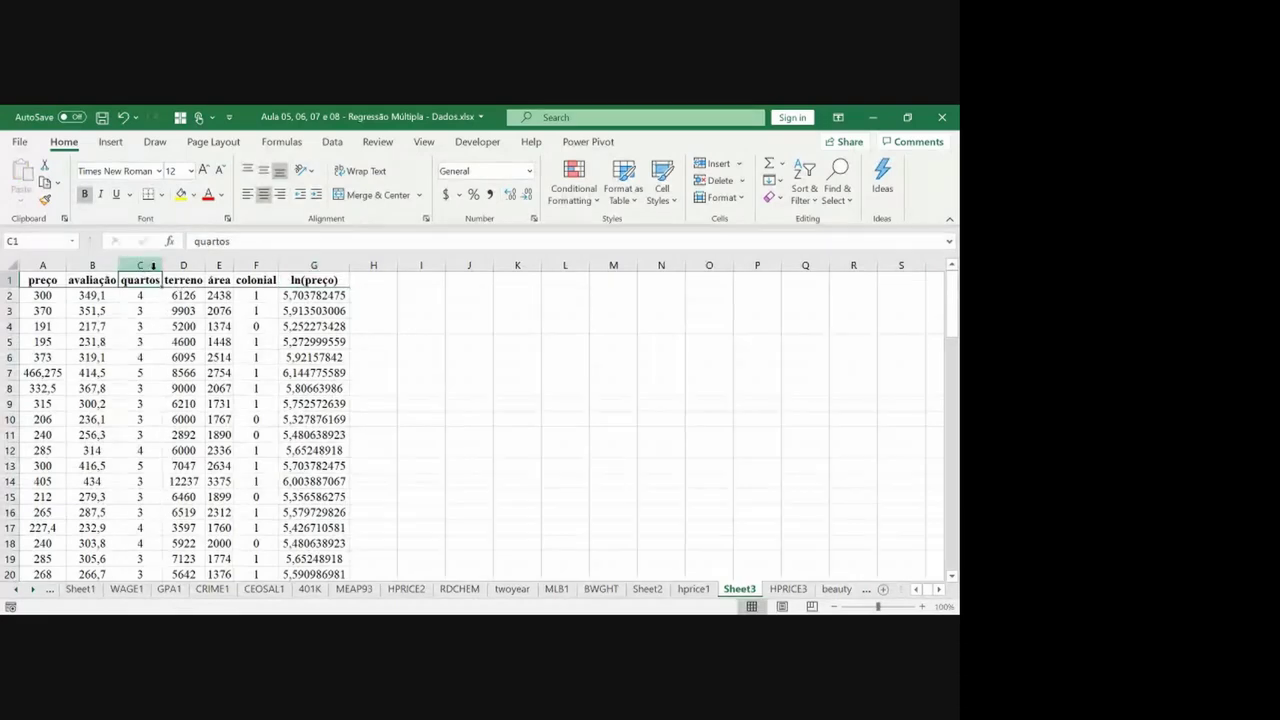
{"action": "left_click", "coordinate": [369, 280]}
{"action": "left_click", "coordinate": [183, 265]}
{"action": "left_click", "coordinate": [219, 265], "text": "ctrl"}
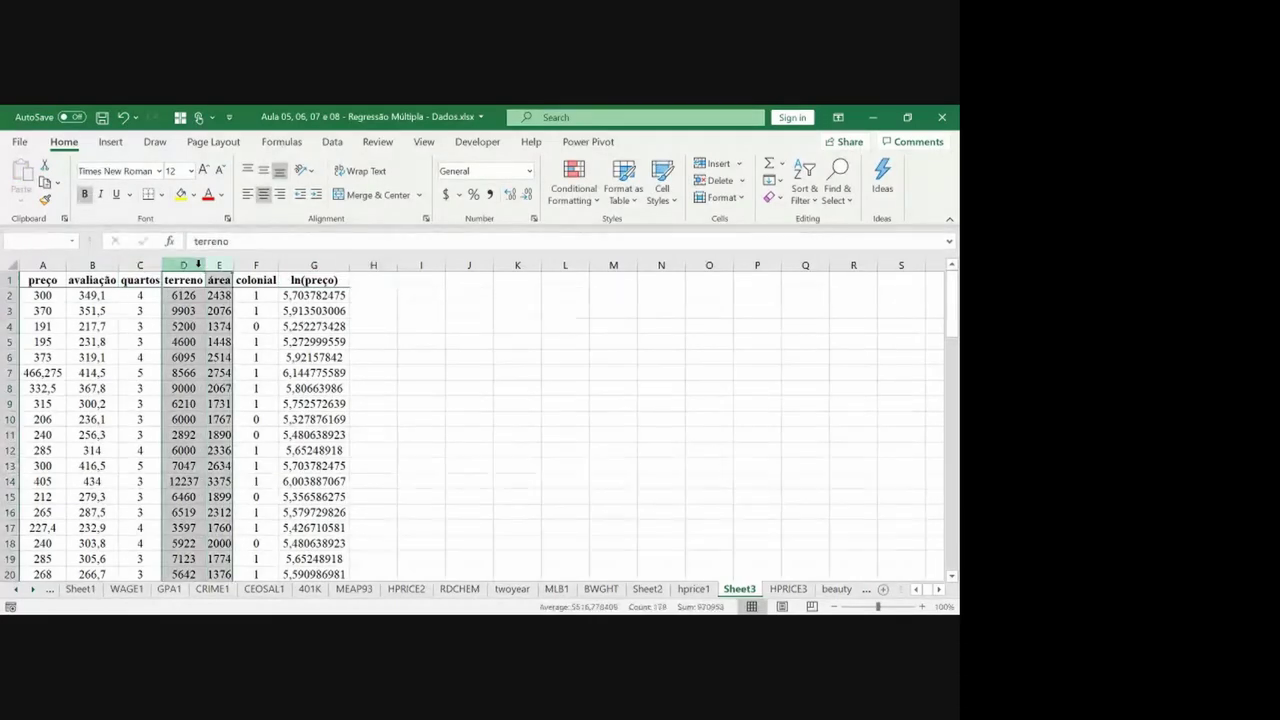
{"action": "key", "text": "ctrl+c"}
{"action": "key", "text": "Right"}
{"action": "key", "text": "Right"}
{"action": "key", "text": "Right"}
{"action": "key", "text": "ctrl+v"}
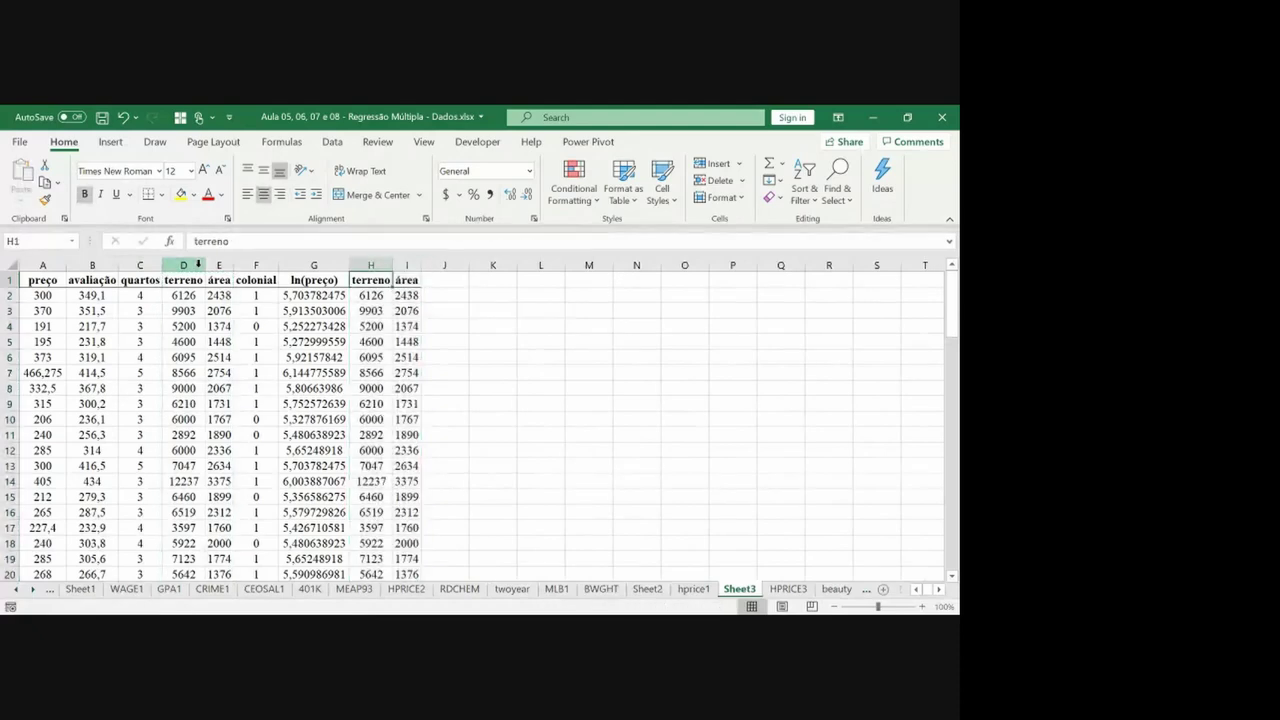
Rename the headers in H1 and I1 as ln(terreno) and ln(área) and fit both column widths.
{"action": "key", "text": "F2"}
{"action": "type", "text": "ln("}
{"action": "key", "text": "End"}
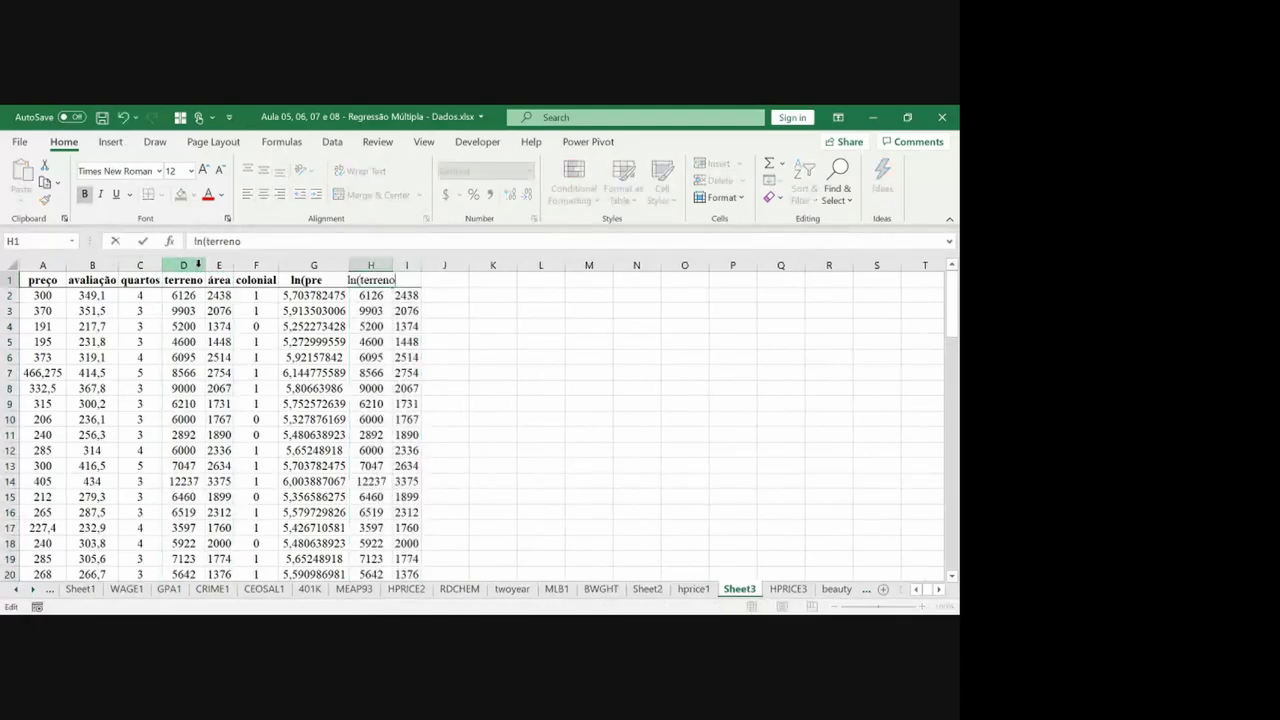
{"action": "type", "text": ")"}
{"action": "key", "text": "Tab"}
{"action": "key", "text": "F2"}
{"action": "key", "text": "Home"}
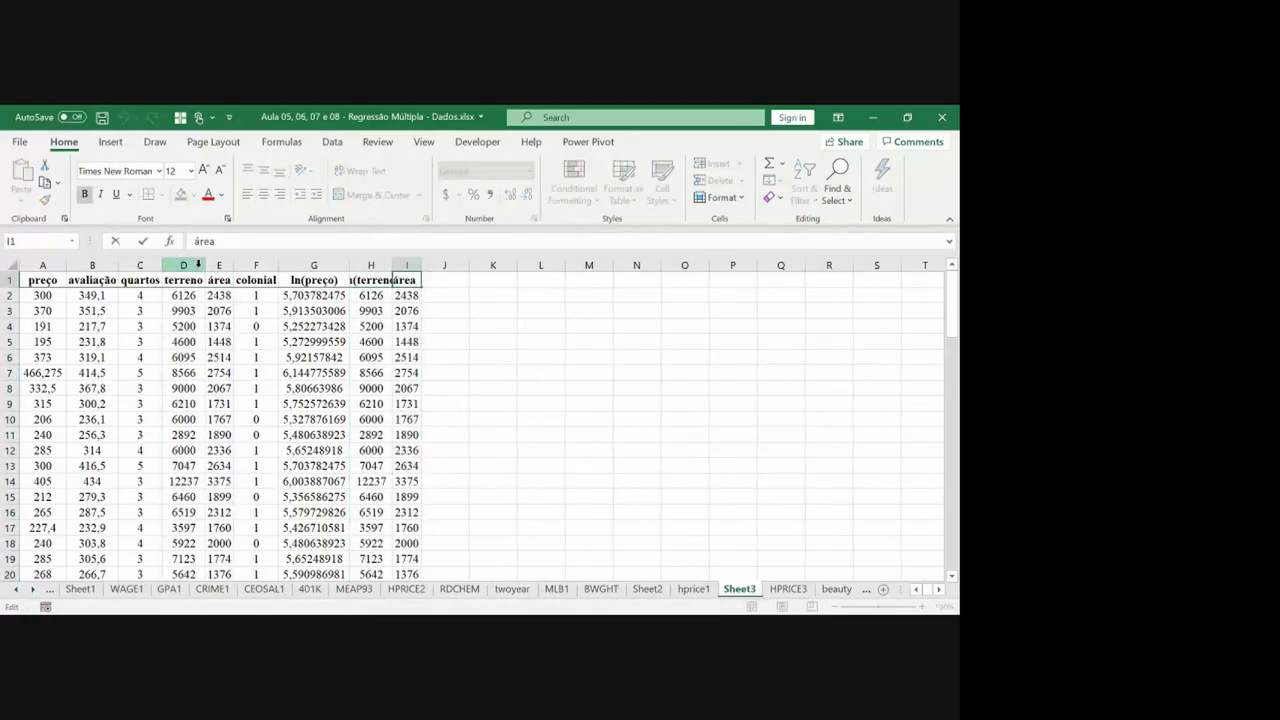
{"action": "type", "text": "ln("}
{"action": "key", "text": "End"}
{"action": "type", "text": ")"}
{"action": "key", "text": "Return"}
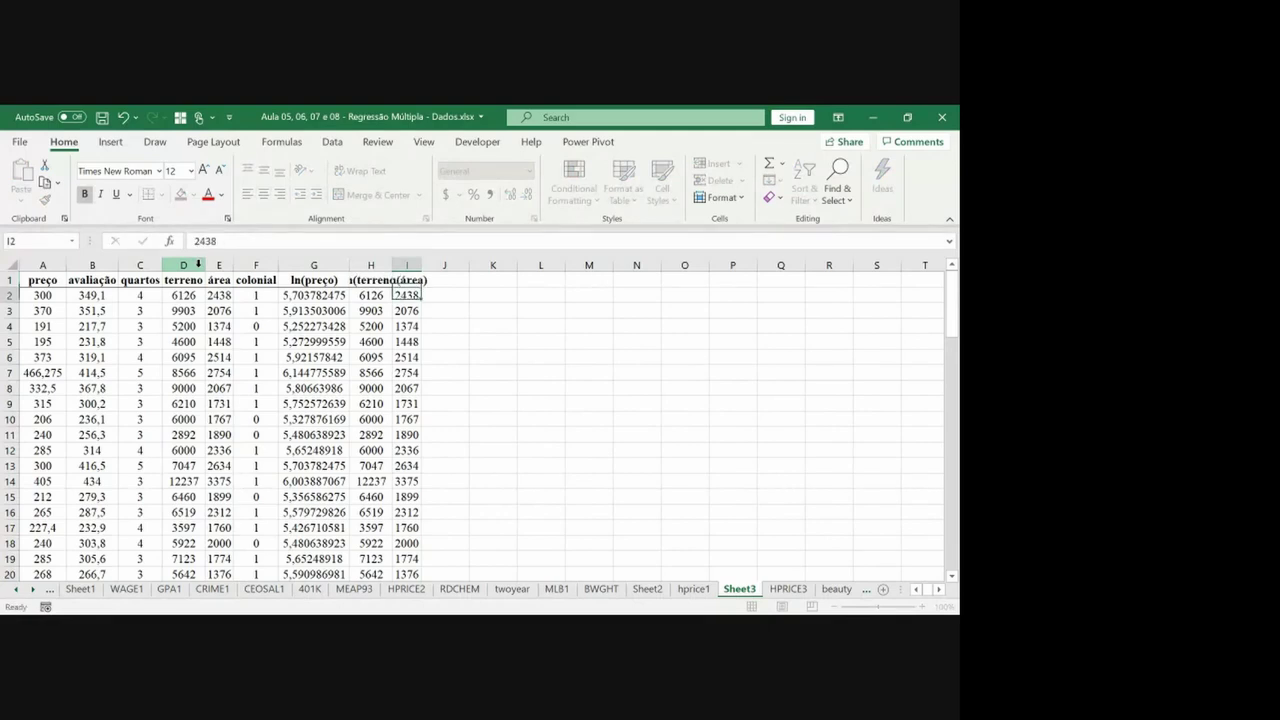
{"action": "double_click", "coordinate": [389, 265]}
{"action": "double_click", "coordinate": [443, 265]}
Enter =LN(D2) in H2, copy it to I2 and fill it down the ln(terreno) and ln(área) columns.
{"action": "left_click", "coordinate": [370, 296]}
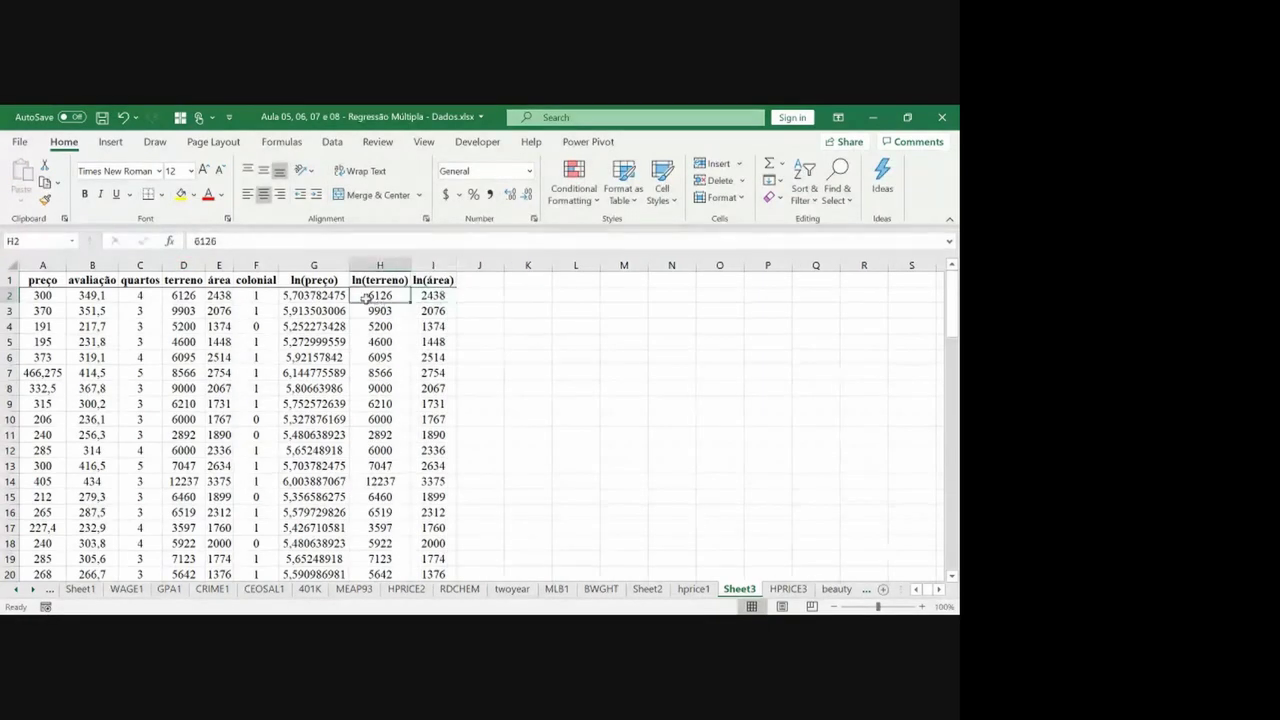
{"action": "type", "text": "=ln("}
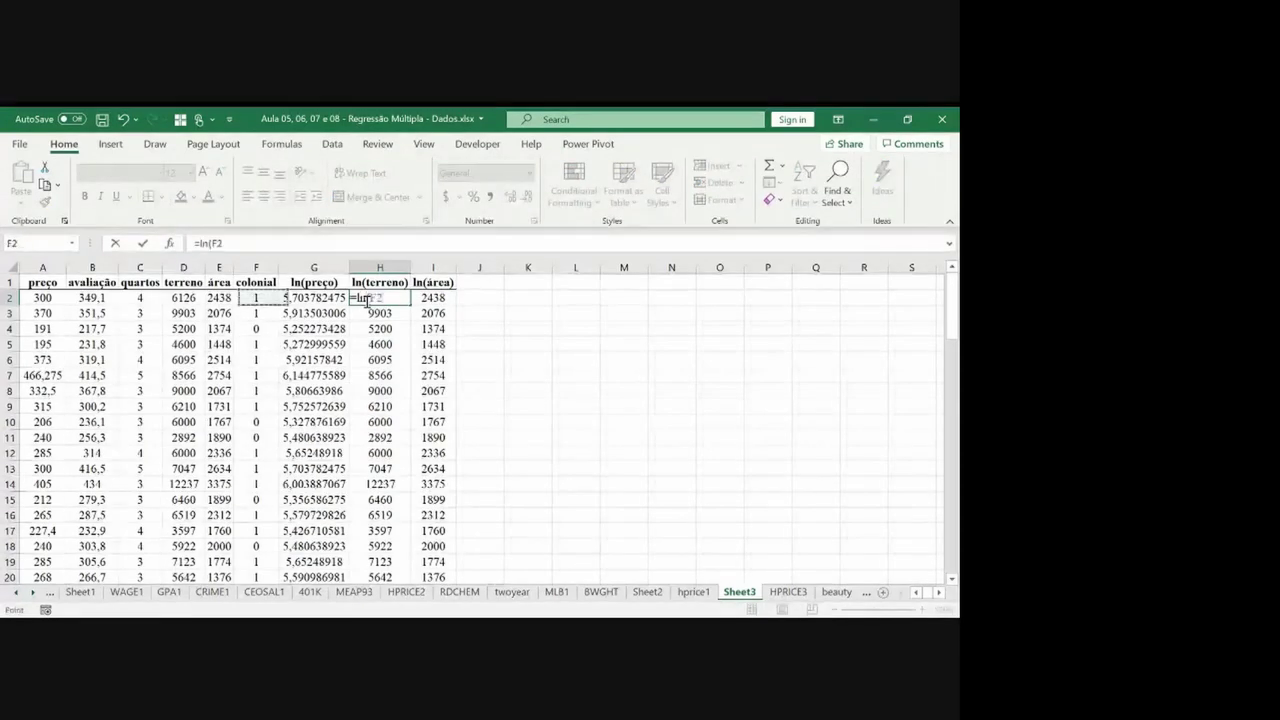
{"action": "left_click", "coordinate": [183, 297]}
{"action": "key", "text": "Return"}
{"action": "left_click", "coordinate": [366, 297]}
{"action": "key", "text": "ctrl+c"}
{"action": "key", "text": "shift+Right"}
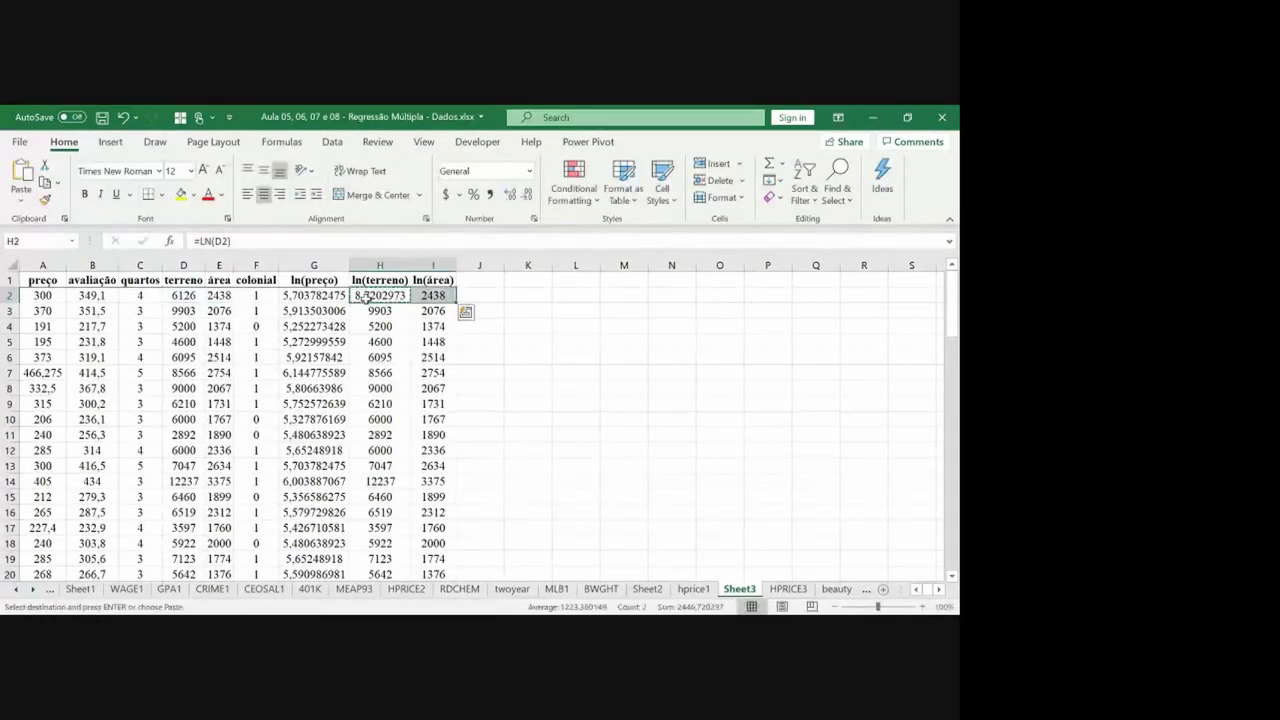
{"action": "key", "text": "ctrl+v"}
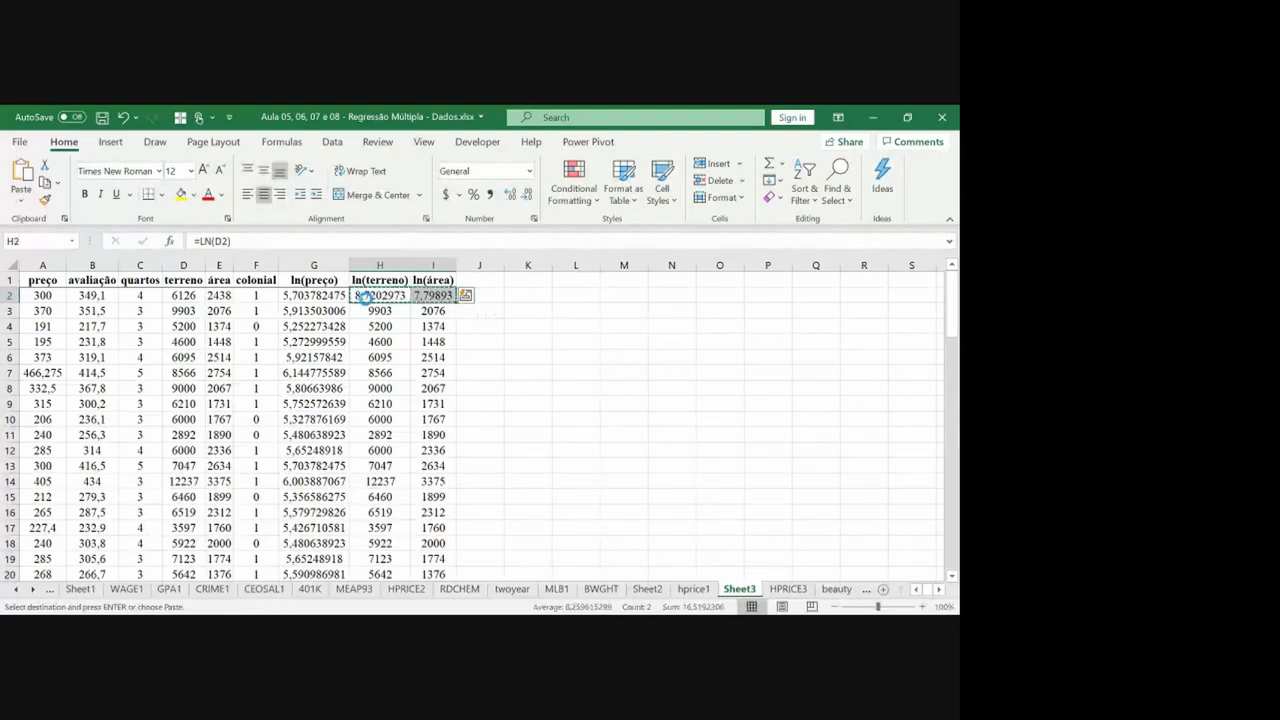
{"action": "key", "text": "ctrl+shift+Down"}
{"action": "key", "text": "Return"}
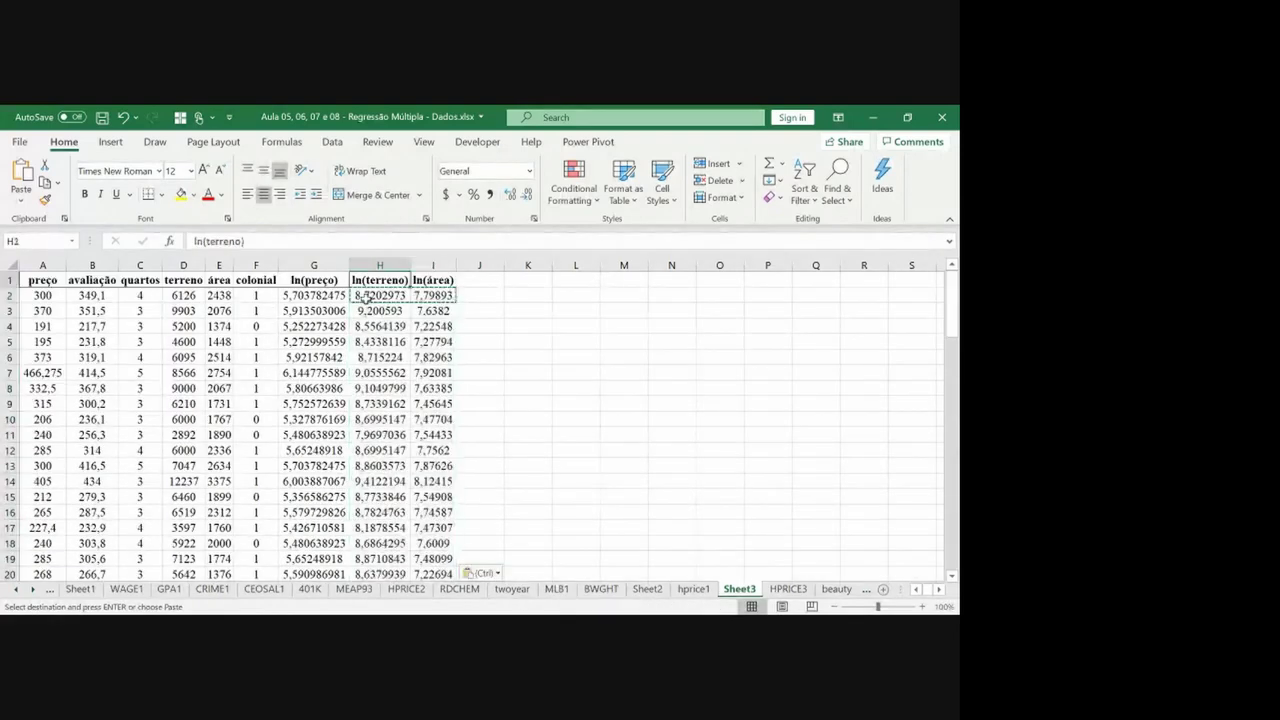
Copy the quartos column into column J, beside ln(área).
{"action": "key", "text": "Up"}
{"action": "key", "text": "Left"}
{"action": "key", "text": "Left"}
{"action": "key", "text": "Left"}
{"action": "key", "text": "Left"}
{"action": "key", "text": "Left"}
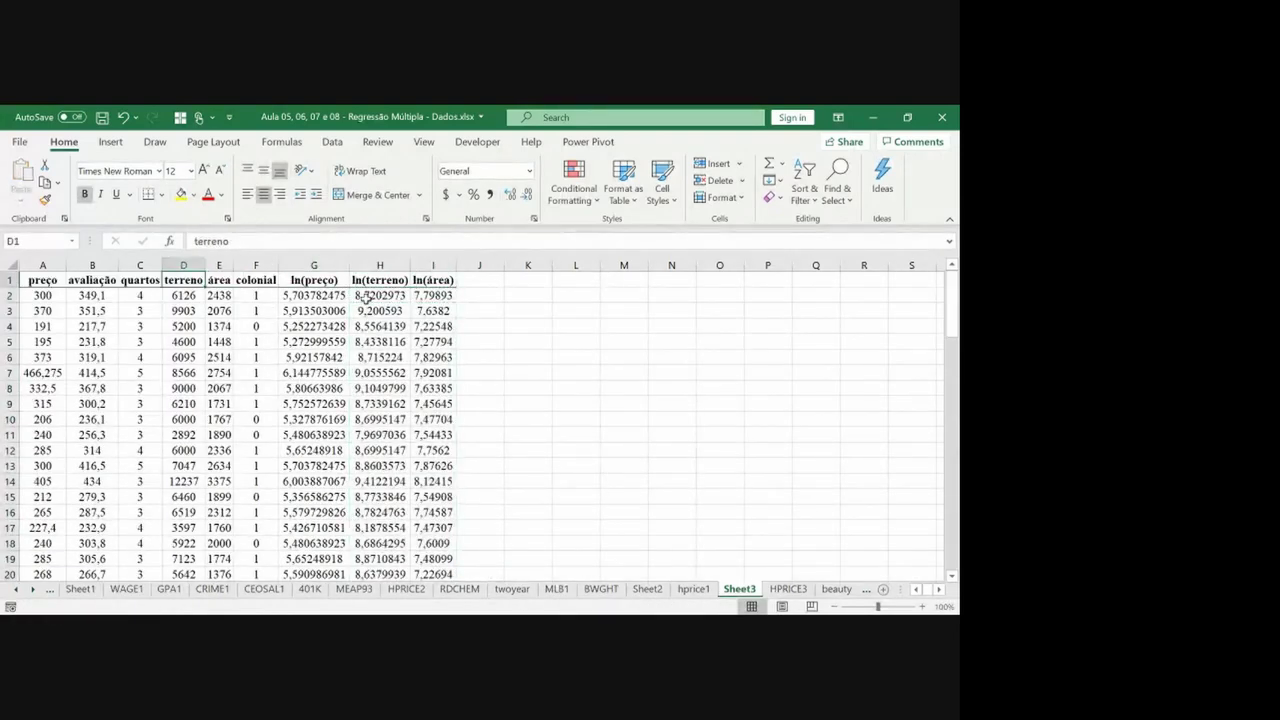
{"action": "key", "text": "ctrl+space"}
{"action": "key", "text": "ctrl+c"}
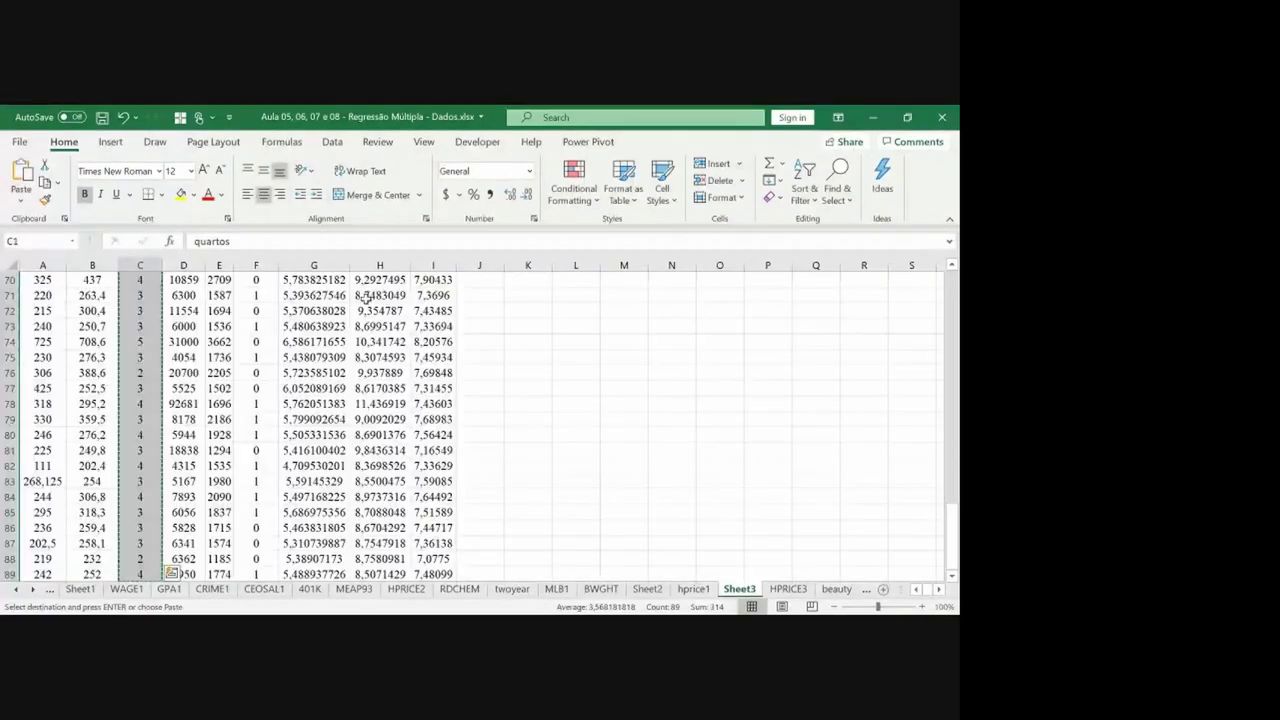
{"action": "key", "text": "Right"}
{"action": "key", "text": "Right"}
{"action": "key", "text": "Right"}
{"action": "key", "text": "Right"}
{"action": "key", "text": "Right"}
{"action": "key", "text": "Right"}
{"action": "key", "text": "Right"}
{"action": "key", "text": "ctrl+space"}
{"action": "key", "text": "ctrl+v"}
{"action": "key", "text": "Up"}
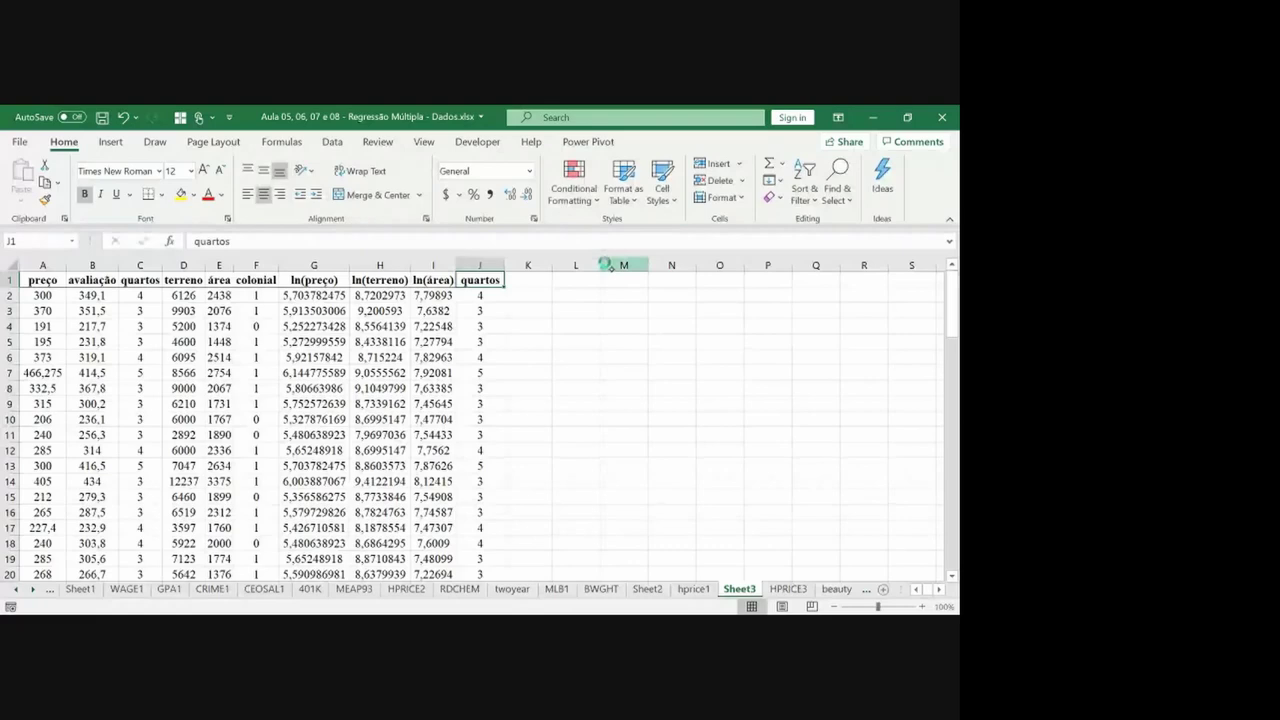
Handwrite the note "1) Rodar o modelo original (MQO)" on the empty cells beside the data.
{"action": "mouse_move", "coordinate": [574, 294]}
{"action": "left_mouse_down"}
{"action": "mouse_move", "coordinate": [596, 310]}
{"action": "mouse_move", "coordinate": [786, 300]}
{"action": "mouse_move", "coordinate": [822, 314]}
{"action": "mouse_move", "coordinate": [846, 288]}
{"action": "mouse_move", "coordinate": [908, 304]}
{"action": "left_mouse_up"}
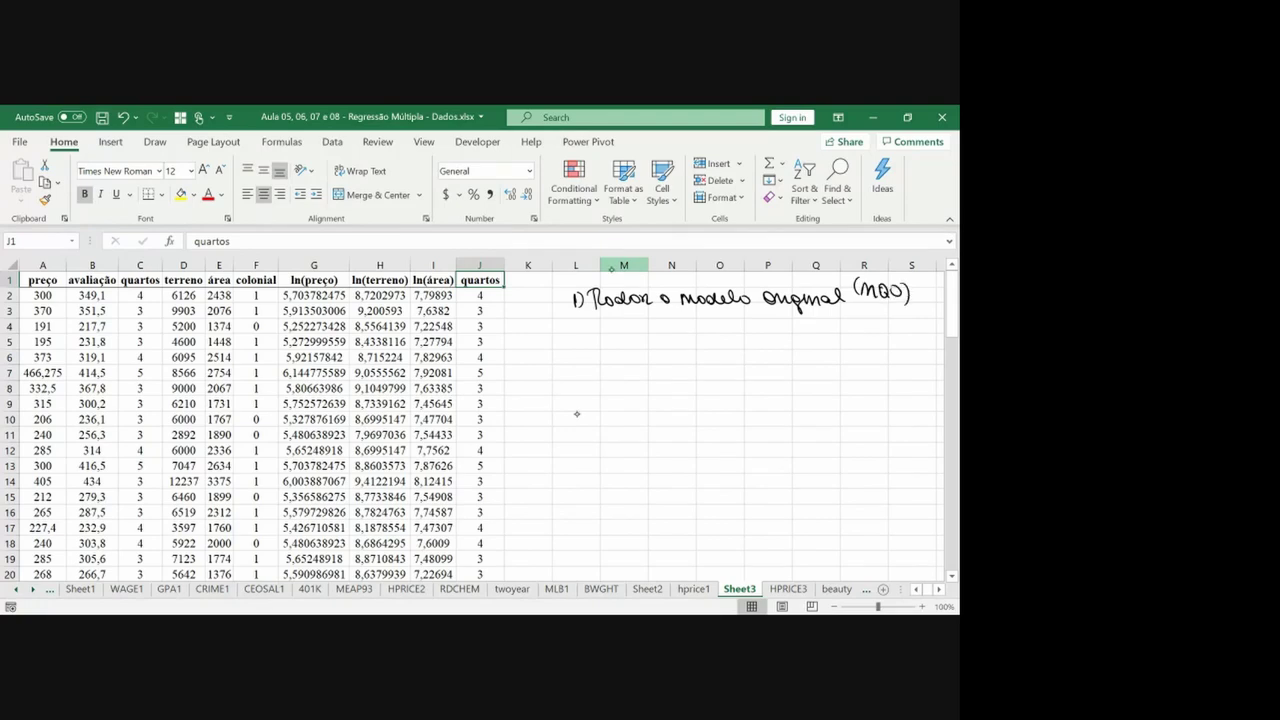
Handwrite the note "2) Capturar û e elevar os resíduos ao quadrado" below the first note.
{"action": "mouse_move", "coordinate": [574, 330]}
{"action": "left_mouse_down"}
{"action": "mouse_move", "coordinate": [590, 346]}
{"action": "mouse_move", "coordinate": [684, 342]}
{"action": "left_mouse_up"}
{"action": "mouse_move", "coordinate": [698, 332]}
{"action": "left_mouse_down"}
{"action": "mouse_move", "coordinate": [700, 346]}
{"action": "mouse_move", "coordinate": [740, 340]}
{"action": "left_mouse_up"}
{"action": "mouse_move", "coordinate": [756, 336]}
{"action": "left_mouse_down"}
{"action": "mouse_move", "coordinate": [752, 346]}
{"action": "mouse_move", "coordinate": [796, 348]}
{"action": "mouse_move", "coordinate": [926, 334]}
{"action": "left_mouse_up"}
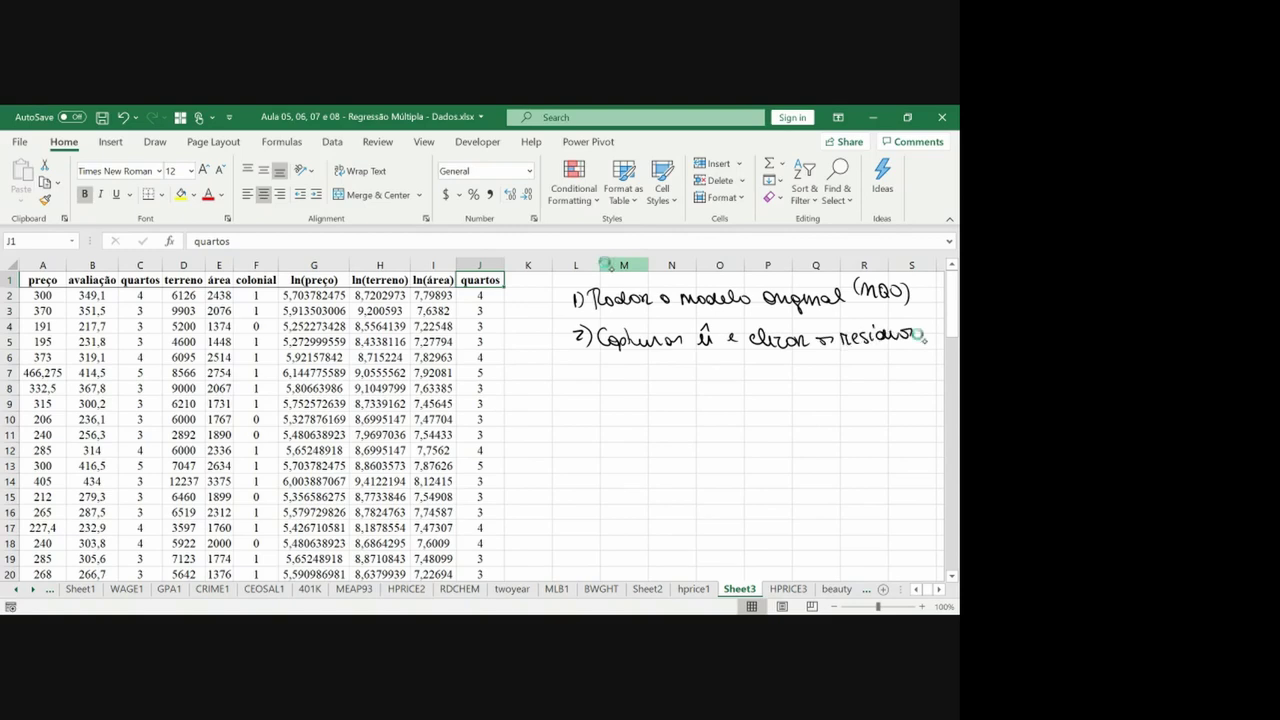
{"action": "scroll", "coordinate": [912, 544], "scroll_direction": "right", "scroll_amount": 1}
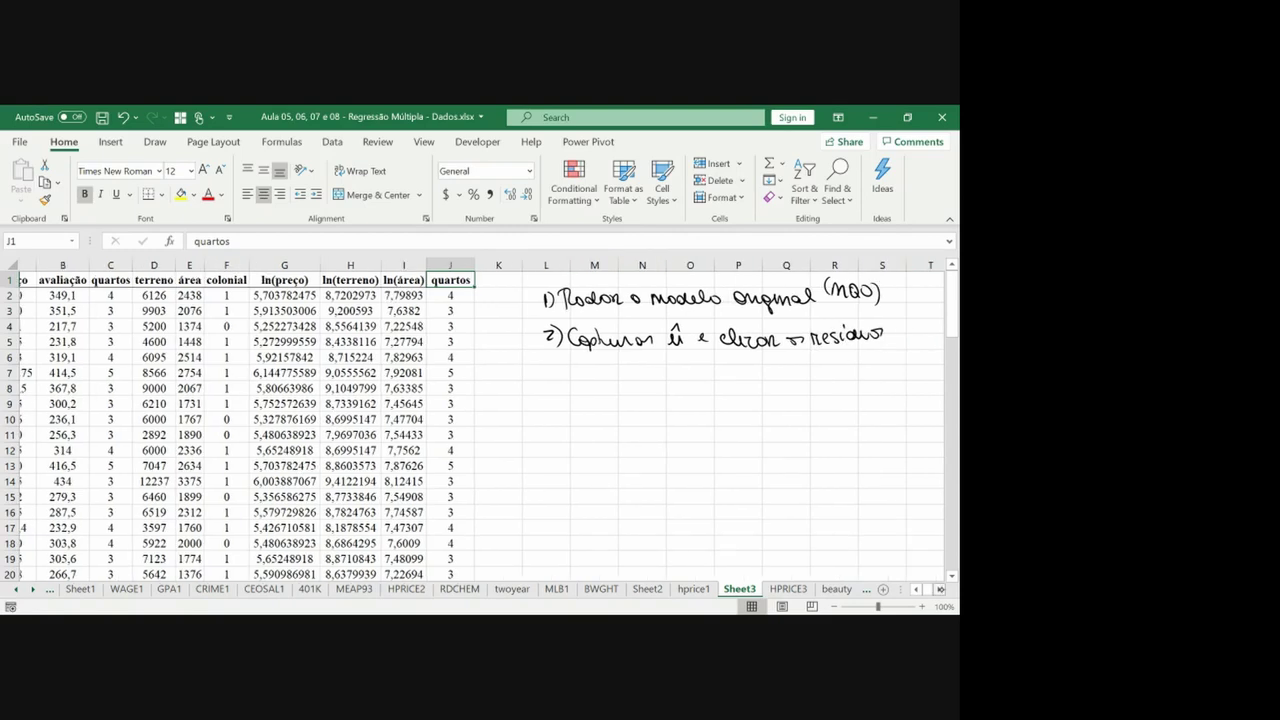
{"action": "scroll", "coordinate": [912, 544], "scroll_direction": "right", "scroll_amount": 2}
{"action": "left_click_drag", "start_coordinate": [826, 338], "coordinate": [850, 338]}
{"action": "left_click_drag", "start_coordinate": [858, 338], "coordinate": [944, 334]}
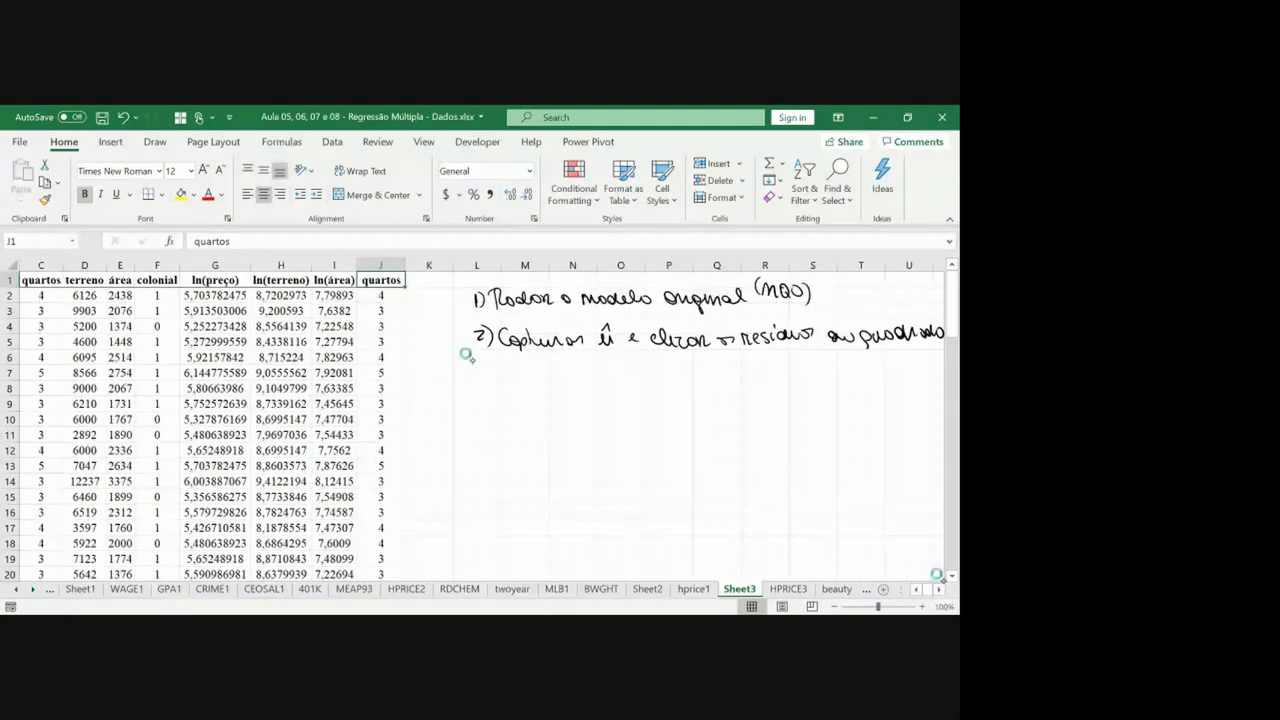
Handwrite the note "3) Capturar ŷ e elevar ŷ ao quadrado" below the second note.
{"action": "left_click_drag", "start_coordinate": [484, 378], "coordinate": [486, 388]}
{"action": "mouse_move", "coordinate": [500, 372]}
{"action": "left_mouse_down"}
{"action": "mouse_move", "coordinate": [502, 388]}
{"action": "mouse_move", "coordinate": [616, 378]}
{"action": "mouse_move", "coordinate": [626, 396]}
{"action": "mouse_move", "coordinate": [623, 367]}
{"action": "mouse_move", "coordinate": [650, 388]}
{"action": "mouse_move", "coordinate": [720, 380]}
{"action": "mouse_move", "coordinate": [764, 400]}
{"action": "mouse_move", "coordinate": [766, 368]}
{"action": "mouse_move", "coordinate": [820, 392]}
{"action": "mouse_move", "coordinate": [902, 376]}
{"action": "left_mouse_up"}
{"action": "key", "text": "ctrl+z"}
{"action": "scroll", "coordinate": [480, 420], "scroll_direction": "right", "scroll_amount": 3}
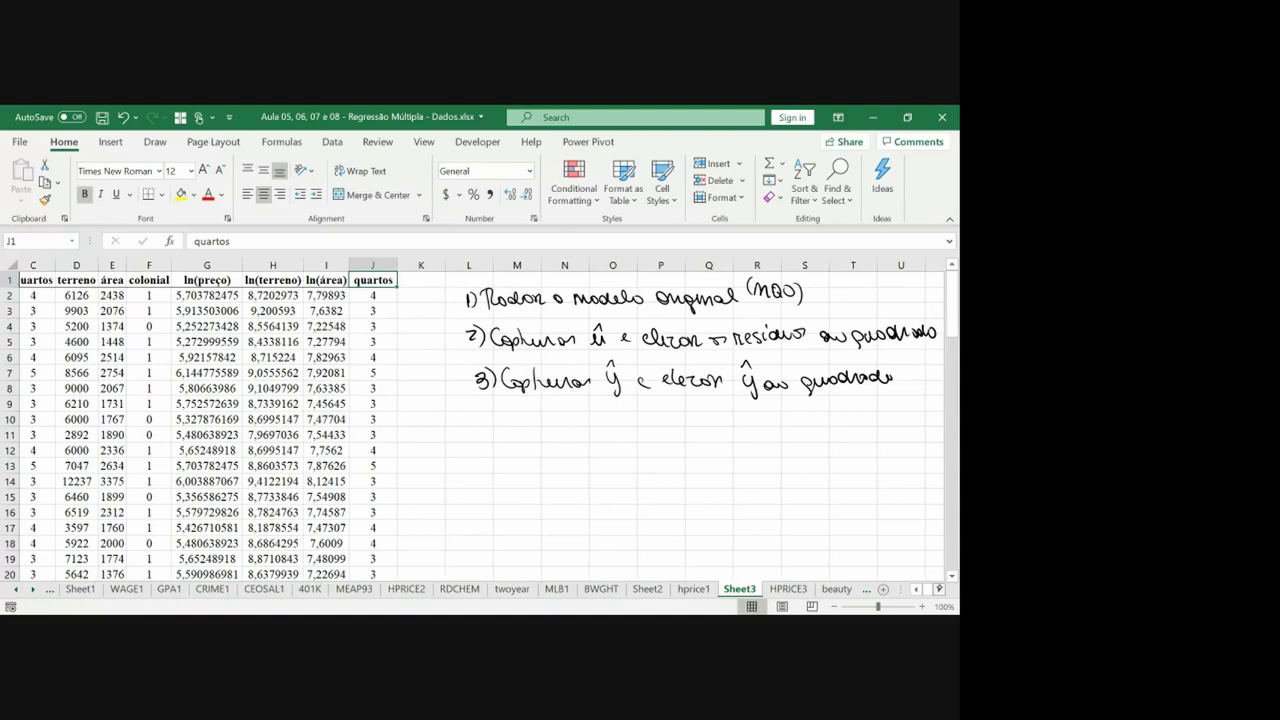
Handwrite û² at the end of note 2 and ŷ² at the end of note 3.
{"action": "left_click_drag", "start_coordinate": [846, 332], "coordinate": [854, 314]}
{"action": "mouse_move", "coordinate": [846, 312]}
{"action": "left_mouse_down"}
{"action": "mouse_move", "coordinate": [860, 318]}
{"action": "mouse_move", "coordinate": [848, 321]}
{"action": "left_mouse_up"}
{"action": "key", "text": "ctrl+z"}
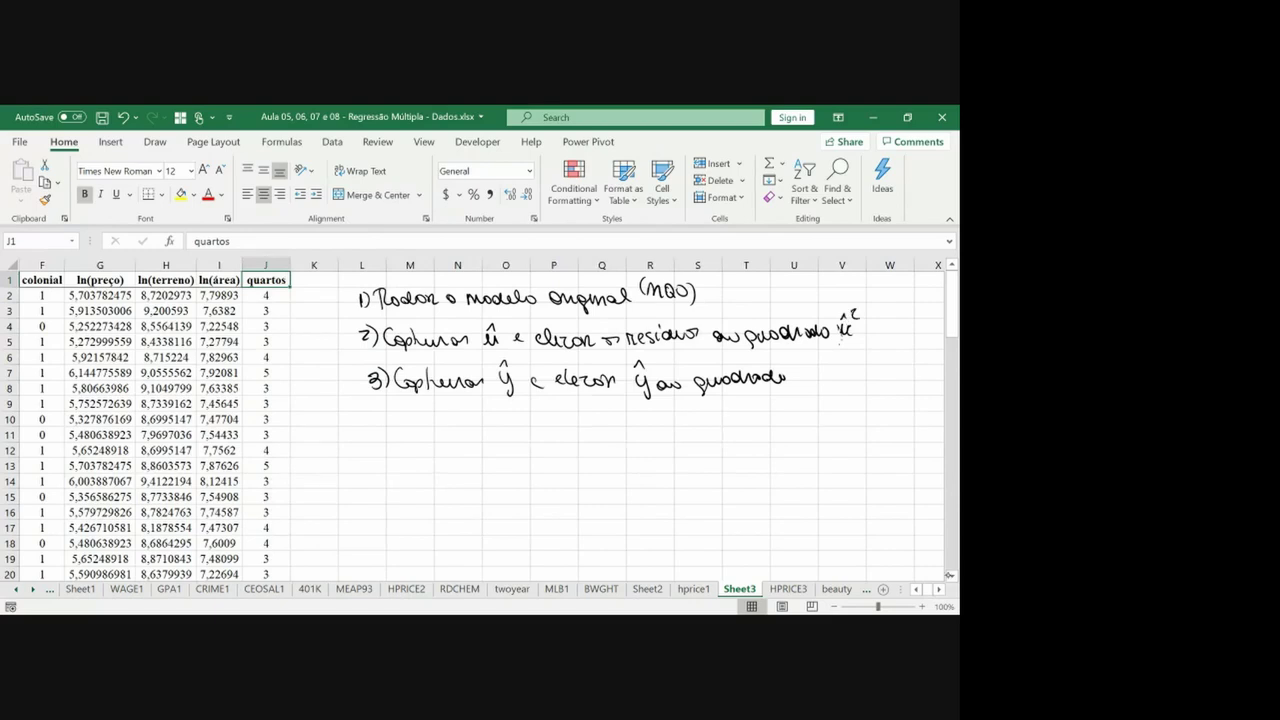
{"action": "mouse_move", "coordinate": [804, 370]}
{"action": "left_mouse_down"}
{"action": "mouse_move", "coordinate": [810, 397]}
{"action": "mouse_move", "coordinate": [823, 355]}
{"action": "left_mouse_up"}
Handwrite the note "4) Regredir û² = ŷ e ŷ²" followed by the equation û² = δ0 + δ1ŷ + δ2ŷ².
{"action": "mouse_move", "coordinate": [370, 410]}
{"action": "left_mouse_down"}
{"action": "mouse_move", "coordinate": [384, 440]}
{"action": "mouse_move", "coordinate": [530, 432]}
{"action": "mouse_move", "coordinate": [528, 396]}
{"action": "mouse_move", "coordinate": [574, 446]}
{"action": "left_mouse_up"}
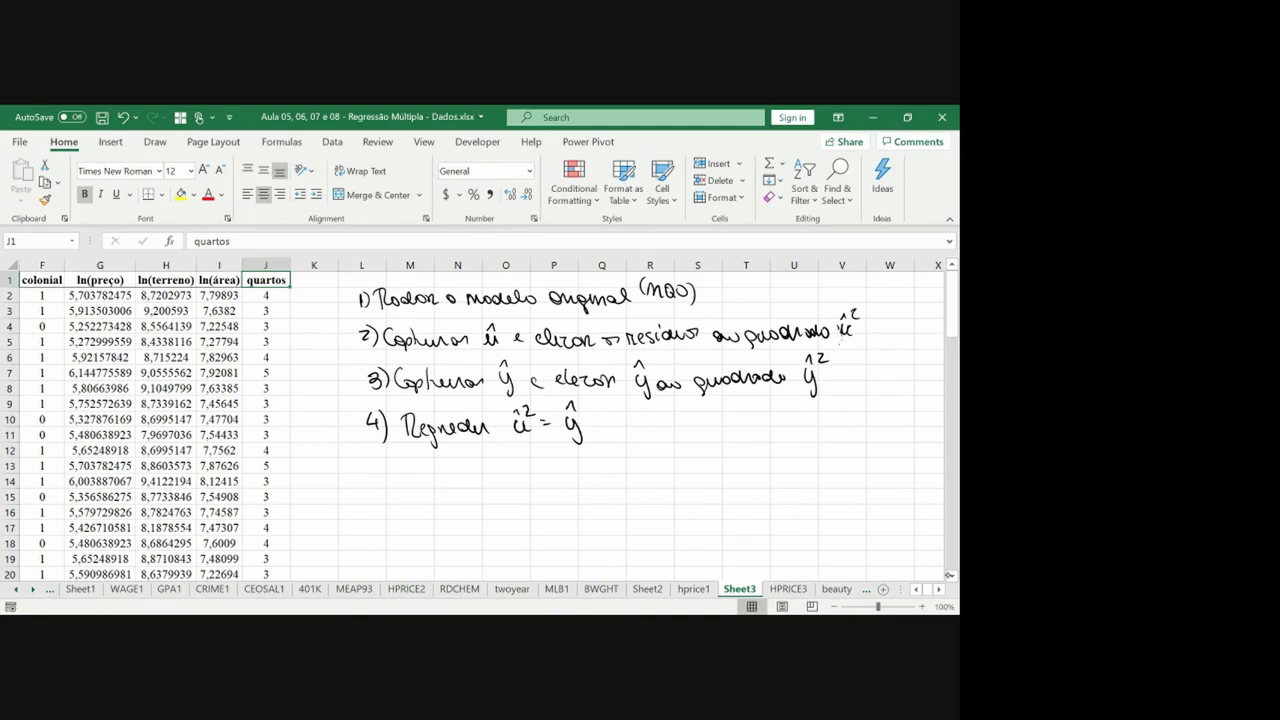
{"action": "left_click_drag", "start_coordinate": [600, 426], "coordinate": [614, 430]}
{"action": "mouse_move", "coordinate": [632, 420]}
{"action": "left_mouse_down"}
{"action": "mouse_move", "coordinate": [638, 444]}
{"action": "mouse_move", "coordinate": [636, 404]}
{"action": "mouse_move", "coordinate": [652, 412]}
{"action": "left_mouse_up"}
{"action": "mouse_move", "coordinate": [694, 422]}
{"action": "left_mouse_down"}
{"action": "mouse_move", "coordinate": [712, 436]}
{"action": "mouse_move", "coordinate": [760, 422]}
{"action": "mouse_move", "coordinate": [753, 408]}
{"action": "mouse_move", "coordinate": [776, 420]}
{"action": "left_mouse_up"}
{"action": "mouse_move", "coordinate": [768, 425]}
{"action": "left_mouse_down"}
{"action": "mouse_move", "coordinate": [800, 409]}
{"action": "mouse_move", "coordinate": [790, 432]}
{"action": "mouse_move", "coordinate": [822, 424]}
{"action": "left_mouse_up"}
{"action": "left_click_drag", "start_coordinate": [818, 418], "coordinate": [844, 430]}
{"action": "mouse_move", "coordinate": [854, 406]}
{"action": "left_mouse_down"}
{"action": "mouse_move", "coordinate": [860, 436]}
{"action": "mouse_move", "coordinate": [878, 432]}
{"action": "left_mouse_up"}
{"action": "mouse_move", "coordinate": [896, 402]}
{"action": "left_mouse_down"}
{"action": "mouse_move", "coordinate": [888, 434]}
{"action": "mouse_move", "coordinate": [904, 434]}
{"action": "mouse_move", "coordinate": [904, 450]}
{"action": "left_mouse_up"}
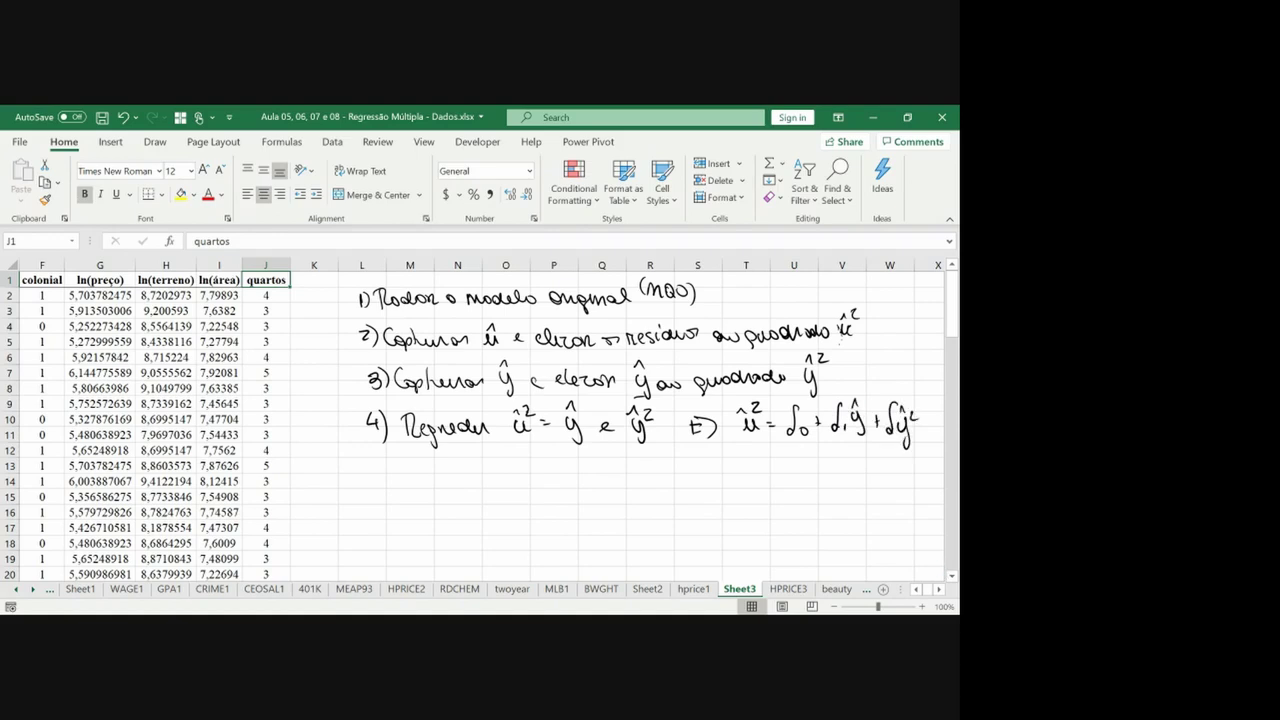
Handwrite the note "5) teste F = H0: δ1 = δ2 = 0" below the fourth note.
{"action": "mouse_move", "coordinate": [370, 459]}
{"action": "left_mouse_down"}
{"action": "mouse_move", "coordinate": [384, 458]}
{"action": "mouse_move", "coordinate": [368, 480]}
{"action": "mouse_move", "coordinate": [432, 486]}
{"action": "left_mouse_up"}
{"action": "left_click_drag", "start_coordinate": [424, 472], "coordinate": [450, 482]}
{"action": "left_click_drag", "start_coordinate": [452, 474], "coordinate": [466, 486]}
{"action": "left_click_drag", "start_coordinate": [458, 472], "coordinate": [496, 484]}
{"action": "left_click_drag", "start_coordinate": [493, 461], "coordinate": [580, 486]}
{"action": "mouse_move", "coordinate": [588, 464]}
{"action": "left_mouse_down"}
{"action": "mouse_move", "coordinate": [592, 484]}
{"action": "mouse_move", "coordinate": [646, 452]}
{"action": "mouse_move", "coordinate": [648, 486]}
{"action": "mouse_move", "coordinate": [672, 475]}
{"action": "left_mouse_up"}
{"action": "left_click", "coordinate": [618, 474]}
{"action": "left_click", "coordinate": [618, 482]}
{"action": "mouse_move", "coordinate": [663, 481]}
{"action": "left_mouse_down"}
{"action": "mouse_move", "coordinate": [694, 488]}
{"action": "mouse_move", "coordinate": [741, 466]}
{"action": "mouse_move", "coordinate": [730, 490]}
{"action": "left_mouse_up"}
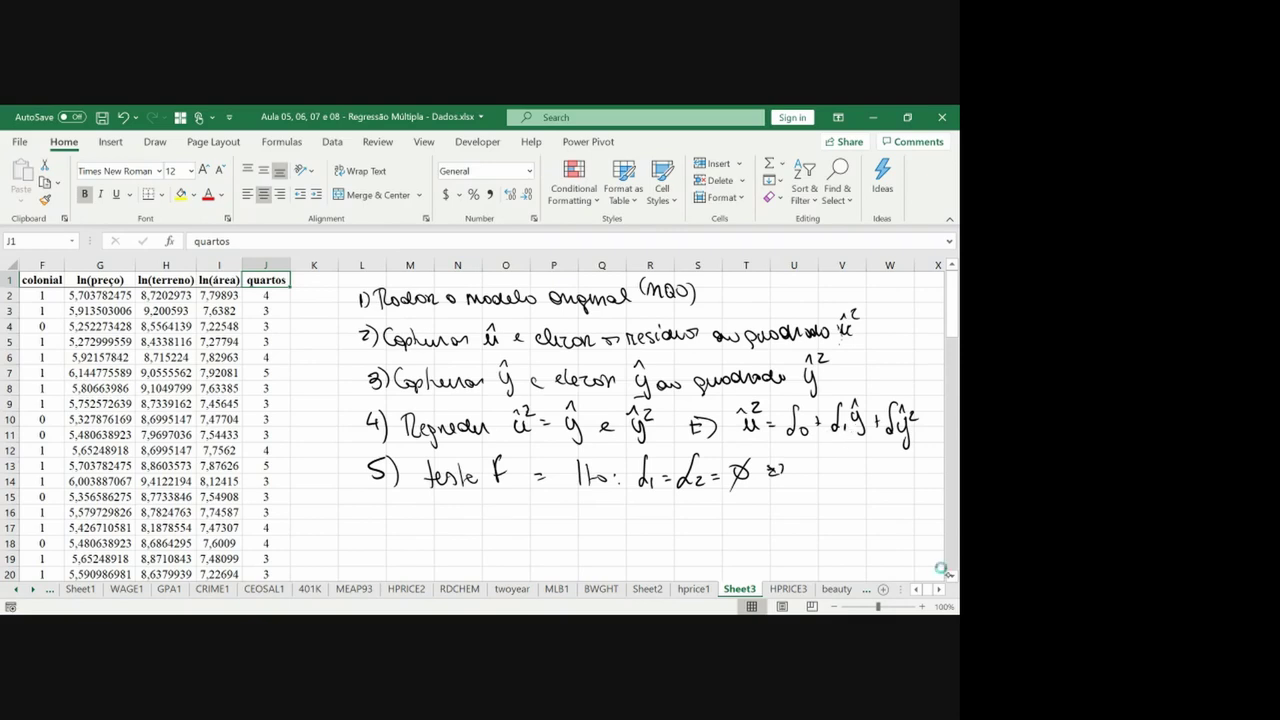
Underline û², ŷ and ŷ² in the note 4 equation and write "Homoscedasticidade" after the note 5 hypothesis.
{"action": "left_click_drag", "start_coordinate": [857, 440], "coordinate": [866, 441]}
{"action": "left_click_drag", "start_coordinate": [905, 451], "coordinate": [914, 452]}
{"action": "left_click_drag", "start_coordinate": [742, 439], "coordinate": [759, 440]}
{"action": "left_click", "coordinate": [774, 468]}
{"action": "left_click_drag", "start_coordinate": [764, 469], "coordinate": [777, 469]}
{"action": "left_click_drag", "start_coordinate": [764, 477], "coordinate": [832, 480]}
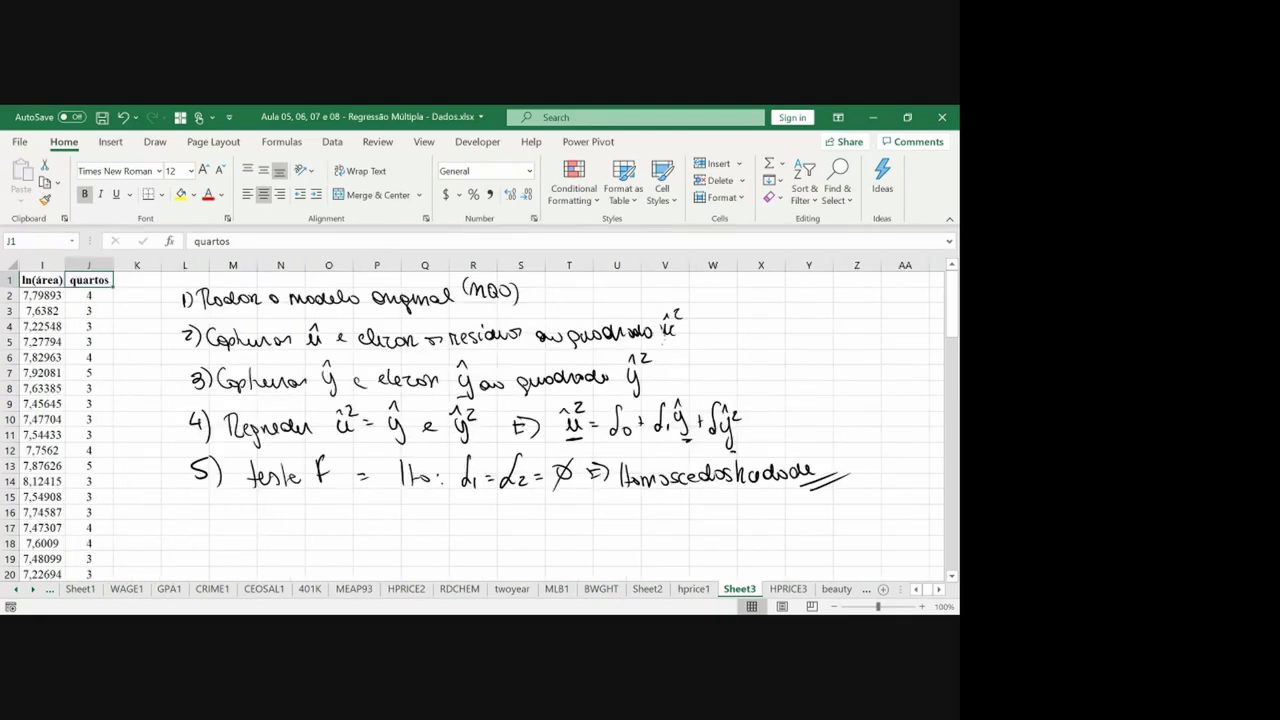
Set up a Data Analysis regression with ln(preço) as Y and ln(terreno), ln(área) and quartos as X.
{"action": "left_click", "coordinate": [212, 497]}
{"action": "key", "text": "Home"}
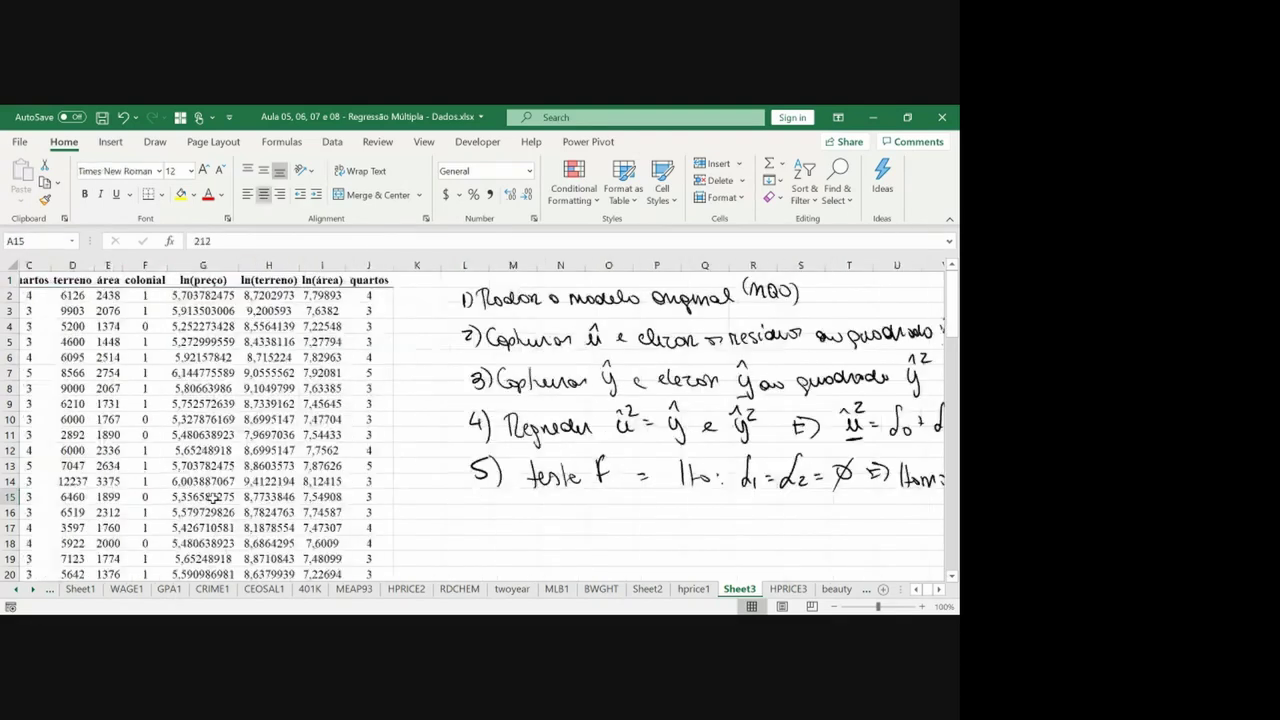
{"action": "left_click", "coordinate": [332, 141]}
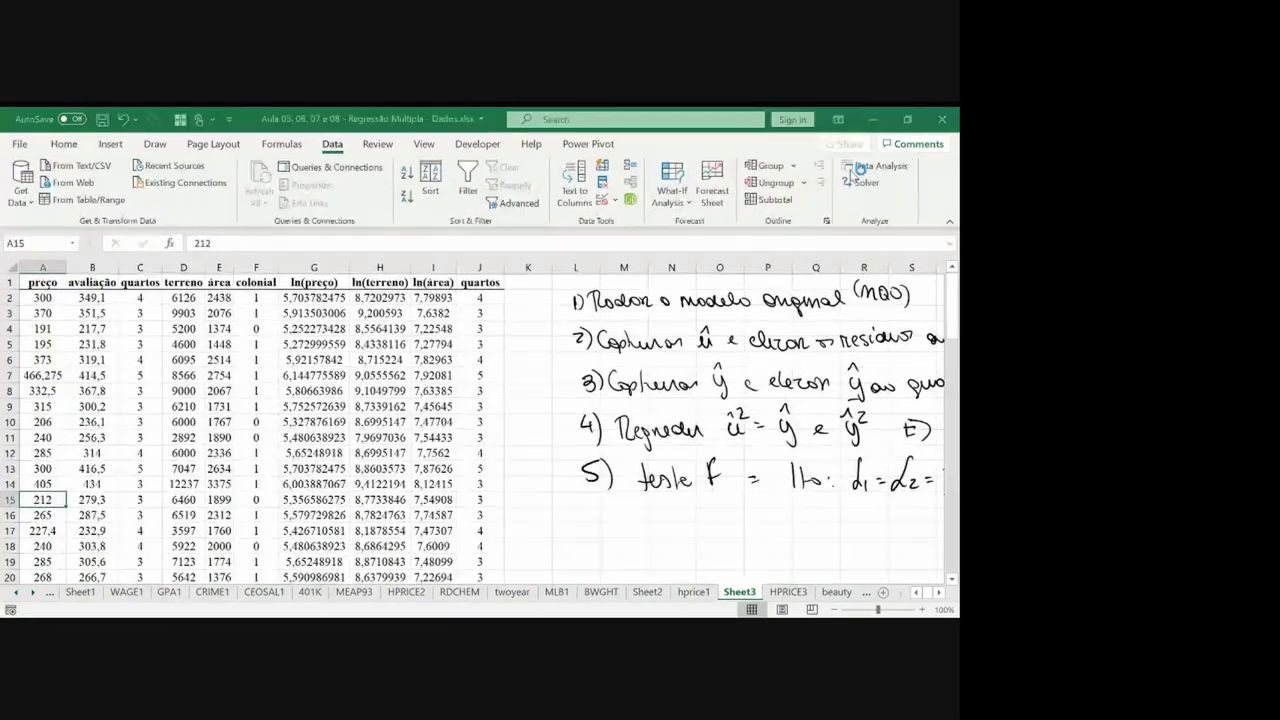
{"action": "left_click", "coordinate": [852, 168]}
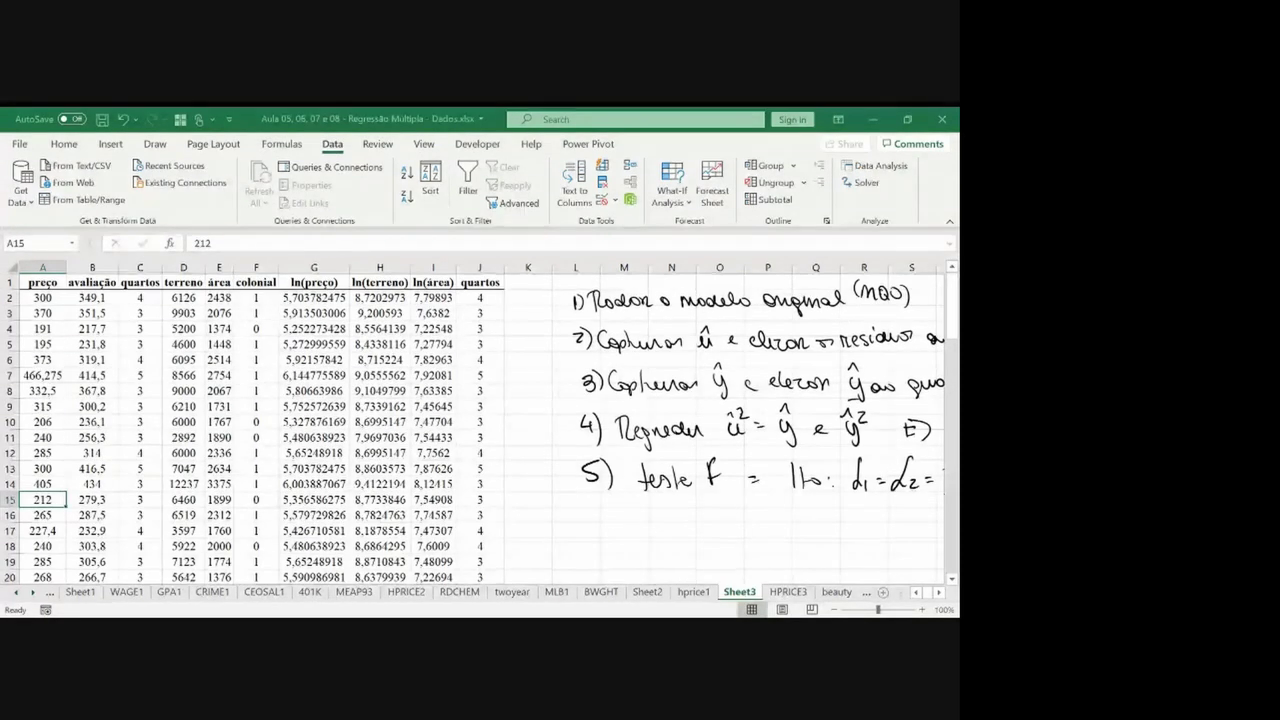
{"action": "scroll", "coordinate": [309, 313], "scroll_direction": "down", "scroll_amount": 1}
{"action": "left_click", "coordinate": [309, 313]}
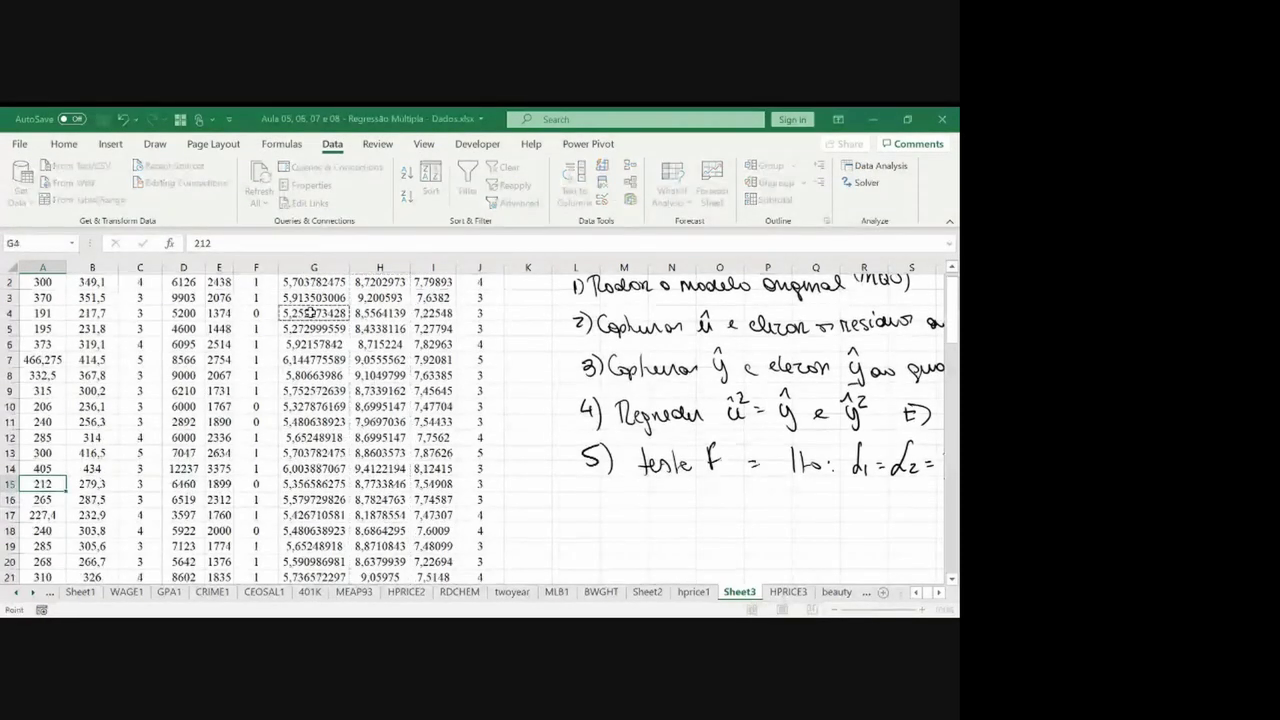
{"action": "key", "text": "ctrl+Up"}
{"action": "scroll", "coordinate": [311, 313], "scroll_direction": "down", "scroll_amount": 20}
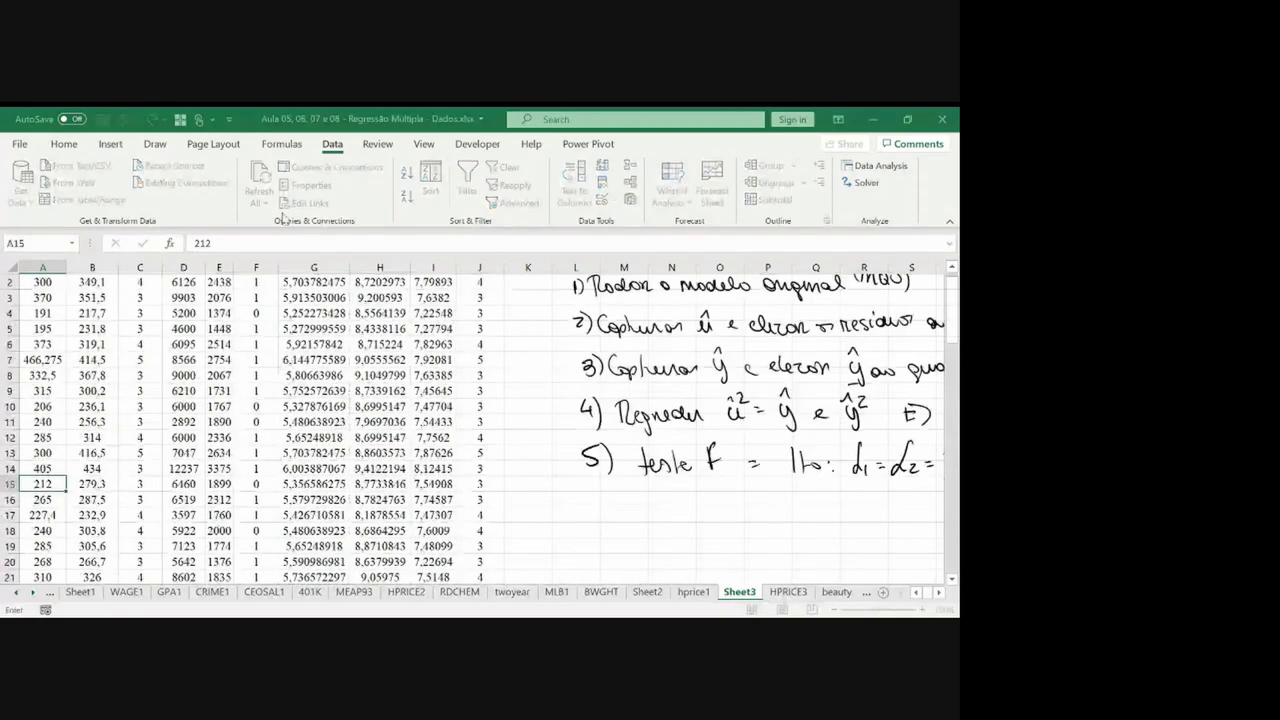
{"action": "scroll", "coordinate": [330, 341], "scroll_direction": "up", "scroll_amount": 1}
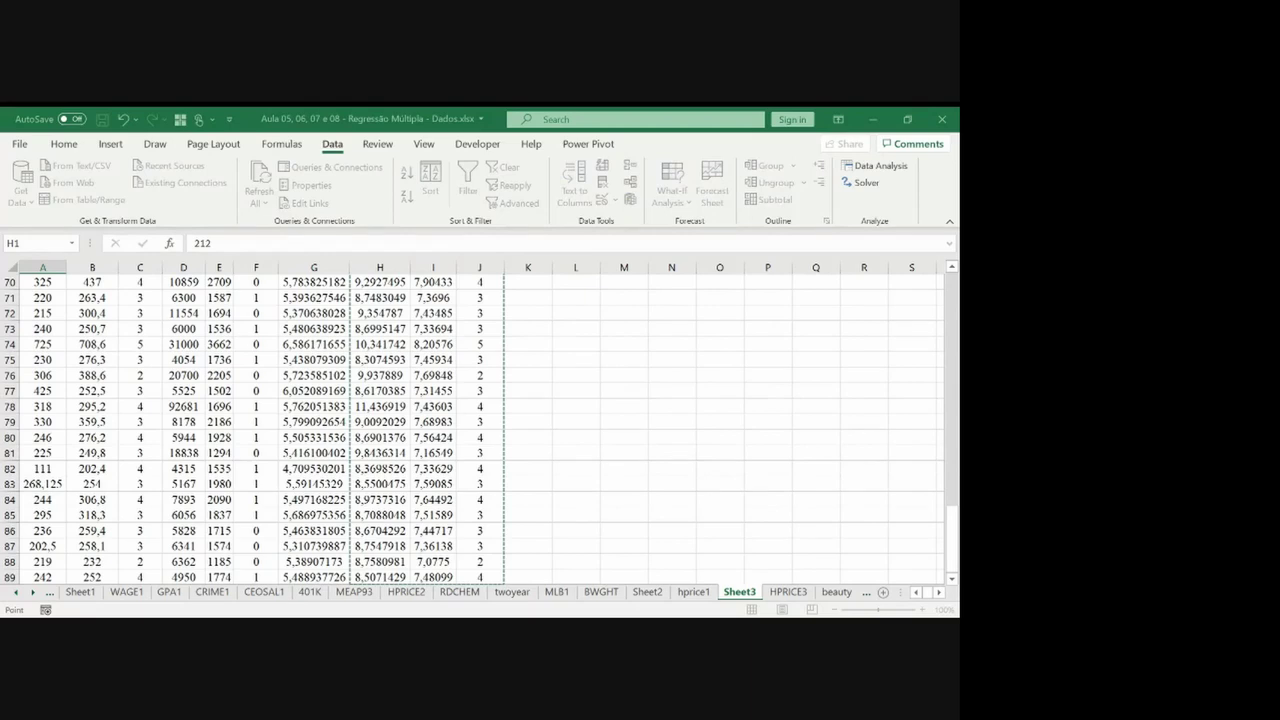
{"action": "key", "text": "Escape"}
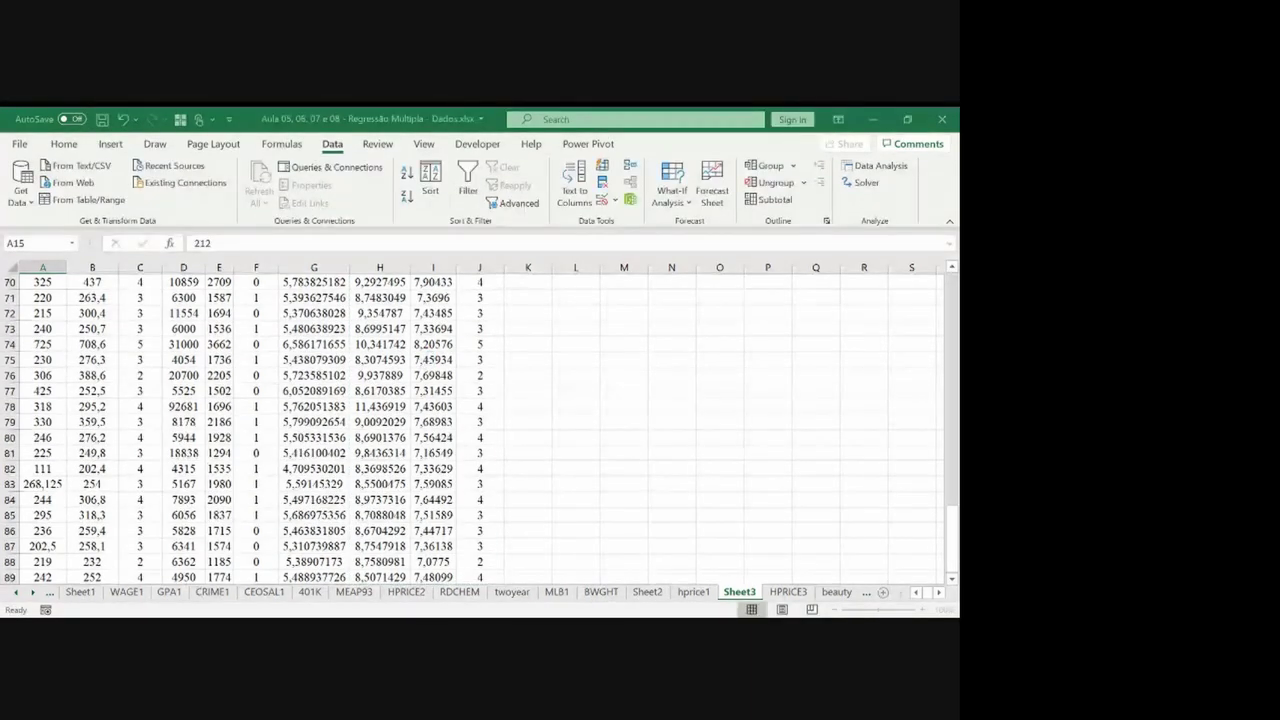
Set the regression's output range to L16, below the notes, and run it with the residuals included.
{"action": "scroll", "coordinate": [571, 363], "scroll_direction": "up", "scroll_amount": 12}
{"action": "left_click", "coordinate": [571, 362]}
{"action": "scroll", "coordinate": [567, 363], "scroll_direction": "up", "scroll_amount": 10}
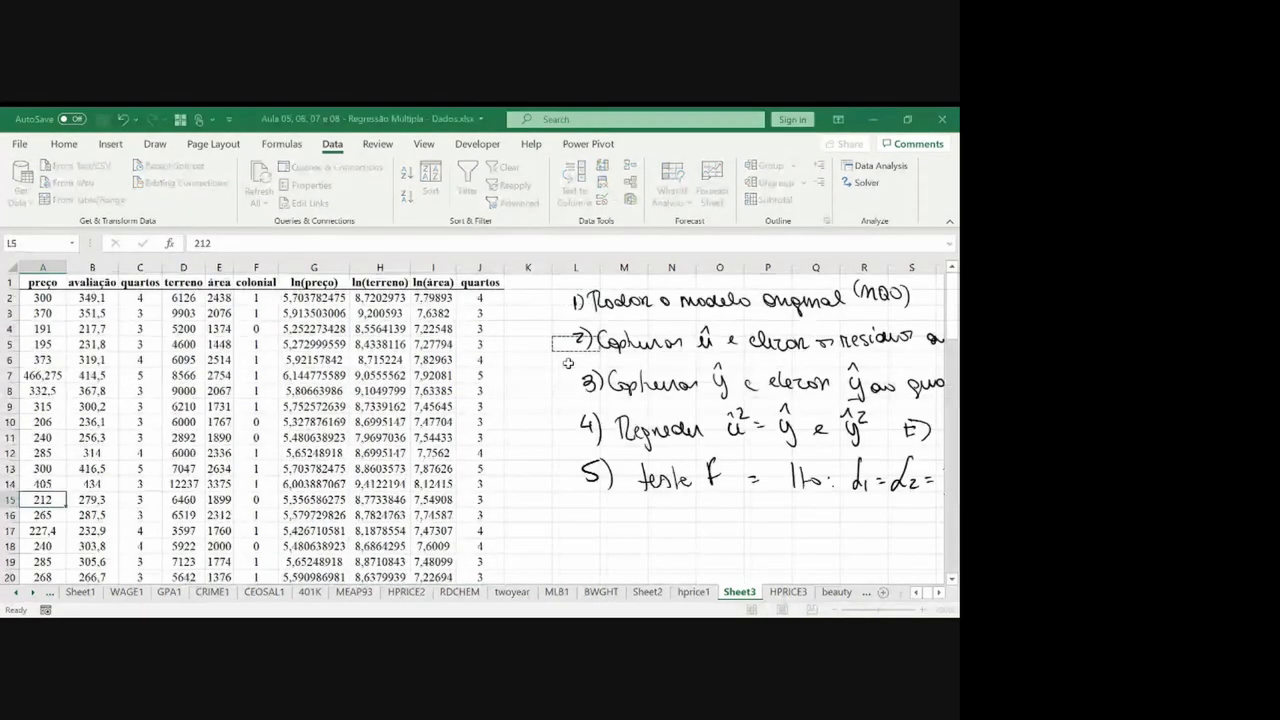
{"action": "key", "text": "Down"}
{"action": "key", "text": "Down"}
{"action": "key", "text": "Down"}
{"action": "key", "text": "Down"}
{"action": "key", "text": "Down"}
{"action": "key", "text": "Down"}
{"action": "key", "text": "Down"}
{"action": "key", "text": "Down"}
{"action": "key", "text": "Down"}
{"action": "key", "text": "Down"}
{"action": "key", "text": "Down"}
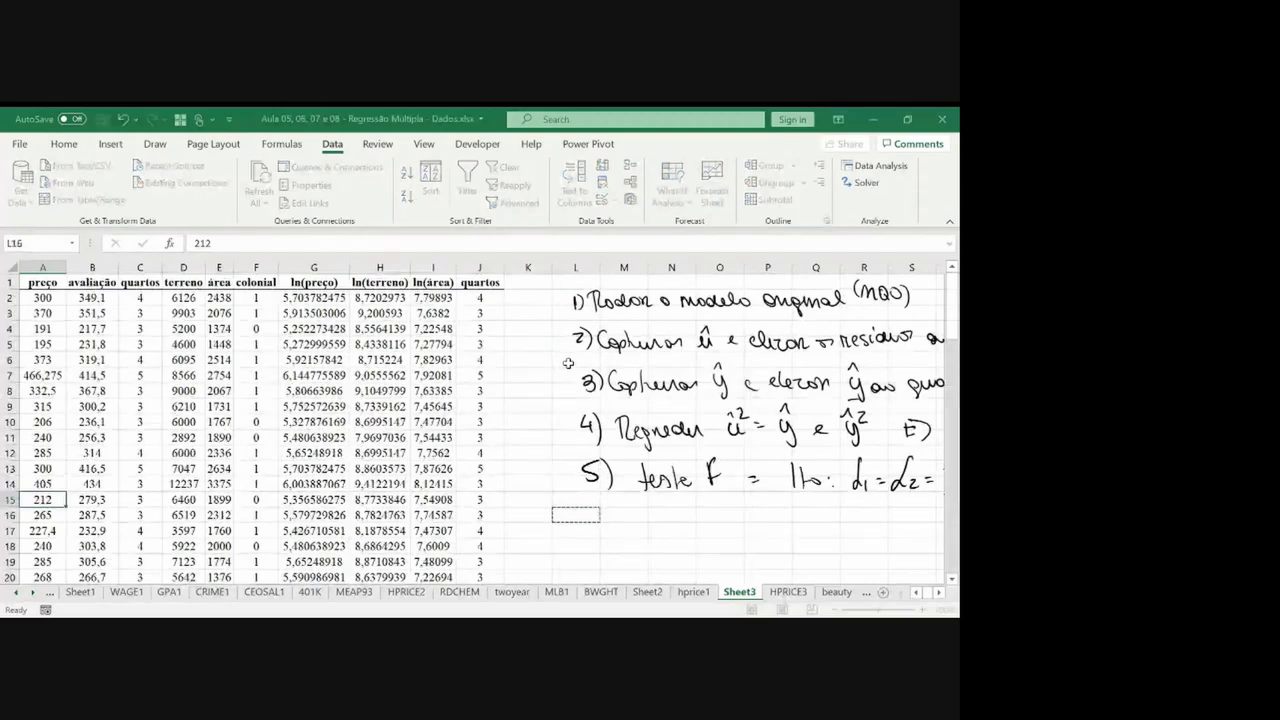
{"action": "key", "text": "ctrl+v"}
{"action": "key", "text": "Down"}
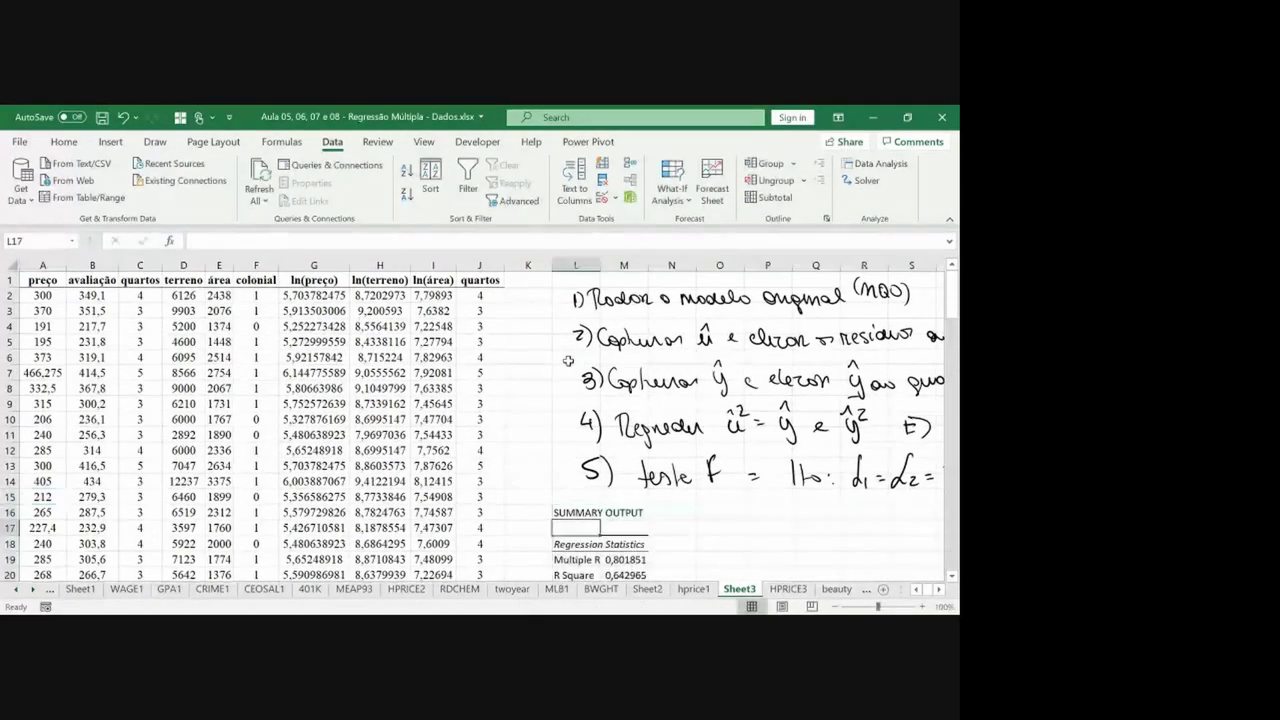
Fit the widths of columns L to N to the regression and residual output.
{"action": "key", "text": "Down"}
{"action": "key", "text": "Down"}
{"action": "key", "text": "Down"}
{"action": "key", "text": "Down"}
{"action": "key", "text": "Down"}
{"action": "key", "text": "Down"}
{"action": "key", "text": "Down"}
{"action": "key", "text": "Down"}
{"action": "key", "text": "Down"}
{"action": "key", "text": "Down"}
{"action": "key", "text": "Down"}
{"action": "key", "text": "Down"}
{"action": "key", "text": "Down"}
{"action": "key", "text": "Down"}
{"action": "key", "text": "Down"}
{"action": "key", "text": "Down"}
{"action": "key", "text": "Down"}
{"action": "key", "text": "Down"}
{"action": "key", "text": "Down"}
{"action": "key", "text": "Down"}
{"action": "key", "text": "Down"}
{"action": "key", "text": "Down"}
{"action": "key", "text": "Down"}
{"action": "key", "text": "Down"}
{"action": "key", "text": "Down"}
{"action": "key", "text": "Down"}
{"action": "key", "text": "Down"}
{"action": "key", "text": "Down"}
{"action": "key", "text": "Down"}
{"action": "key", "text": "Down"}
{"action": "key", "text": "Down"}
{"action": "key", "text": "Down"}
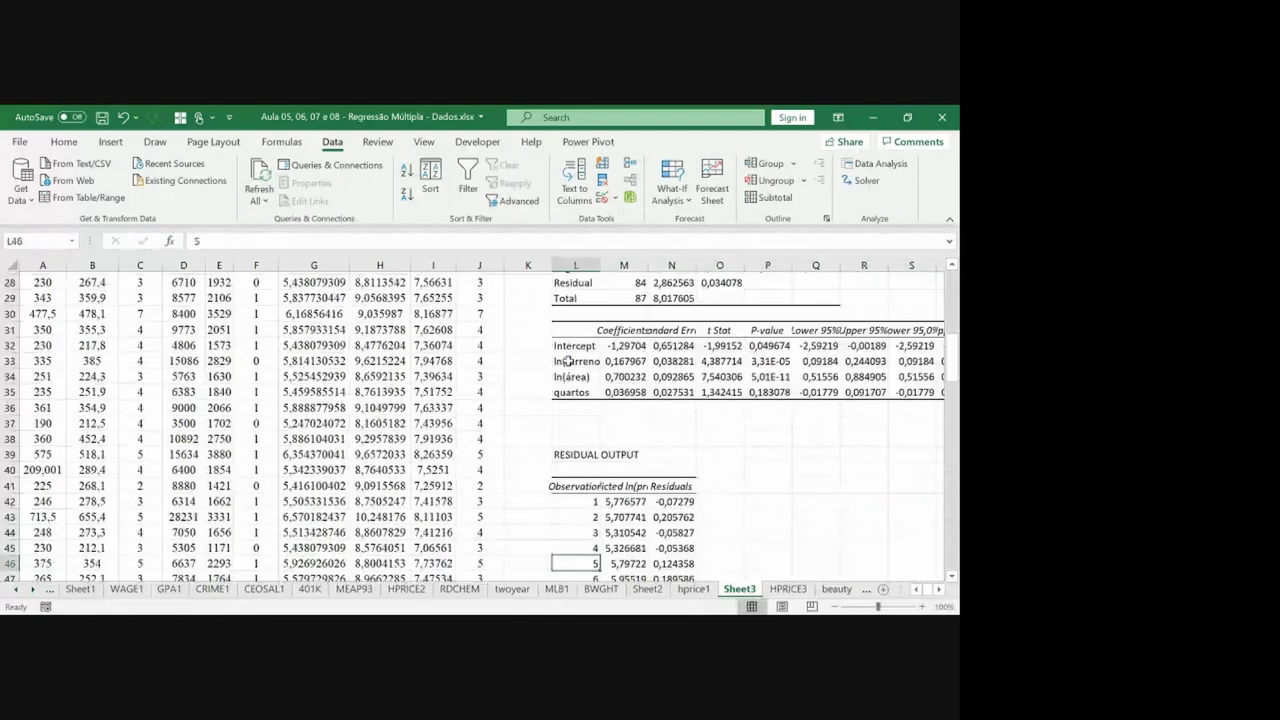
{"action": "left_click_drag", "start_coordinate": [576, 265], "coordinate": [668, 265]}
{"action": "double_click", "coordinate": [647, 263]}
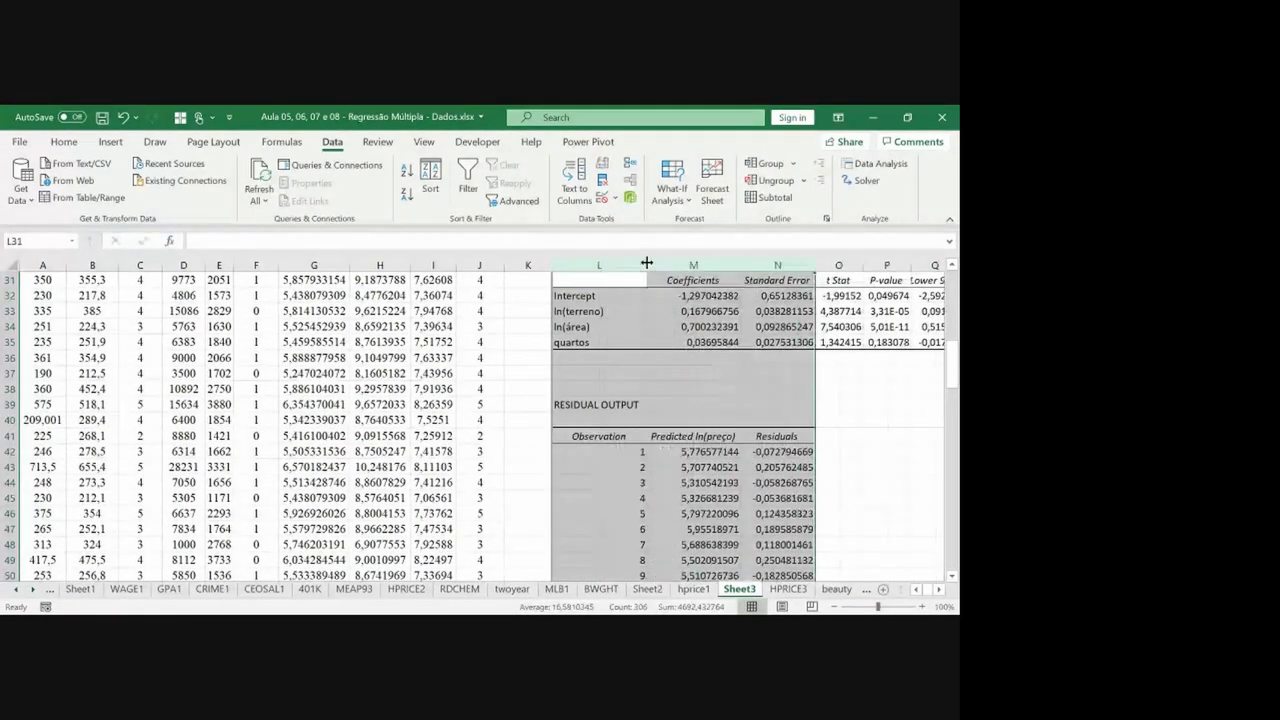
Handwrite ŷ above the Predicted ln(preço) column and u = (yᵢ − ŷᵢ) above the Residuals column.
{"action": "left_click", "coordinate": [724, 452]}
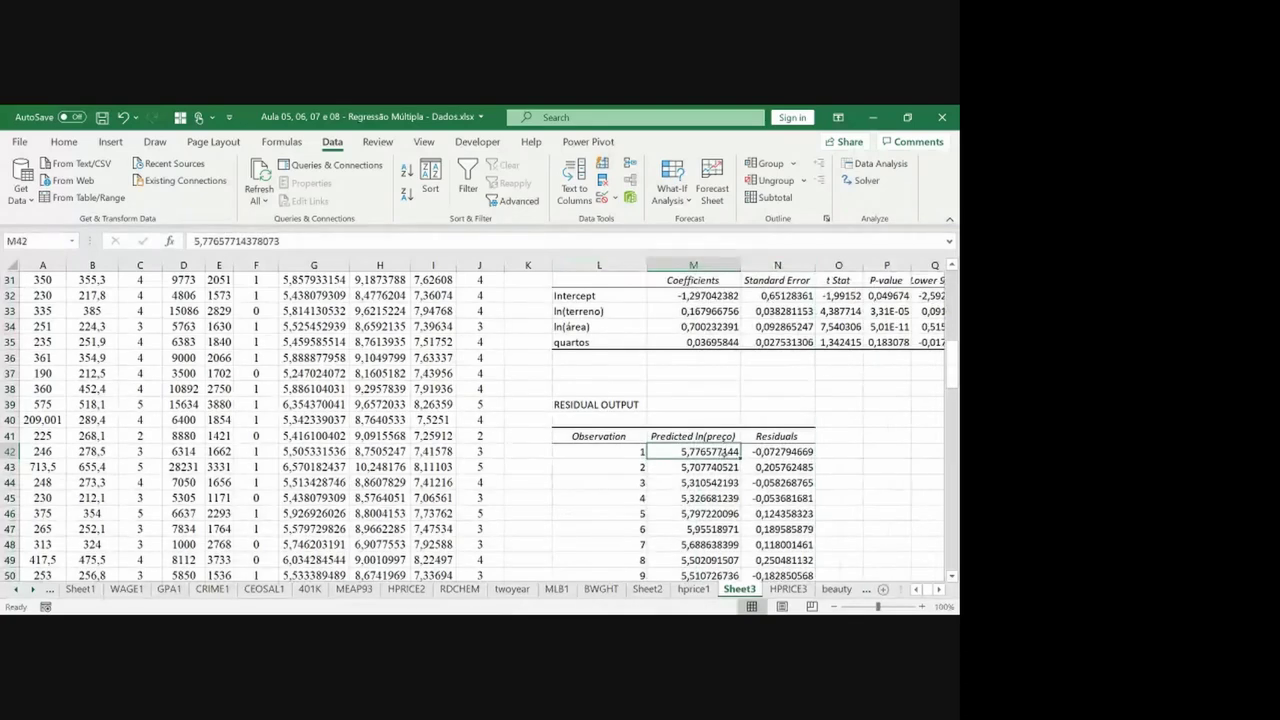
{"action": "mouse_move", "coordinate": [683, 405]}
{"action": "left_mouse_down"}
{"action": "mouse_move", "coordinate": [689, 429]}
{"action": "mouse_move", "coordinate": [690, 397]}
{"action": "left_mouse_up"}
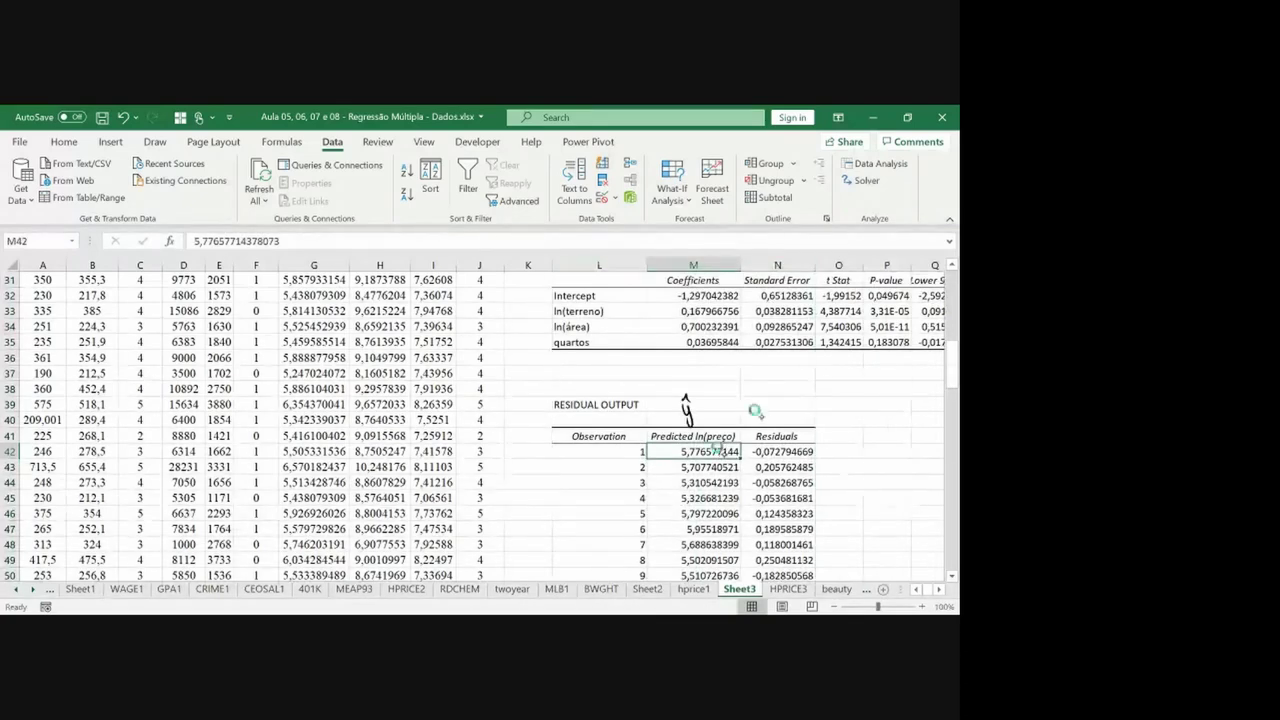
{"action": "left_click_drag", "start_coordinate": [766, 411], "coordinate": [804, 418]}
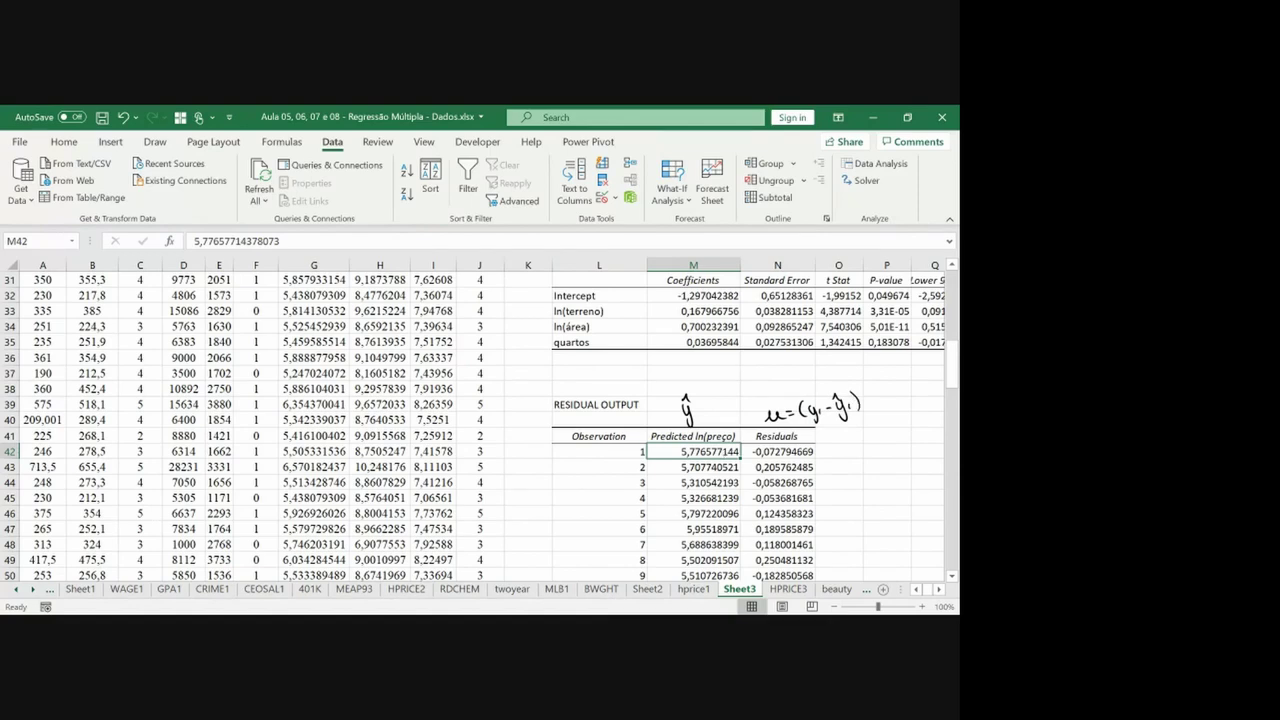
Insert five blank columns at column K, between the data and the regression output.
{"action": "left_click", "coordinate": [533, 365]}
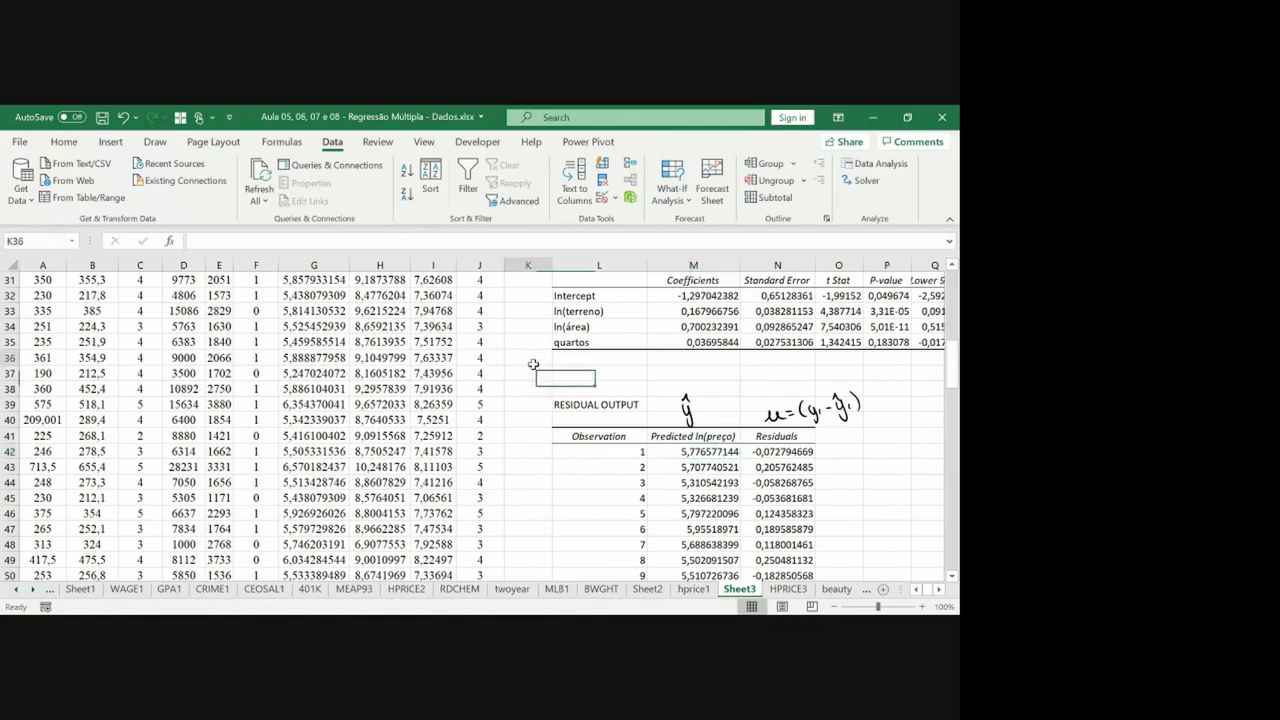
{"action": "key", "text": "ctrl+Up"}
{"action": "left_click", "coordinate": [529, 262]}
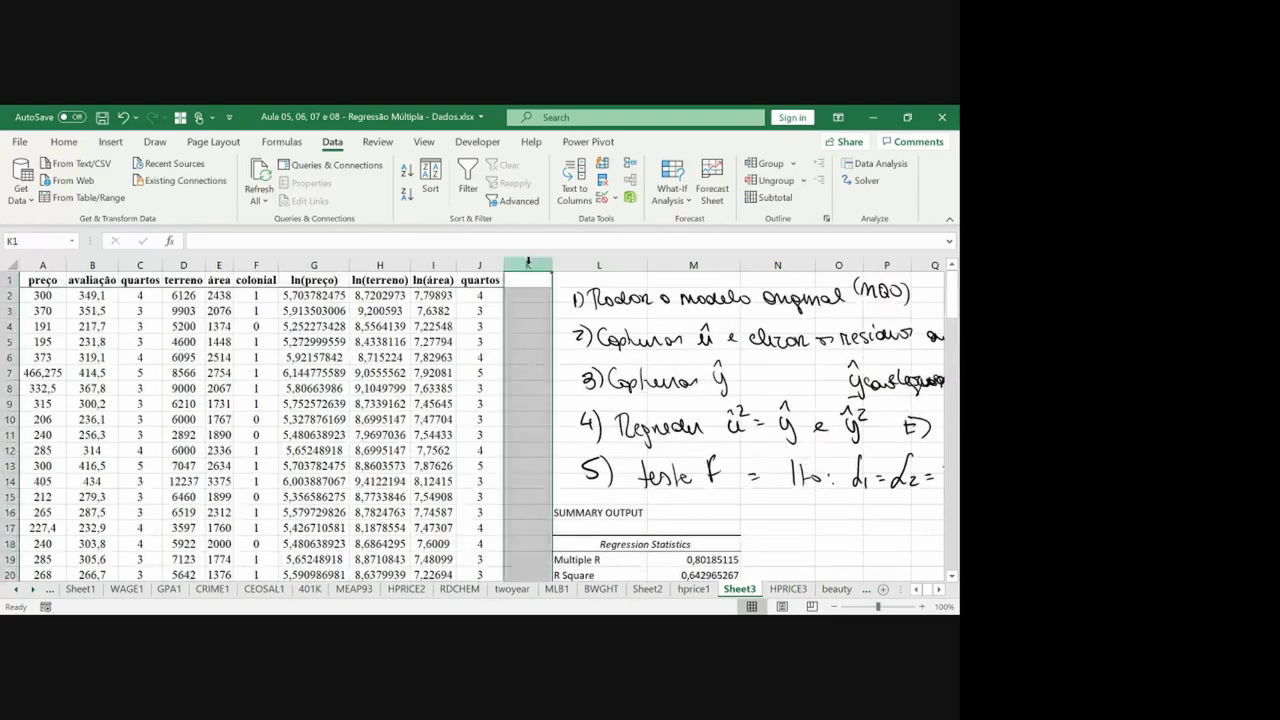
{"action": "key", "text": "ctrl+shift+plus"}
{"action": "key", "text": "ctrl+shift+plus"}
{"action": "key", "text": "ctrl+shift+plus"}
{"action": "key", "text": "ctrl+shift+plus"}
{"action": "key", "text": "ctrl+shift+plus"}
Copy the quartos column from J into column K and rename the K1 header as y^.
{"action": "key", "text": "Left"}
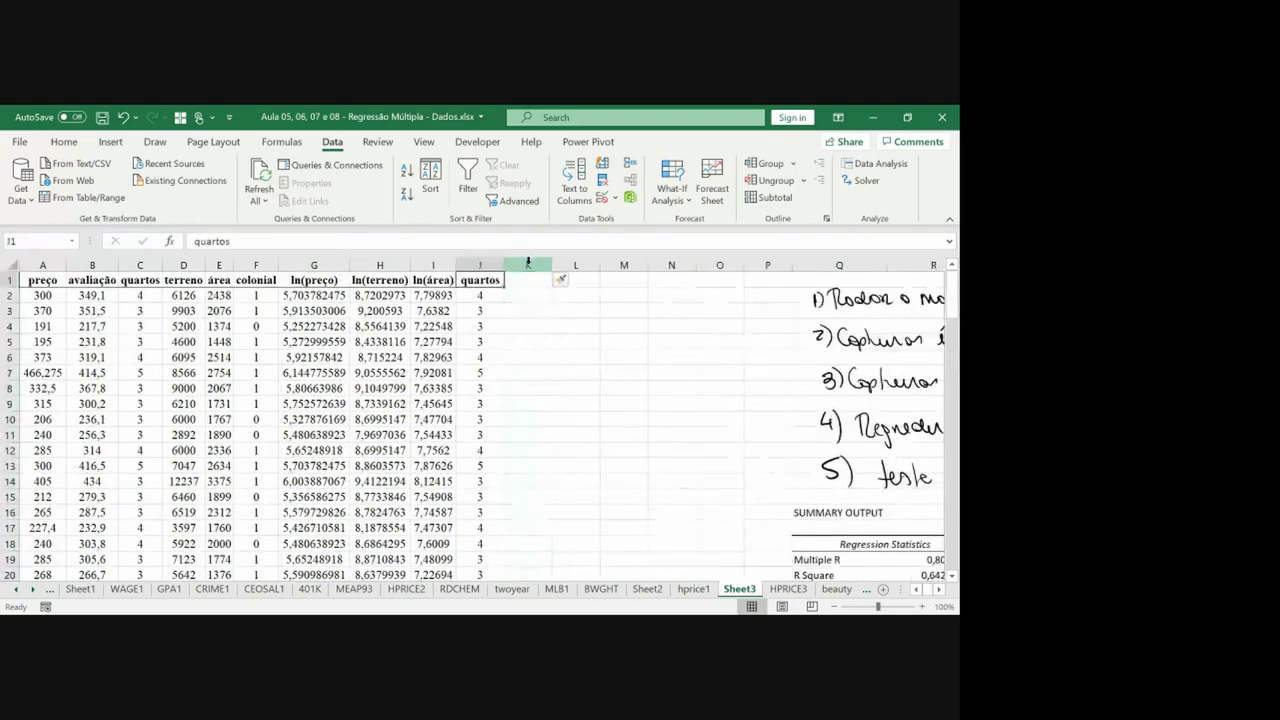
{"action": "key", "text": "ctrl+shift+Down"}
{"action": "key", "text": "ctrl+c"}
{"action": "key", "text": "Right"}
{"action": "key", "text": "ctrl+Up"}
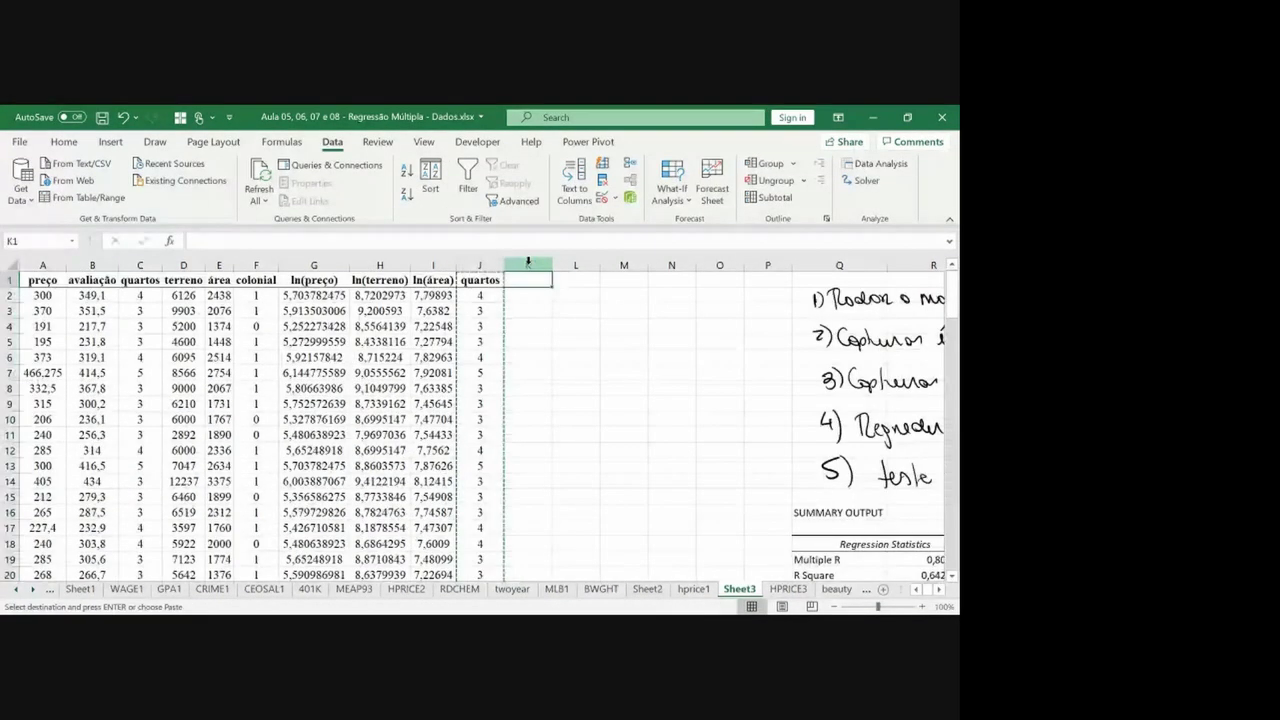
{"action": "key", "text": "ctrl+v"}
{"action": "type", "text": "y^"}
{"action": "key", "text": "Return"}
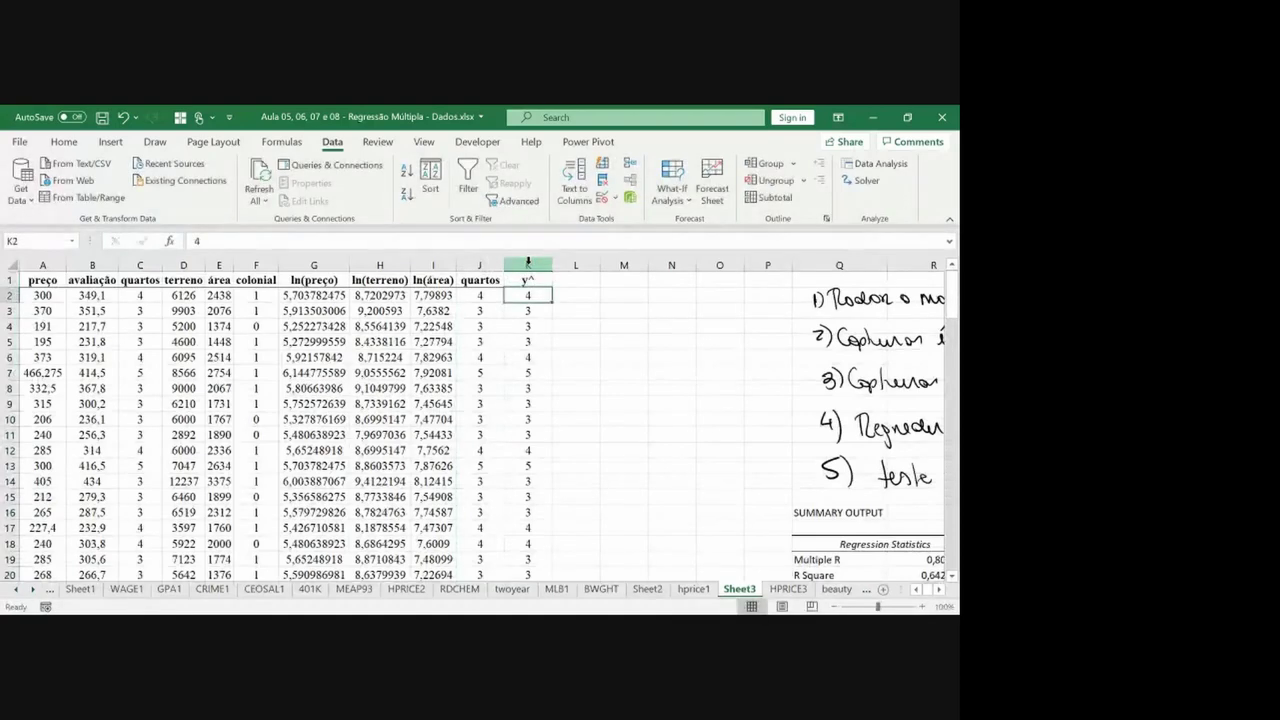
Enter the header y^2 in L1 and the formula =K2^2 in L2.
{"action": "key", "text": "Up"}
{"action": "key", "text": "Right"}
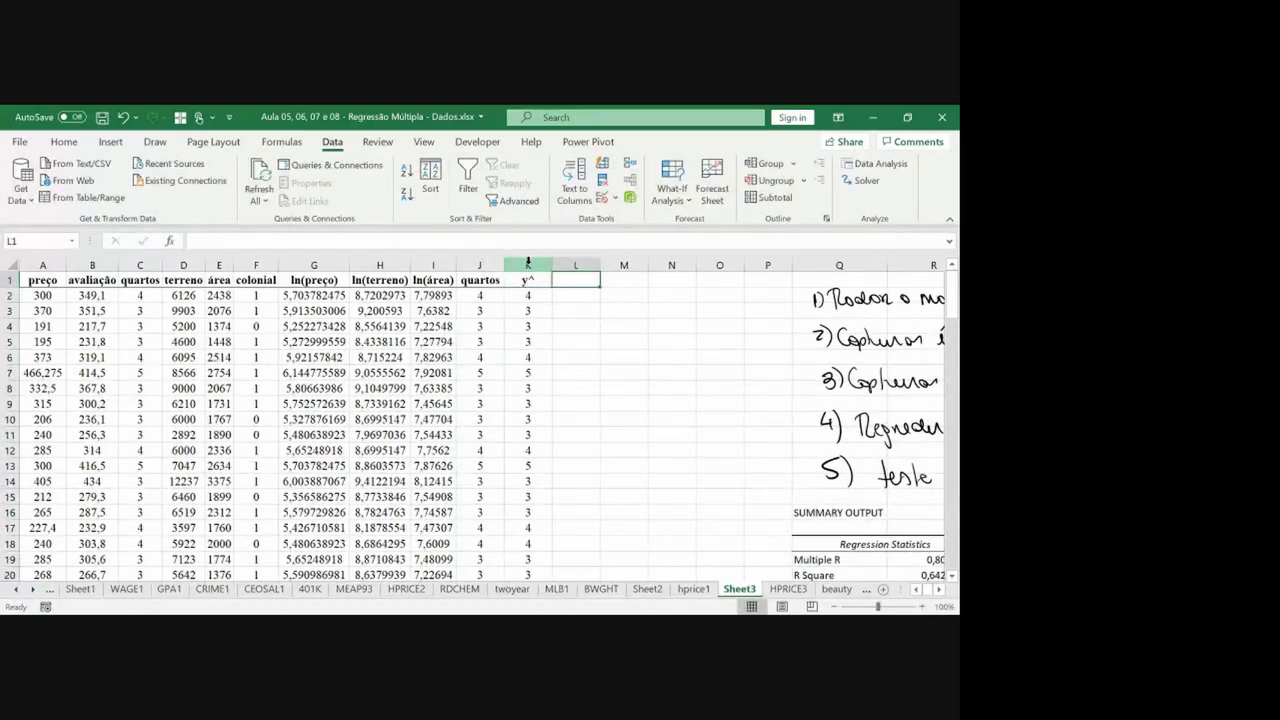
{"action": "type", "text": "Y6"}
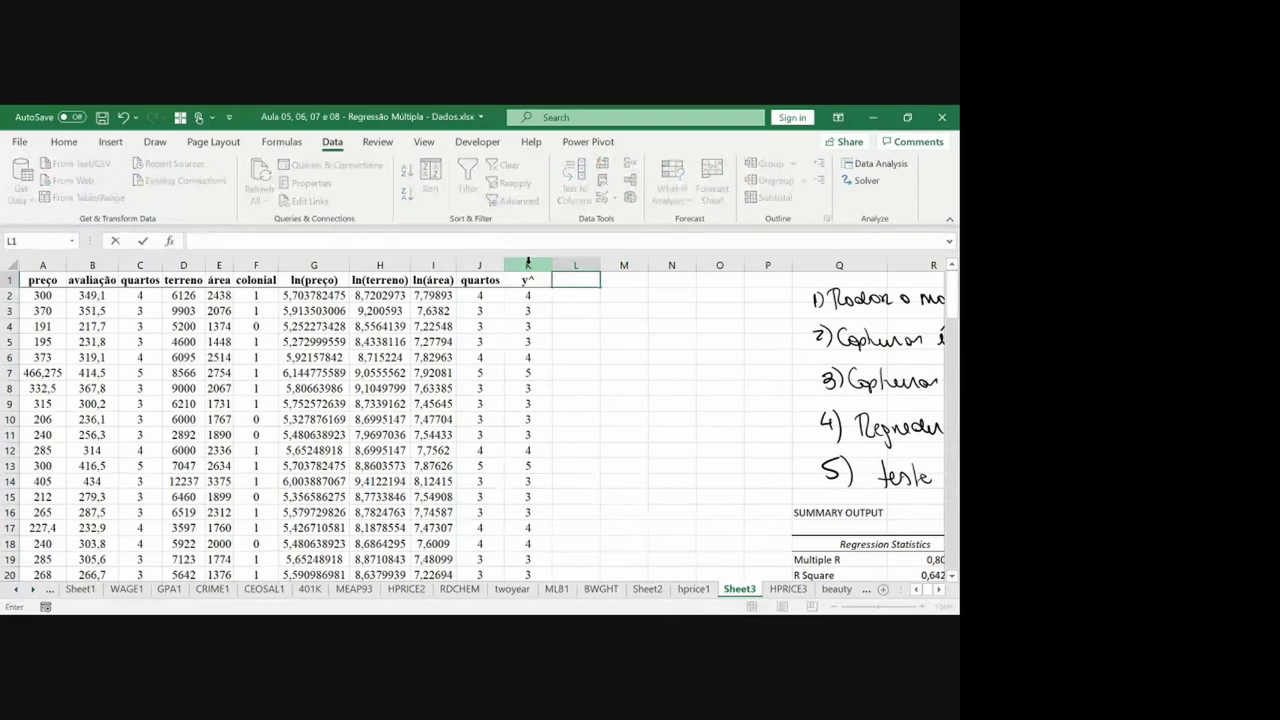
{"action": "type", "text": "y^2"}
{"action": "key", "text": "Return"}
{"action": "type", "text": "="}
{"action": "key", "text": "Left"}
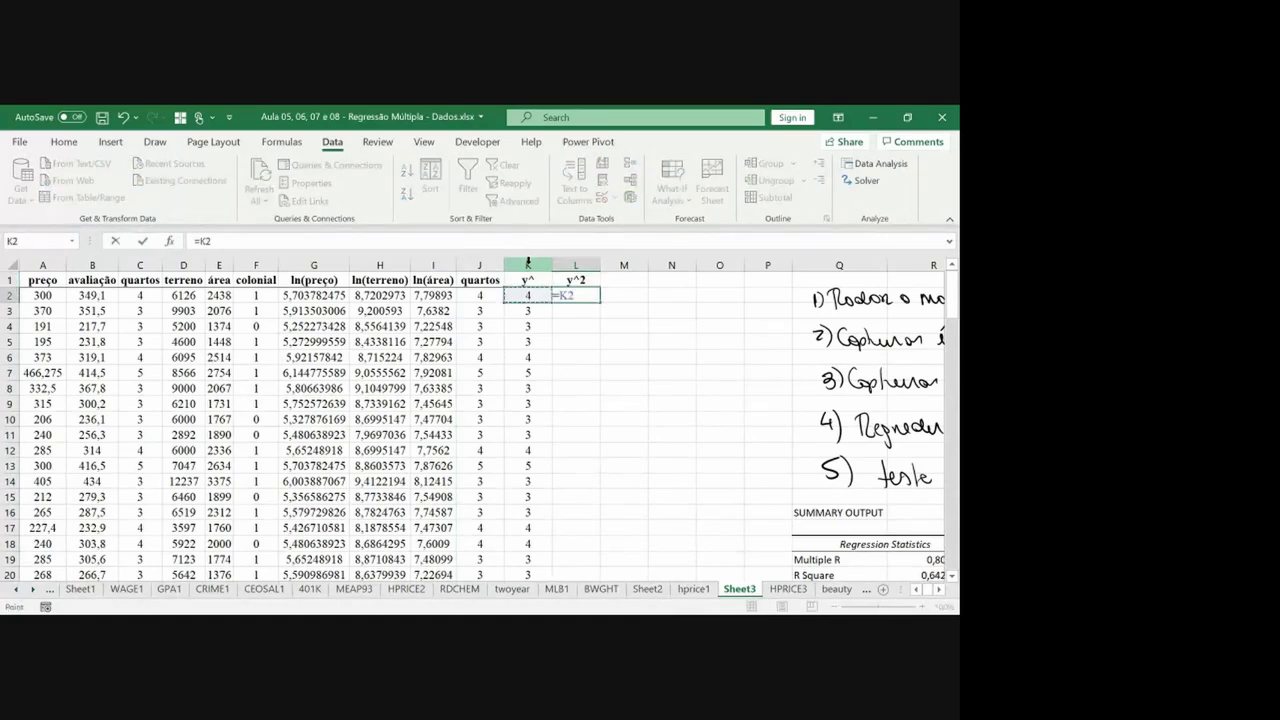
{"action": "type", "text": "^2"}
{"action": "key", "text": "Return"}
Clear the copied quartos values beneath the y^ header in column K.
{"action": "key", "text": "Up"}
{"action": "key", "text": "Left"}
{"action": "key", "text": "ctrl+shift+Down"}
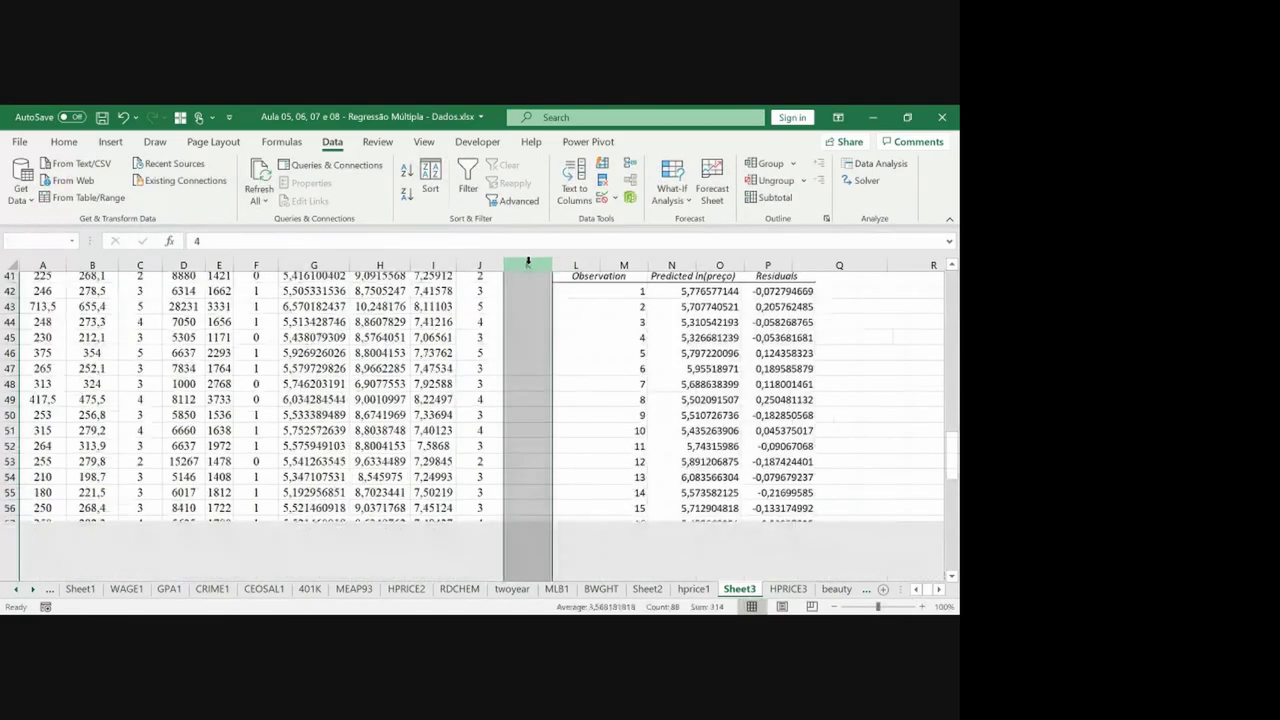
{"action": "key", "text": "Delete"}
{"action": "scroll", "coordinate": [528, 262], "scroll_direction": "up", "scroll_amount": 20}
Apply the y^ header's formatting to the neighbouring header cells and enter the header u in M1.
{"action": "key", "text": "Right"}
{"action": "key", "text": "Up"}
{"action": "key", "text": "ctrl+c"}
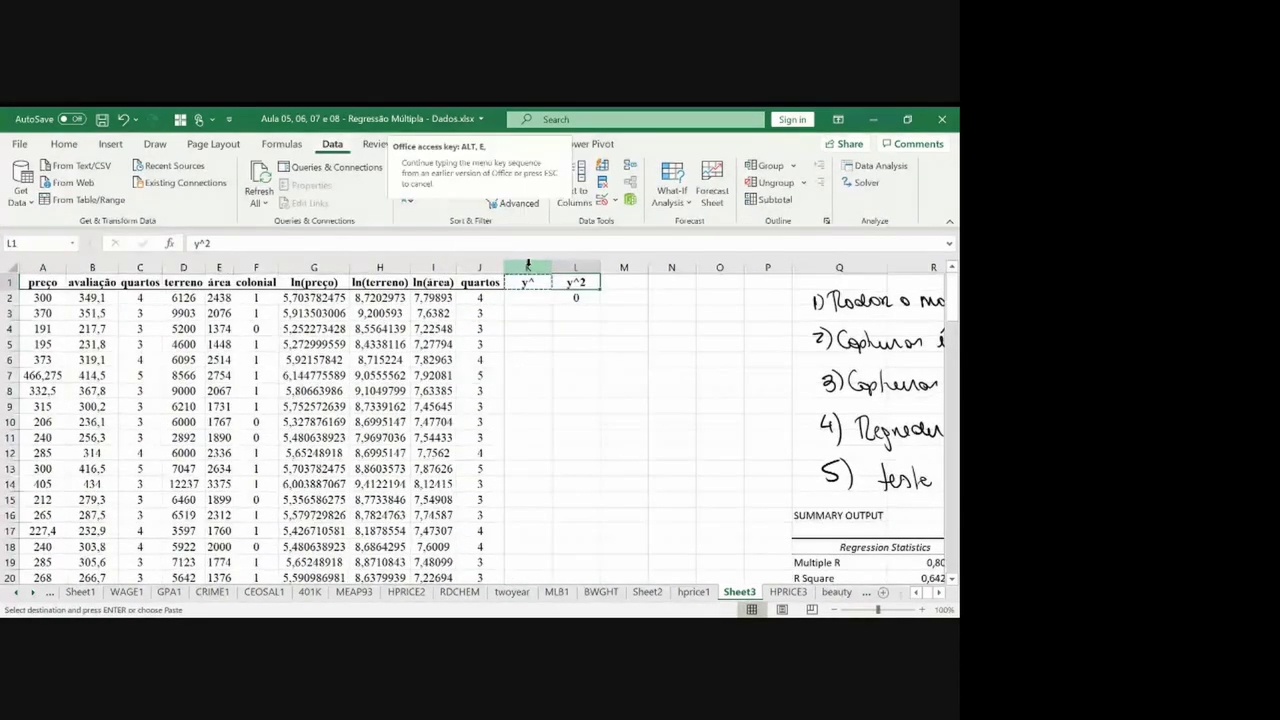
{"action": "key", "text": "ctrl+alt+v"}
{"action": "key", "text": "Escape"}
{"action": "key", "text": "Right"}
{"action": "type", "text": "u"}
{"action": "key", "text": "Return"}
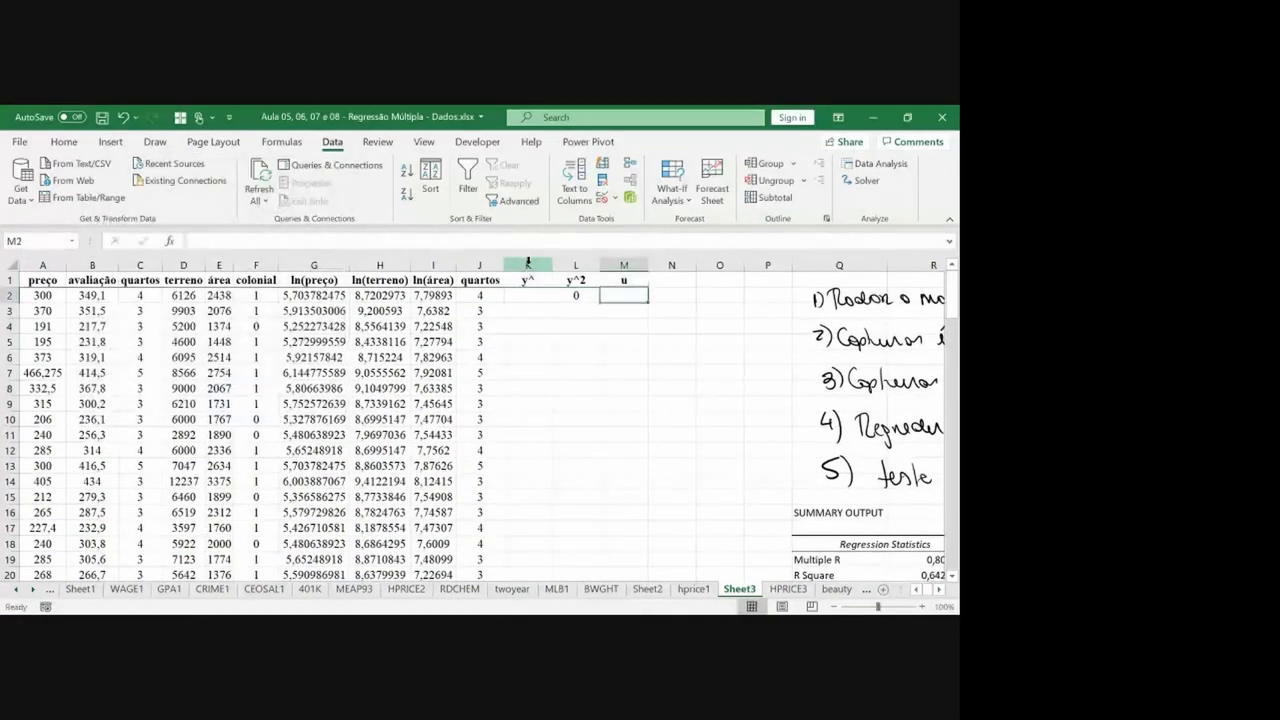
Copy the y^2 header into N1 and rename it u^2.
{"action": "key", "text": "Up"}
{"action": "key", "text": "Left"}
{"action": "key", "text": "ctrl+c"}
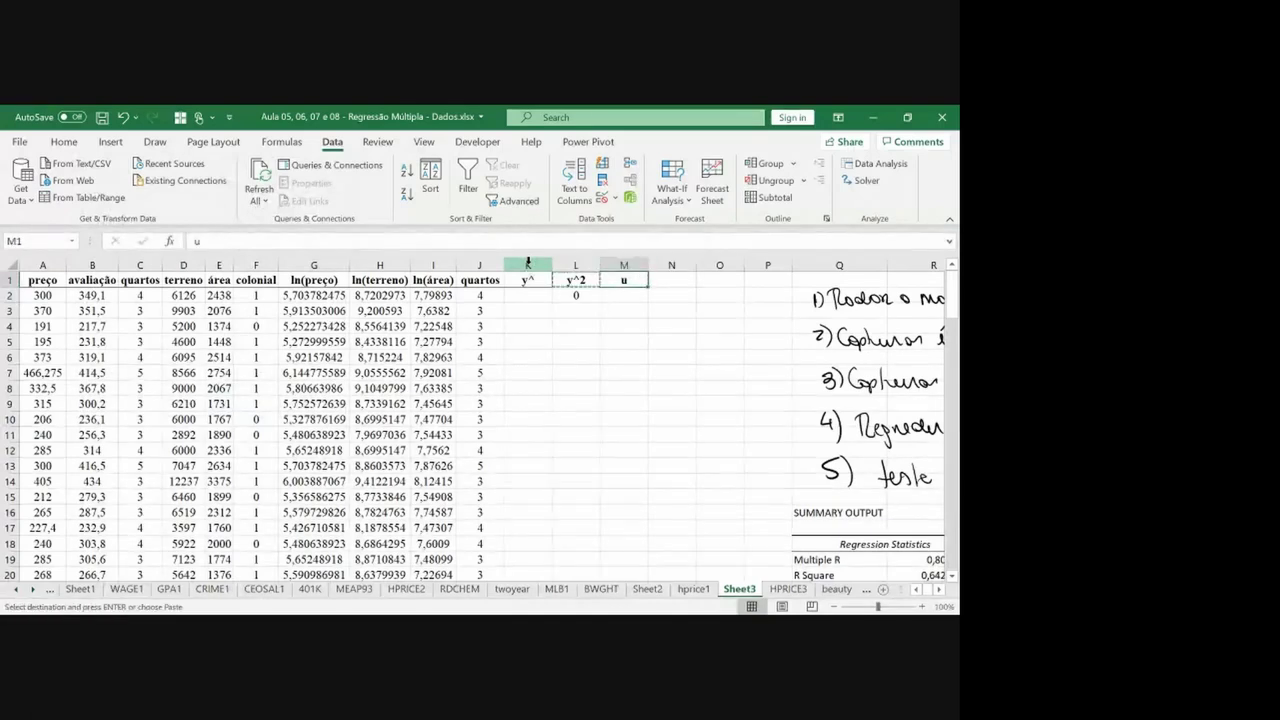
{"action": "key", "text": "Right"}
{"action": "key", "text": "ctrl+v"}
{"action": "key", "text": "ctrl+z"}
{"action": "key", "text": "Right"}
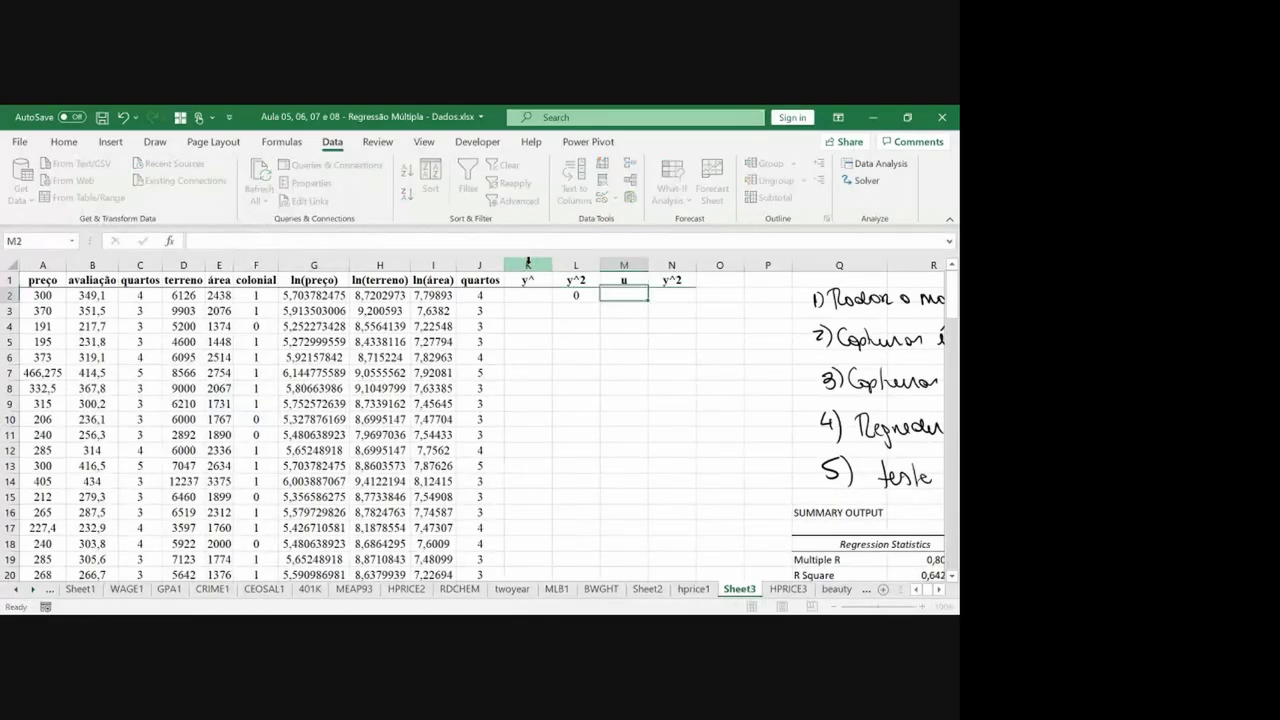
{"action": "key", "text": "Return"}
{"action": "type", "text": "u^"}
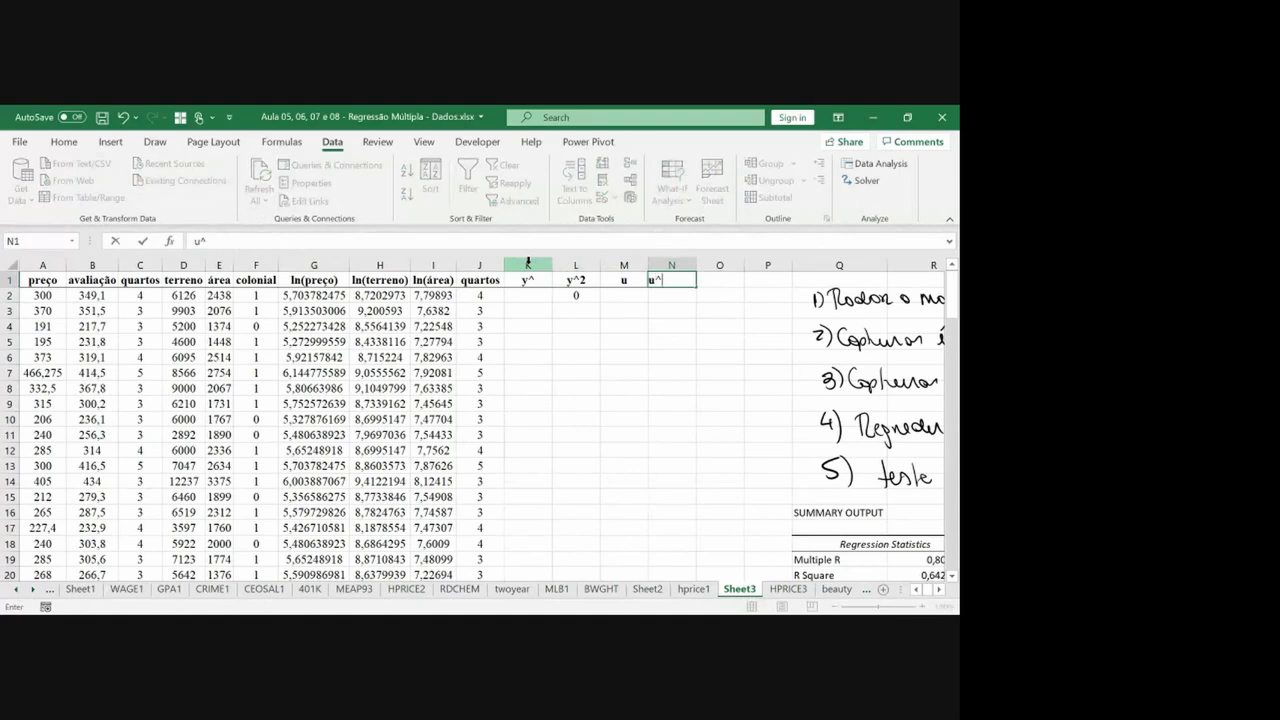
{"action": "type", "text": "2"}
{"action": "key", "text": "Return"}
Enter the formula =M2^2 in N2 beneath the u^2 header.
{"action": "key", "text": "Left"}
{"action": "key", "text": "Left"}
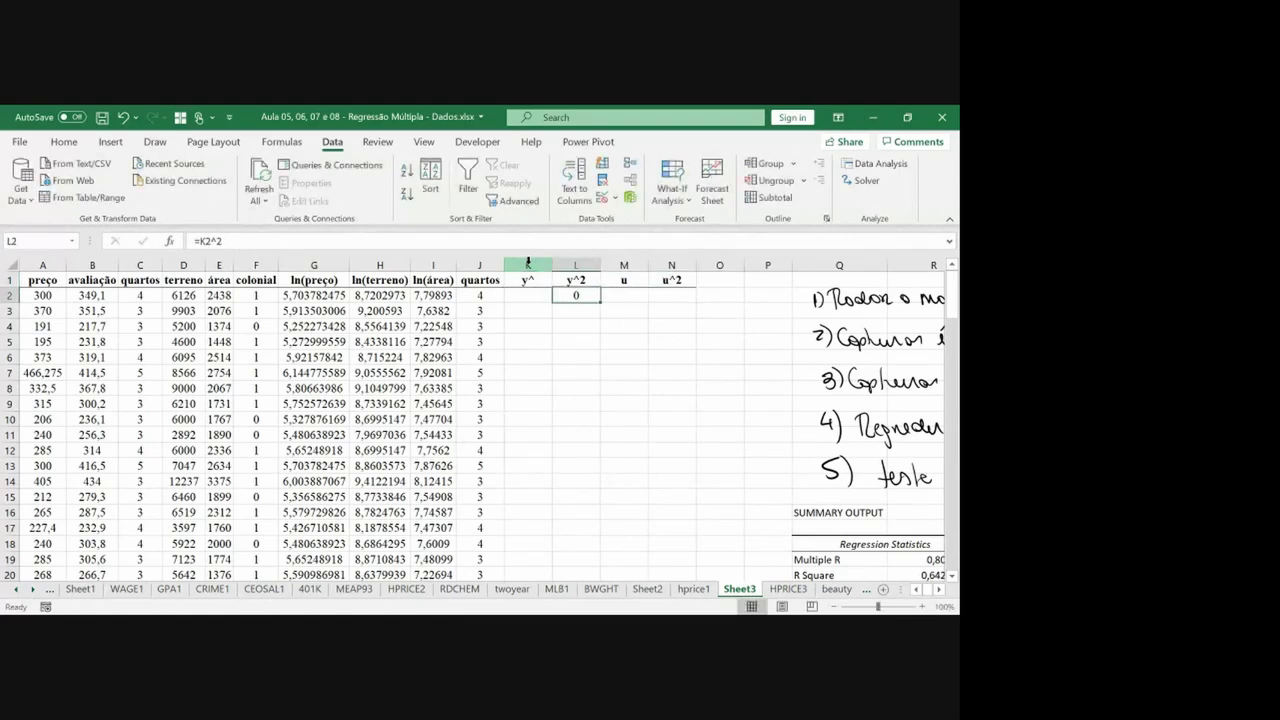
{"action": "key", "text": "Right"}
{"action": "key", "text": "Right"}
{"action": "type", "text": "="}
{"action": "key", "text": "Left"}
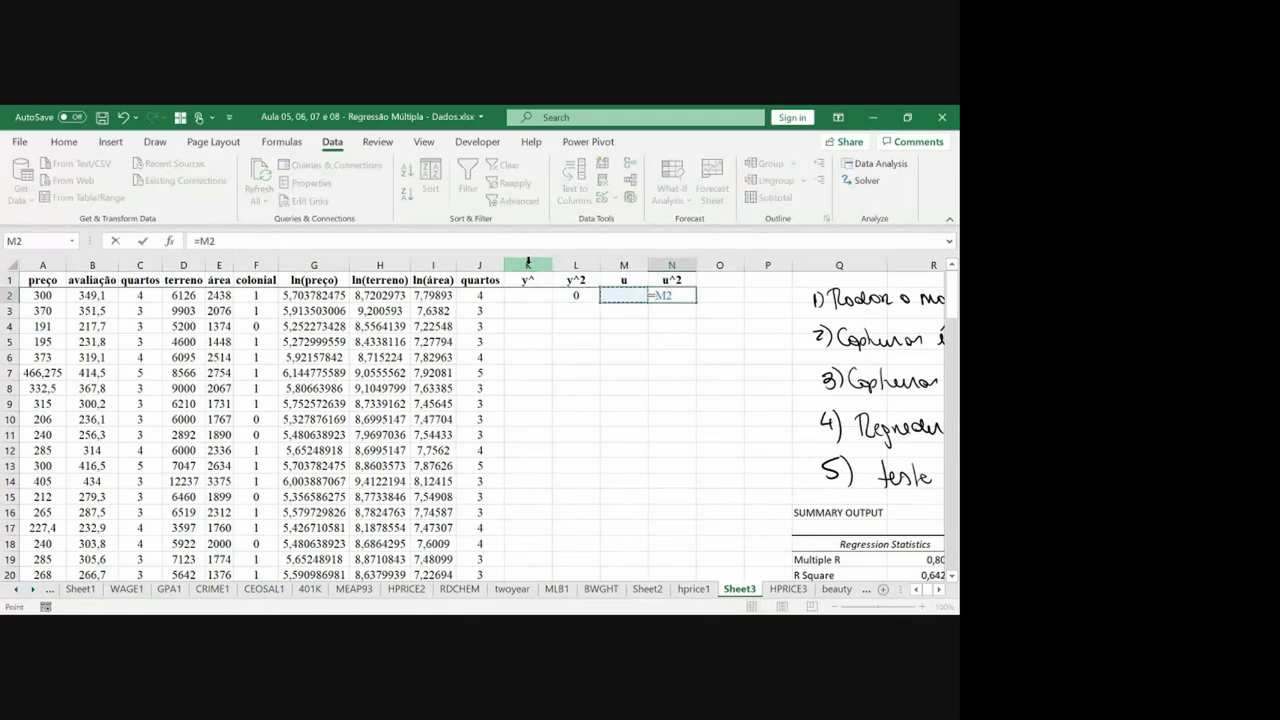
{"action": "type", "text": "^2"}
{"action": "key", "text": "Return"}
{"action": "key", "text": "Up"}
Copy the Predicted ln(preço) values from the residual output and paste them as values beneath the y^ header, starting at K2.
{"action": "key", "text": "Left"}
{"action": "key", "text": "Left"}
{"action": "key", "text": "Left"}
{"action": "key", "text": "Left"}
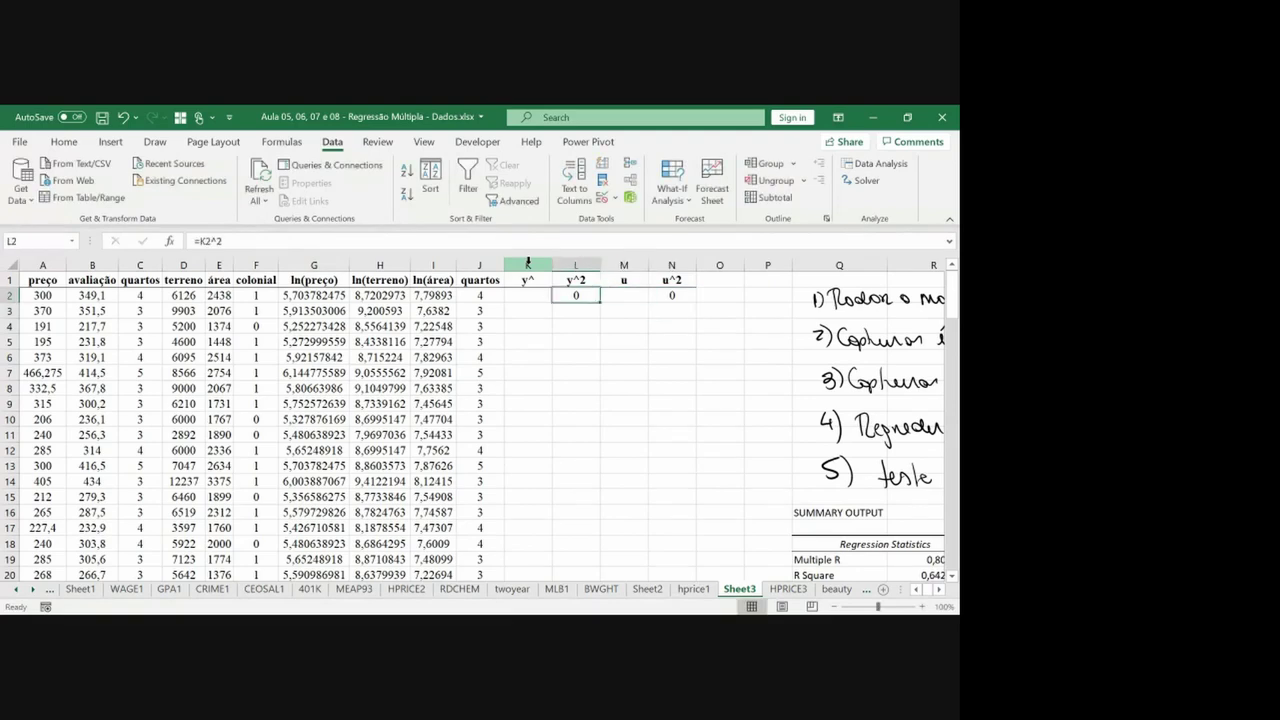
{"action": "key", "text": "ctrl+Down"}
{"action": "key", "text": "Right"}
{"action": "key", "text": "Right"}
{"action": "key", "text": "Right"}
{"action": "key", "text": "Right"}
{"action": "key", "text": "Right"}
{"action": "key", "text": "Right"}
{"action": "key", "text": "Right"}
{"action": "key", "text": "Right"}
{"action": "key", "text": "Right"}
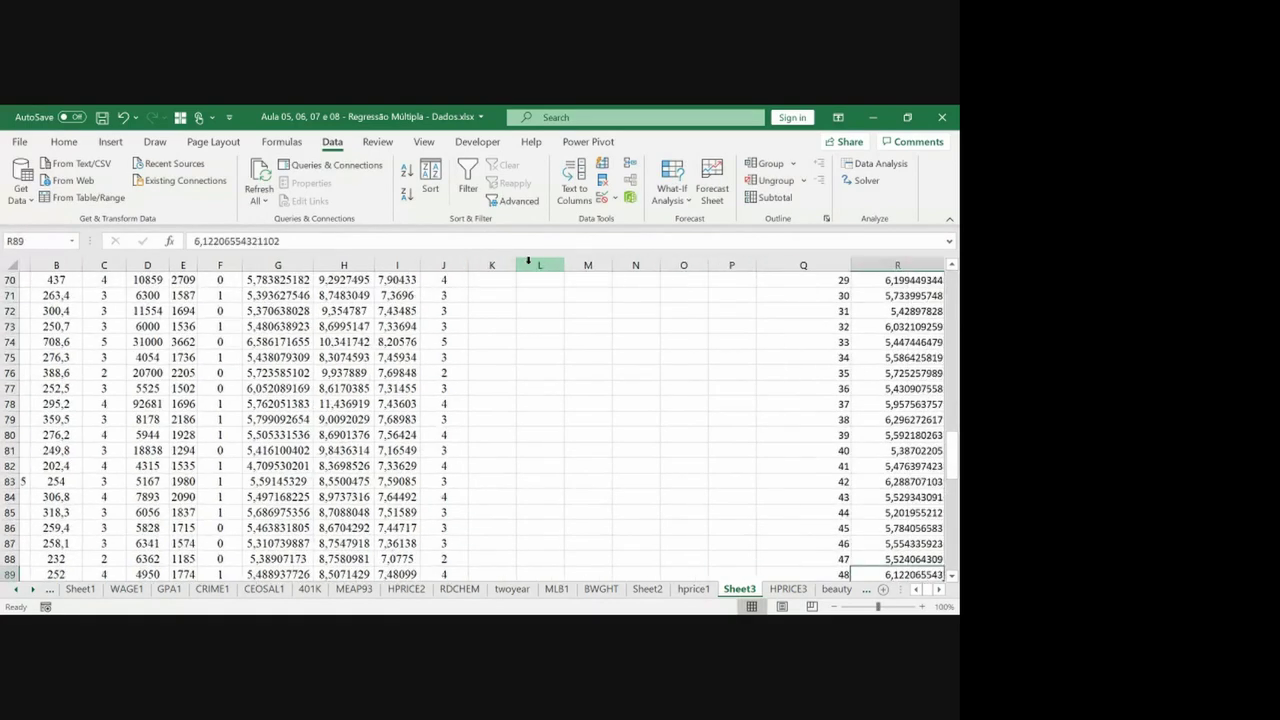
{"action": "key", "text": "ctrl+Up"}
{"action": "key", "text": "Down"}
{"action": "key", "text": "Left"}
{"action": "key", "text": "Up"}
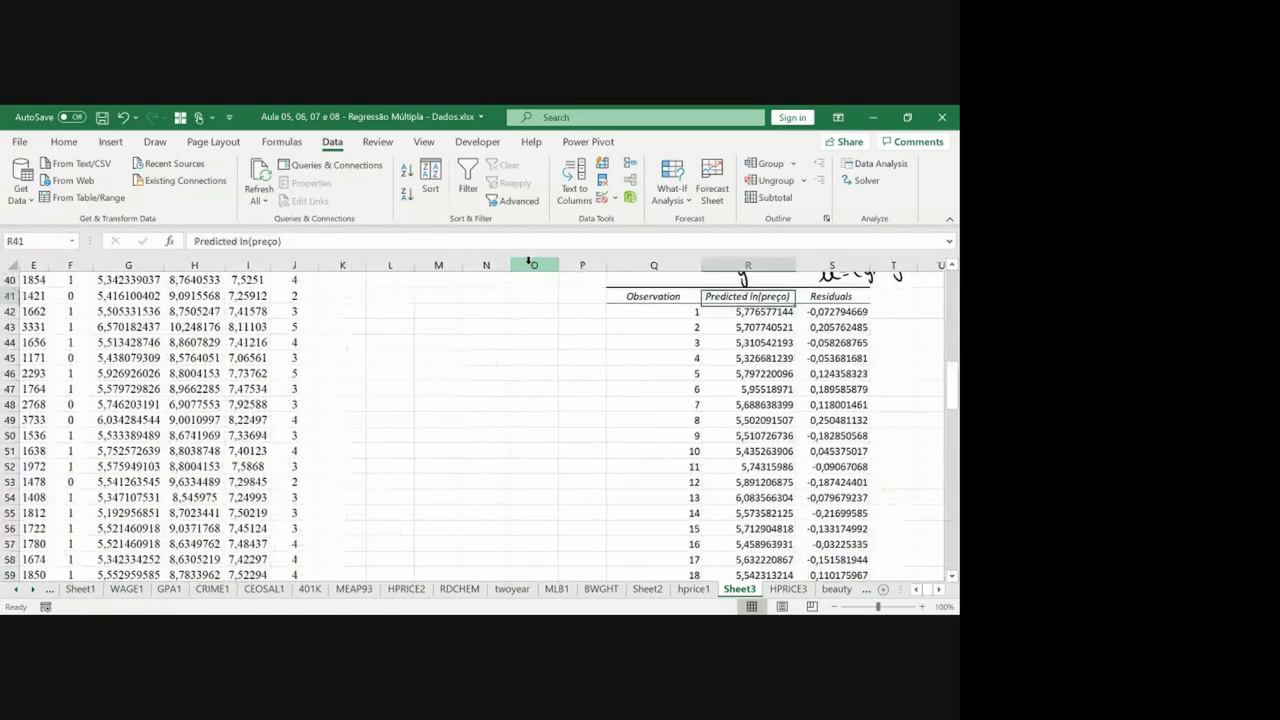
{"action": "key", "text": "Down"}
{"action": "key", "text": "Up"}
{"action": "key", "text": "ctrl+shift+Down"}
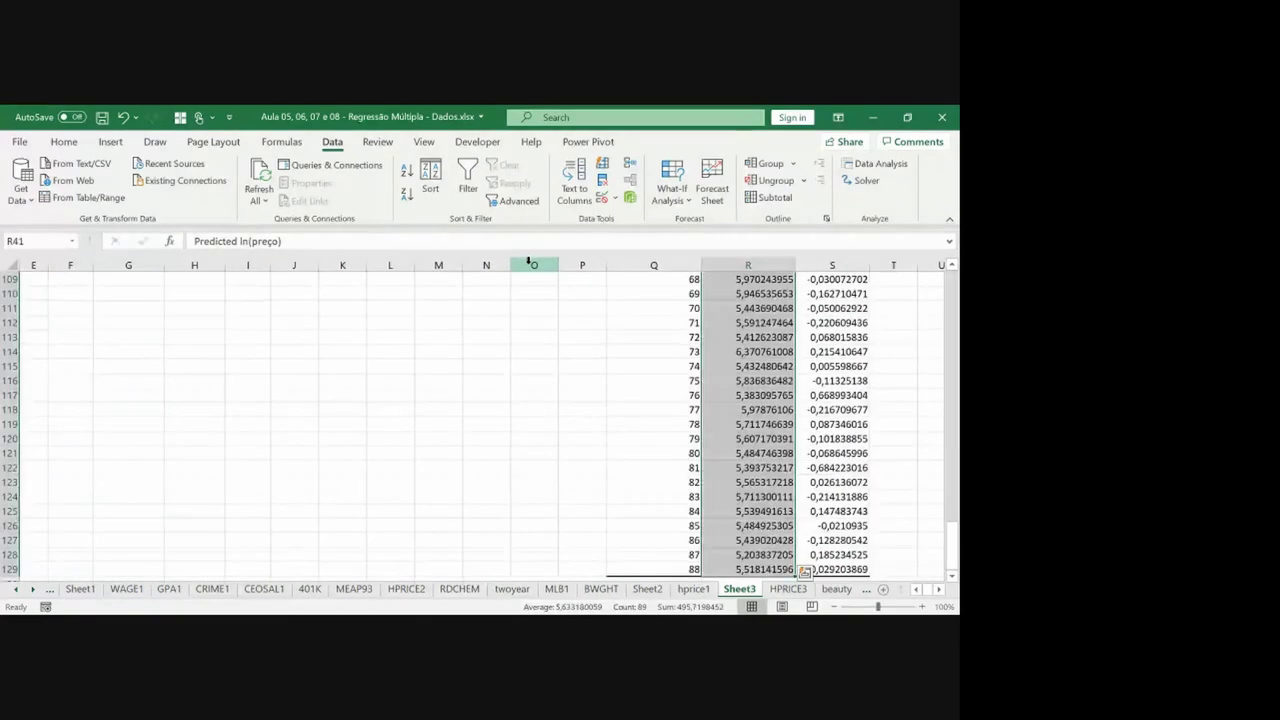
{"action": "key", "text": "Down"}
{"action": "key", "text": "ctrl+shift+Down"}
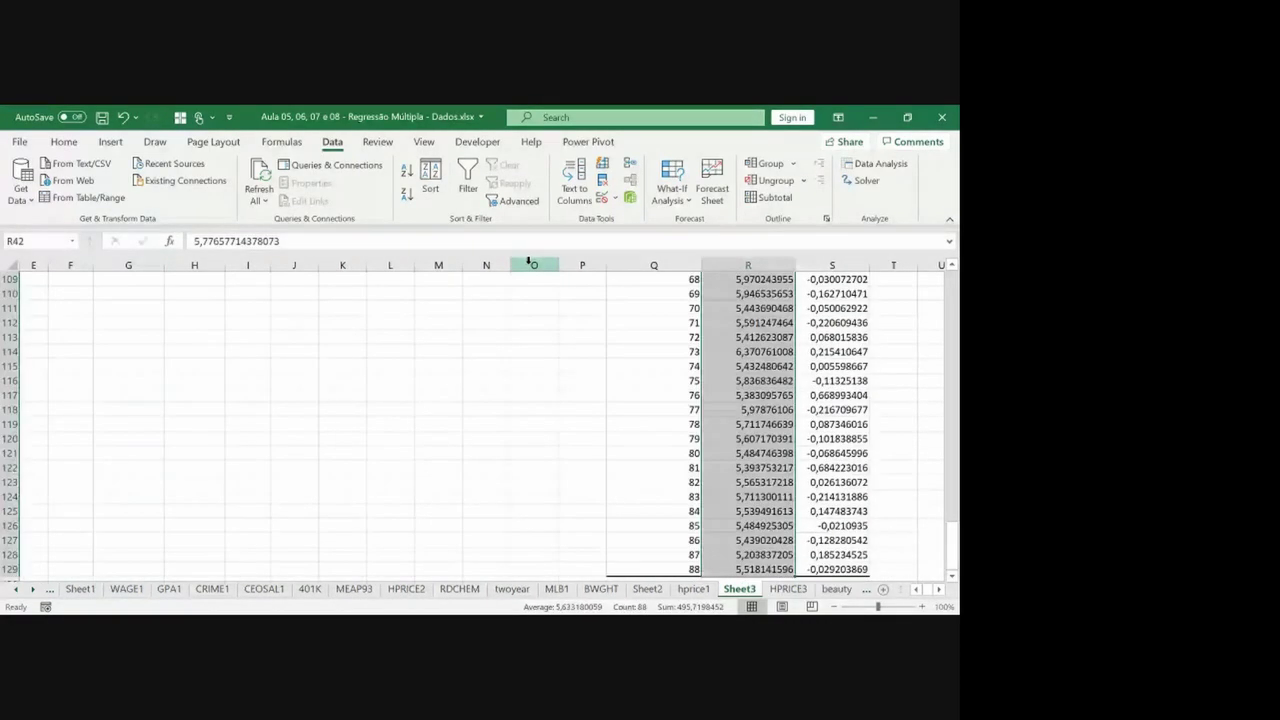
{"action": "key", "text": "ctrl+c"}
{"action": "key", "text": "Up"}
{"action": "key", "text": "Up"}
{"action": "key", "text": "Up"}
{"action": "key", "text": "Up"}
{"action": "key", "text": "Up"}
{"action": "key", "text": "Up"}
{"action": "key", "text": "Up"}
{"action": "key", "text": "Up"}
{"action": "key", "text": "Up"}
{"action": "key", "text": "Up"}
{"action": "key", "text": "Up"}
{"action": "key", "text": "Up"}
{"action": "key", "text": "Up"}
{"action": "key", "text": "Up"}
{"action": "key", "text": "Up"}
{"action": "key", "text": "Up"}
{"action": "key", "text": "Up"}
{"action": "key", "text": "Up"}
{"action": "key", "text": "Up"}
{"action": "key", "text": "Up"}
{"action": "key", "text": "Left"}
{"action": "key", "text": "Left"}
{"action": "key", "text": "Left"}
{"action": "key", "text": "Left"}
{"action": "key", "text": "Left"}
{"action": "key", "text": "Left"}
{"action": "key", "text": "Left"}
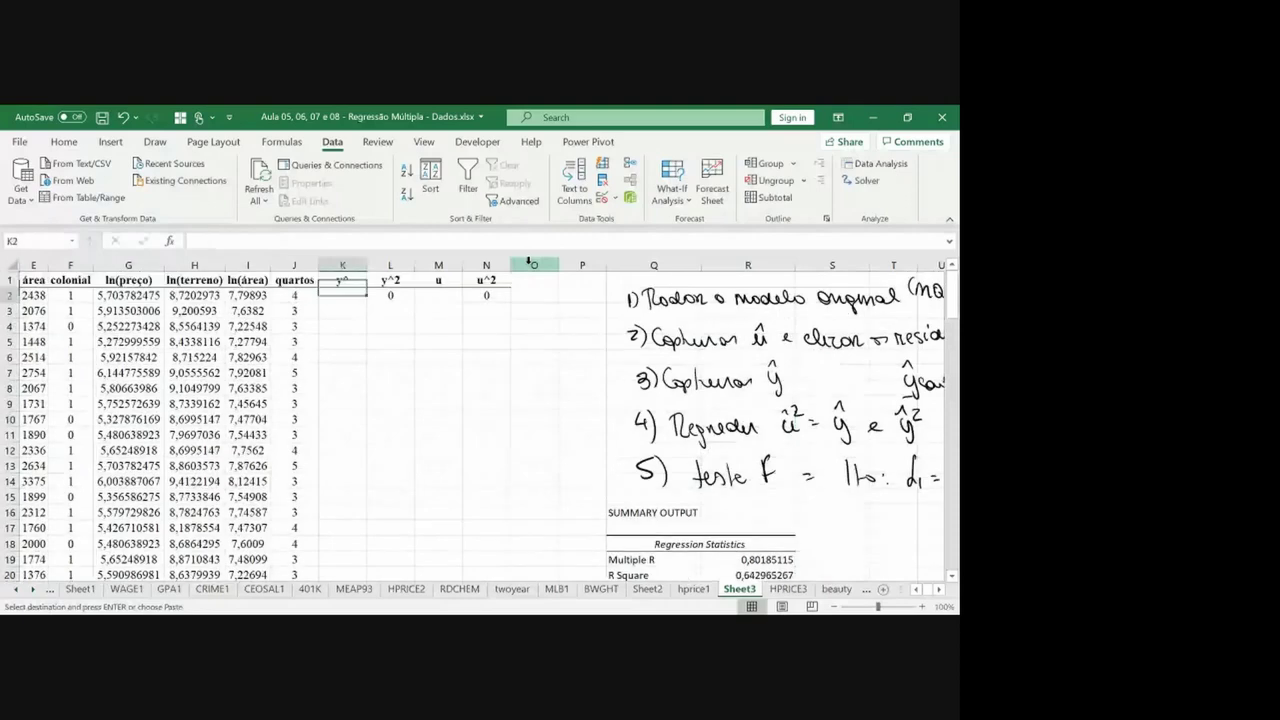
{"action": "key", "text": "ctrl+alt+v"}
{"action": "key", "text": "v"}
{"action": "key", "text": "Return"}
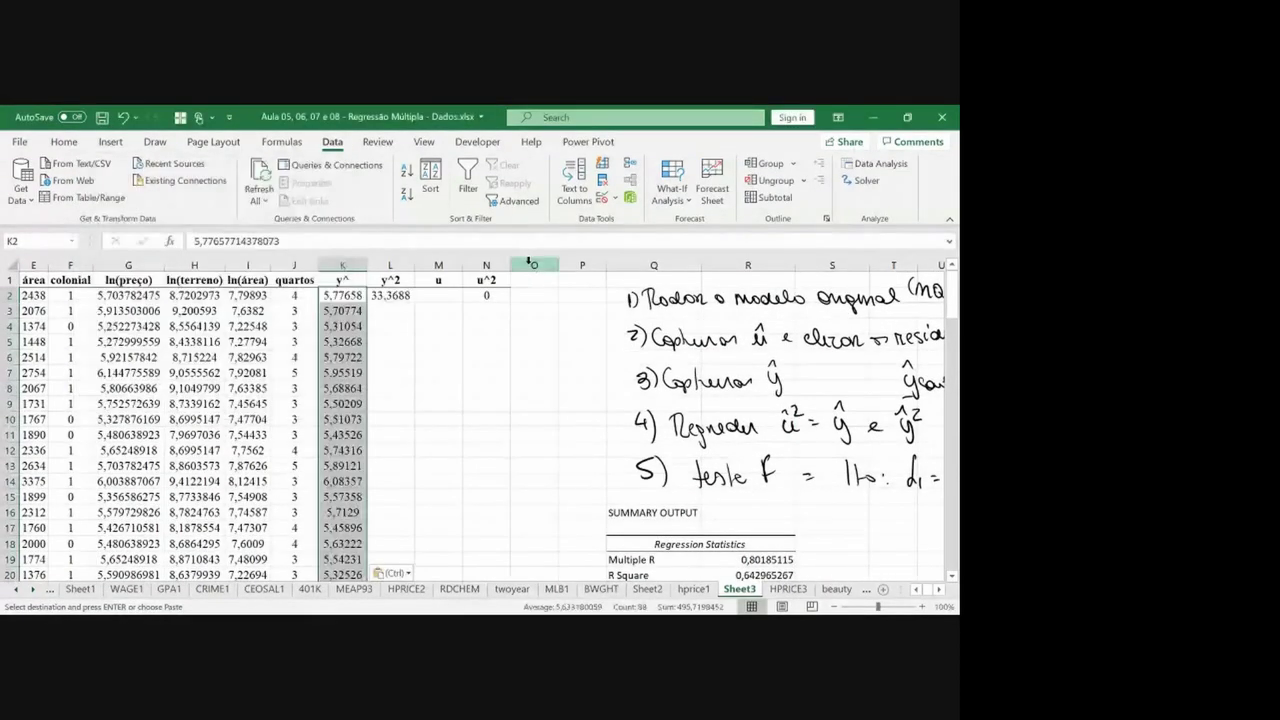
Copy the y^2 formula from L2 down column L to the last data row.
{"action": "key", "text": "Right"}
{"action": "key", "text": "ctrl+c"}
{"action": "key", "text": "Home"}
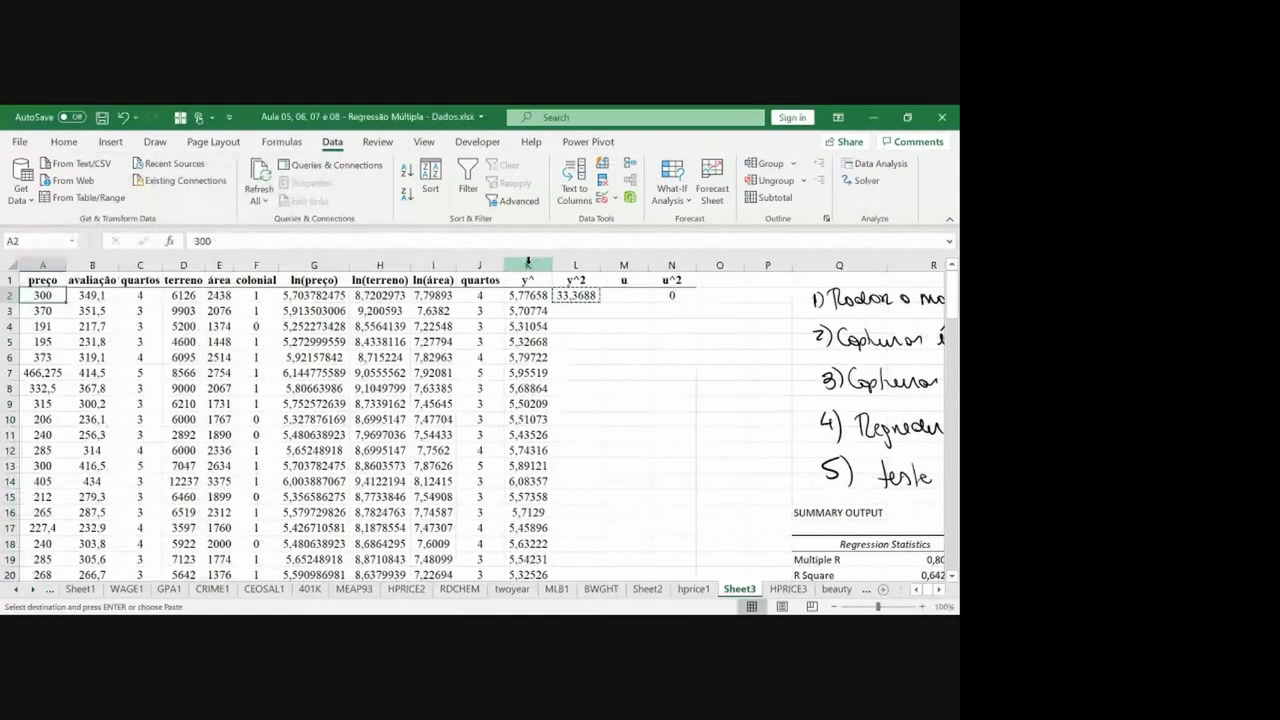
{"action": "key", "text": "Right"}
{"action": "key", "text": "Right"}
{"action": "key", "text": "Right"}
{"action": "key", "text": "Right"}
{"action": "key", "text": "Right"}
{"action": "key", "text": "Right"}
{"action": "key", "text": "Right"}
{"action": "key", "text": "Right"}
{"action": "key", "text": "Right"}
{"action": "key", "text": "Right"}
{"action": "key", "text": "ctrl+Down"}
{"action": "key", "text": "Right"}
{"action": "key", "text": "ctrl+shift+Up"}
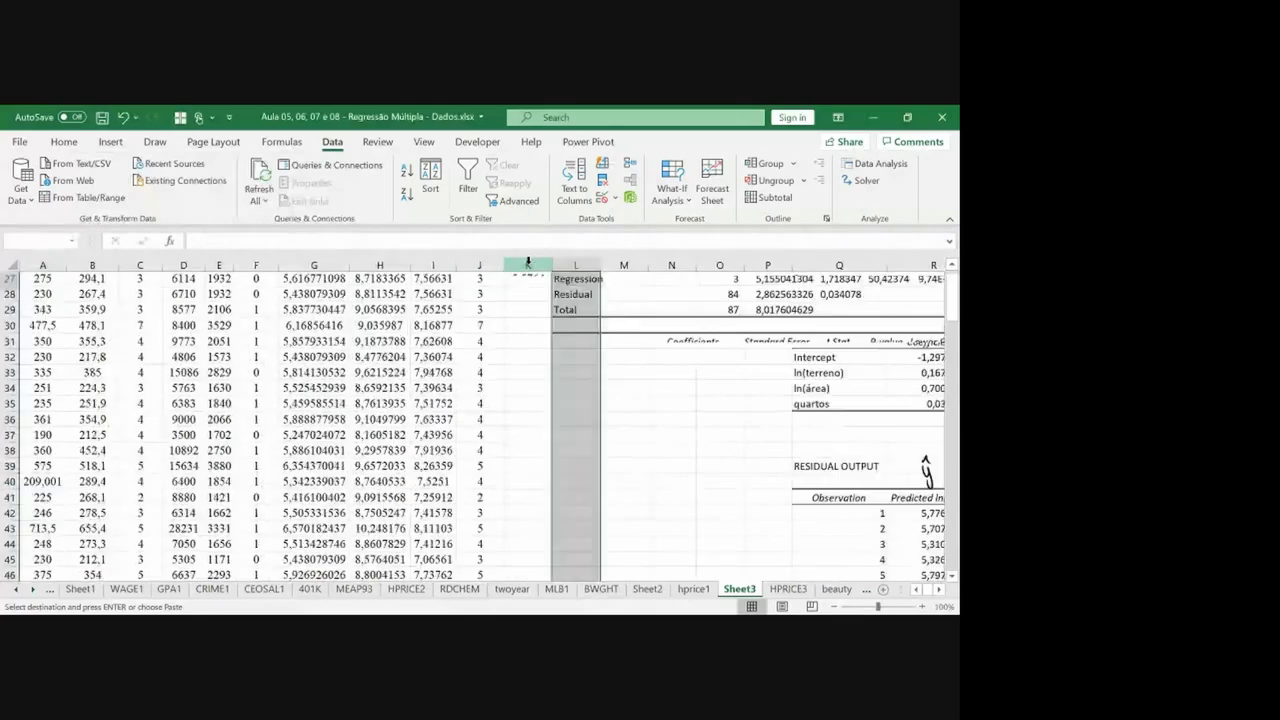
{"action": "key", "text": "ctrl+v"}
{"action": "key", "text": "Left"}
{"action": "key", "text": "ctrl+Up"}
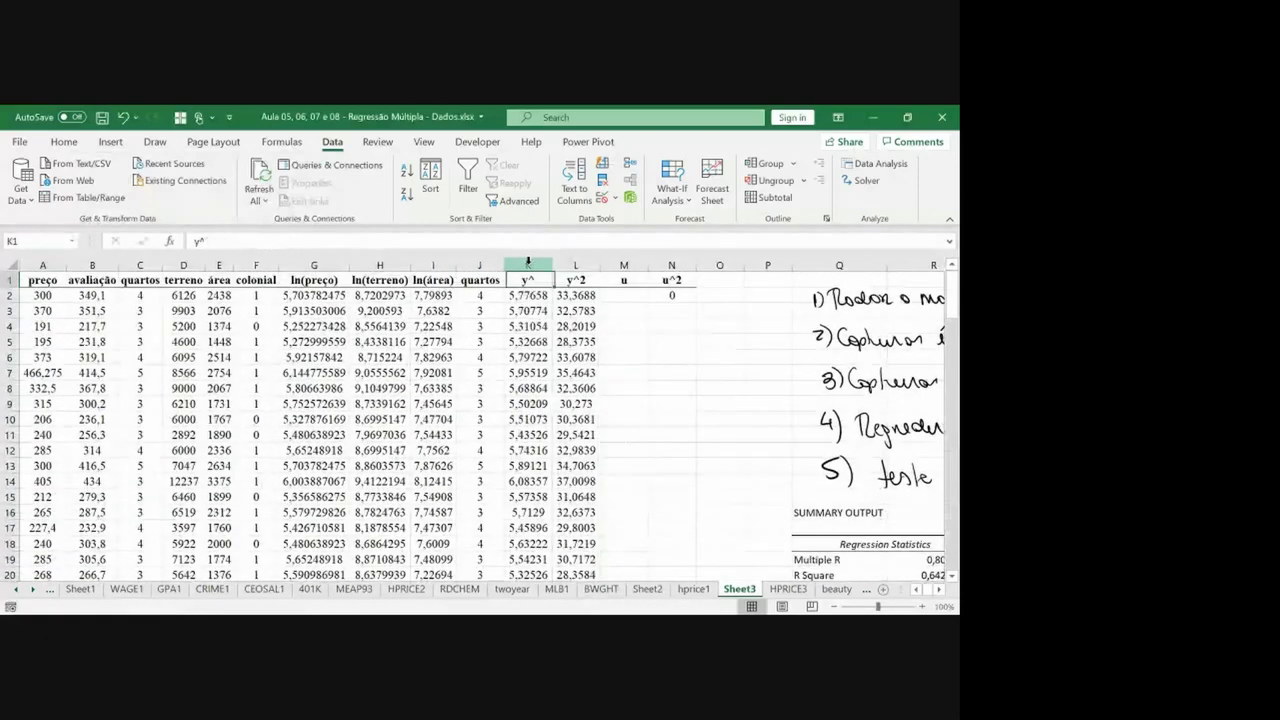
Insert a blank row above the header row of the data.
{"action": "key", "text": "ctrl+Home"}
{"action": "key", "text": "shift+space"}
{"action": "key", "text": "ctrl+plus"}
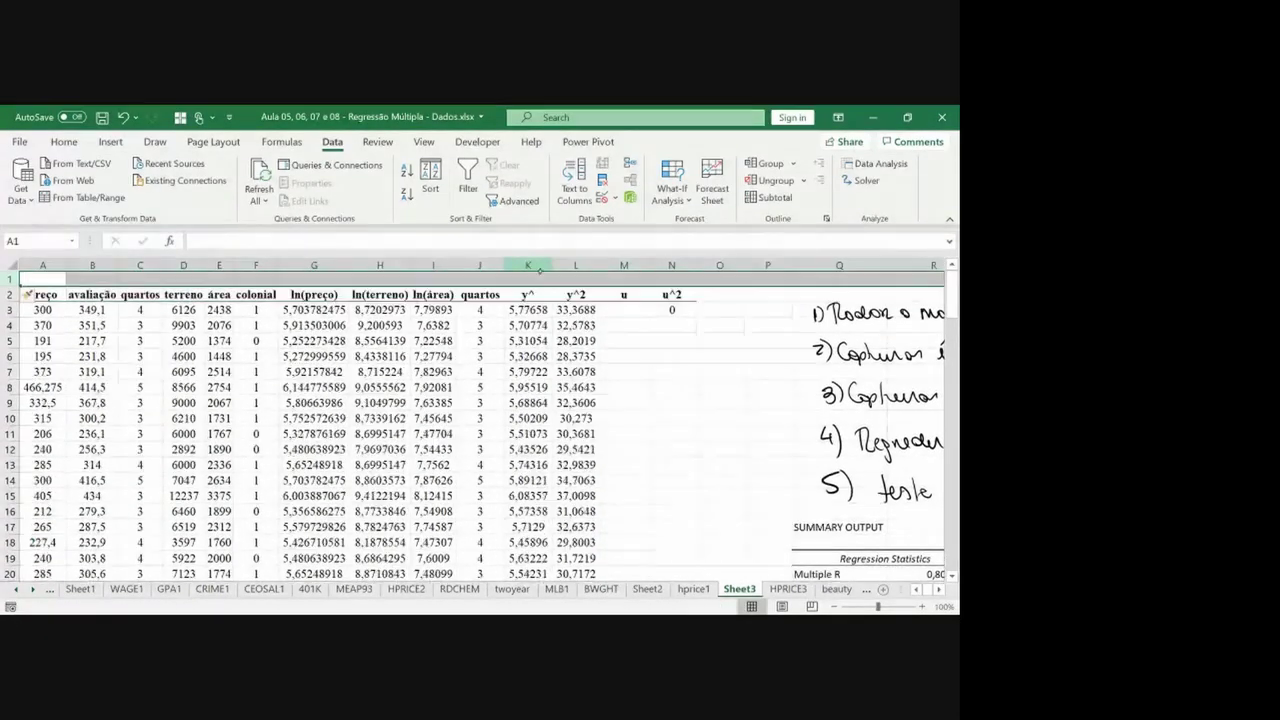
Handwrite an X above the y^ and y^2 headers and a Y above the u^2 header.
{"action": "left_click_drag", "start_coordinate": [521, 276], "coordinate": [533, 286]}
{"action": "mouse_move", "coordinate": [533, 276]}
{"action": "left_mouse_down"}
{"action": "mouse_move", "coordinate": [521, 286]}
{"action": "mouse_move", "coordinate": [583, 273]}
{"action": "mouse_move", "coordinate": [583, 285]}
{"action": "left_mouse_up"}
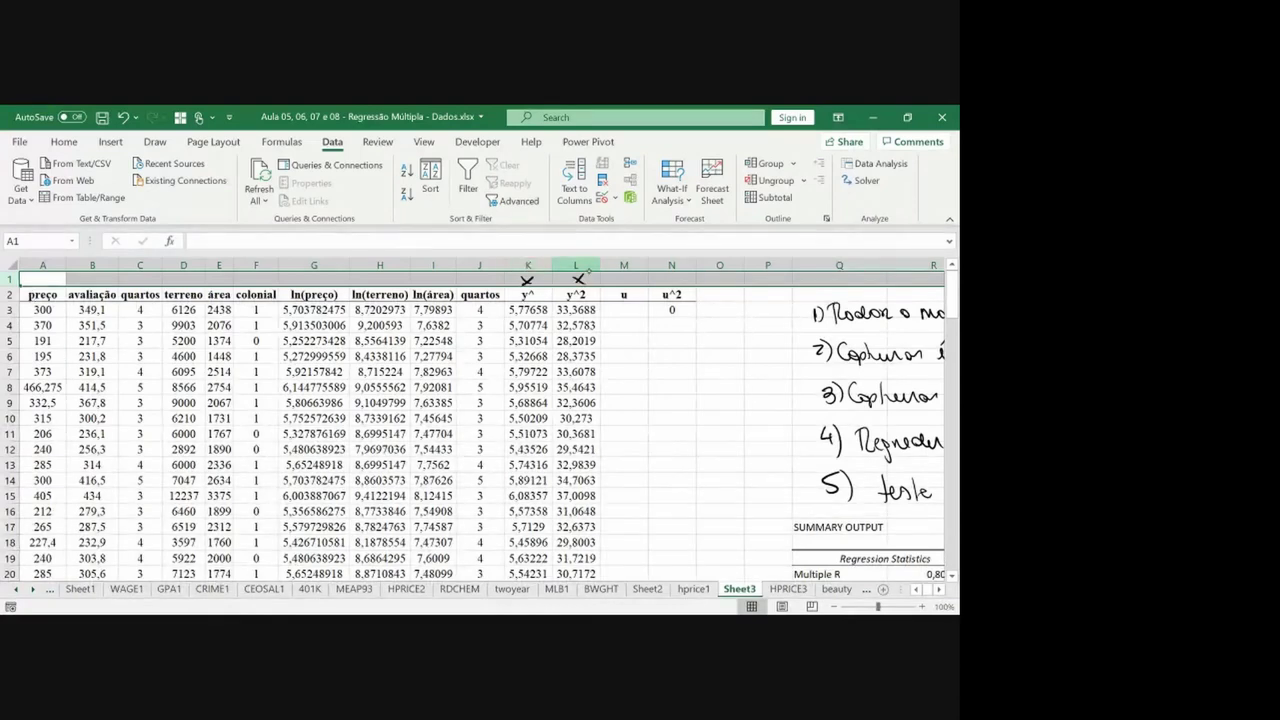
{"action": "left_click_drag", "start_coordinate": [668, 274], "coordinate": [679, 273]}
{"action": "left_click", "coordinate": [694, 313]}
Copy the Residuals values from the residual output and paste them beneath the u header, starting at M3.
{"action": "key", "text": "Left"}
{"action": "key", "text": "Left"}
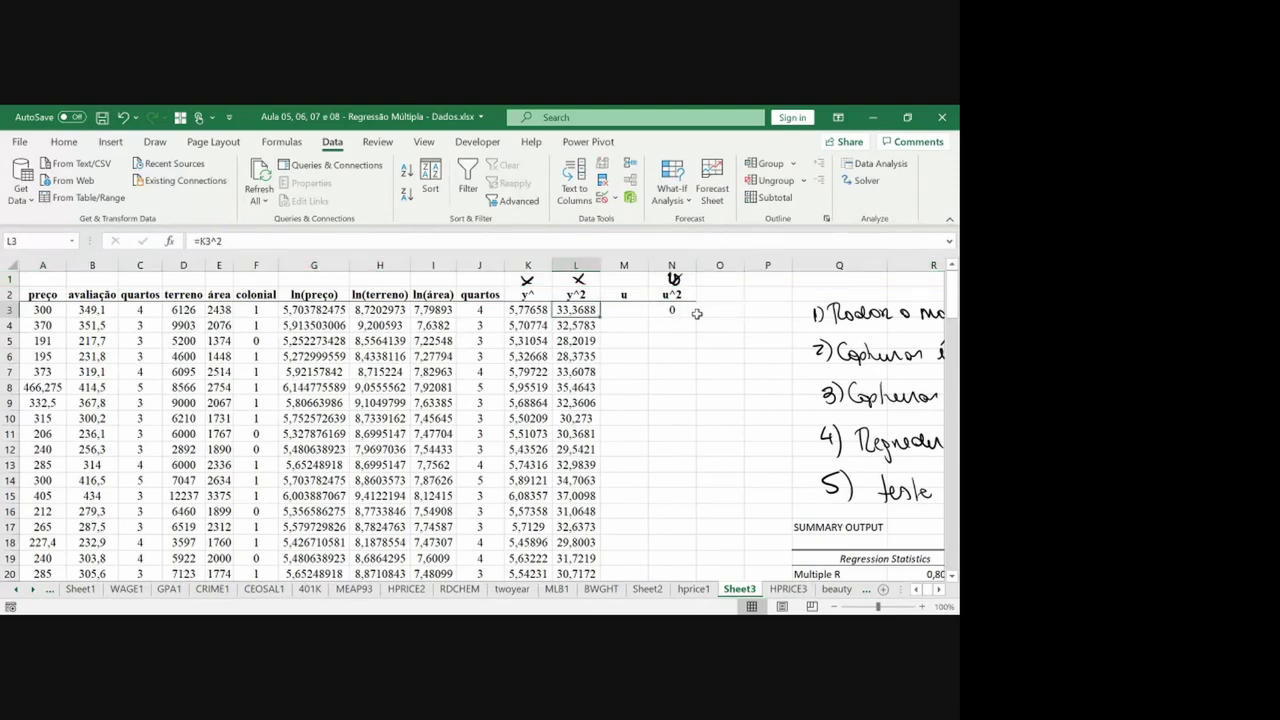
{"action": "key", "text": "Down"}
{"action": "key", "text": "Down"}
{"action": "key", "text": "Down"}
{"action": "key", "text": "Down"}
{"action": "key", "text": "Down"}
{"action": "key", "text": "Down"}
{"action": "key", "text": "Down"}
{"action": "key", "text": "Down"}
{"action": "key", "text": "Down"}
{"action": "key", "text": "Down"}
{"action": "key", "text": "Down"}
{"action": "key", "text": "Down"}
{"action": "key", "text": "Down"}
{"action": "key", "text": "Down"}
{"action": "key", "text": "Down"}
{"action": "key", "text": "Down"}
{"action": "key", "text": "Down"}
{"action": "key", "text": "Down"}
{"action": "key", "text": "Down"}
{"action": "key", "text": "Down"}
{"action": "key", "text": "Right"}
{"action": "key", "text": "Right"}
{"action": "key", "text": "Right"}
{"action": "key", "text": "Right"}
{"action": "key", "text": "Right"}
{"action": "key", "text": "Right"}
{"action": "key", "text": "Right"}
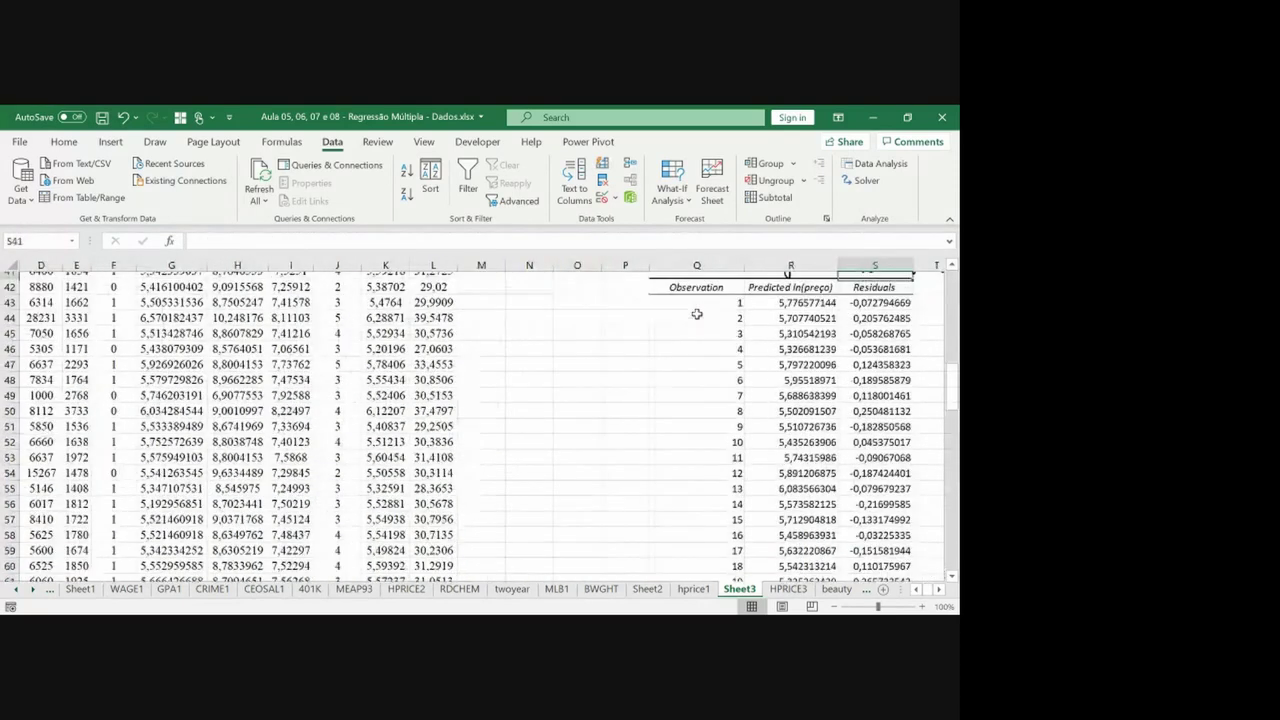
{"action": "key", "text": "Down"}
{"action": "key", "text": "Down"}
{"action": "key", "text": "ctrl+shift+Down"}
{"action": "key", "text": "ctrl+c"}
{"action": "key", "text": "Left"}
{"action": "key", "text": "Left"}
{"action": "key", "text": "Left"}
{"action": "key", "text": "Left"}
{"action": "key", "text": "Left"}
{"action": "key", "text": "Left"}
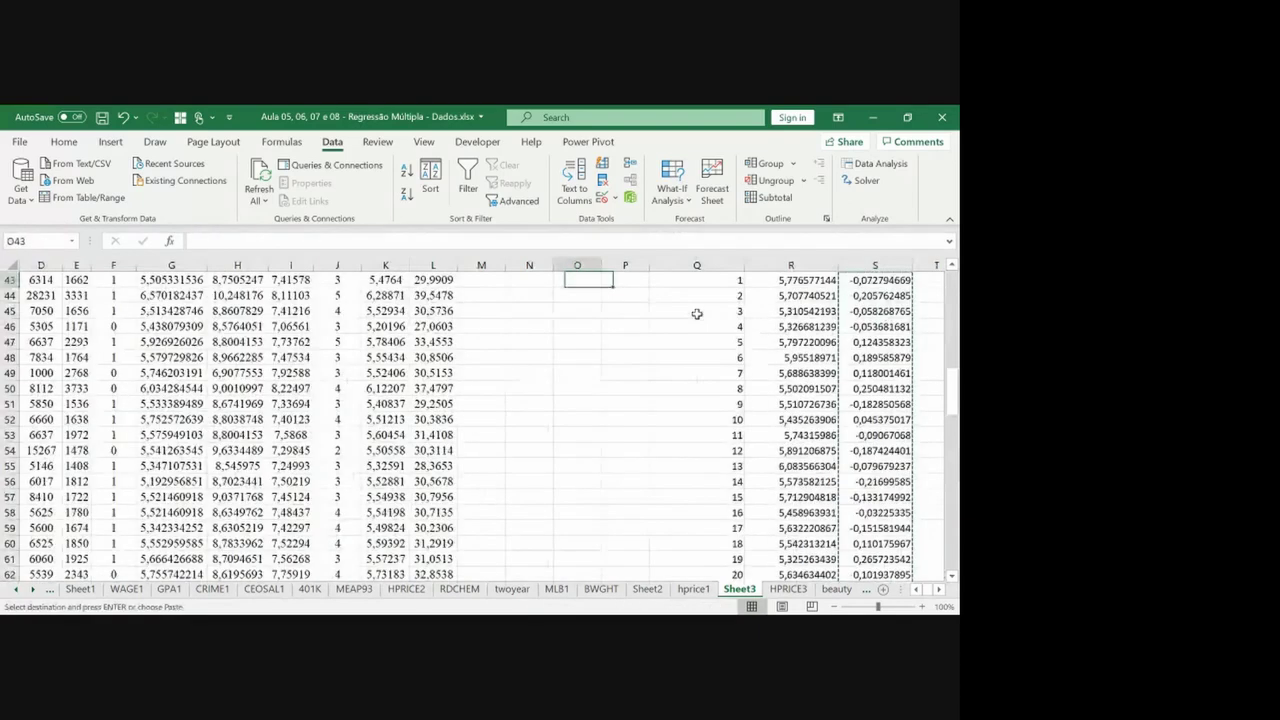
{"action": "key", "text": "ctrl+Up"}
{"action": "key", "text": "Down"}
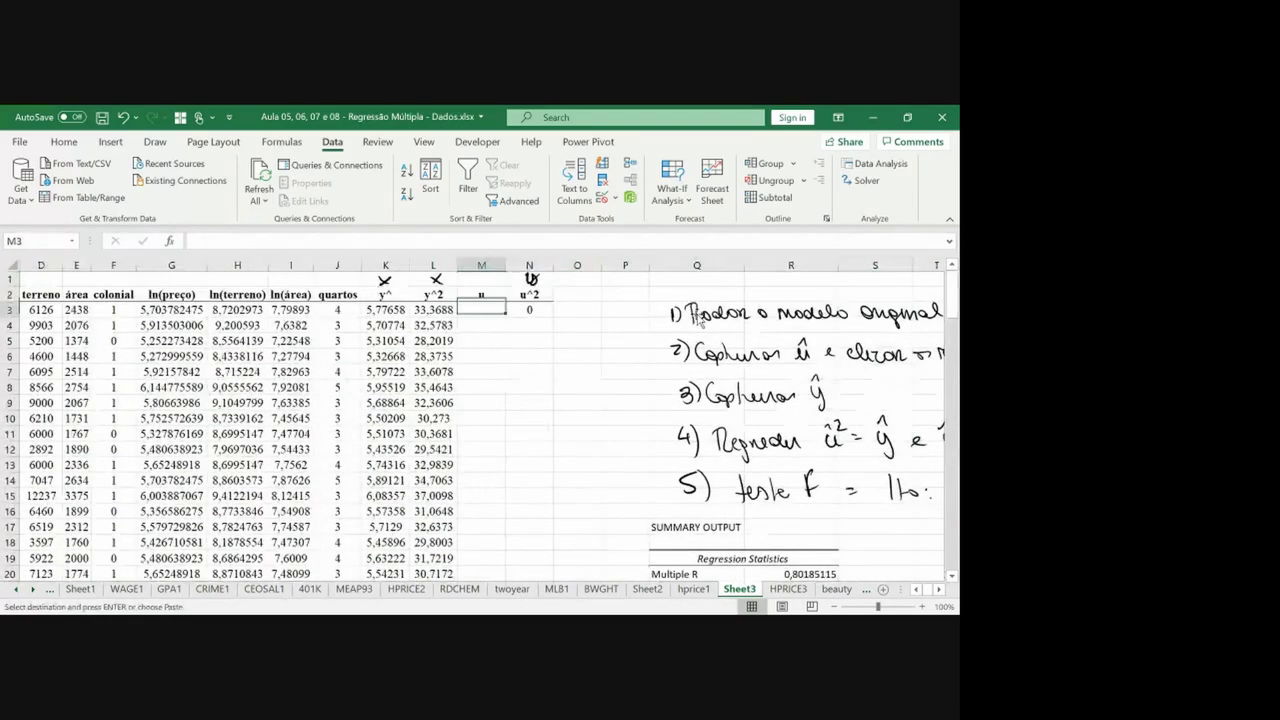
{"action": "key", "text": "ctrl+v"}
Copy the squared-residual formula from N3 down column N to row 90.
{"action": "key", "text": "Right"}
{"action": "key", "text": "Right"}
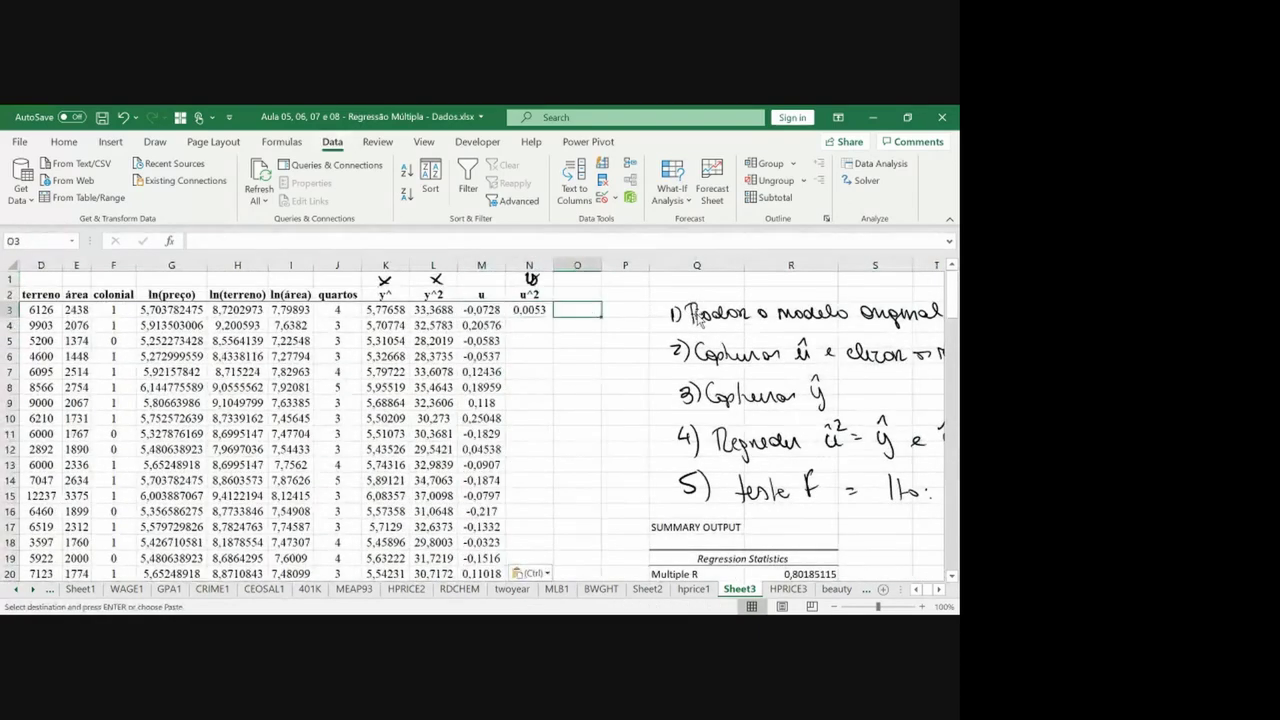
{"action": "key", "text": "Left"}
{"action": "key", "text": "Left"}
{"action": "key", "text": "ctrl+Down"}
{"action": "key", "text": "Right"}
{"action": "key", "text": "ctrl+shift+Up"}
{"action": "key", "text": "ctrl+v"}
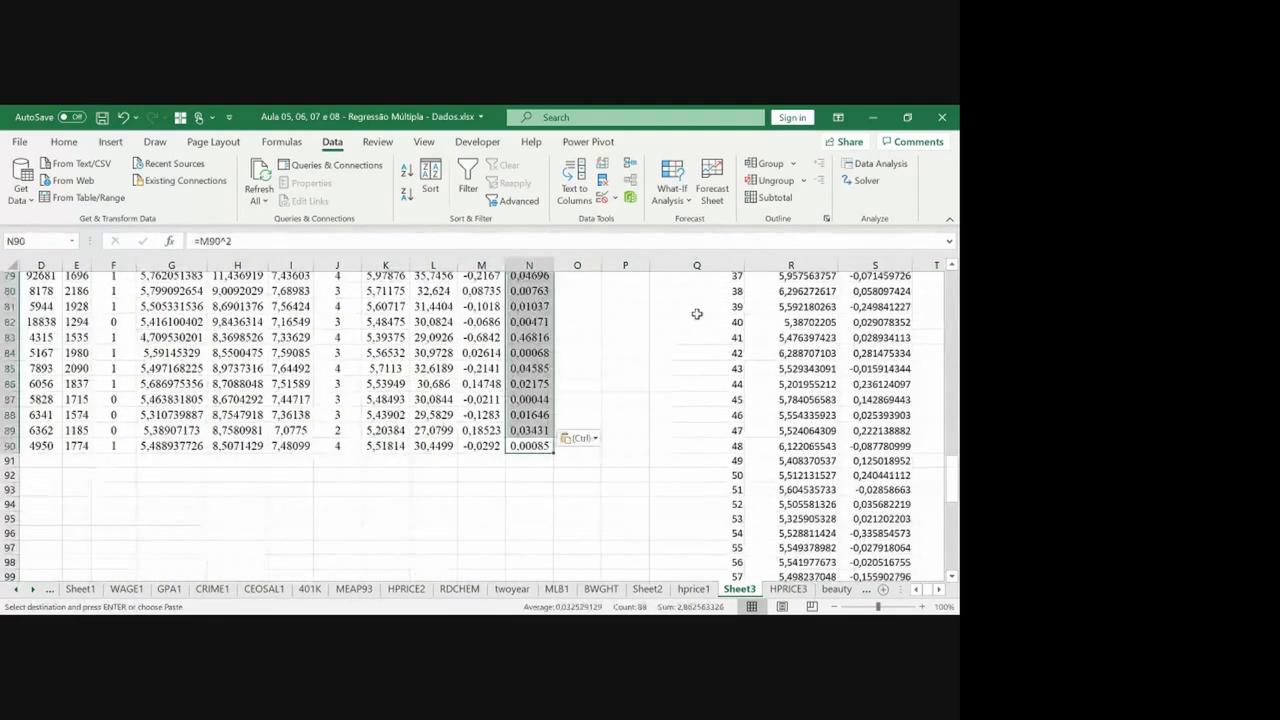
{"action": "key", "text": "ctrl+Up"}
{"action": "key", "text": "Up"}
{"action": "key", "text": "Right"}
{"action": "key", "text": "Right"}
{"action": "key", "text": "Right"}
{"action": "key", "text": "Right"}
{"action": "key", "text": "Right"}
{"action": "key", "text": "Right"}
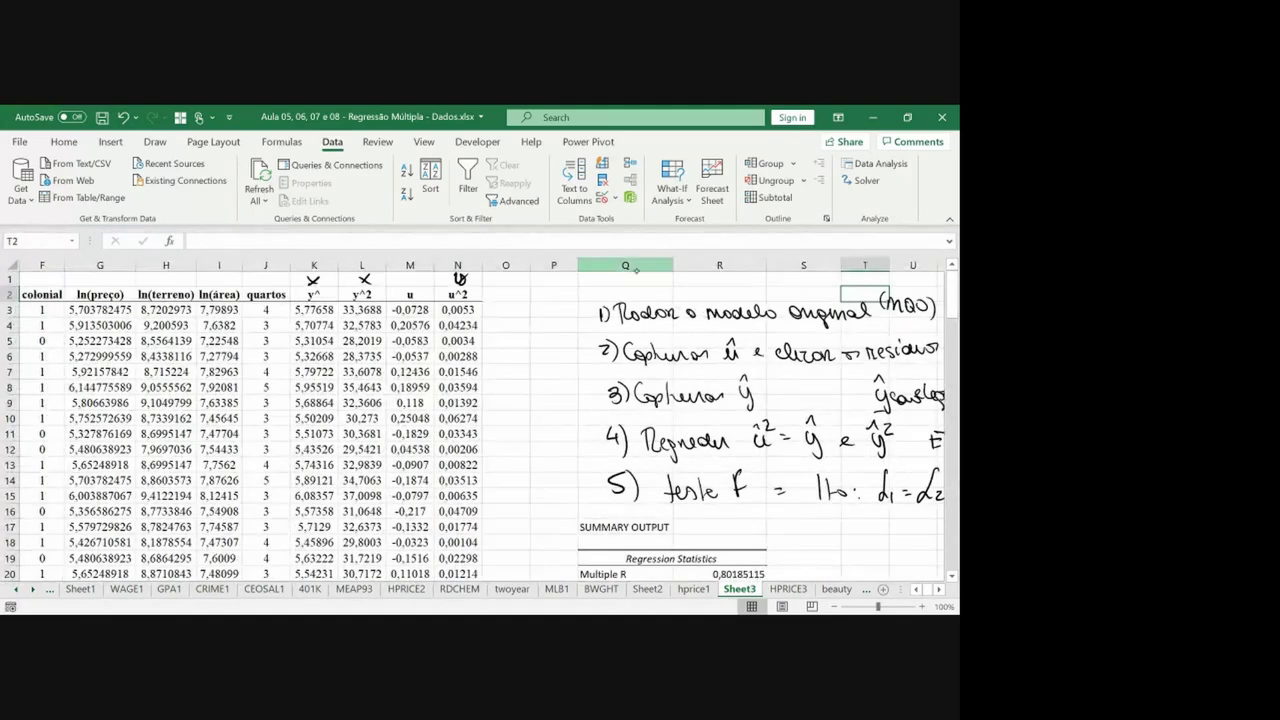
Handwrite check marks over the first three items of the procedure list and an arrow pointing to item 4.
{"action": "left_click_drag", "start_coordinate": [638, 289], "coordinate": [671, 276]}
{"action": "left_click_drag", "start_coordinate": [676, 338], "coordinate": [713, 326]}
{"action": "left_click_drag", "start_coordinate": [674, 385], "coordinate": [722, 372]}
{"action": "left_click_drag", "start_coordinate": [562, 453], "coordinate": [590, 456]}
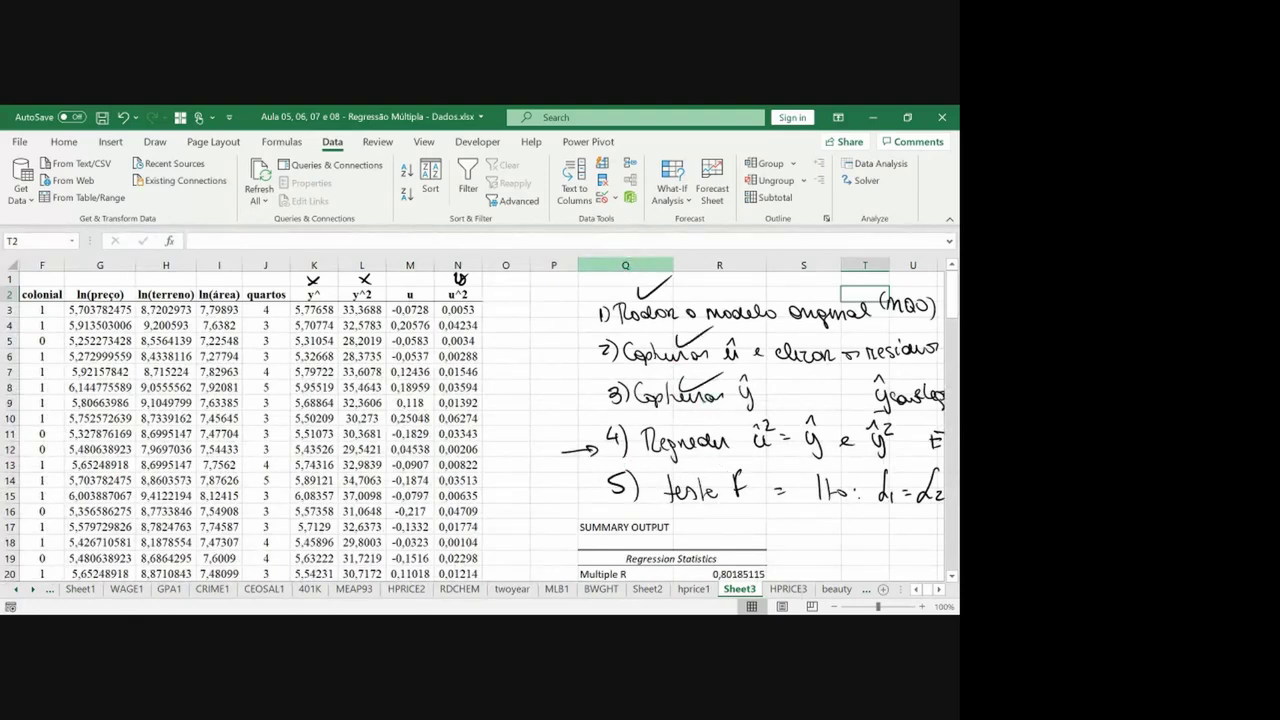
Start a Regression analysis with the u^2 column, header included, from N2 to N90 as the Y range.
{"action": "left_click", "coordinate": [455, 293]}
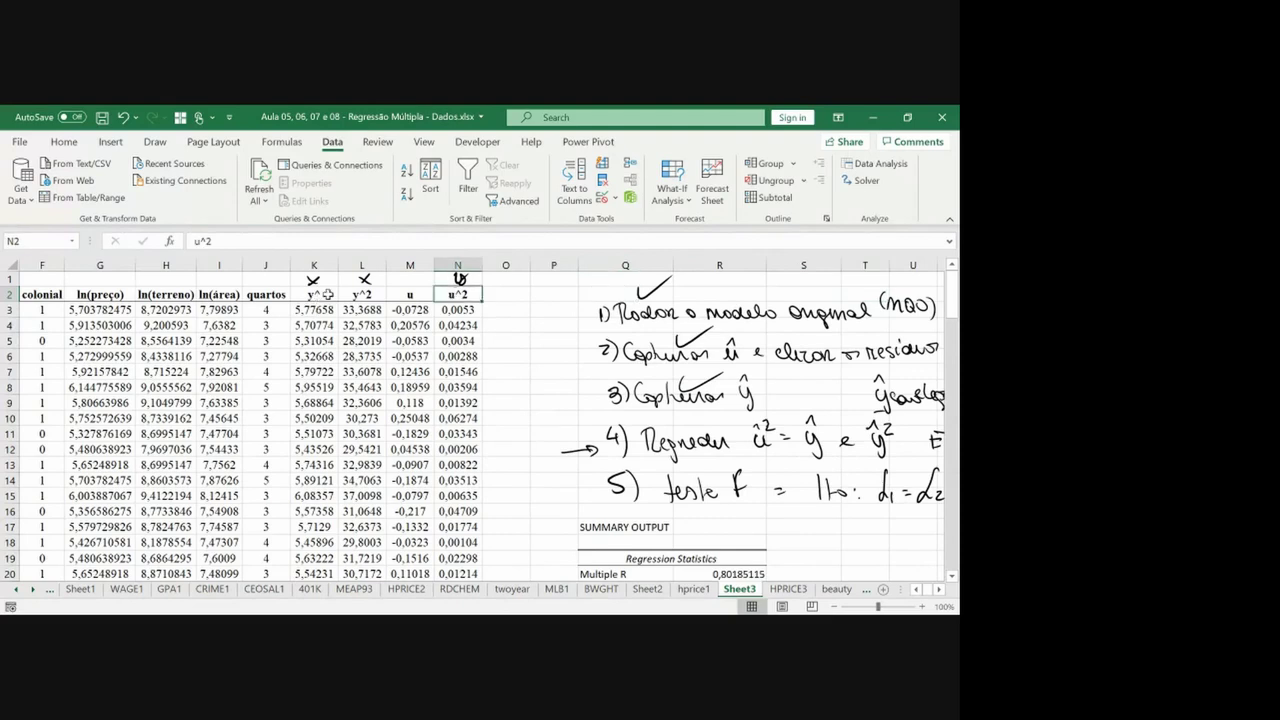
{"action": "left_click", "coordinate": [900, 163]}
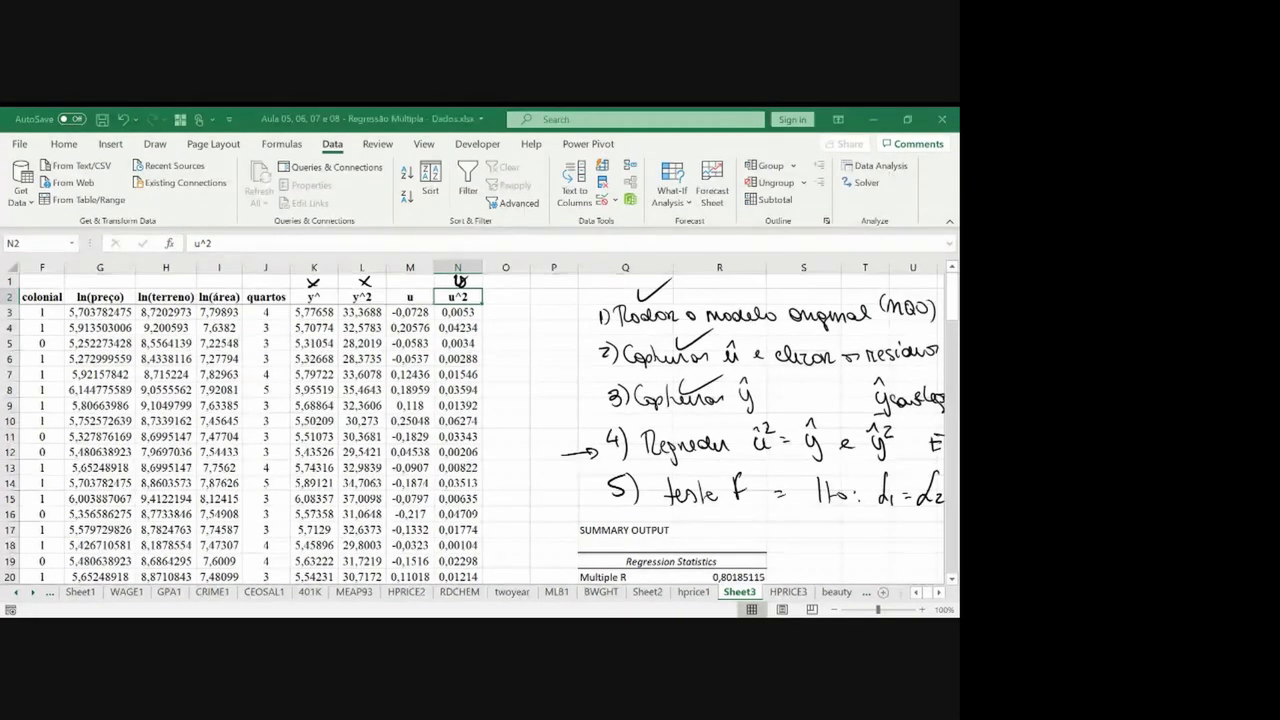
{"action": "left_click", "coordinate": [100, 267]}
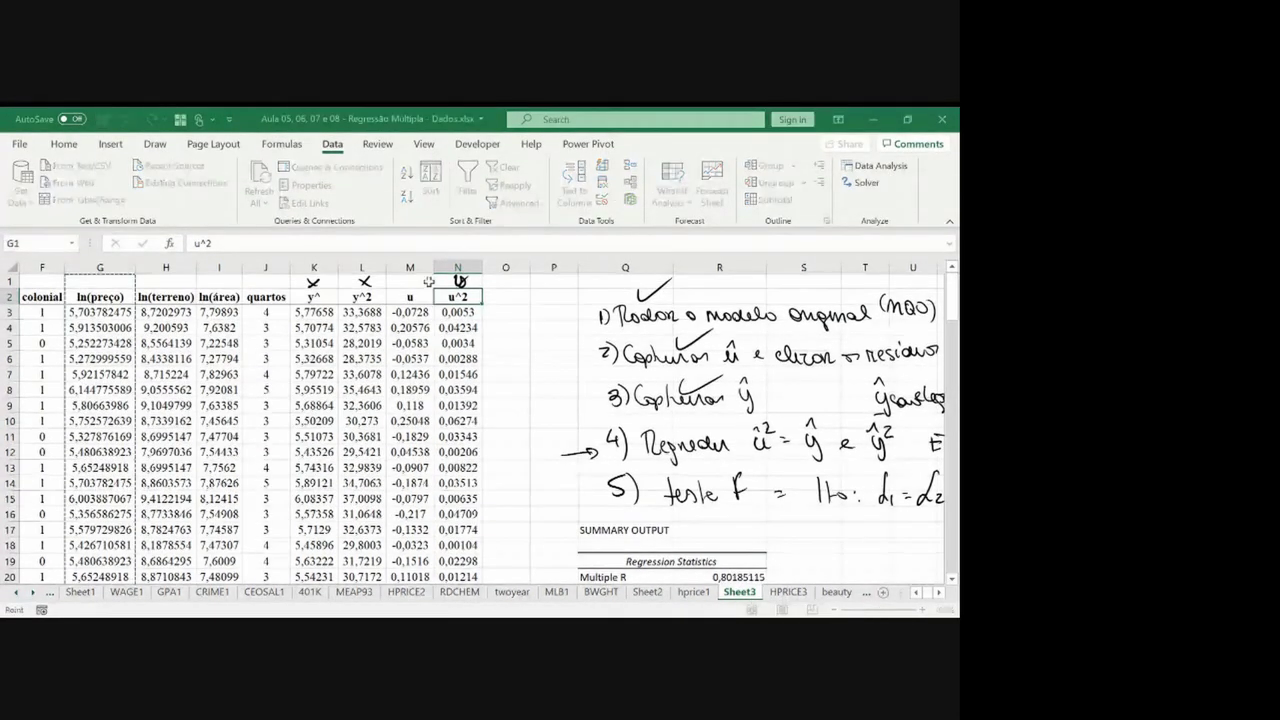
{"action": "left_click", "coordinate": [457, 297]}
{"action": "key", "text": "ctrl+shift+Down"}
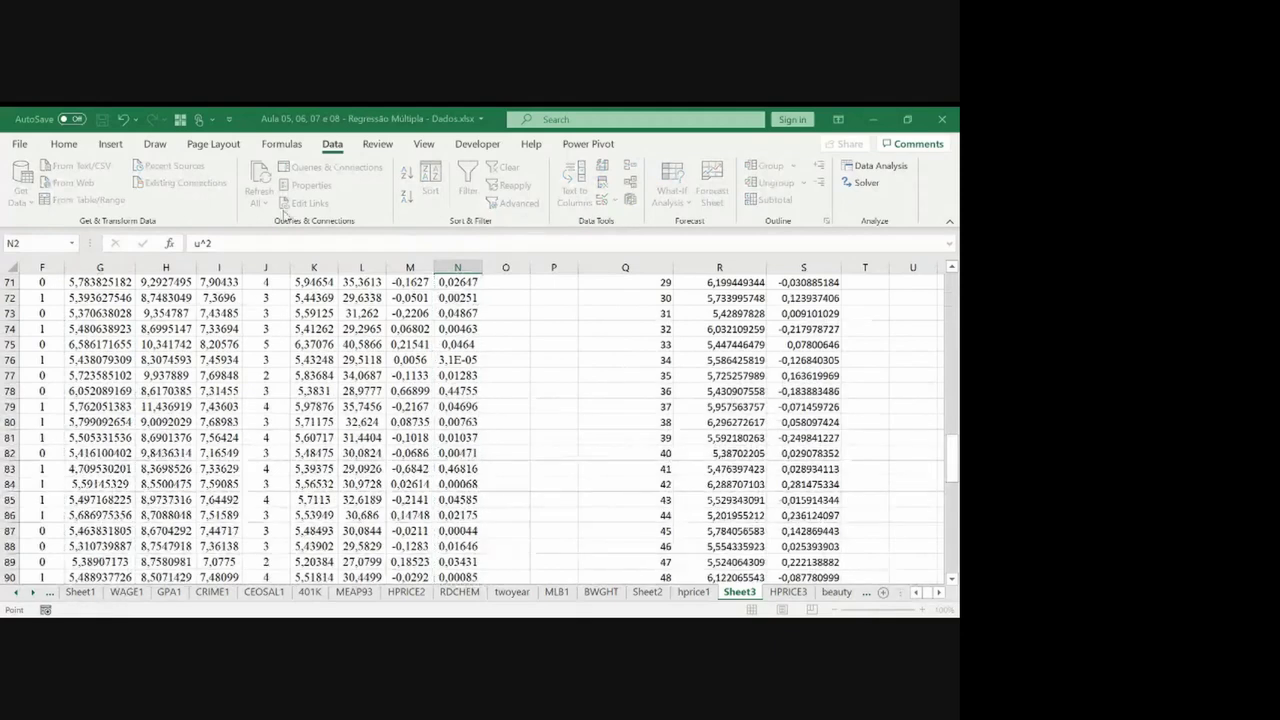
Set the X range to the y^ and y^2 columns, K2:L90, and run the regression to a new worksheet.
{"action": "scroll", "coordinate": [400, 420], "scroll_direction": "up", "scroll_amount": 20}
{"action": "left_click", "coordinate": [313, 297]}
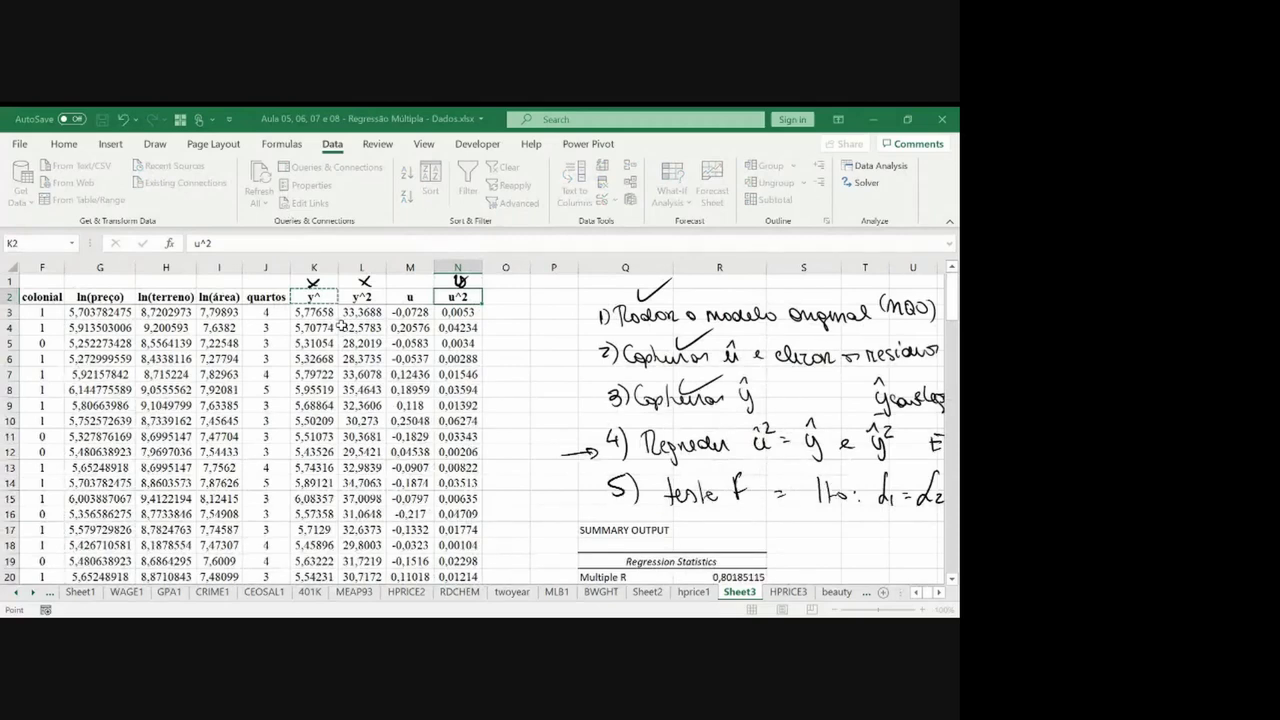
{"action": "key", "text": "shift+Right"}
{"action": "key", "text": "ctrl+shift+Down"}
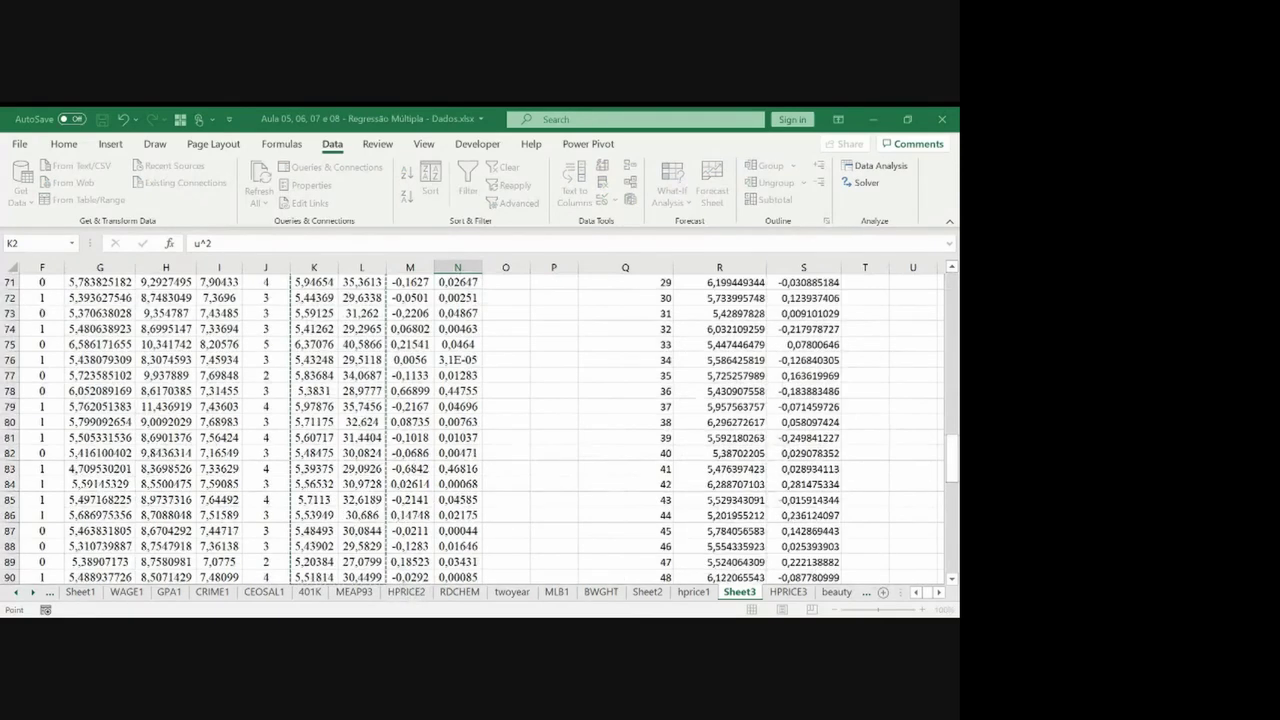
{"action": "key", "text": "Escape"}
AutoFit all columns of the new regression output sheet to their contents.
{"action": "key", "text": "ctrl+Home"}
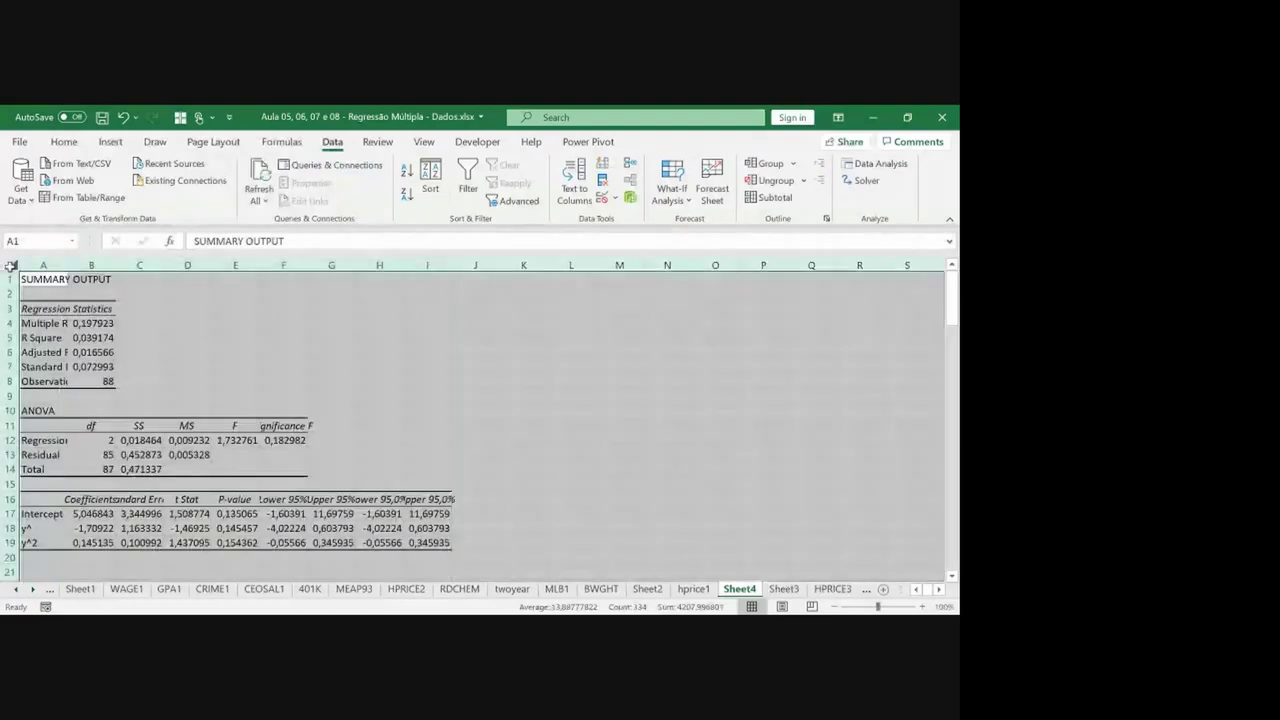
{"action": "double_click", "coordinate": [66, 268]}
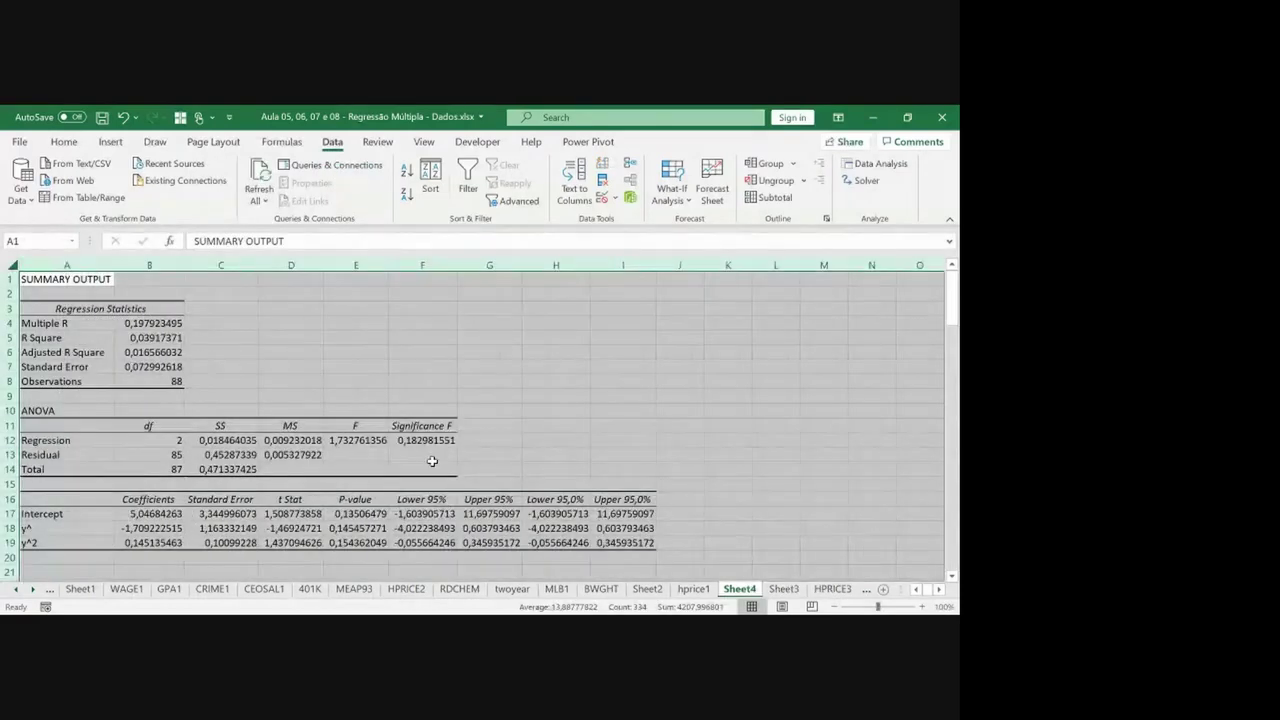
{"action": "left_click", "coordinate": [548, 499]}
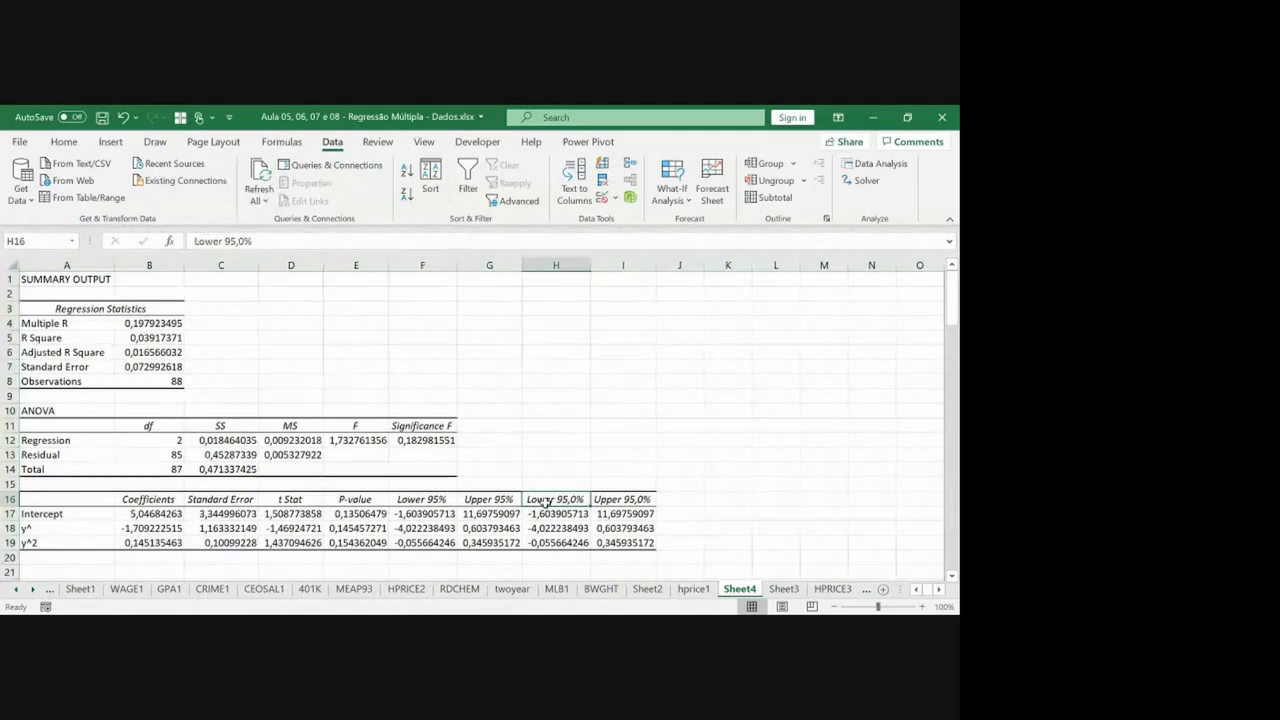
Format the F and Significance F cells E11:F12 in the ANOVA table as bold with a yellow fill.
{"action": "left_click_drag", "start_coordinate": [357, 427], "coordinate": [417, 442]}
{"action": "key", "text": "ctrl+b"}
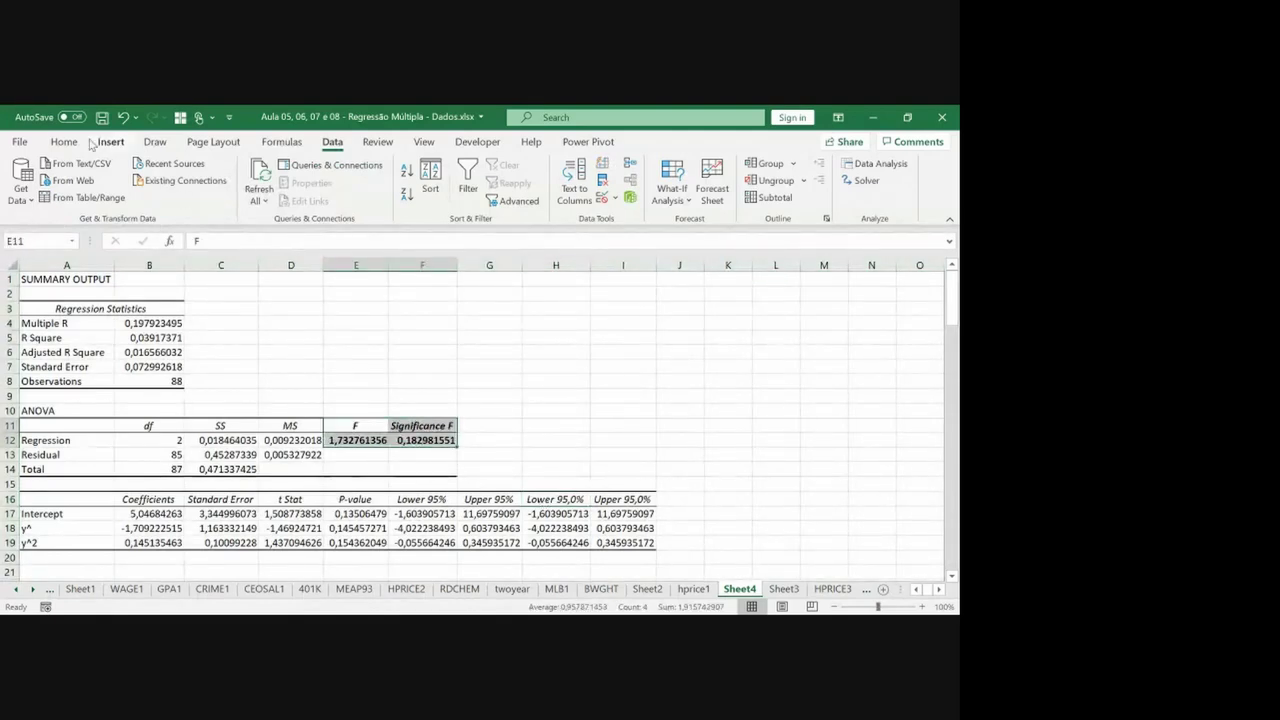
{"action": "left_click", "coordinate": [73, 146]}
{"action": "left_click", "coordinate": [180, 194]}
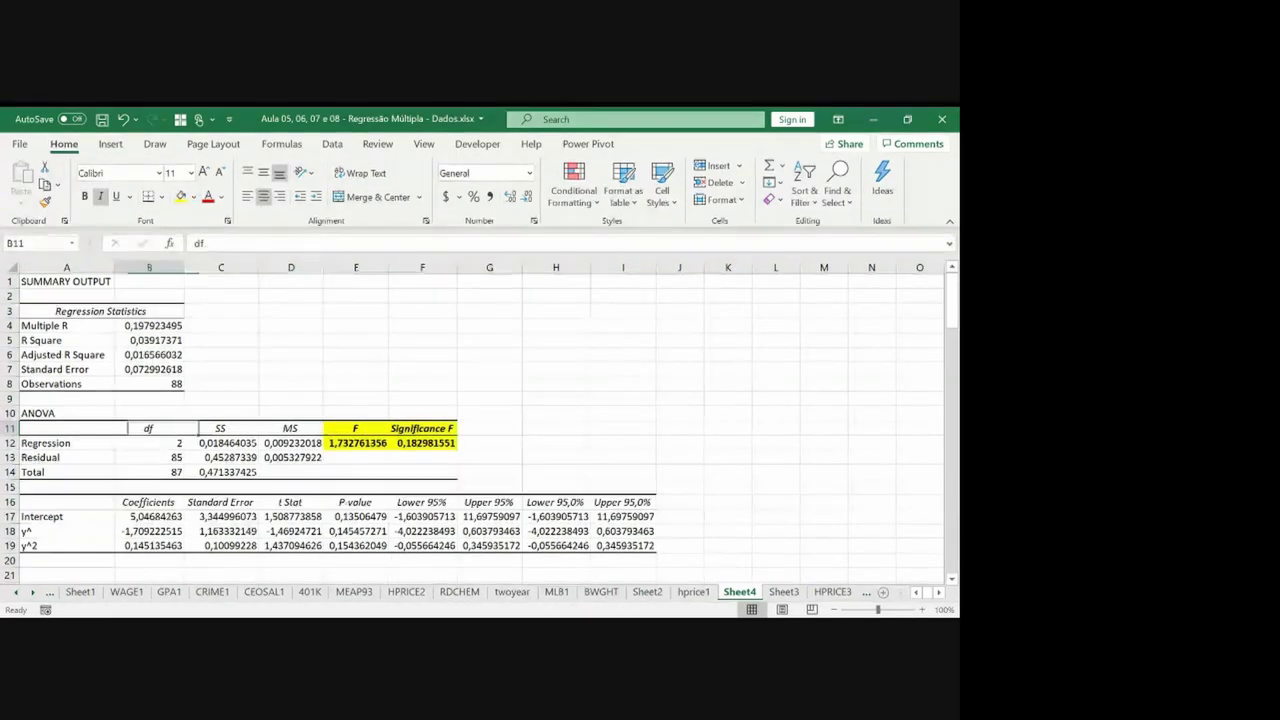
Handwrite "estatística teste" with an arrow from F and "P-valor" with an arrow from Significance F.
{"action": "left_click", "coordinate": [148, 426]}
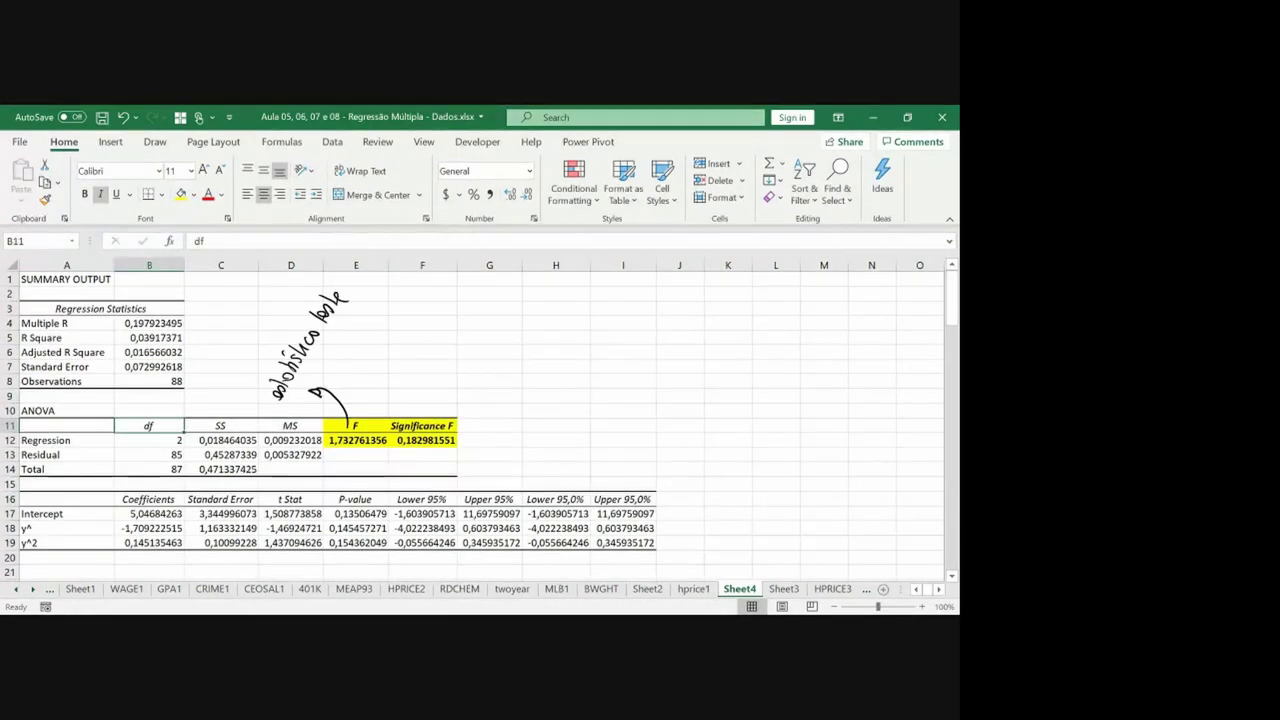
{"action": "left_click_drag", "start_coordinate": [440, 388], "coordinate": [512, 344]}
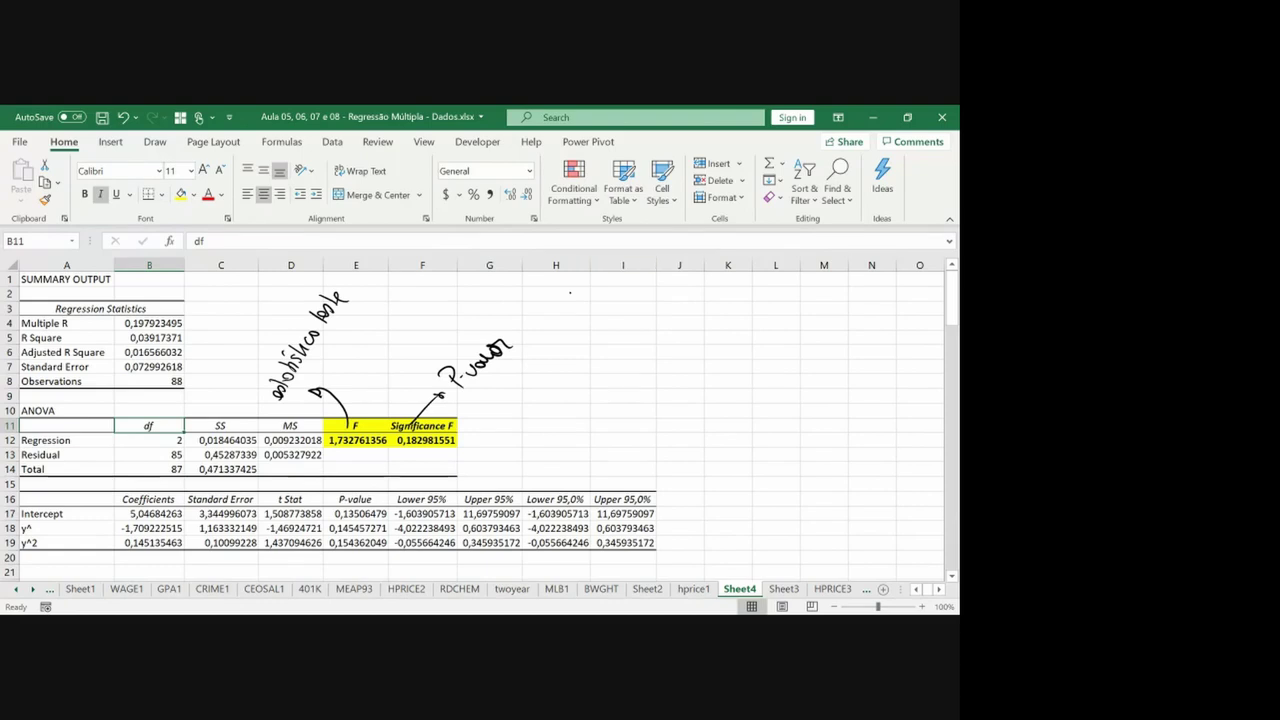
Handwrite the null hypothesis H0: δ1 = δ2 = 0 ⇒ Homoscedasticidade and, beneath it, an underlined "Não Rejeito Ho".
{"action": "mouse_move", "coordinate": [570, 292]}
{"action": "left_mouse_down"}
{"action": "mouse_move", "coordinate": [599, 307]}
{"action": "mouse_move", "coordinate": [690, 295]}
{"action": "left_mouse_up"}
{"action": "left_click_drag", "start_coordinate": [681, 301], "coordinate": [741, 291]}
{"action": "left_click_drag", "start_coordinate": [729, 298], "coordinate": [778, 297]}
{"action": "mouse_move", "coordinate": [778, 289]}
{"action": "left_mouse_down"}
{"action": "mouse_move", "coordinate": [779, 304]}
{"action": "mouse_move", "coordinate": [940, 292]}
{"action": "mouse_move", "coordinate": [936, 304]}
{"action": "left_mouse_up"}
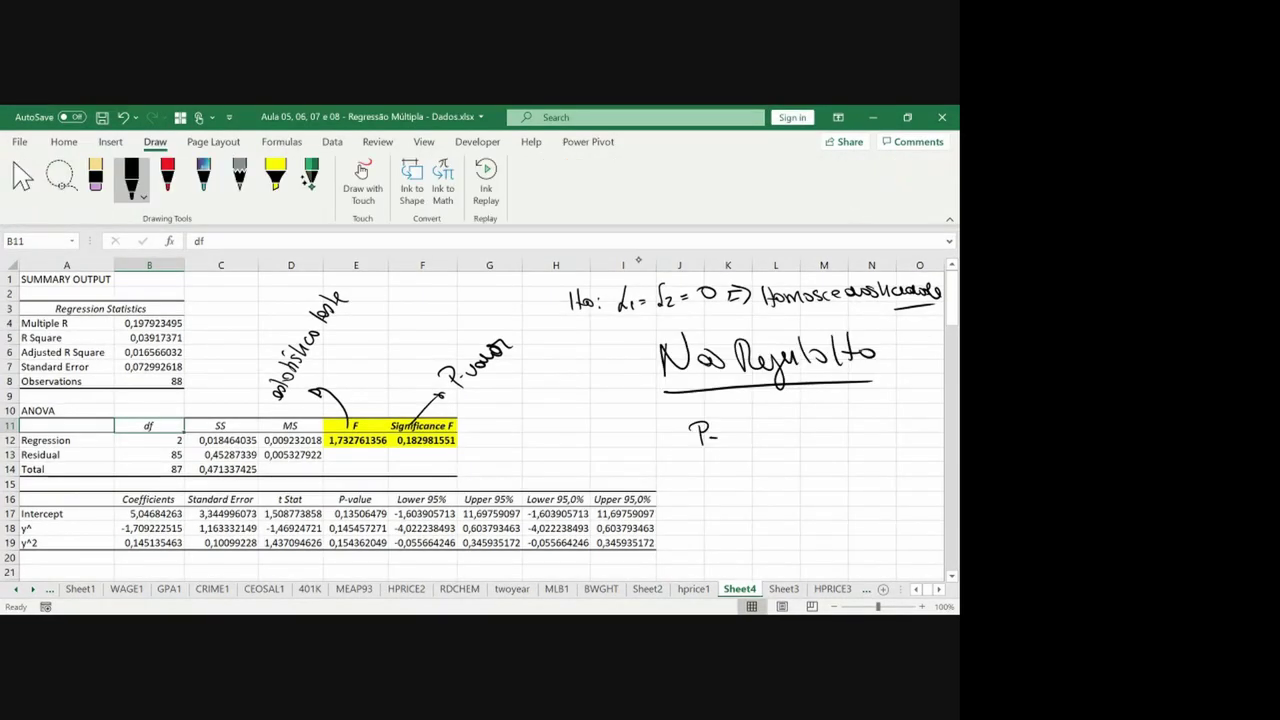
Handwrite "P-Valor > α" beneath the conclusion, with 18,3% double-underlined below it.
{"action": "mouse_move", "coordinate": [728, 426]}
{"action": "left_mouse_down"}
{"action": "mouse_move", "coordinate": [733, 452]}
{"action": "mouse_move", "coordinate": [744, 428]}
{"action": "mouse_move", "coordinate": [776, 446]}
{"action": "mouse_move", "coordinate": [862, 440]}
{"action": "left_mouse_up"}
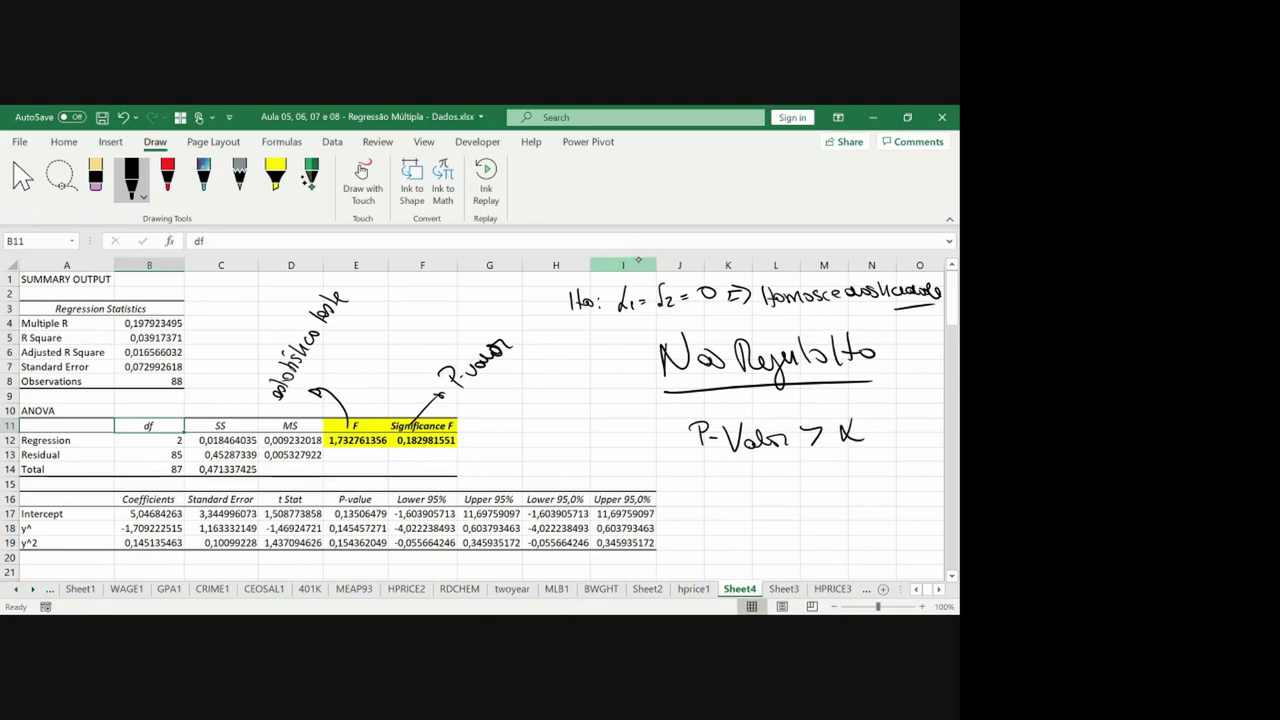
{"action": "mouse_move", "coordinate": [729, 465]}
{"action": "left_mouse_down"}
{"action": "mouse_move", "coordinate": [726, 487]}
{"action": "mouse_move", "coordinate": [756, 488]}
{"action": "left_mouse_up"}
{"action": "mouse_move", "coordinate": [766, 466]}
{"action": "left_mouse_down"}
{"action": "mouse_move", "coordinate": [768, 486]}
{"action": "mouse_move", "coordinate": [786, 474]}
{"action": "left_mouse_up"}
{"action": "left_click_drag", "start_coordinate": [798, 466], "coordinate": [786, 488]}
{"action": "left_click_drag", "start_coordinate": [796, 482], "coordinate": [806, 506]}
{"action": "left_click_drag", "start_coordinate": [720, 517], "coordinate": [809, 506]}
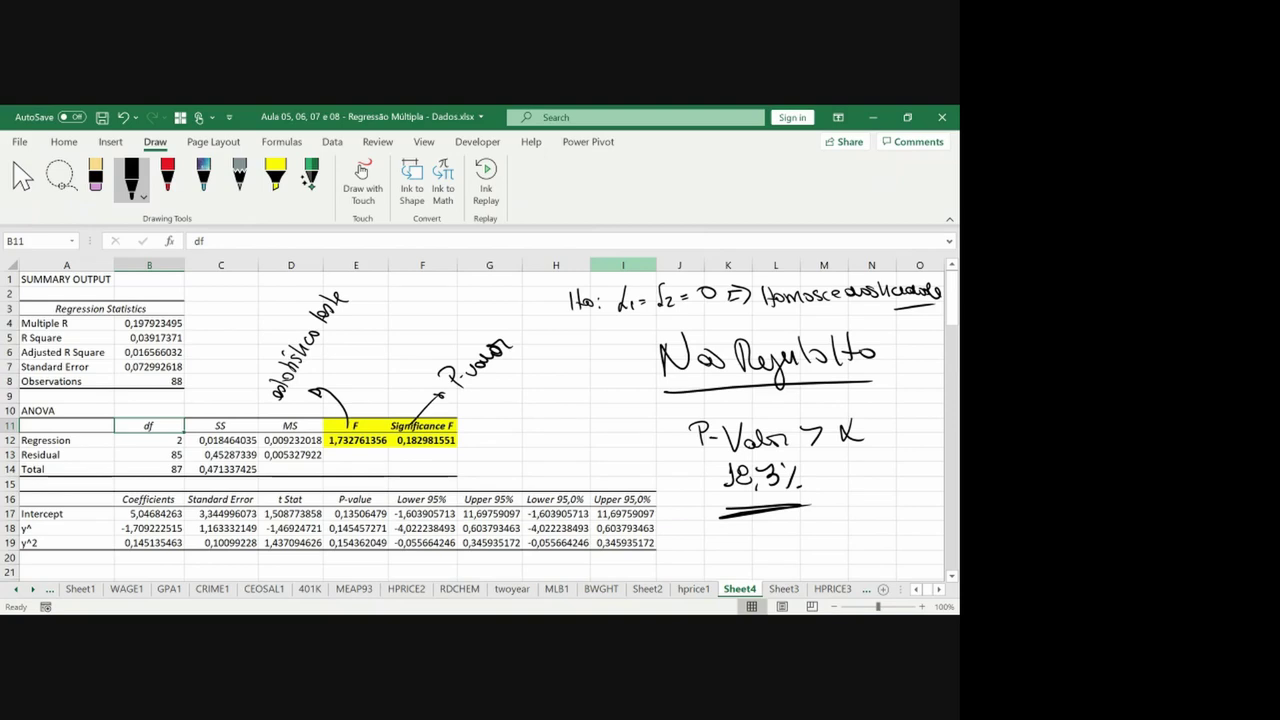
Mark the conclusion with a dot, underline Homoscedasticidade, and handwrite the significance levels 1%, 5% and 10% branching from α.
{"action": "left_click", "coordinate": [640, 368]}
{"action": "left_click_drag", "start_coordinate": [763, 316], "coordinate": [850, 310]}
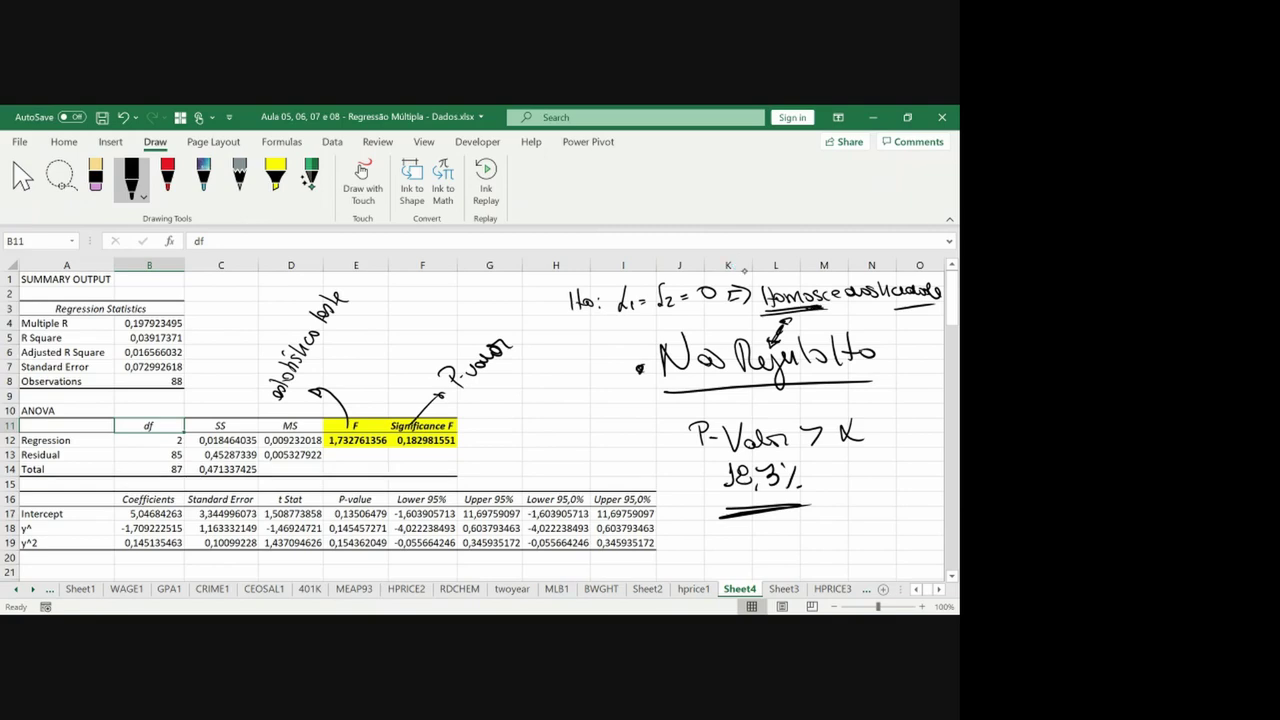
{"action": "left_click_drag", "start_coordinate": [862, 428], "coordinate": [896, 398]}
{"action": "mouse_move", "coordinate": [906, 389]}
{"action": "left_mouse_down"}
{"action": "mouse_move", "coordinate": [888, 426]}
{"action": "mouse_move", "coordinate": [926, 428]}
{"action": "mouse_move", "coordinate": [892, 460]}
{"action": "mouse_move", "coordinate": [930, 468]}
{"action": "left_mouse_up"}
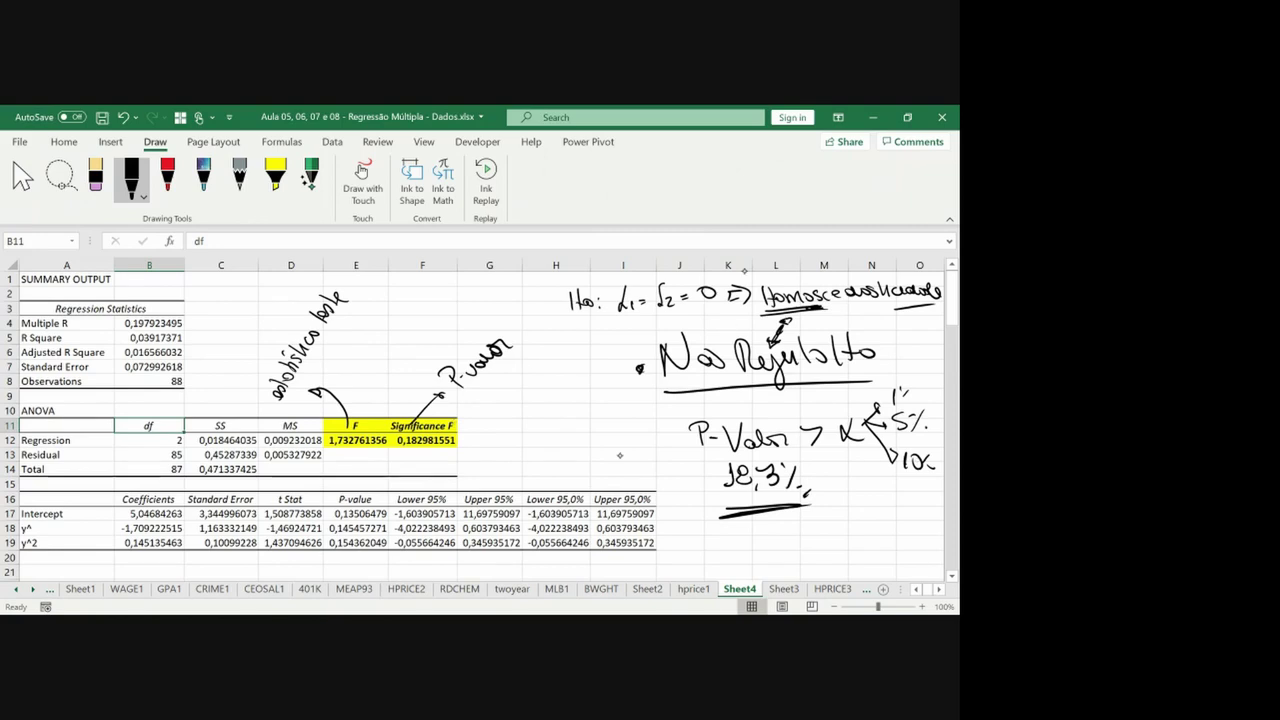
Handwrite the "Breusch Pagan" test name and further ink notes between the ANOVA table and the conclusion.
{"action": "mouse_move", "coordinate": [507, 404]}
{"action": "left_mouse_down"}
{"action": "mouse_move", "coordinate": [509, 424]}
{"action": "mouse_move", "coordinate": [578, 396]}
{"action": "mouse_move", "coordinate": [626, 398]}
{"action": "mouse_move", "coordinate": [626, 378]}
{"action": "mouse_move", "coordinate": [640, 378]}
{"action": "left_mouse_up"}
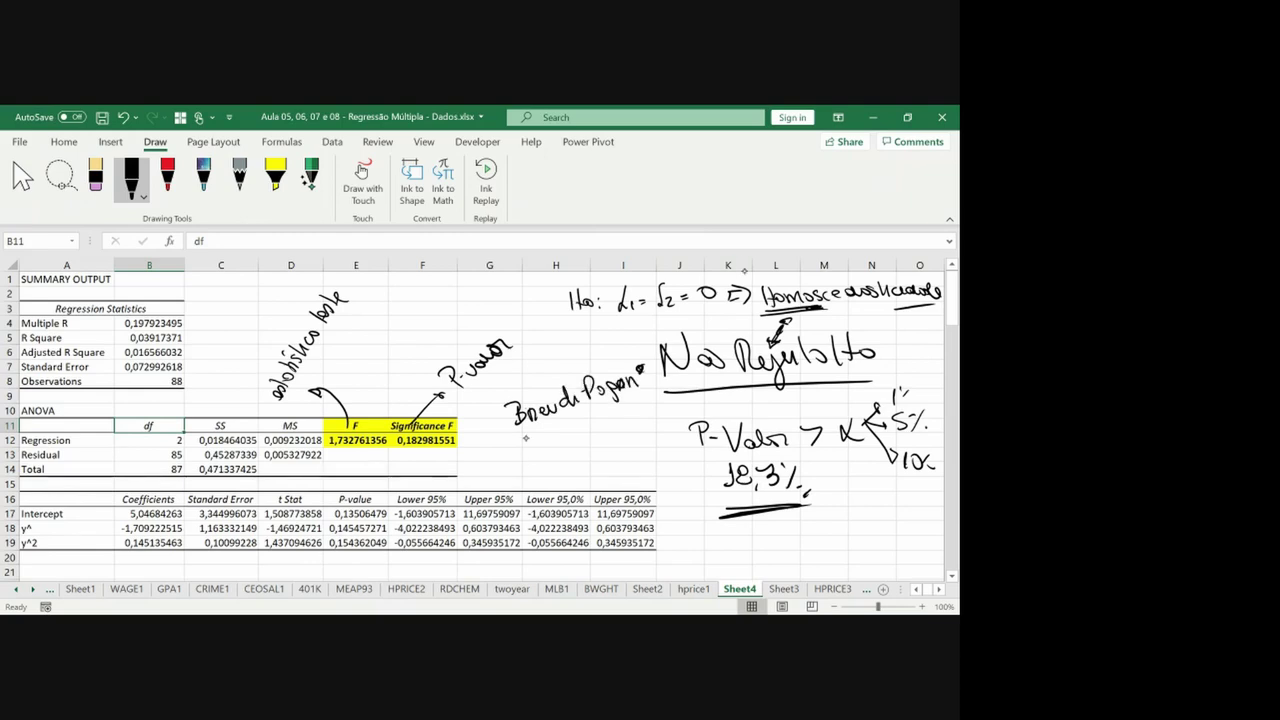
{"action": "mouse_move", "coordinate": [524, 436]}
{"action": "left_mouse_down"}
{"action": "mouse_move", "coordinate": [574, 440]}
{"action": "mouse_move", "coordinate": [638, 418]}
{"action": "left_mouse_up"}
{"action": "left_click_drag", "start_coordinate": [505, 394], "coordinate": [630, 352]}
{"action": "left_click", "coordinate": [492, 423]}
{"action": "left_click", "coordinate": [509, 448]}
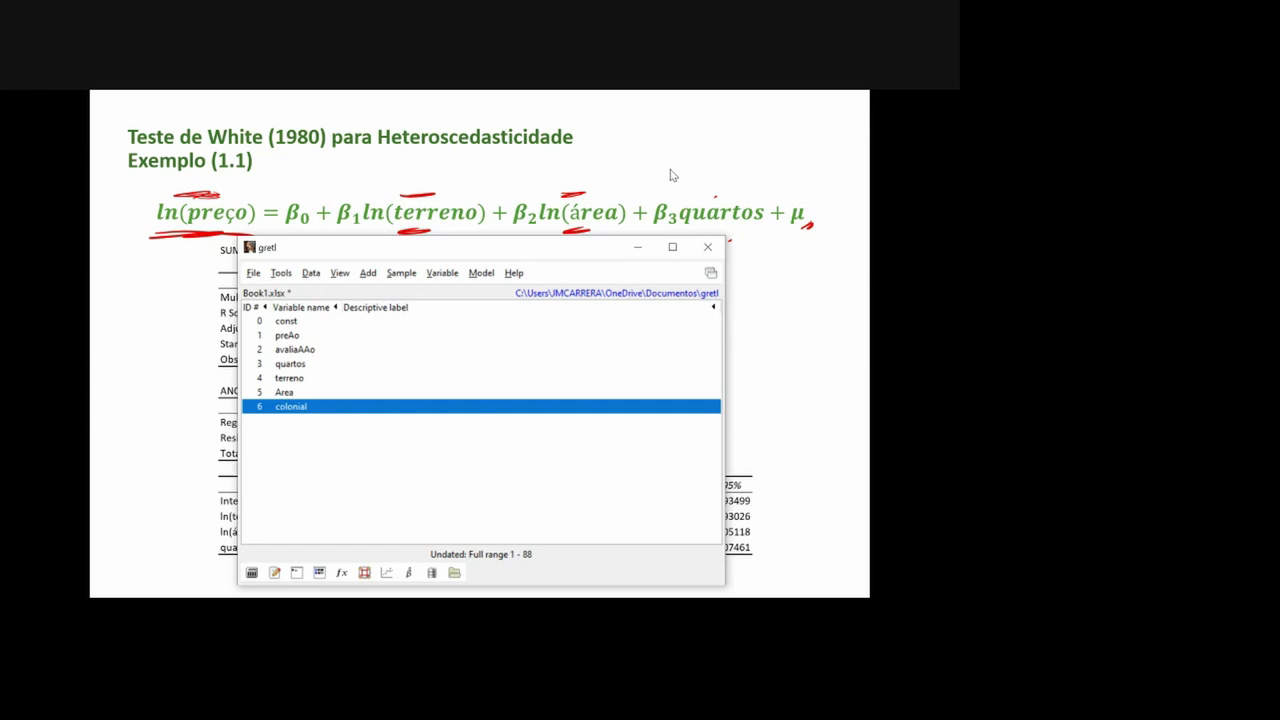
Switch to gretl and add the logs of the variables preAo, terreno and Area to the dataset.
{"action": "left_click", "coordinate": [315, 338]}
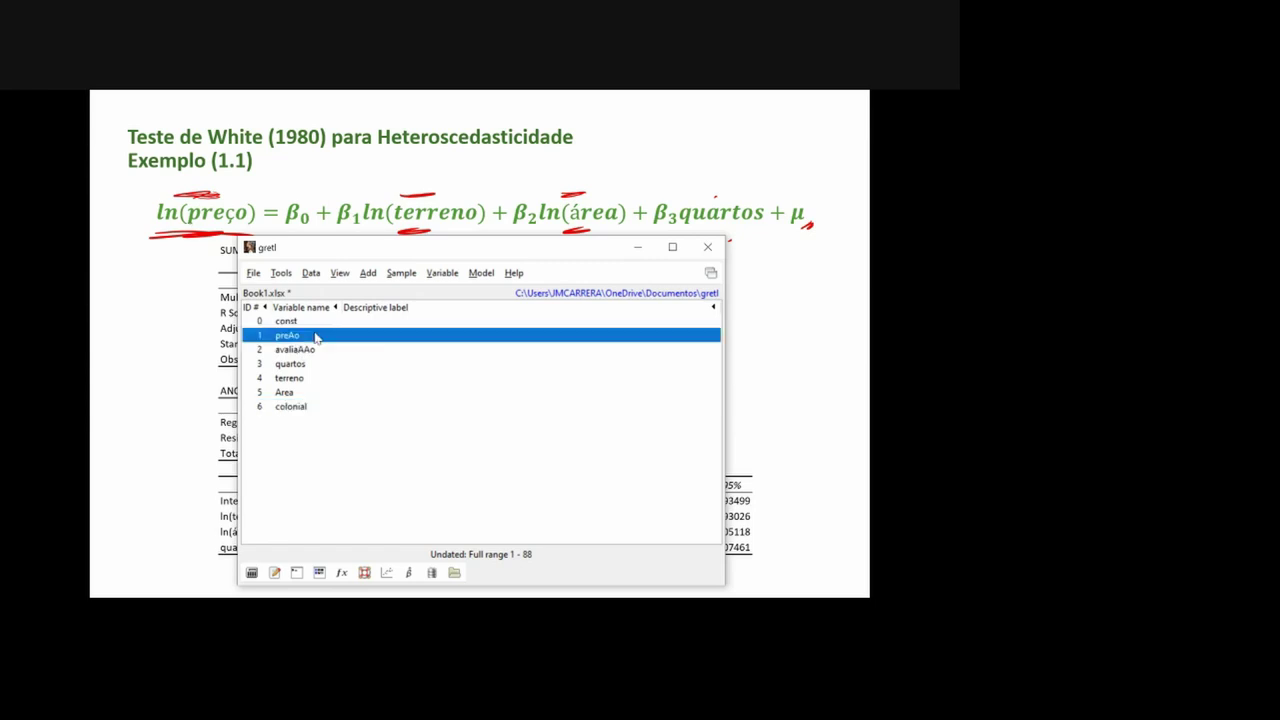
{"action": "left_click", "coordinate": [368, 273]}
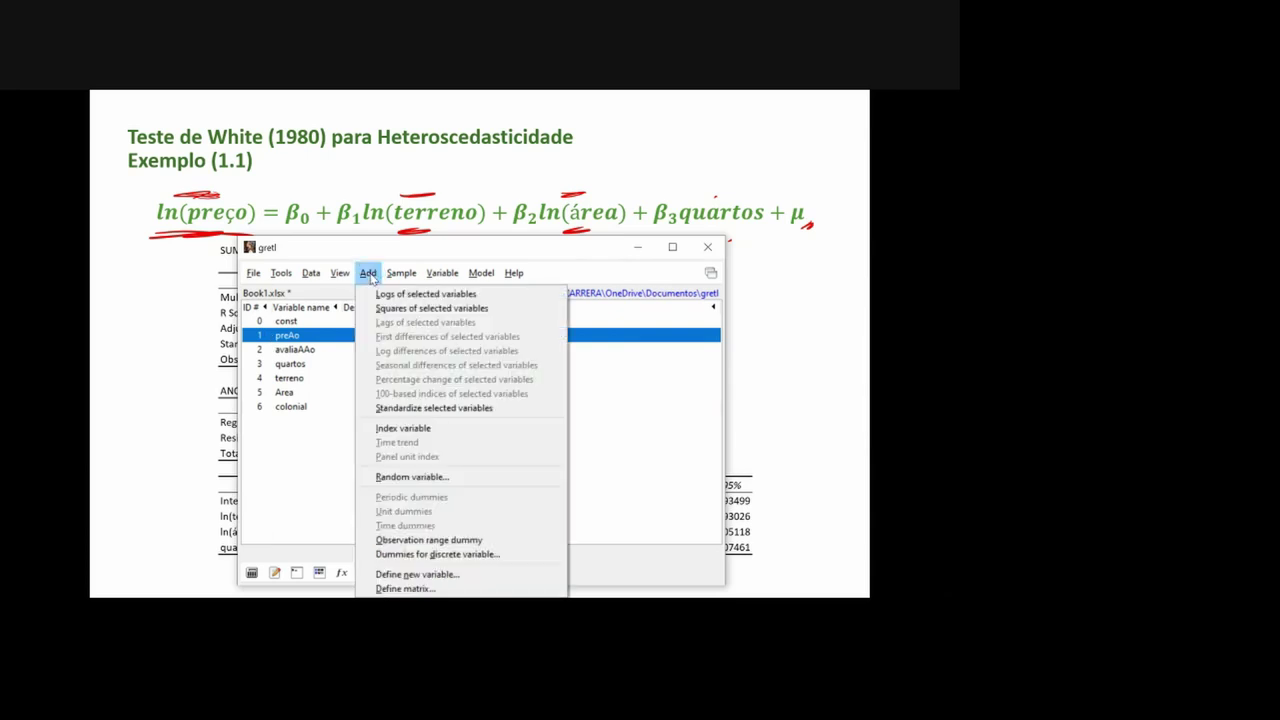
{"action": "left_click", "coordinate": [402, 294]}
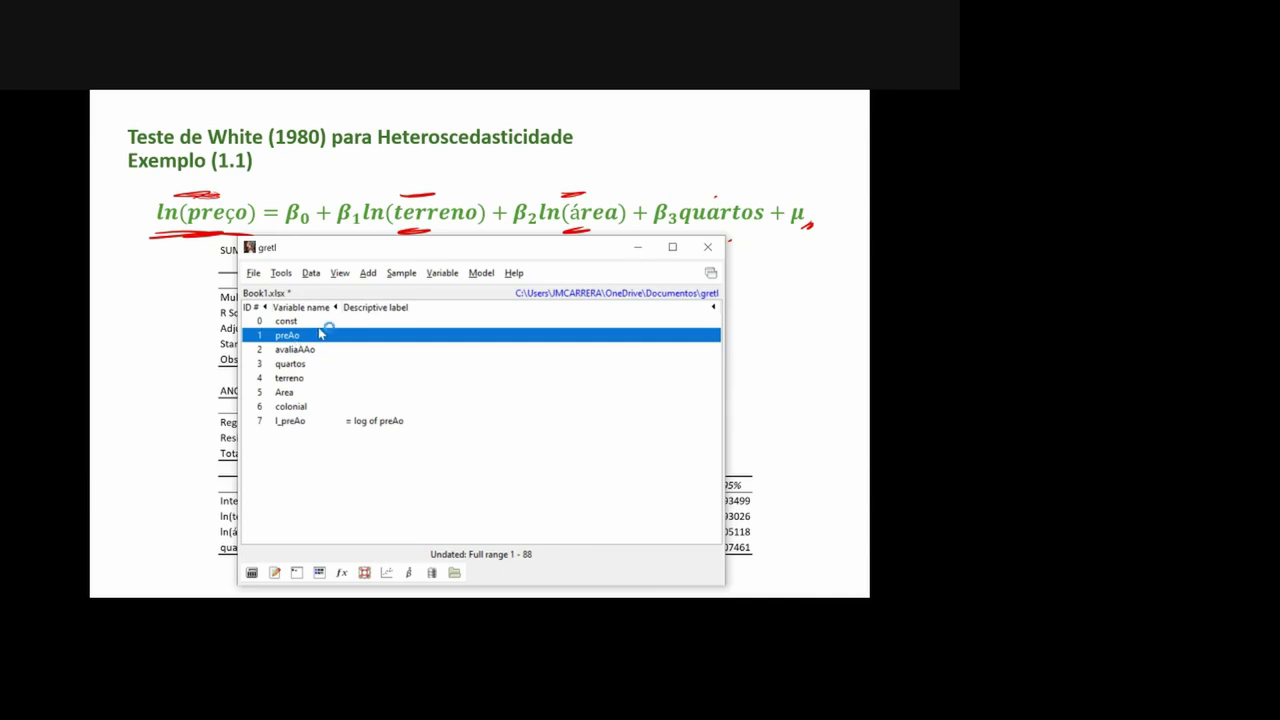
{"action": "left_click", "coordinate": [300, 378]}
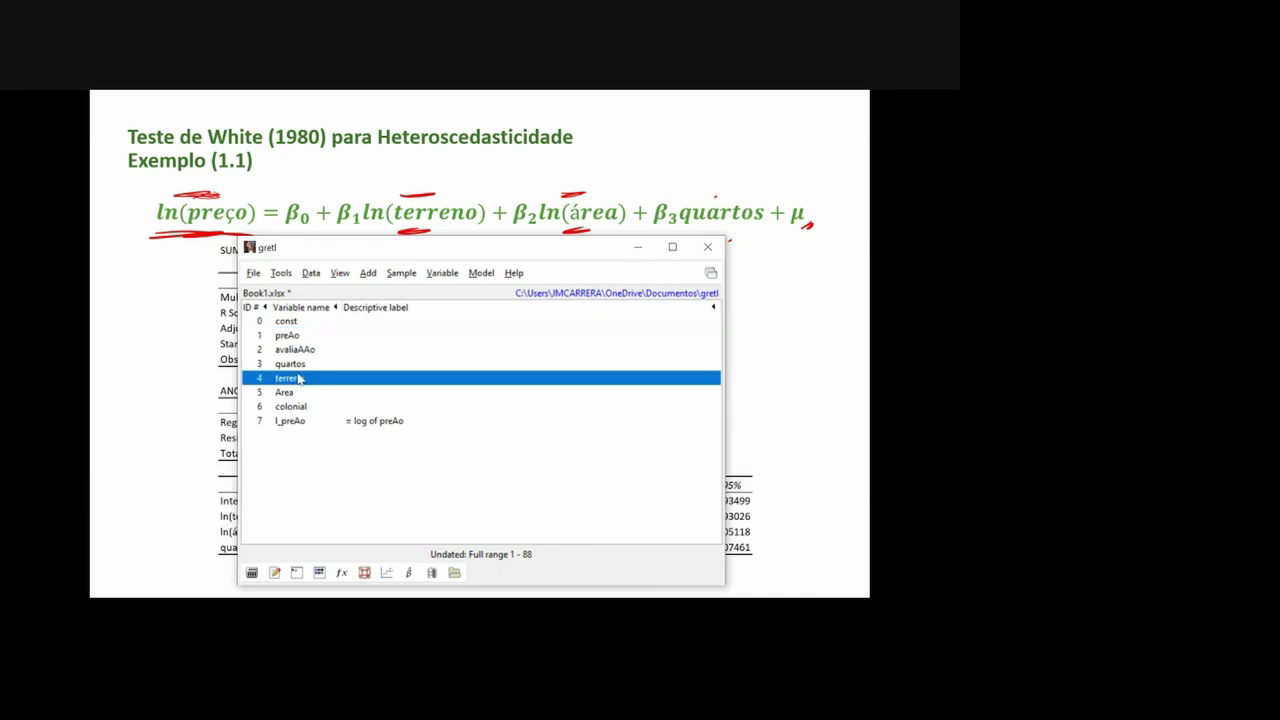
{"action": "left_click", "coordinate": [313, 275]}
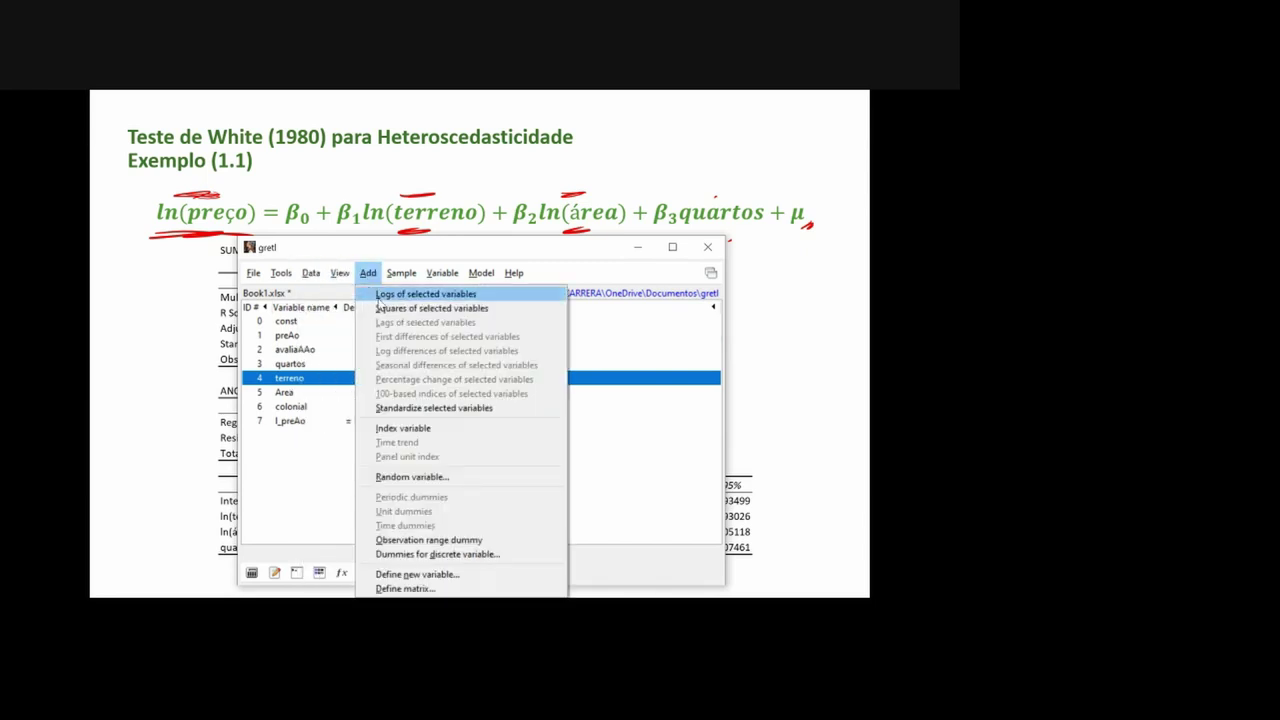
{"action": "left_click", "coordinate": [385, 293]}
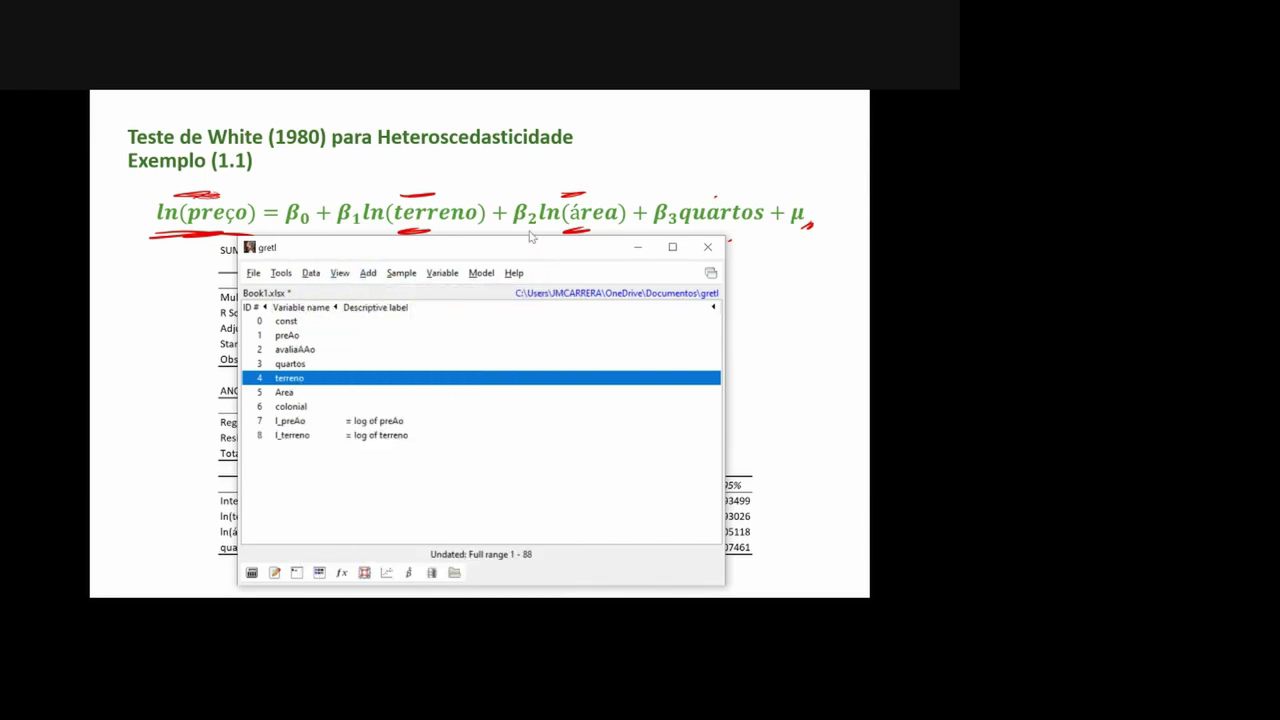
{"action": "left_click", "coordinate": [306, 396]}
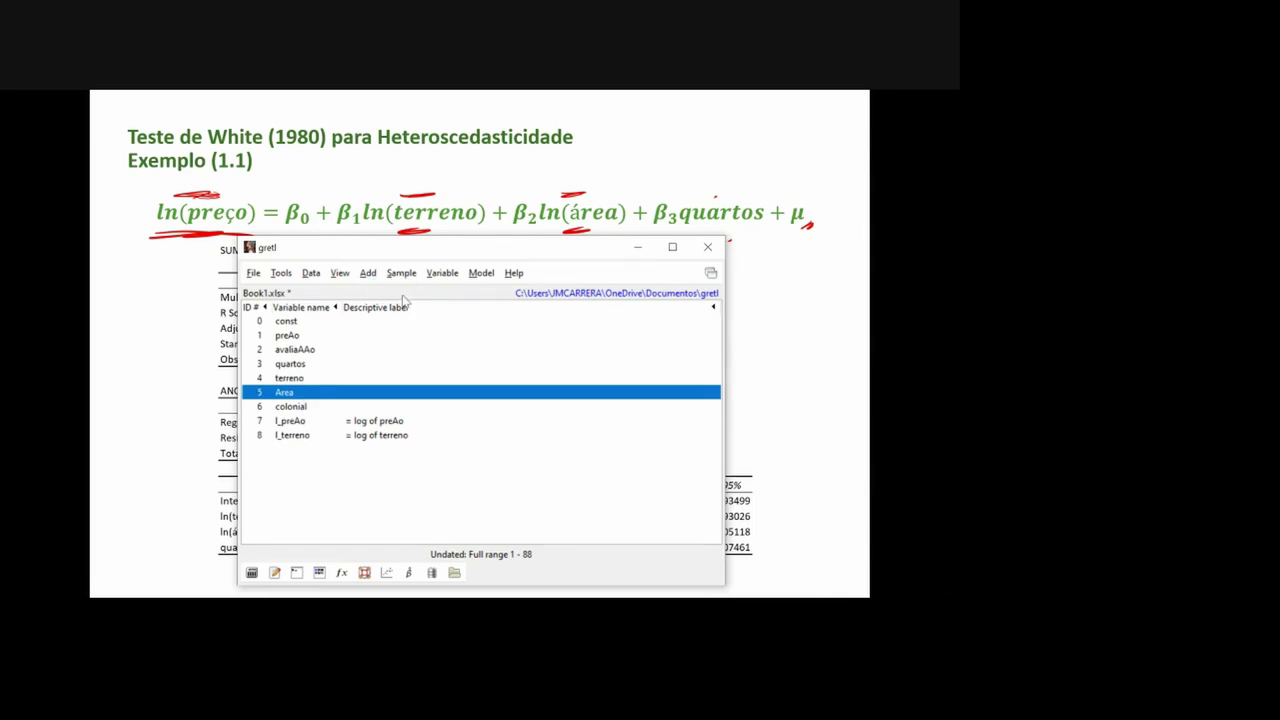
{"action": "left_click", "coordinate": [368, 274]}
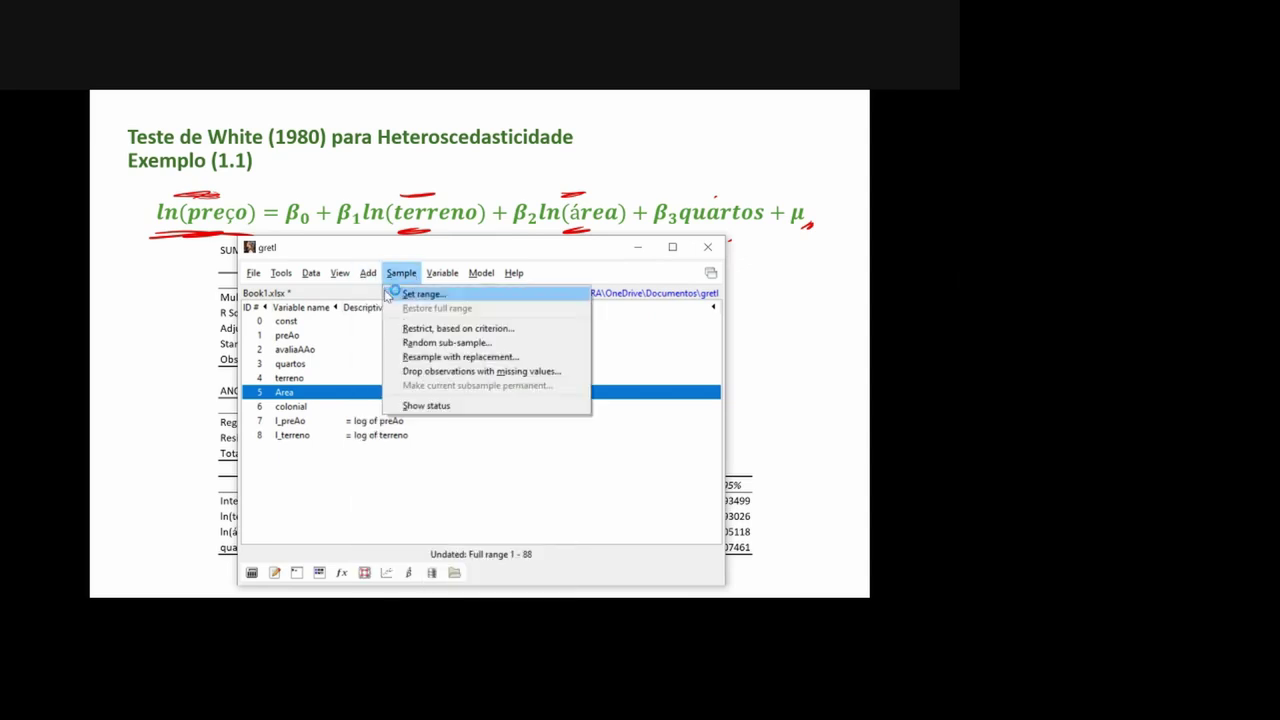
{"action": "left_click", "coordinate": [376, 294]}
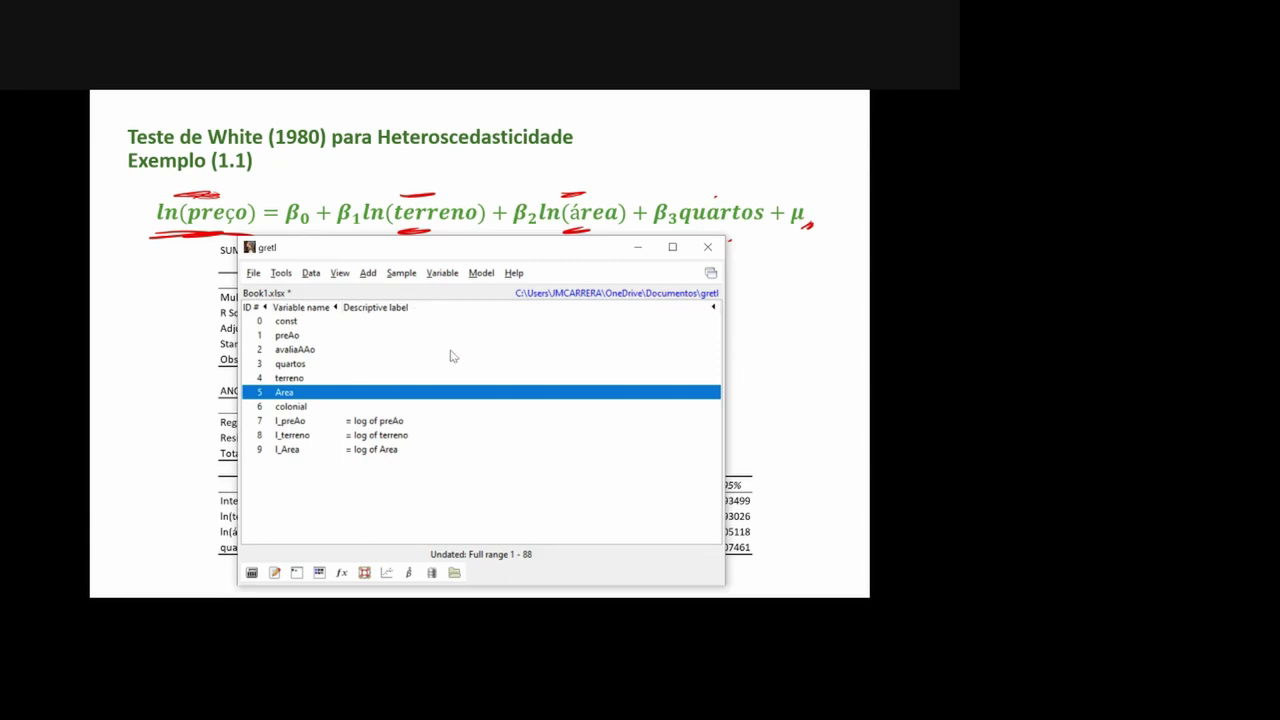
Start an Ordinary Least Squares model with l_preAo as the dependent variable.
{"action": "left_click", "coordinate": [479, 274]}
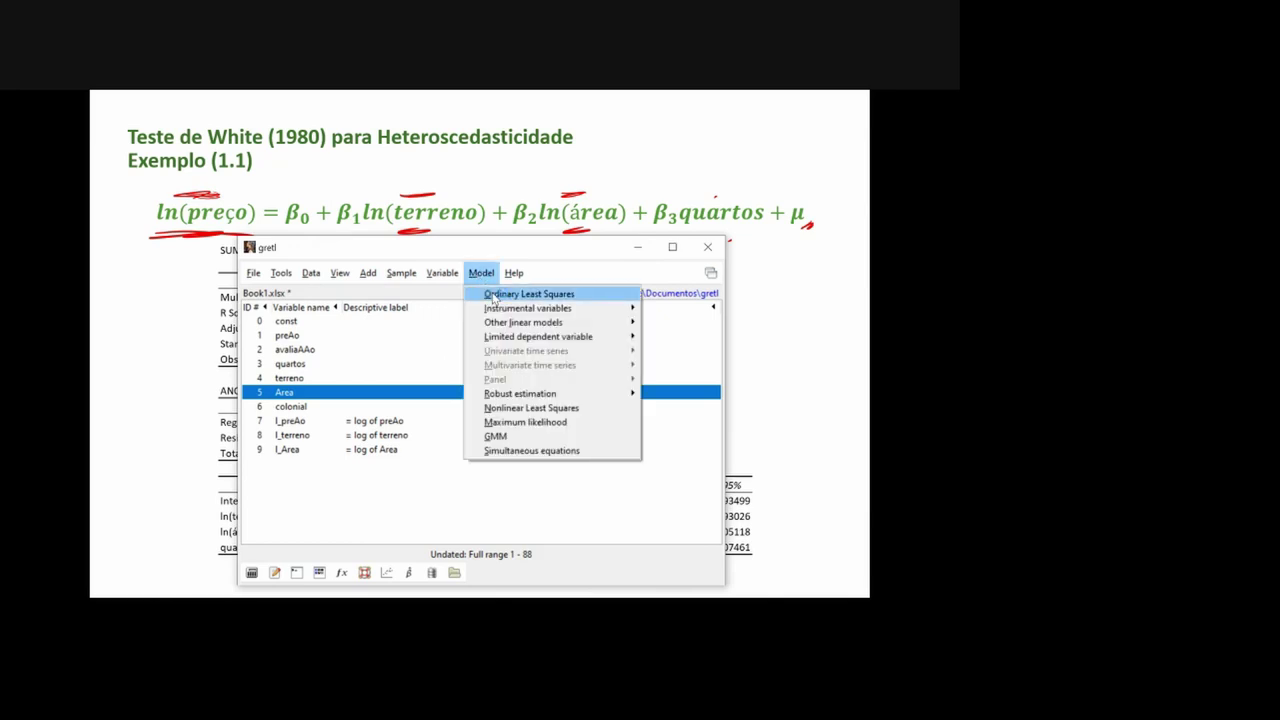
{"action": "left_click", "coordinate": [494, 295]}
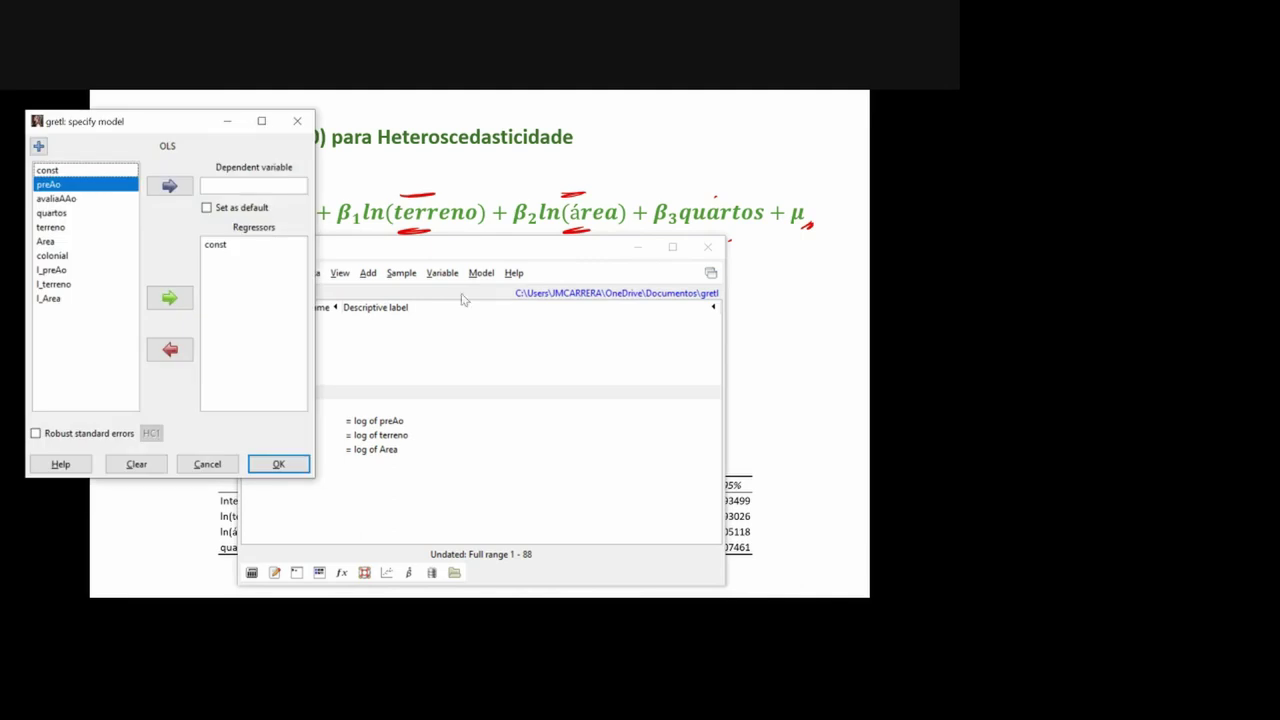
{"action": "left_click_drag", "start_coordinate": [183, 124], "coordinate": [358, 212]}
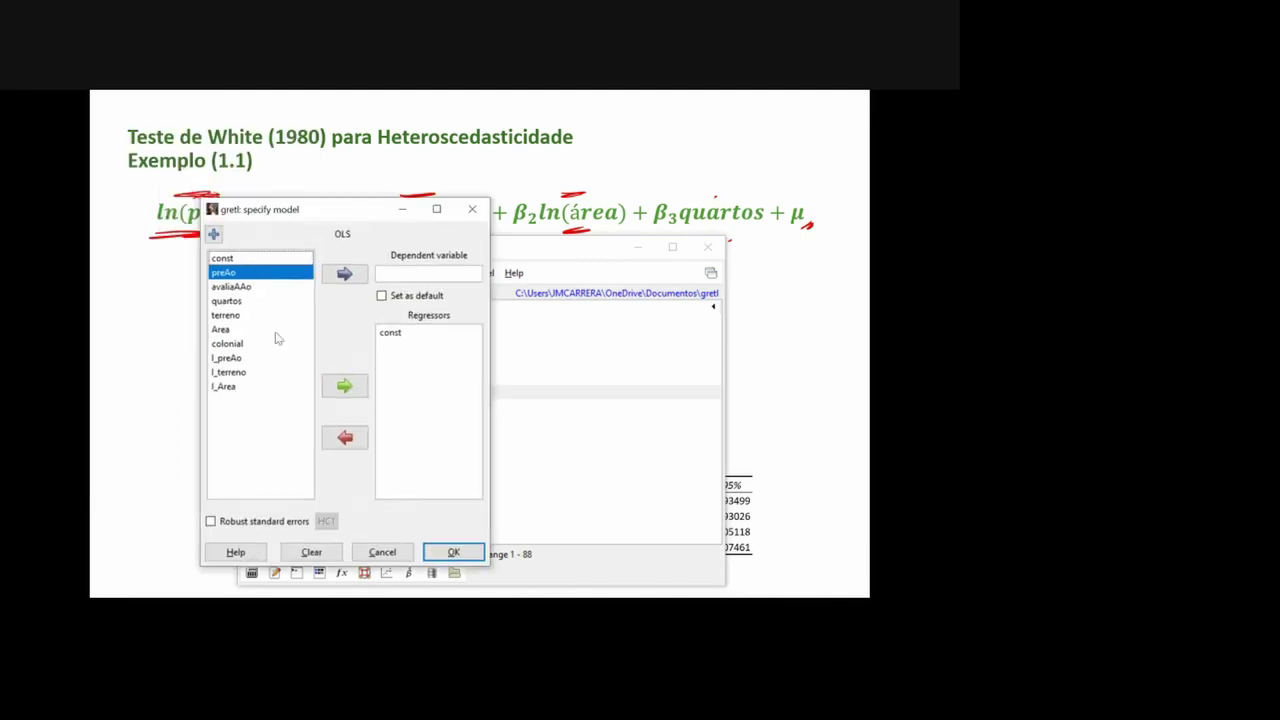
{"action": "left_click", "coordinate": [245, 358]}
{"action": "left_click", "coordinate": [343, 274]}
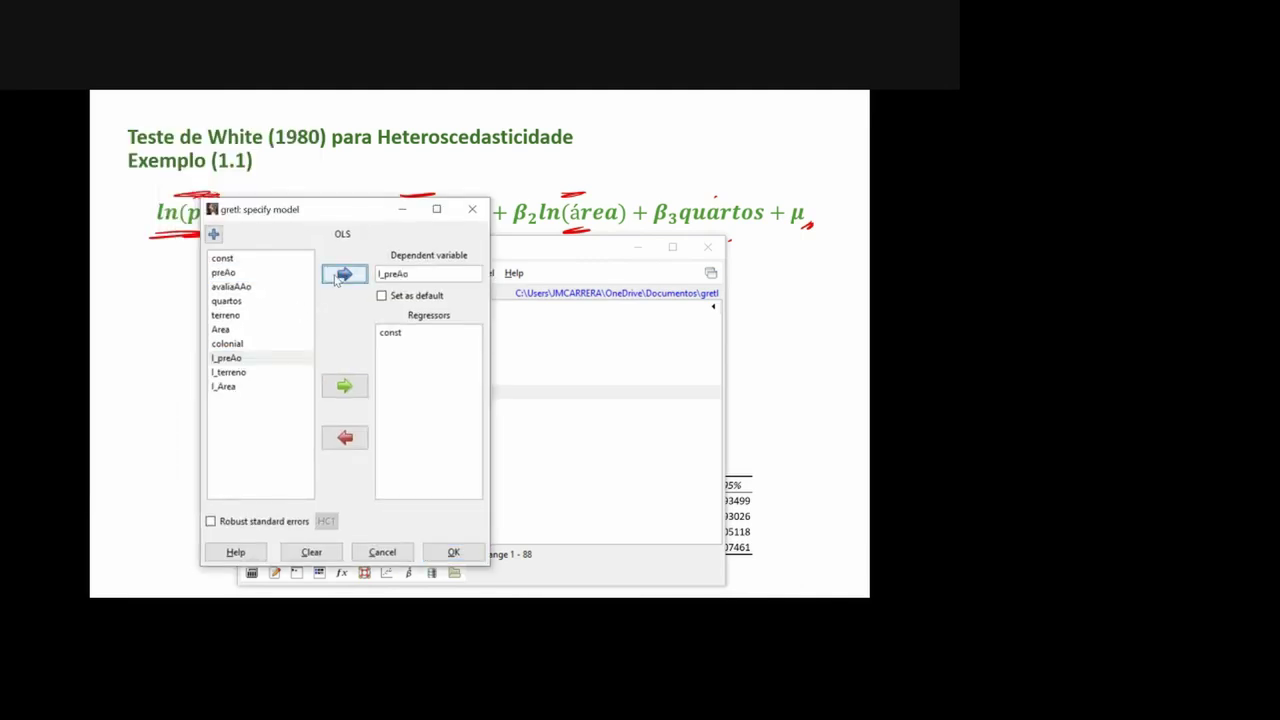
Add l_terreno, l_Area and quartos as regressors alongside the constant and estimate the model.
{"action": "left_click", "coordinate": [257, 372]}
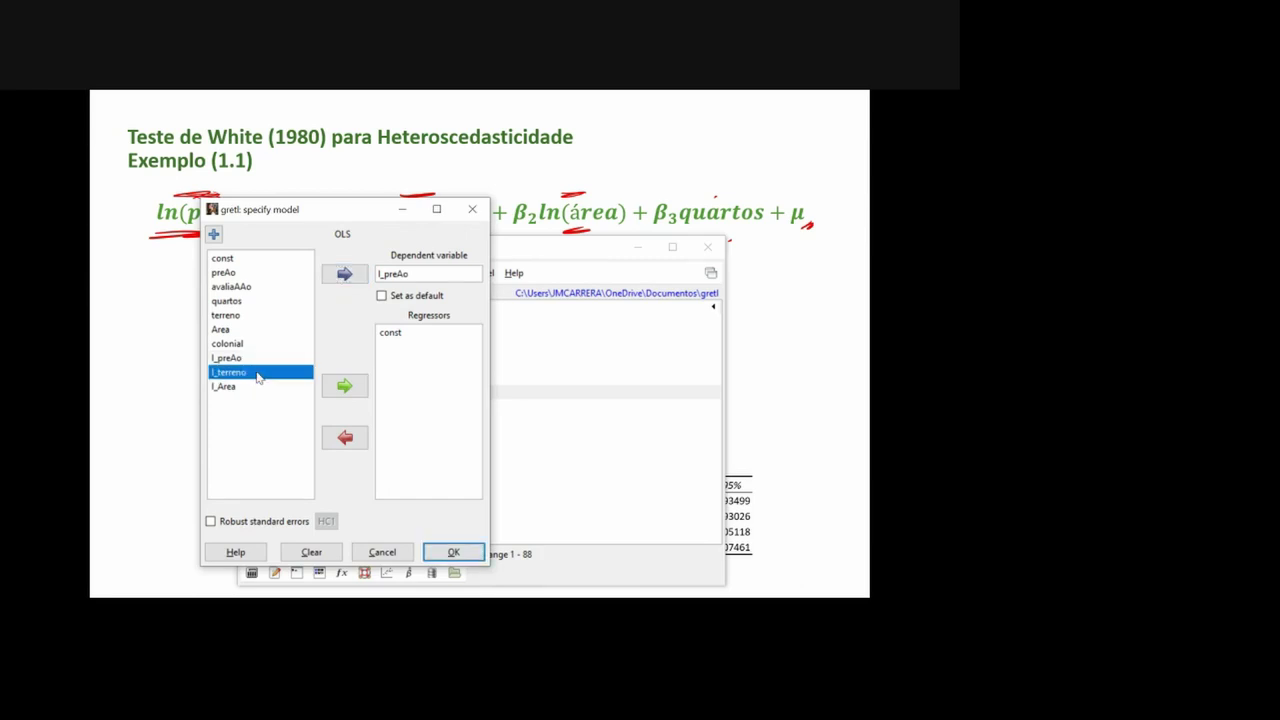
{"action": "key", "text": "shift+Down"}
{"action": "left_click", "coordinate": [340, 387]}
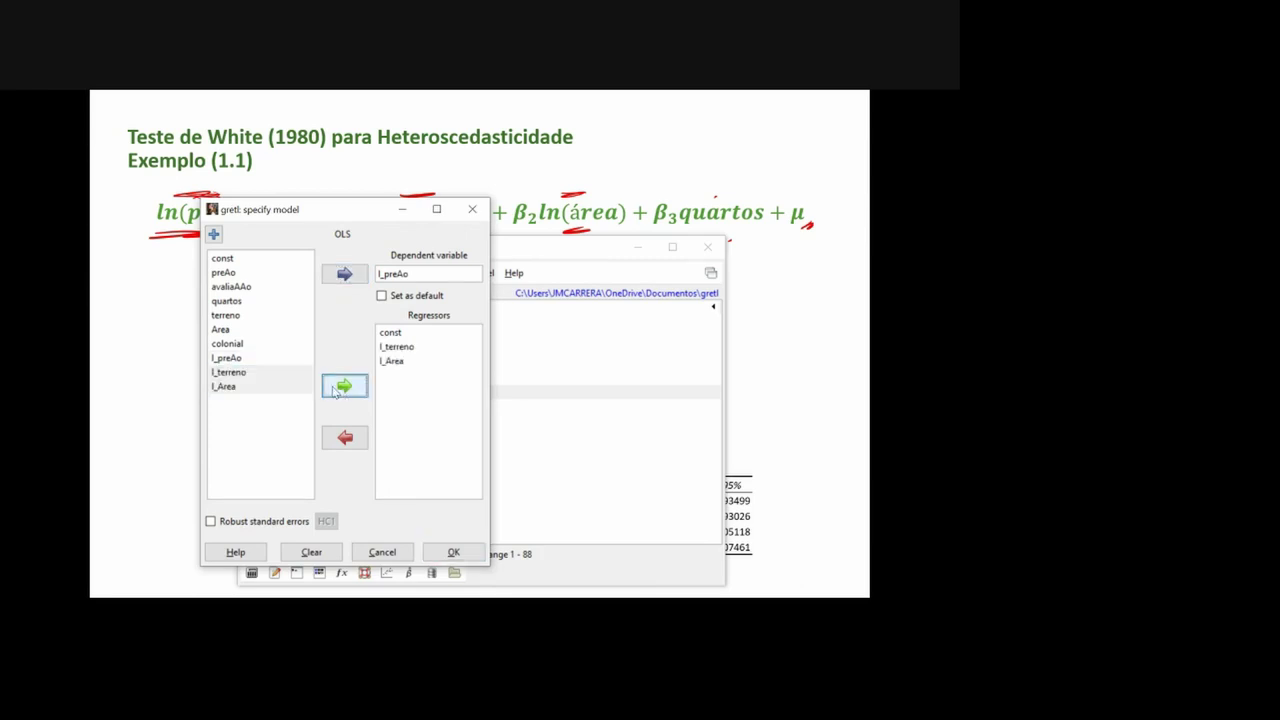
{"action": "left_click", "coordinate": [236, 301]}
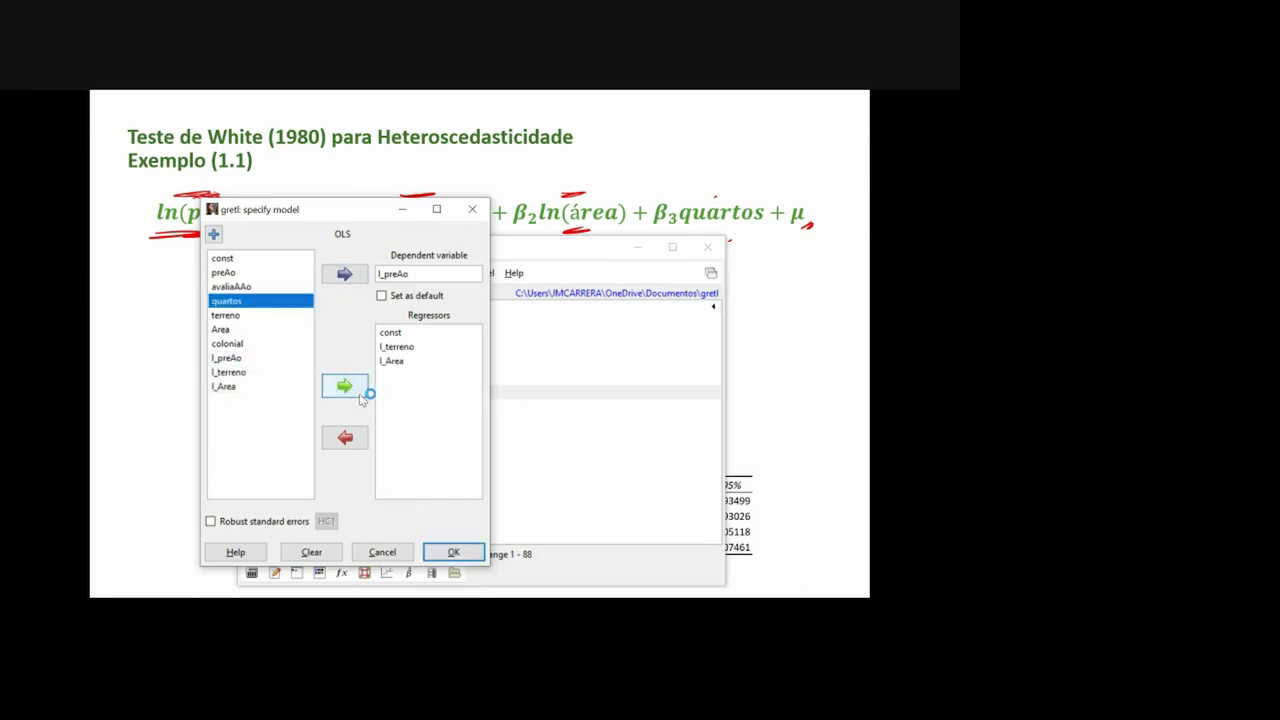
{"action": "left_click", "coordinate": [358, 389]}
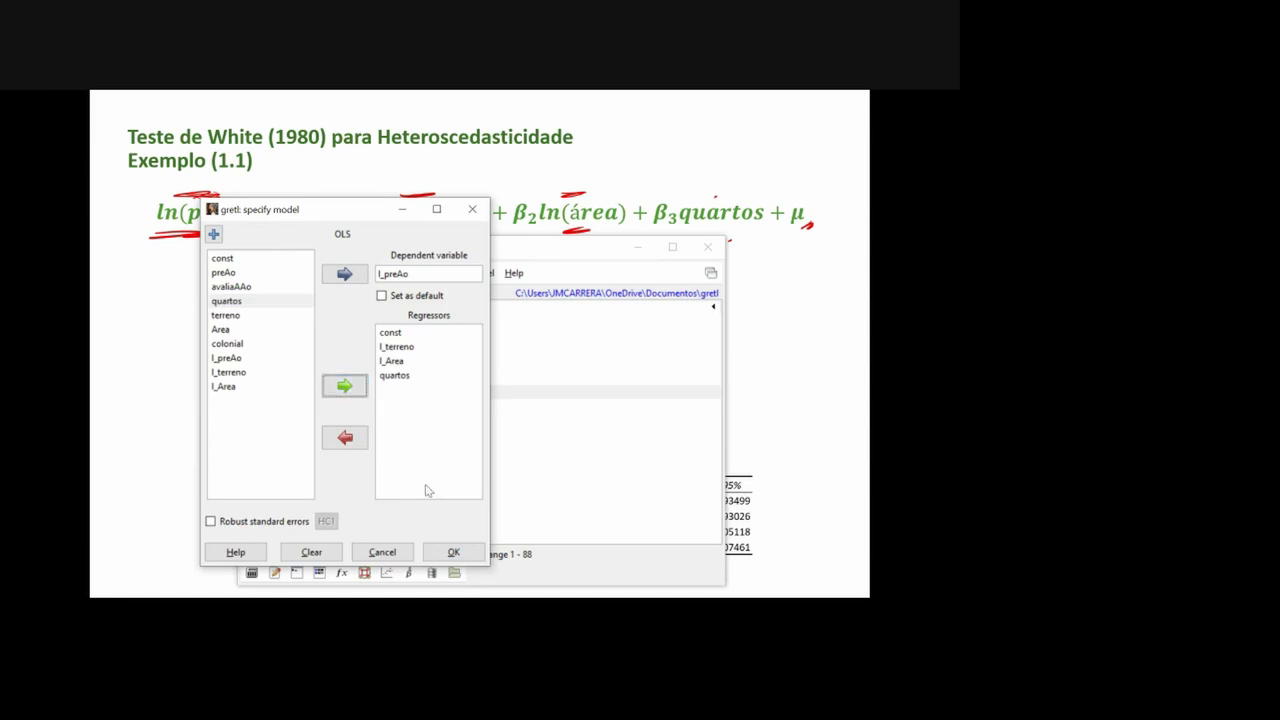
{"action": "left_click", "coordinate": [452, 553]}
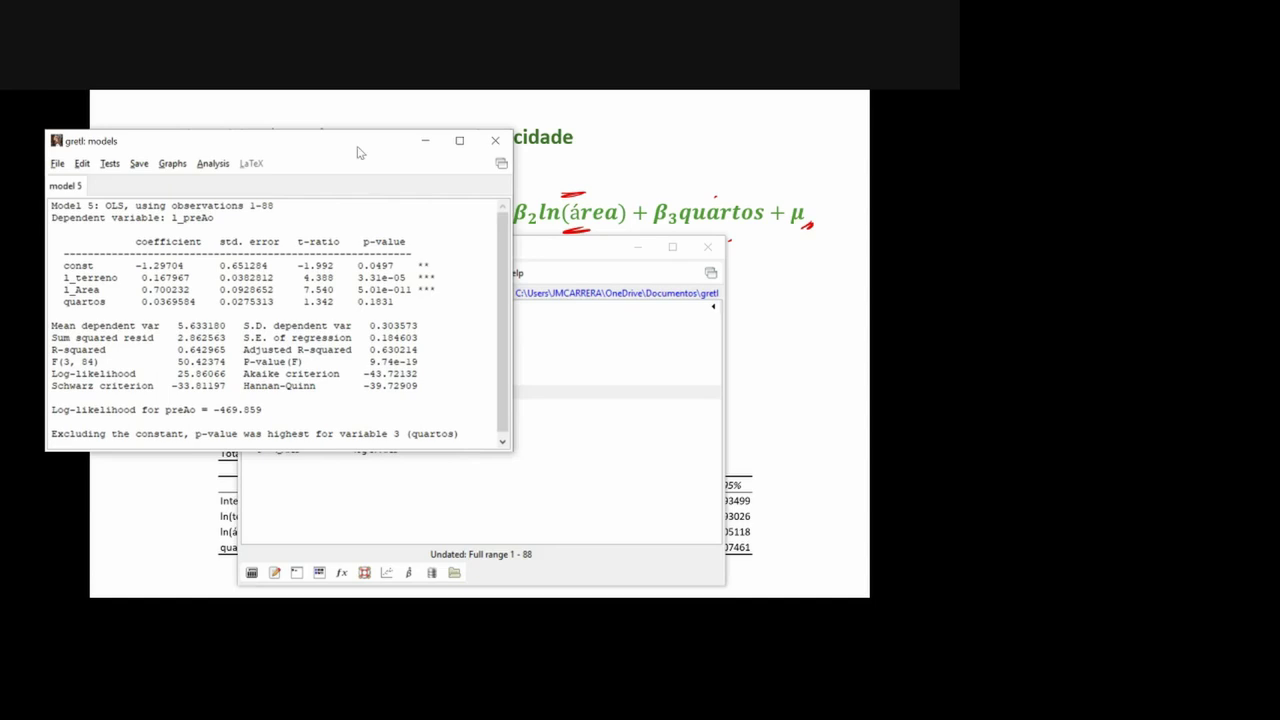
{"action": "left_click_drag", "start_coordinate": [358, 152], "coordinate": [566, 264]}
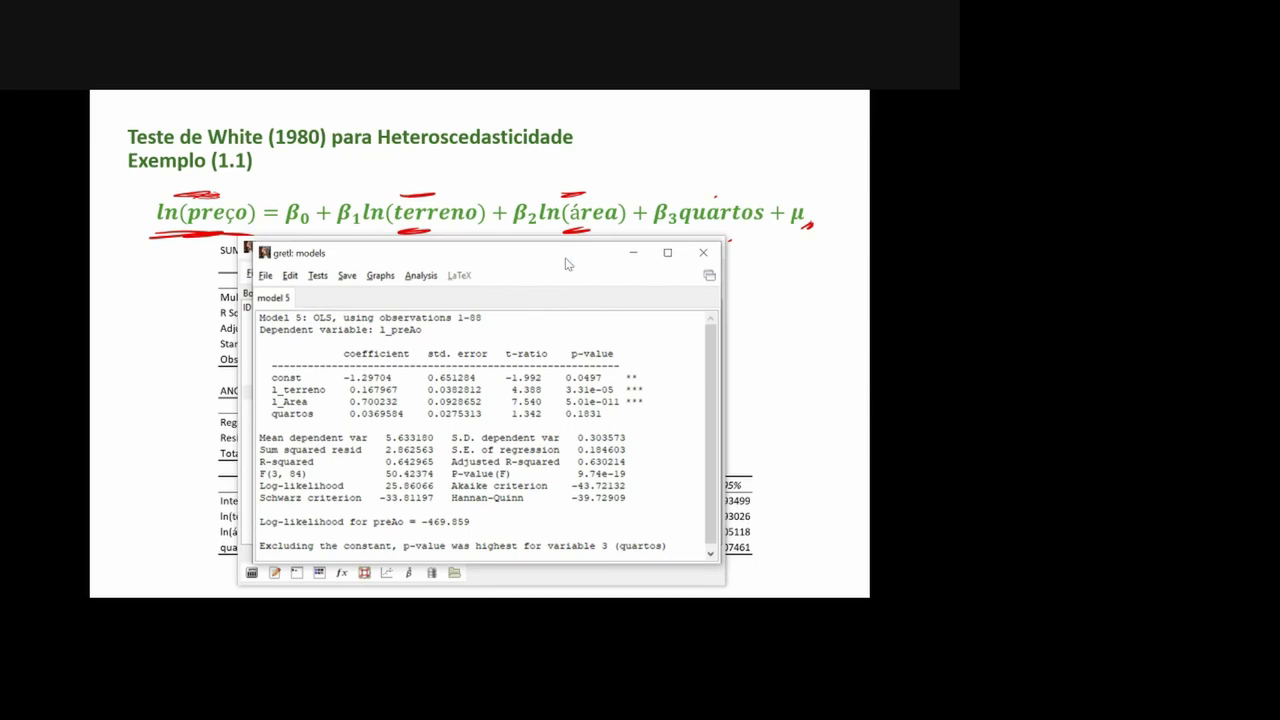
Save the squared residuals of the log price model to the dataset under the default series name.
{"action": "left_click", "coordinate": [347, 276]}
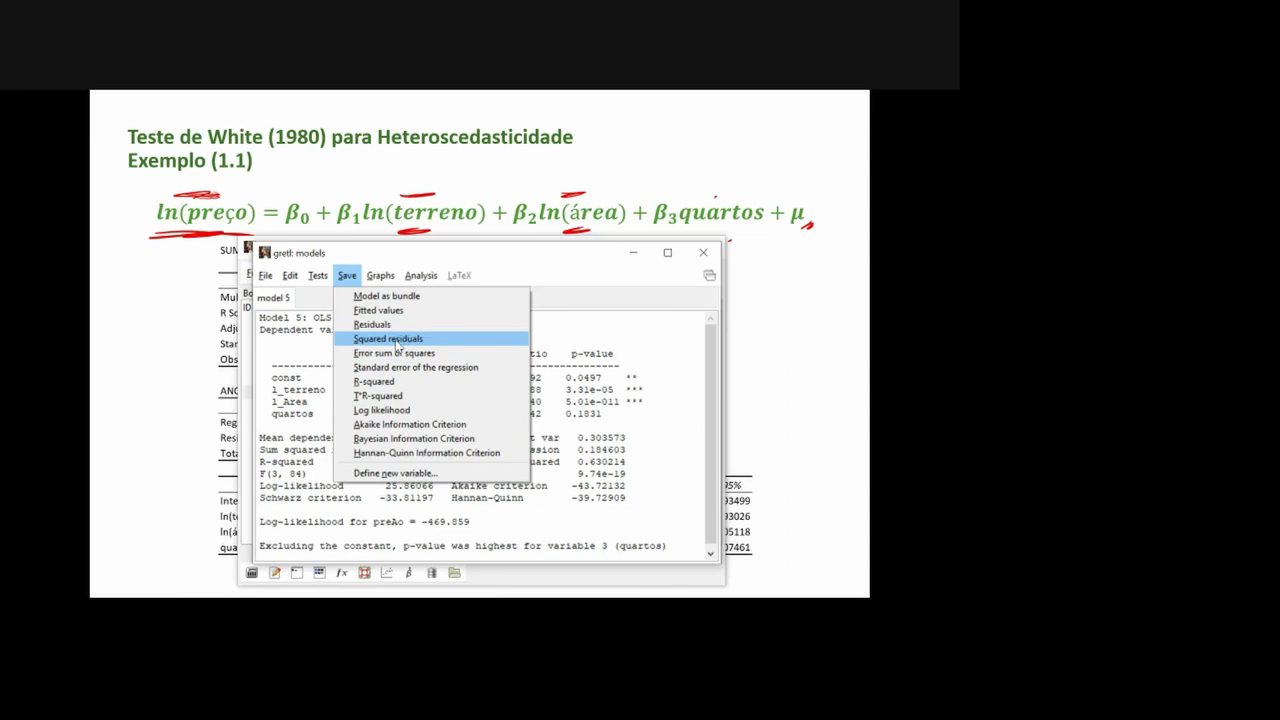
{"action": "left_click", "coordinate": [397, 340]}
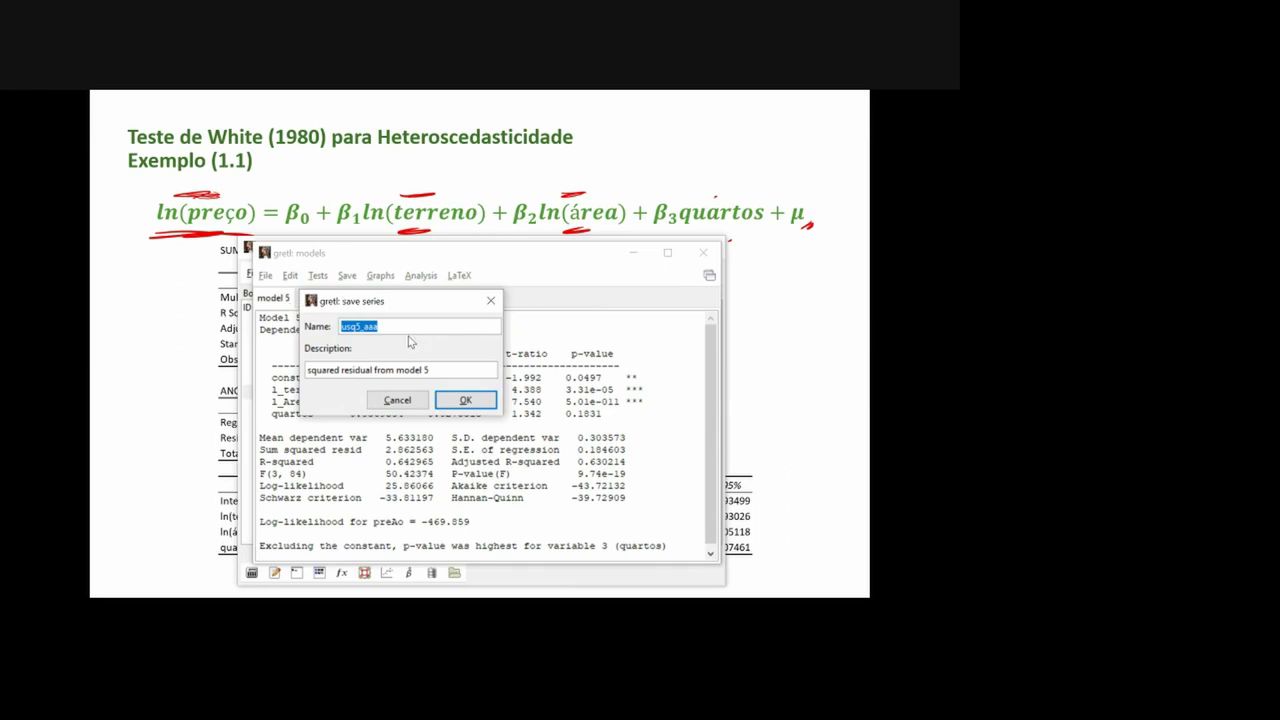
{"action": "left_click", "coordinate": [472, 404]}
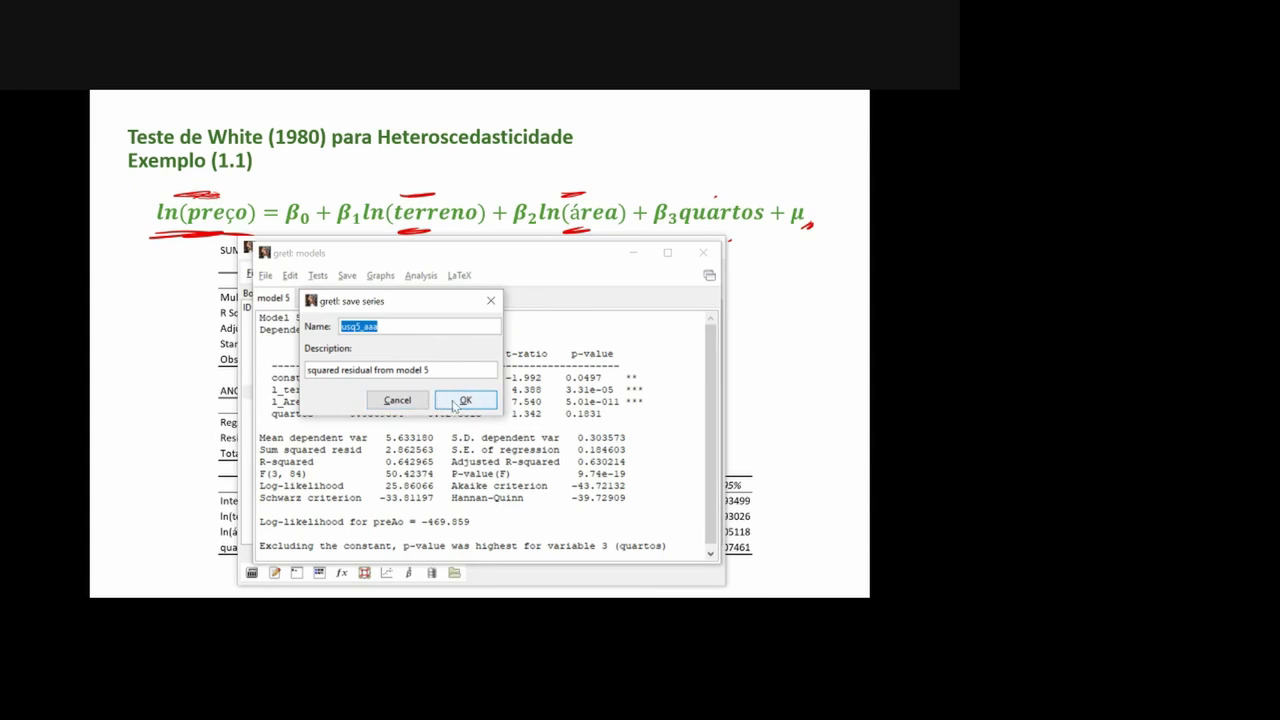
{"action": "left_click", "coordinate": [455, 404]}
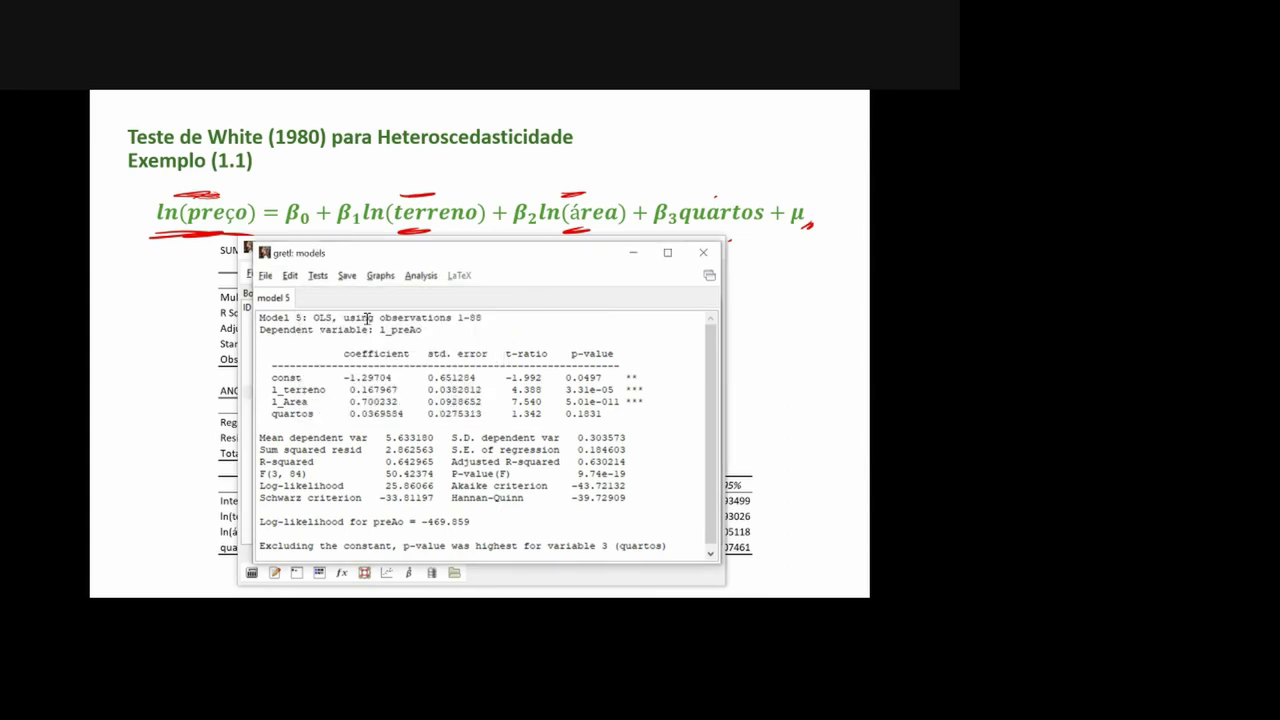
Save the fitted values of the log price model to the dataset under the default series name.
{"action": "left_click", "coordinate": [347, 276]}
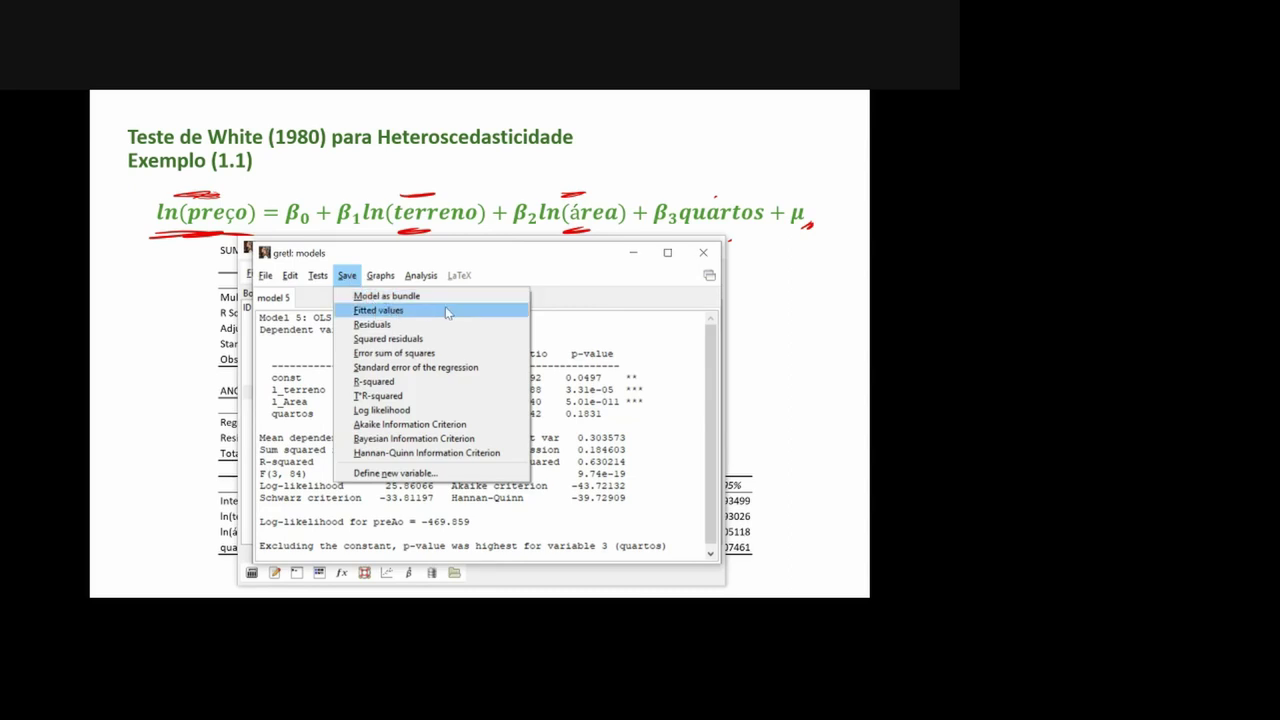
{"action": "left_click", "coordinate": [411, 312]}
{"action": "left_click", "coordinate": [403, 311]}
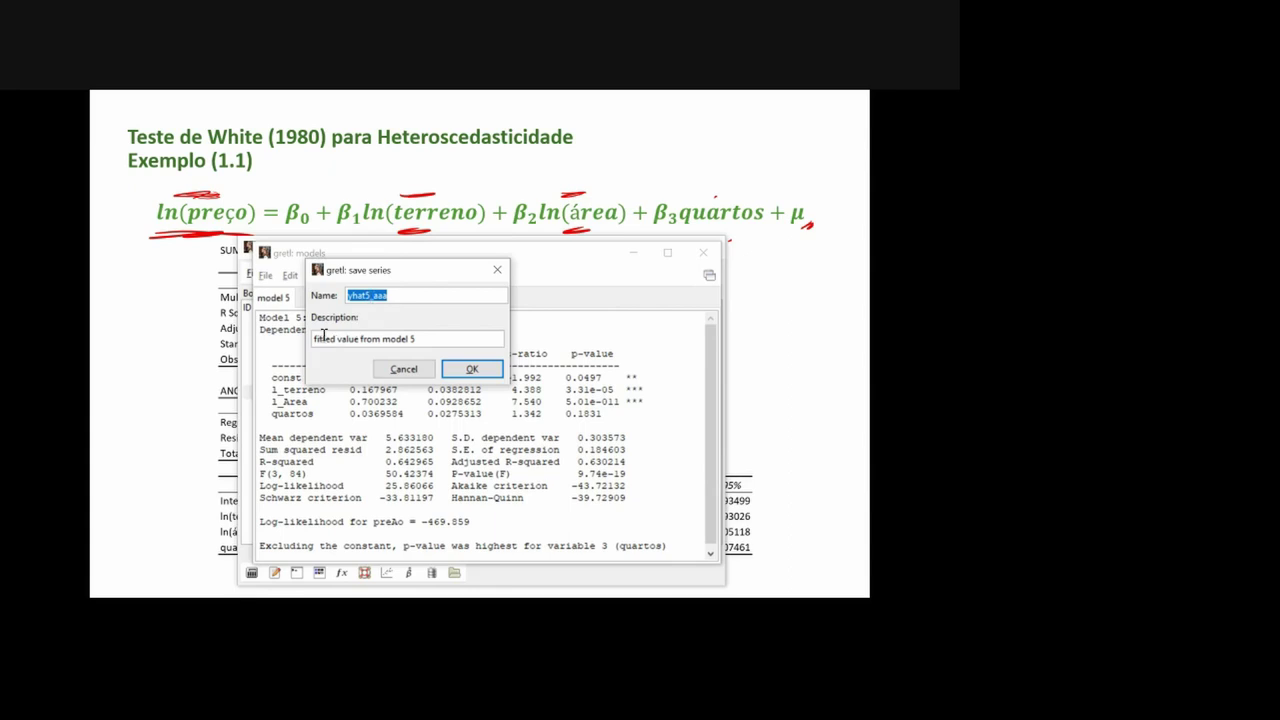
{"action": "left_click", "coordinate": [473, 371]}
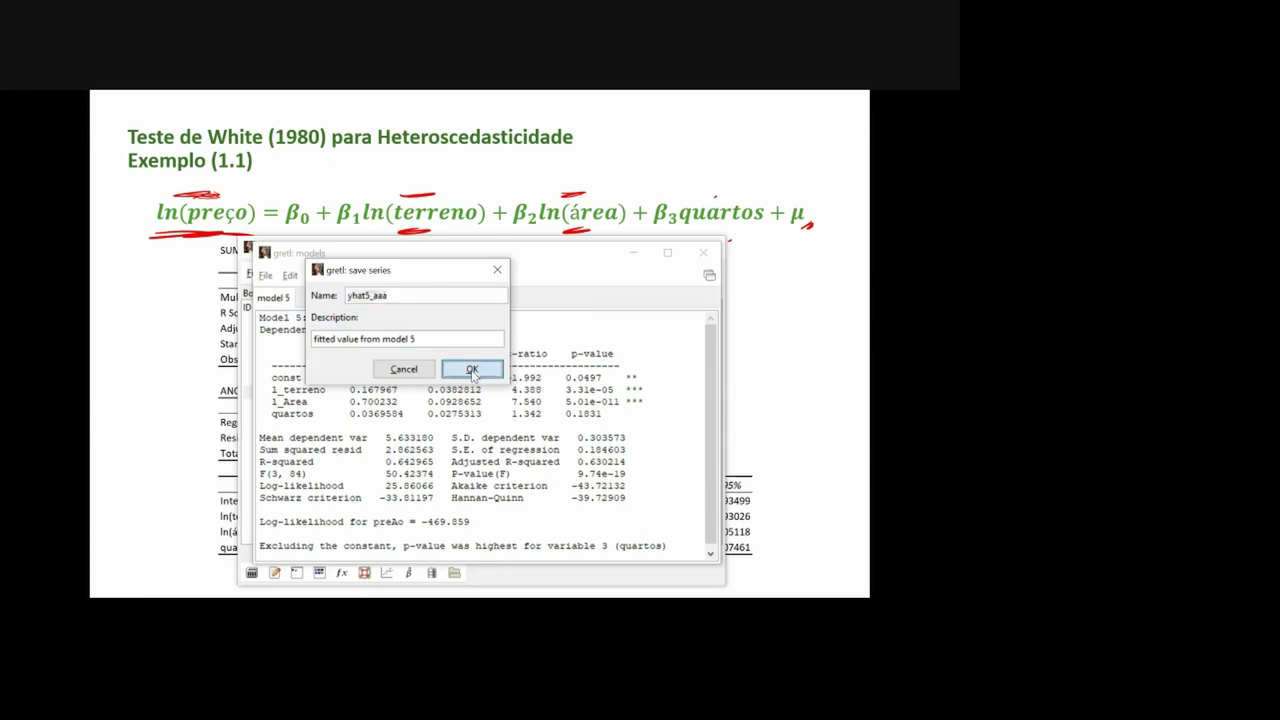
Return to the main variable list and add the square of the fitted values yhat5_aaa to the dataset.
{"action": "double_click", "coordinate": [256, 256]}
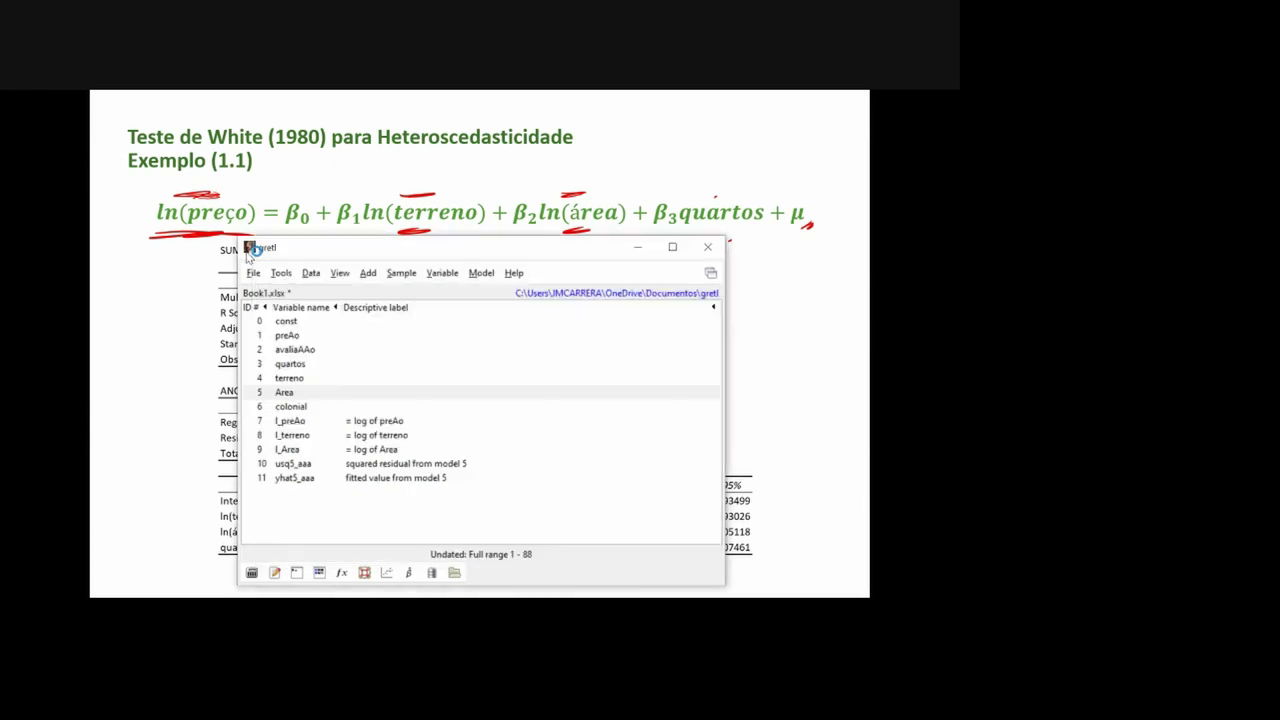
{"action": "left_click", "coordinate": [249, 247]}
{"action": "left_click", "coordinate": [435, 422]}
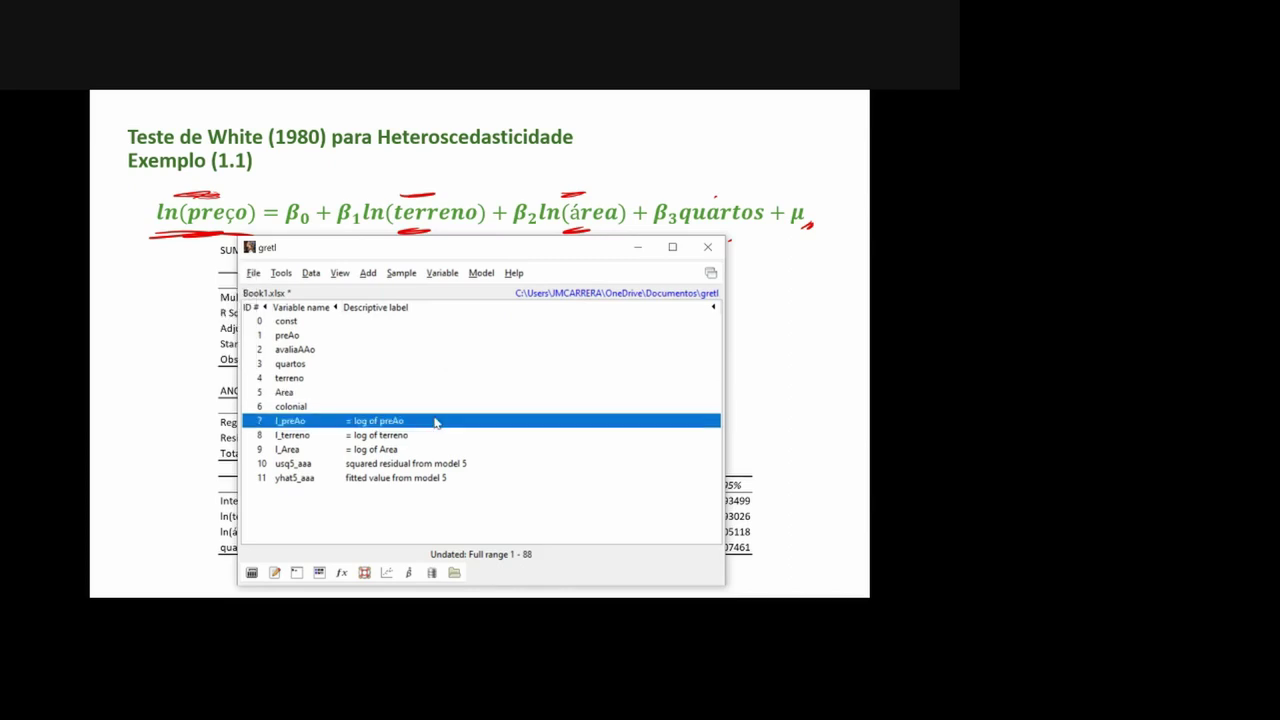
{"action": "left_click", "coordinate": [495, 479]}
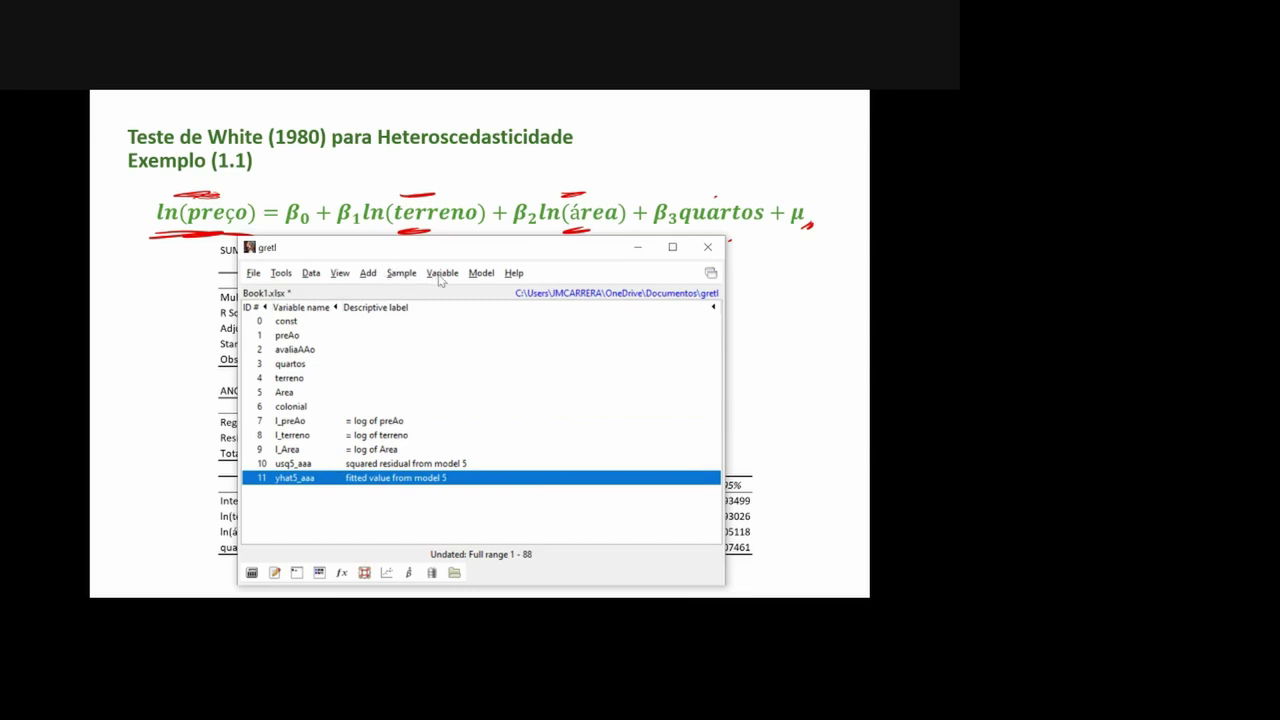
{"action": "left_click", "coordinate": [367, 273]}
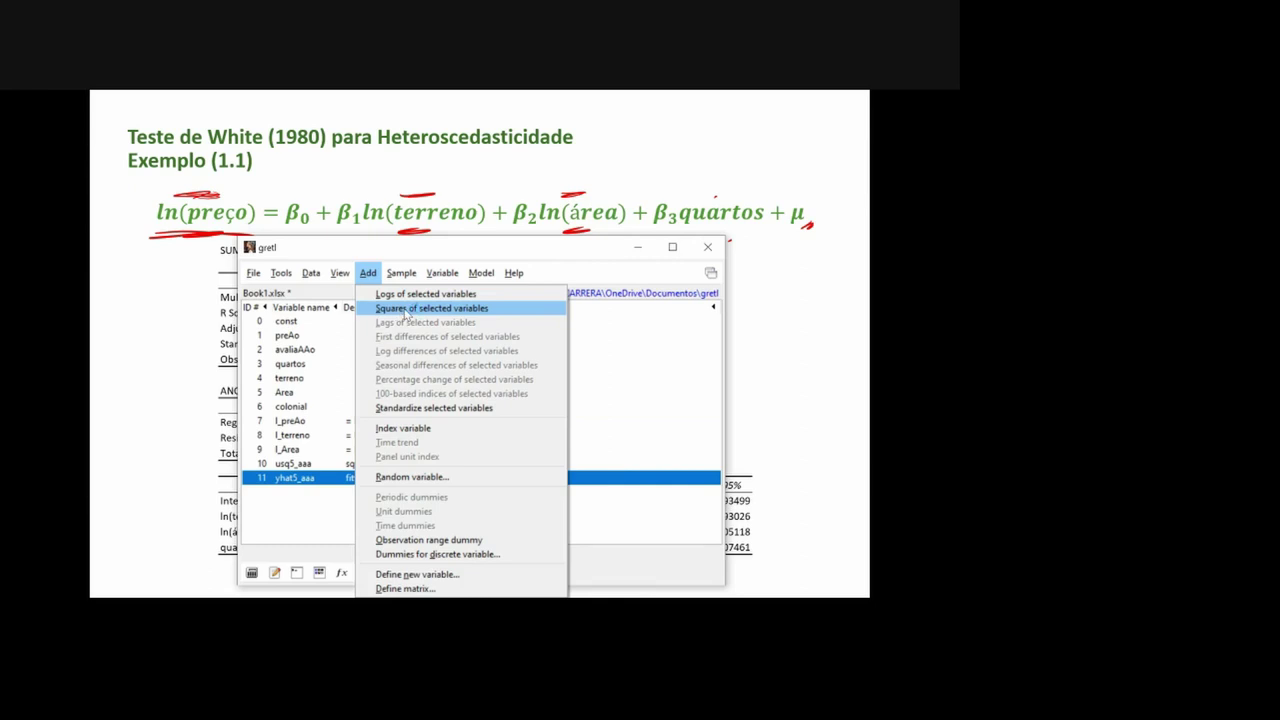
{"action": "left_click", "coordinate": [405, 310]}
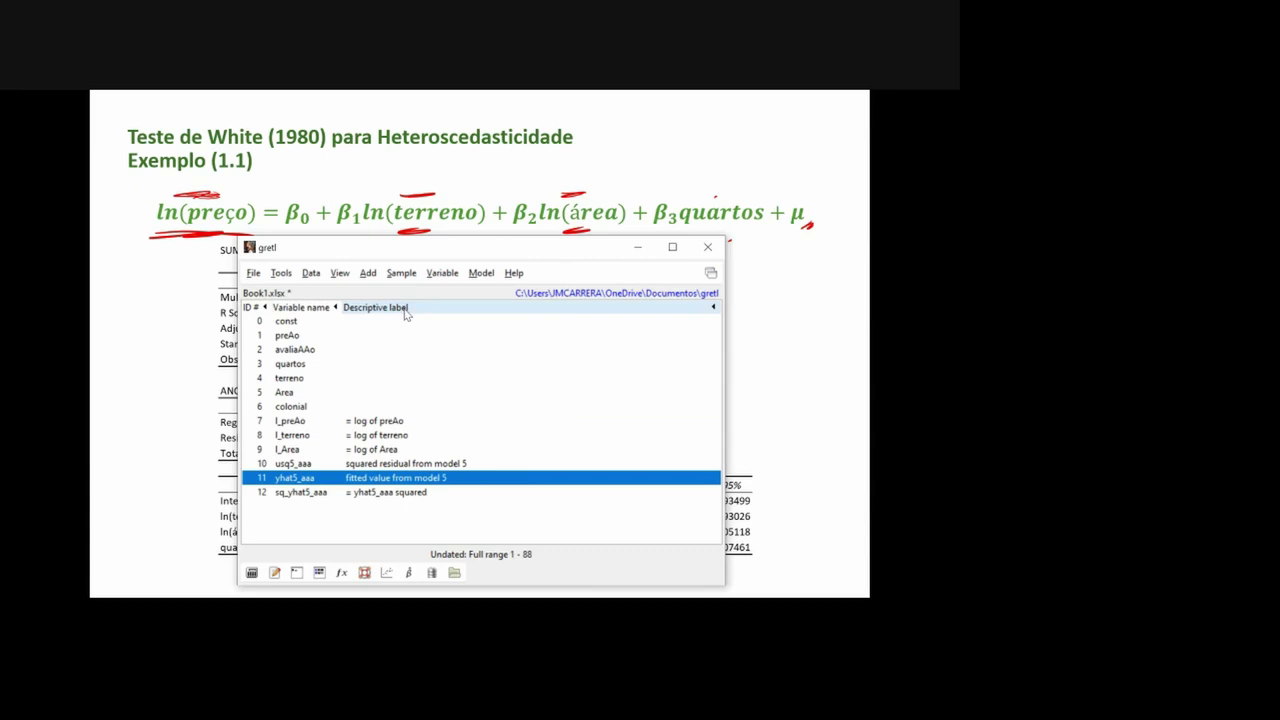
Start a new OLS model with usq5_aaa as the dependent variable and remove the regressors l_terreno, l_Area and quartos.
{"action": "left_click", "coordinate": [477, 276]}
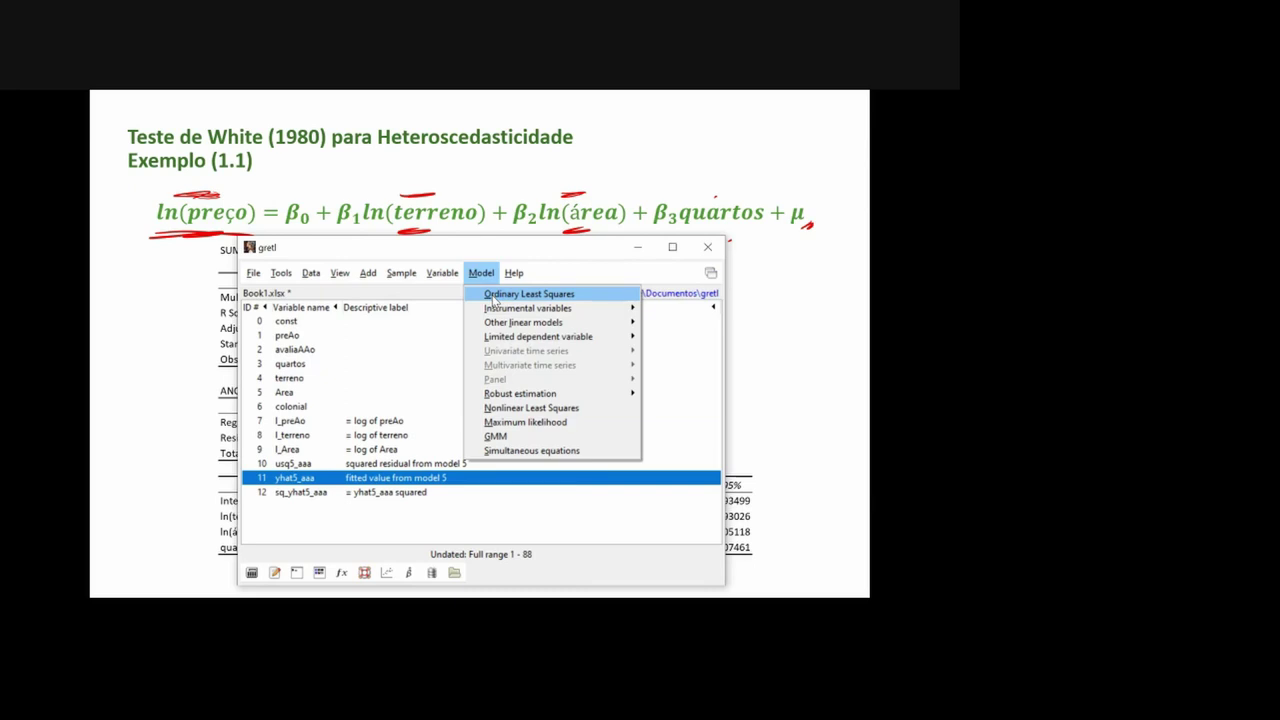
{"action": "left_click", "coordinate": [492, 295]}
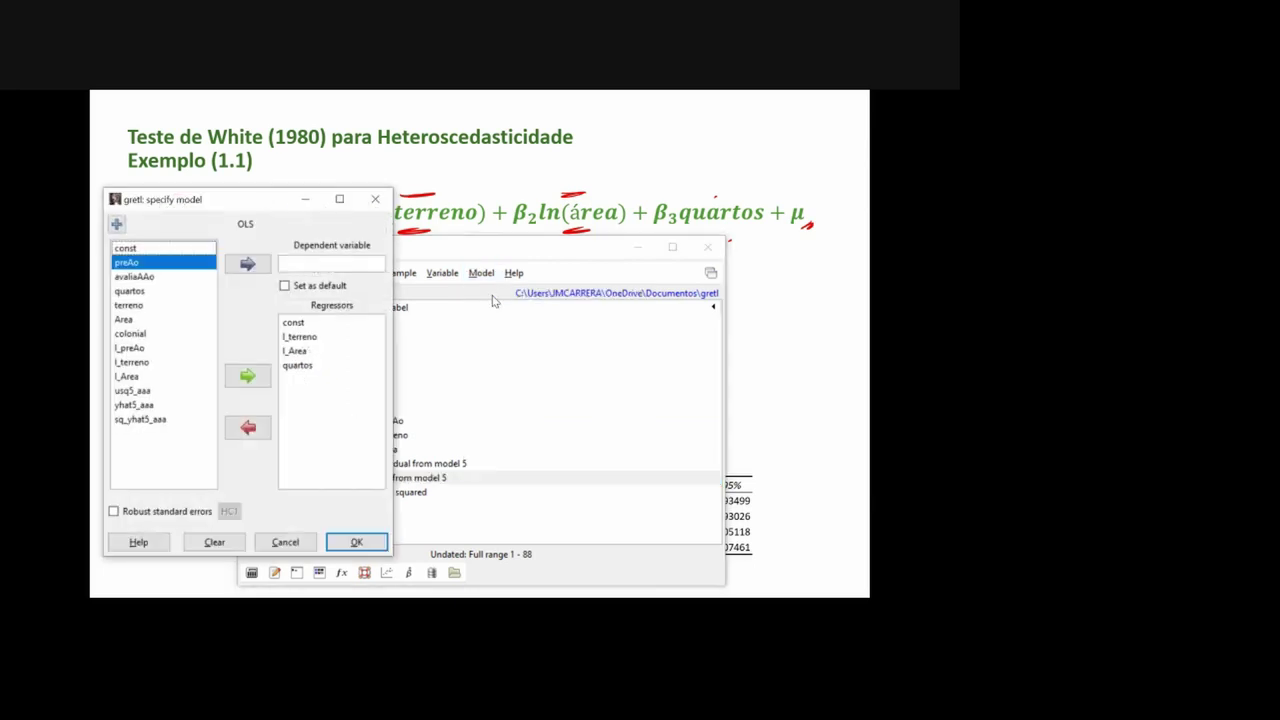
{"action": "left_click", "coordinate": [152, 393]}
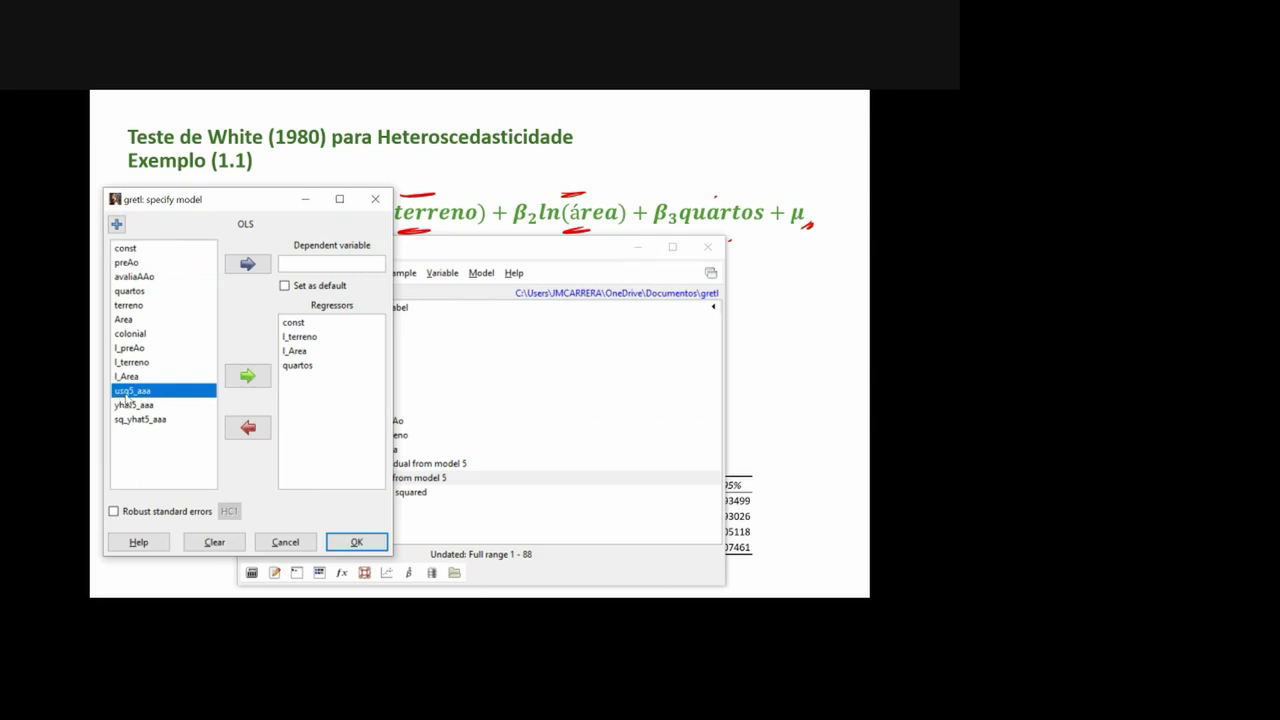
{"action": "left_click", "coordinate": [246, 265]}
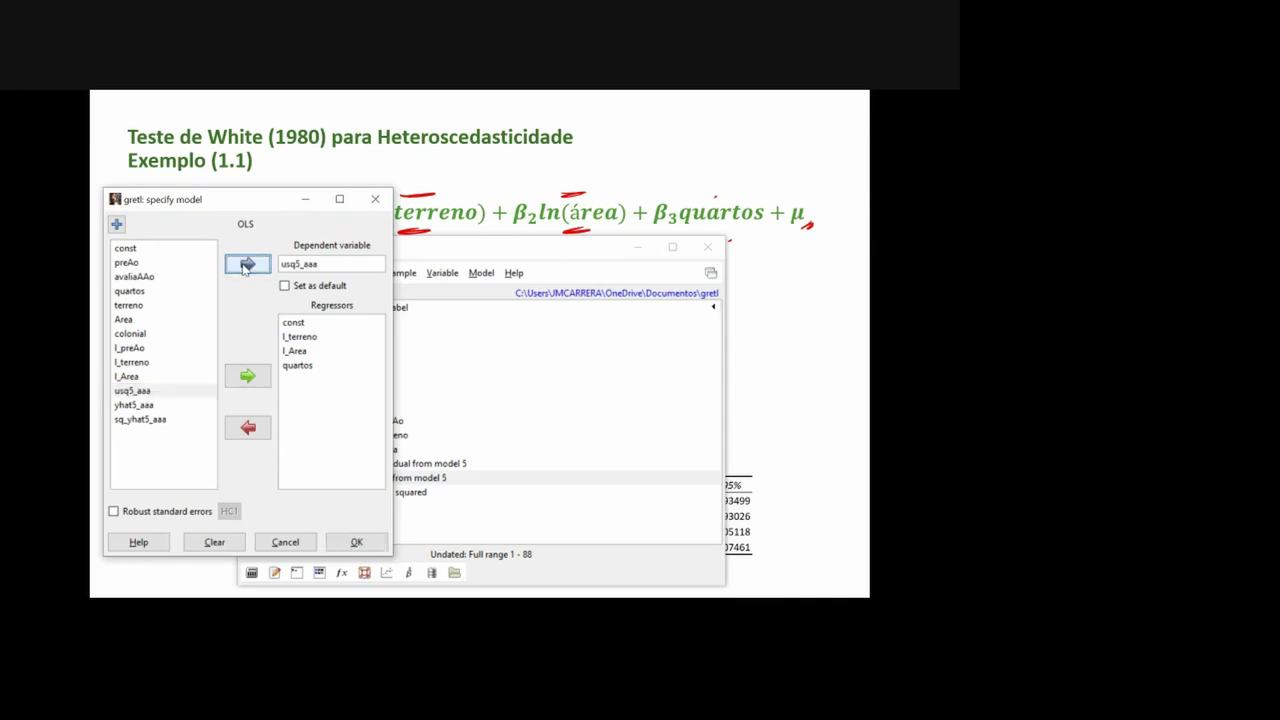
{"action": "left_click", "coordinate": [318, 337]}
{"action": "key", "text": "shift+Down"}
{"action": "key", "text": "shift+Down"}
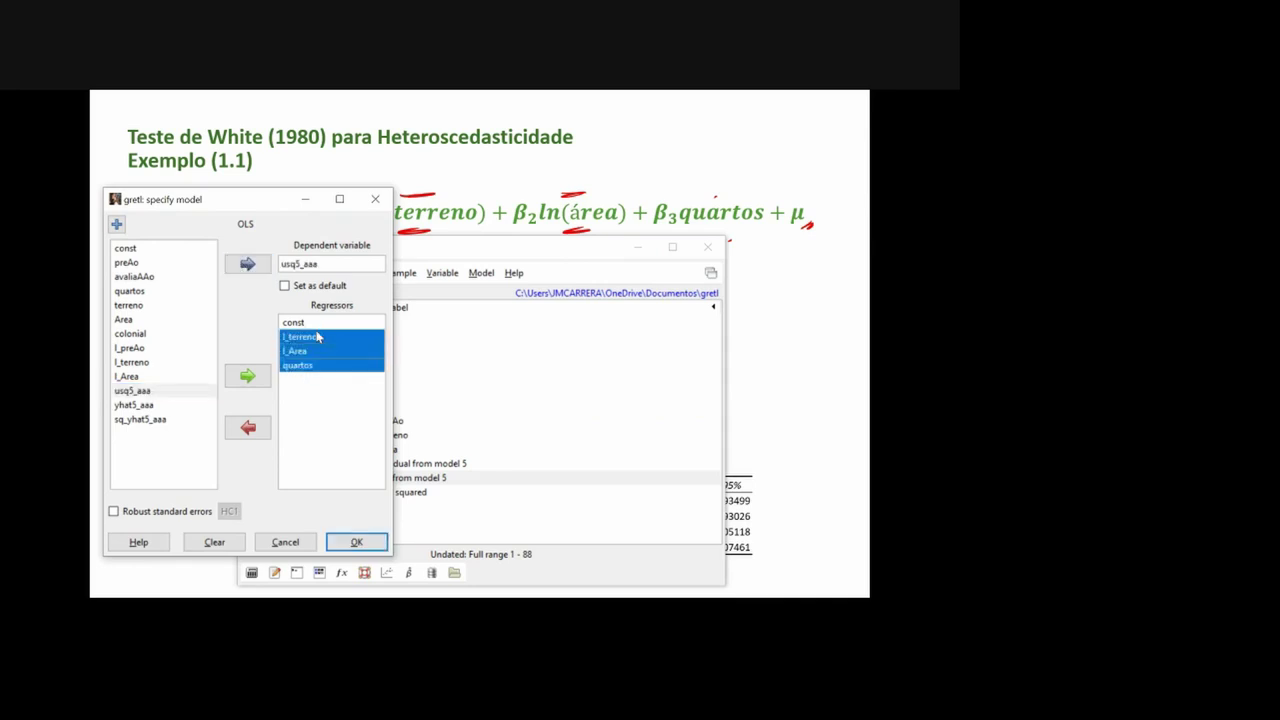
{"action": "left_click", "coordinate": [248, 428]}
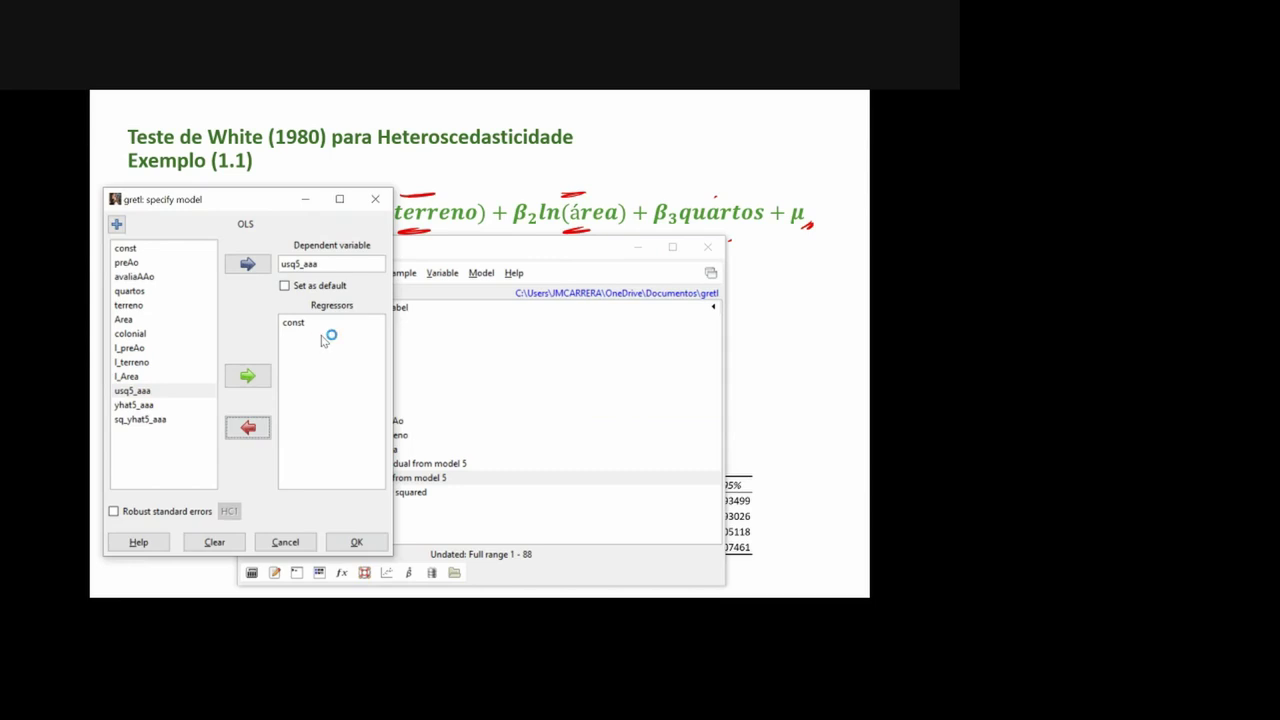
Estimate the auxiliary regression with yhat5_aaa and sq_yhat5_aaa as regressors and highlight its F statistic and p-value line.
{"action": "left_click", "coordinate": [133, 405]}
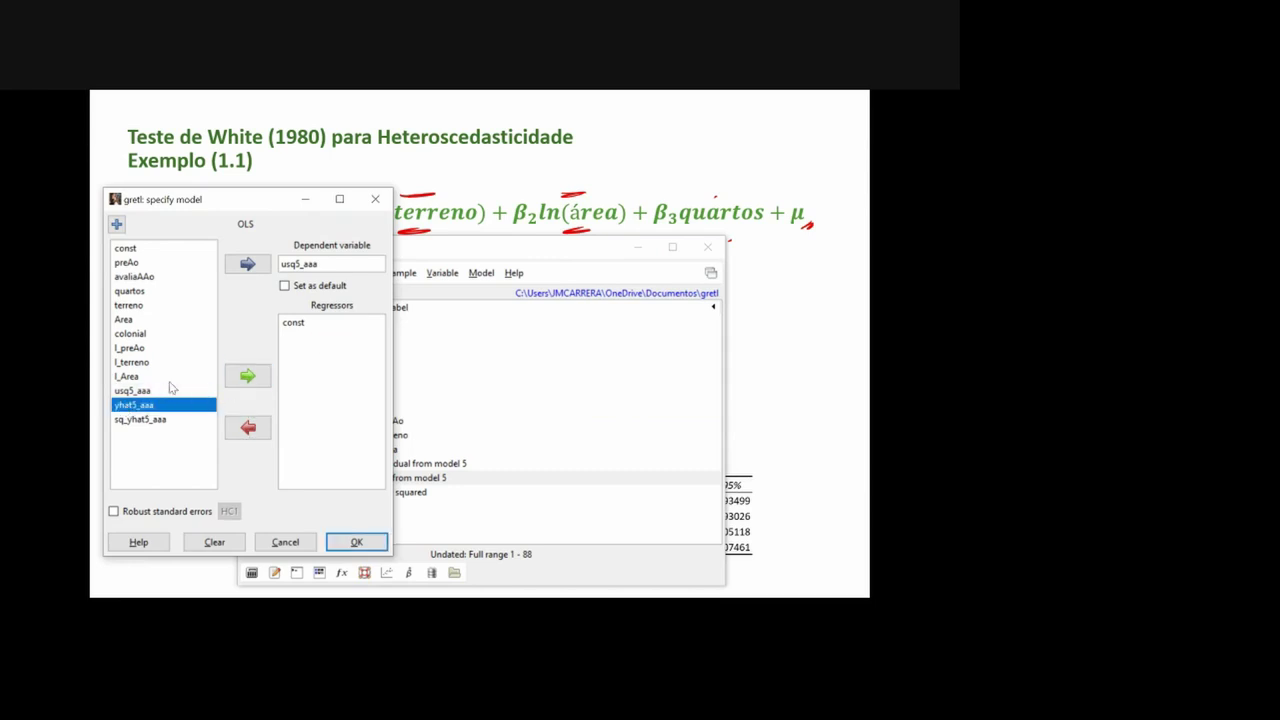
{"action": "left_click", "coordinate": [232, 378]}
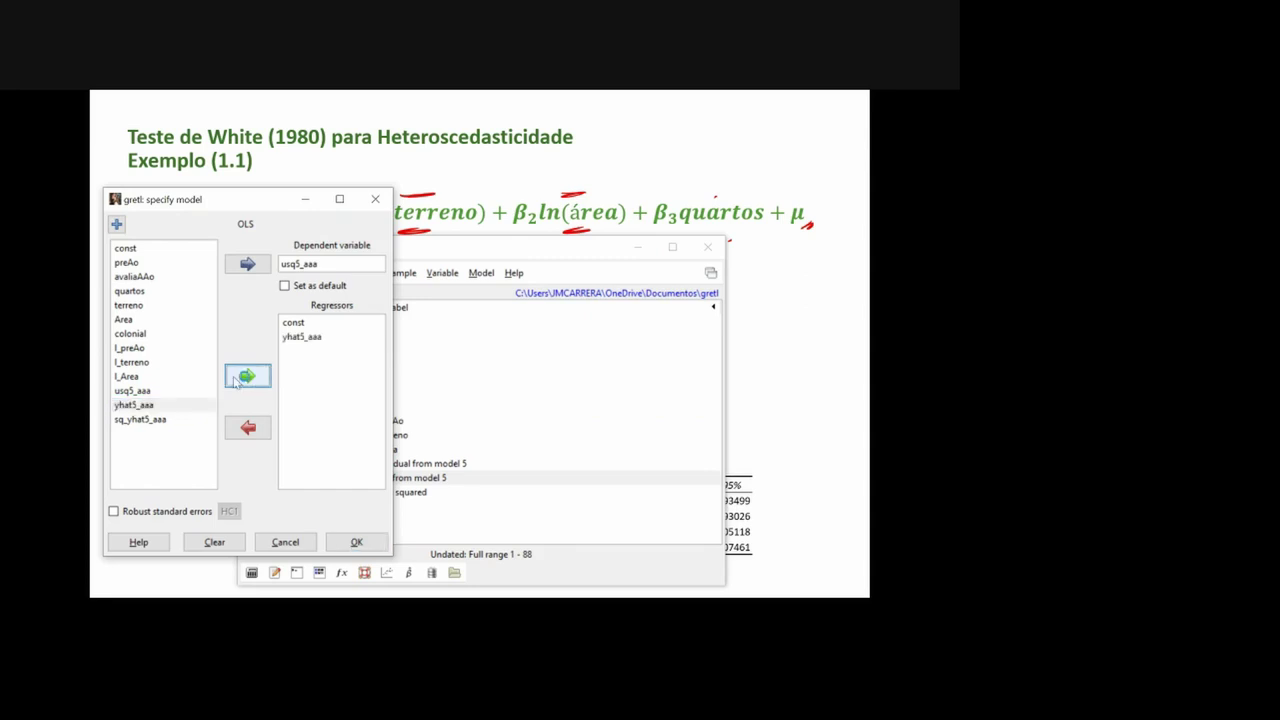
{"action": "left_click", "coordinate": [136, 420]}
{"action": "left_click", "coordinate": [248, 378]}
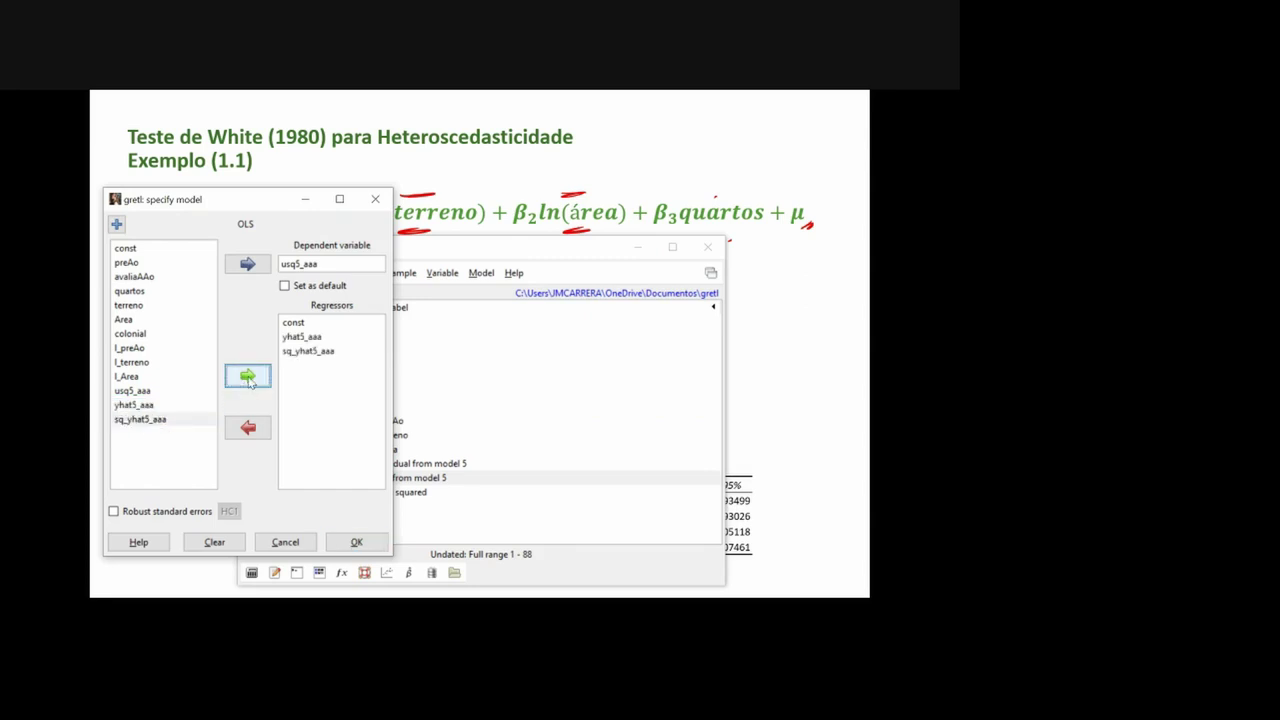
{"action": "left_click", "coordinate": [350, 541]}
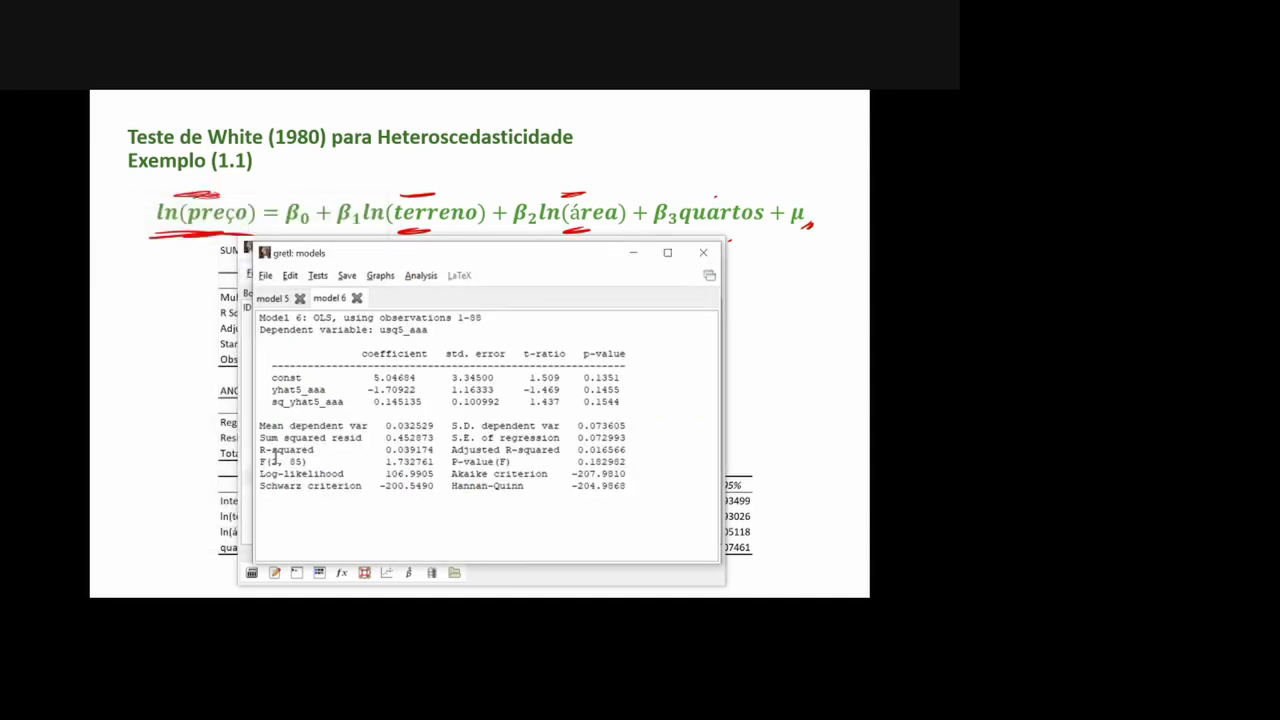
{"action": "left_click_drag", "start_coordinate": [262, 462], "coordinate": [646, 461]}
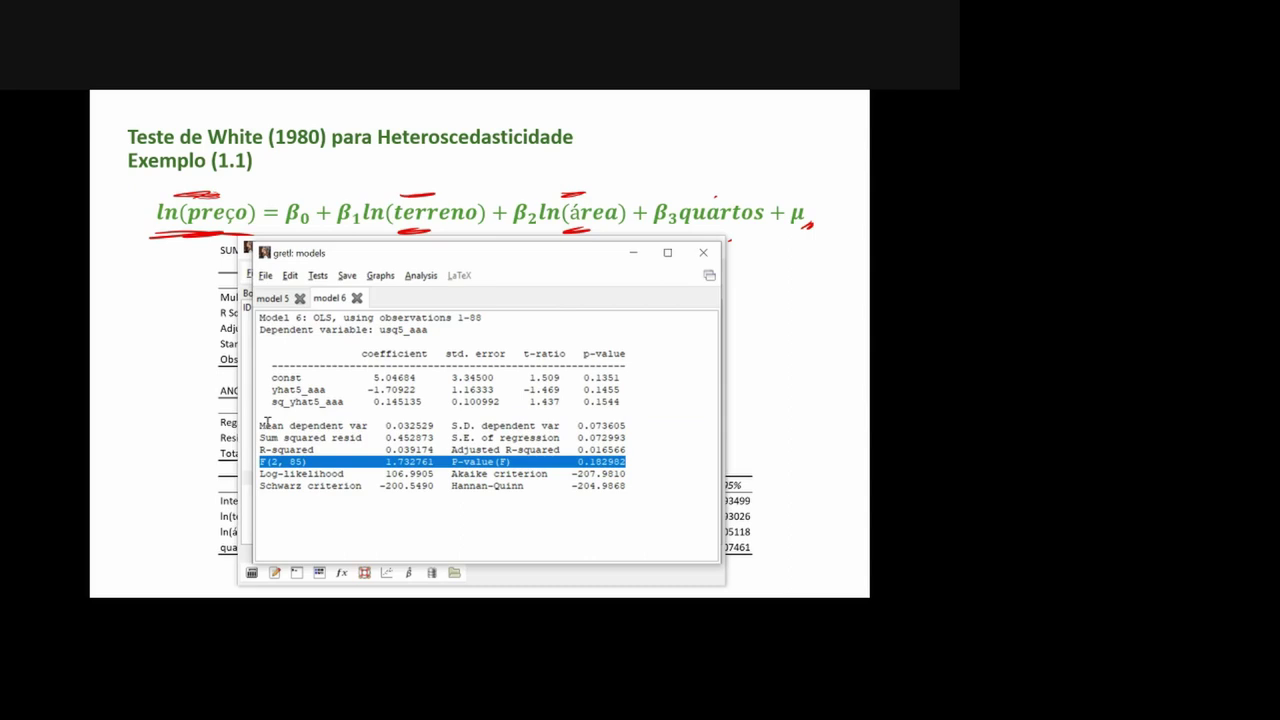
Run the full White's test for heteroskedasticity on model 5.
{"action": "left_click", "coordinate": [272, 299]}
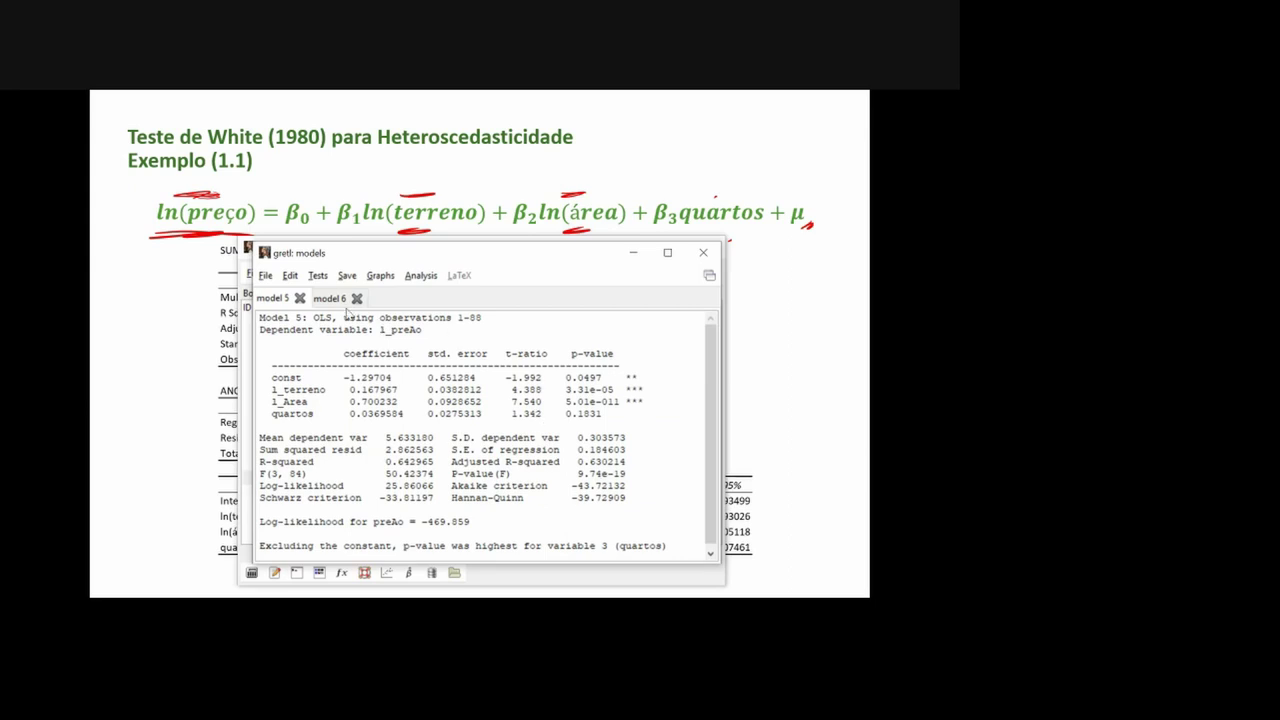
{"action": "left_click", "coordinate": [317, 277]}
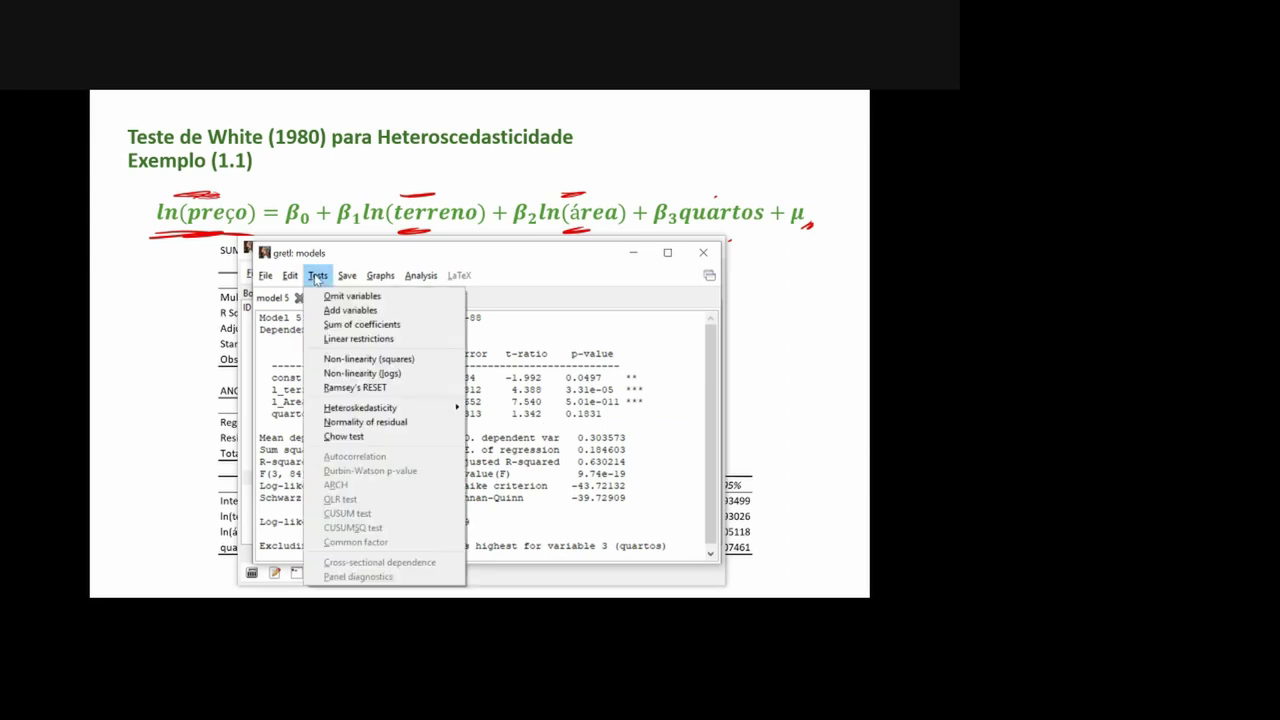
{"action": "mouse_move", "coordinate": [384, 414]}
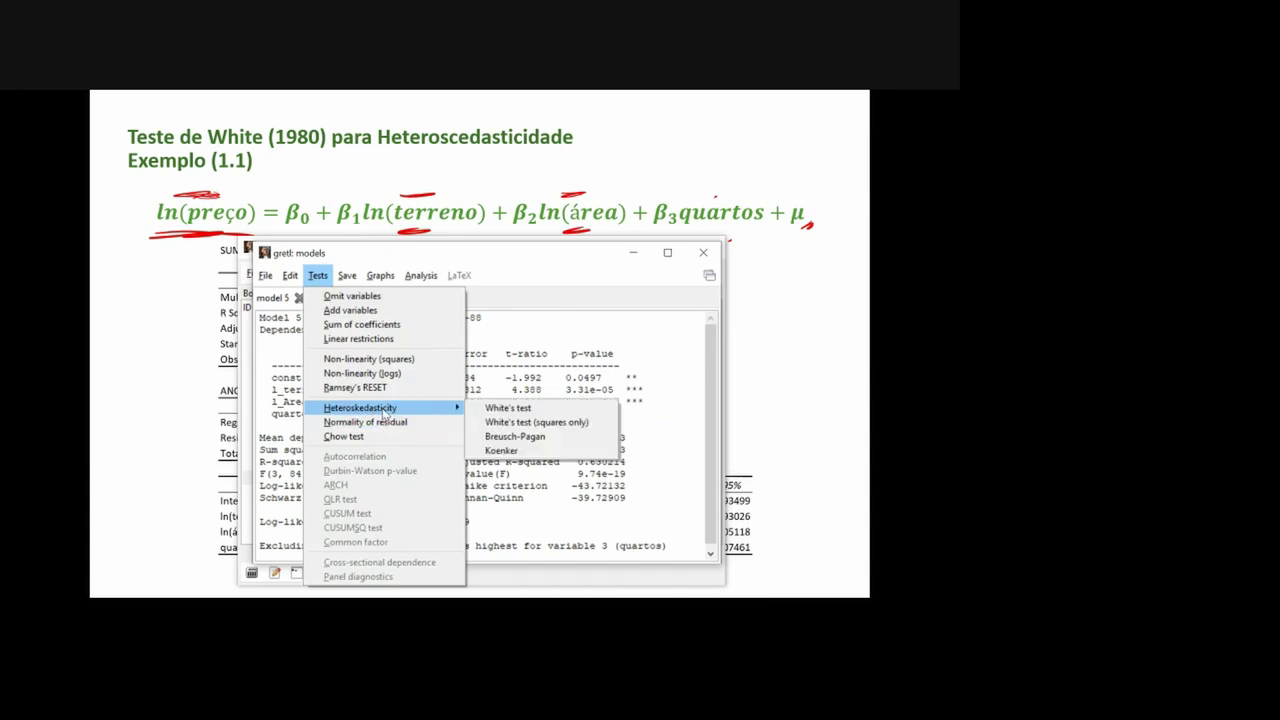
{"action": "left_click", "coordinate": [582, 412]}
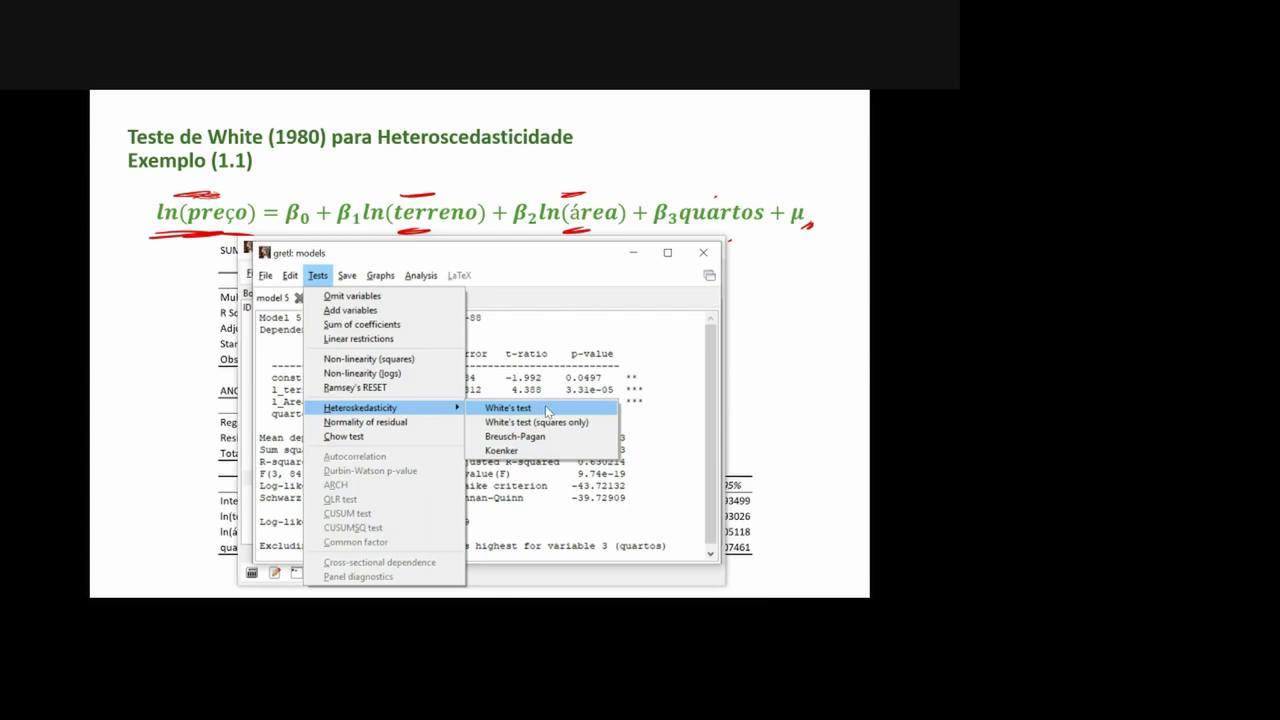
{"action": "left_click", "coordinate": [547, 411]}
{"action": "left_click_drag", "start_coordinate": [584, 273], "coordinate": [524, 258]}
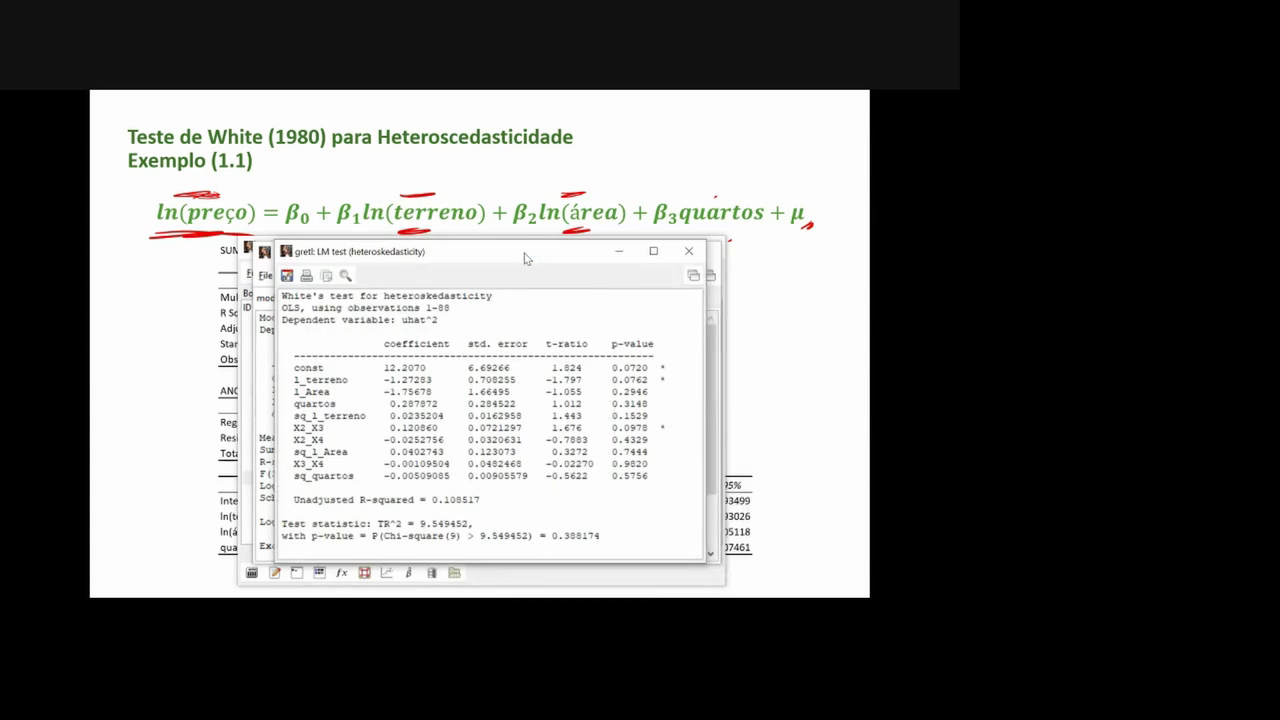
Examine the White's test output, highlighting the original, squared and cross-product regressors and the test's p-value.
{"action": "left_click_drag", "start_coordinate": [296, 368], "coordinate": [366, 452]}
{"action": "left_click", "coordinate": [329, 415]}
{"action": "left_click_drag", "start_coordinate": [296, 380], "coordinate": [353, 452]}
{"action": "left_click", "coordinate": [334, 404]}
{"action": "left_click_drag", "start_coordinate": [289, 476], "coordinate": [342, 477]}
{"action": "left_click_drag", "start_coordinate": [294, 428], "coordinate": [323, 428]}
{"action": "left_click", "coordinate": [320, 428]}
{"action": "left_click_drag", "start_coordinate": [437, 545], "coordinate": [401, 527]}
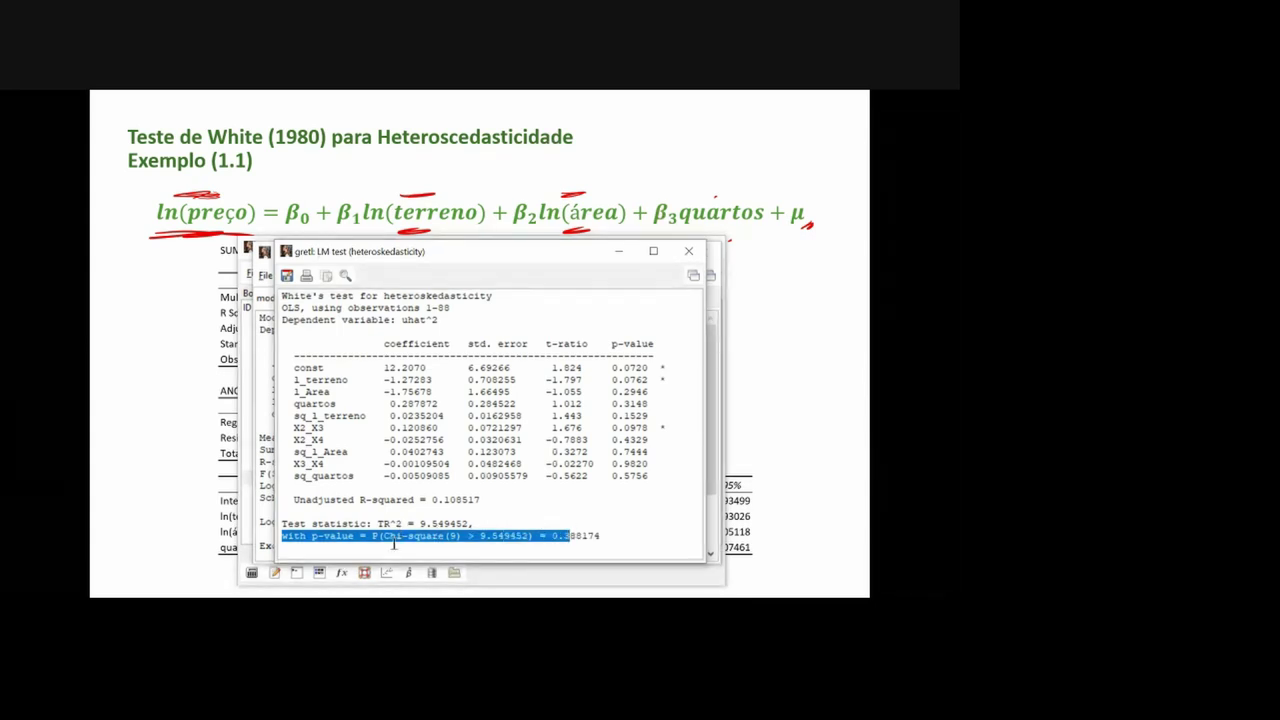
{"action": "left_click", "coordinate": [554, 538]}
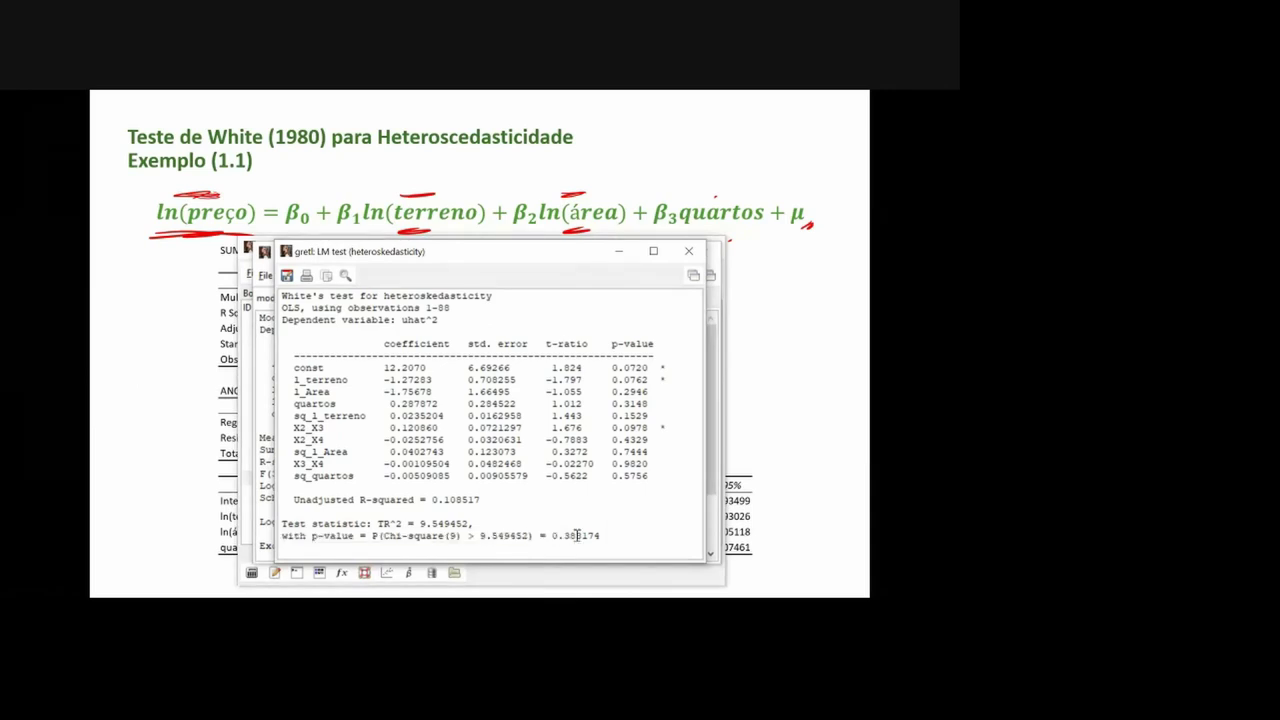
{"action": "left_click_drag", "start_coordinate": [547, 536], "coordinate": [605, 535]}
Close the White's test output and switch back to the slide presentation with the pen active.
{"action": "double_click", "coordinate": [265, 252]}
{"action": "left_click", "coordinate": [265, 252]}
{"action": "left_click", "coordinate": [420, 262]}
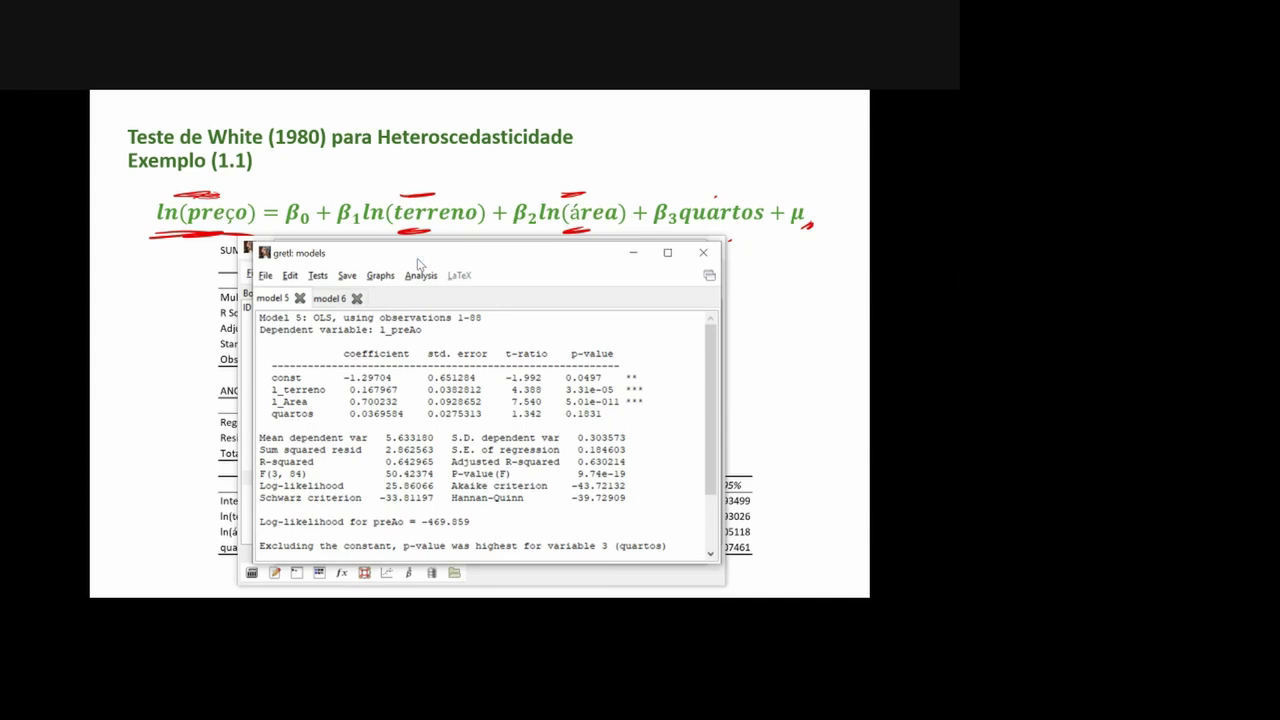
{"action": "key", "text": "alt+Tab"}
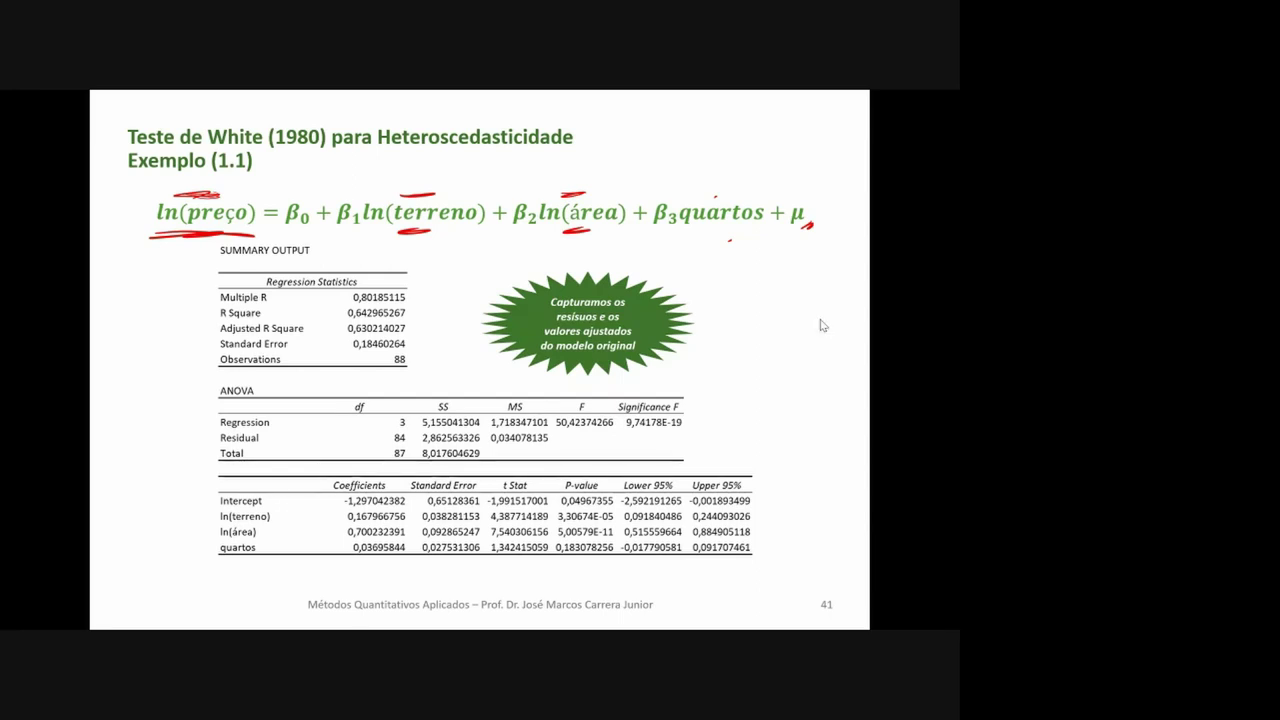
{"action": "key", "text": "ctrl+p"}
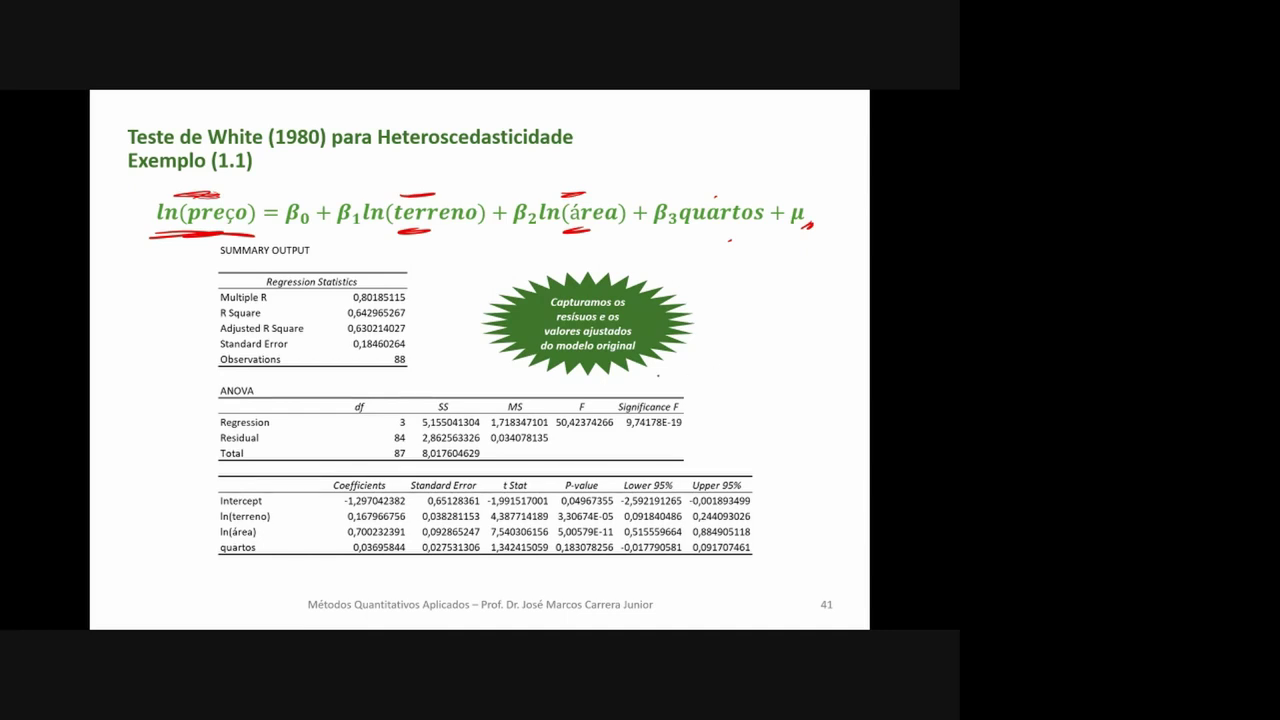
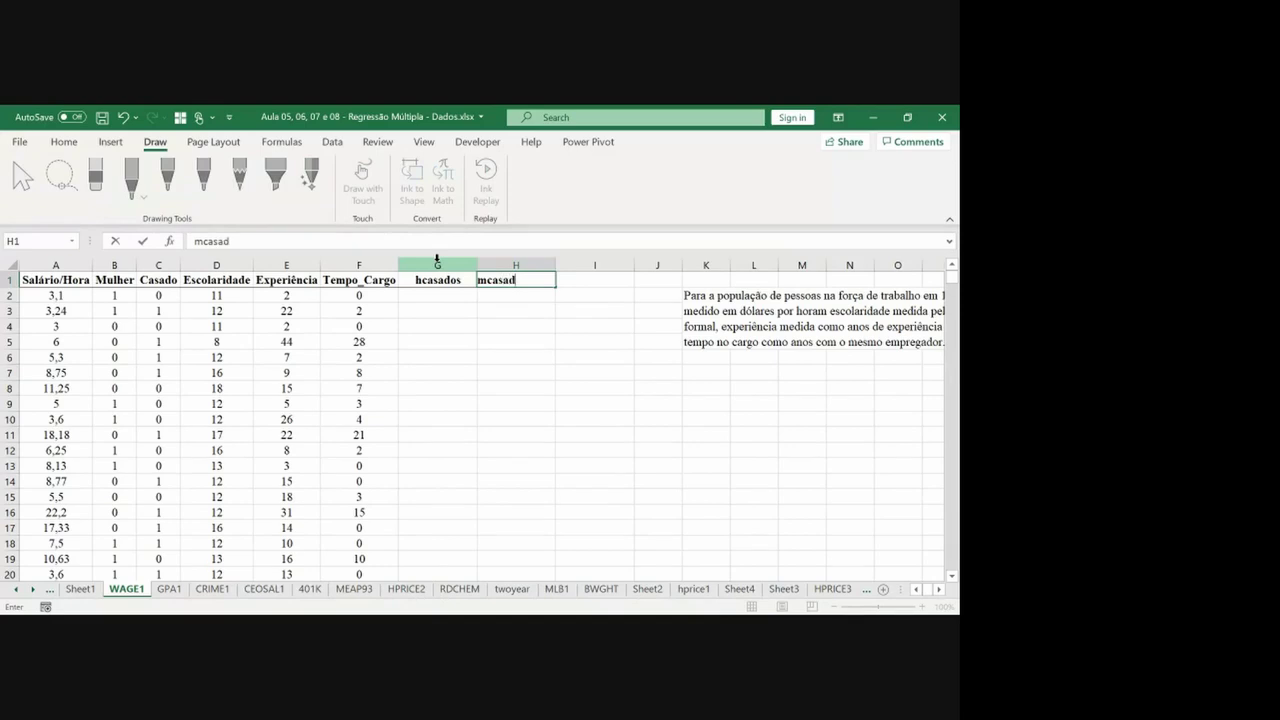
Finish the header mcasadas in H1 and add the header msolteiras in I1 of the WAGE1 sheet.
{"action": "key", "text": "Return"}
{"action": "key", "text": "Up"}
{"action": "key", "text": "Right"}
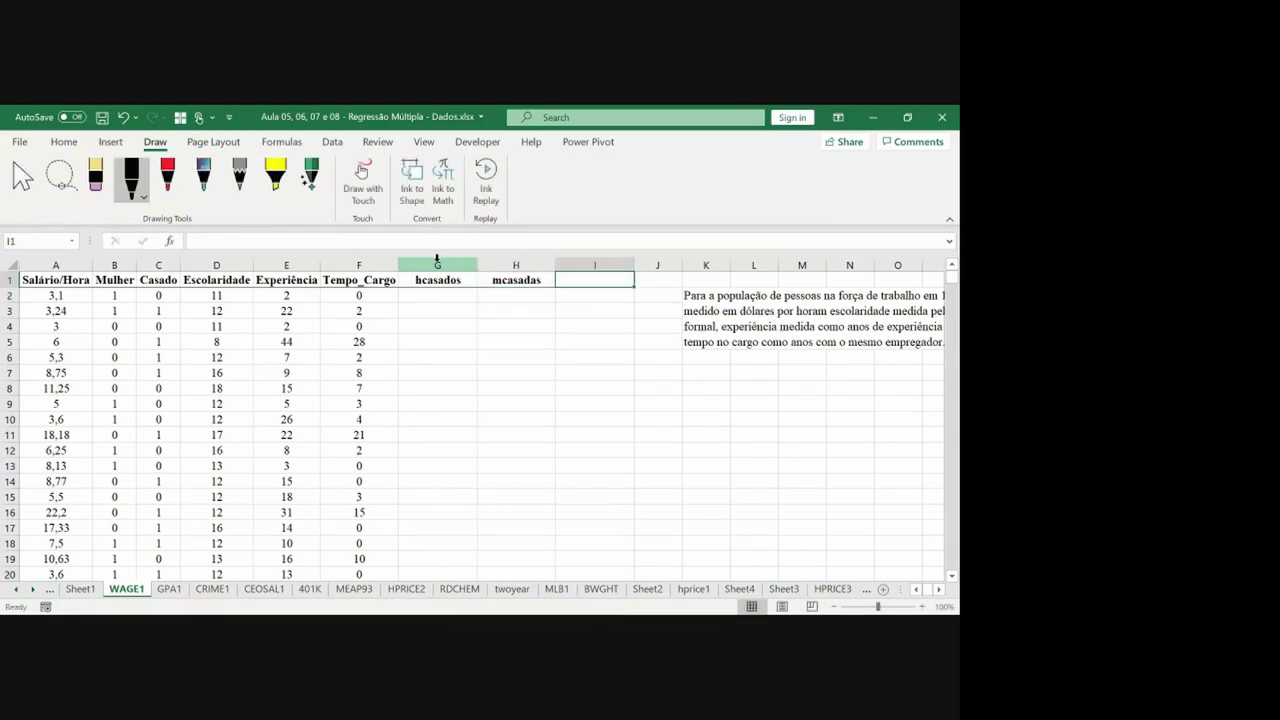
{"action": "type", "text": "msolteir"}
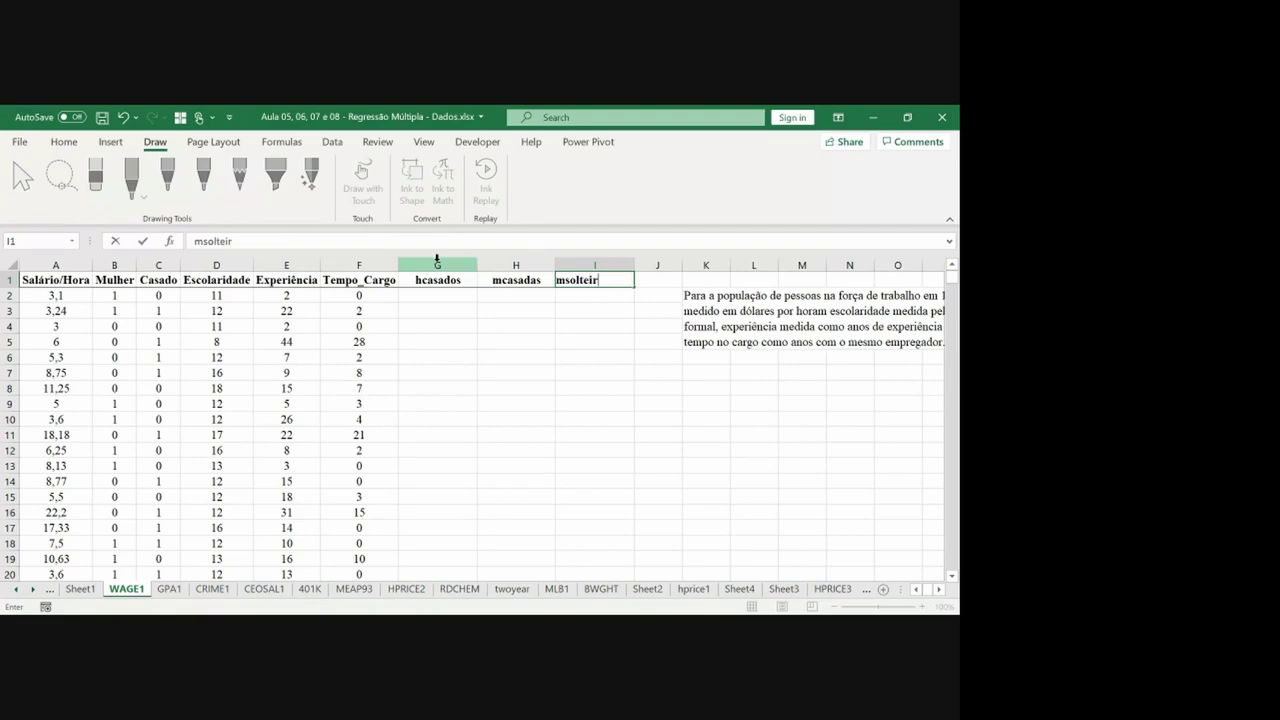
{"action": "type", "text": "as"}
{"action": "key", "text": "Return"}
{"action": "key", "text": "Left"}
{"action": "key", "text": "Right"}
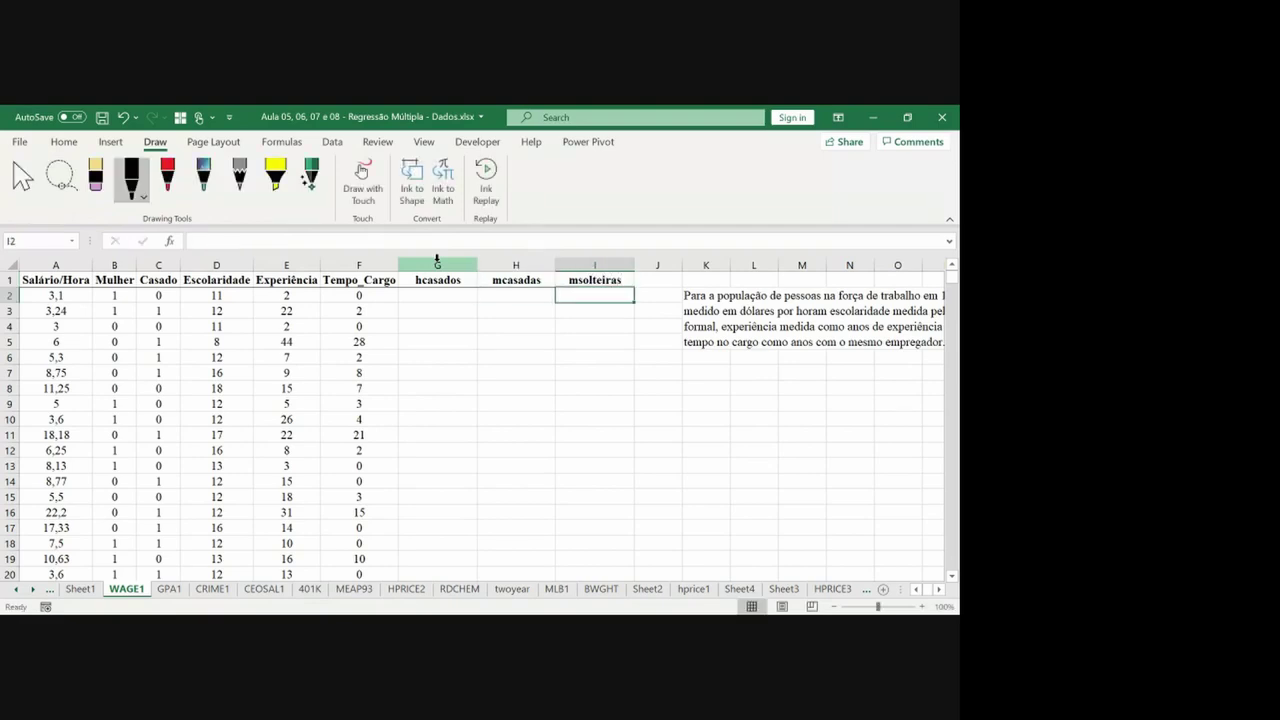
Enter the married-men dummy formula =IF(AND($B2=0;$C2=1);1;0) in G2 under hcasados, accepting the proposed formula correction.
{"action": "key", "text": "Left"}
{"action": "key", "text": "Left"}
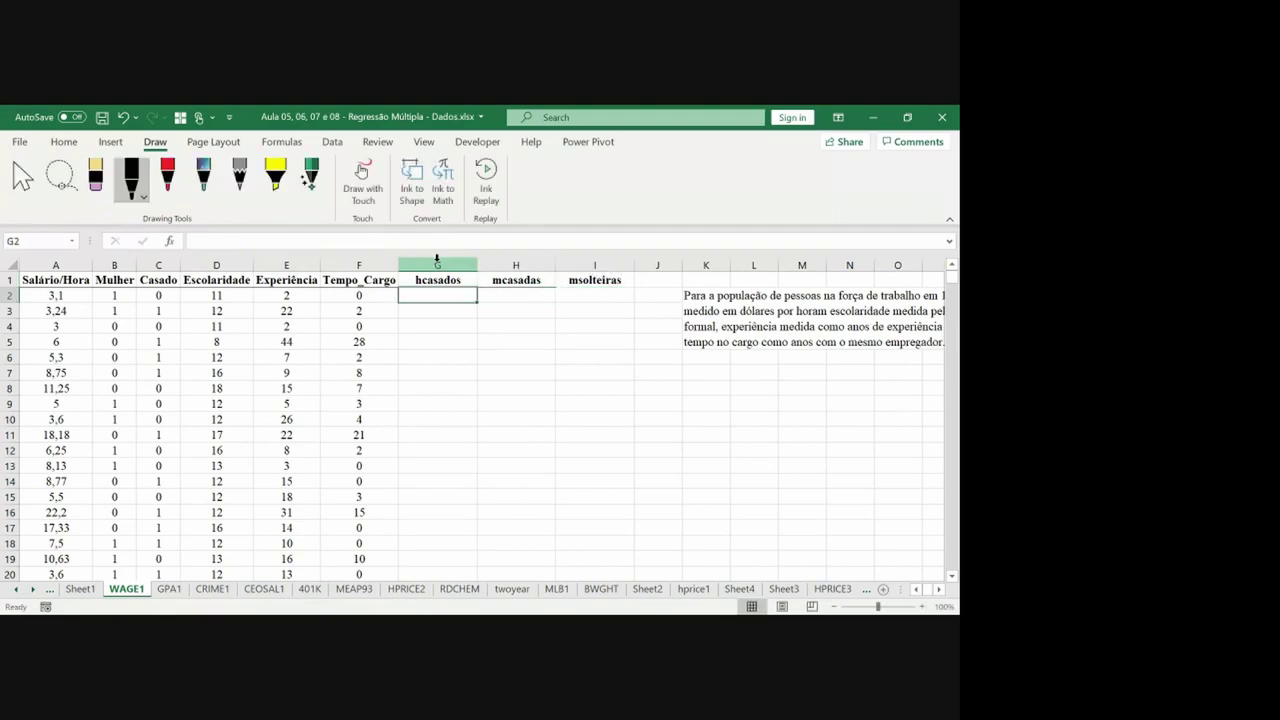
{"action": "type", "text": "="}
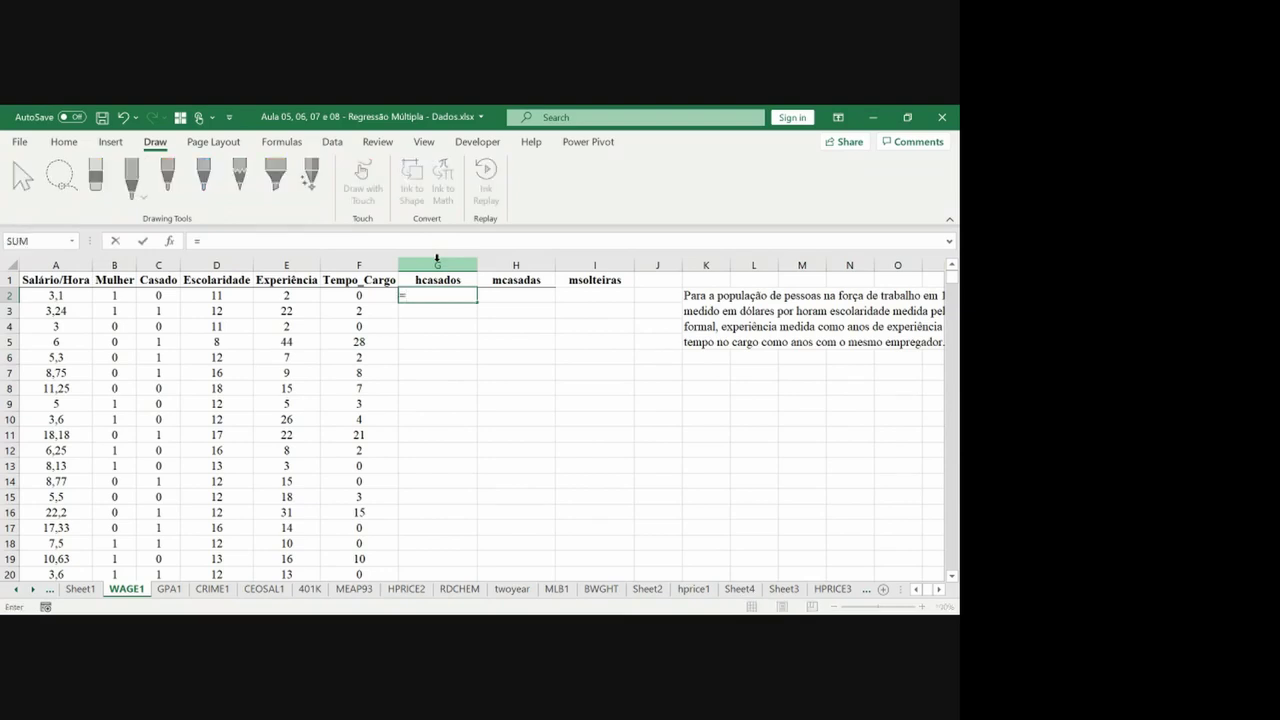
{"action": "type", "text": "if"}
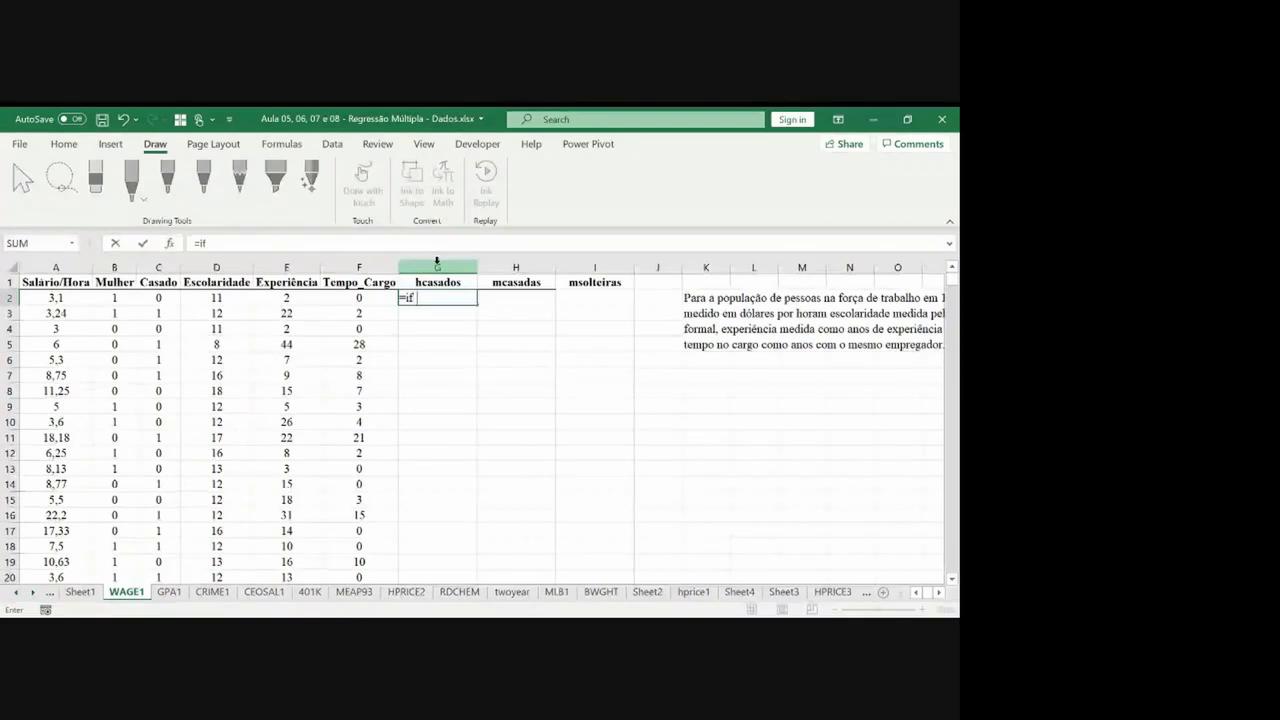
{"action": "type", "text": "("}
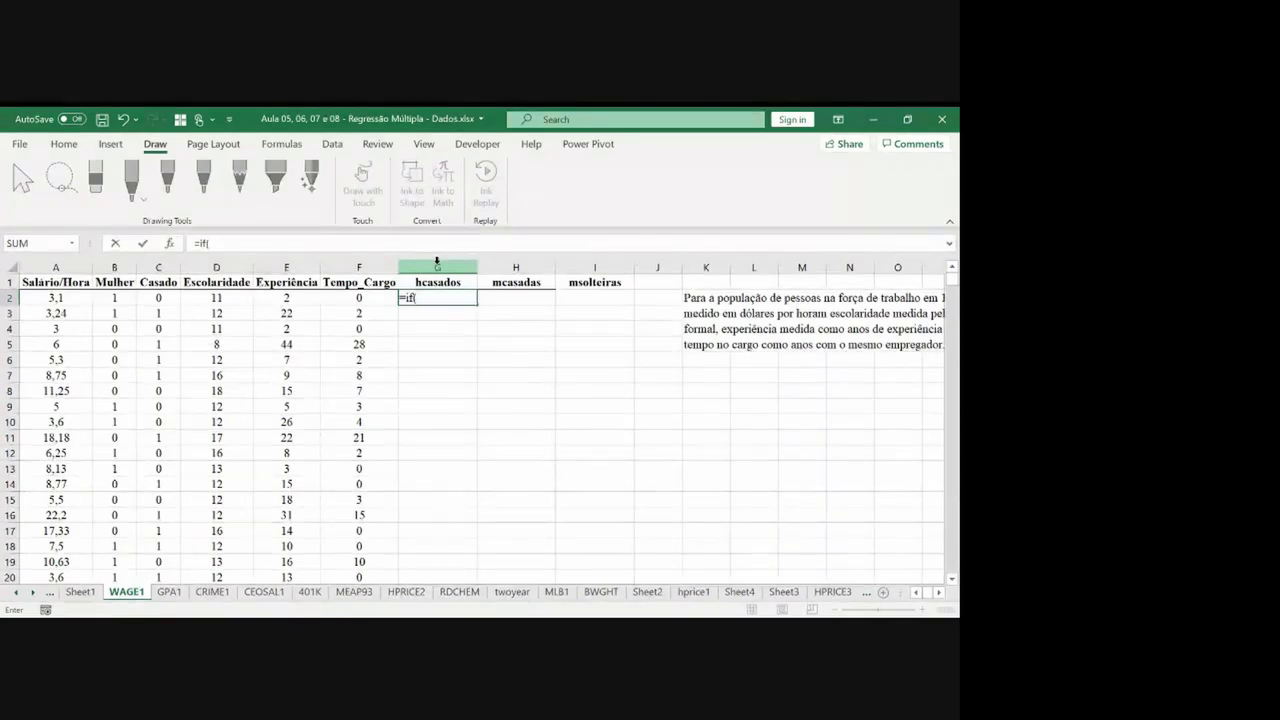
{"action": "type", "text": "and("}
{"action": "key", "text": "Left"}
{"action": "key", "text": "Left"}
{"action": "key", "text": "Left"}
{"action": "key", "text": "Left"}
{"action": "key", "text": "Left"}
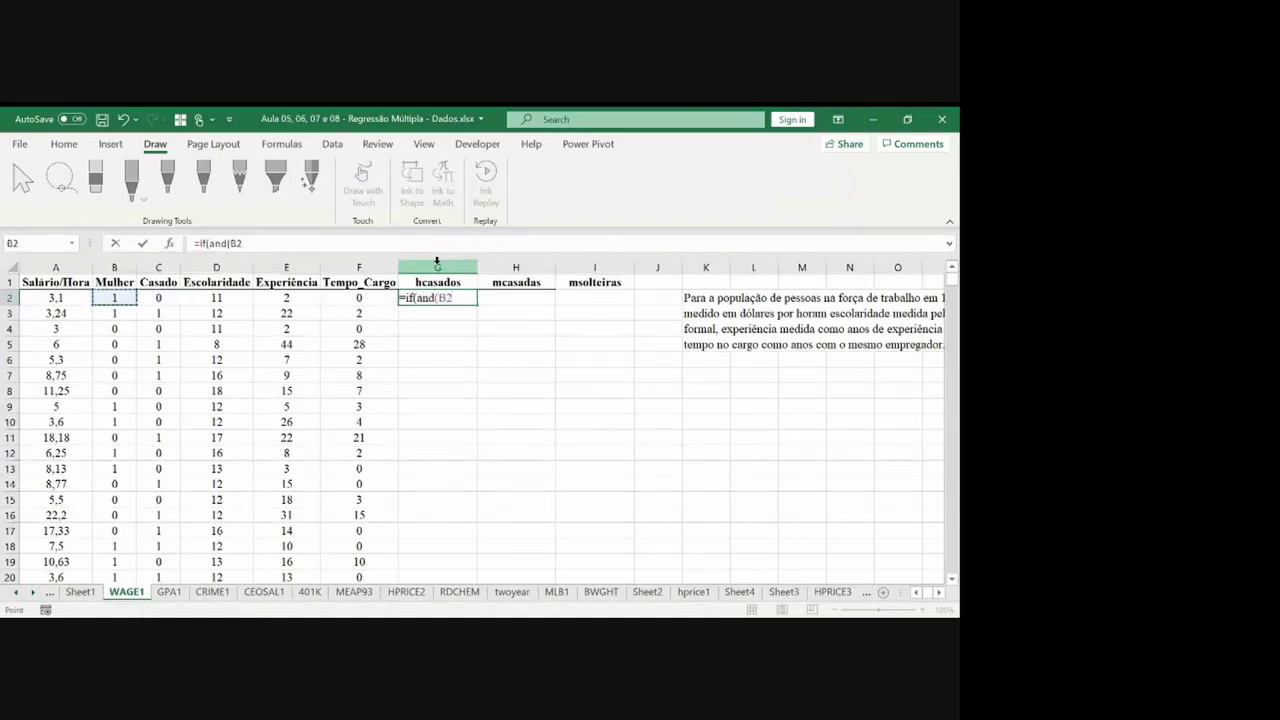
{"action": "key", "text": "F2"}
{"action": "key", "text": "F4"}
{"action": "key", "text": "F4"}
{"action": "key", "text": "F4"}
{"action": "type", "text": "=0;"}
{"action": "left_click", "coordinate": [173, 297]}
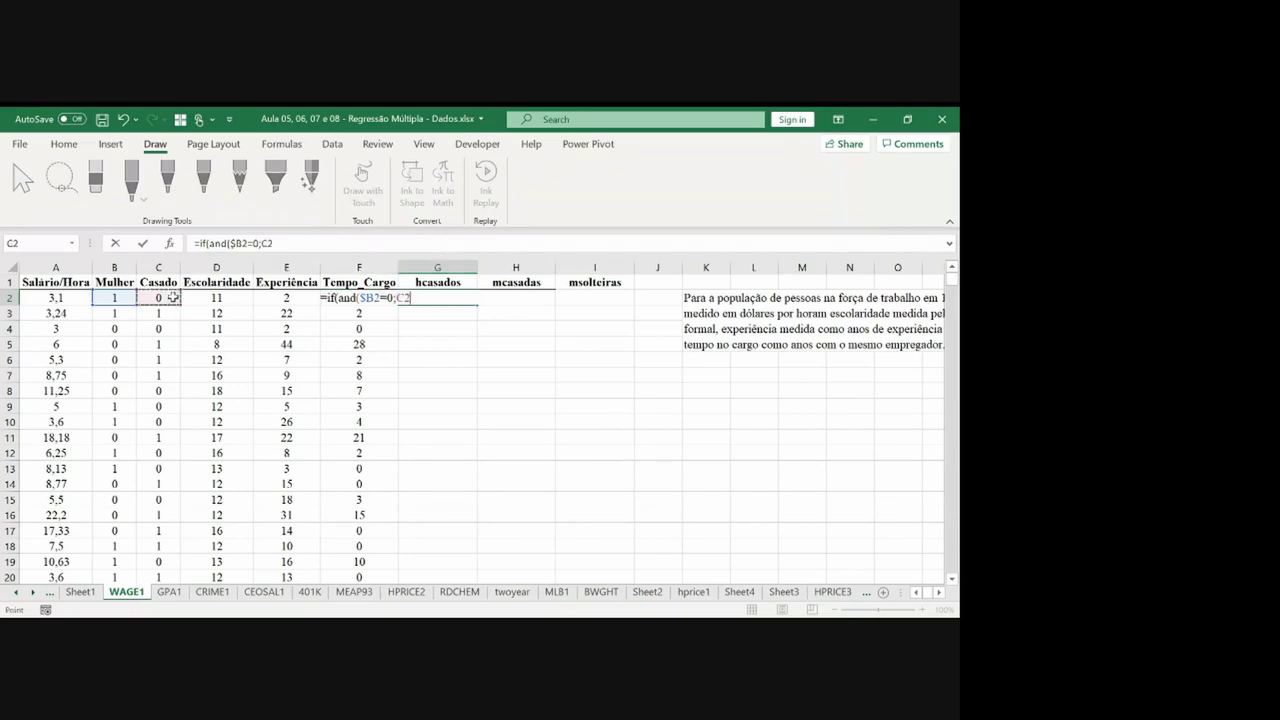
{"action": "key", "text": "F4"}
{"action": "key", "text": "F4"}
{"action": "key", "text": "F4"}
{"action": "type", "text": "=1);1;0"}
{"action": "key", "text": "Return"}
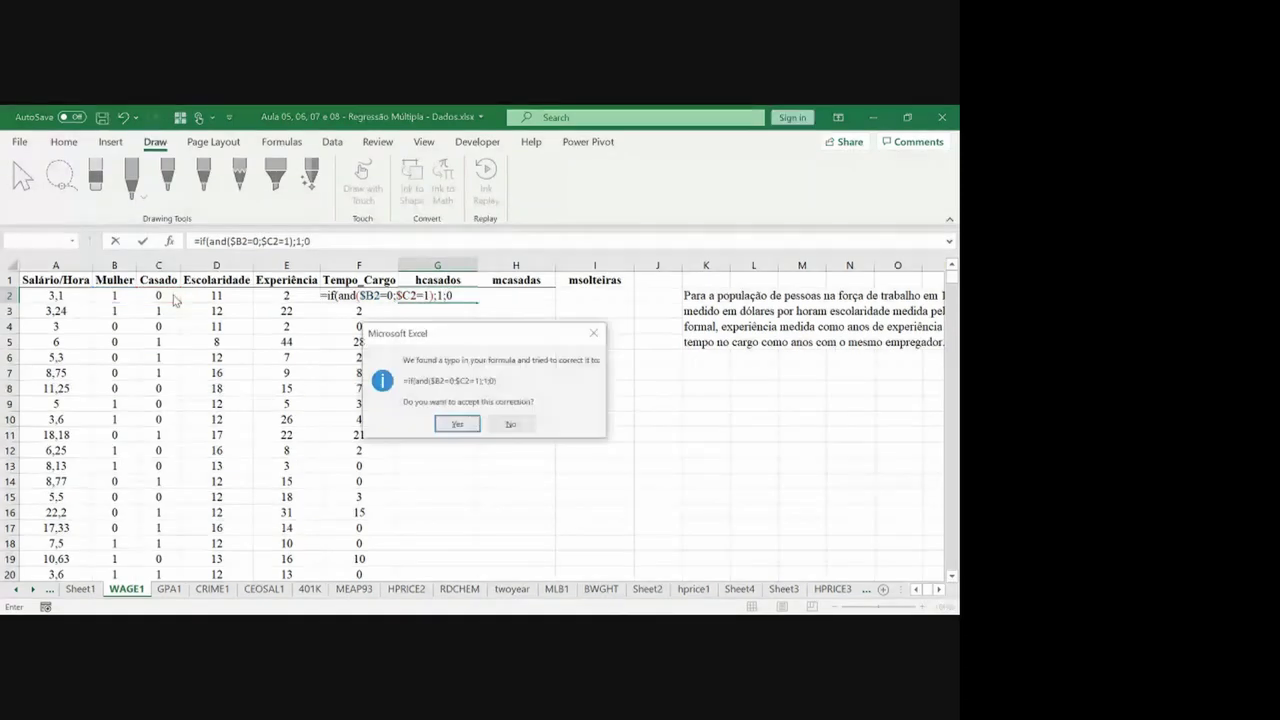
{"action": "key", "text": "Return"}
Copy the hcasados formula to H2 and change its first condition to $B2=1 for married women.
{"action": "key", "text": "Up"}
{"action": "key", "text": "ctrl+c"}
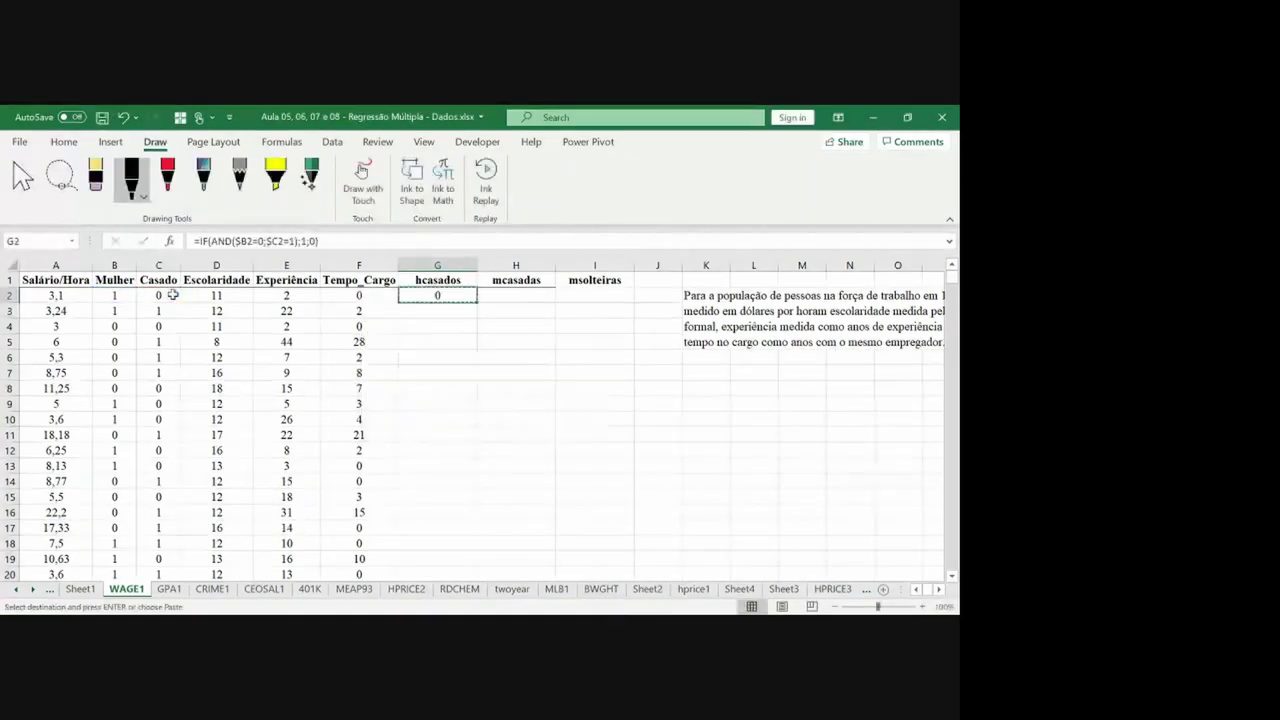
{"action": "key", "text": "Right"}
{"action": "key", "text": "ctrl+v"}
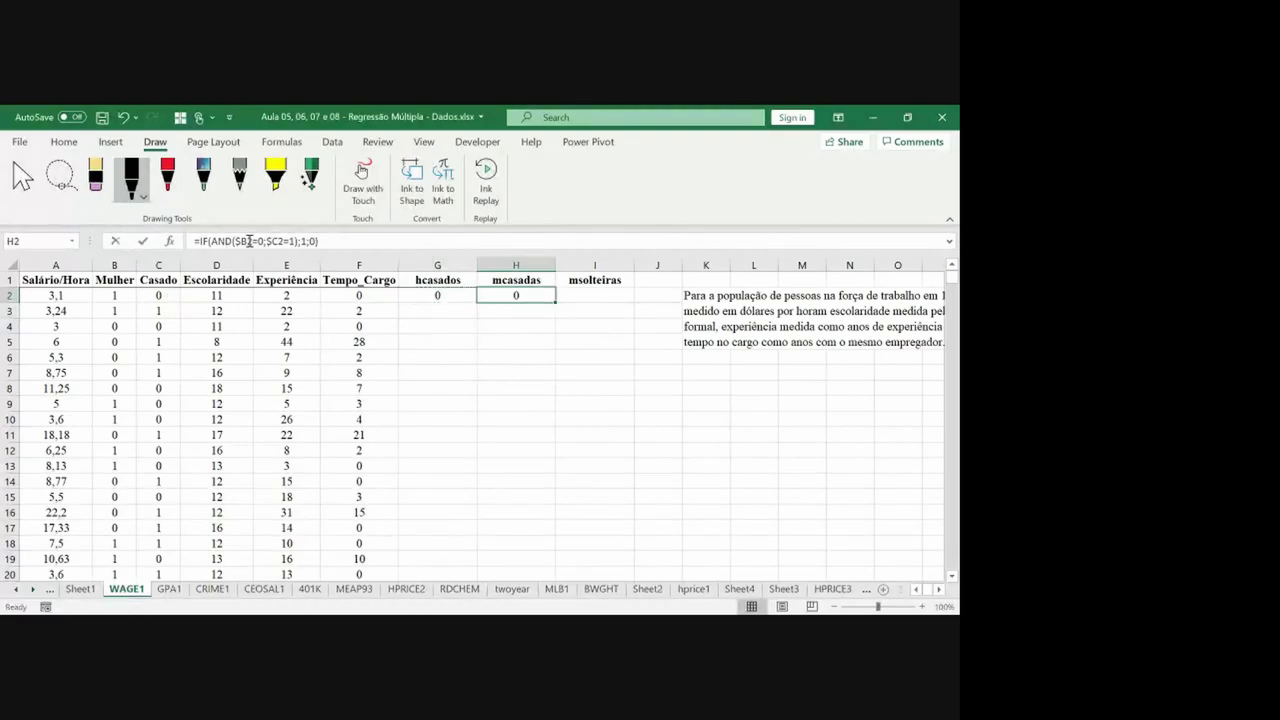
{"action": "left_click", "coordinate": [267, 243]}
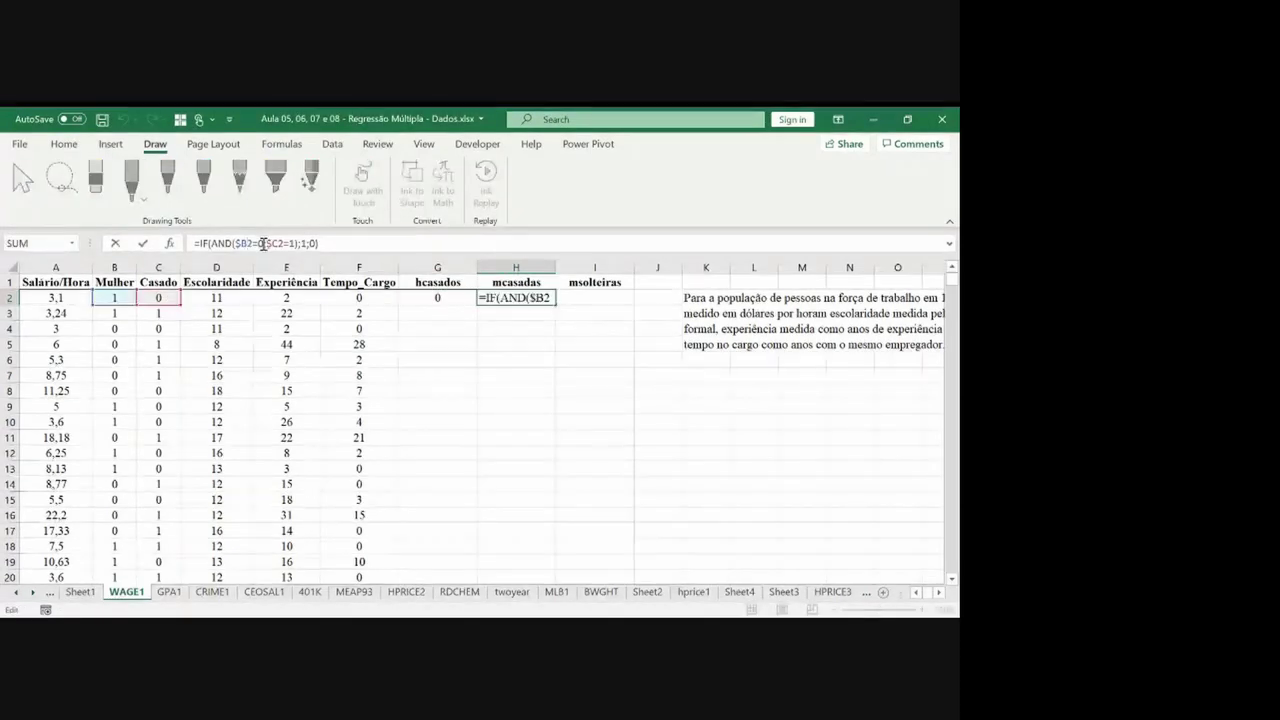
{"action": "key", "text": "BackSpace"}
{"action": "type", "text": "1"}
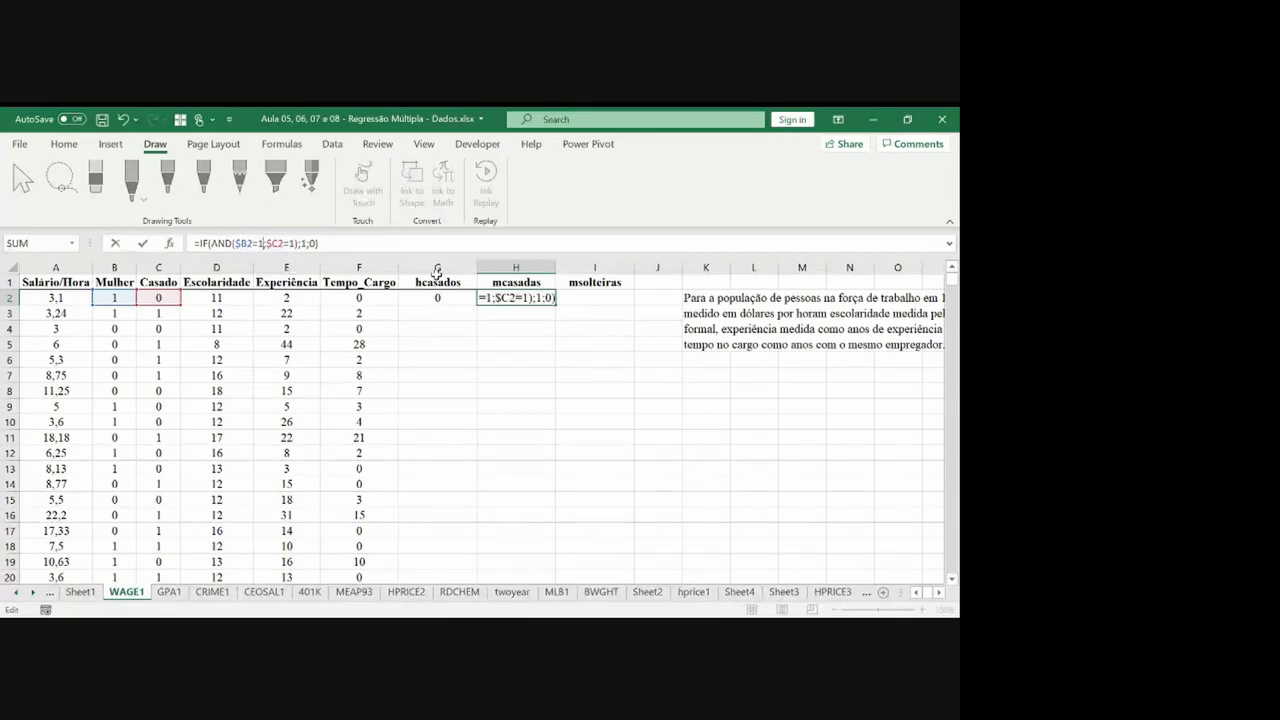
{"action": "key", "text": "Right"}
{"action": "key", "text": "Right"}
{"action": "key", "text": "Right"}
{"action": "key", "text": "BackSpace"}
{"action": "type", "text": "0"}
{"action": "key", "text": "BackSpace"}
{"action": "type", "text": "1"}
{"action": "key", "text": "Return"}
{"action": "key", "text": "Up"}
{"action": "key", "text": "Up"}
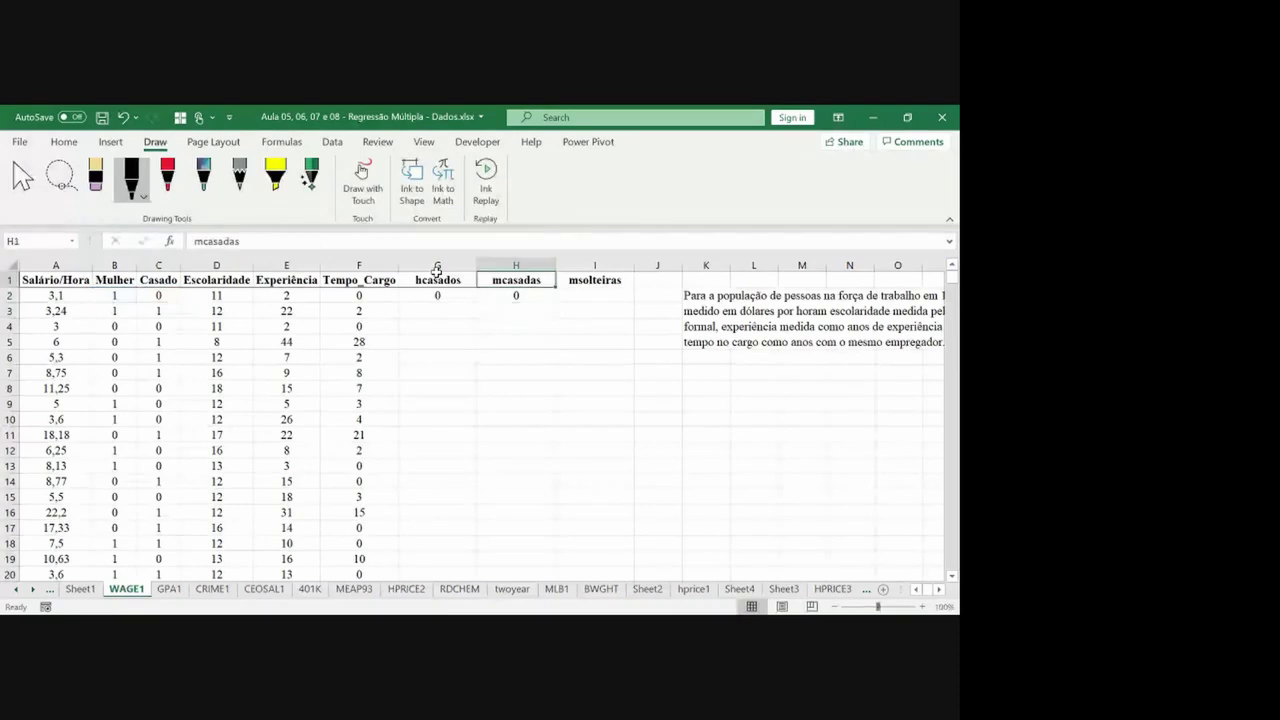
{"action": "key", "text": "shift+Down"}
{"action": "key", "text": "ctrl+c"}
{"action": "key", "text": "Right"}
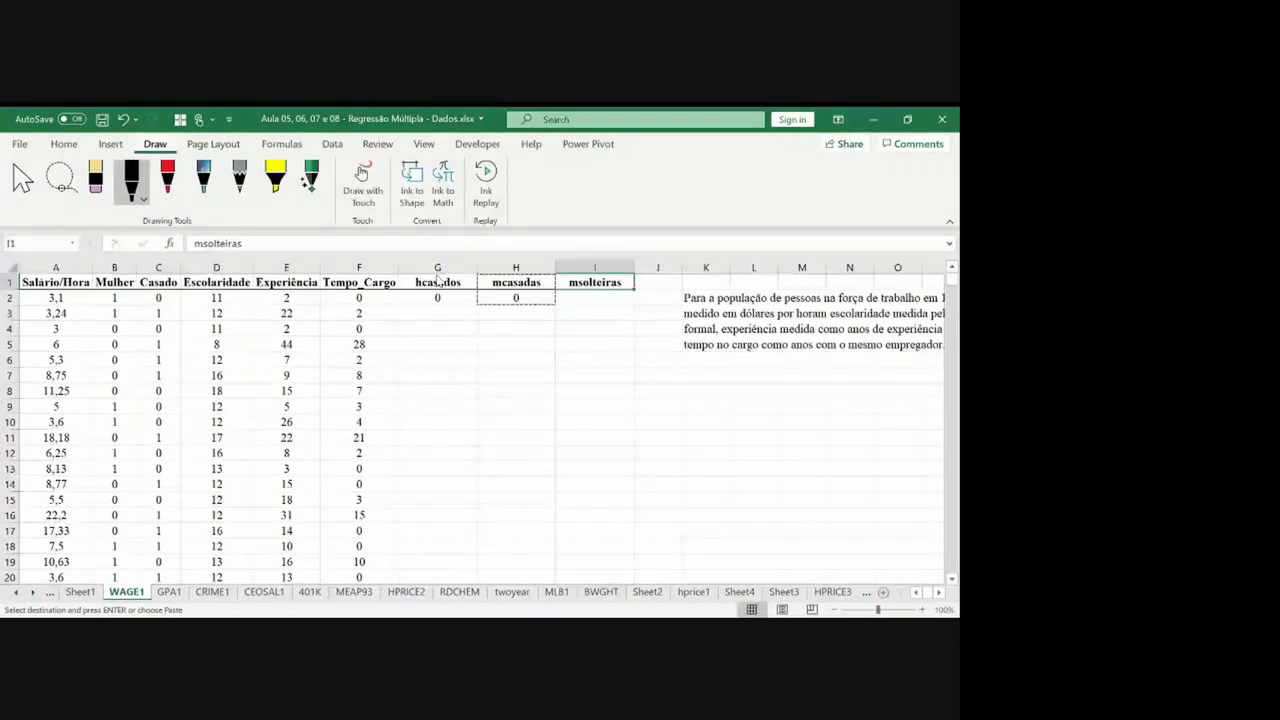
{"action": "key", "text": "Escape"}
Copy the mcasadas formula to I2 and change its second condition to $C2=0 for single women.
{"action": "key", "text": "Down"}
{"action": "key", "text": "Left"}
{"action": "key", "text": "ctrl+c"}
{"action": "key", "text": "Right"}
{"action": "key", "text": "ctrl+v"}
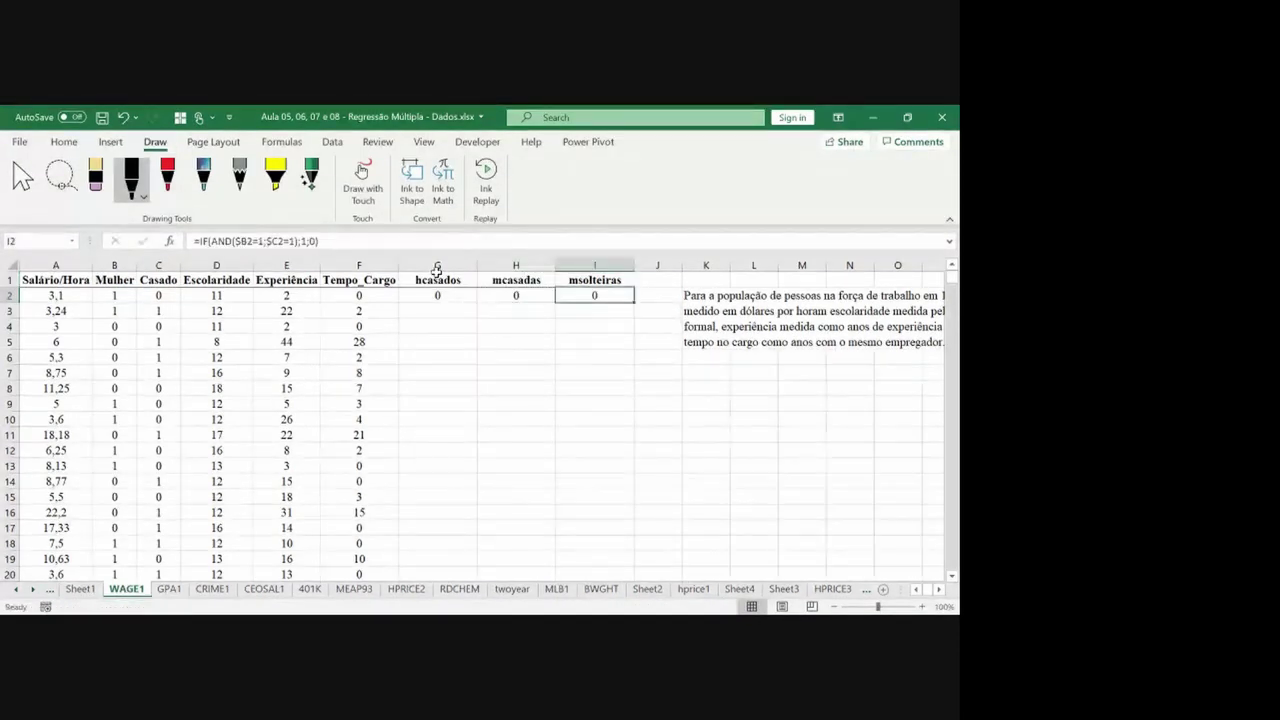
{"action": "left_click", "coordinate": [244, 243]}
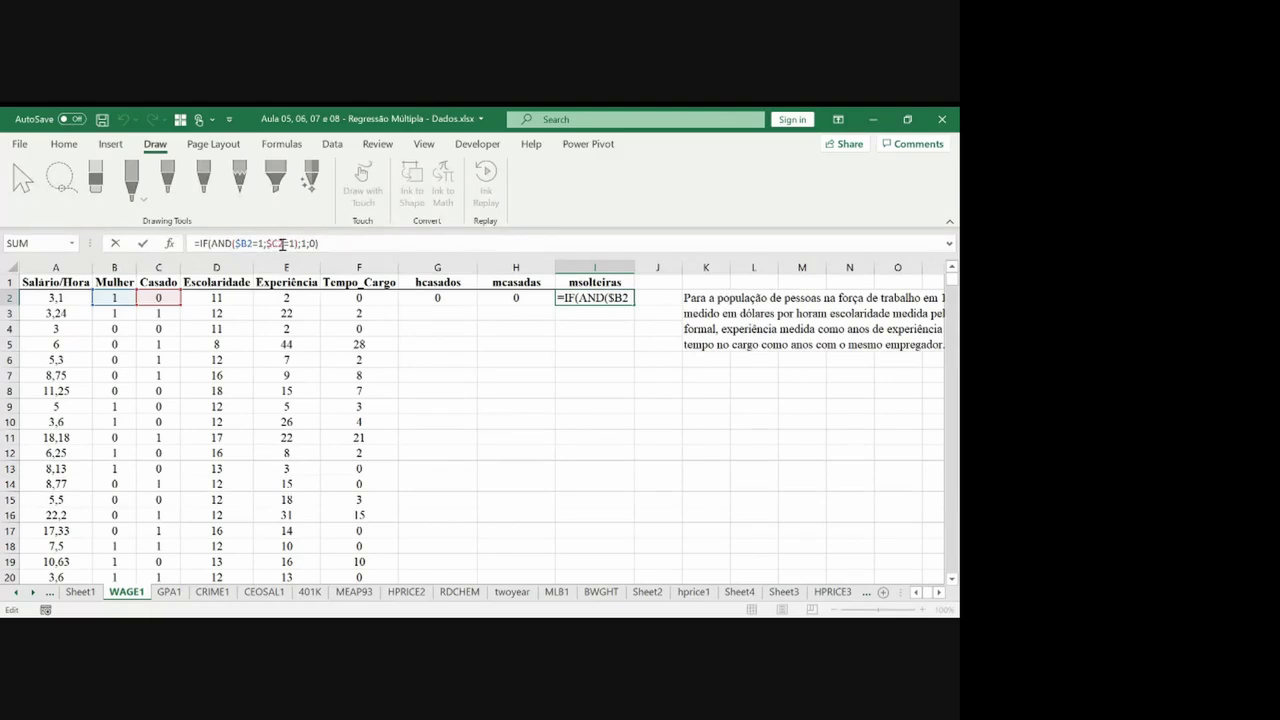
{"action": "left_click", "coordinate": [292, 243]}
{"action": "key", "text": "BackSpace"}
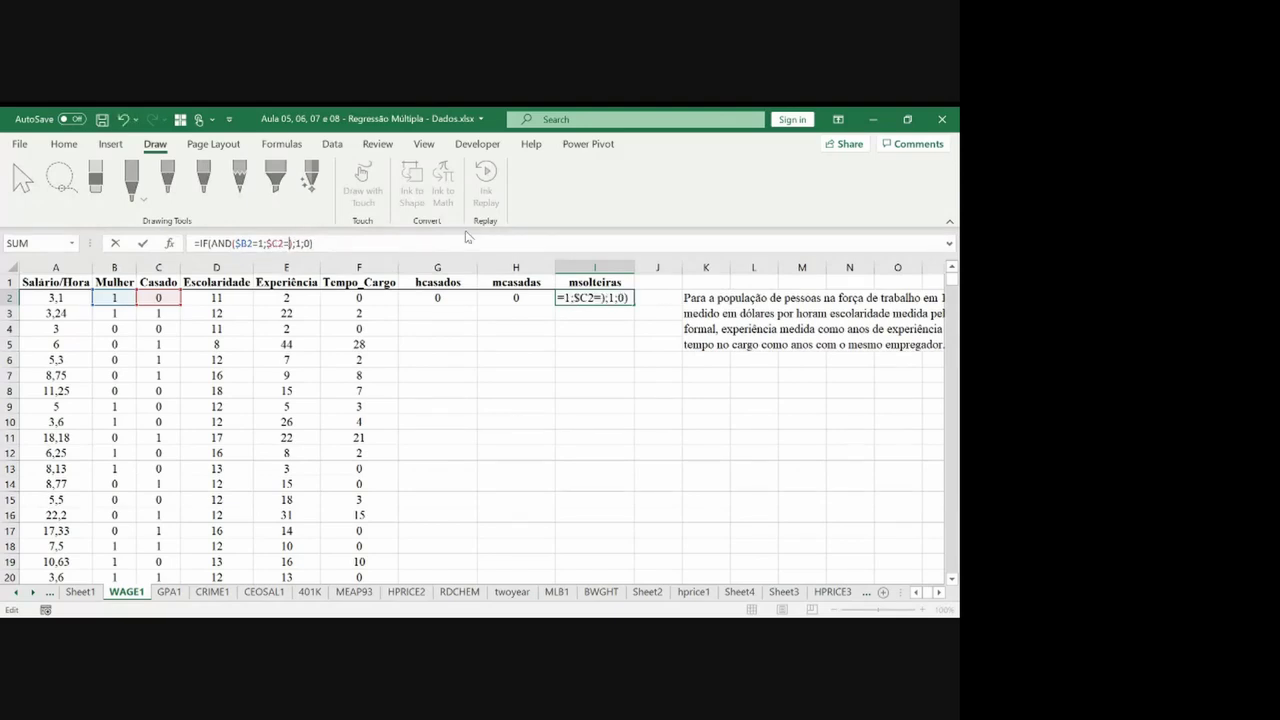
{"action": "type", "text": "0"}
{"action": "key", "text": "ctrl+Return"}
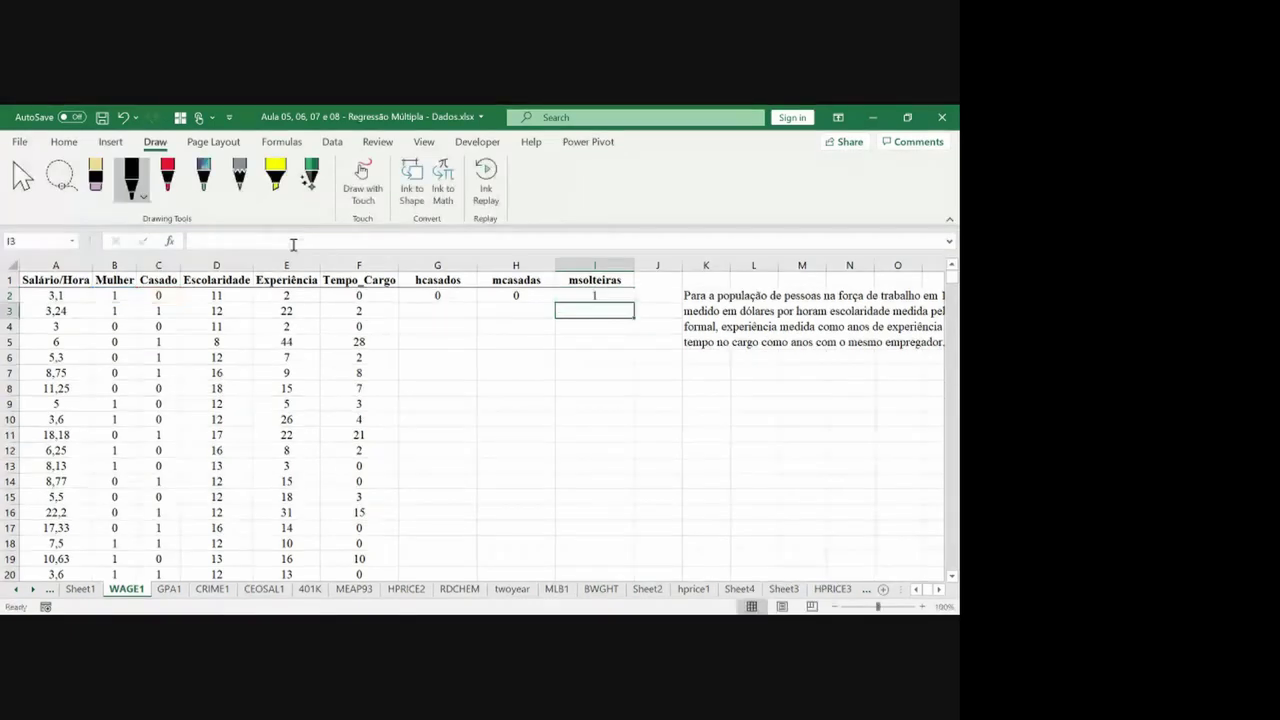
Copy the three dummy formulas in G2:I2 and go to column G of the last data row, 527.
{"action": "key", "text": "Left"}
{"action": "key", "text": "Left"}
{"action": "key", "text": "shift+Right"}
{"action": "key", "text": "shift+Right"}
{"action": "key", "text": "ctrl+c"}
{"action": "key", "text": "Left"}
{"action": "key", "text": "ctrl+Down"}
{"action": "key", "text": "Right"}
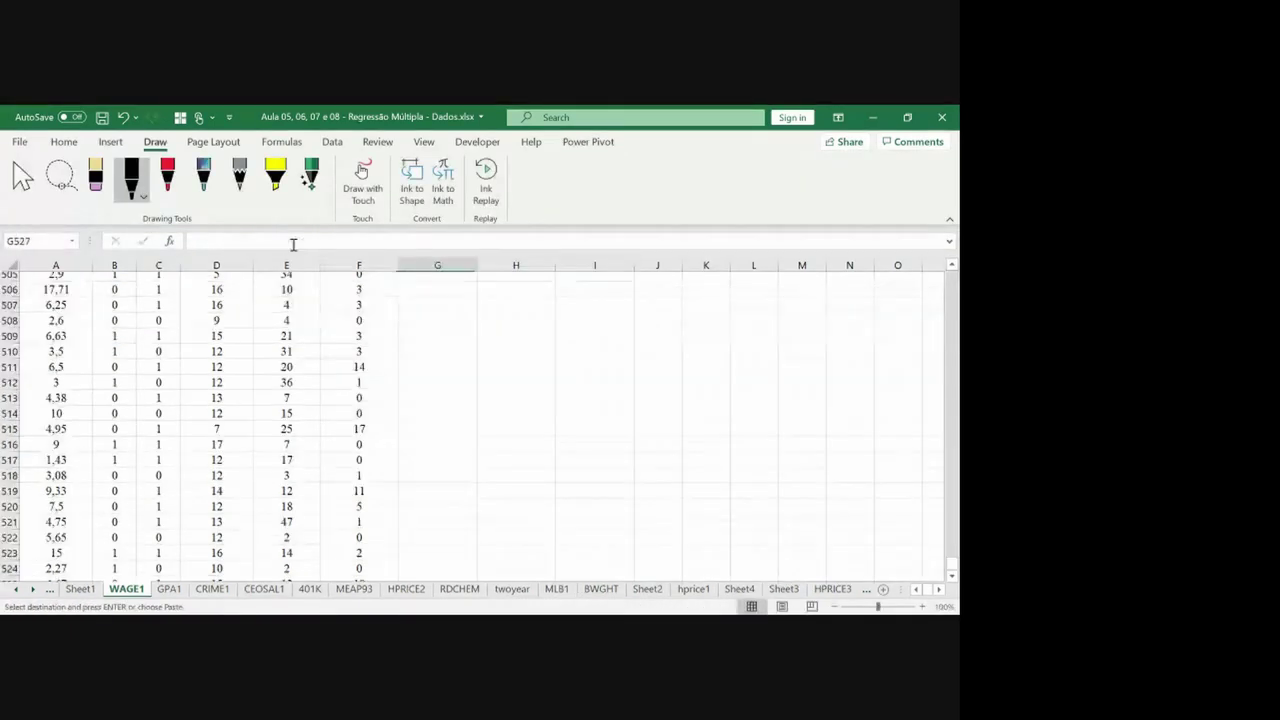
Paste the copied dummy-variable formulas into the hcasados, mcasadas and msolteiras columns down to row 527 of WAGE1.
{"action": "key", "text": "ctrl+shift+Up"}
{"action": "key", "text": "shift+Right"}
{"action": "key", "text": "shift+Right"}
{"action": "key", "text": "ctrl+v"}
{"action": "key", "text": "Escape"}
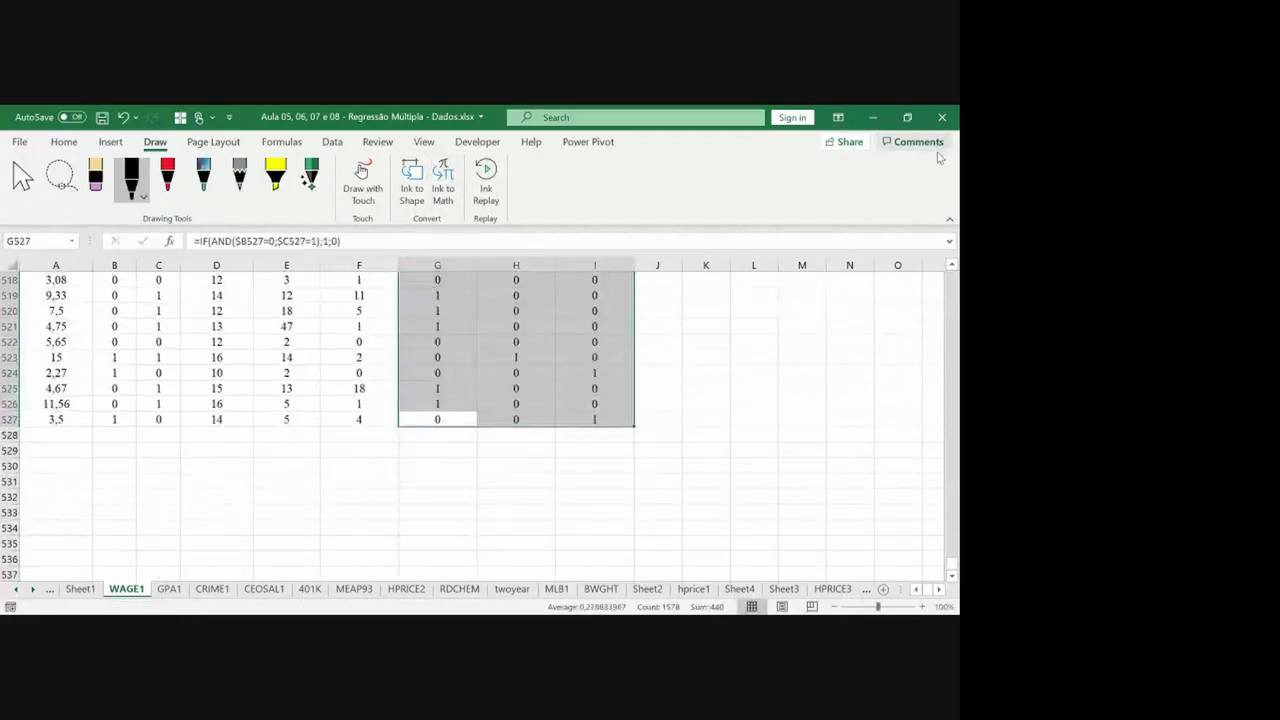
Delete all columns from J onward in WAGE1 to remove the descriptive text beside the data.
{"action": "key", "text": "ctrl+Up"}
{"action": "left_click", "coordinate": [669, 263]}
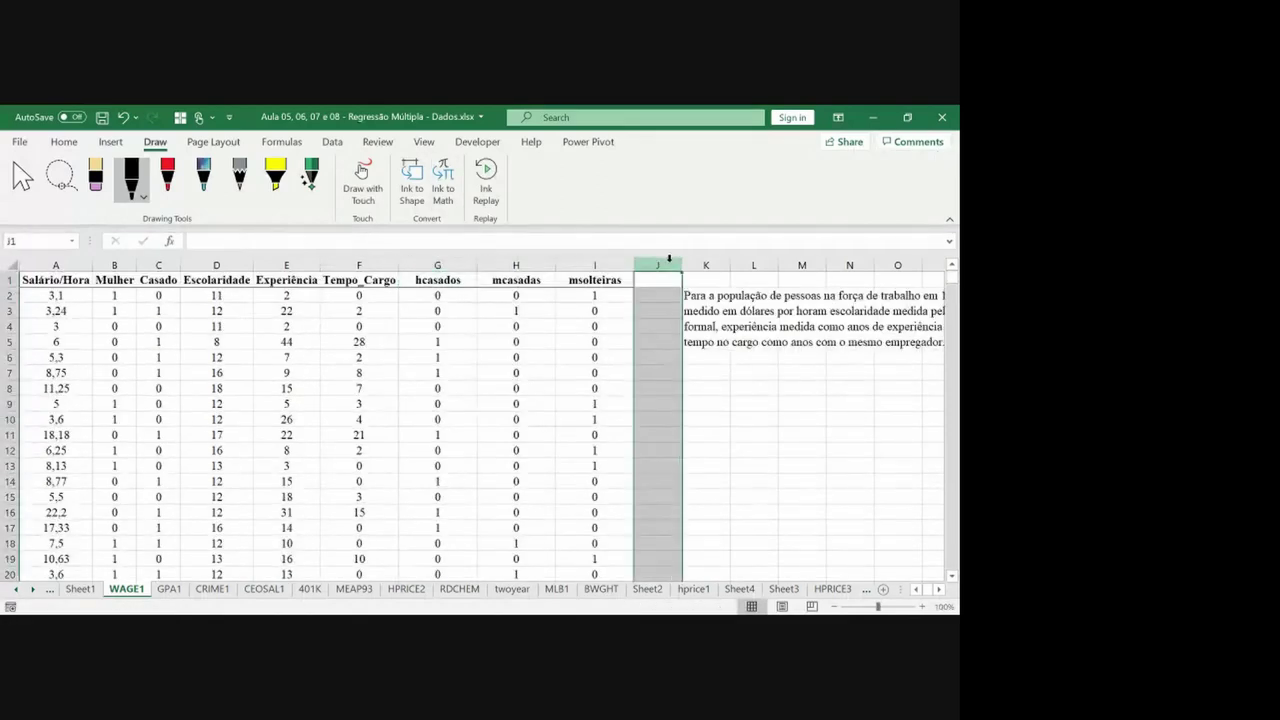
{"action": "key", "text": "ctrl+shift+Right"}
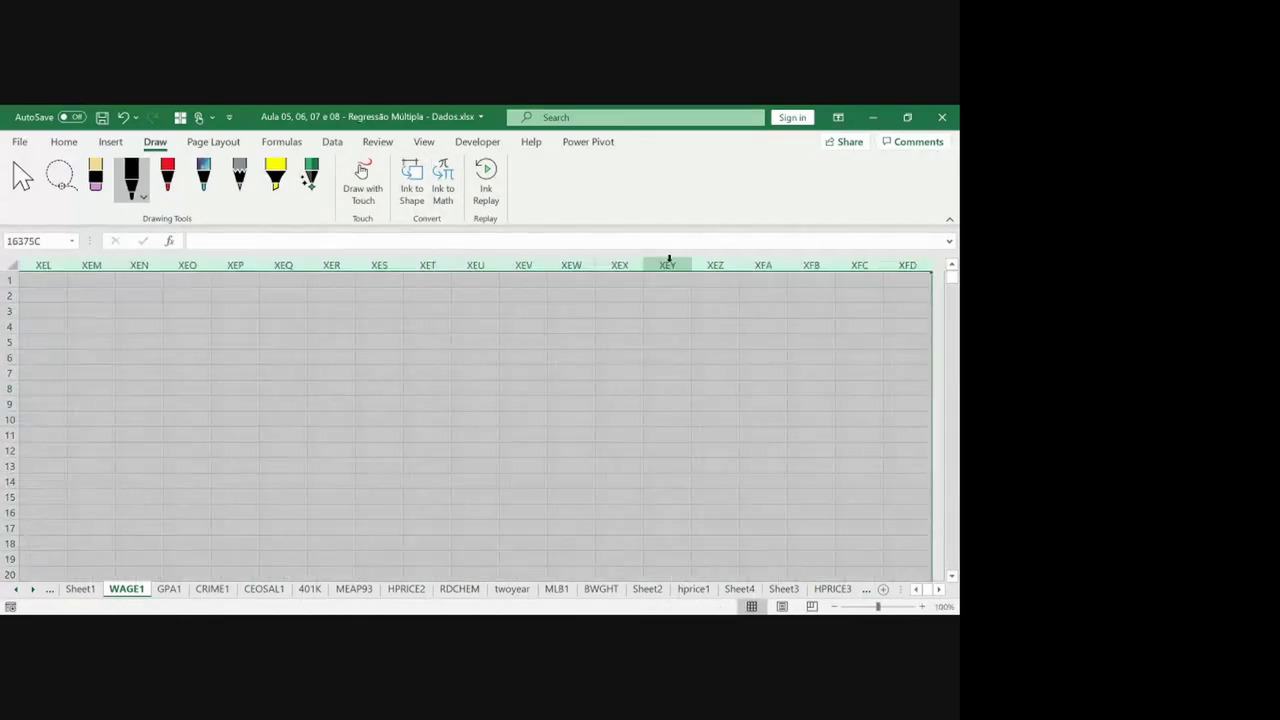
{"action": "key", "text": "ctrl+BackSpace"}
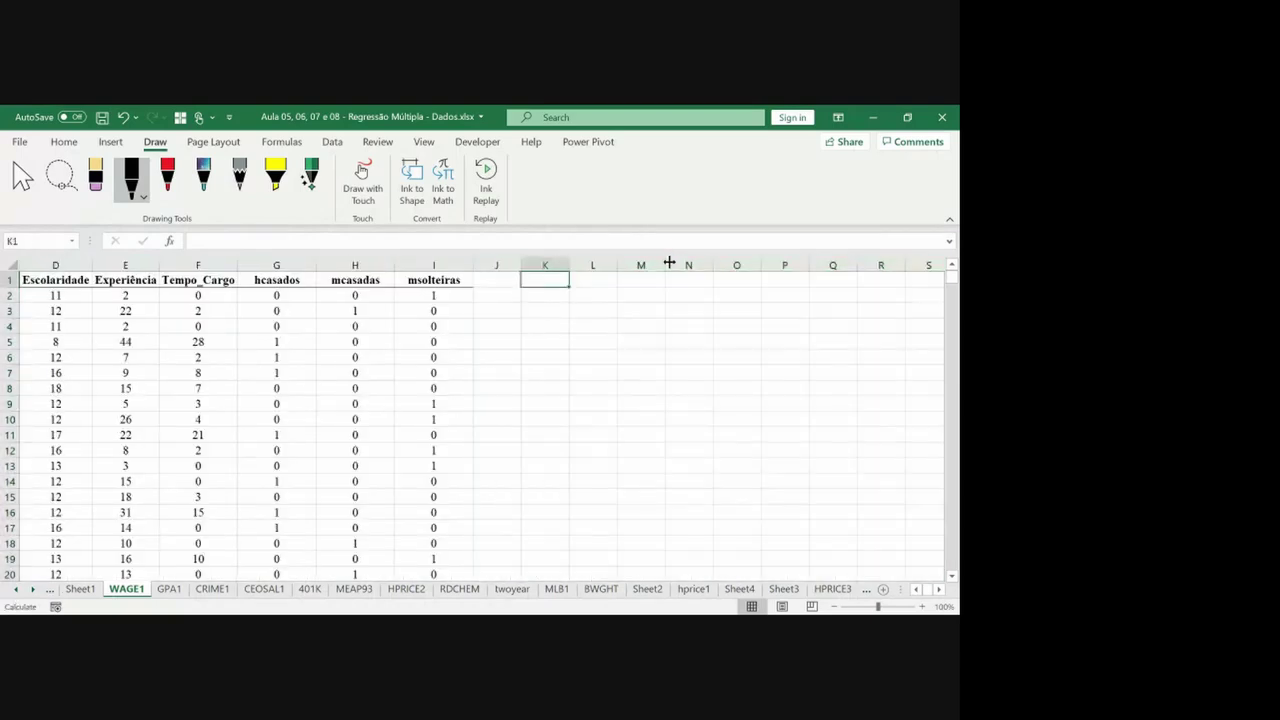
{"action": "key", "text": "ctrl+Home"}
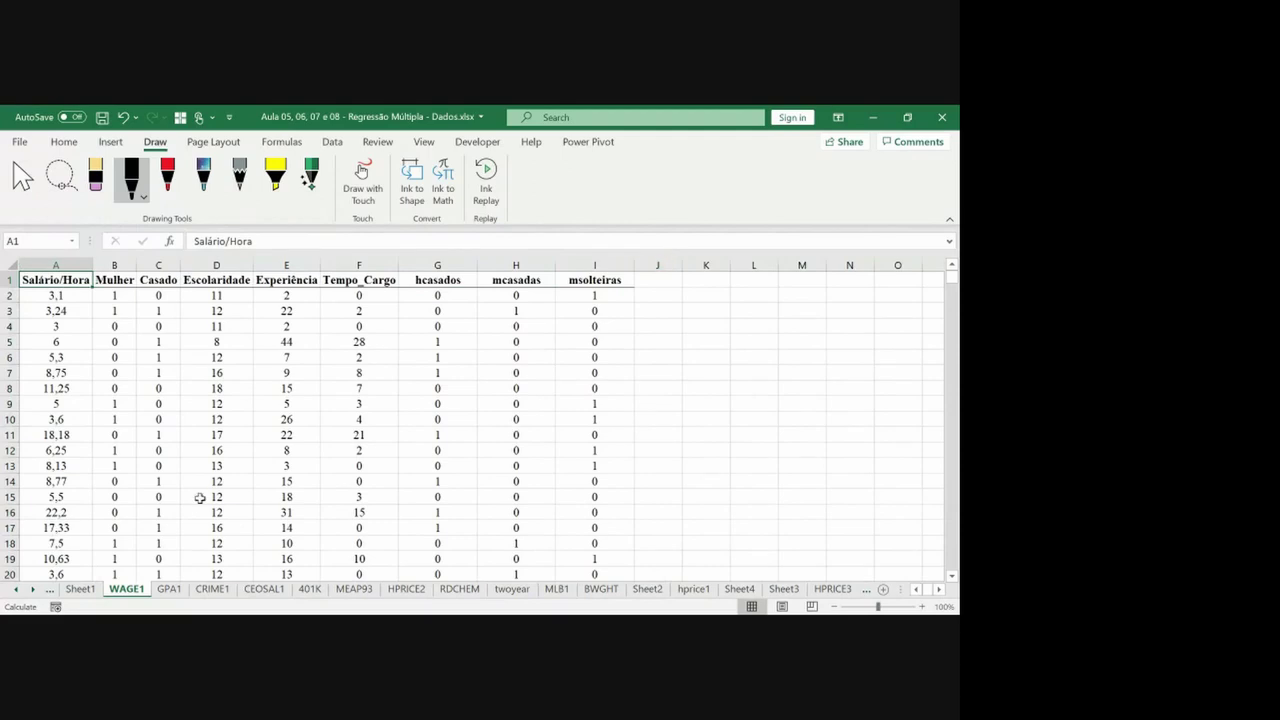
Create a copy of the WAGE1 sheet in a new workbook.
{"action": "right_click", "coordinate": [137, 589]}
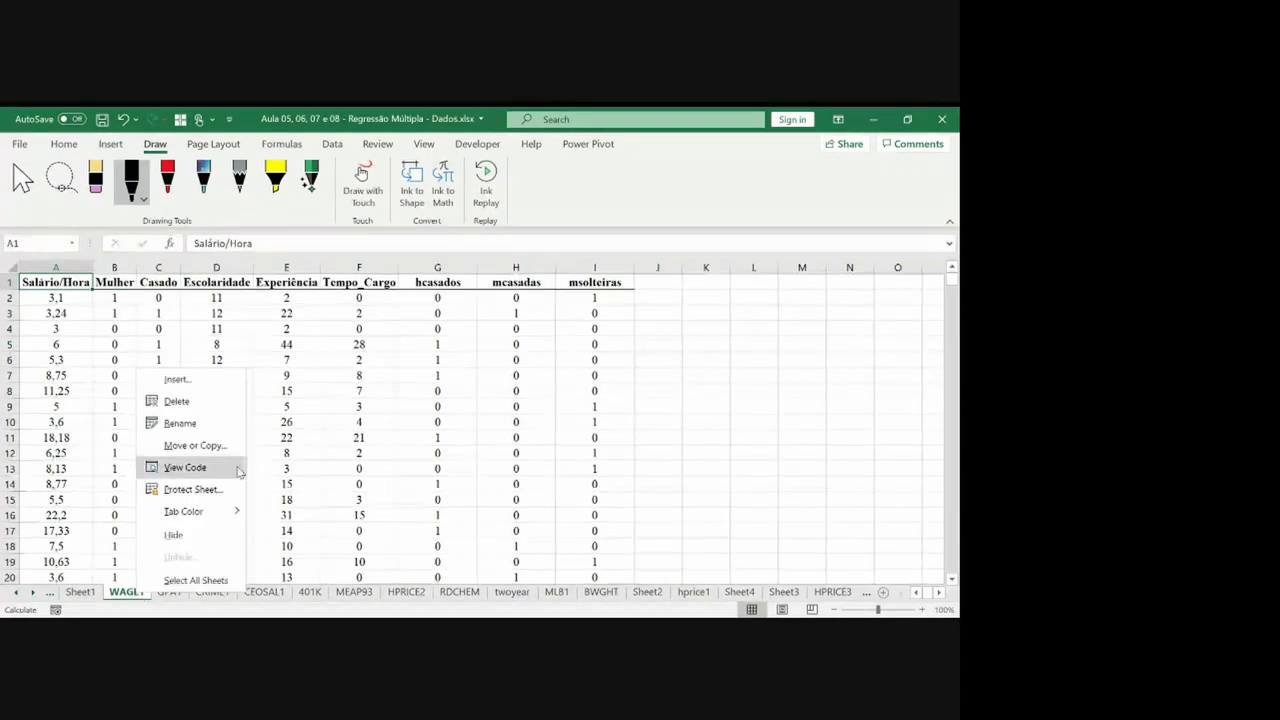
{"action": "left_click", "coordinate": [195, 445]}
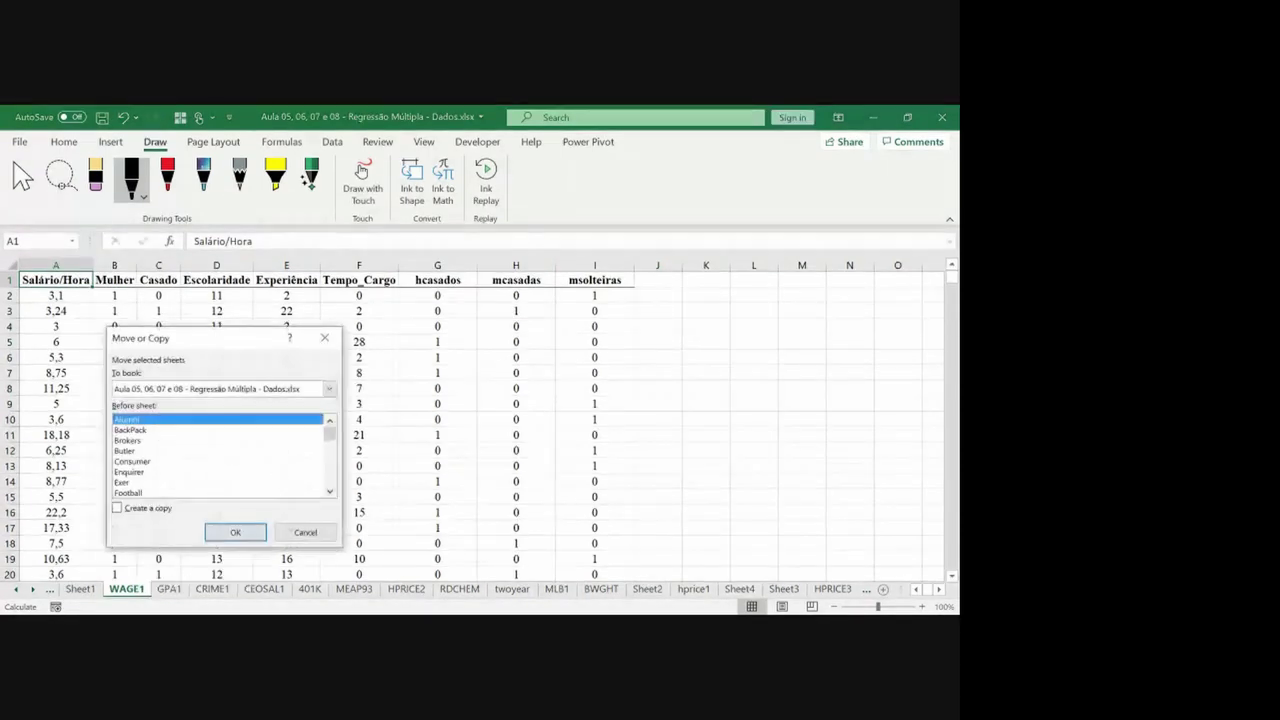
{"action": "left_click", "coordinate": [117, 508]}
{"action": "left_click", "coordinate": [329, 388]}
{"action": "left_click", "coordinate": [224, 401]}
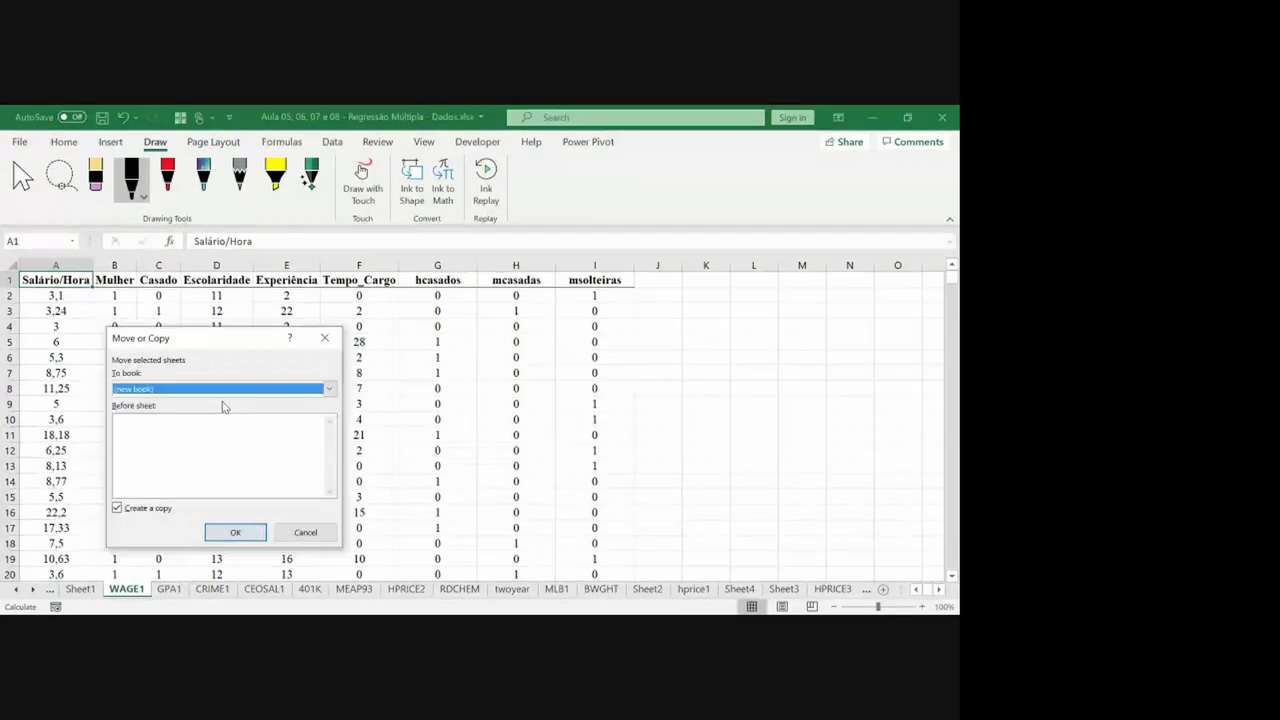
{"action": "left_click", "coordinate": [218, 532]}
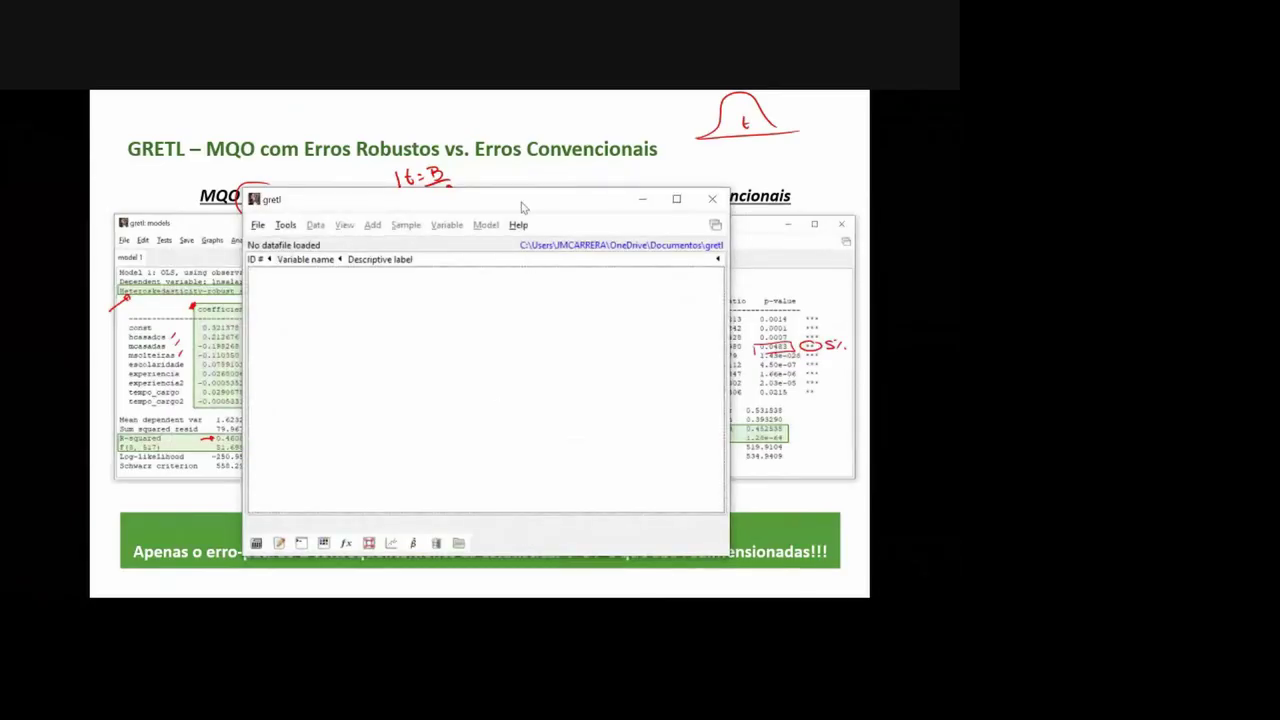
Switch to gretl, narrow its window and open Book2.xlsx from the Desktop with all file types listed.
{"action": "left_click_drag", "start_coordinate": [520, 205], "coordinate": [730, 193]}
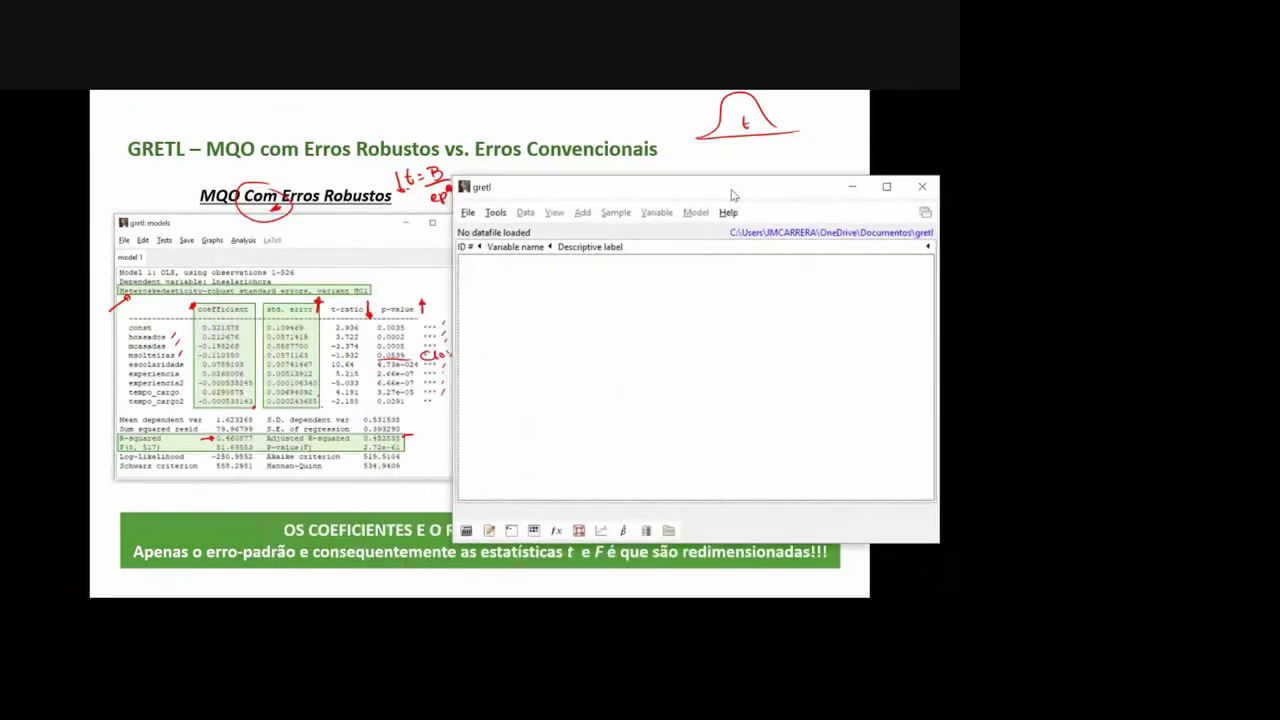
{"action": "left_click_drag", "start_coordinate": [936, 321], "coordinate": [850, 338]}
{"action": "left_click_drag", "start_coordinate": [603, 191], "coordinate": [609, 212]}
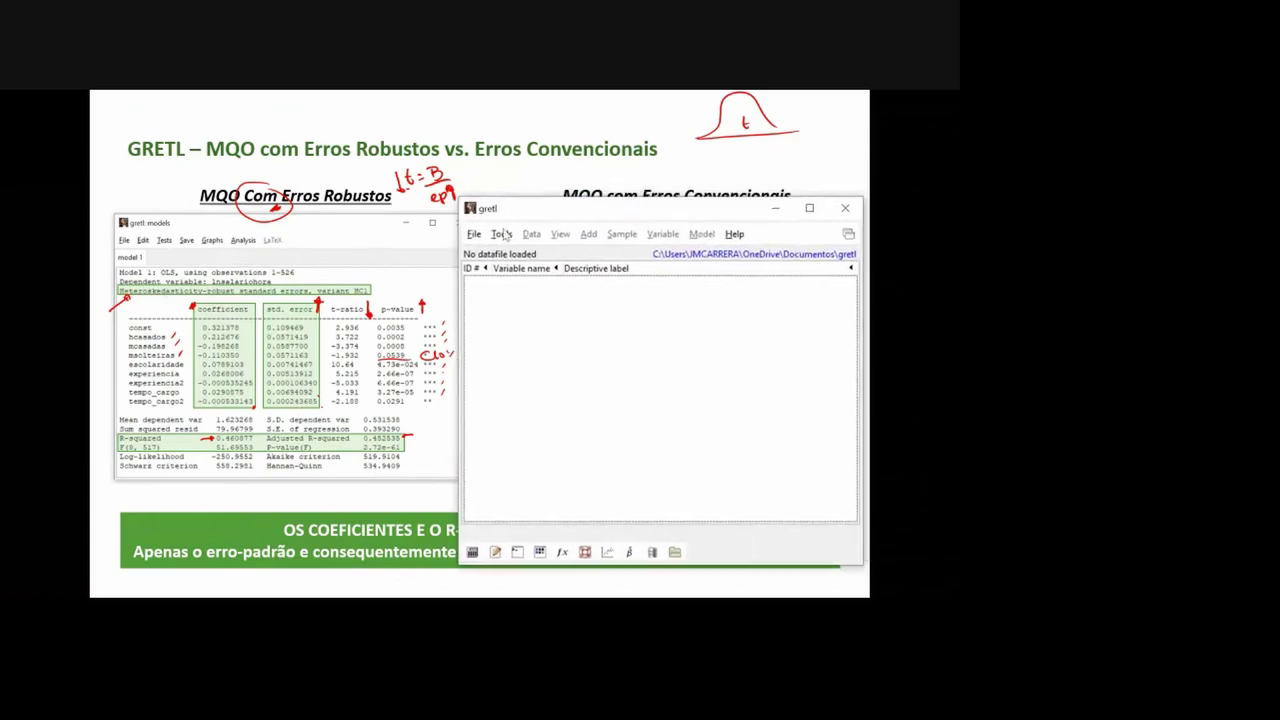
{"action": "left_click", "coordinate": [475, 234]}
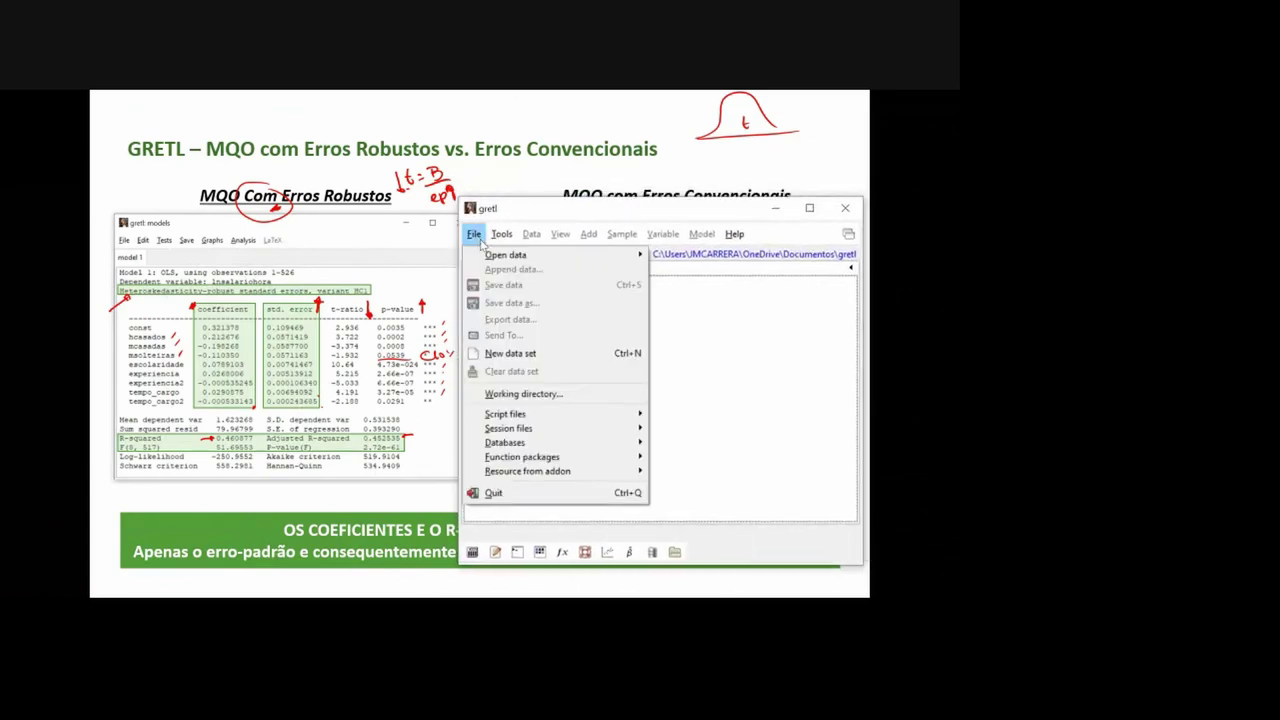
{"action": "mouse_move", "coordinate": [492, 257]}
{"action": "left_click", "coordinate": [688, 257]}
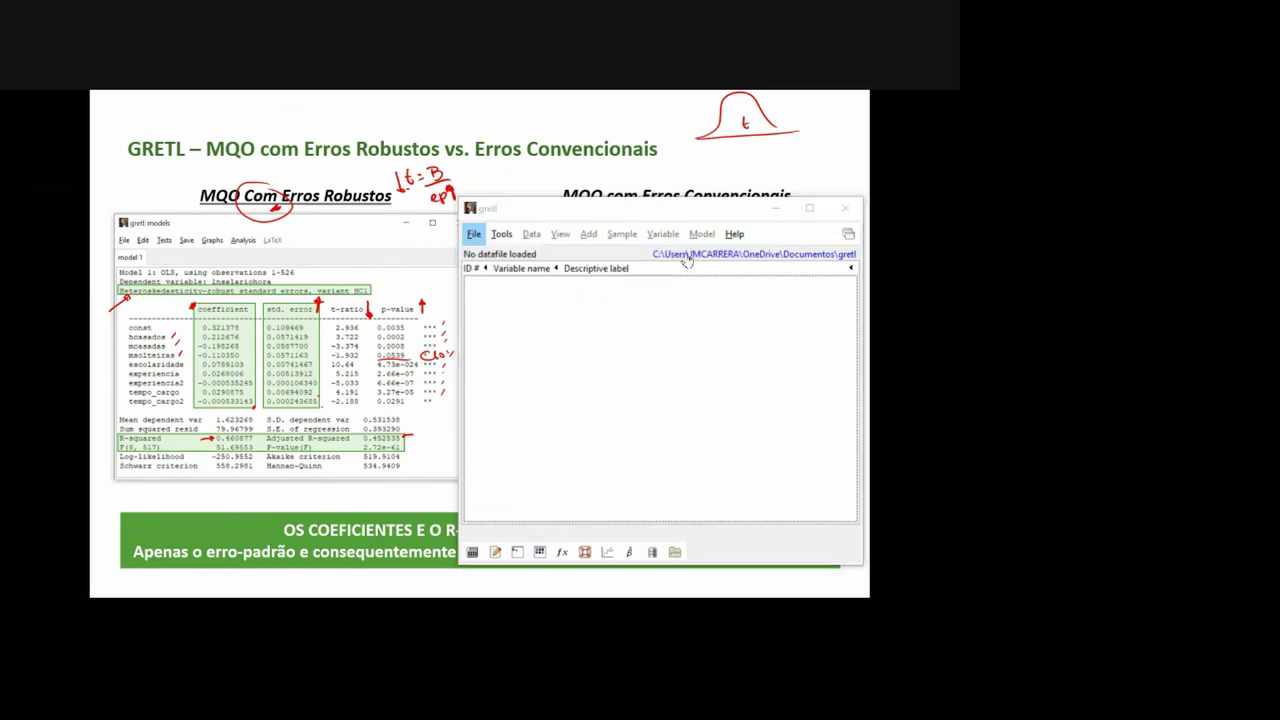
{"action": "left_click", "coordinate": [439, 327]}
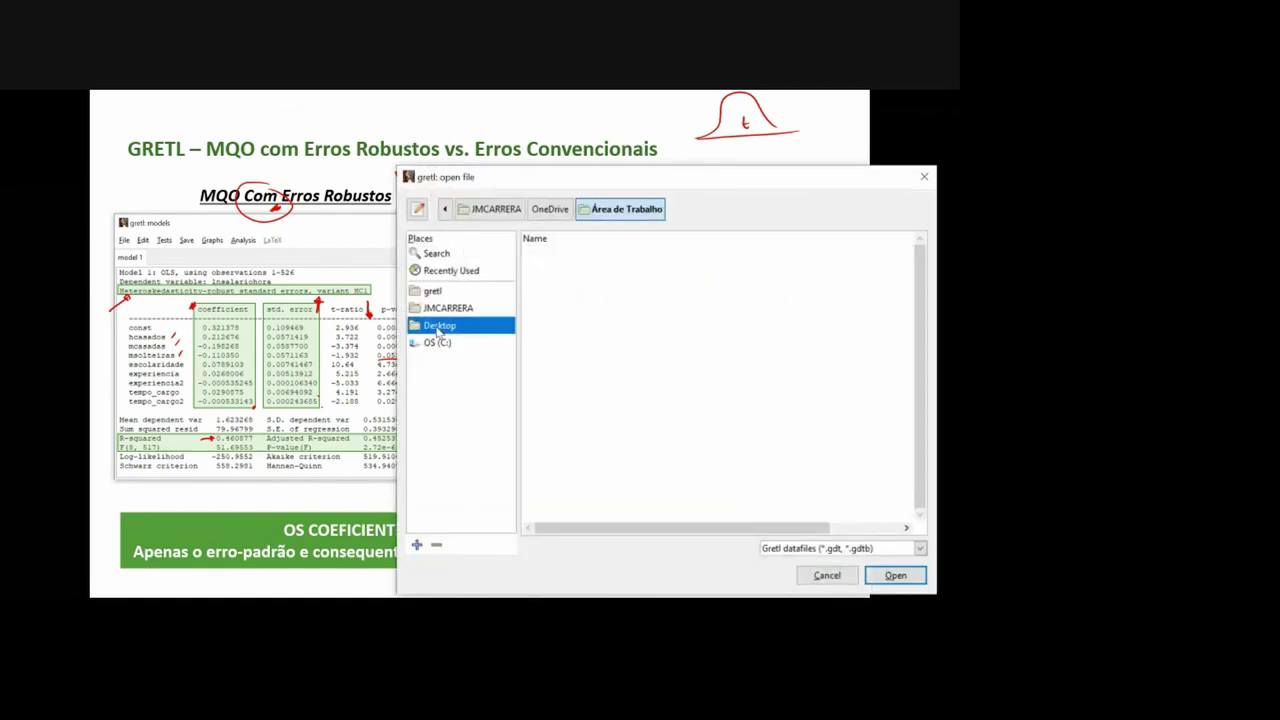
{"action": "left_click", "coordinate": [832, 561]}
{"action": "left_click", "coordinate": [798, 529]}
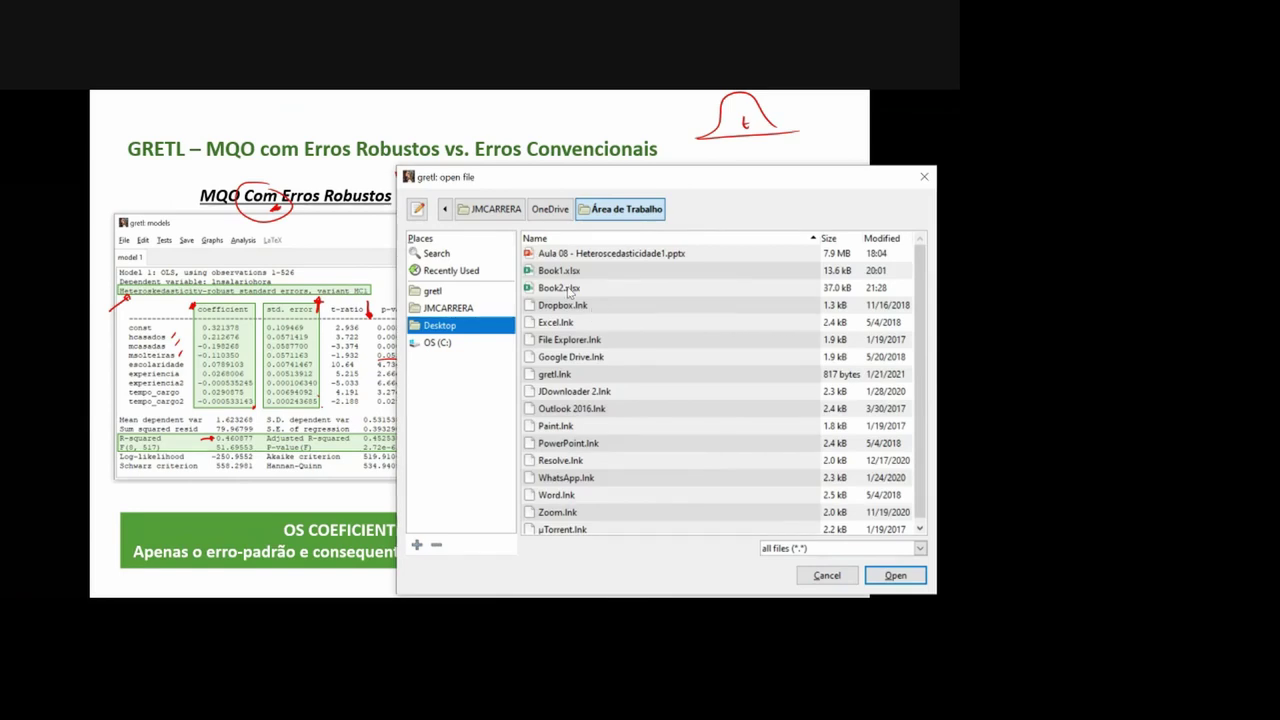
{"action": "double_click", "coordinate": [569, 288]}
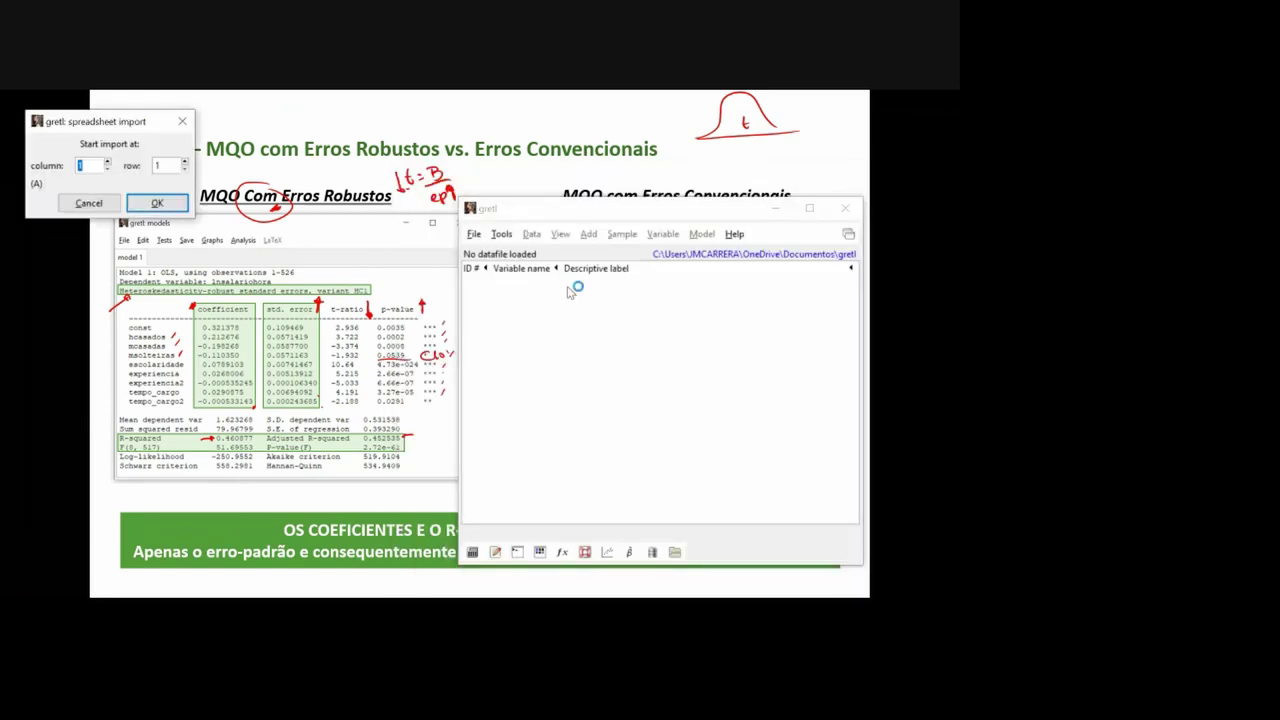
Import the spreadsheet starting at column 1, row 1, and decline the time-series or panel interpretation.
{"action": "left_click_drag", "start_coordinate": [115, 128], "coordinate": [665, 325]}
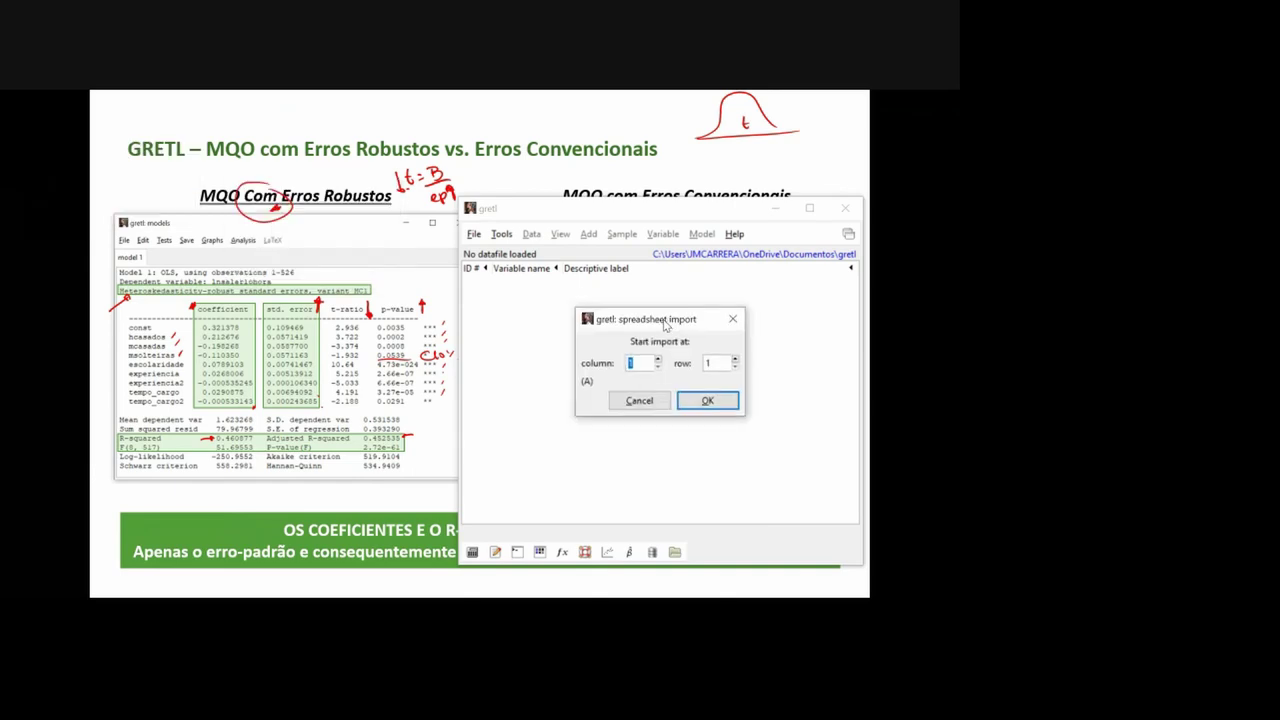
{"action": "left_click", "coordinate": [719, 402]}
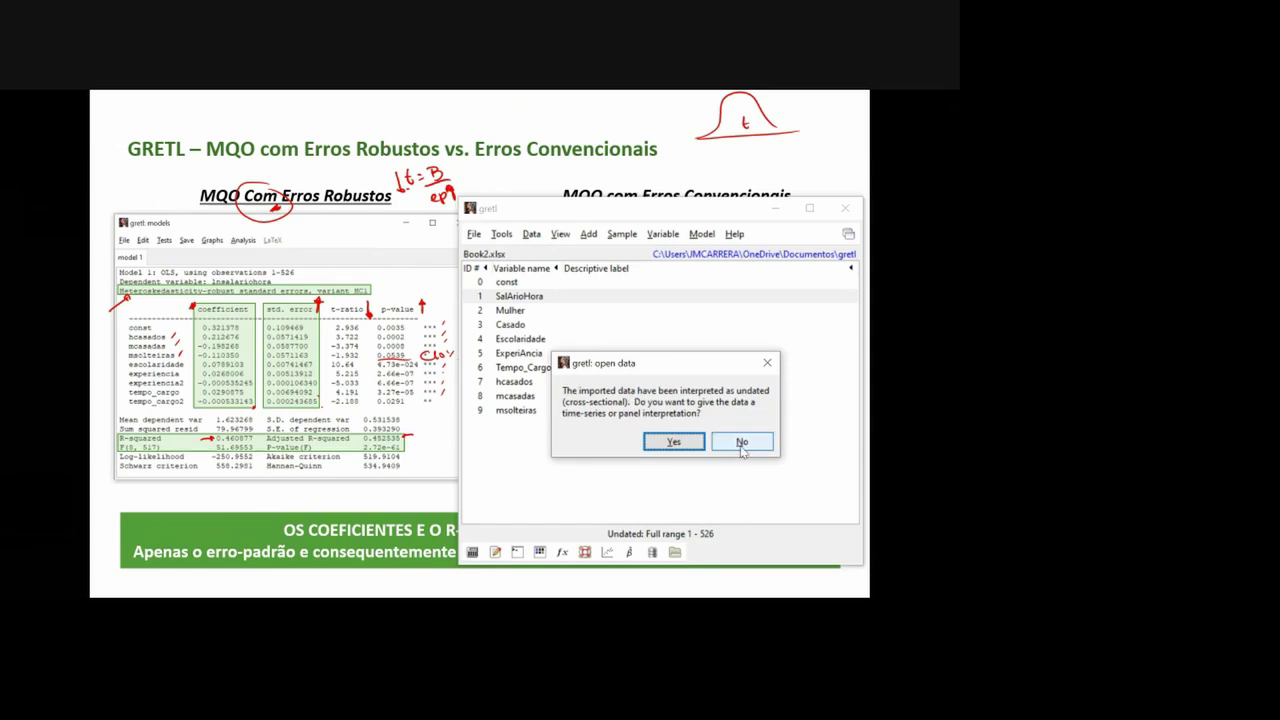
{"action": "left_click", "coordinate": [741, 445]}
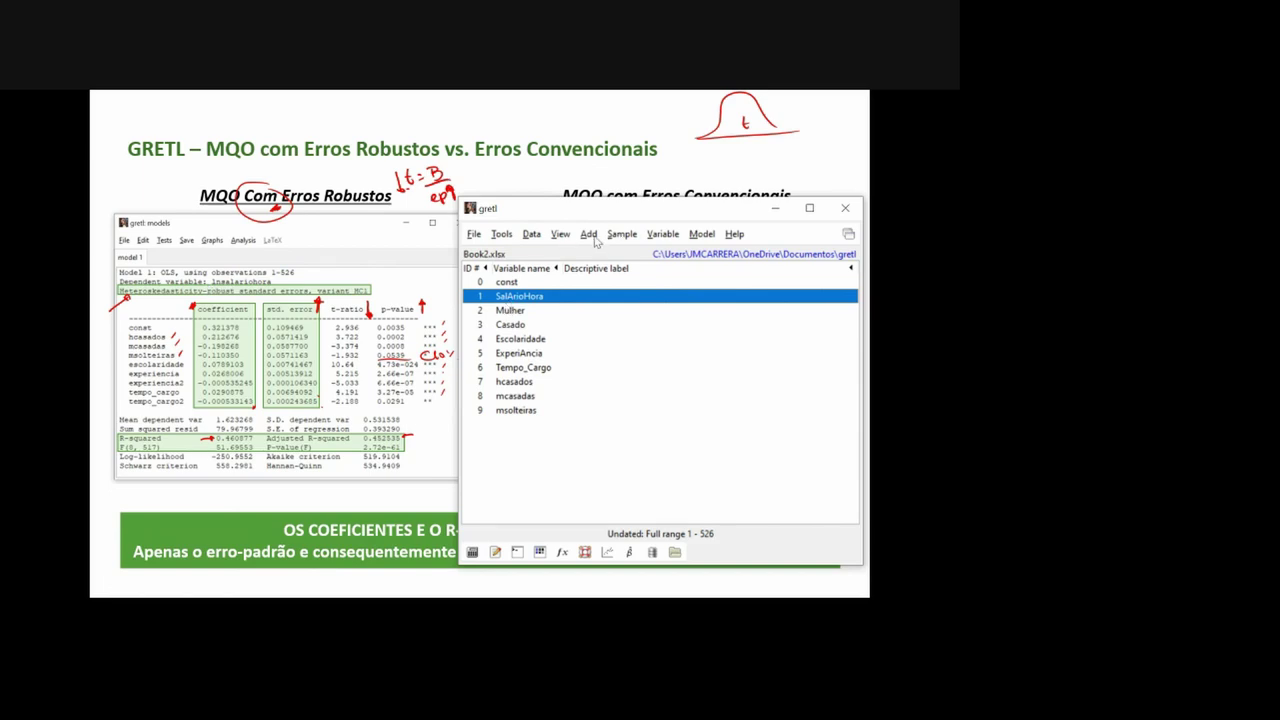
Add the log of SalArioHora and the square of ExperiAncia as new variables.
{"action": "left_click", "coordinate": [593, 237]}
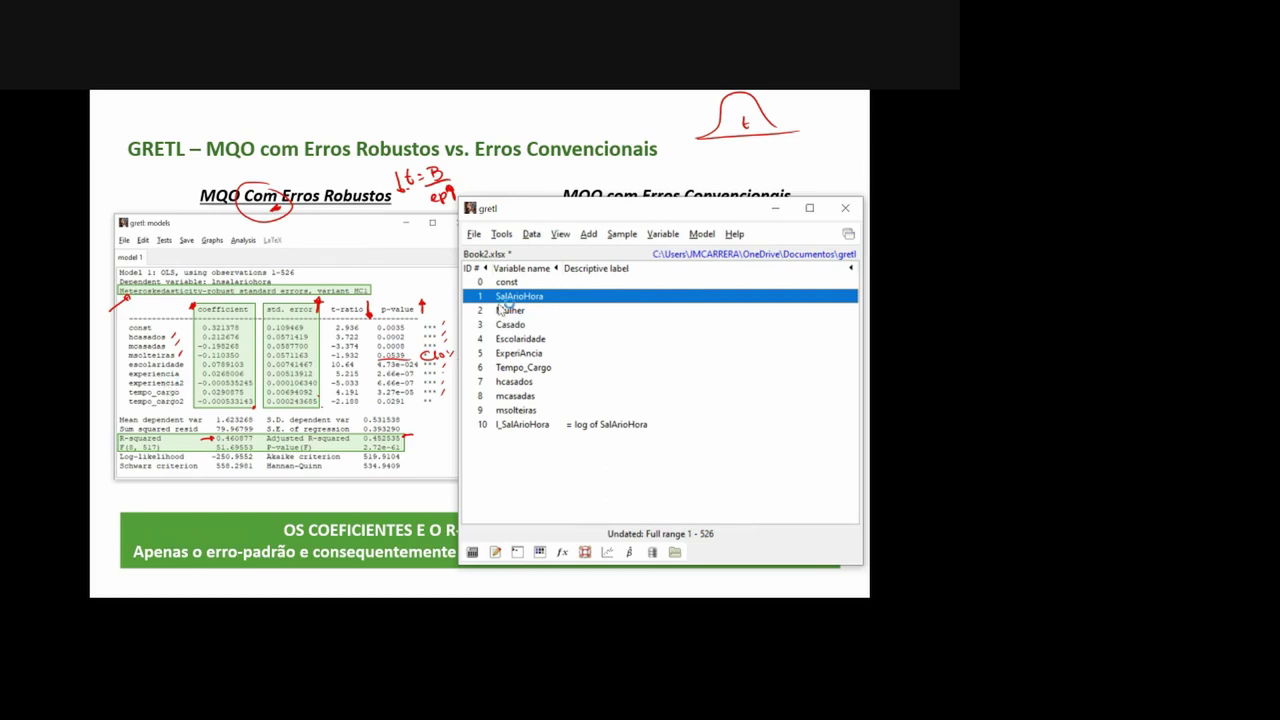
{"action": "left_click", "coordinate": [534, 356]}
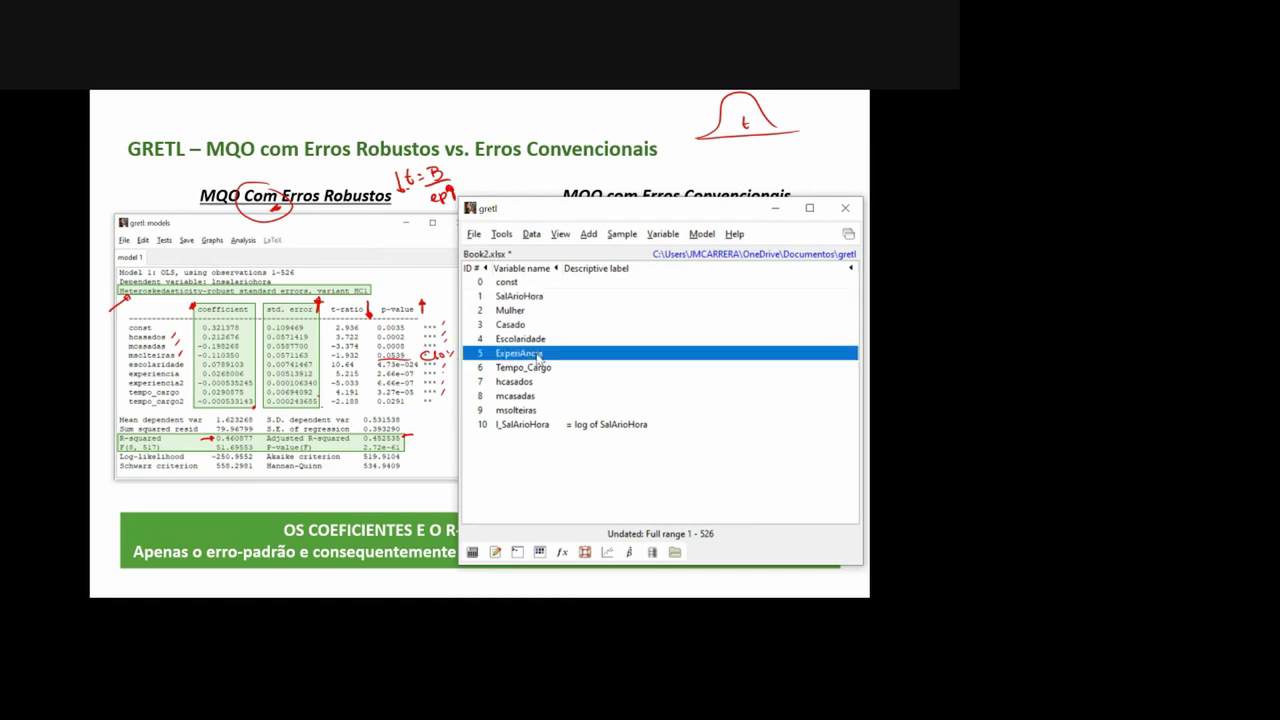
{"action": "left_click", "coordinate": [588, 234]}
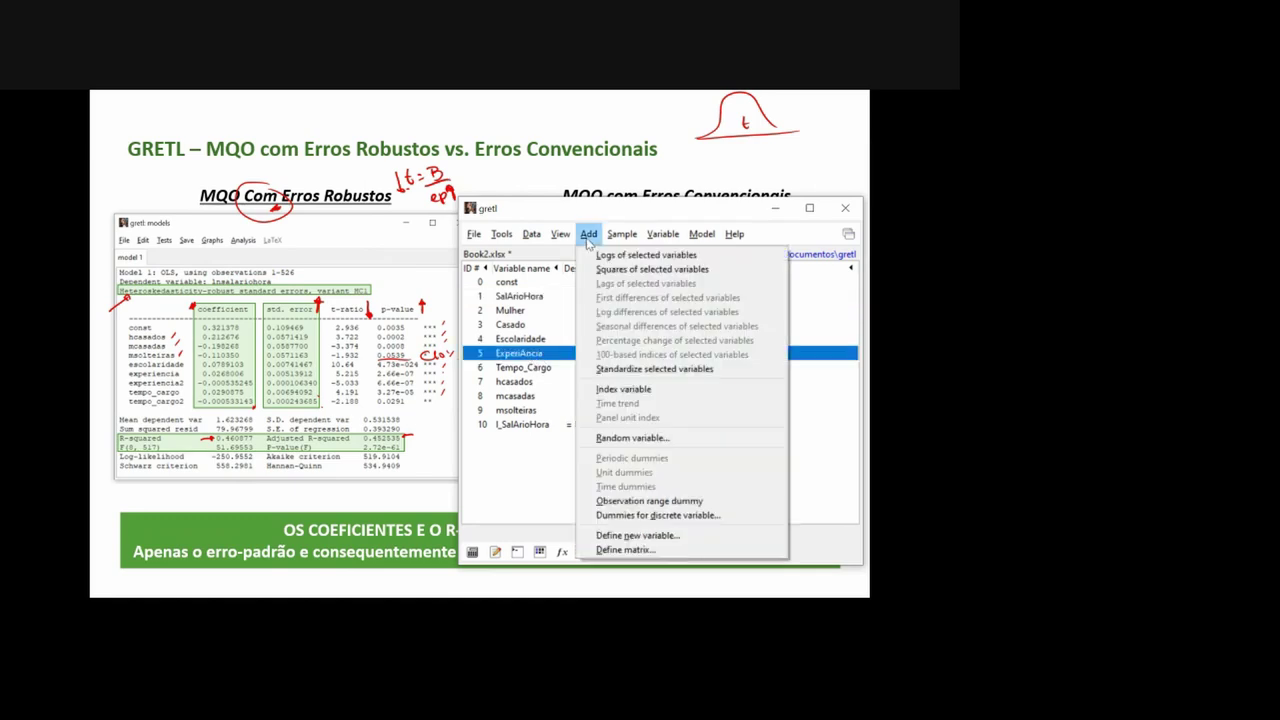
{"action": "left_click", "coordinate": [666, 270]}
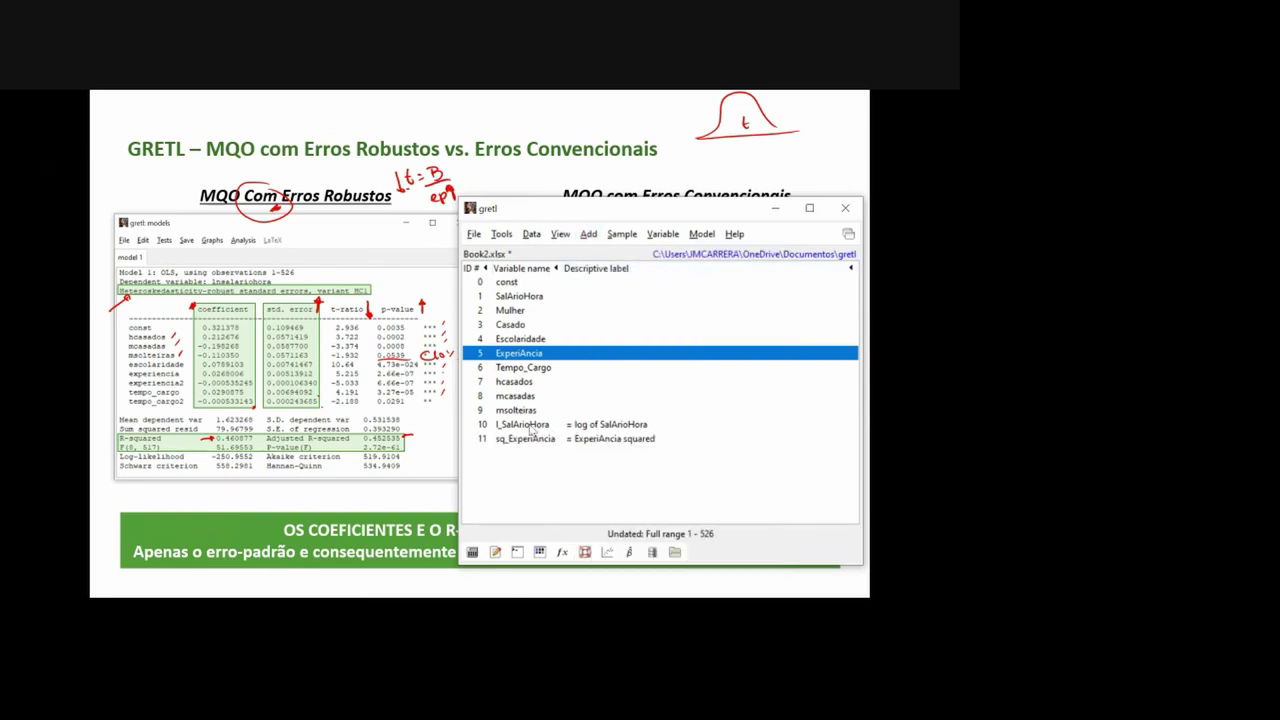
Add the square of Tempo_Cargo as a new variable.
{"action": "left_click", "coordinate": [517, 370]}
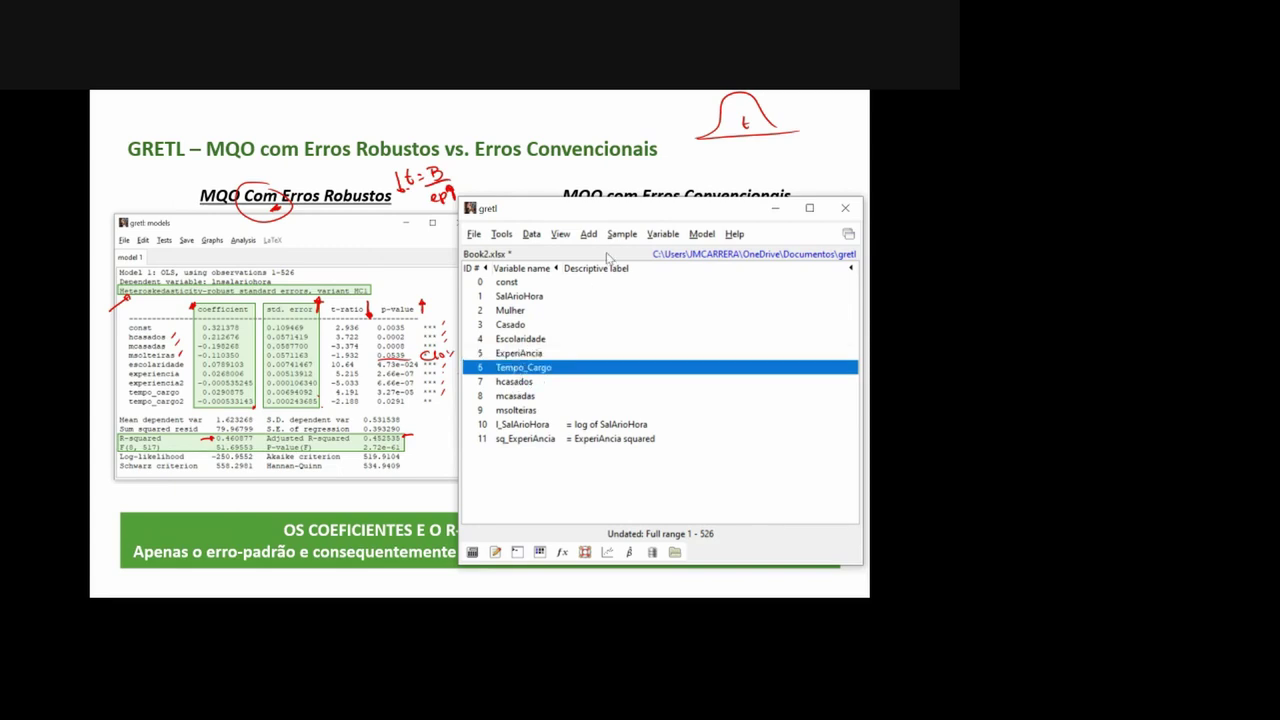
{"action": "left_click", "coordinate": [590, 236]}
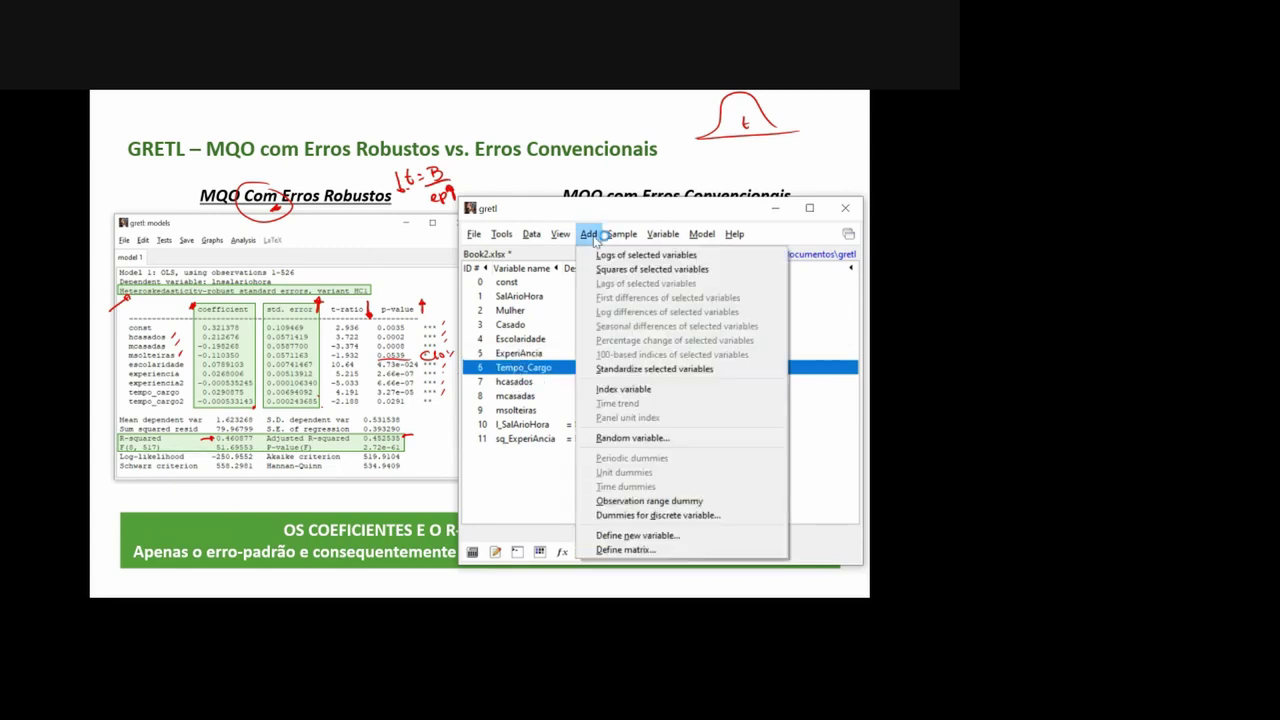
{"action": "left_click", "coordinate": [607, 270]}
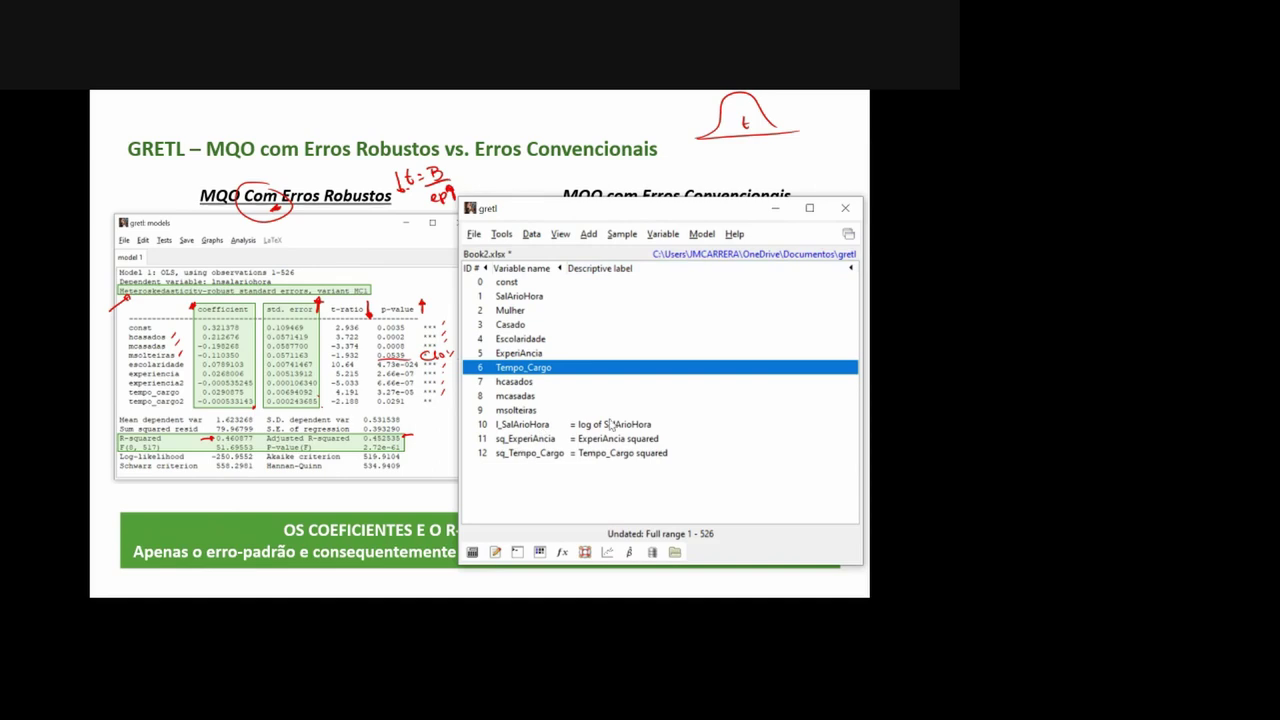
Start an Ordinary Least Squares model with l_SalArioHora as the dependent variable.
{"action": "left_click", "coordinate": [702, 236]}
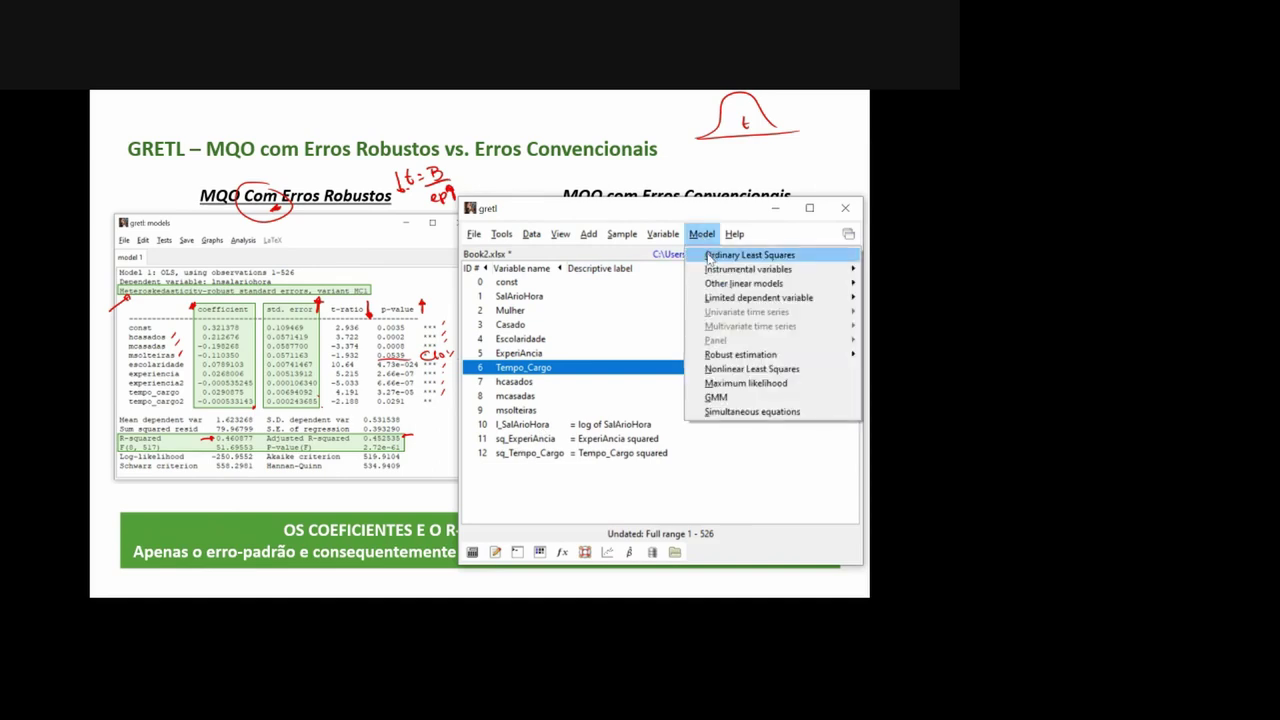
{"action": "left_click", "coordinate": [763, 258]}
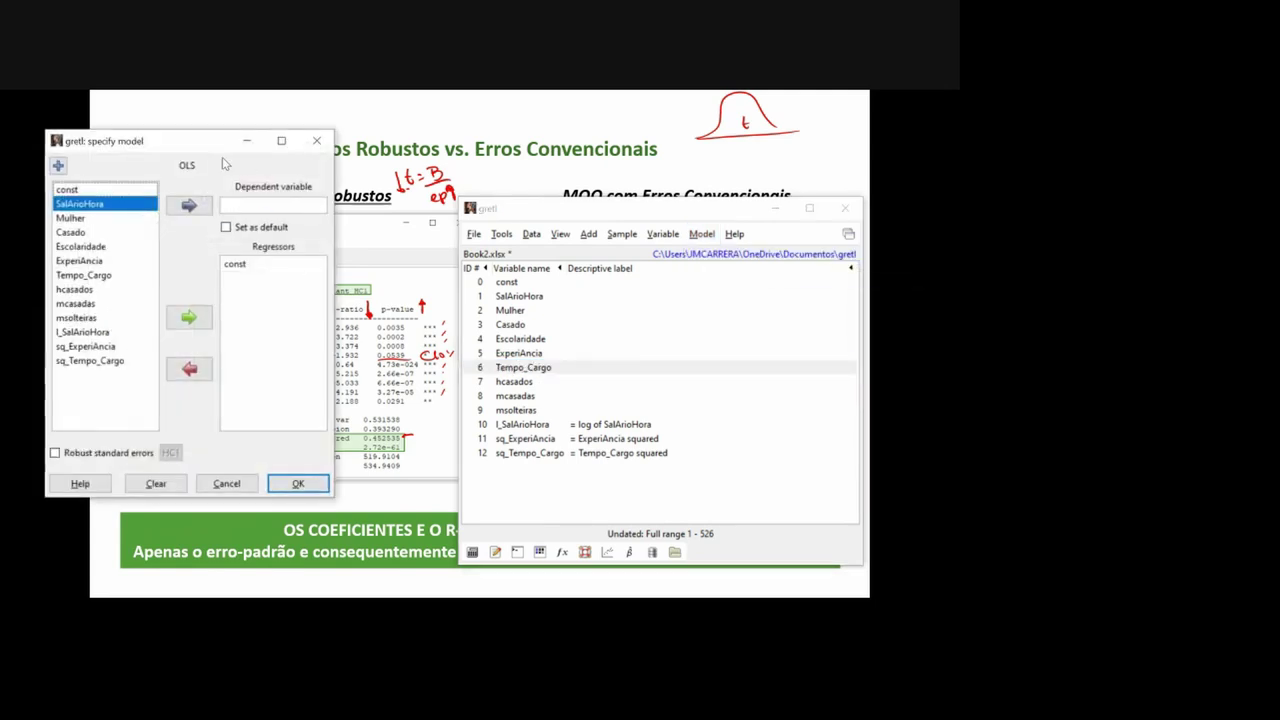
{"action": "left_click_drag", "start_coordinate": [212, 148], "coordinate": [640, 221]}
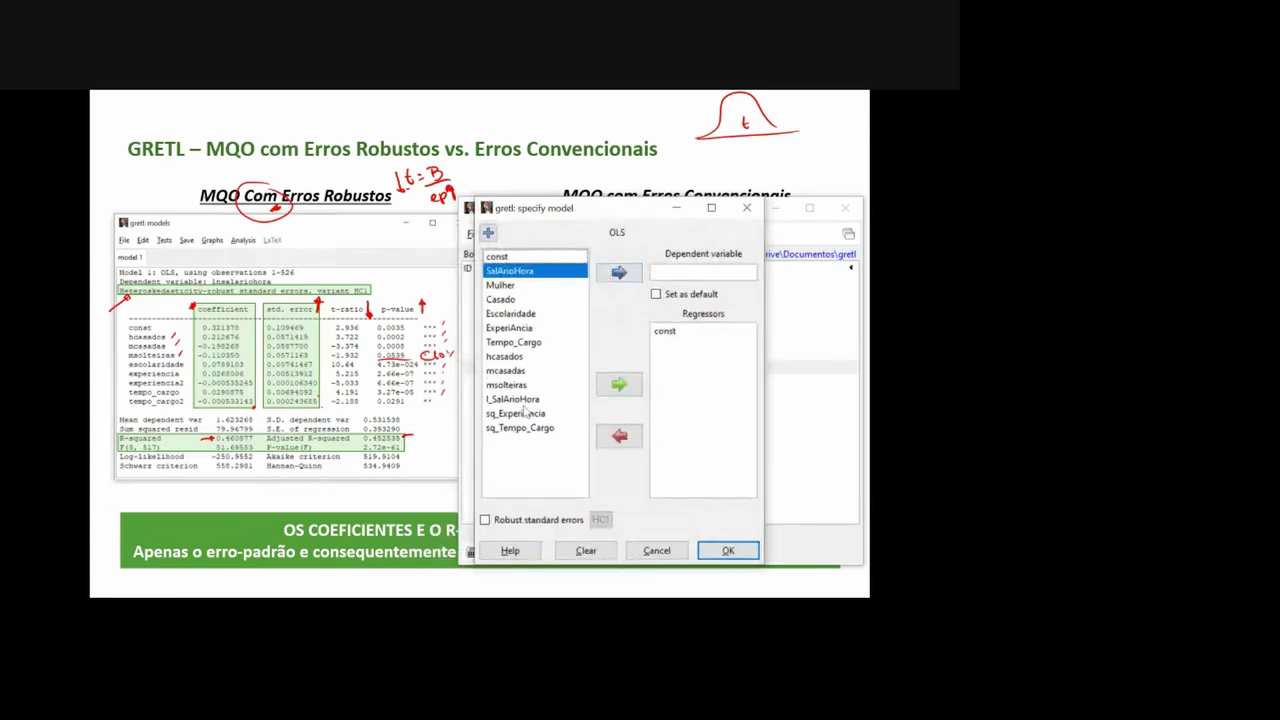
{"action": "left_click", "coordinate": [525, 399]}
{"action": "left_click", "coordinate": [619, 273]}
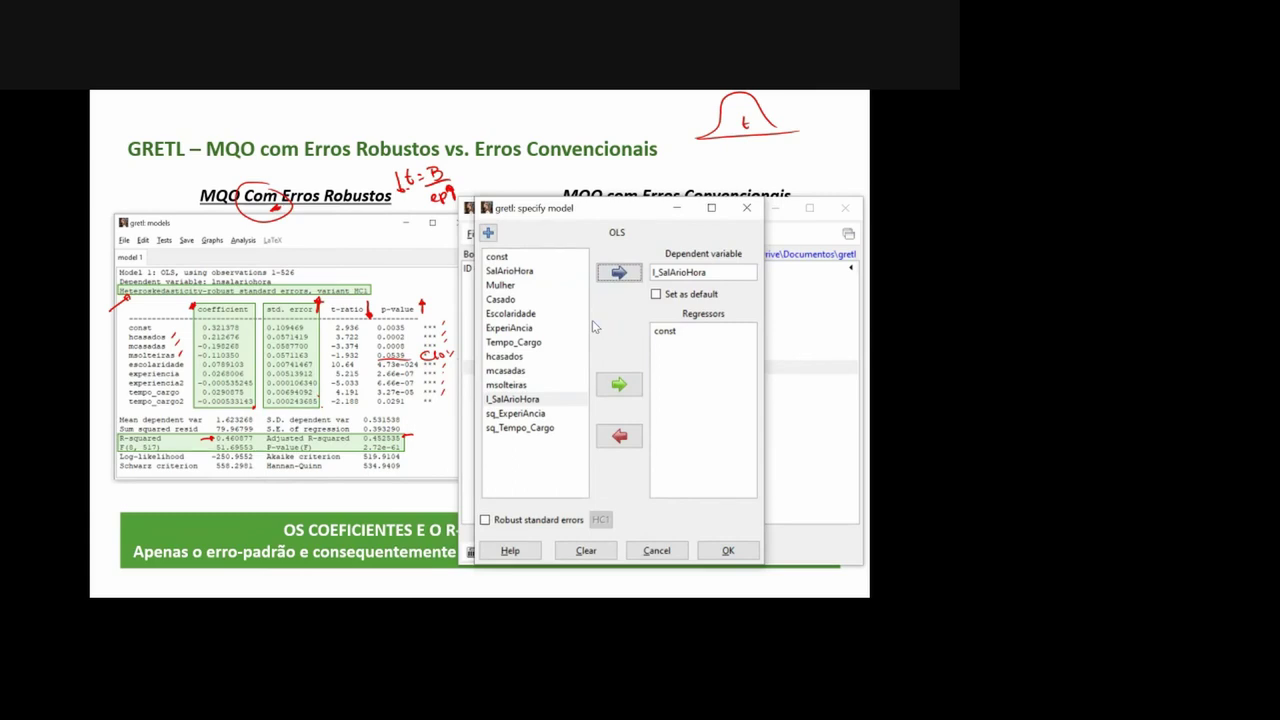
Add hcasados, mcasadas and msolteiras to the model's regressors.
{"action": "left_click", "coordinate": [527, 358]}
{"action": "key", "text": "shift+Down"}
{"action": "key", "text": "shift+Down"}
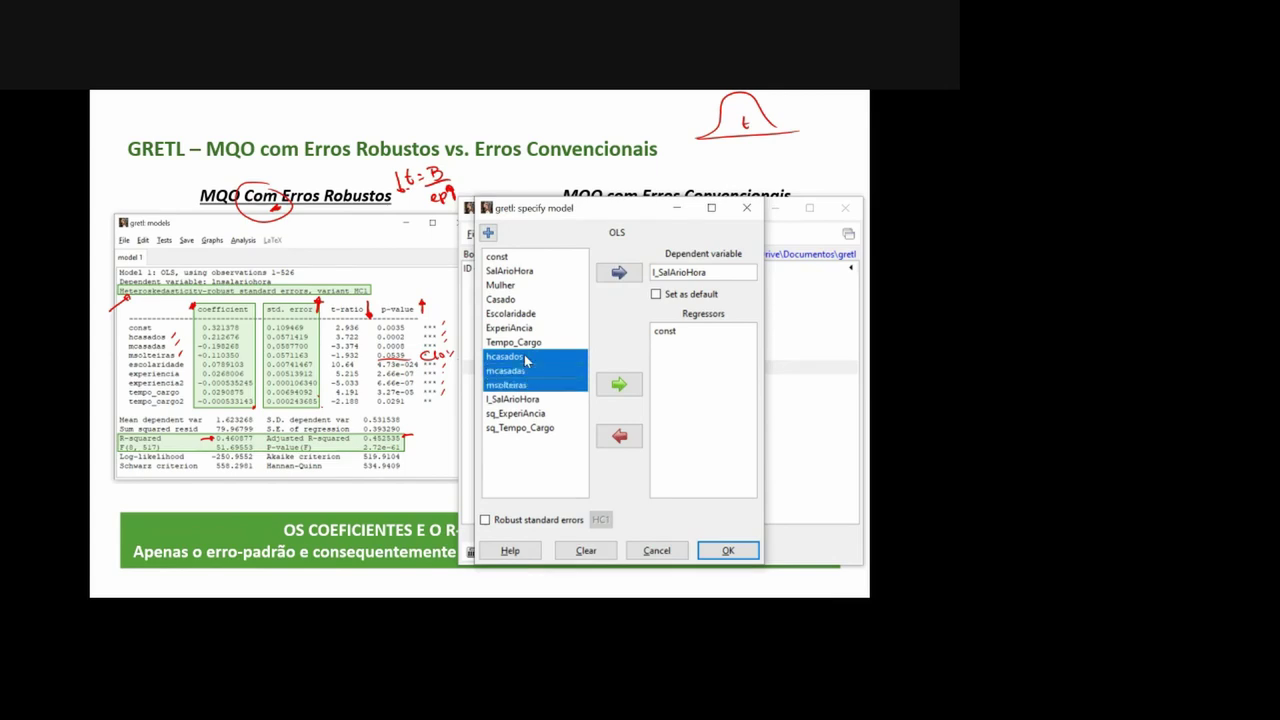
{"action": "left_click", "coordinate": [619, 385]}
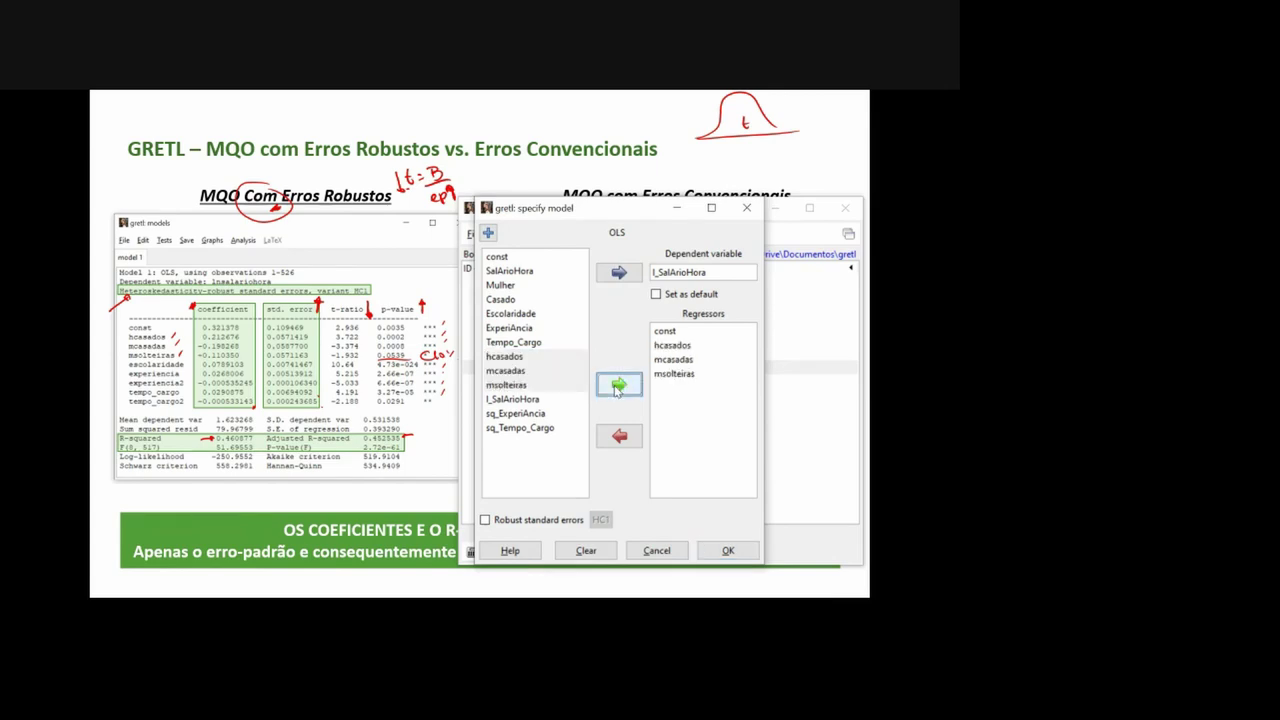
Add Escolaridade, ExperiAncia and sq_ExperiAncia to the model's regressors.
{"action": "left_click", "coordinate": [520, 314]}
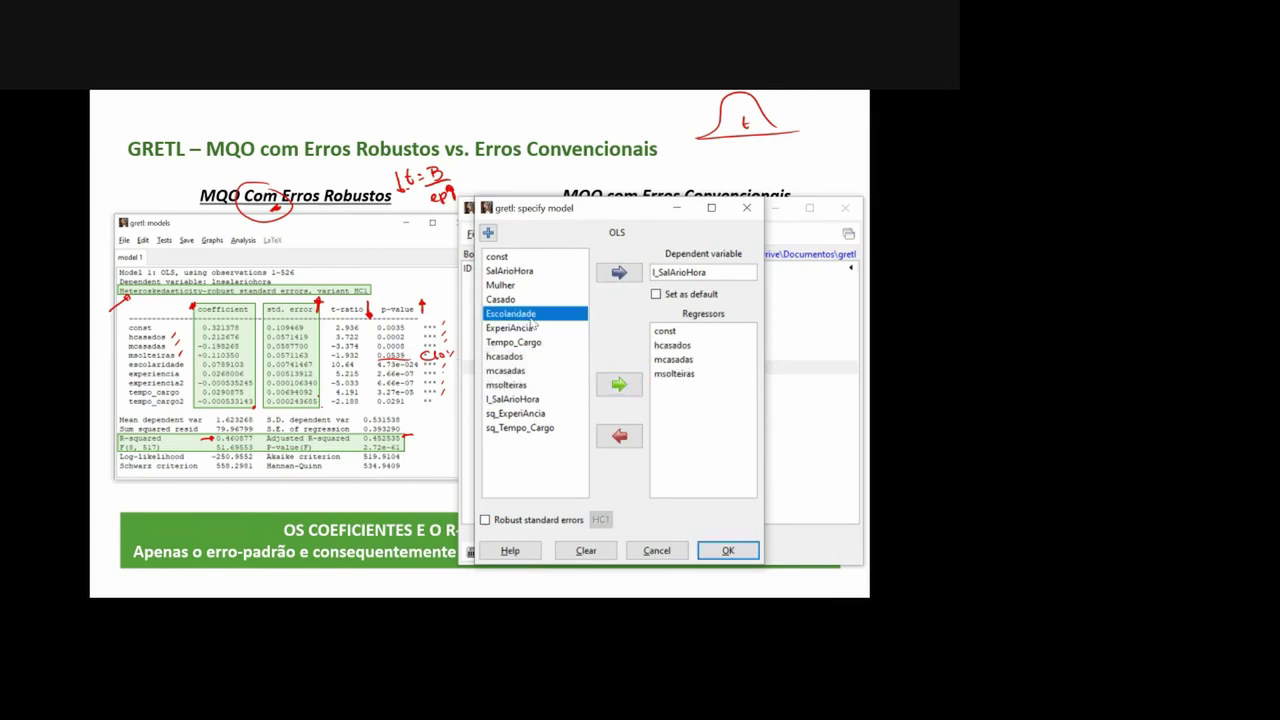
{"action": "left_click", "coordinate": [616, 385]}
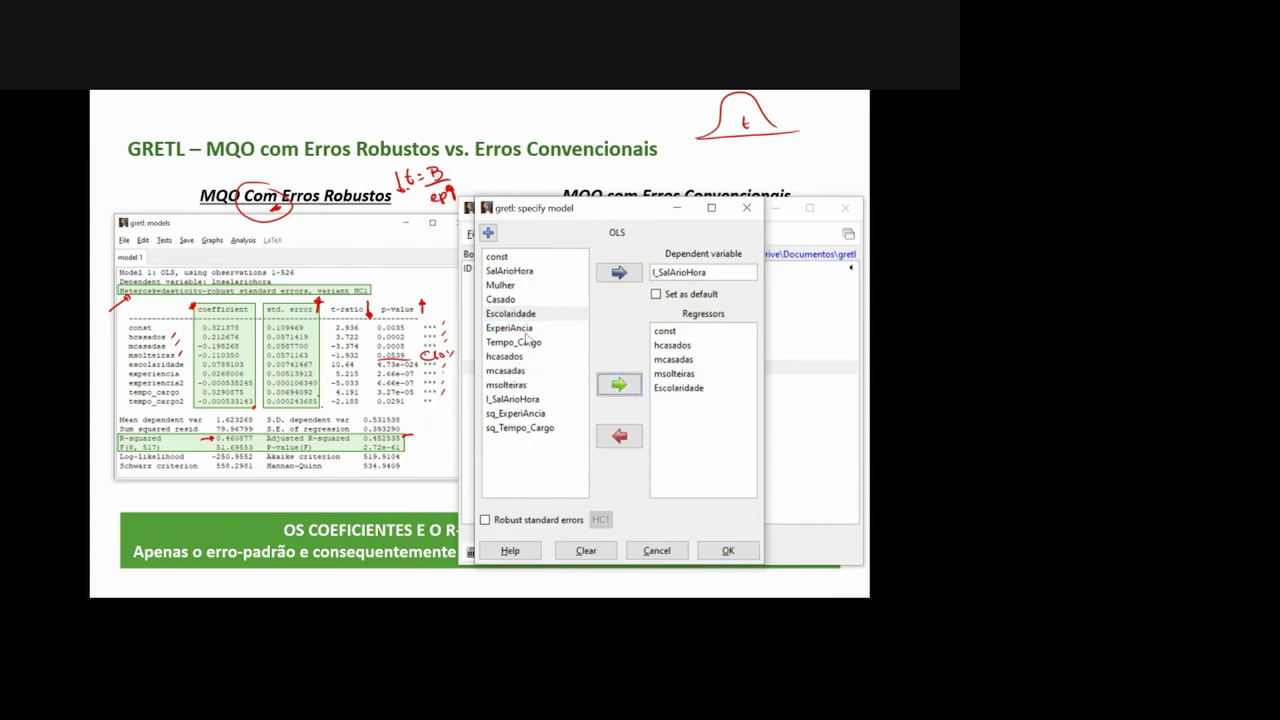
{"action": "left_click", "coordinate": [512, 328]}
{"action": "left_click", "coordinate": [619, 385]}
{"action": "left_click", "coordinate": [515, 413]}
{"action": "left_click", "coordinate": [617, 390]}
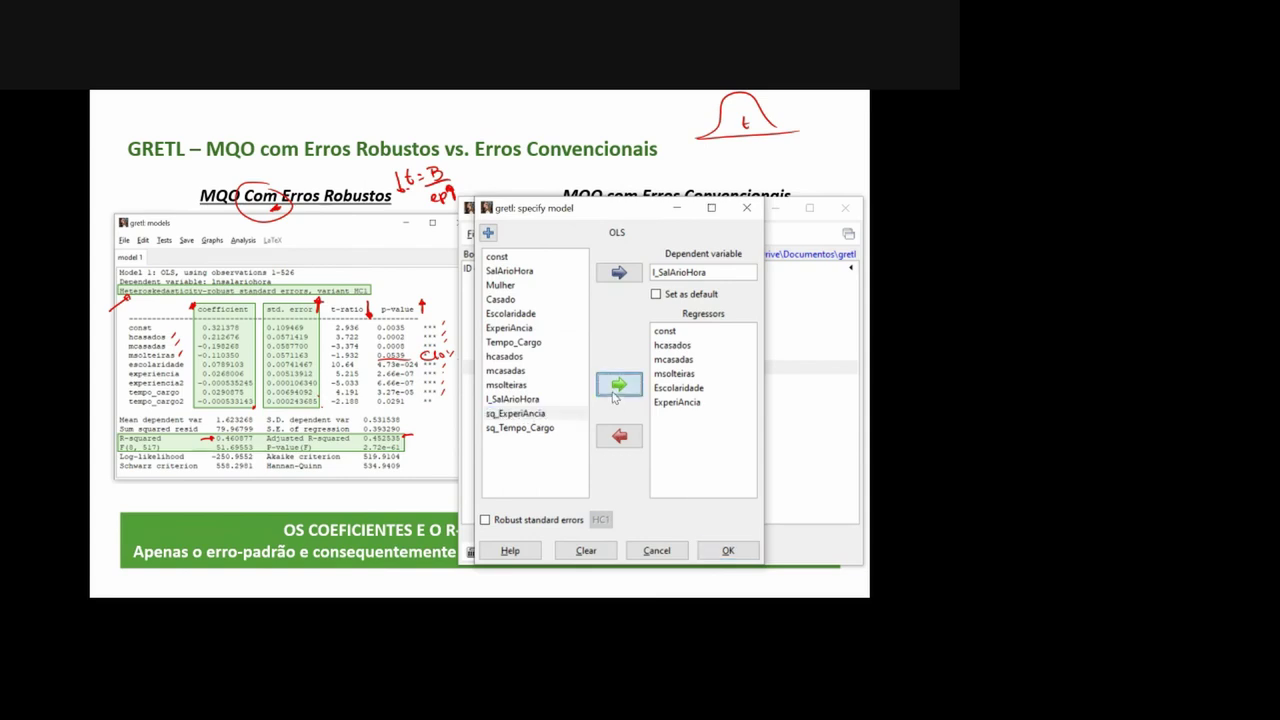
Add Tempo_Cargo and sq_Tempo_Cargo to the model's regressors.
{"action": "left_click", "coordinate": [527, 343]}
{"action": "left_click", "coordinate": [605, 385]}
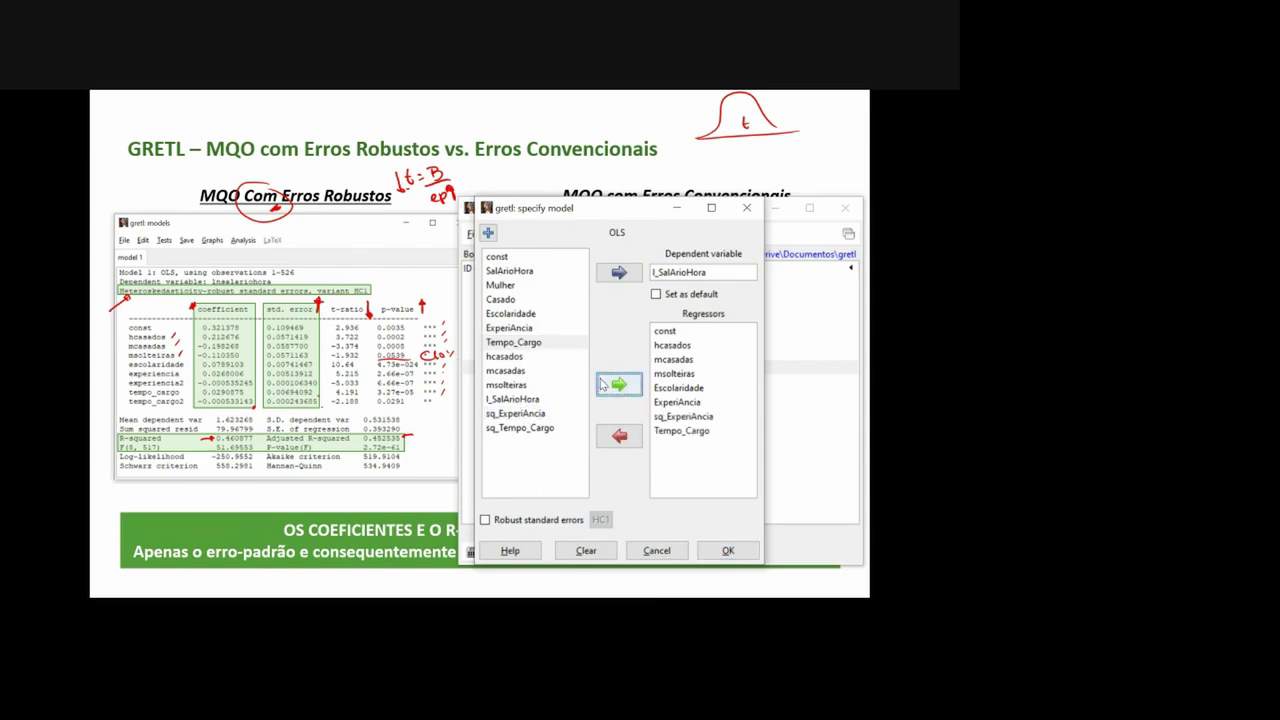
{"action": "left_click", "coordinate": [530, 428]}
{"action": "left_click", "coordinate": [618, 387]}
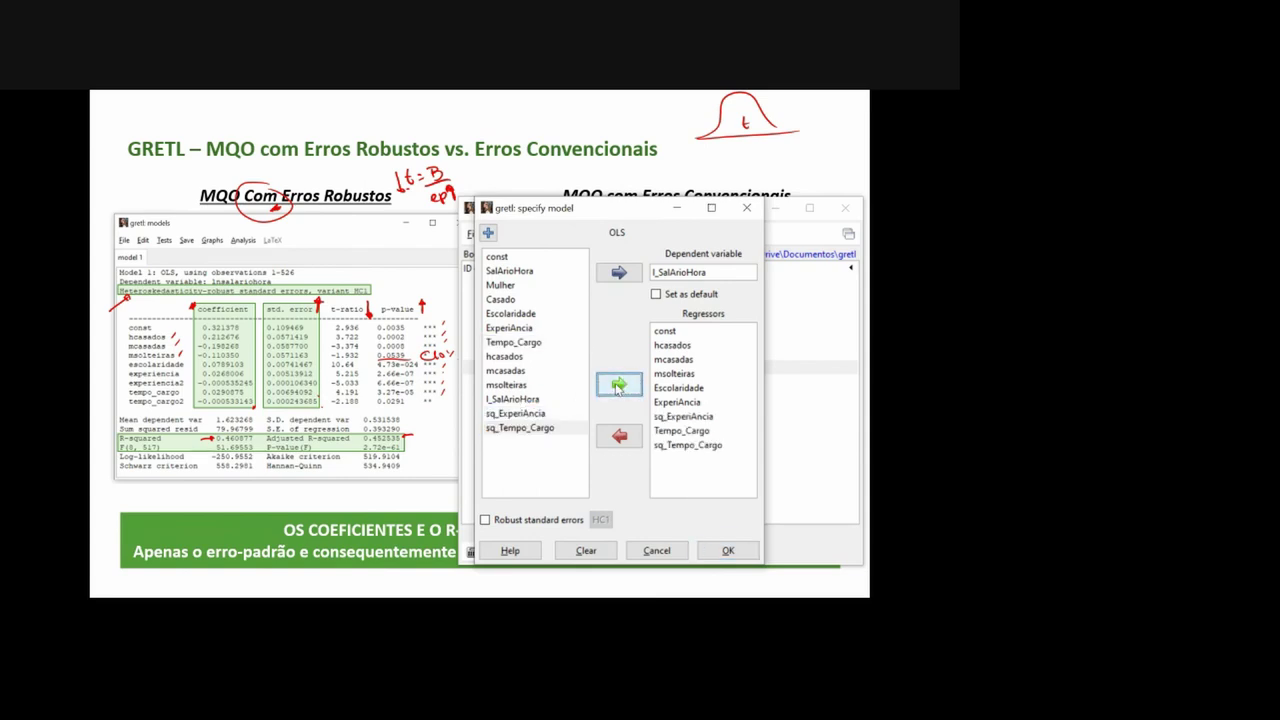
Estimate the OLS model with HC1 robust standard errors and place the results window beside the slide's robust-errors output.
{"action": "left_click", "coordinate": [486, 520]}
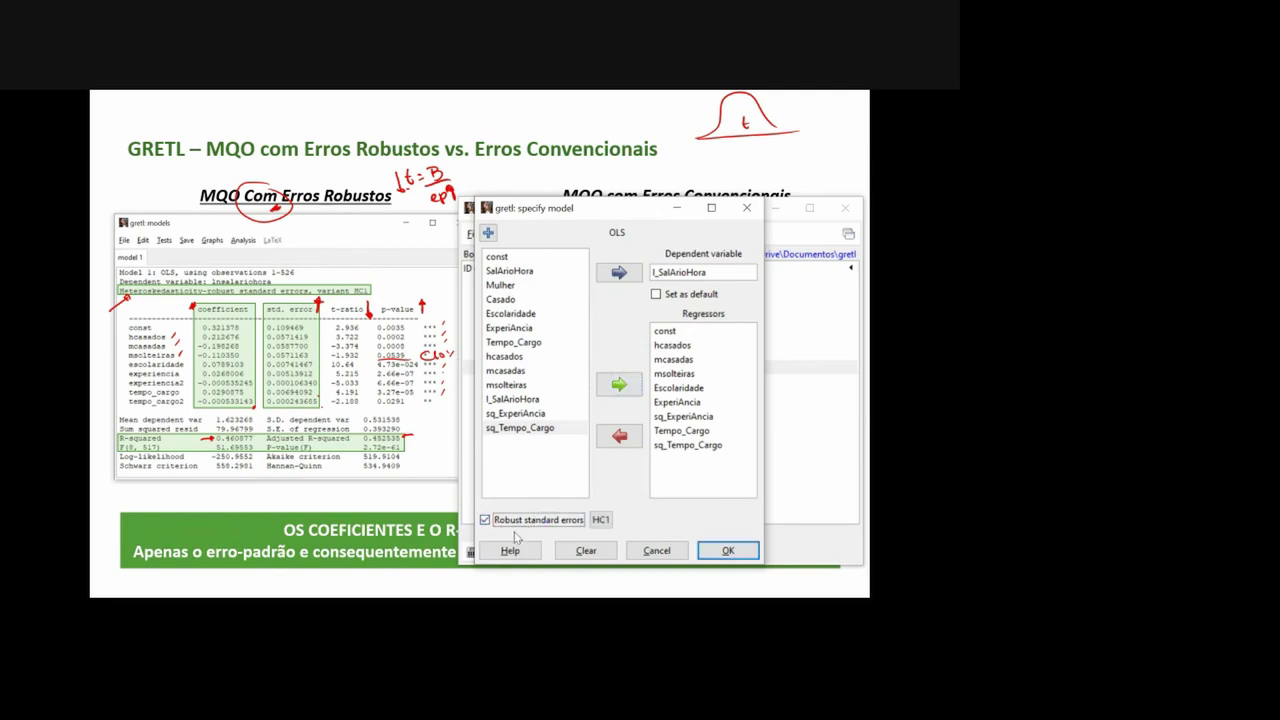
{"action": "left_click", "coordinate": [720, 556]}
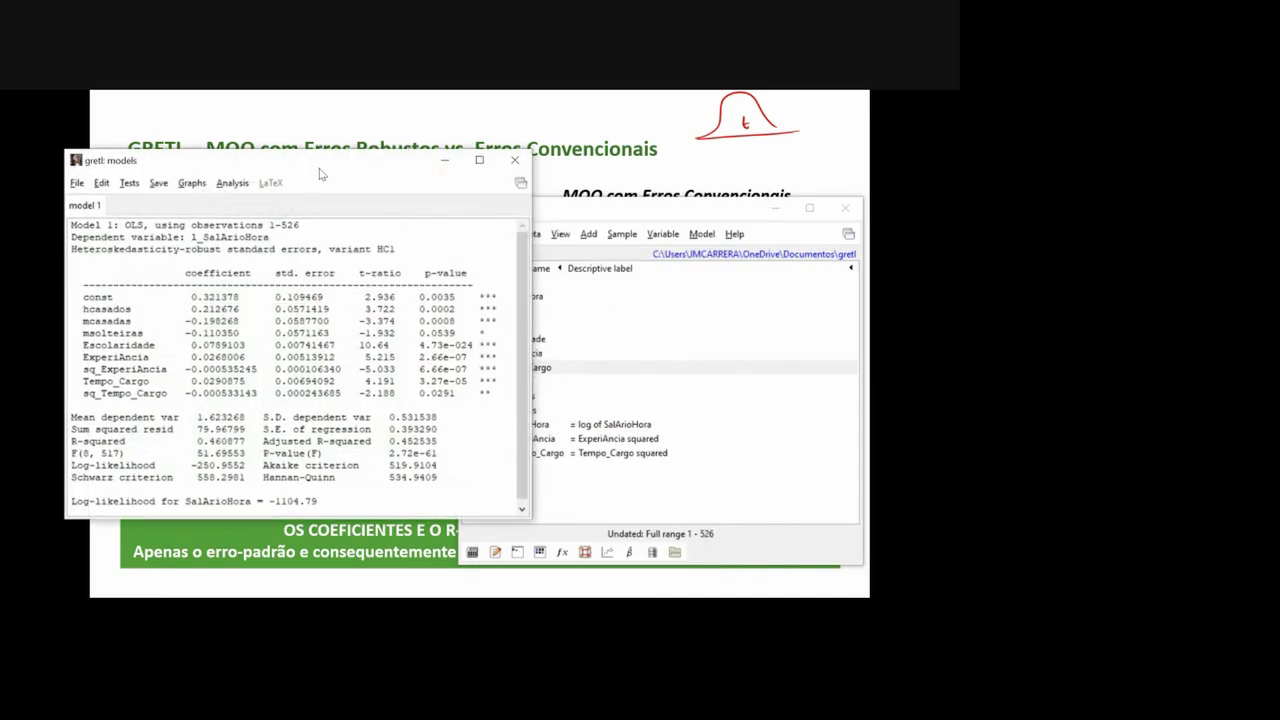
{"action": "left_click_drag", "start_coordinate": [320, 174], "coordinate": [716, 197]}
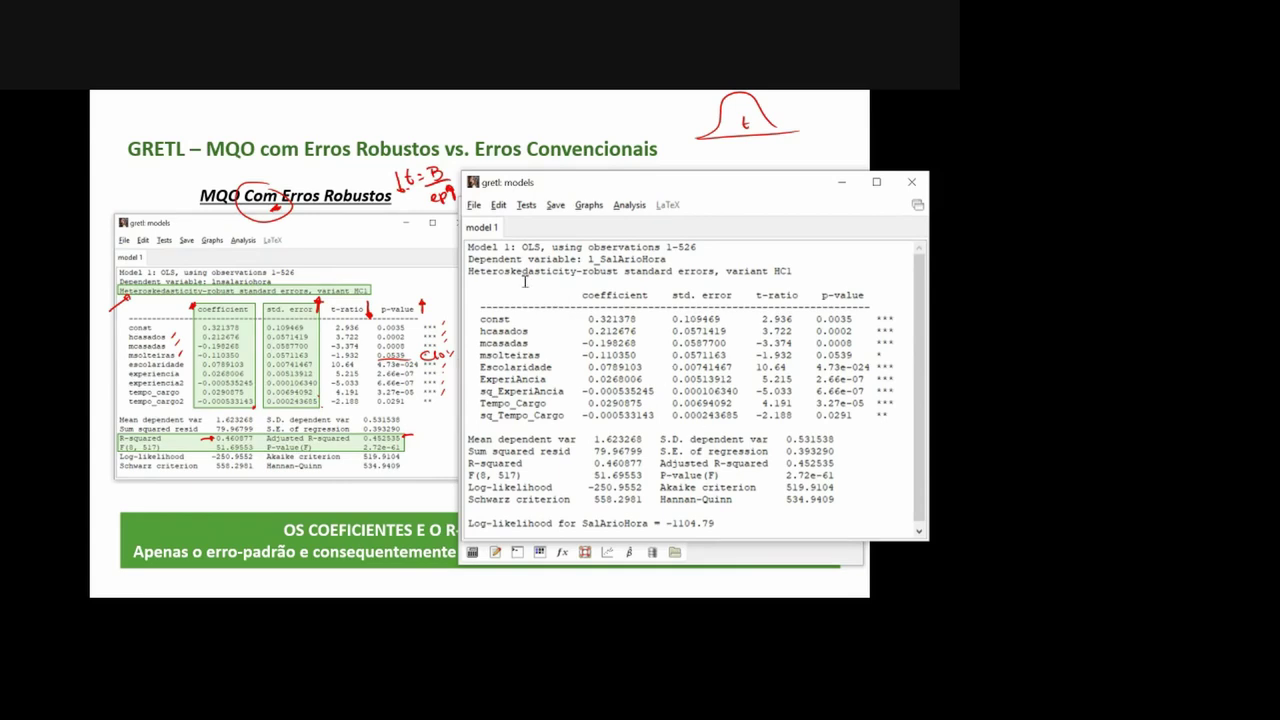
Examine the model output's robust standard error note, t-ratios, R-squared, adjusted R-squared and F-statistic lines.
{"action": "left_click_drag", "start_coordinate": [470, 270], "coordinate": [810, 269]}
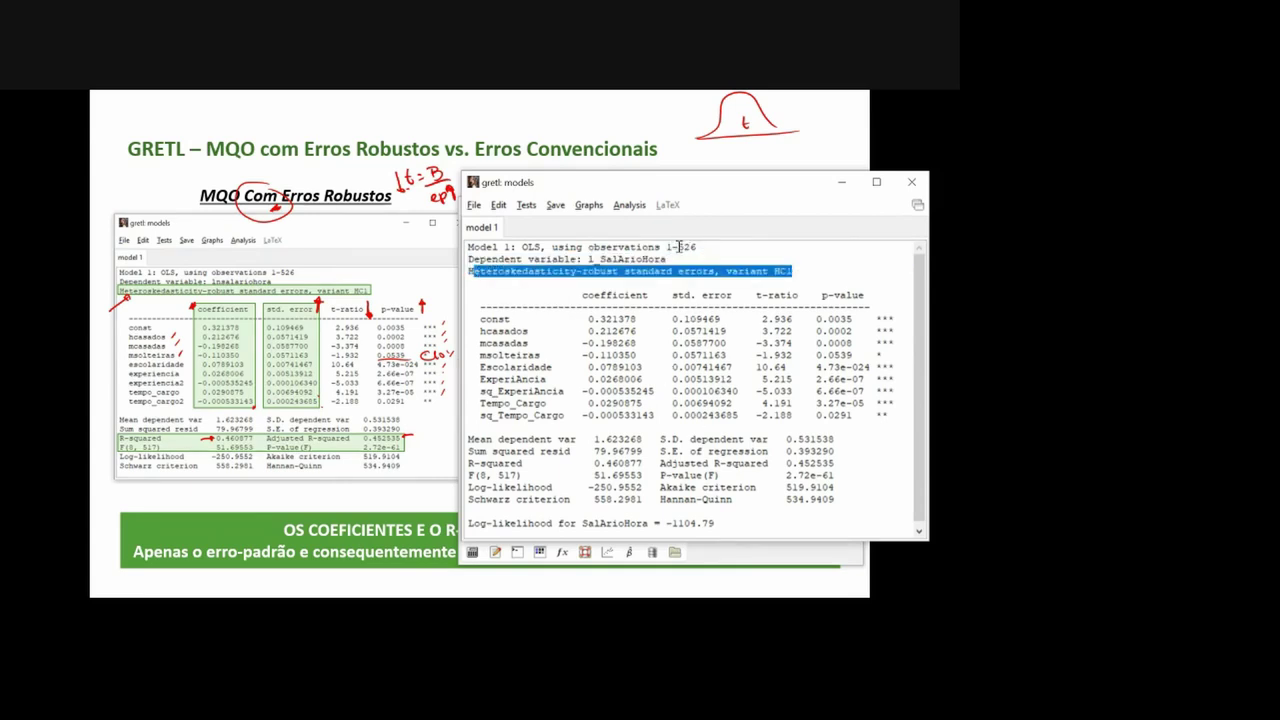
{"action": "left_click", "coordinate": [679, 246]}
{"action": "left_click_drag", "start_coordinate": [779, 296], "coordinate": [778, 393]}
{"action": "left_click", "coordinate": [807, 339]}
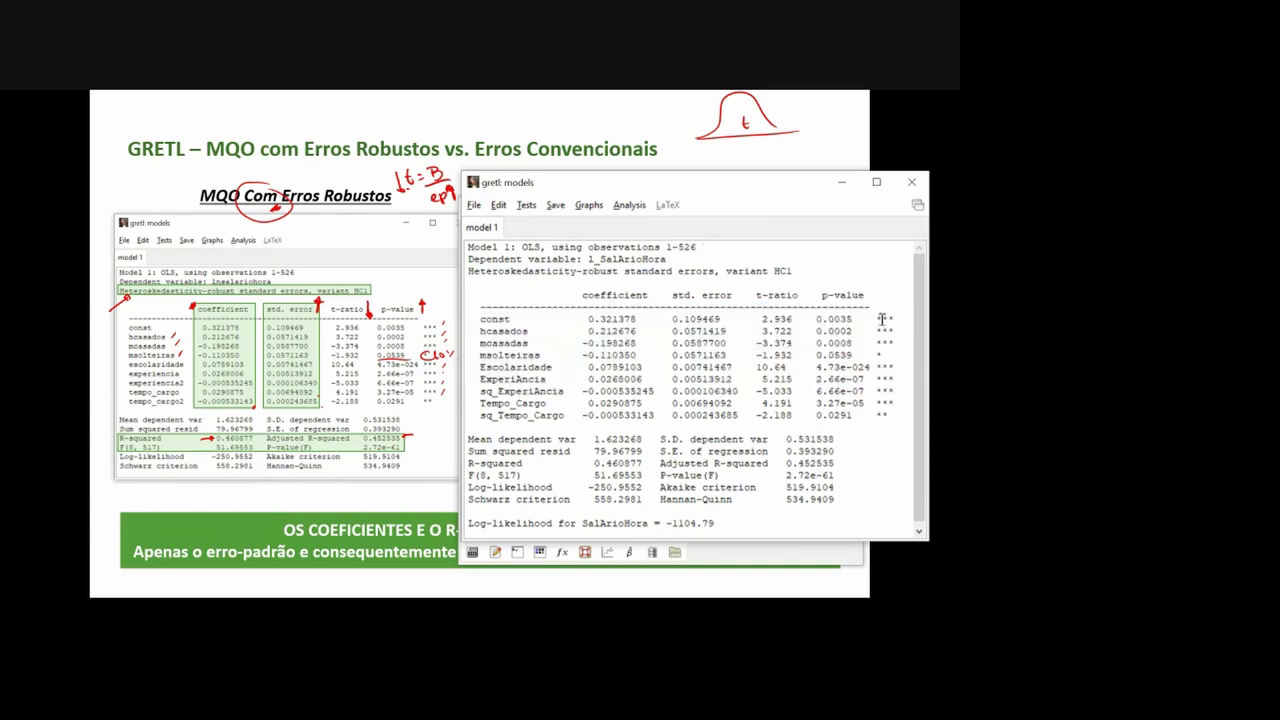
{"action": "double_click", "coordinate": [483, 464]}
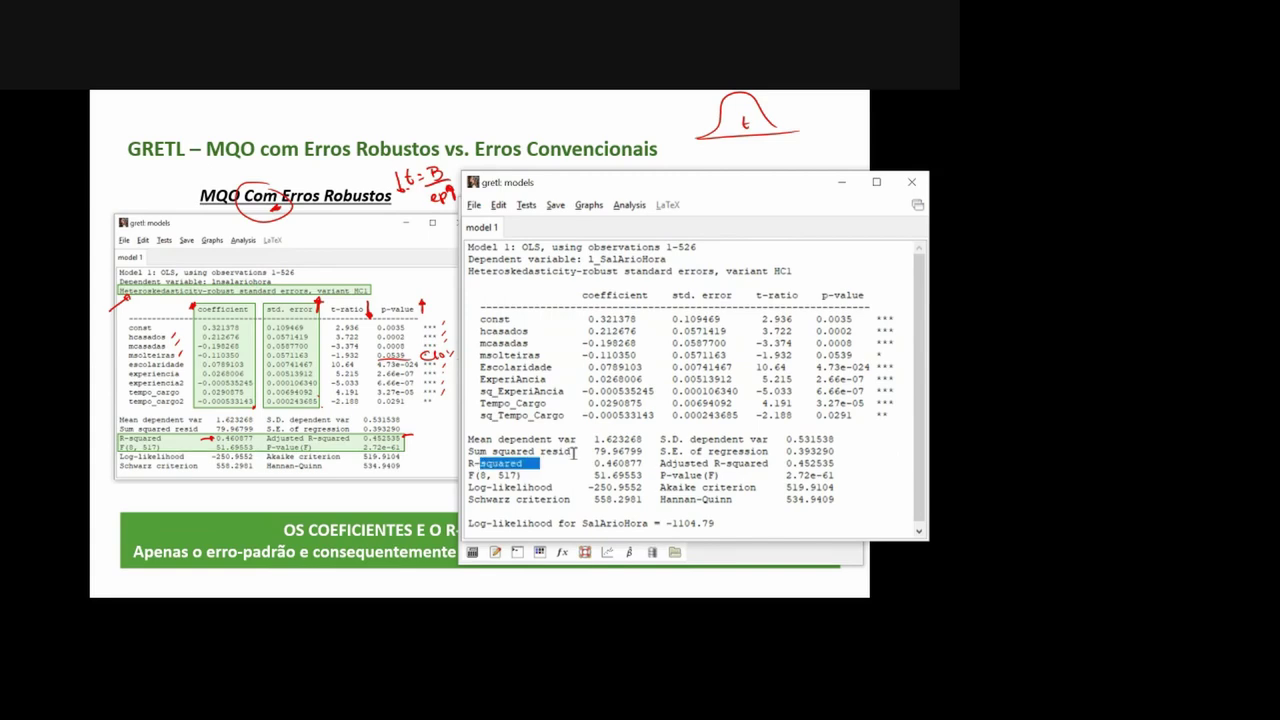
{"action": "left_click_drag", "start_coordinate": [481, 464], "coordinate": [852, 464]}
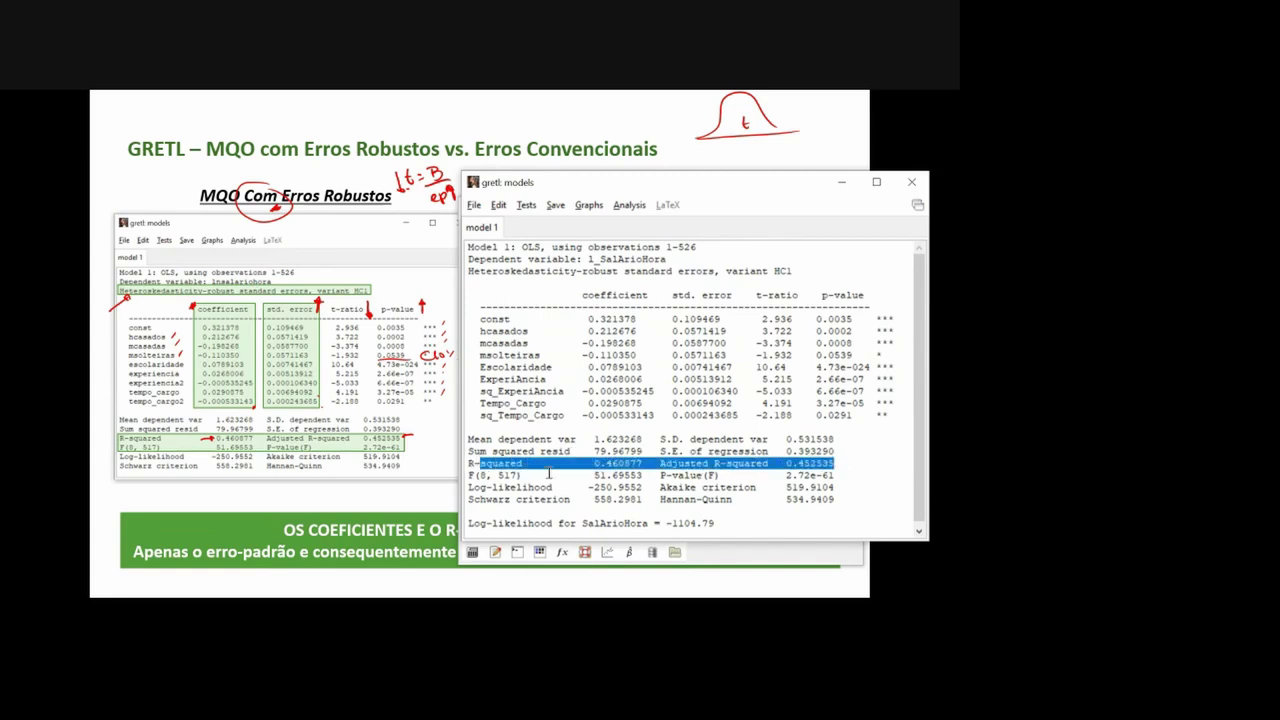
{"action": "left_click_drag", "start_coordinate": [480, 475], "coordinate": [850, 476]}
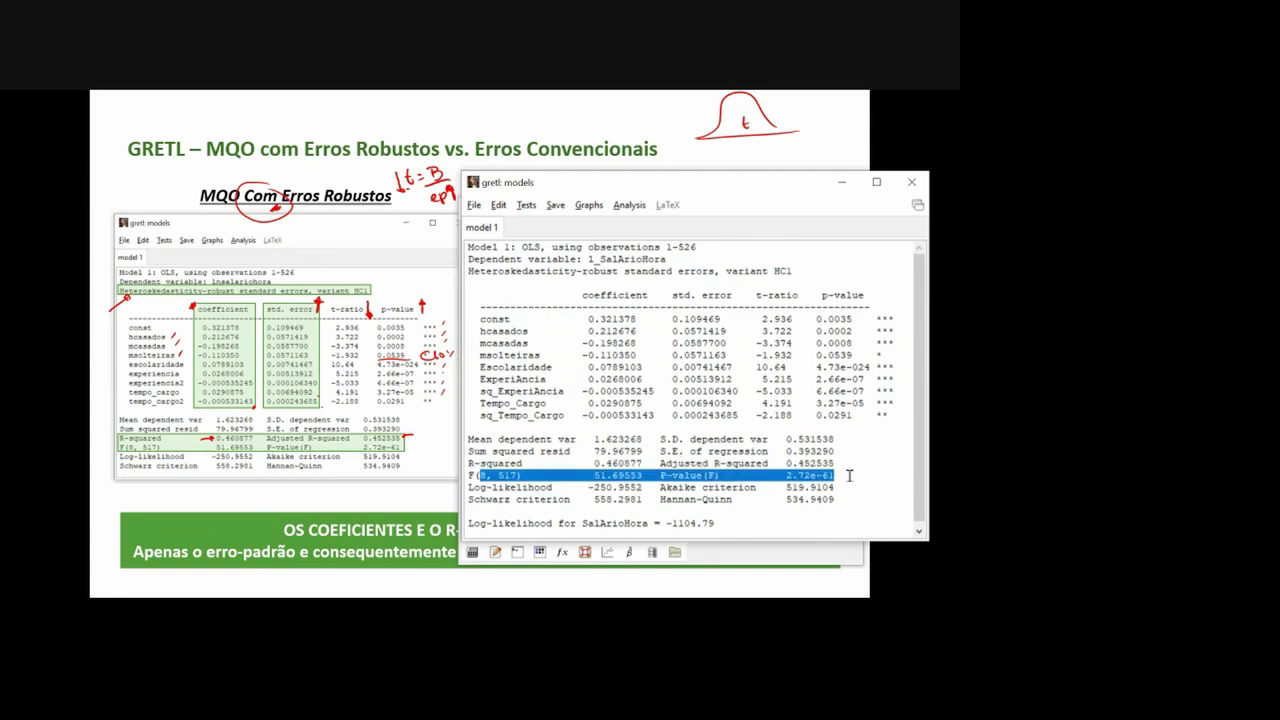
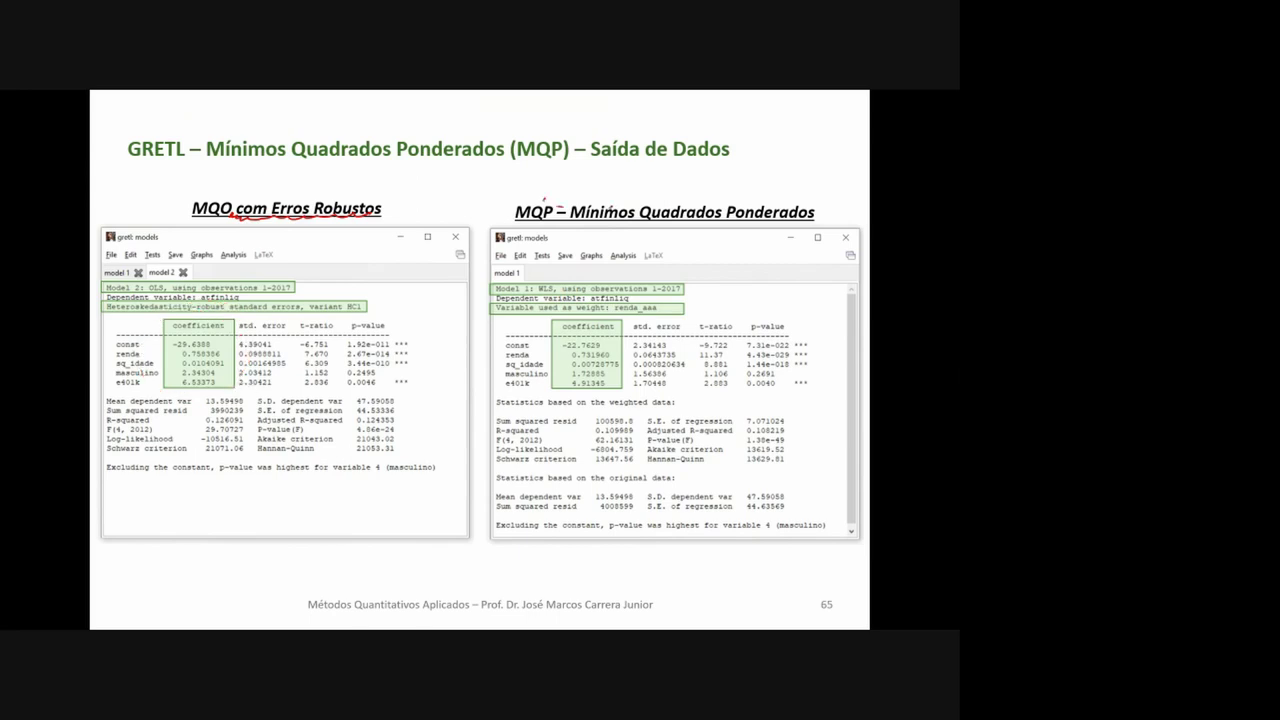
{"action": "left_click_drag", "start_coordinate": [537, 294], "coordinate": [552, 294]}
{"action": "left_click_drag", "start_coordinate": [577, 191], "coordinate": [591, 191]}
{"action": "left_click_drag", "start_coordinate": [744, 178], "coordinate": [732, 190]}
{"action": "key", "text": "ctrl+z"}
{"action": "key", "text": "ctrl+z"}
{"action": "left_click_drag", "start_coordinate": [605, 187], "coordinate": [618, 196]}
{"action": "left_click_drag", "start_coordinate": [749, 190], "coordinate": [769, 188]}
{"action": "left_click_drag", "start_coordinate": [680, 184], "coordinate": [671, 198]}
{"action": "left_click_drag", "start_coordinate": [683, 337], "coordinate": [679, 357]}
{"action": "mouse_move", "coordinate": [675, 381]}
{"action": "left_mouse_down"}
{"action": "mouse_move", "coordinate": [669, 391]}
{"action": "mouse_move", "coordinate": [732, 390]}
{"action": "left_mouse_up"}
{"action": "left_click_drag", "start_coordinate": [717, 172], "coordinate": [658, 198]}
{"action": "key", "text": "Left"}
{"action": "key", "text": "Left"}
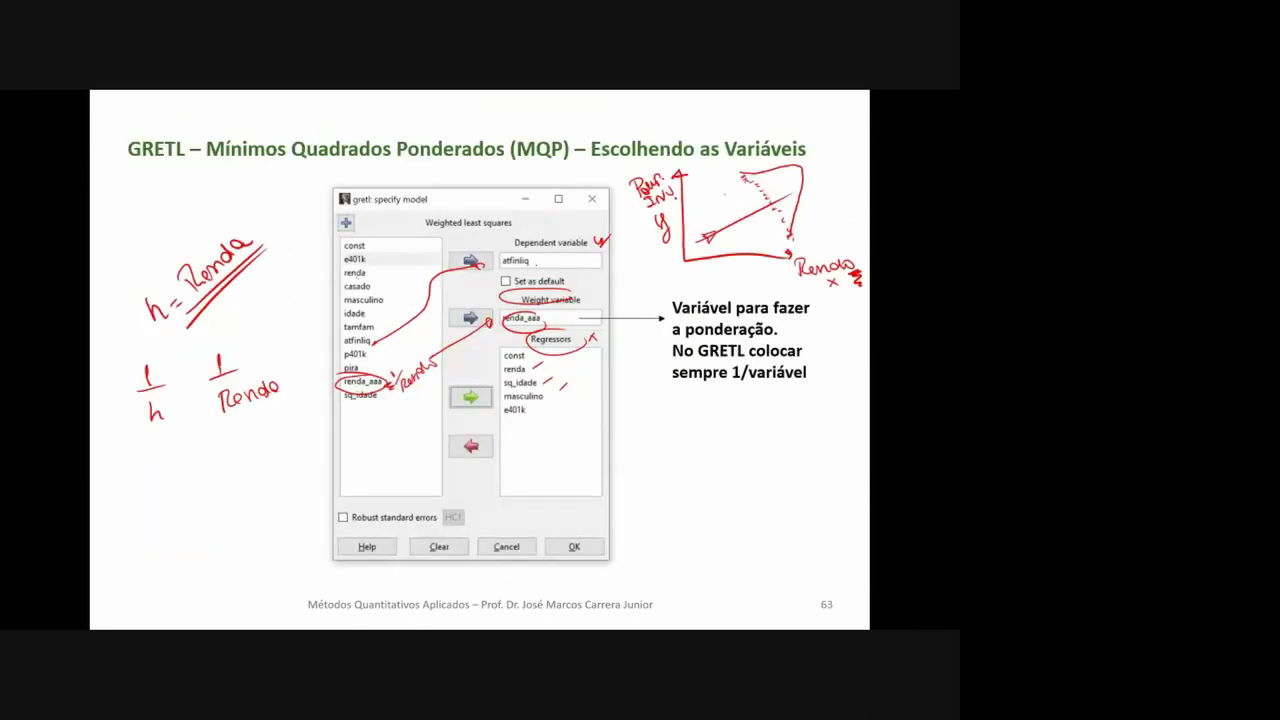
{"action": "key", "text": "Right"}
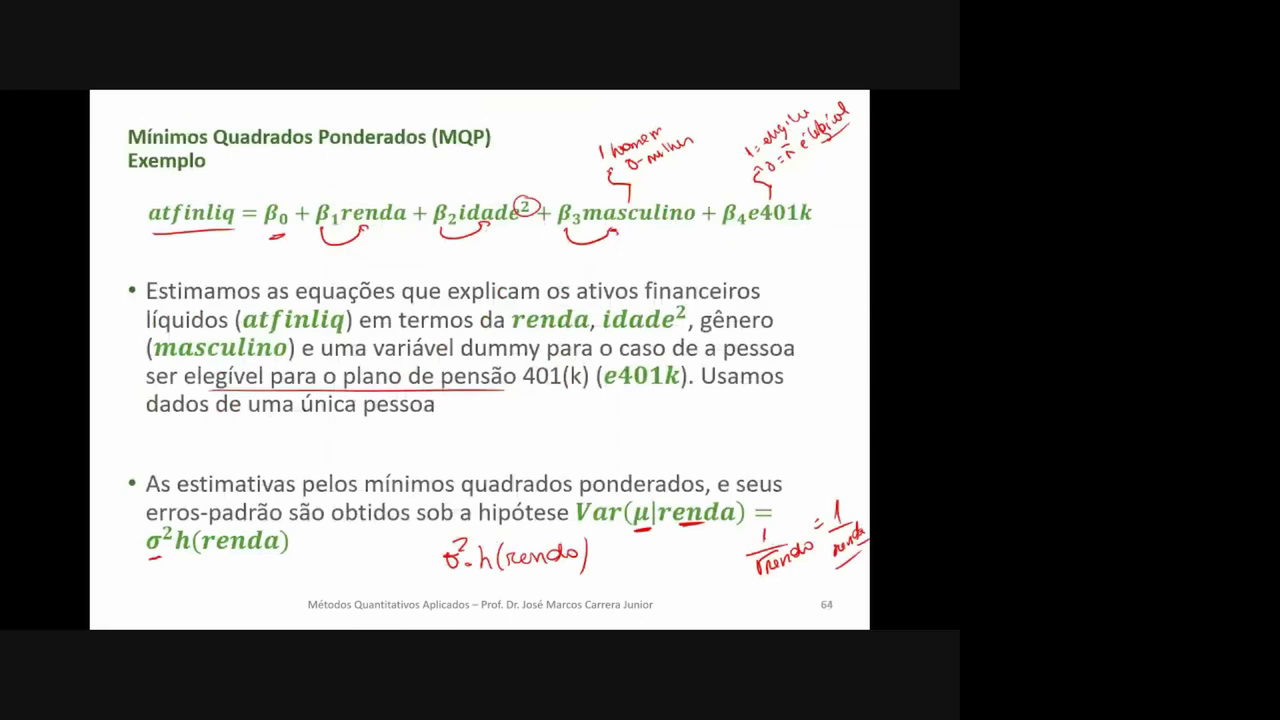
{"action": "left_click_drag", "start_coordinate": [706, 391], "coordinate": [784, 388]}
{"action": "left_click_drag", "start_coordinate": [180, 429], "coordinate": [424, 421]}
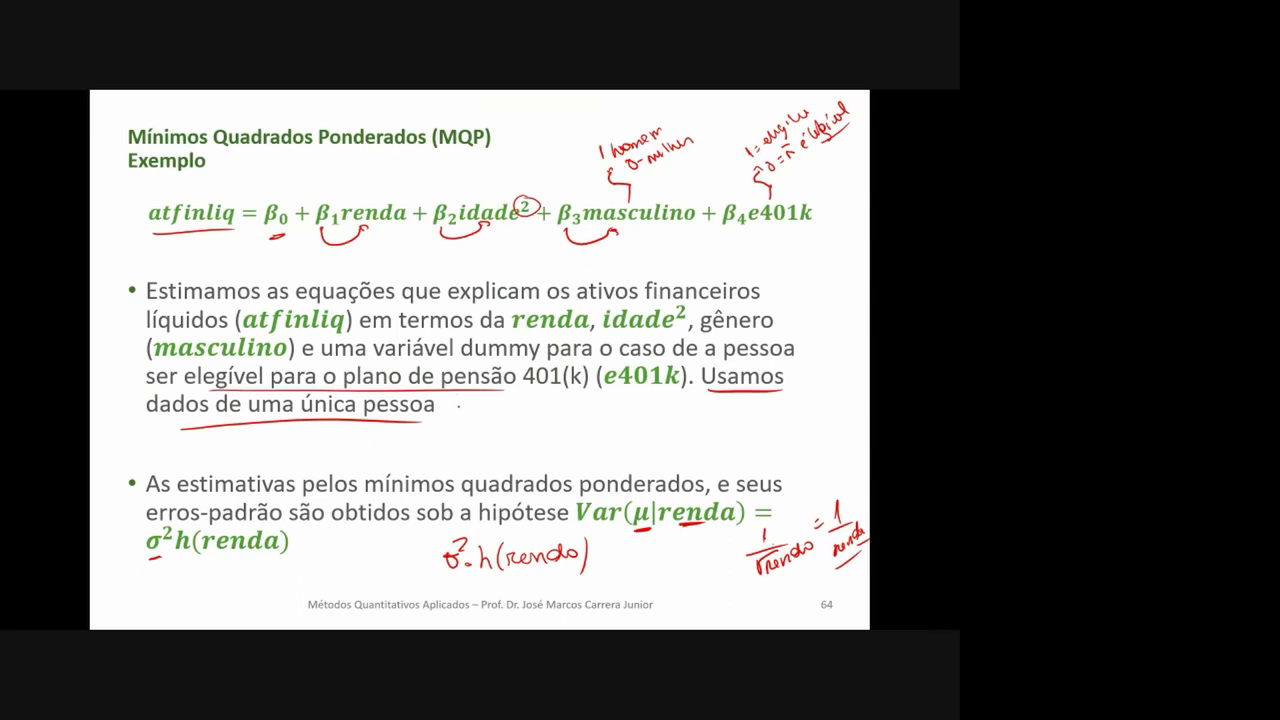
{"action": "mouse_move", "coordinate": [465, 405]}
{"action": "left_mouse_down"}
{"action": "mouse_move", "coordinate": [490, 430]}
{"action": "mouse_move", "coordinate": [518, 428]}
{"action": "mouse_move", "coordinate": [530, 410]}
{"action": "mouse_move", "coordinate": [556, 430]}
{"action": "mouse_move", "coordinate": [600, 414]}
{"action": "left_mouse_up"}
{"action": "left_click_drag", "start_coordinate": [586, 426], "coordinate": [632, 428]}
{"action": "left_click_drag", "start_coordinate": [480, 442], "coordinate": [690, 432]}
{"action": "left_click_drag", "start_coordinate": [474, 454], "coordinate": [676, 440]}
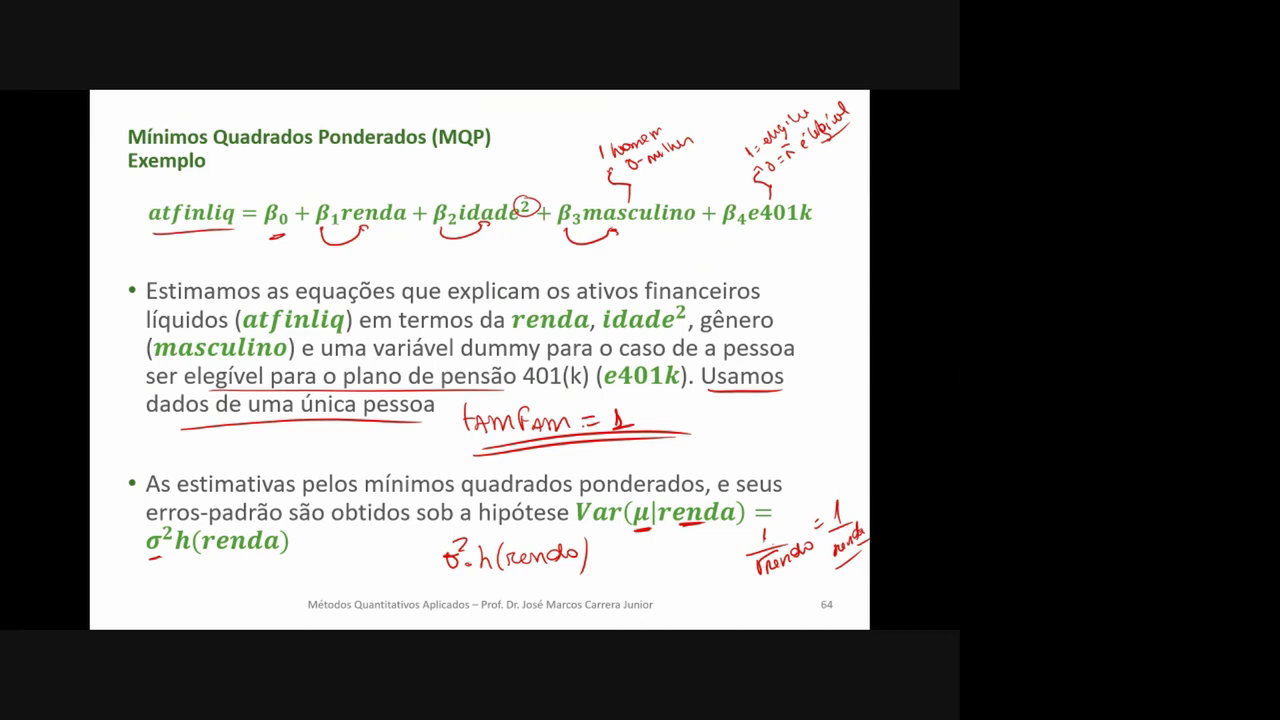
{"action": "key", "text": "Right"}
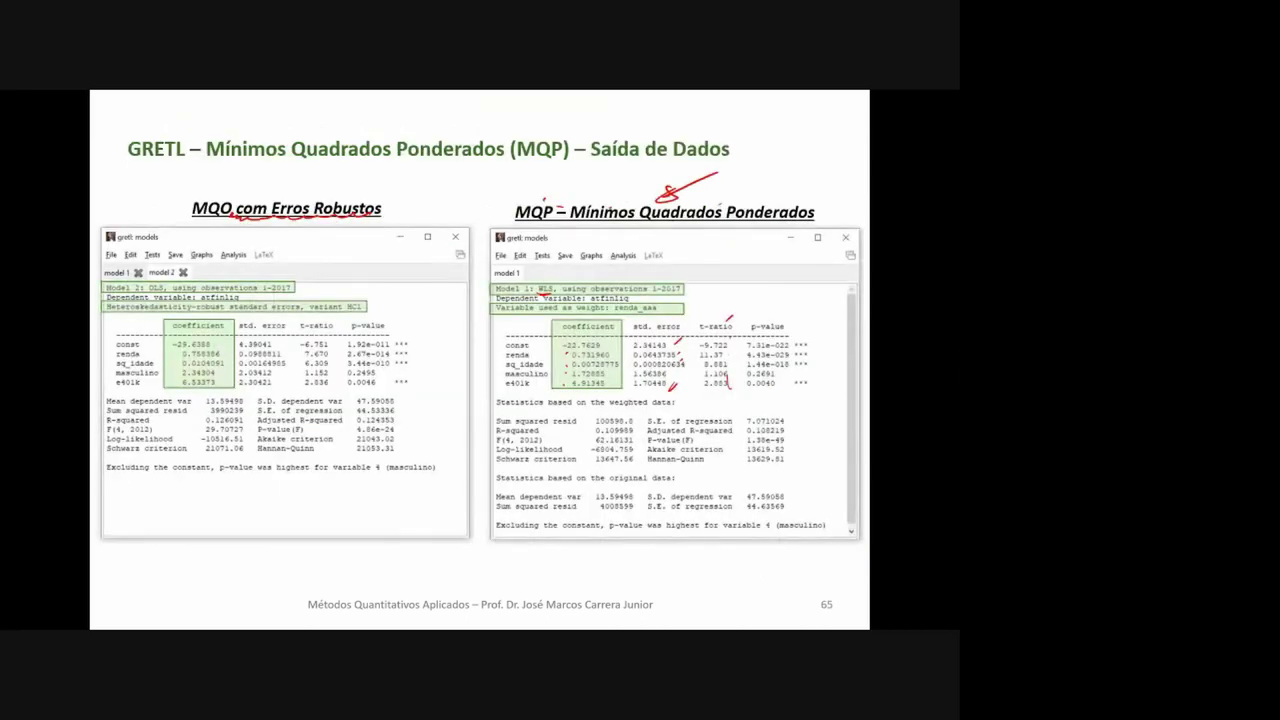
Switch to the Excel workbook, add filters to the 401ksubs header row and autofit all column widths.
{"action": "key", "text": "alt+Tab"}
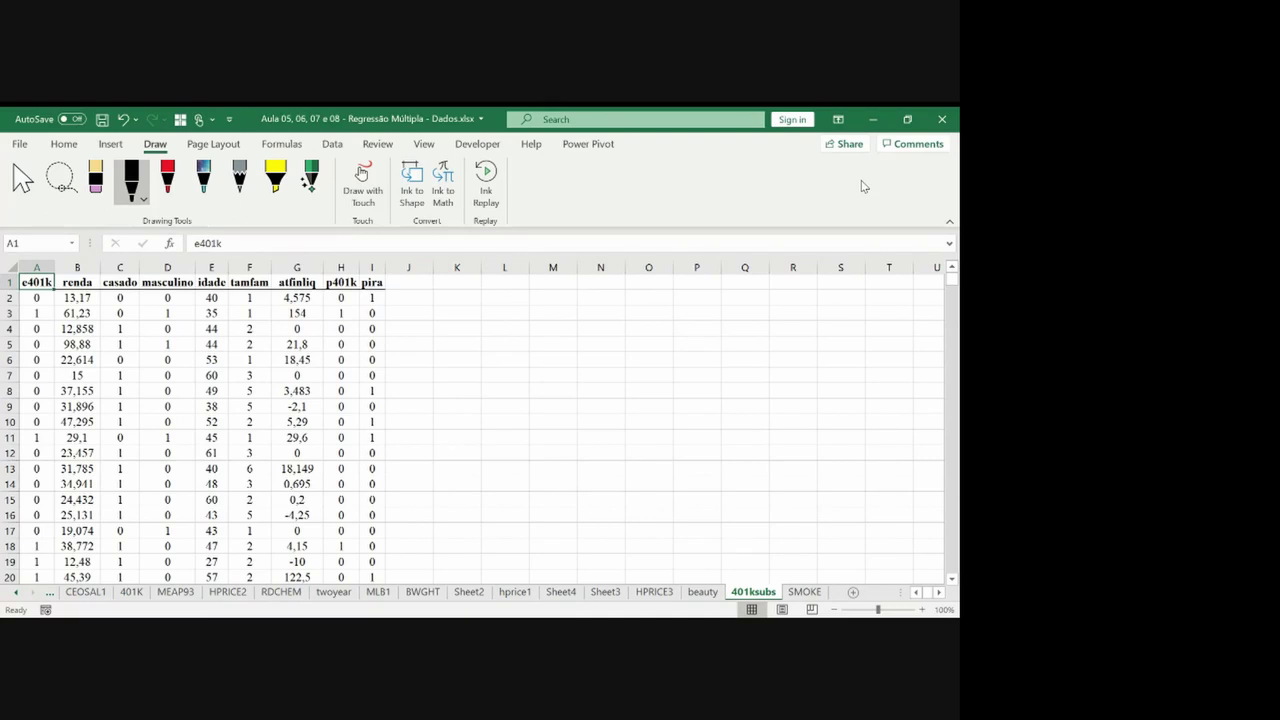
{"action": "key", "text": "ctrl+shift+Right"}
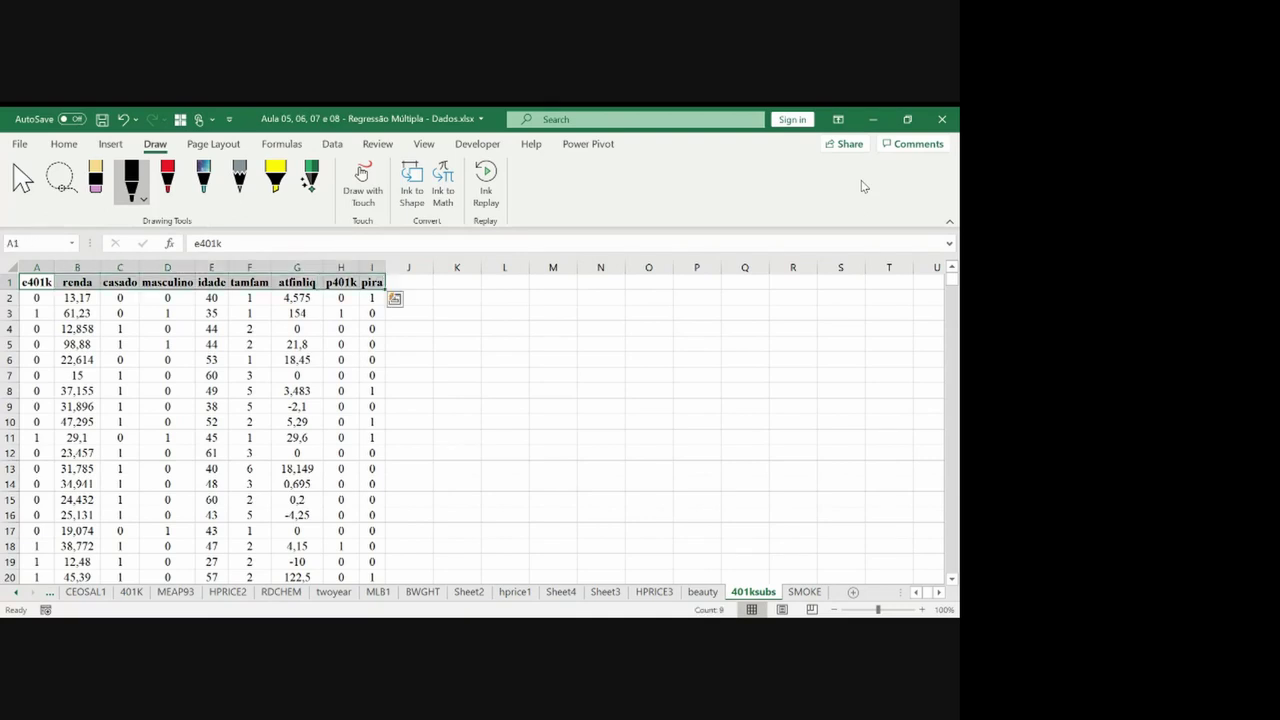
{"action": "left_click", "coordinate": [333, 144]}
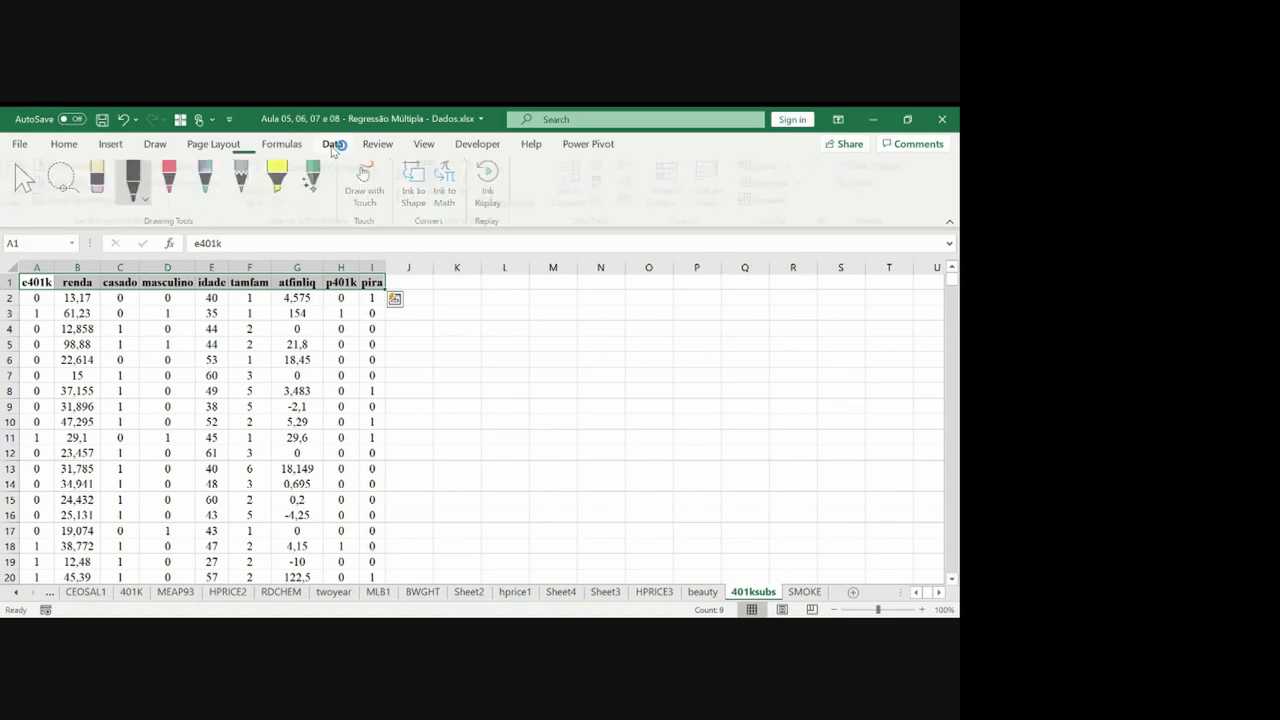
{"action": "left_click", "coordinate": [470, 191]}
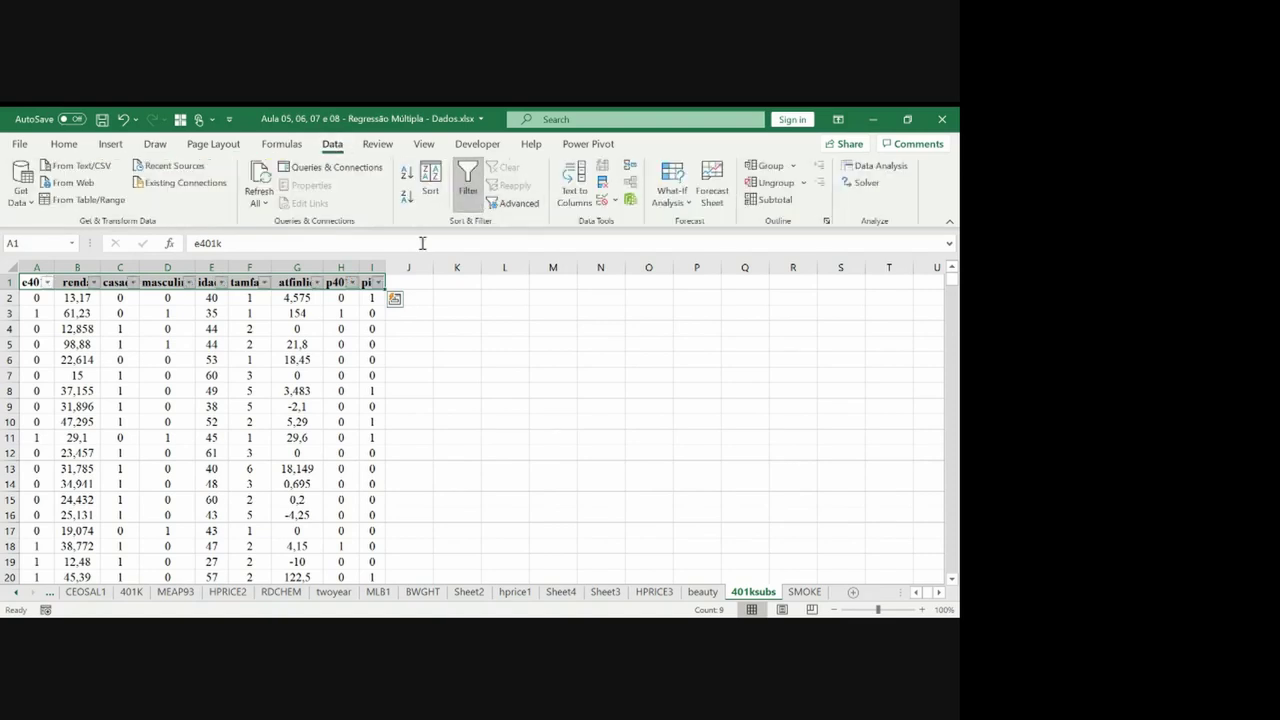
{"action": "left_click", "coordinate": [15, 267]}
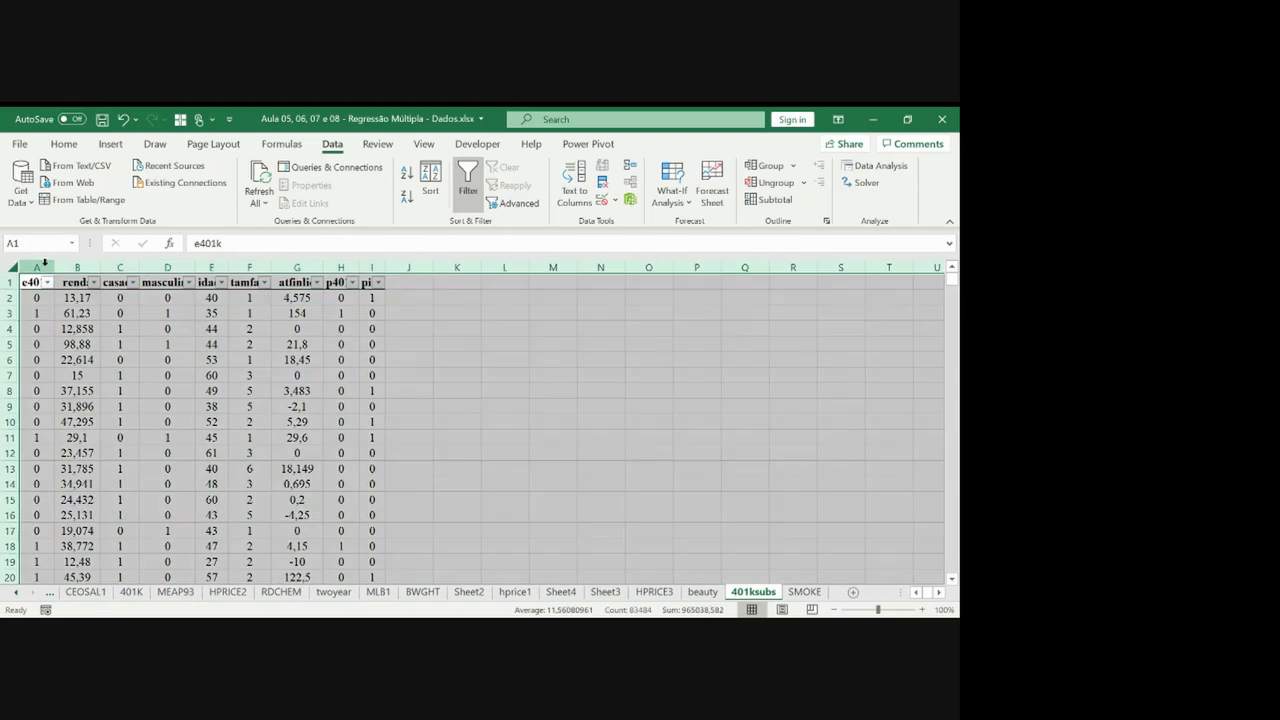
{"action": "double_click", "coordinate": [54, 267]}
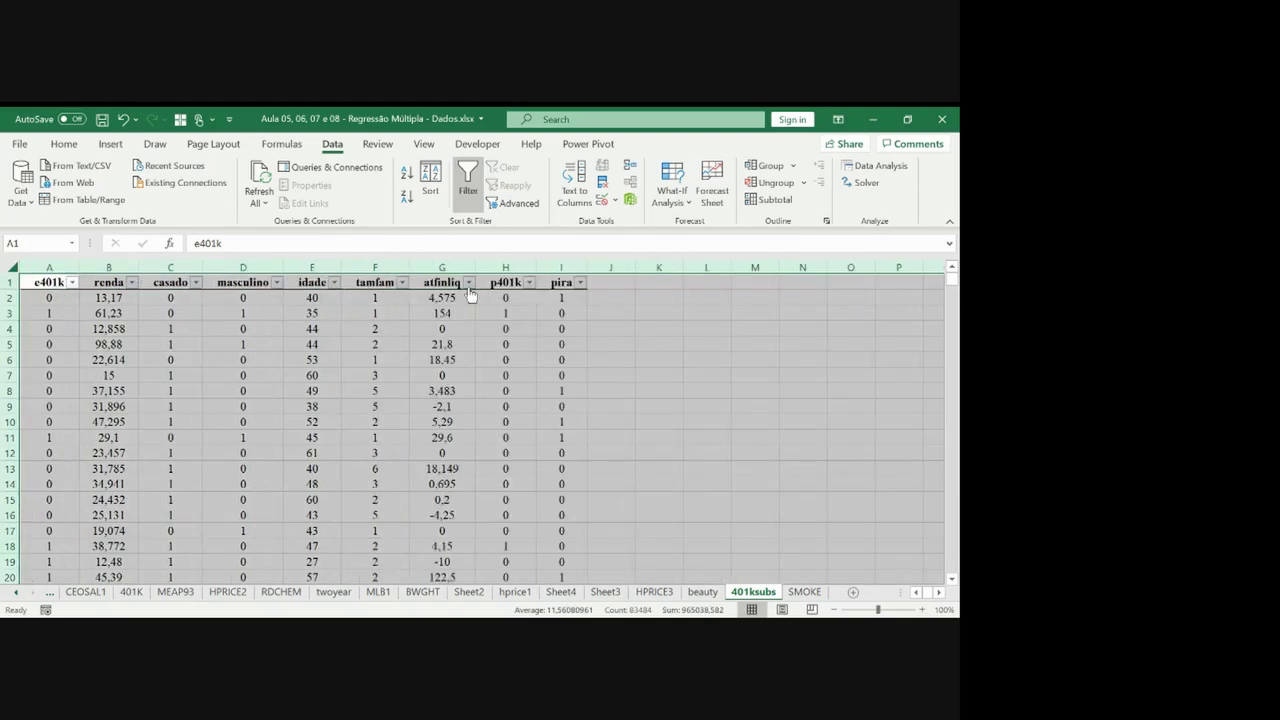
Filter the tamfam column to show only the rows with value 1.
{"action": "left_click", "coordinate": [442, 298]}
{"action": "left_click", "coordinate": [366, 283]}
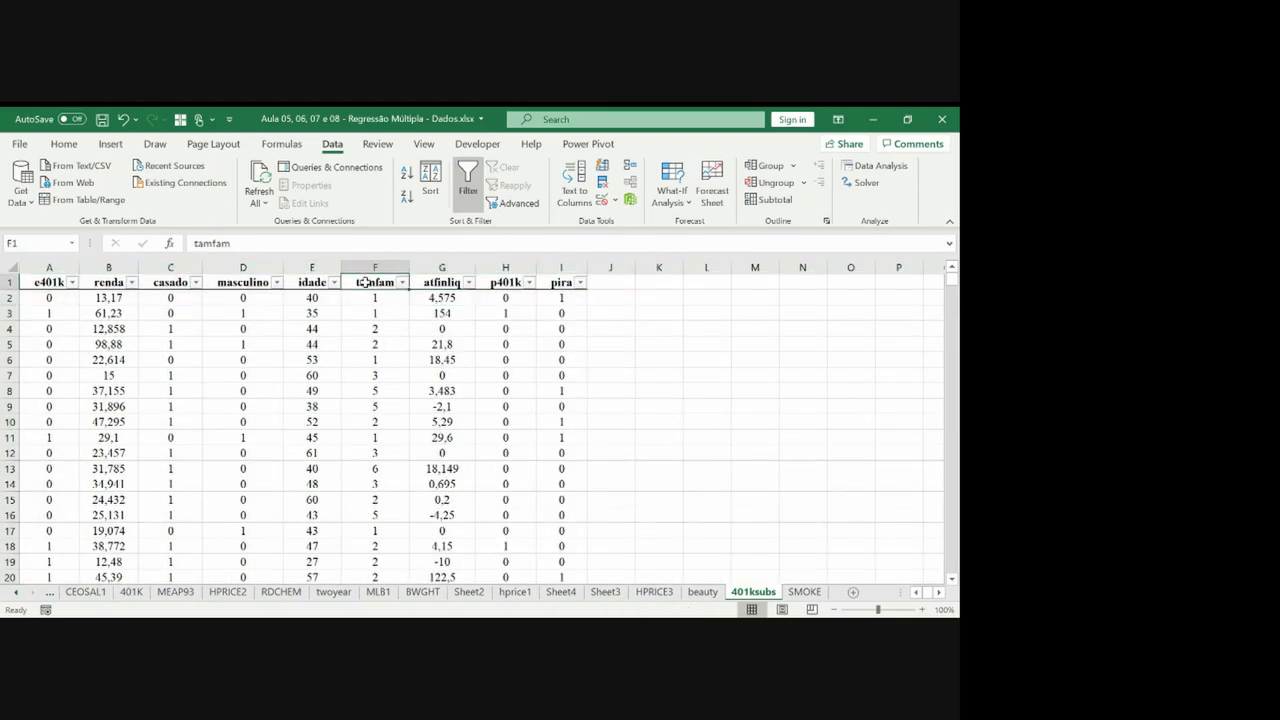
{"action": "left_click", "coordinate": [401, 283]}
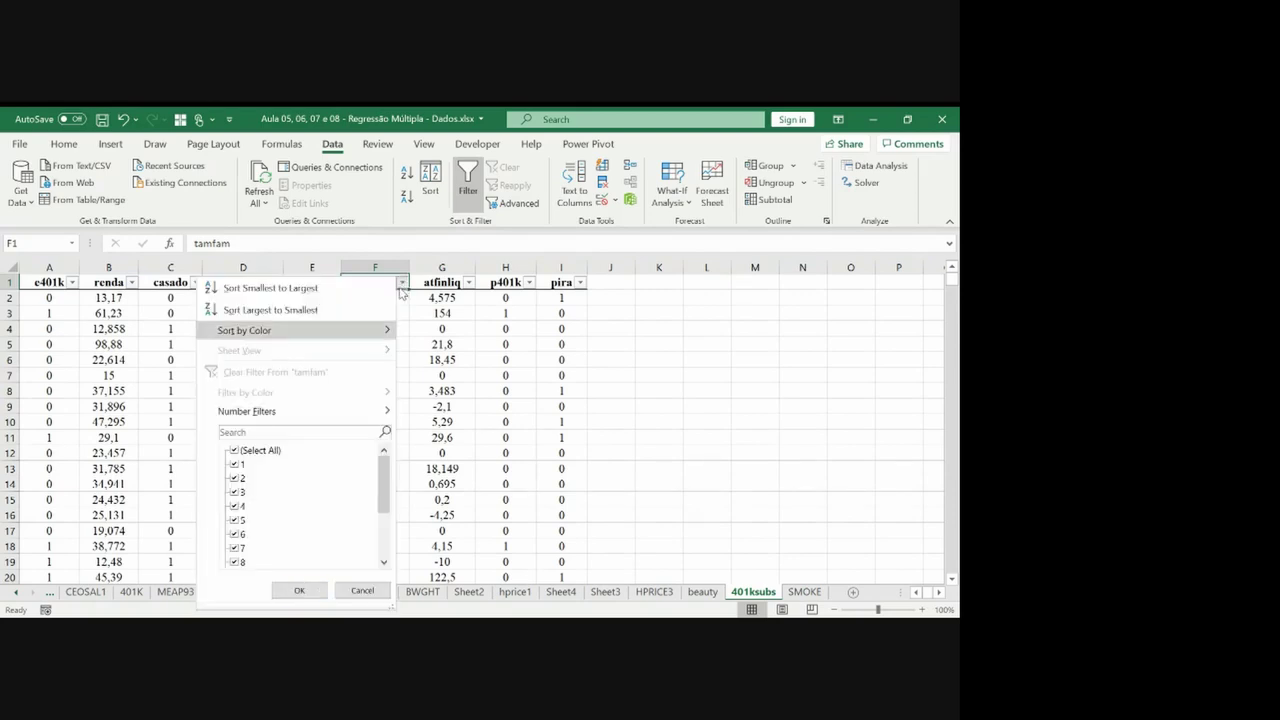
{"action": "left_click", "coordinate": [262, 451]}
{"action": "left_click", "coordinate": [242, 464]}
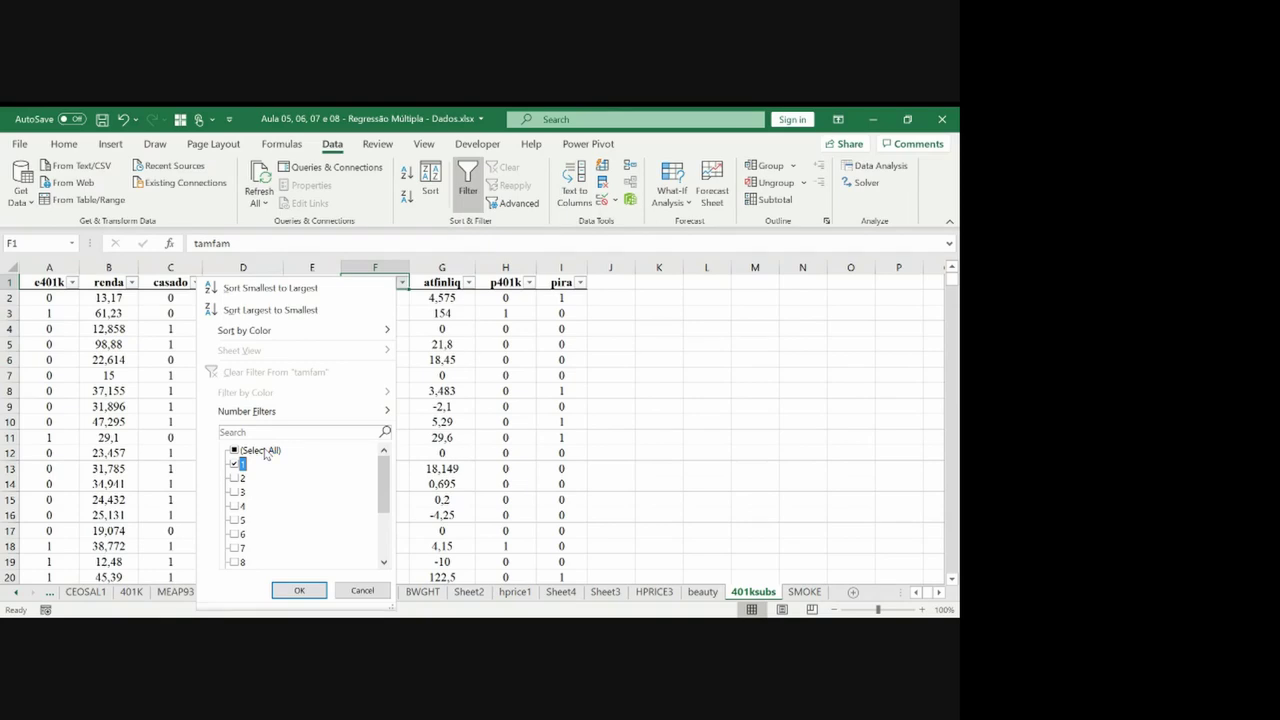
{"action": "key", "text": "Return"}
Copy the whole filtered table with its headers and paste it into a new sheet starting at A1.
{"action": "key", "text": "ctrl+Left"}
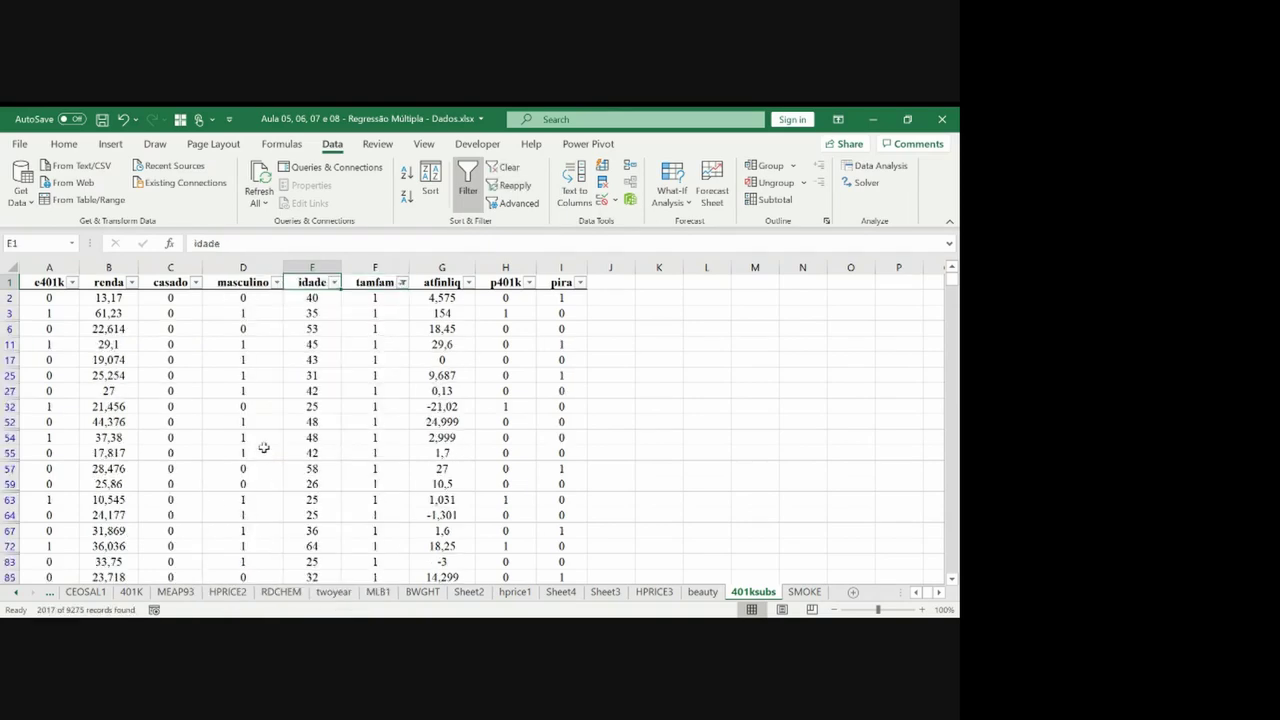
{"action": "key", "text": "ctrl+shift+Right"}
{"action": "key", "text": "ctrl+shift+Down"}
{"action": "key", "text": "ctrl+c"}
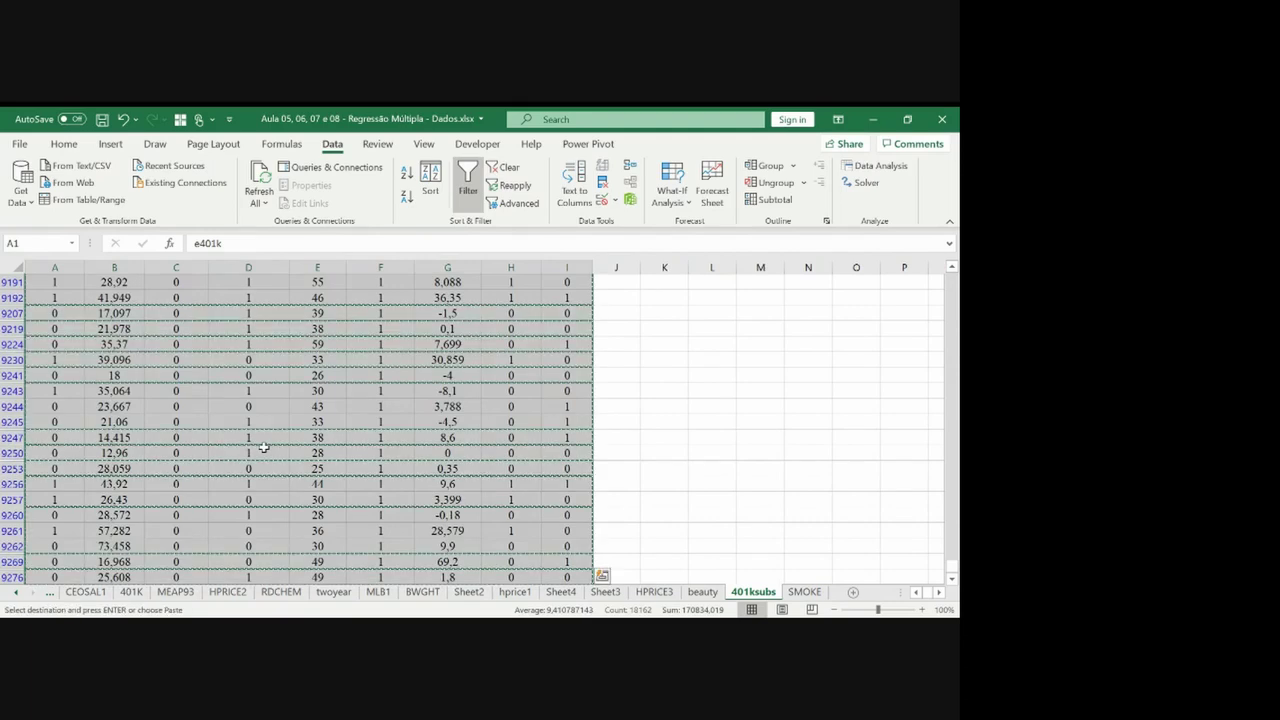
{"action": "left_click", "coordinate": [853, 592]}
{"action": "key", "text": "ctrl+v"}
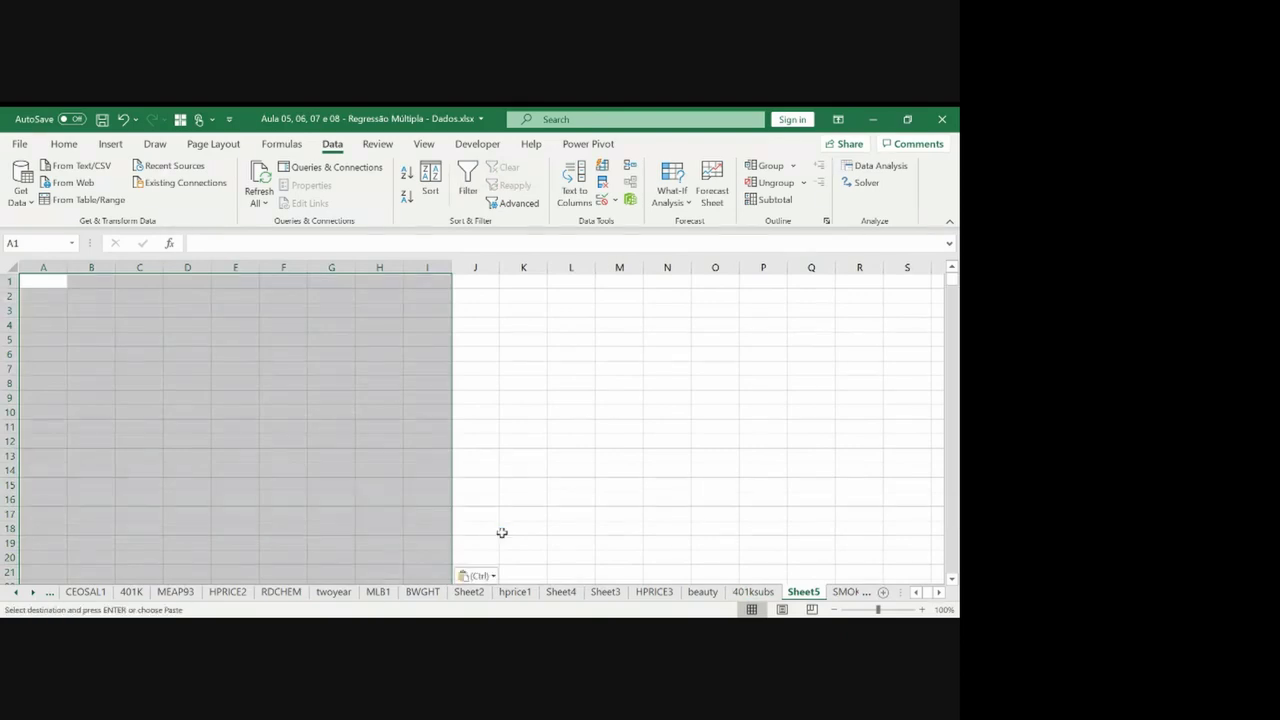
{"action": "key", "text": "Down"}
{"action": "key", "text": "ctrl+shift+Down"}
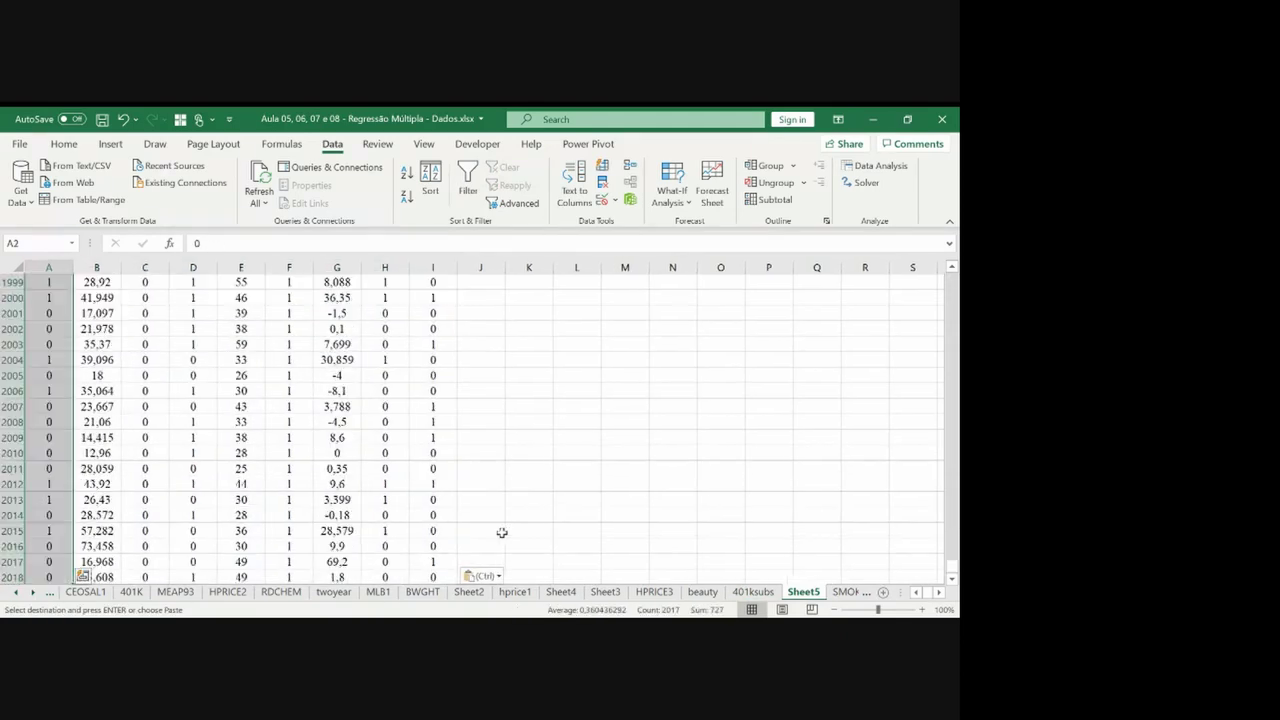
Copy Sheet5 into a new workbook, keeping the original sheet in the current one.
{"action": "left_click", "coordinate": [617, 591]}
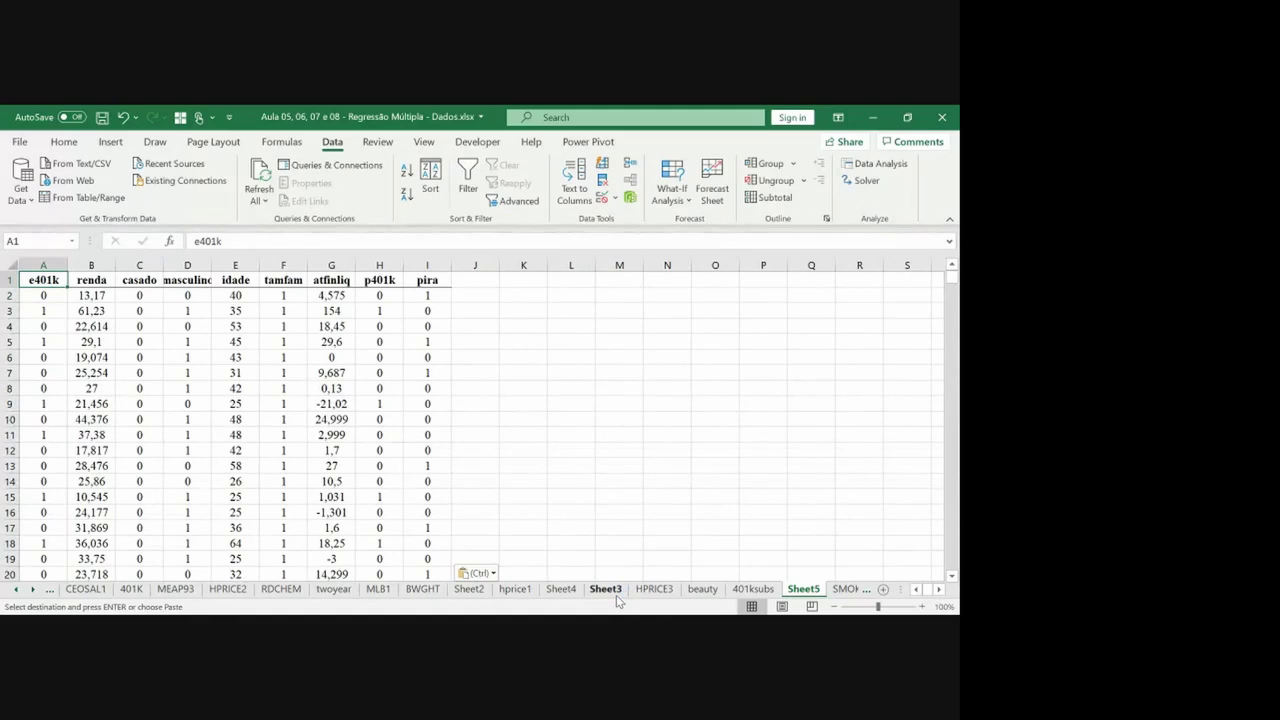
{"action": "right_click", "coordinate": [808, 589]}
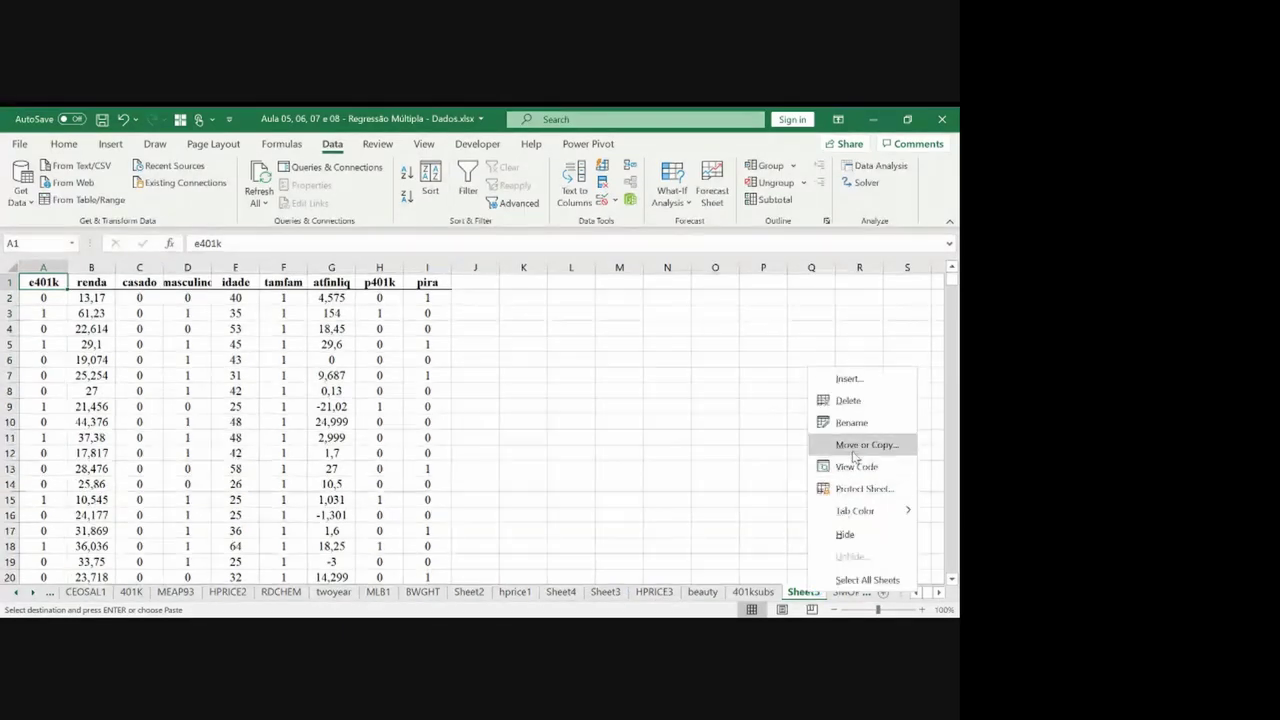
{"action": "key", "text": "Escape"}
{"action": "key", "text": "alt+c"}
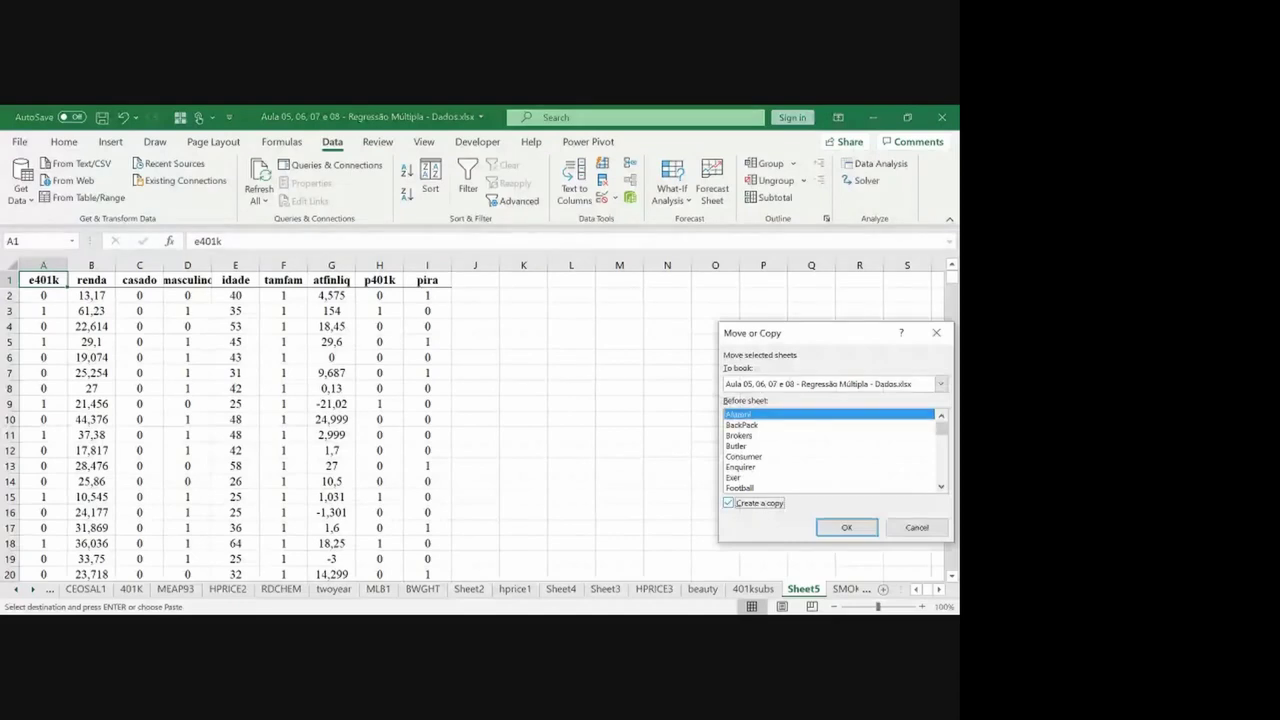
{"action": "left_click", "coordinate": [760, 384]}
{"action": "left_click", "coordinate": [749, 399]}
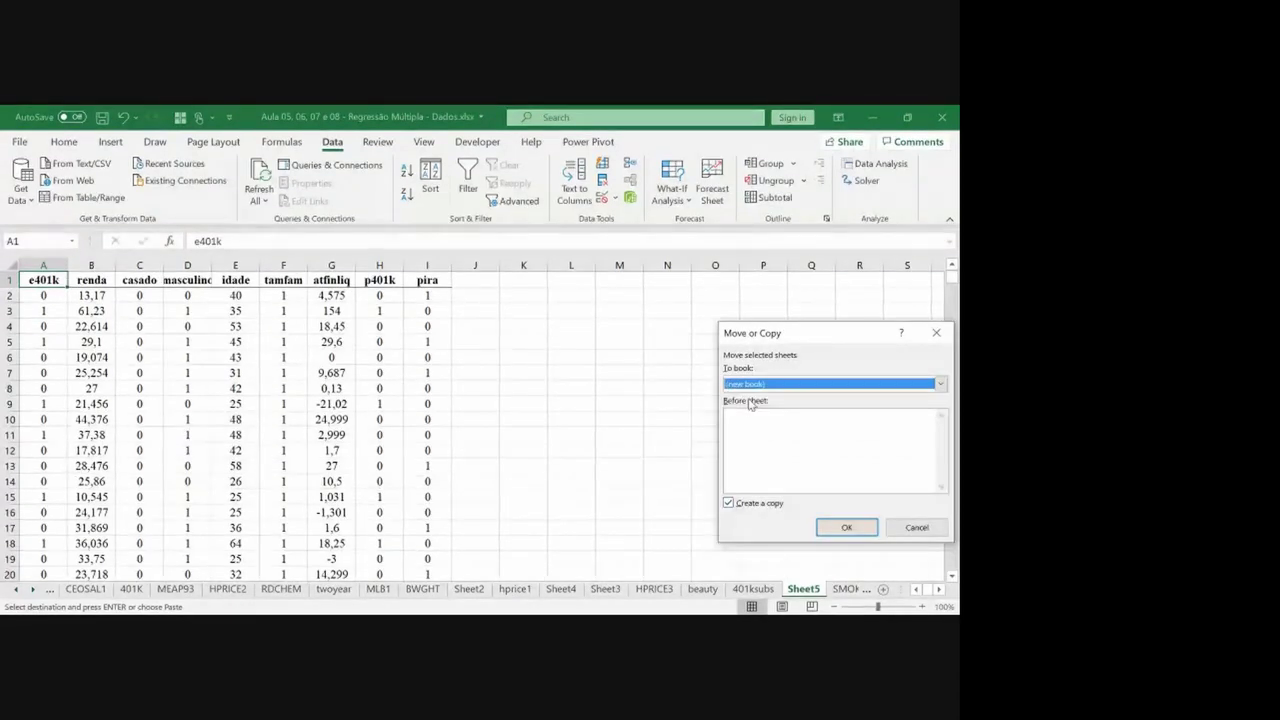
{"action": "left_click", "coordinate": [840, 525]}
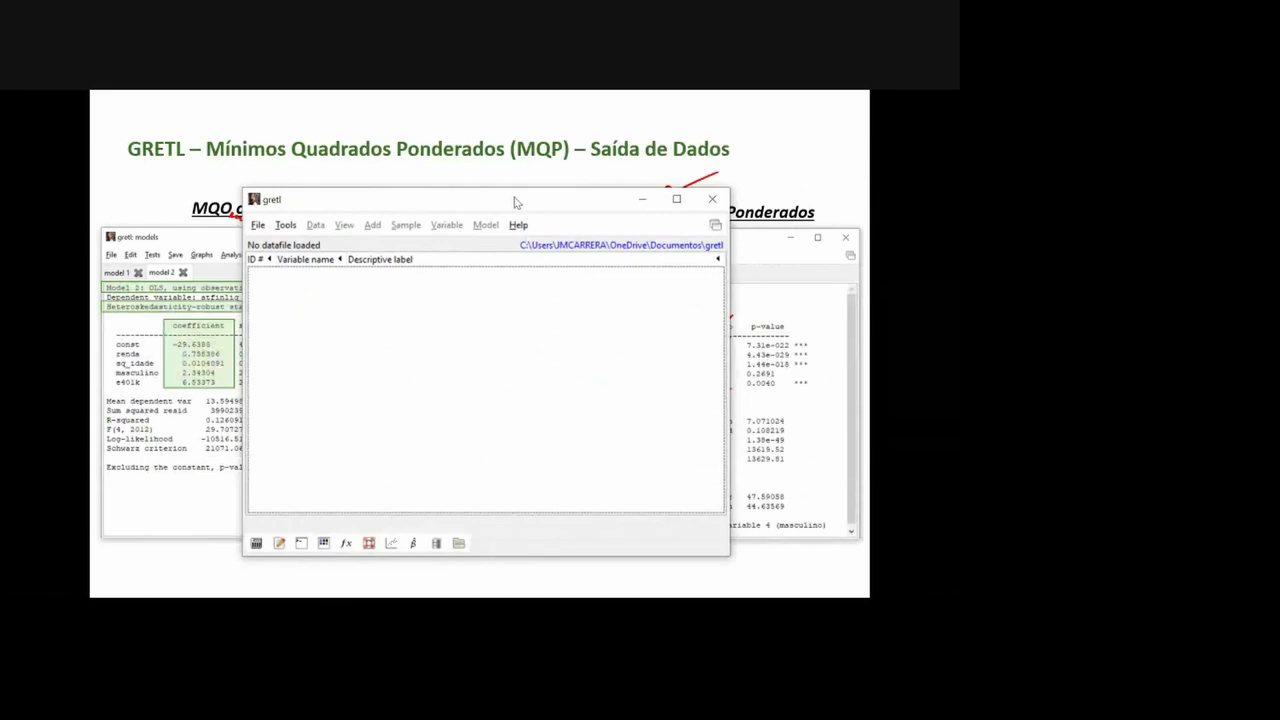
Switch to gretl and open Book3.xlsx from the Desktop folder, listing all file types.
{"action": "left_click", "coordinate": [258, 227]}
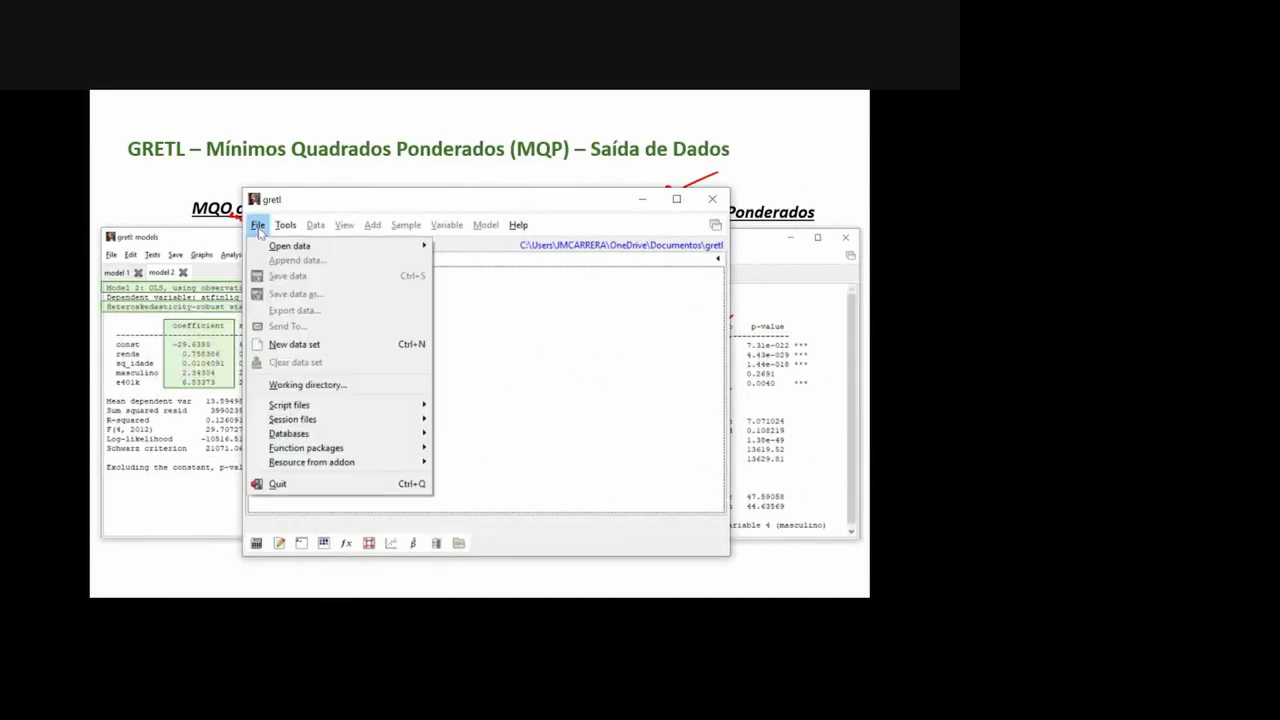
{"action": "mouse_move", "coordinate": [291, 245]}
{"action": "left_click", "coordinate": [463, 249]}
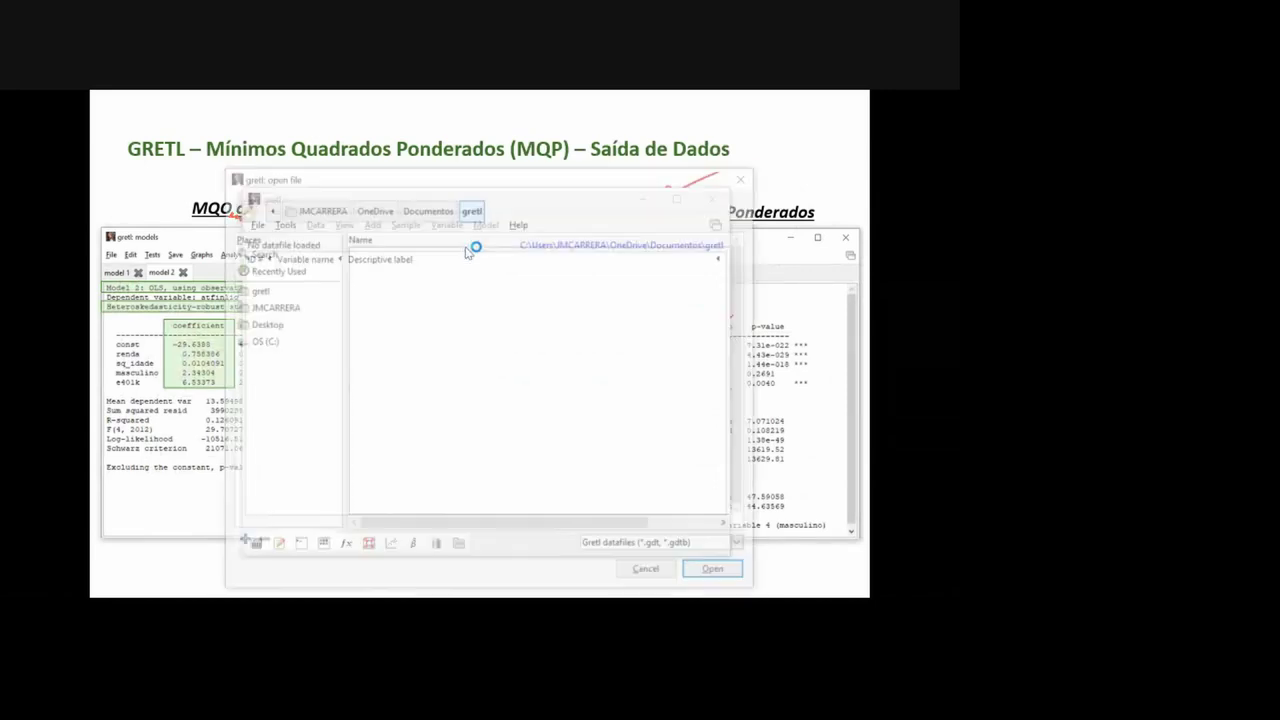
{"action": "left_click", "coordinate": [265, 326]}
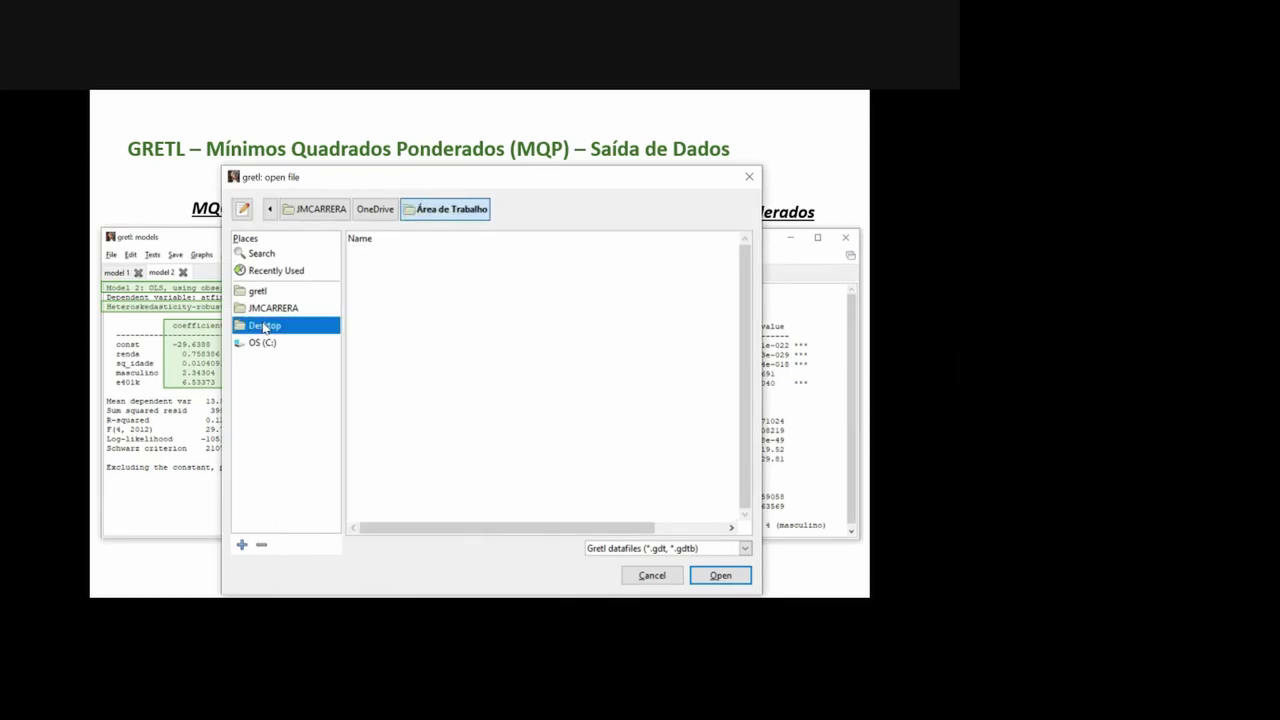
{"action": "left_click", "coordinate": [613, 549]}
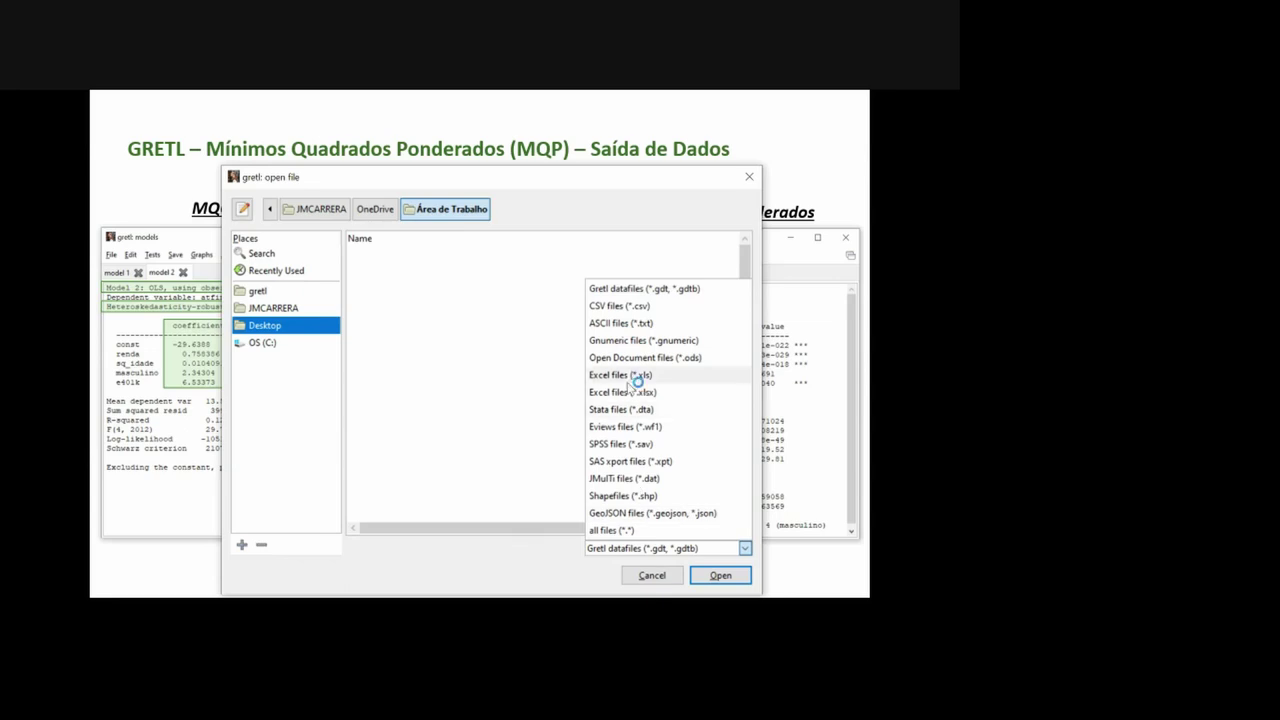
{"action": "left_click", "coordinate": [618, 534]}
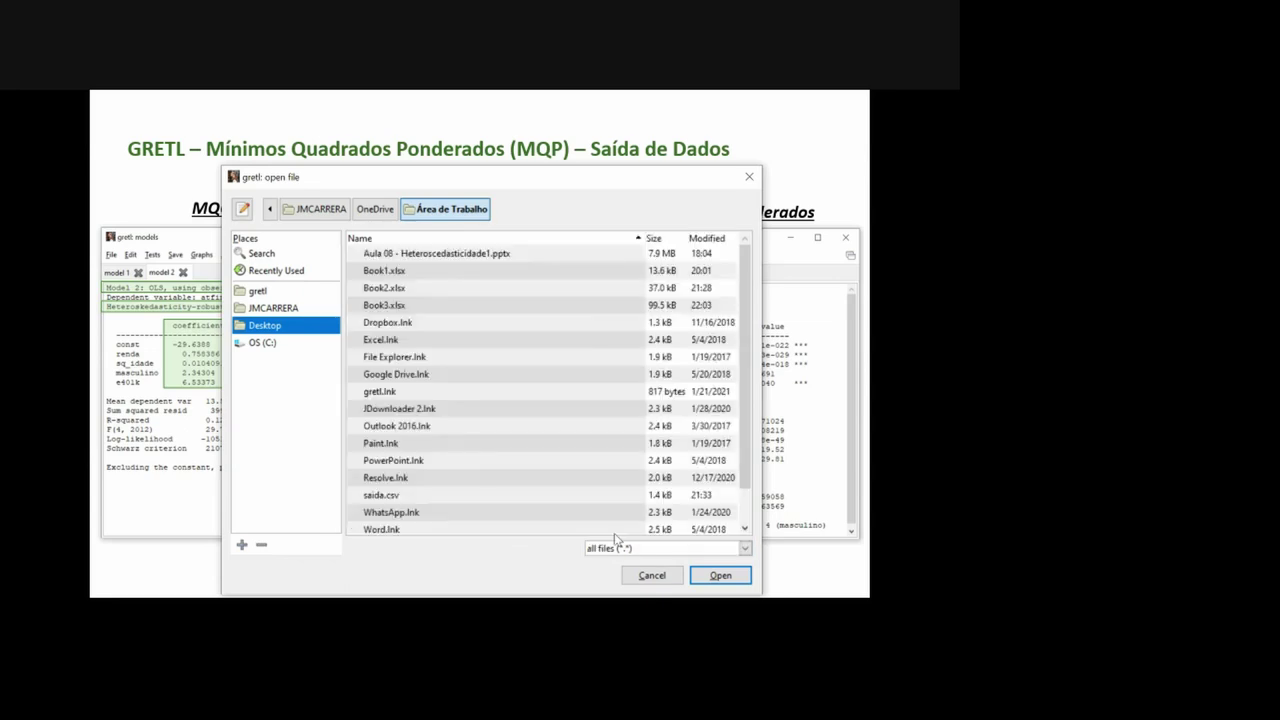
{"action": "double_click", "coordinate": [421, 305]}
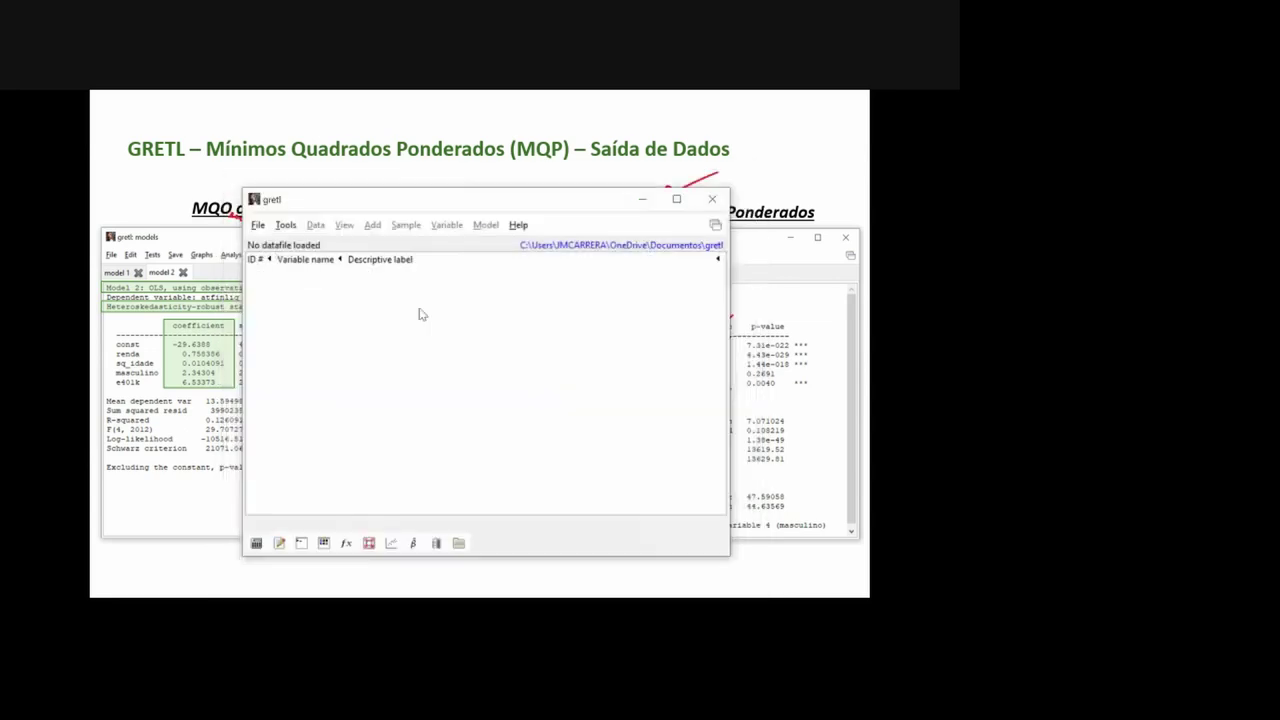
Import the spreadsheet starting at column 1, row 1, and decline the time-series or panel interpretation.
{"action": "left_click_drag", "start_coordinate": [154, 162], "coordinate": [367, 276]}
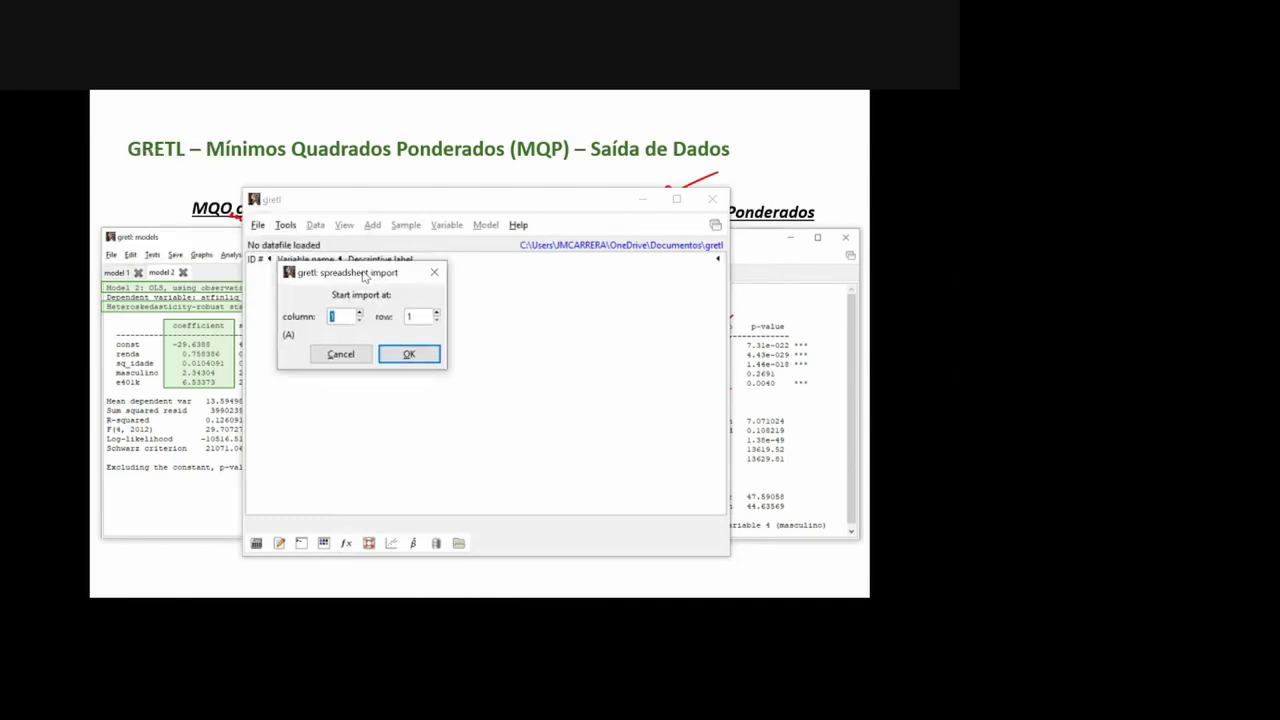
{"action": "left_click", "coordinate": [409, 354]}
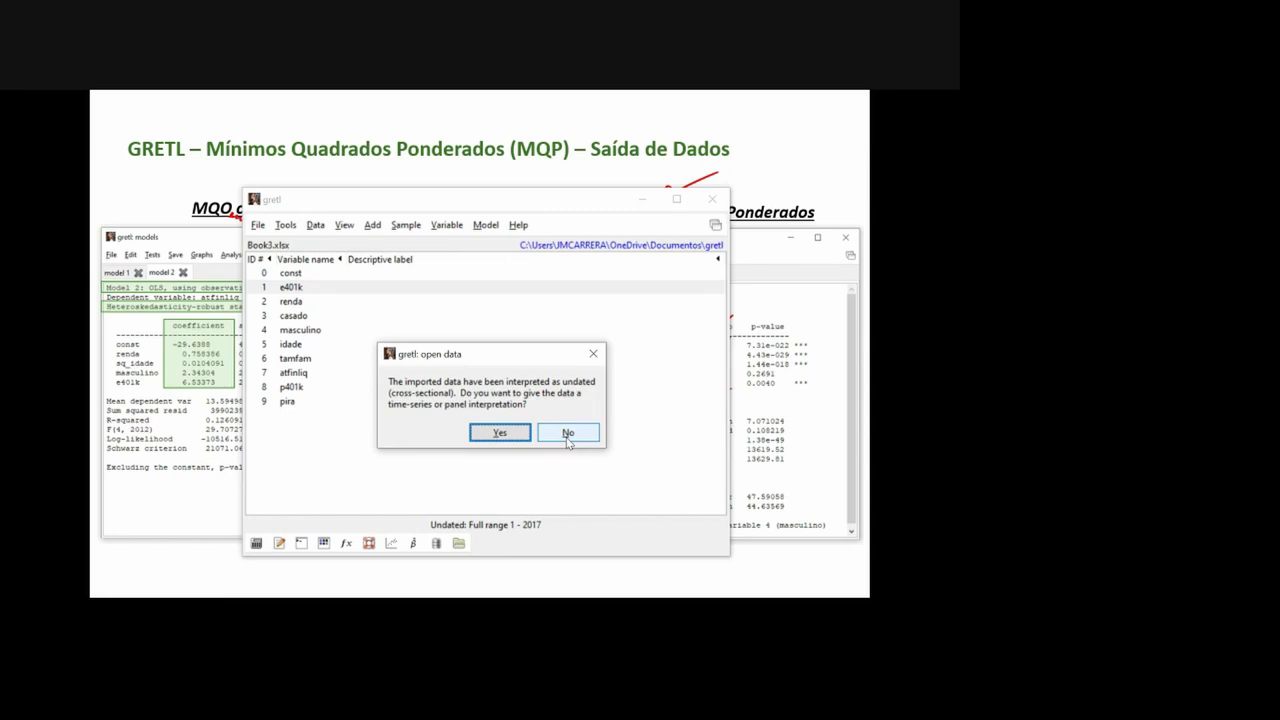
{"action": "left_click", "coordinate": [568, 433]}
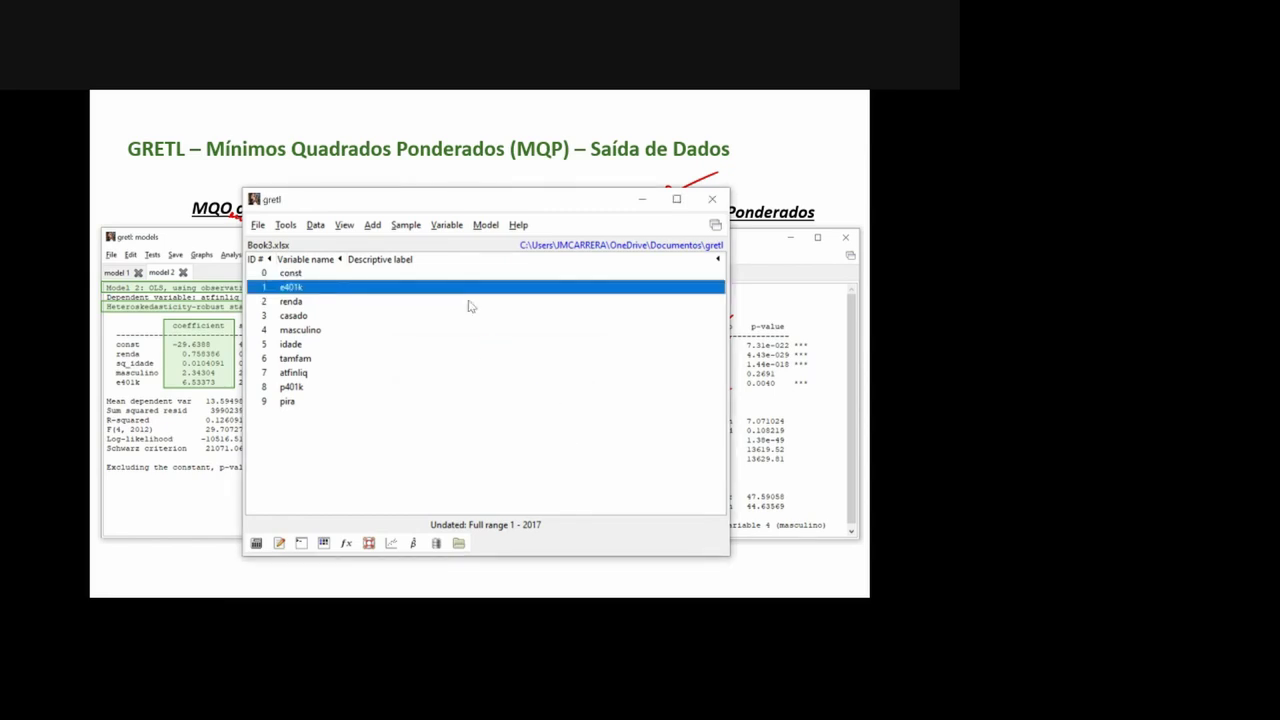
{"action": "left_click_drag", "start_coordinate": [431, 203], "coordinate": [546, 216]}
{"action": "left_click_drag", "start_coordinate": [522, 205], "coordinate": [476, 191]}
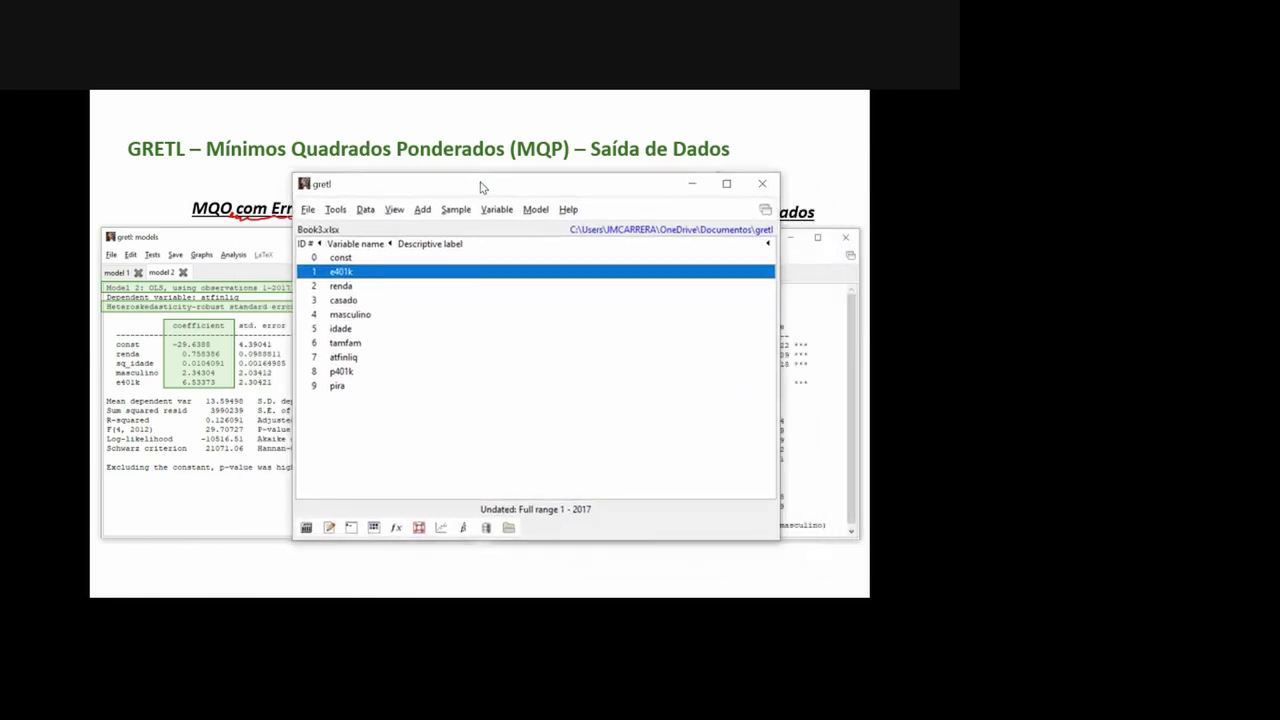
Add the square of the variable idade to the dataset.
{"action": "left_click", "coordinate": [334, 335]}
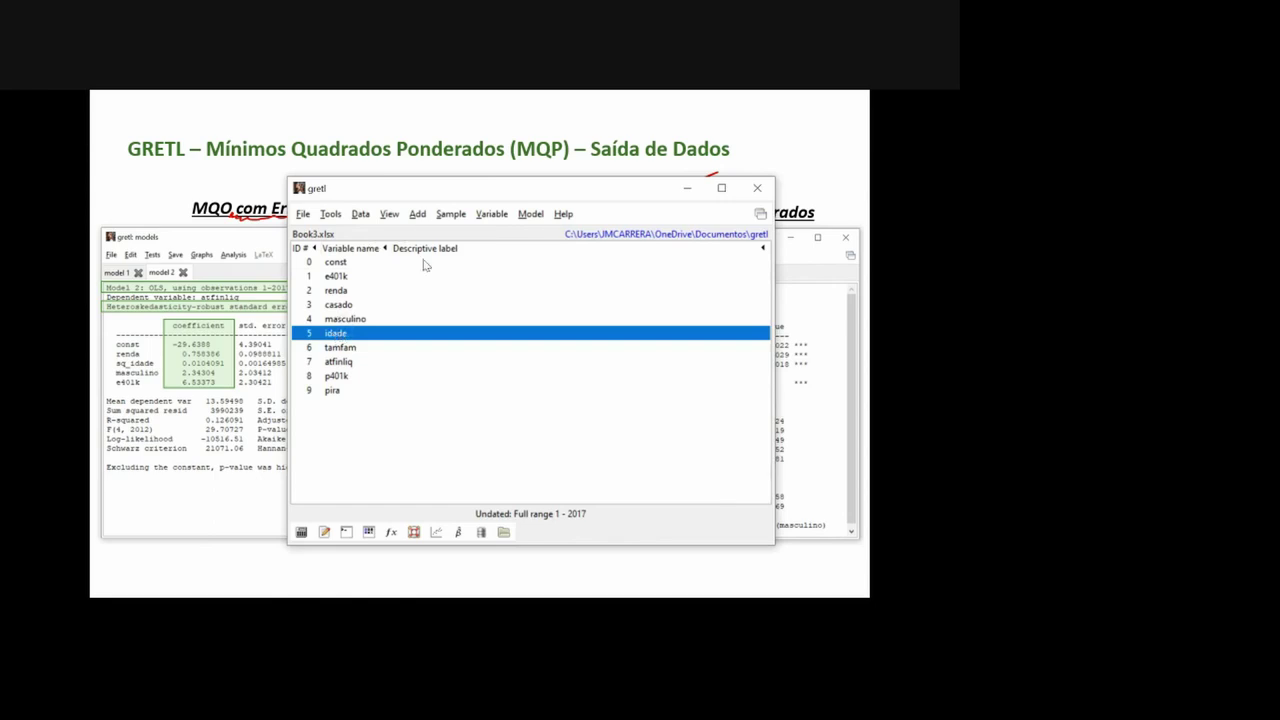
{"action": "left_click", "coordinate": [418, 216]}
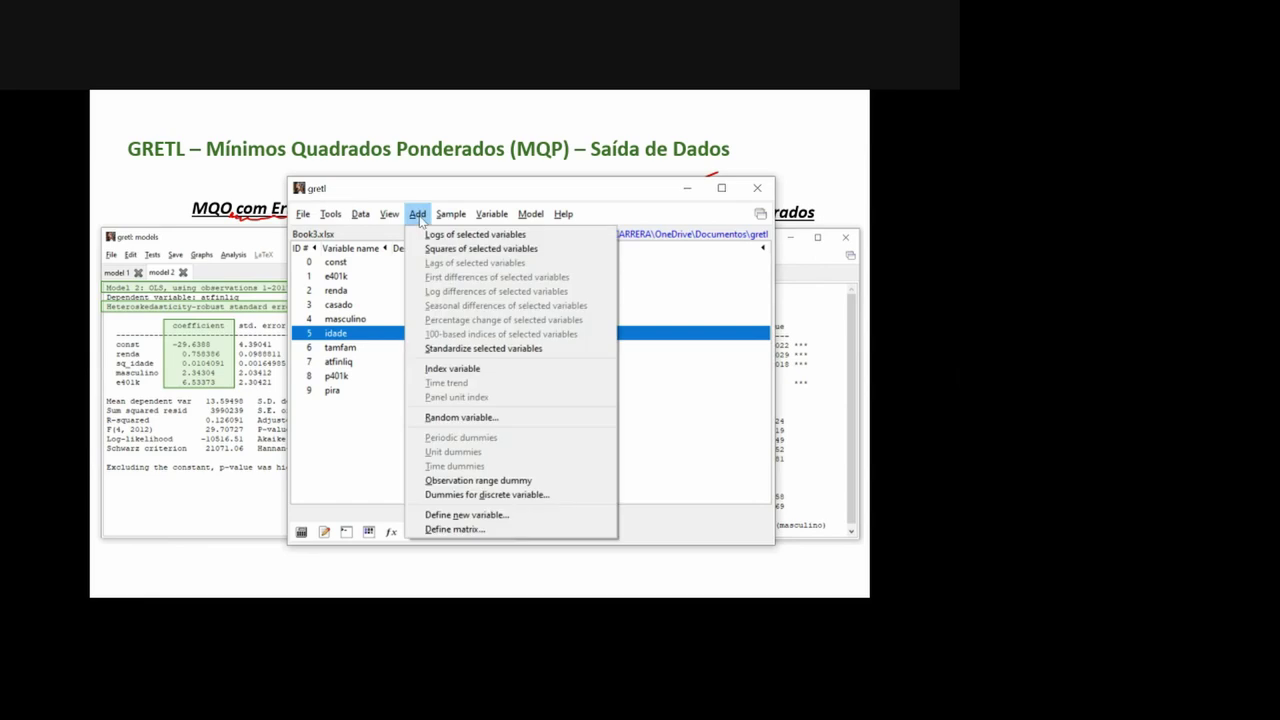
{"action": "left_click", "coordinate": [430, 249]}
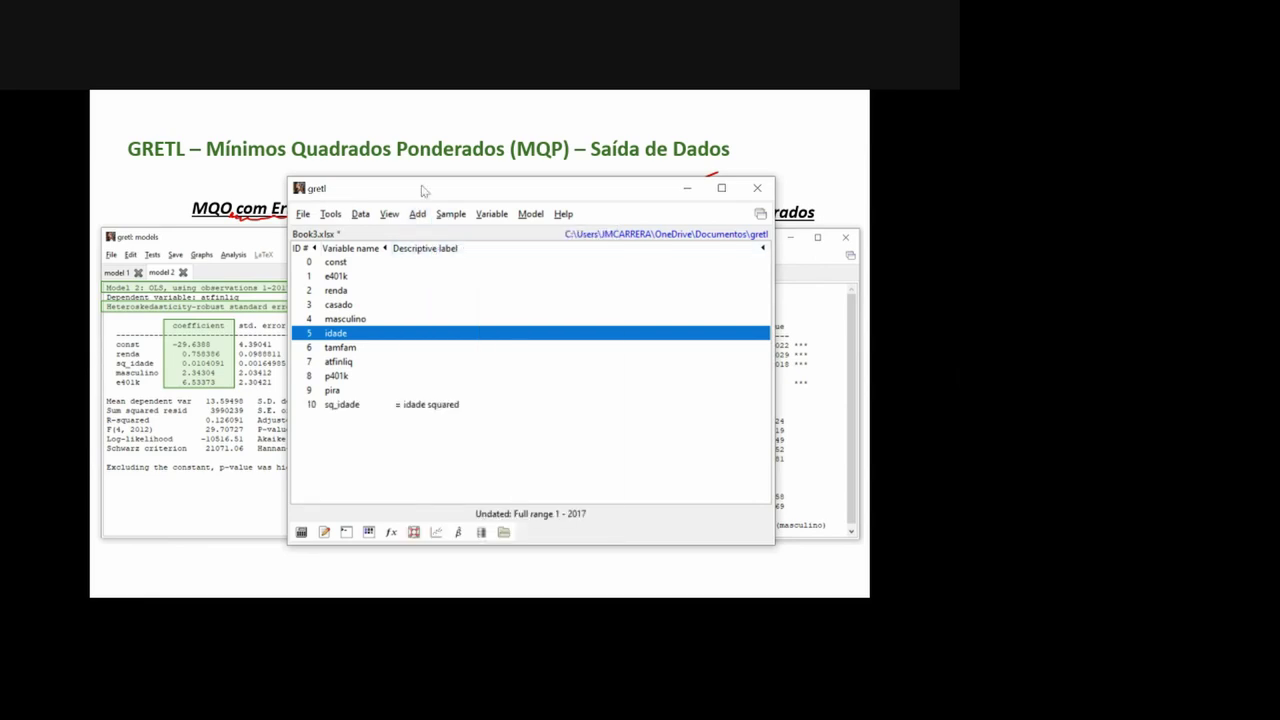
{"action": "left_click_drag", "start_coordinate": [429, 197], "coordinate": [381, 213]}
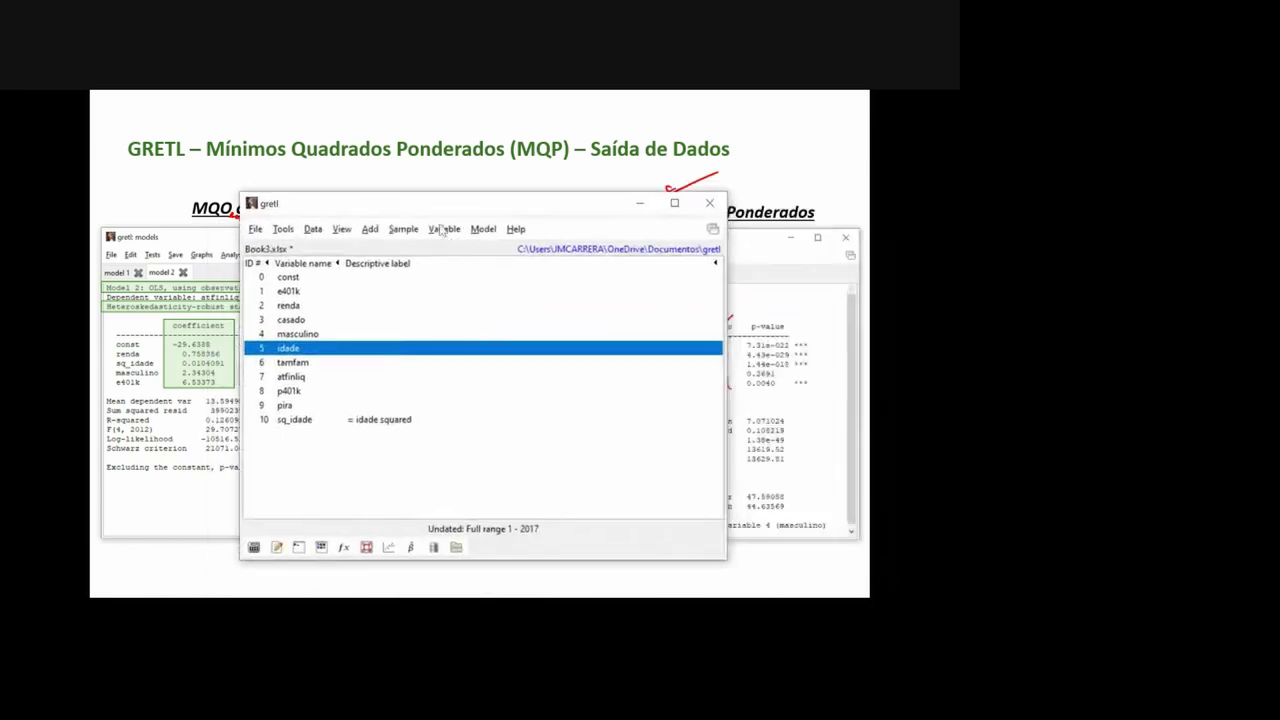
Set up an Ordinary Least Squares model with atfinliq as the dependent variable.
{"action": "left_click", "coordinate": [481, 230]}
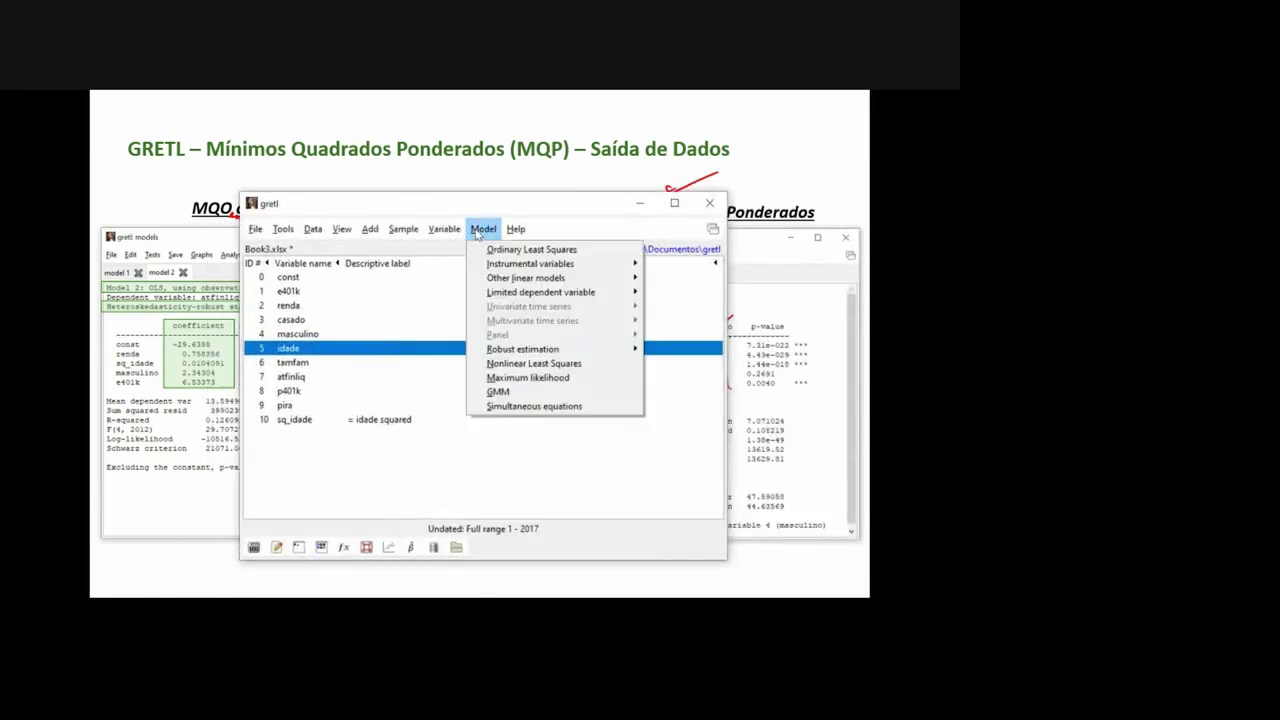
{"action": "left_click", "coordinate": [490, 250]}
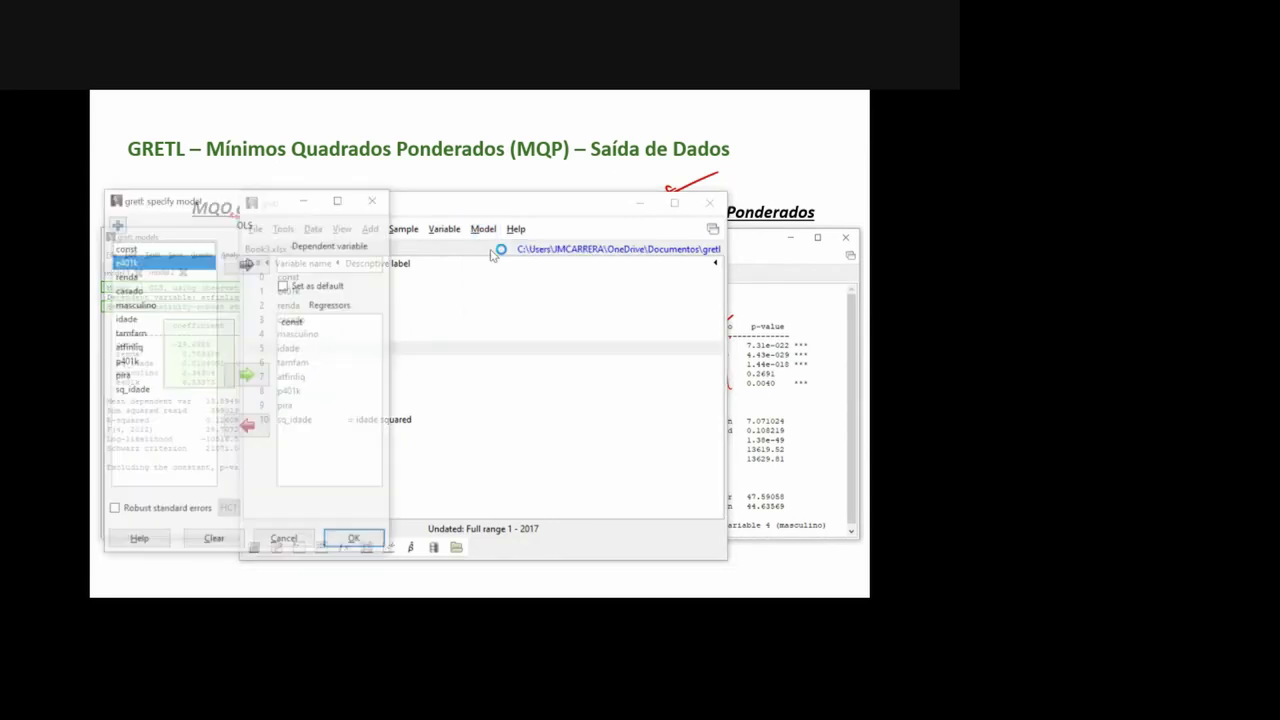
{"action": "left_click_drag", "start_coordinate": [266, 214], "coordinate": [417, 220]}
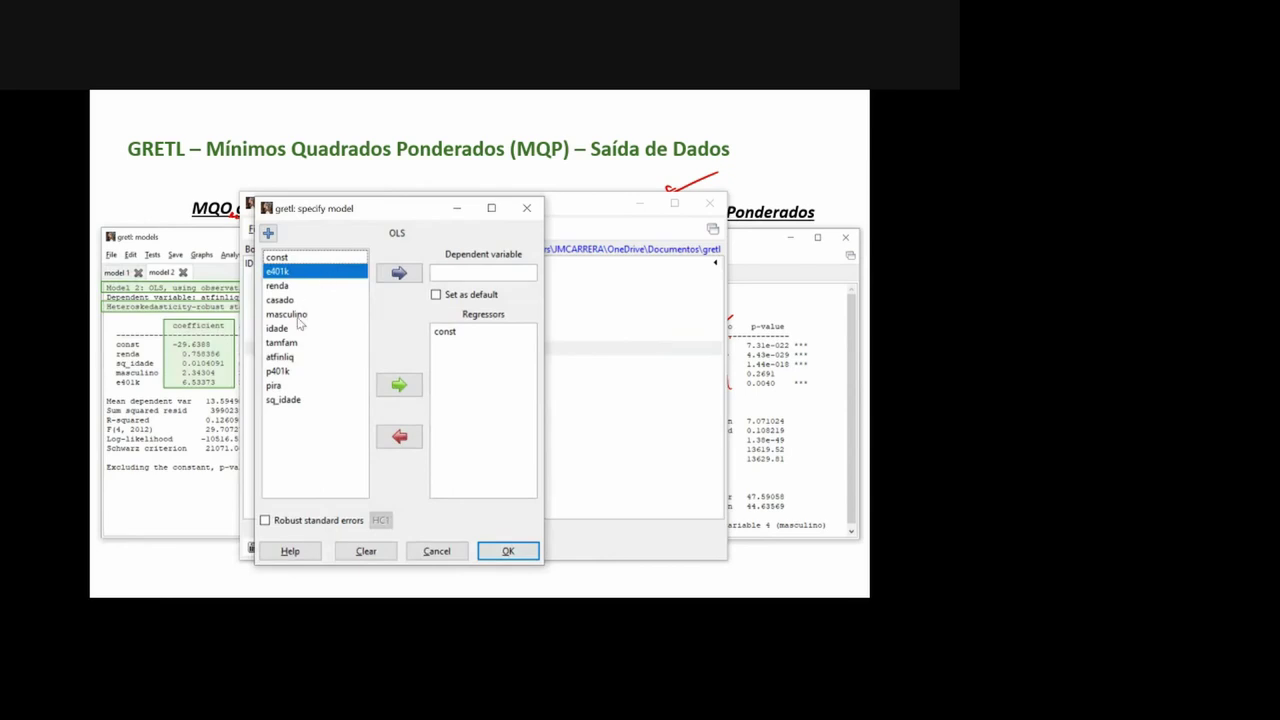
{"action": "left_click", "coordinate": [295, 357]}
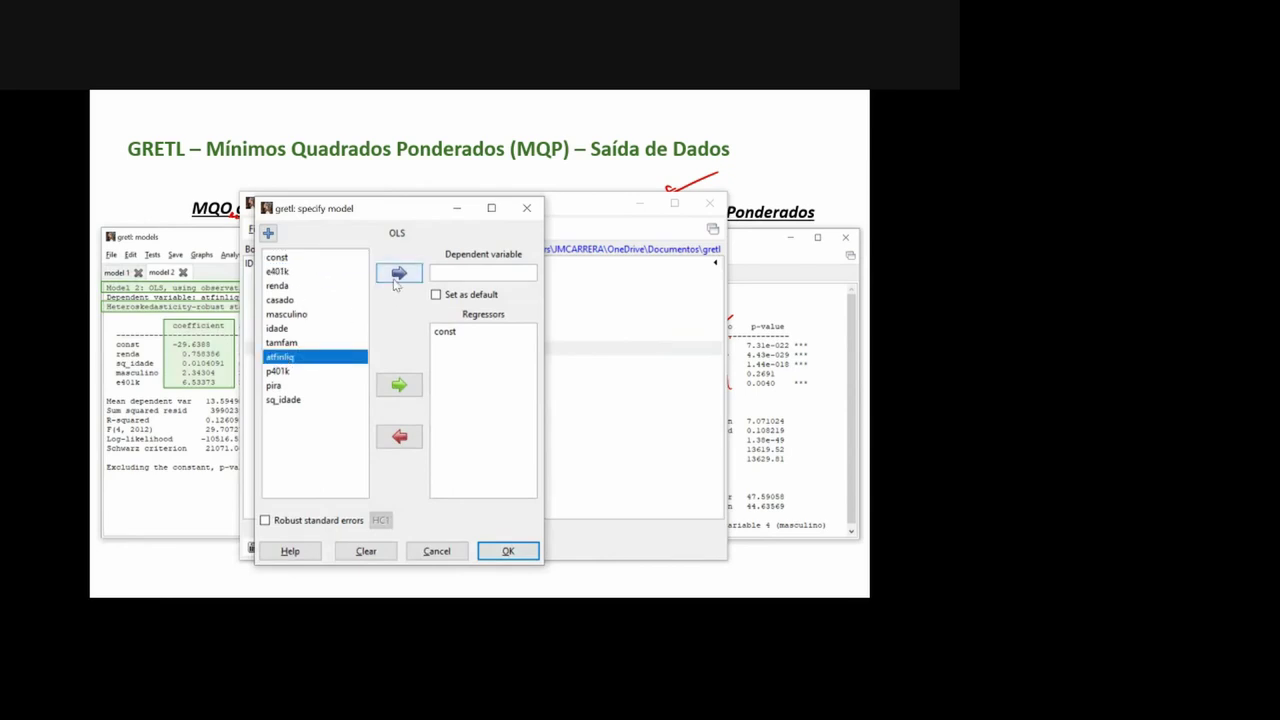
{"action": "left_click", "coordinate": [400, 274]}
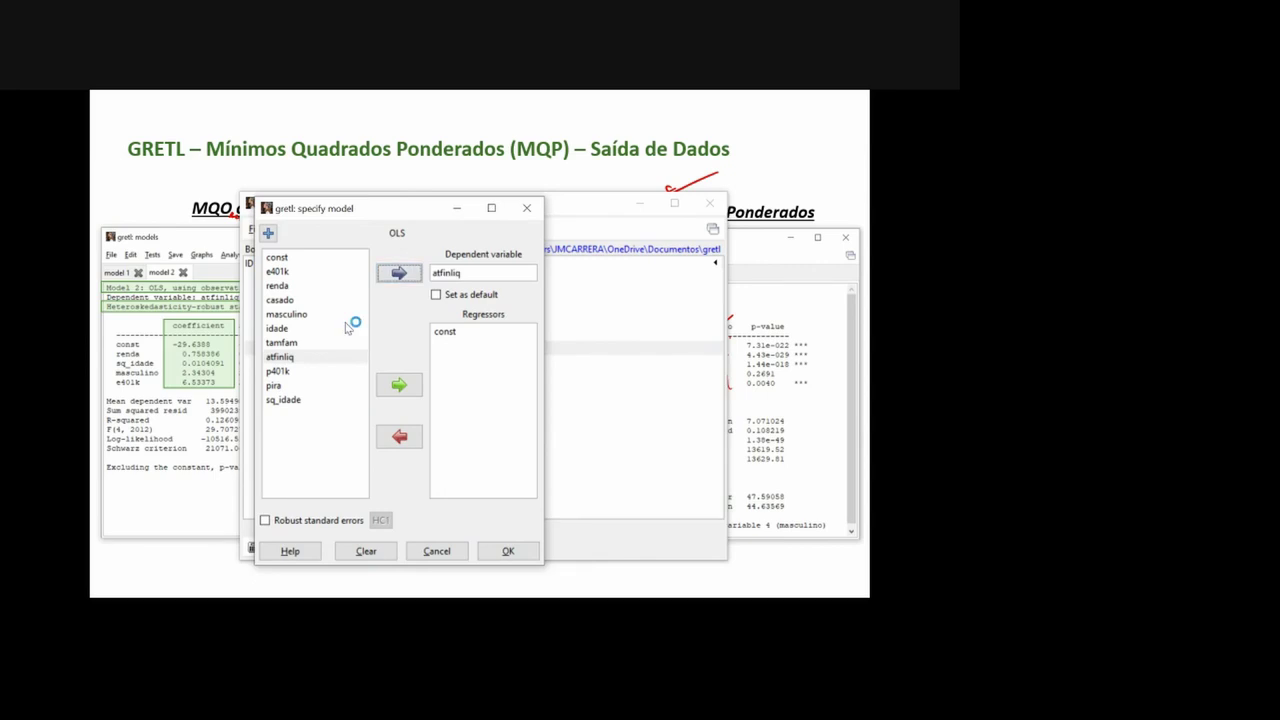
Add renda, sq_idade, masculino and e401k as regressors in the OLS model.
{"action": "left_click", "coordinate": [291, 287]}
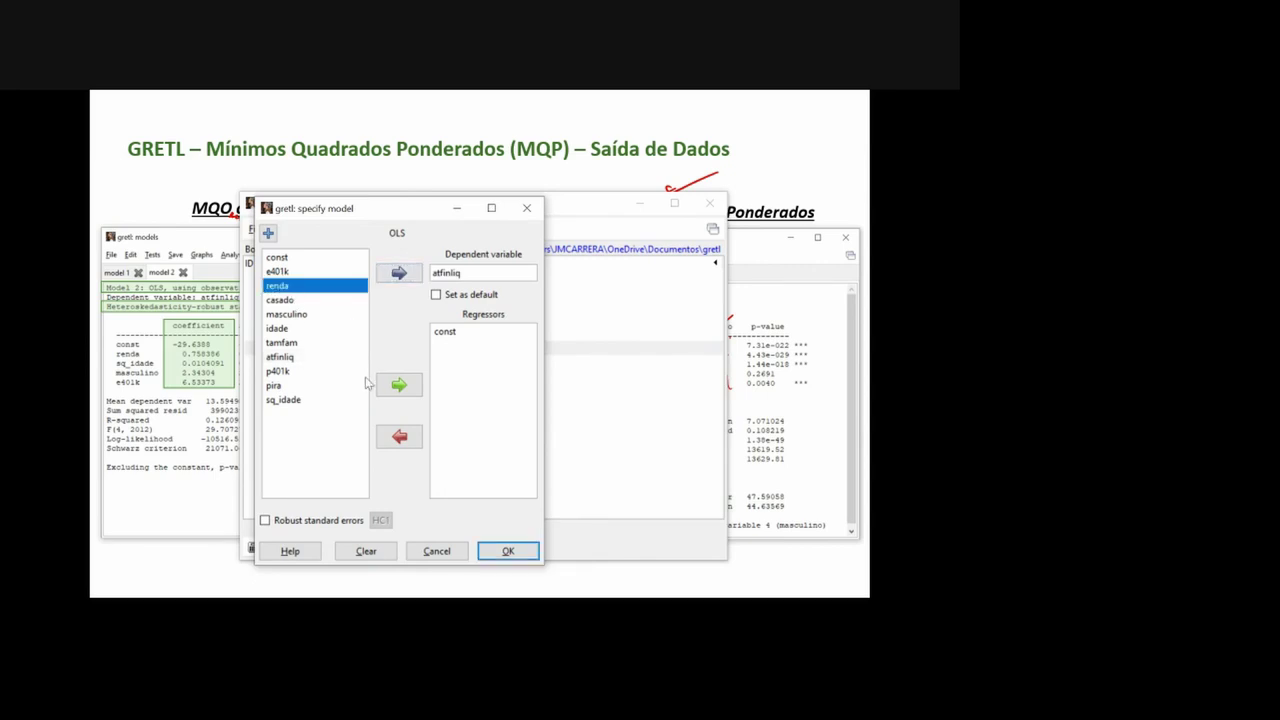
{"action": "left_click", "coordinate": [396, 385]}
{"action": "left_click", "coordinate": [316, 399]}
{"action": "left_click", "coordinate": [389, 390]}
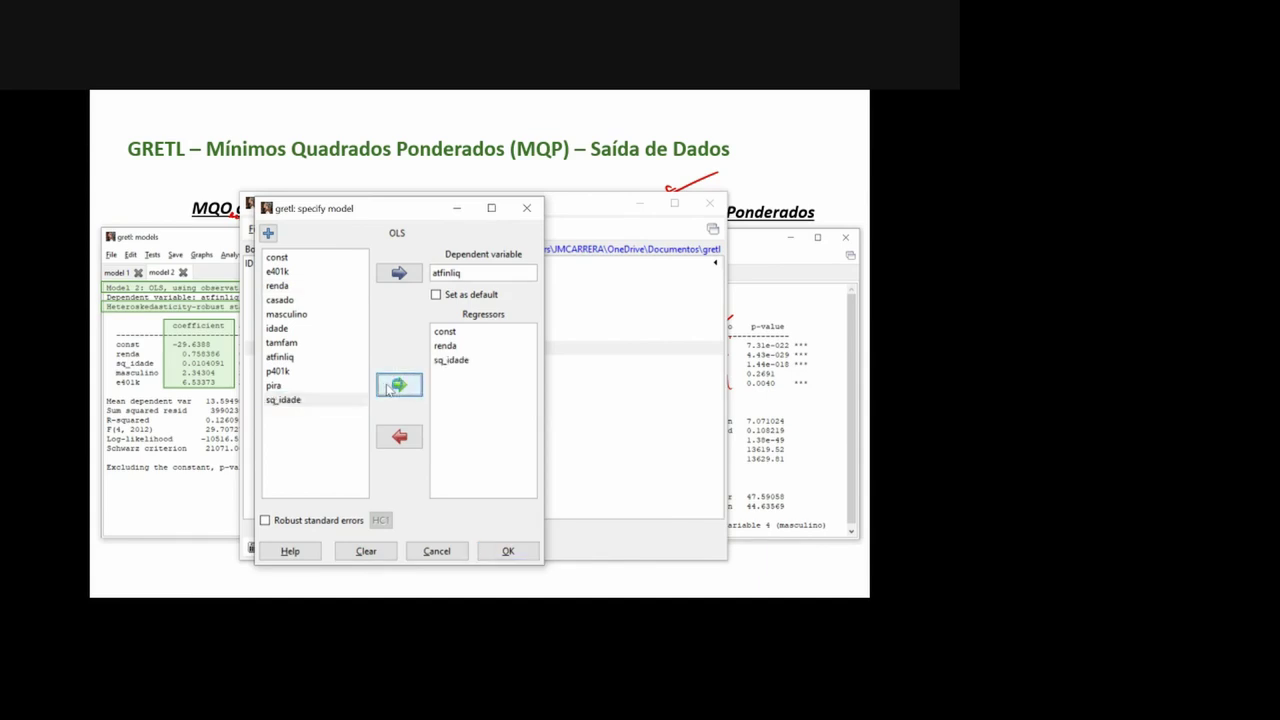
{"action": "left_click", "coordinate": [302, 316]}
{"action": "left_click", "coordinate": [417, 384]}
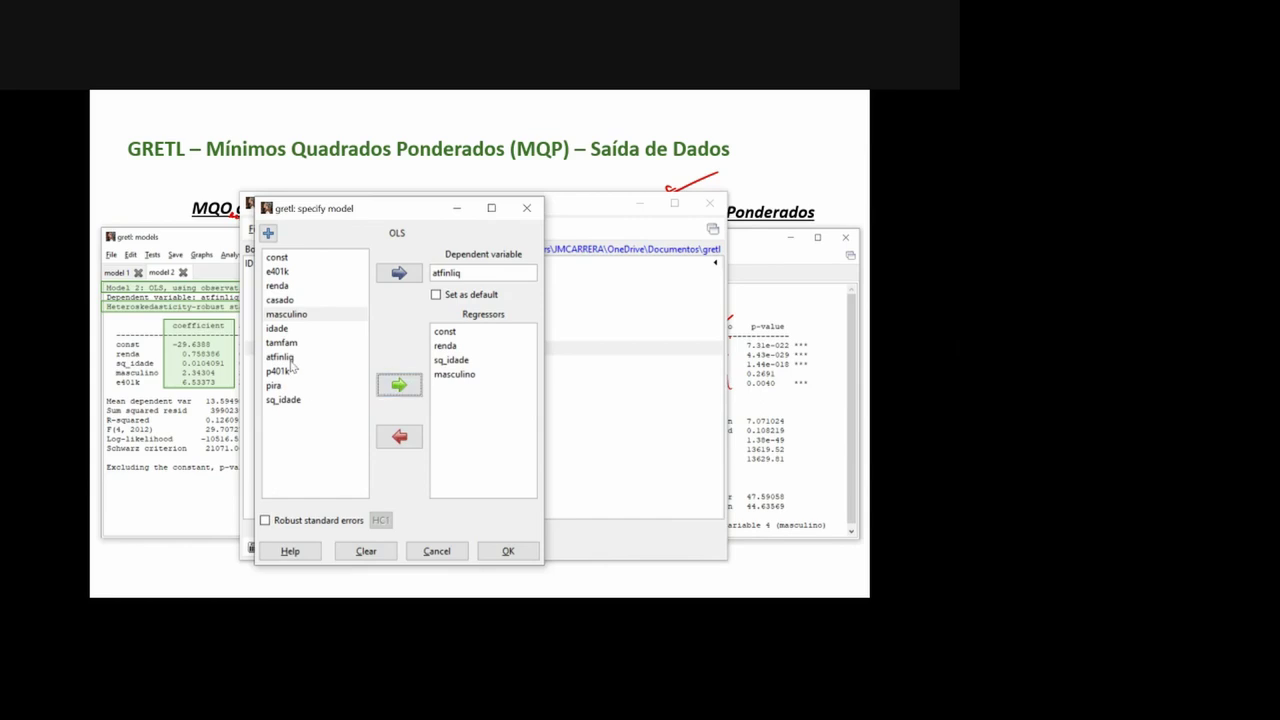
{"action": "left_click", "coordinate": [293, 271]}
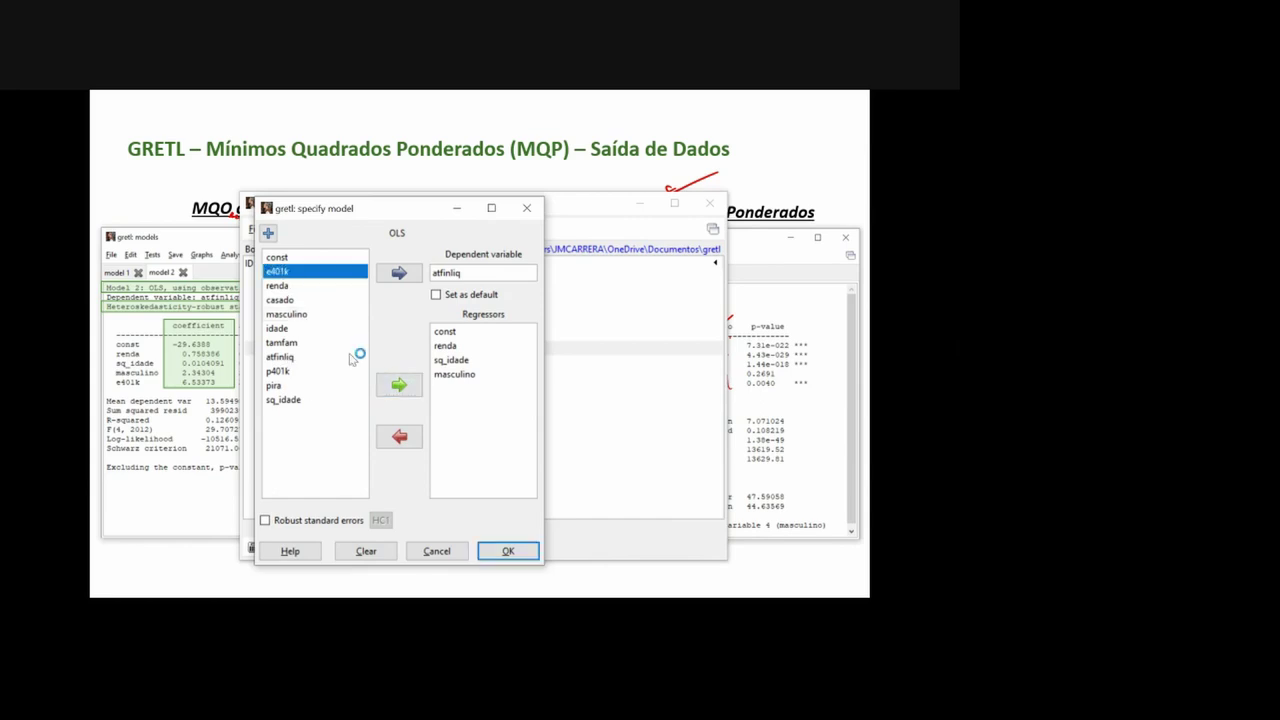
{"action": "left_click", "coordinate": [399, 384]}
Estimate the model with robust standard errors and place its results window beside the slide's robust OLS output.
{"action": "left_click", "coordinate": [265, 521]}
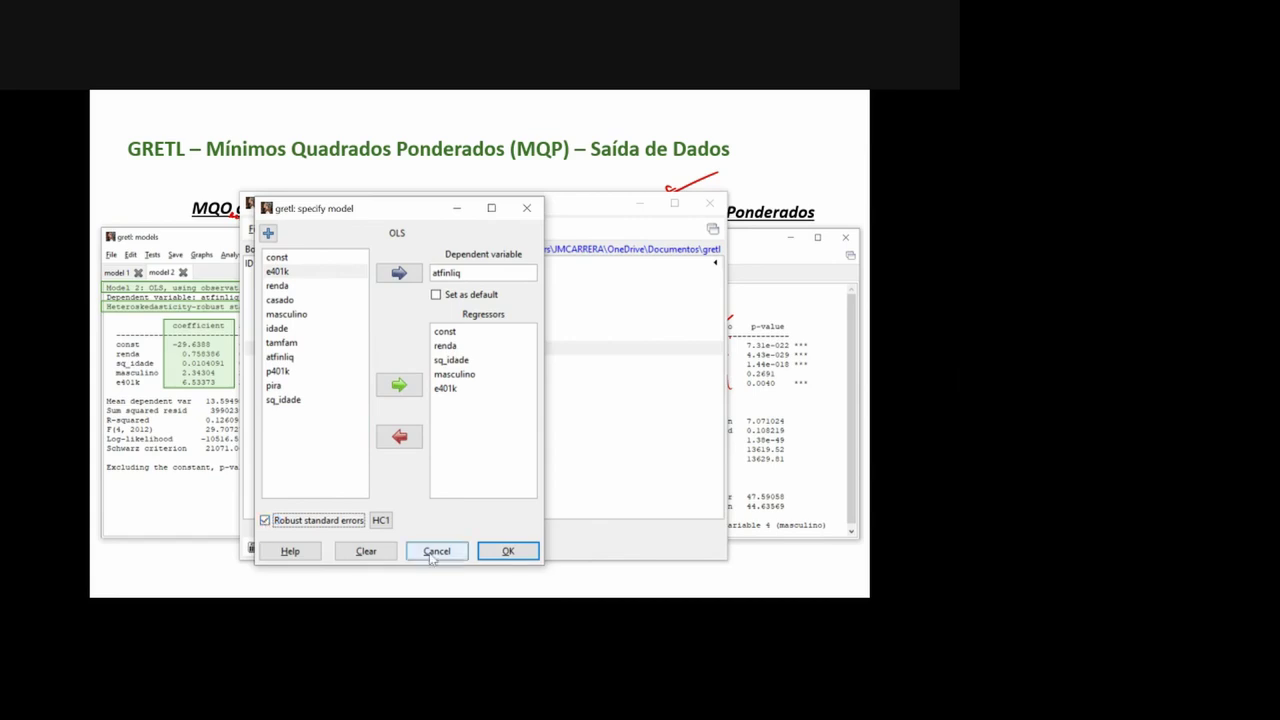
{"action": "left_click", "coordinate": [493, 554]}
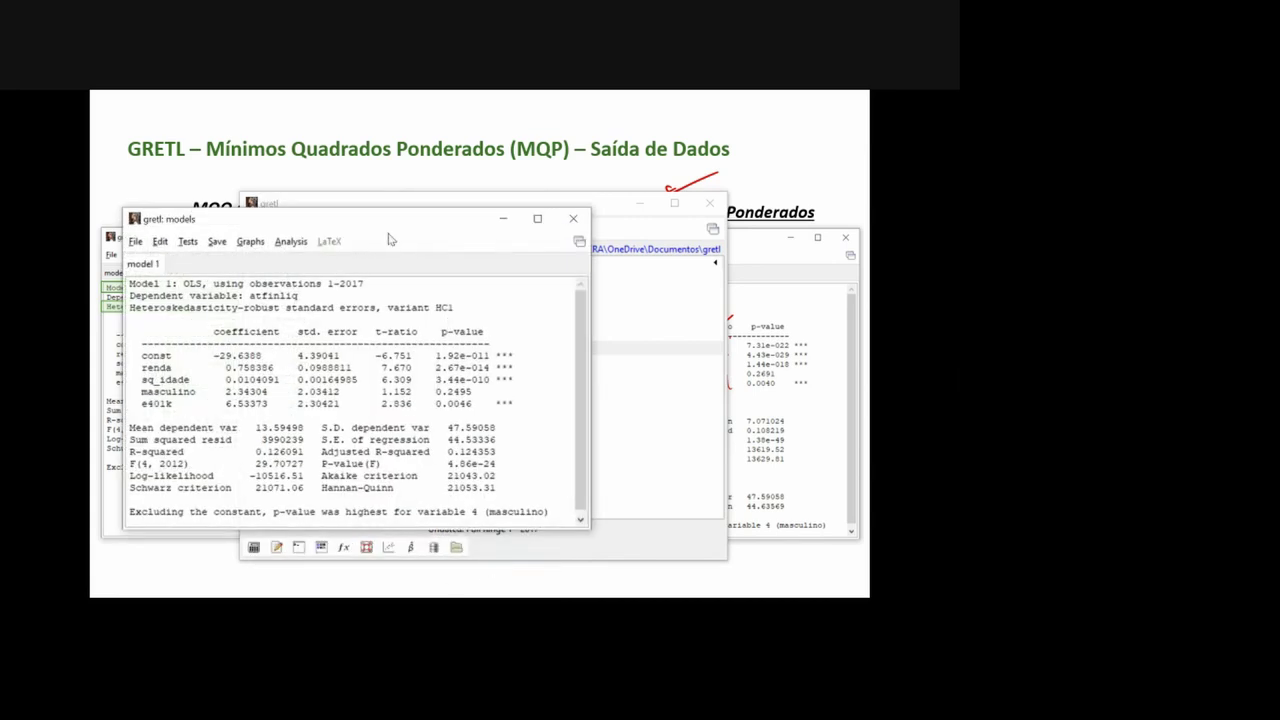
{"action": "left_click_drag", "start_coordinate": [375, 228], "coordinate": [645, 245]}
{"action": "left_click_drag", "start_coordinate": [368, 201], "coordinate": [578, 191]}
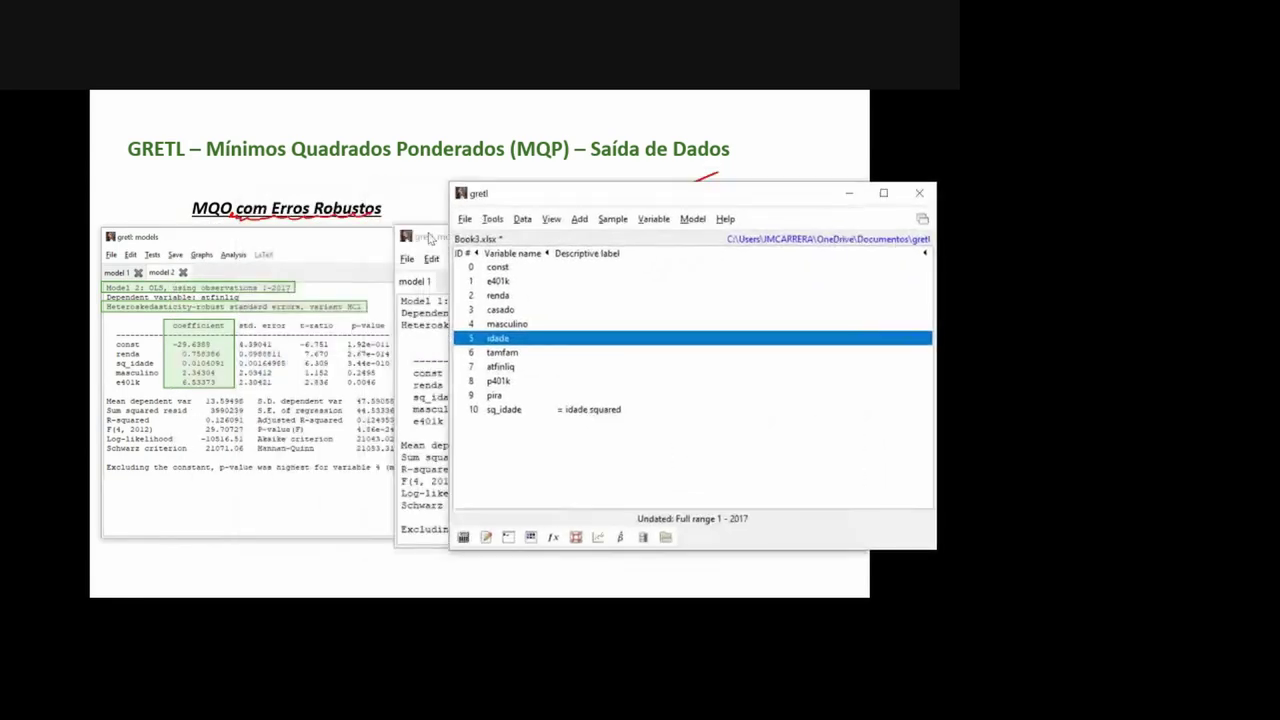
{"action": "left_click", "coordinate": [432, 240]}
{"action": "left_click_drag", "start_coordinate": [510, 252], "coordinate": [548, 238]}
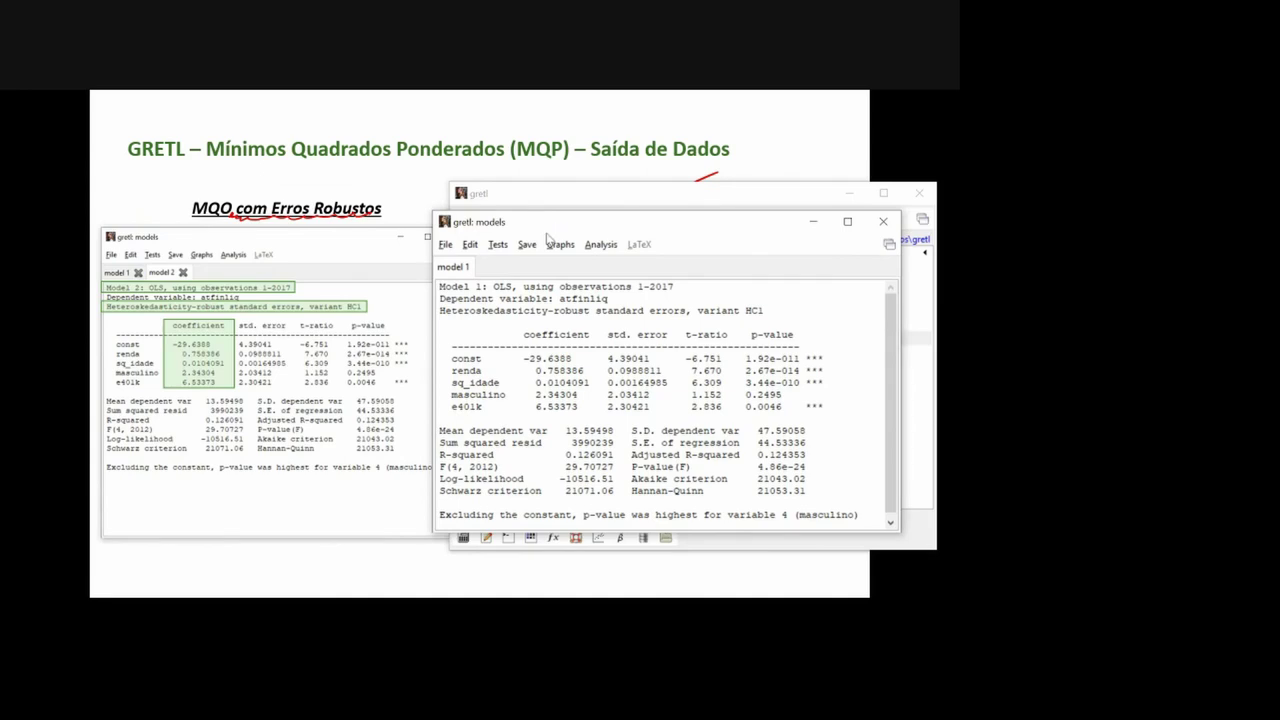
Switch to Book3.xlsx in Excel and handwrite 1/√h and 1/h, divided by a line, with Renda below, in the empty area beside the data.
{"action": "left_click", "coordinate": [577, 207]}
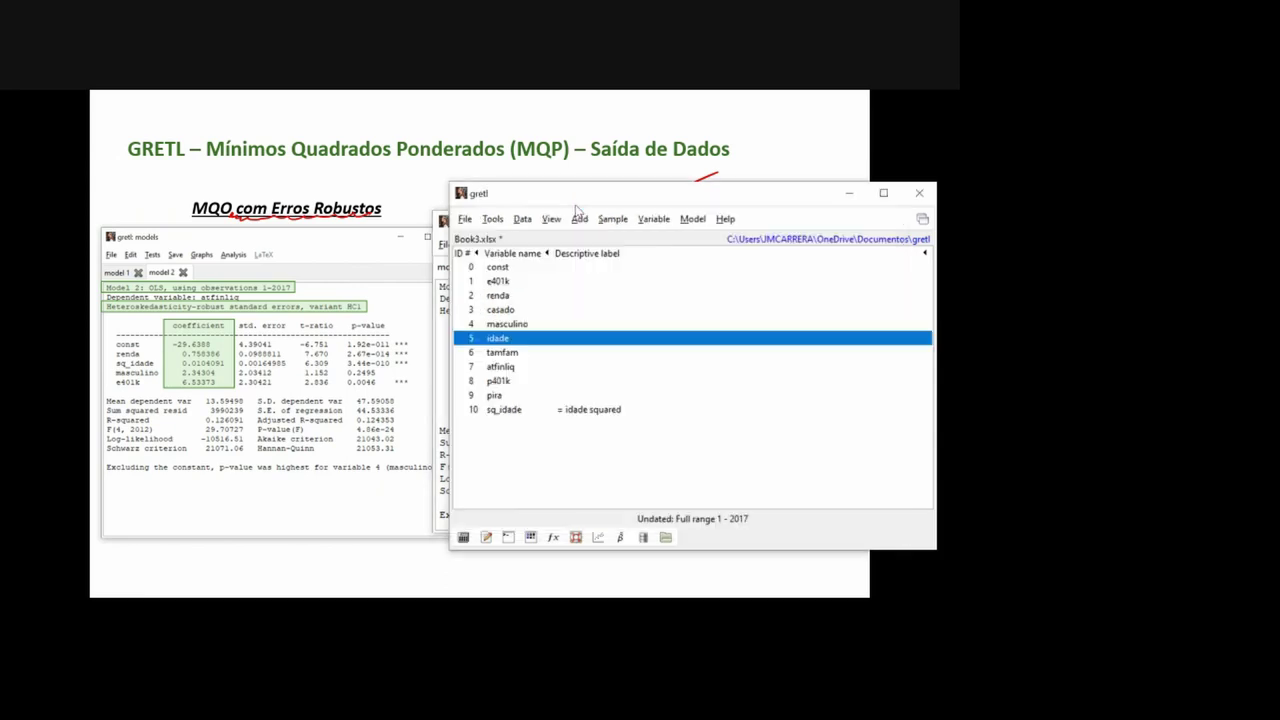
{"action": "left_click", "coordinate": [694, 222]}
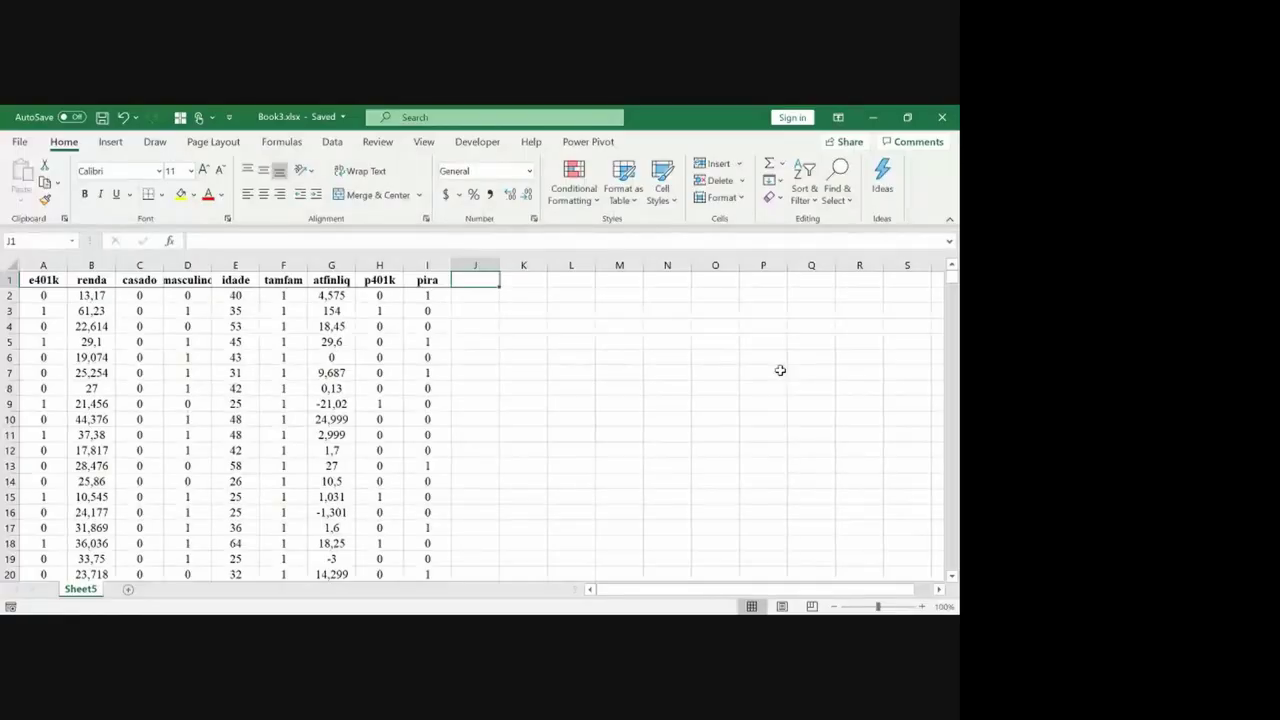
{"action": "key", "text": "Left"}
{"action": "key", "text": "Left"}
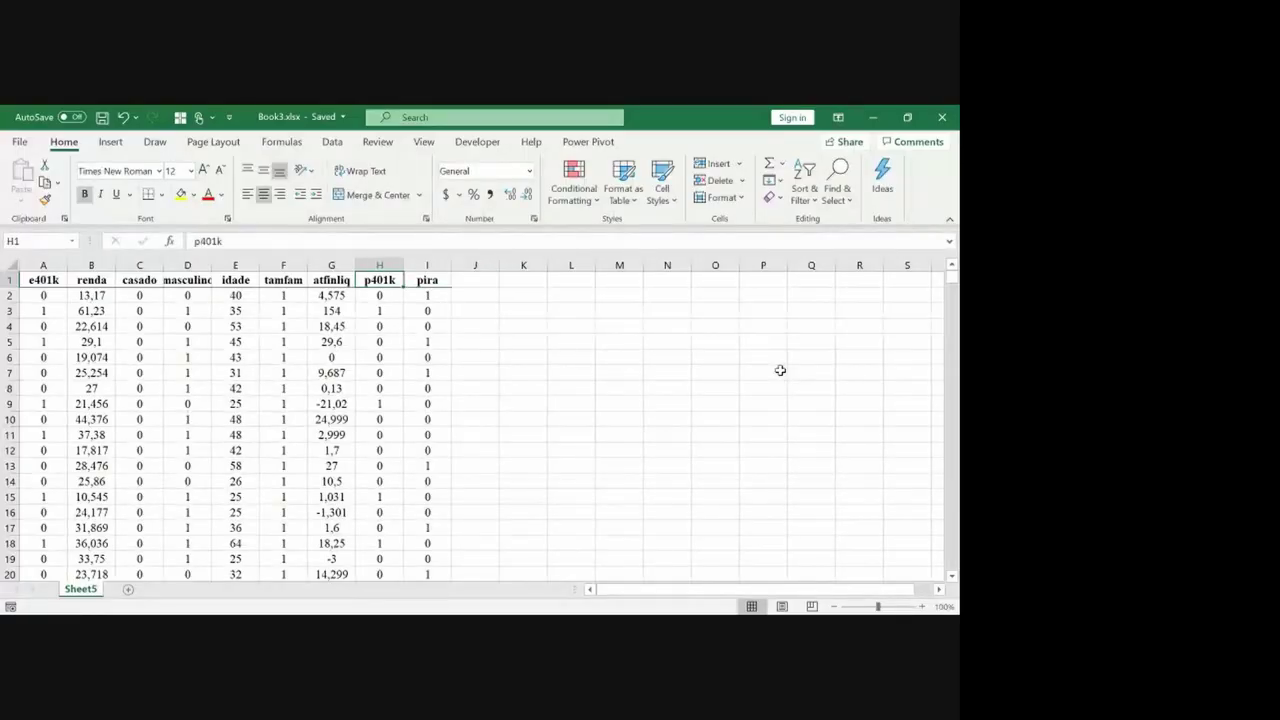
{"action": "mouse_move", "coordinate": [714, 300]}
{"action": "left_mouse_down"}
{"action": "mouse_move", "coordinate": [727, 322]}
{"action": "mouse_move", "coordinate": [716, 331]}
{"action": "mouse_move", "coordinate": [748, 327]}
{"action": "mouse_move", "coordinate": [721, 354]}
{"action": "mouse_move", "coordinate": [746, 319]}
{"action": "mouse_move", "coordinate": [784, 311]}
{"action": "left_mouse_up"}
{"action": "left_click_drag", "start_coordinate": [774, 315], "coordinate": [810, 310]}
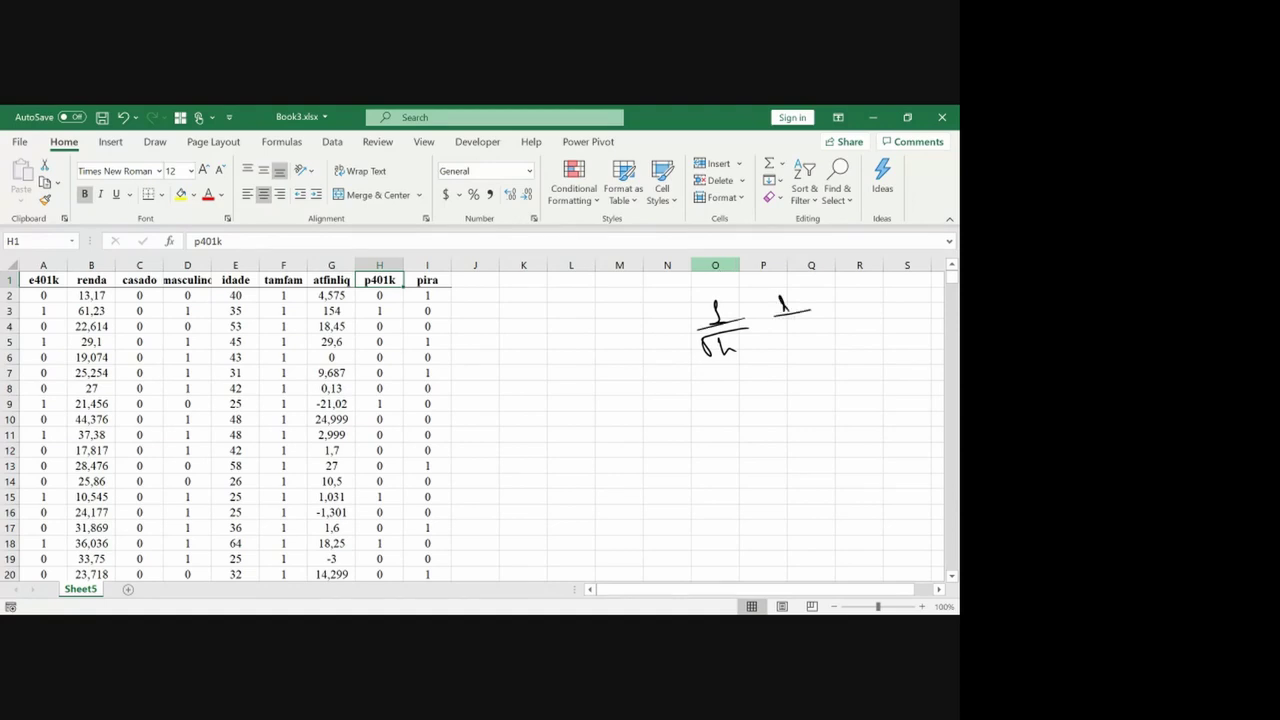
{"action": "left_click_drag", "start_coordinate": [752, 276], "coordinate": [771, 405]}
{"action": "left_click_drag", "start_coordinate": [785, 322], "coordinate": [806, 344]}
{"action": "left_click_drag", "start_coordinate": [792, 388], "coordinate": [865, 355]}
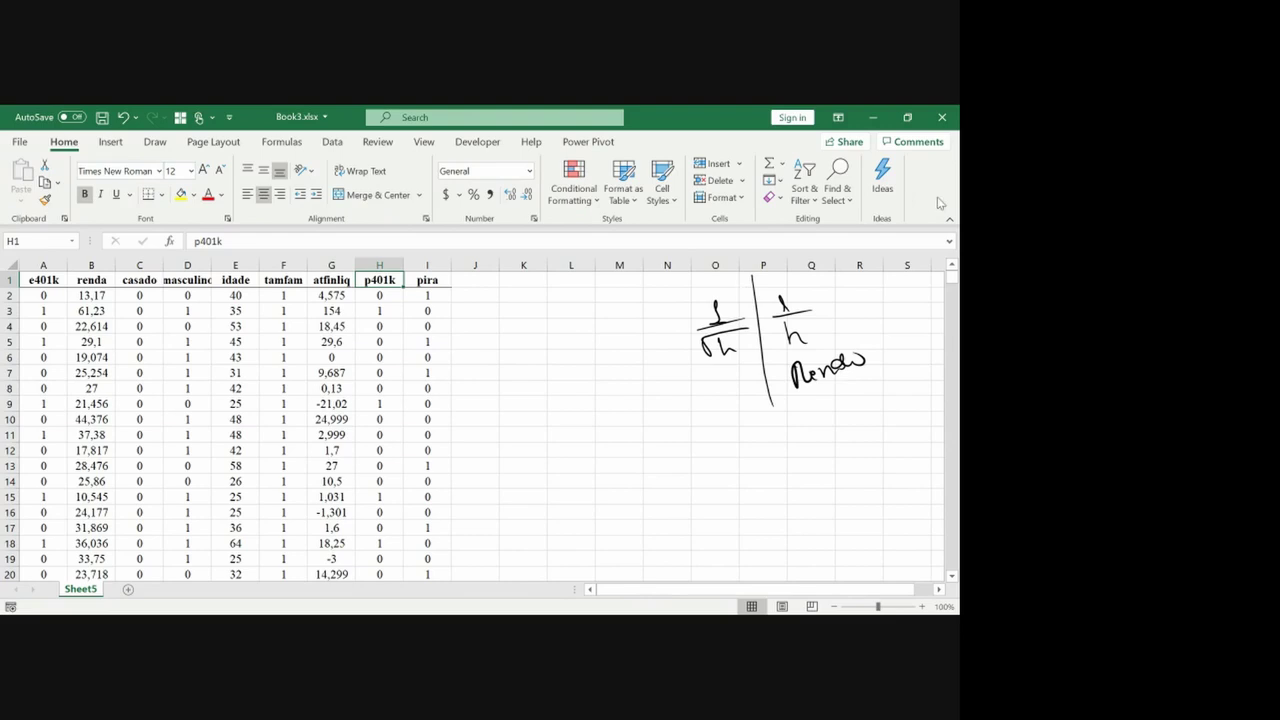
Add the column header rendapond in cell J1, next to pira.
{"action": "key", "text": "Right"}
{"action": "key", "text": "Right"}
{"action": "type", "text": "ren"}
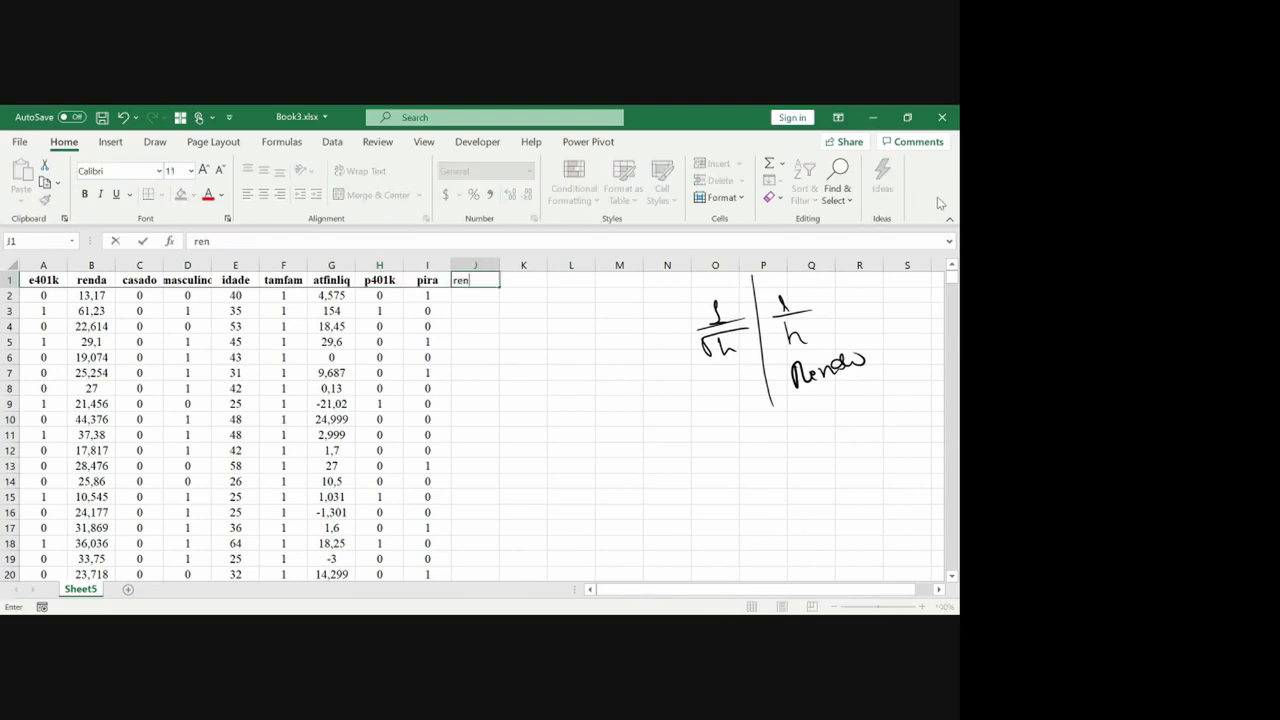
{"action": "type", "text": "dapond"}
{"action": "key", "text": "Return"}
{"action": "key", "text": "Up"}
{"action": "key", "text": "Down"}
Enter the formula =1/B2 in cell J2 to calculate the reciprocal of renda under the rendapond header.
{"action": "type", "text": "="}
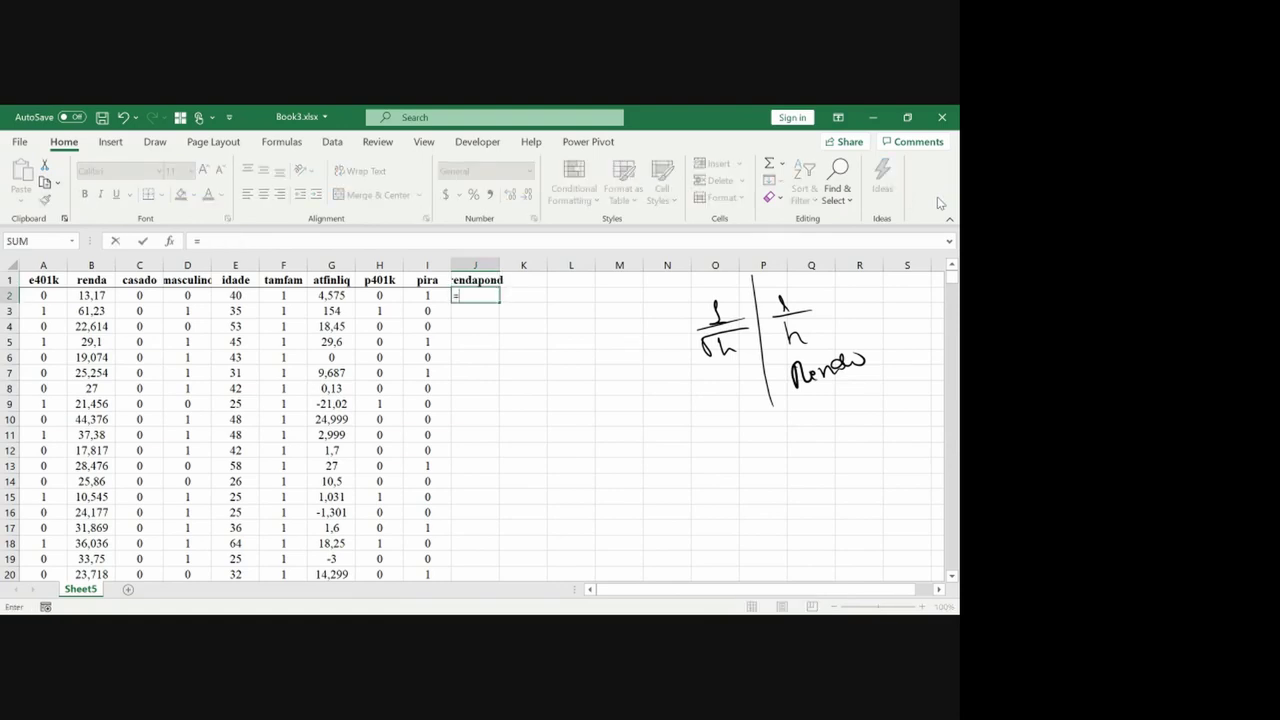
{"action": "type", "text": "1/"}
{"action": "key", "text": "Left"}
{"action": "key", "text": "Left"}
{"action": "key", "text": "Left"}
{"action": "key", "text": "Left"}
{"action": "key", "text": "Left"}
{"action": "key", "text": "Left"}
{"action": "key", "text": "Left"}
{"action": "key", "text": "Left"}
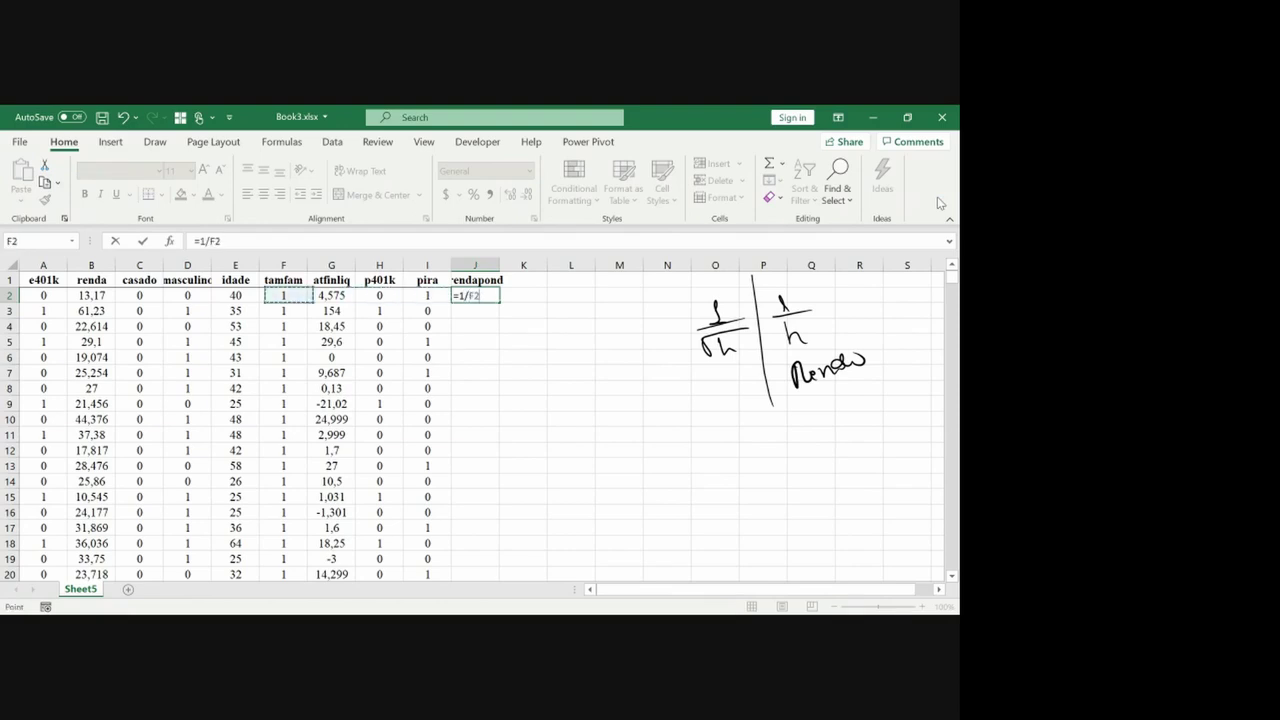
{"action": "key", "text": "Return"}
{"action": "key", "text": "Up"}
Fill the reciprocal formula down rendapond to the last data row and fit the column's width to its contents.
{"action": "key", "text": "ctrl+c"}
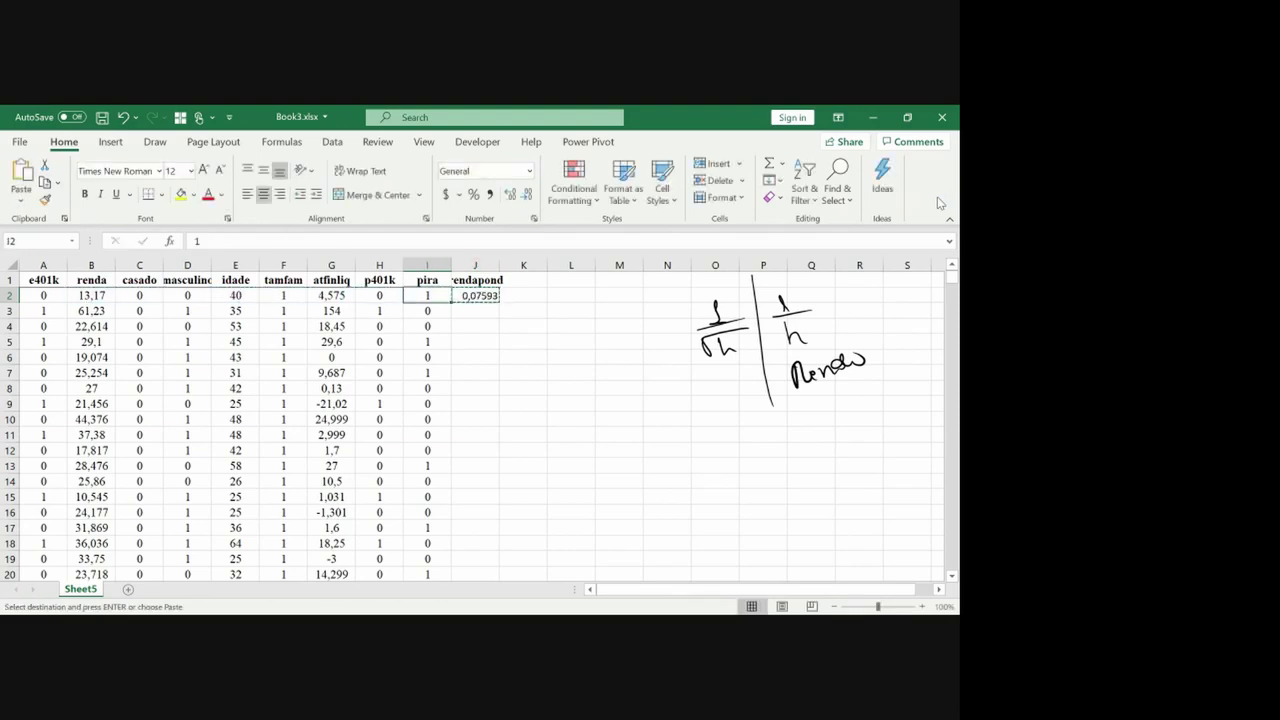
{"action": "key", "text": "Left"}
{"action": "key", "text": "ctrl+Down"}
{"action": "key", "text": "Right"}
{"action": "key", "text": "ctrl+shift+Up"}
{"action": "key", "text": "ctrl+v"}
{"action": "key", "text": "ctrl+Up"}
{"action": "key", "text": "Escape"}
{"action": "key", "text": "Right"}
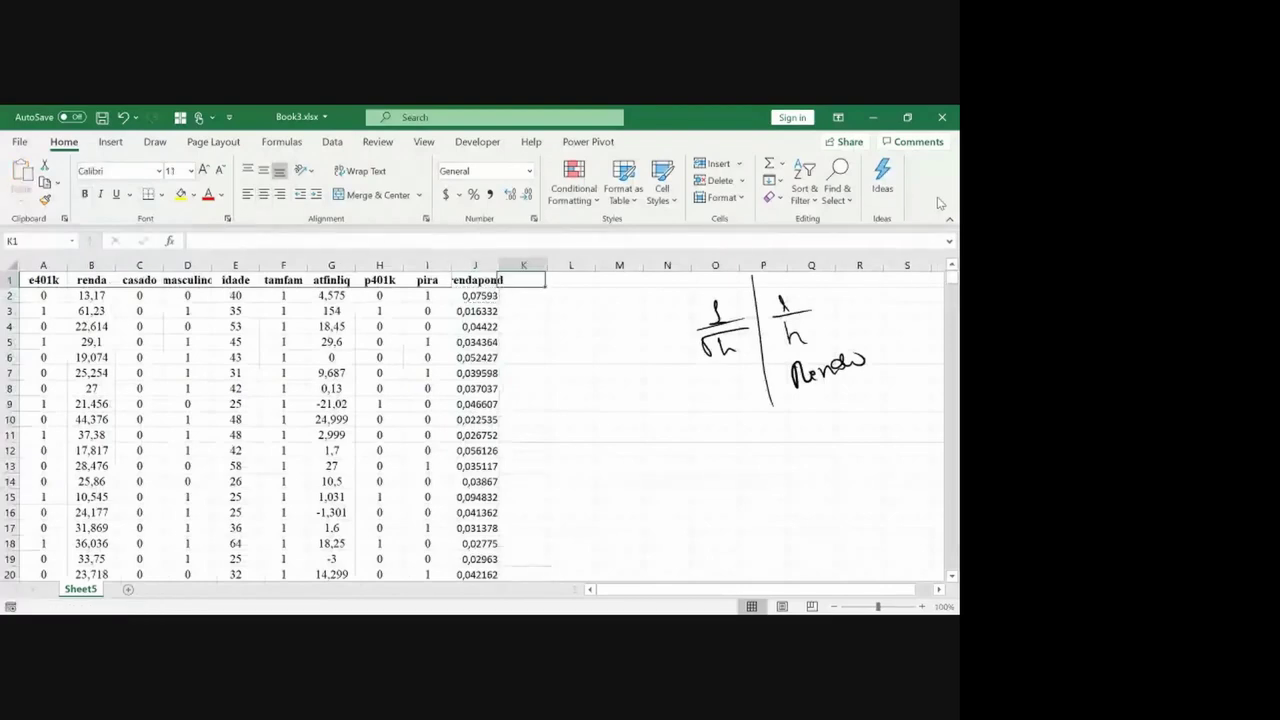
{"action": "double_click", "coordinate": [500, 265]}
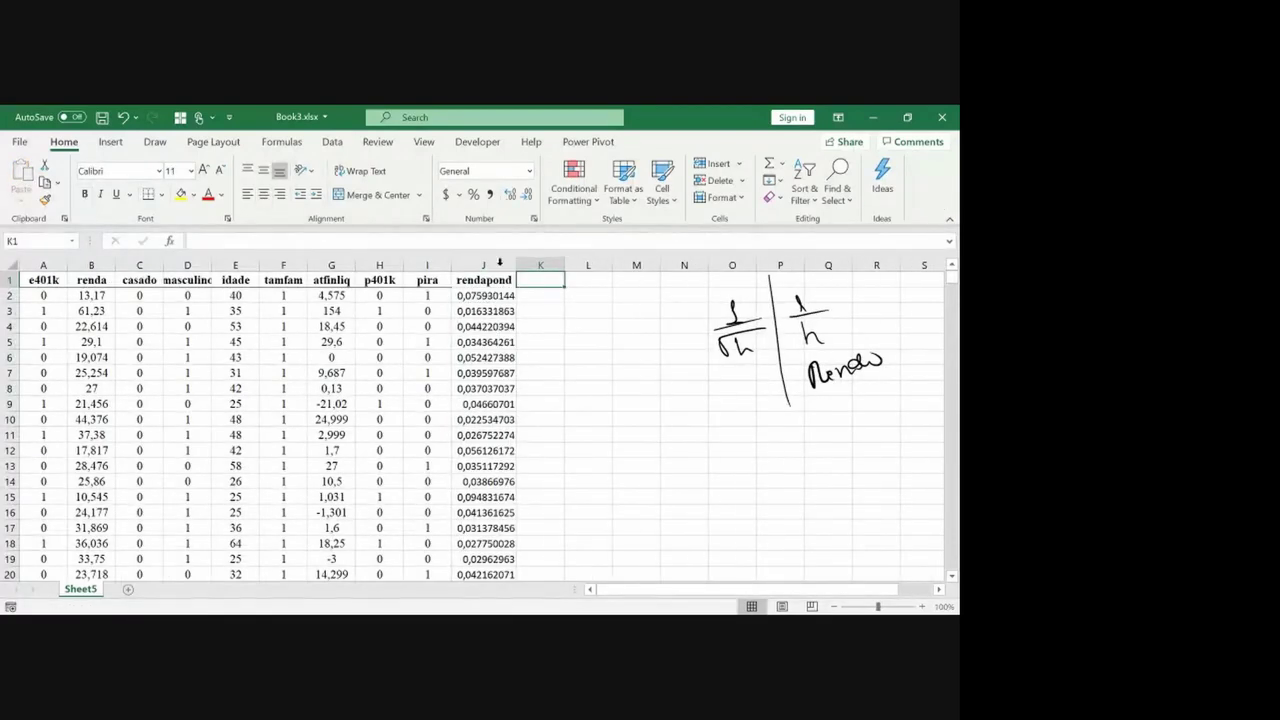
Delete the handwritten 1/√h, 1/h and Renda notes beside the data.
{"action": "left_click", "coordinate": [768, 330]}
{"action": "key", "text": "Delete"}
{"action": "left_click", "coordinate": [828, 371]}
{"action": "key", "text": "Delete"}
Copy only pira's formatting onto rendapond and save the workbook.
{"action": "key", "text": "Left"}
{"action": "key", "text": "Left"}
{"action": "key", "text": "ctrl+c"}
{"action": "key", "text": "Right"}
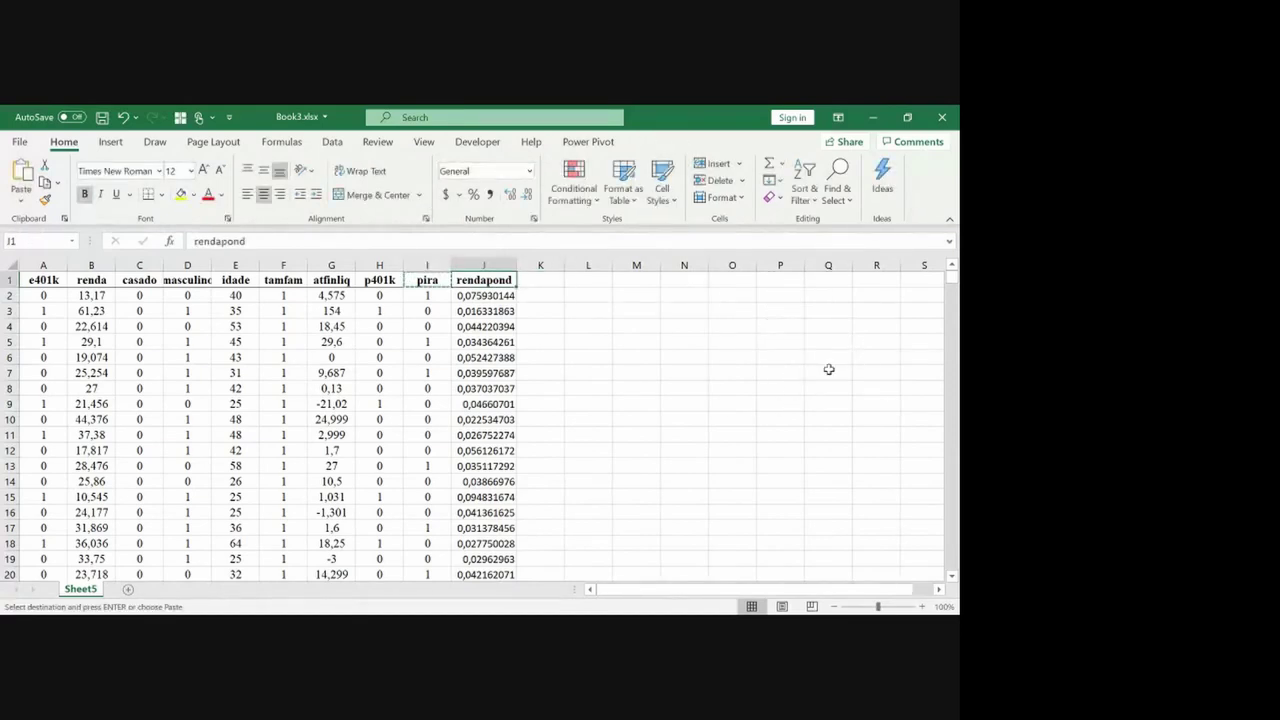
{"action": "key", "text": "ctrl+alt+v"}
{"action": "key", "text": "t"}
{"action": "key", "text": "Return"}
{"action": "key", "text": "Escape"}
{"action": "key", "text": "ctrl+s"}
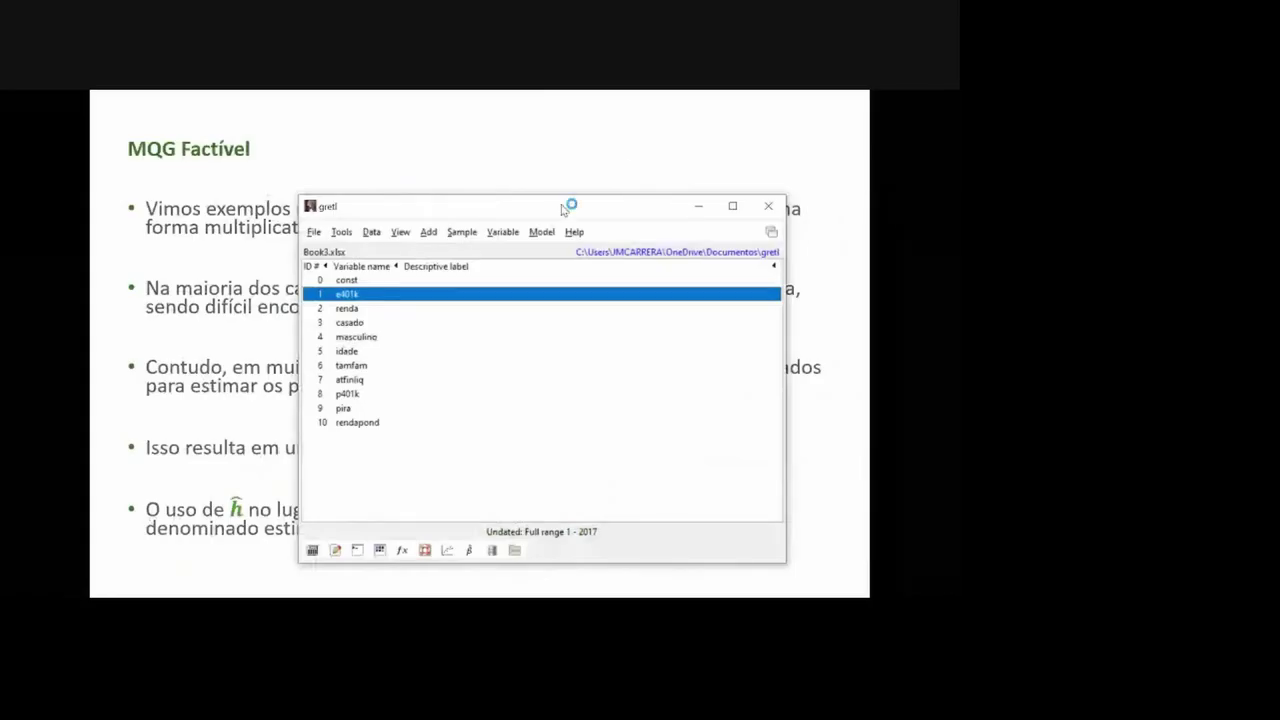
In gretl, with the Book3.xlsx data loaded, add the square of idade as a new variable.
{"action": "left_click", "coordinate": [360, 424]}
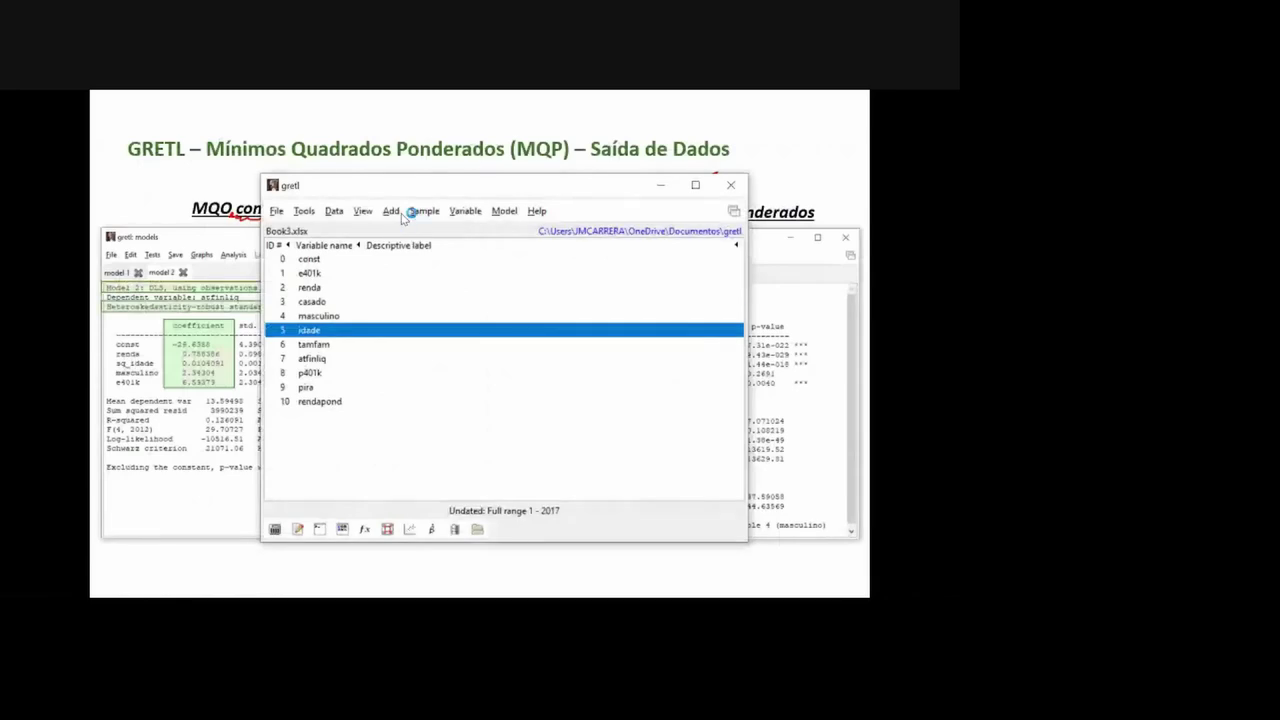
{"action": "left_click", "coordinate": [464, 212]}
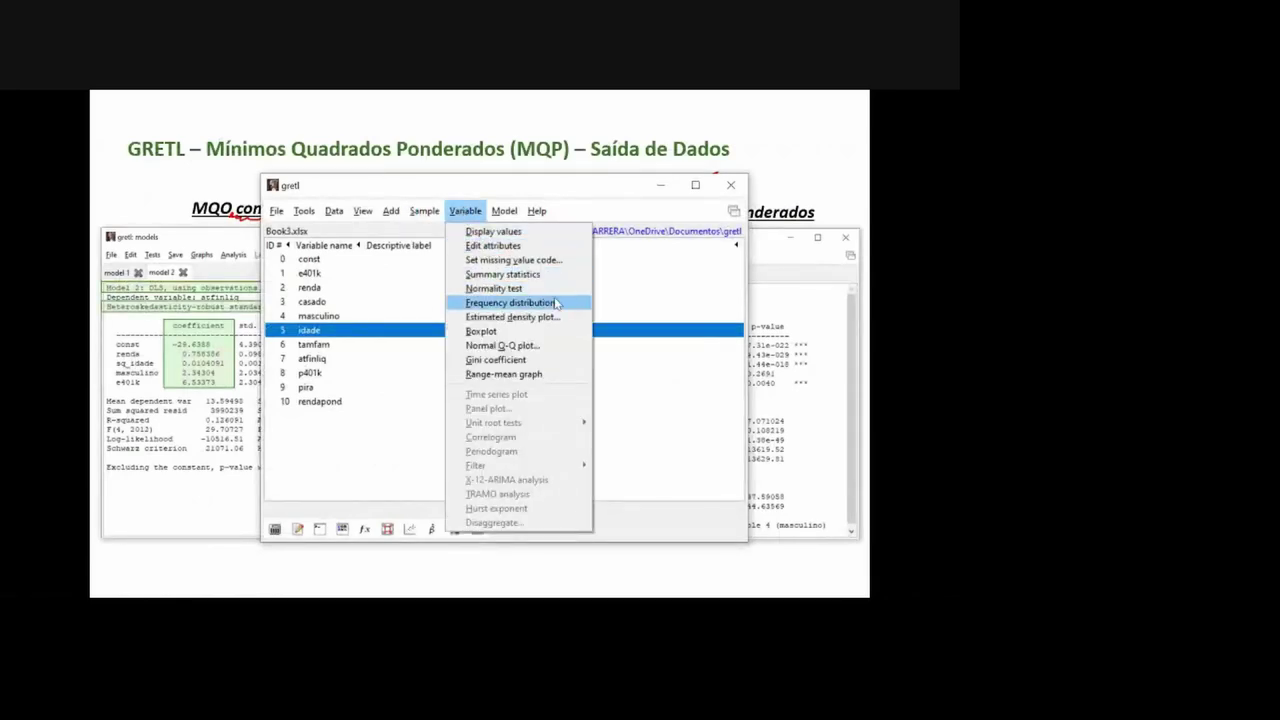
{"action": "left_click", "coordinate": [392, 212]}
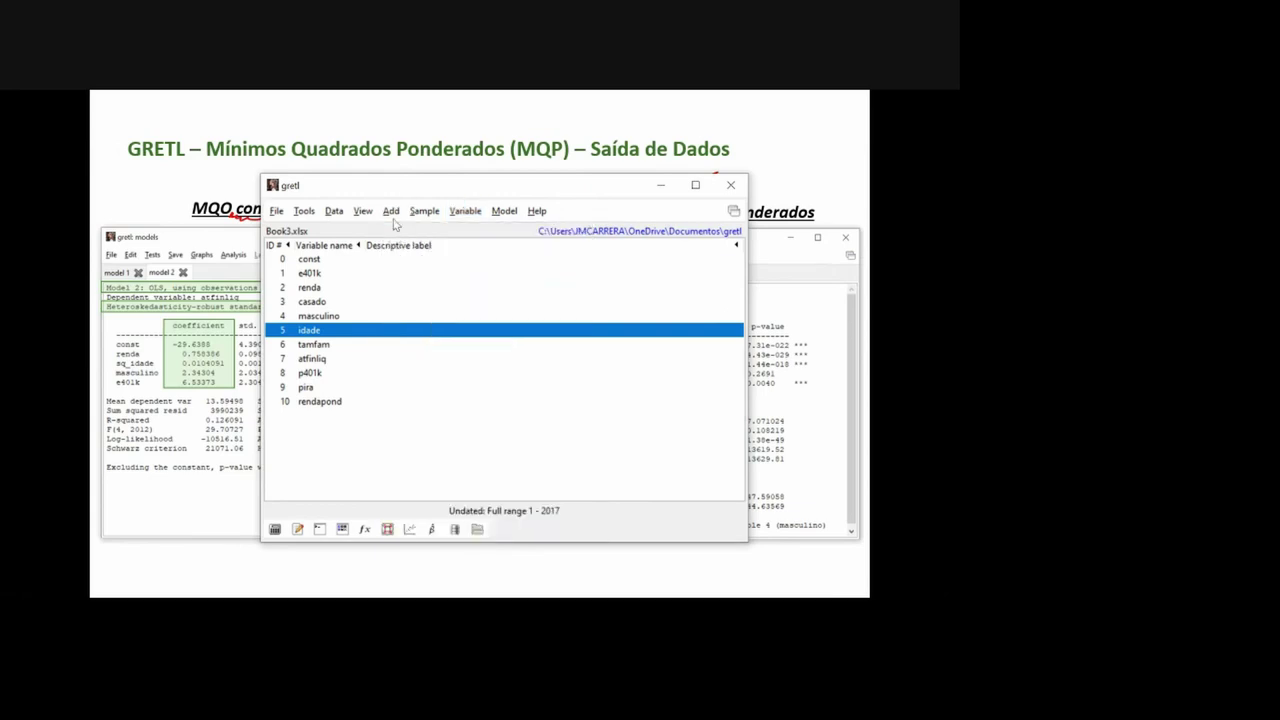
{"action": "left_click", "coordinate": [393, 213]}
{"action": "left_click", "coordinate": [401, 249]}
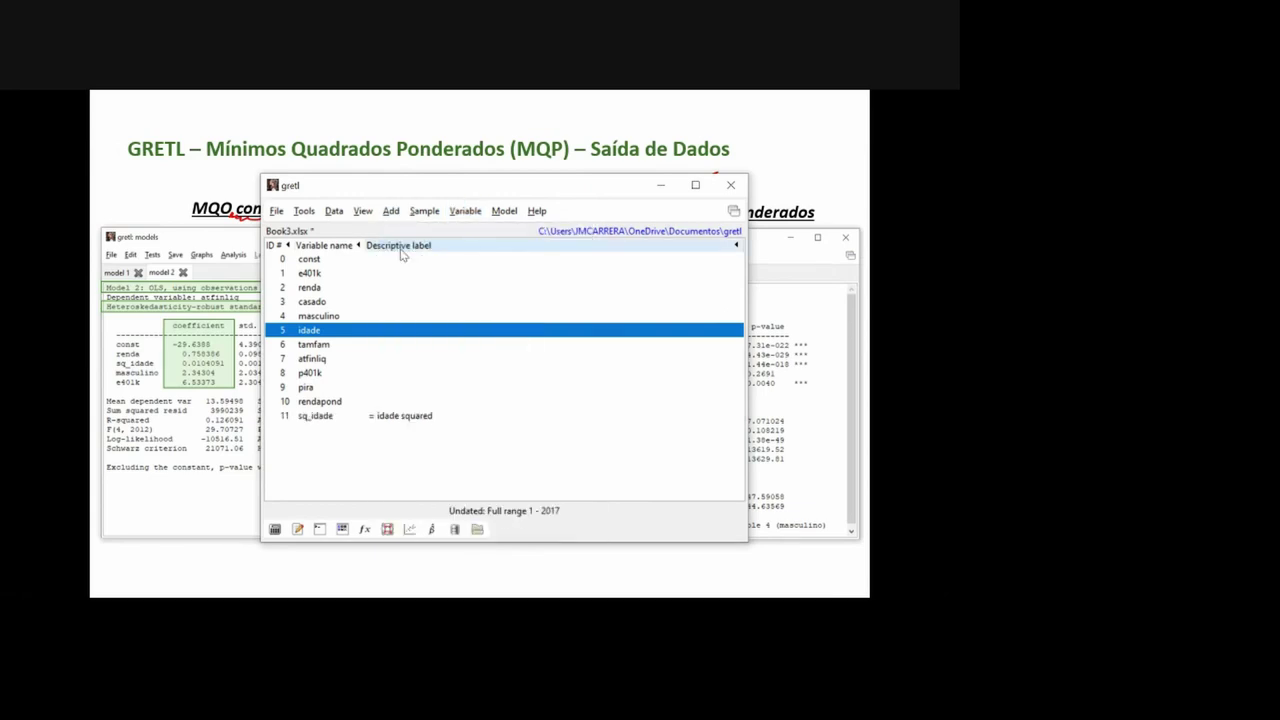
Start a Weighted Least Squares model with atfinliq as the dependent variable and rendapond as the weight variable.
{"action": "left_click", "coordinate": [504, 212]}
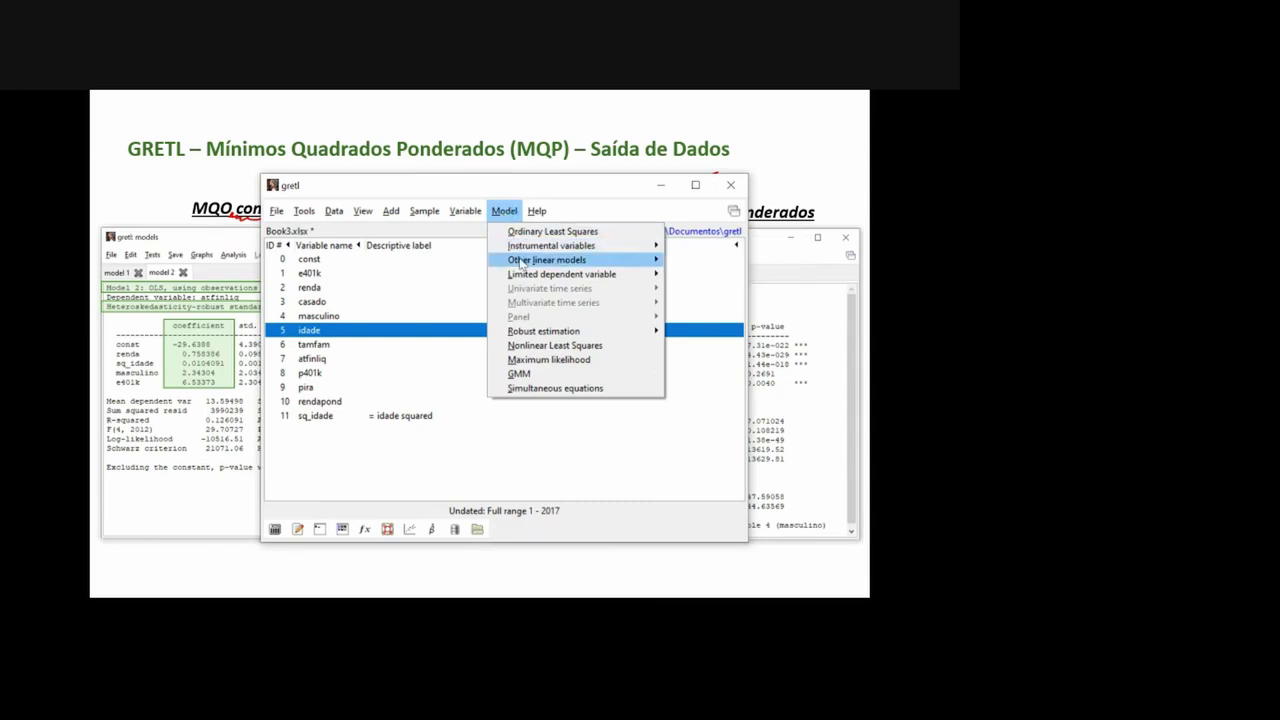
{"action": "mouse_move", "coordinate": [520, 263]}
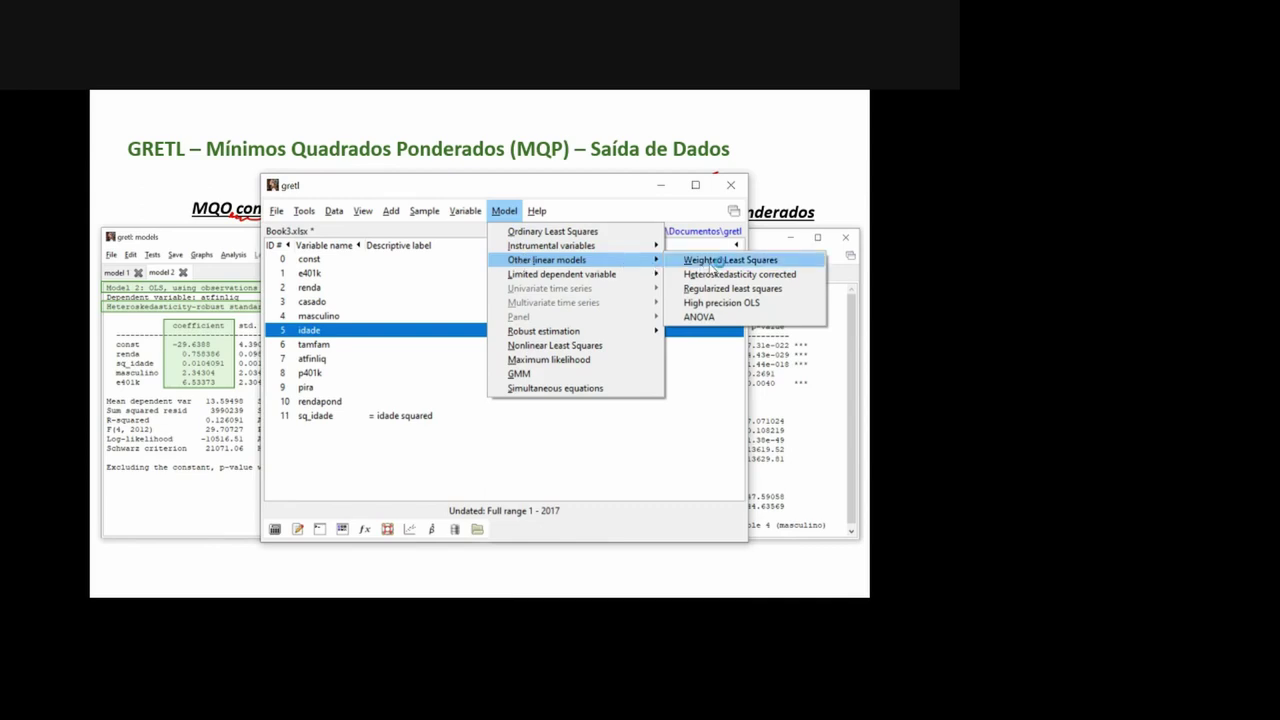
{"action": "left_click", "coordinate": [710, 262]}
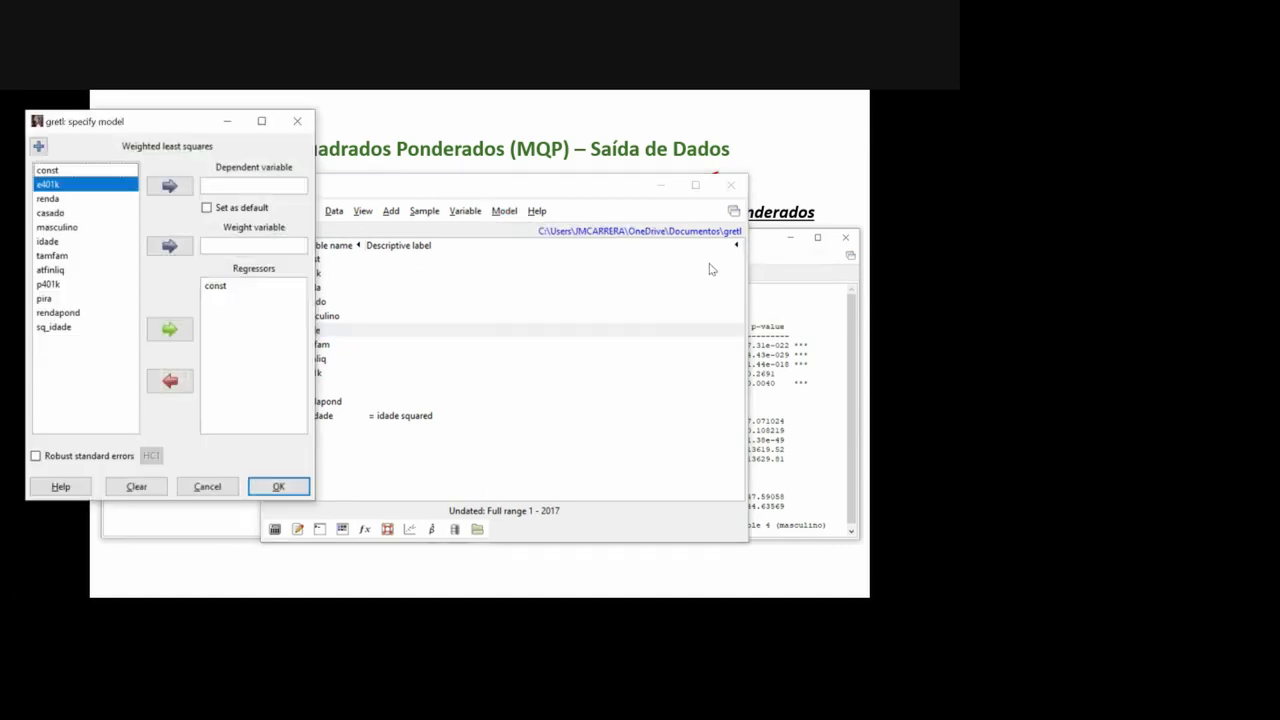
{"action": "left_click_drag", "start_coordinate": [187, 121], "coordinate": [413, 150]}
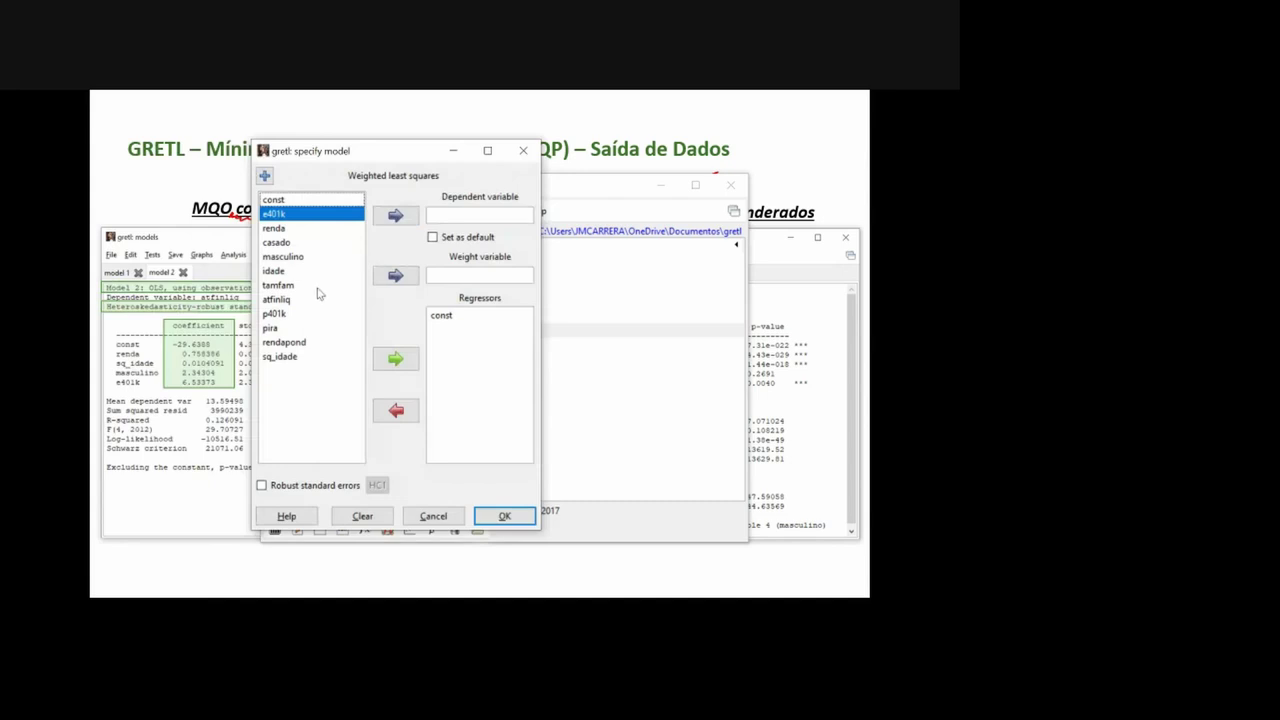
{"action": "left_click", "coordinate": [290, 300]}
{"action": "left_click", "coordinate": [404, 220]}
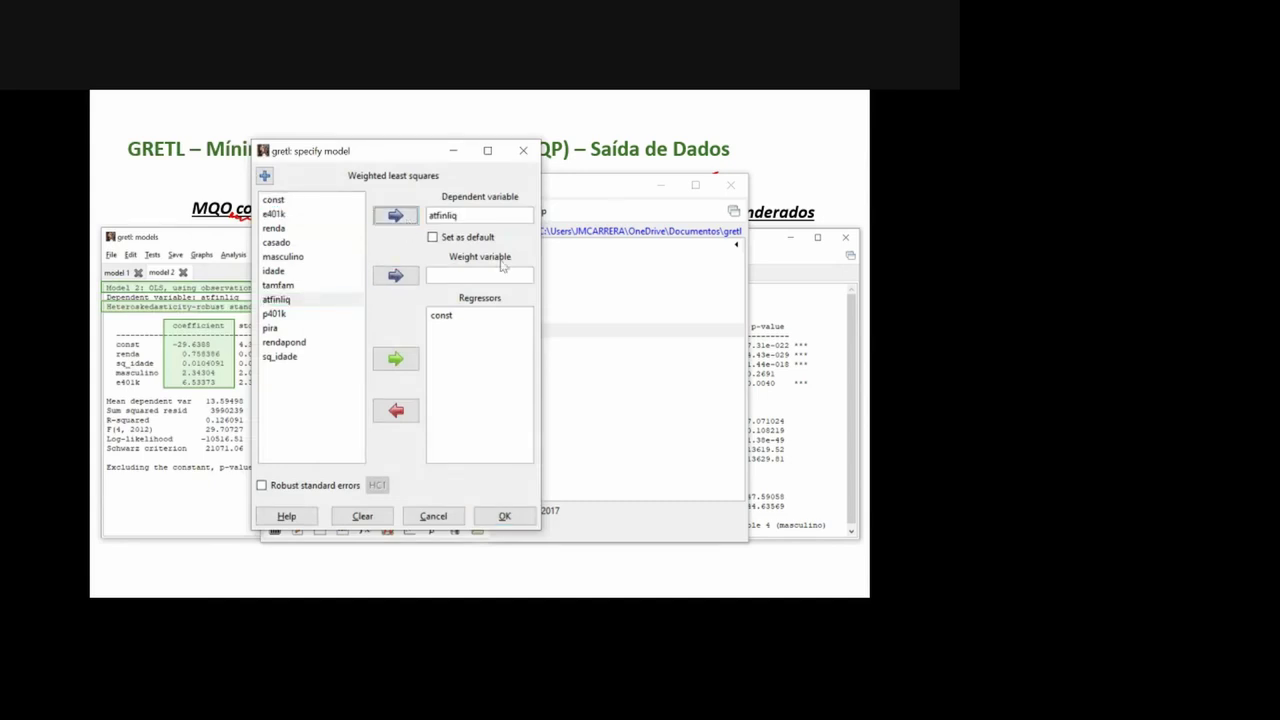
{"action": "left_click", "coordinate": [293, 345]}
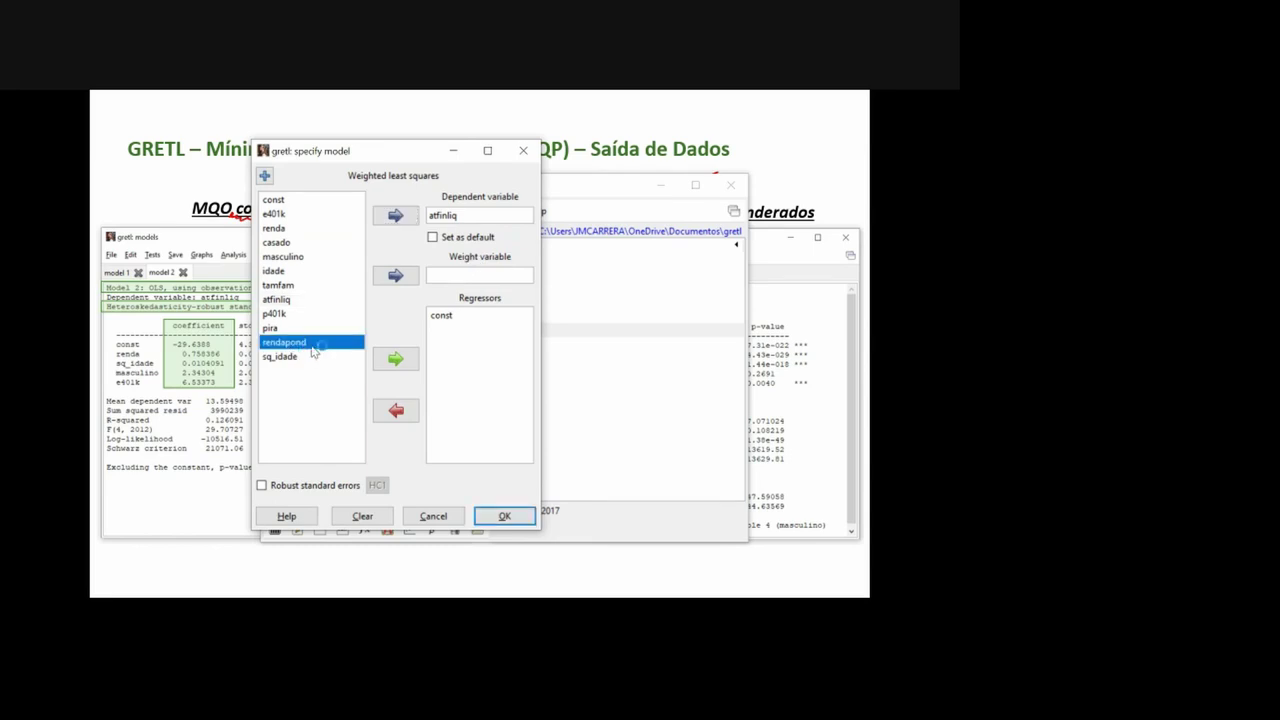
{"action": "left_click", "coordinate": [394, 279]}
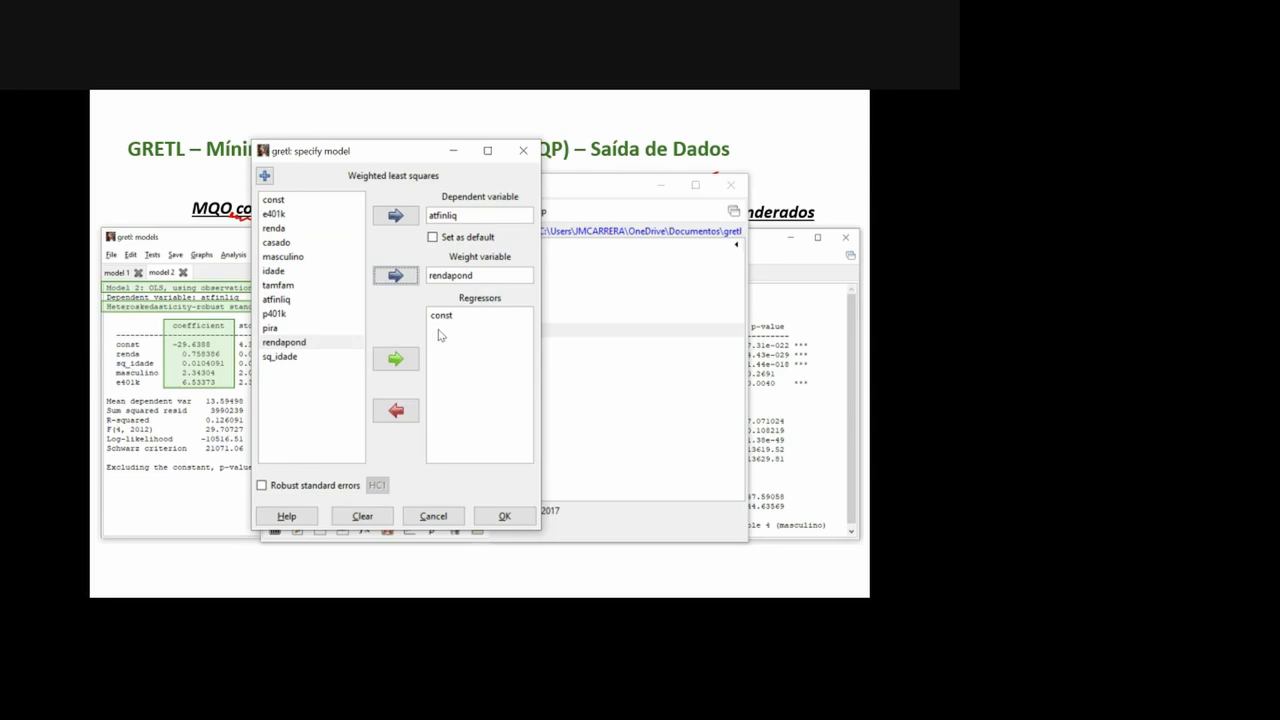
Add renda, sq_idade, masculino and e401k as regressors and estimate the weighted least squares model.
{"action": "left_click", "coordinate": [290, 229]}
{"action": "left_click", "coordinate": [396, 358]}
{"action": "left_click", "coordinate": [283, 368]}
{"action": "left_click", "coordinate": [285, 357]}
{"action": "left_click", "coordinate": [414, 362]}
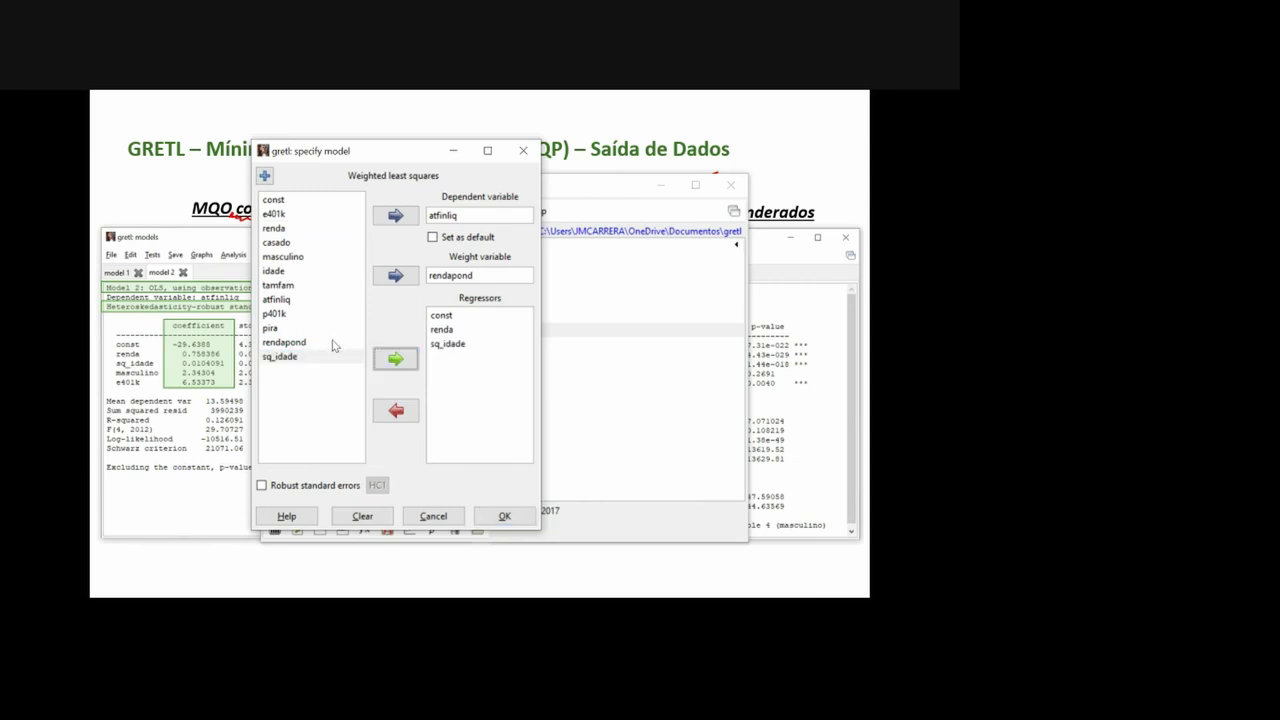
{"action": "left_click", "coordinate": [287, 257]}
{"action": "left_click", "coordinate": [396, 358]}
{"action": "left_click", "coordinate": [276, 214]}
{"action": "left_click", "coordinate": [396, 358]}
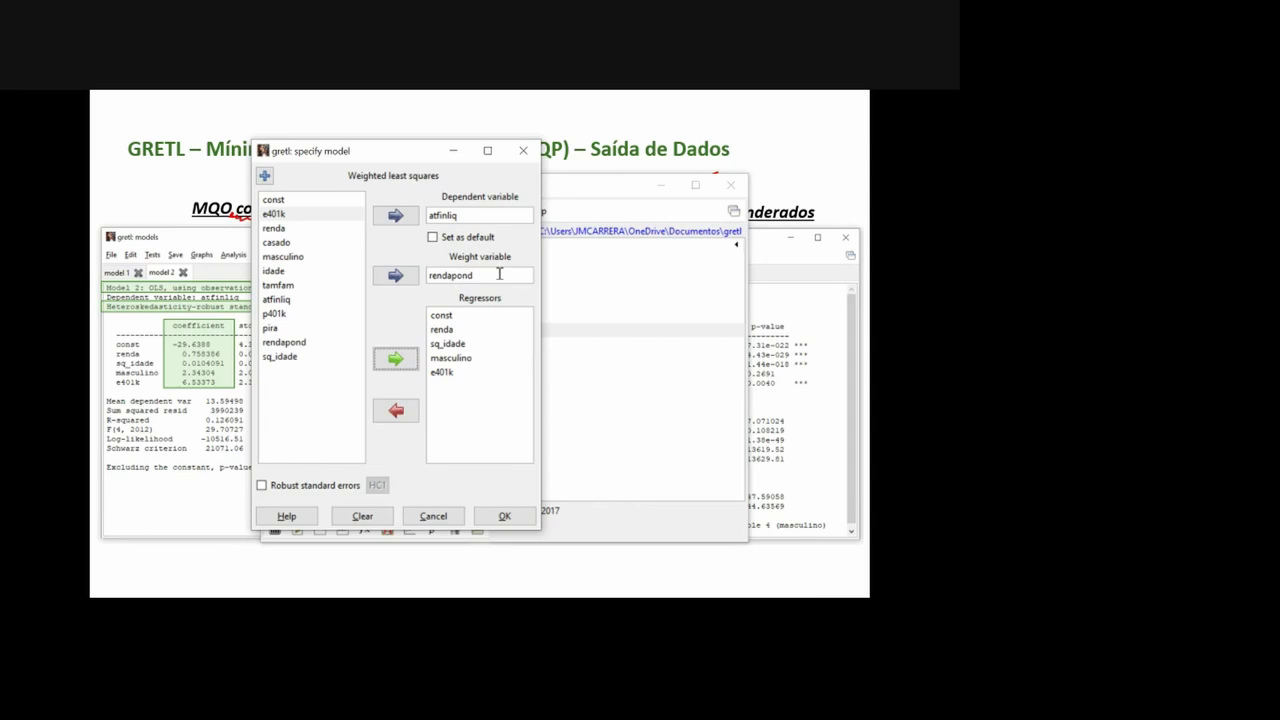
{"action": "left_click", "coordinate": [500, 516]}
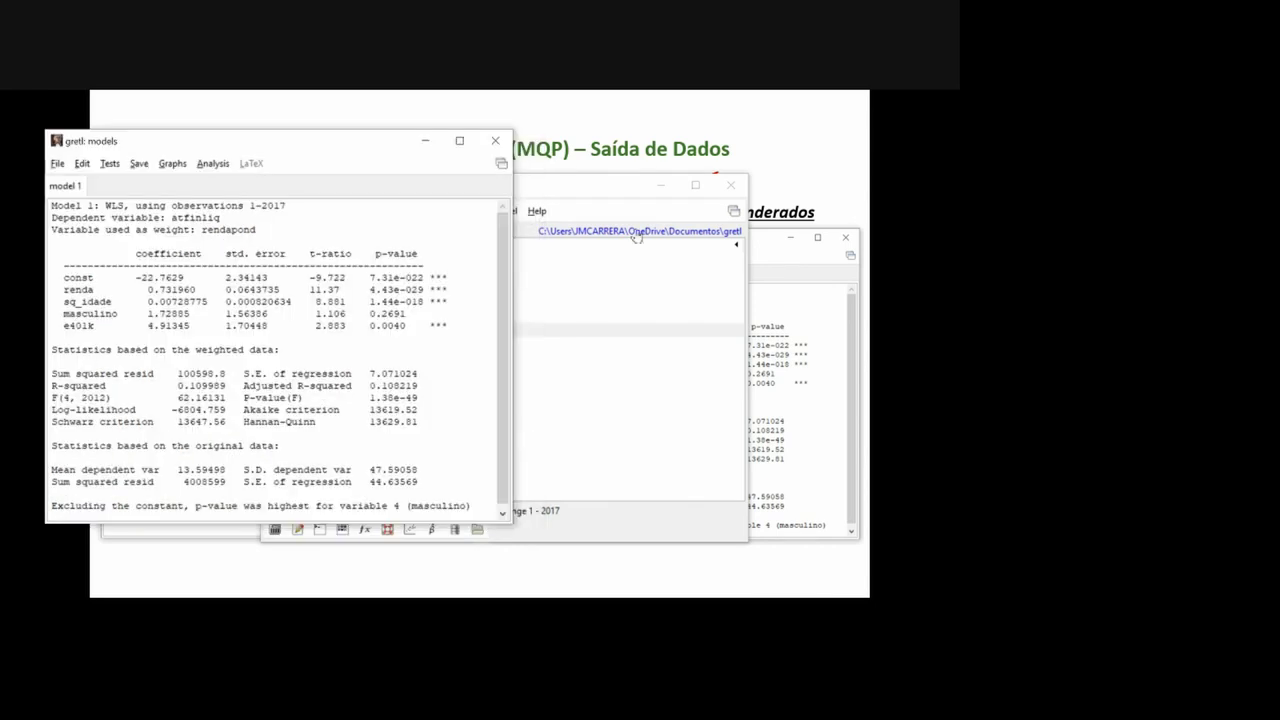
Place the WLS results window beside the slide's MQP output and highlight the masculino row for comparison.
{"action": "mouse_move", "coordinate": [605, 190]}
{"action": "left_mouse_down"}
{"action": "mouse_move", "coordinate": [571, 185]}
{"action": "mouse_move", "coordinate": [485, 219]}
{"action": "mouse_move", "coordinate": [292, 221]}
{"action": "left_mouse_up"}
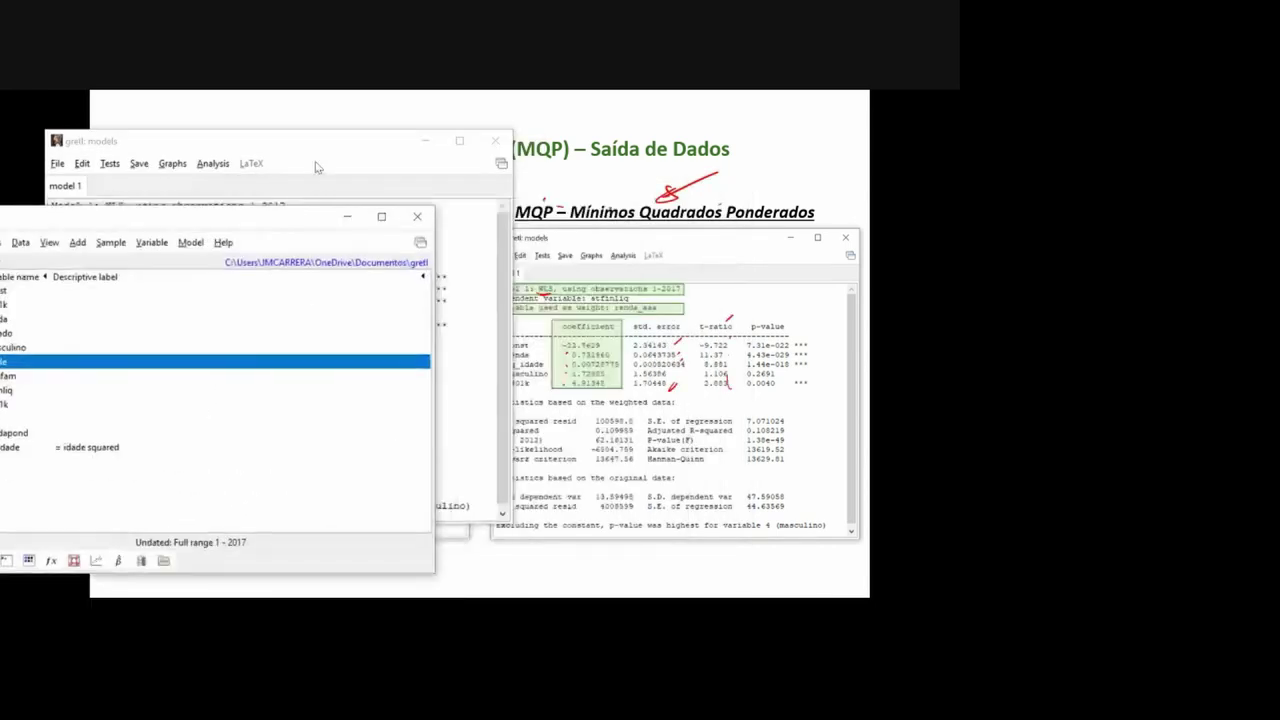
{"action": "left_click", "coordinate": [314, 152]}
{"action": "left_click_drag", "start_coordinate": [314, 151], "coordinate": [311, 197]}
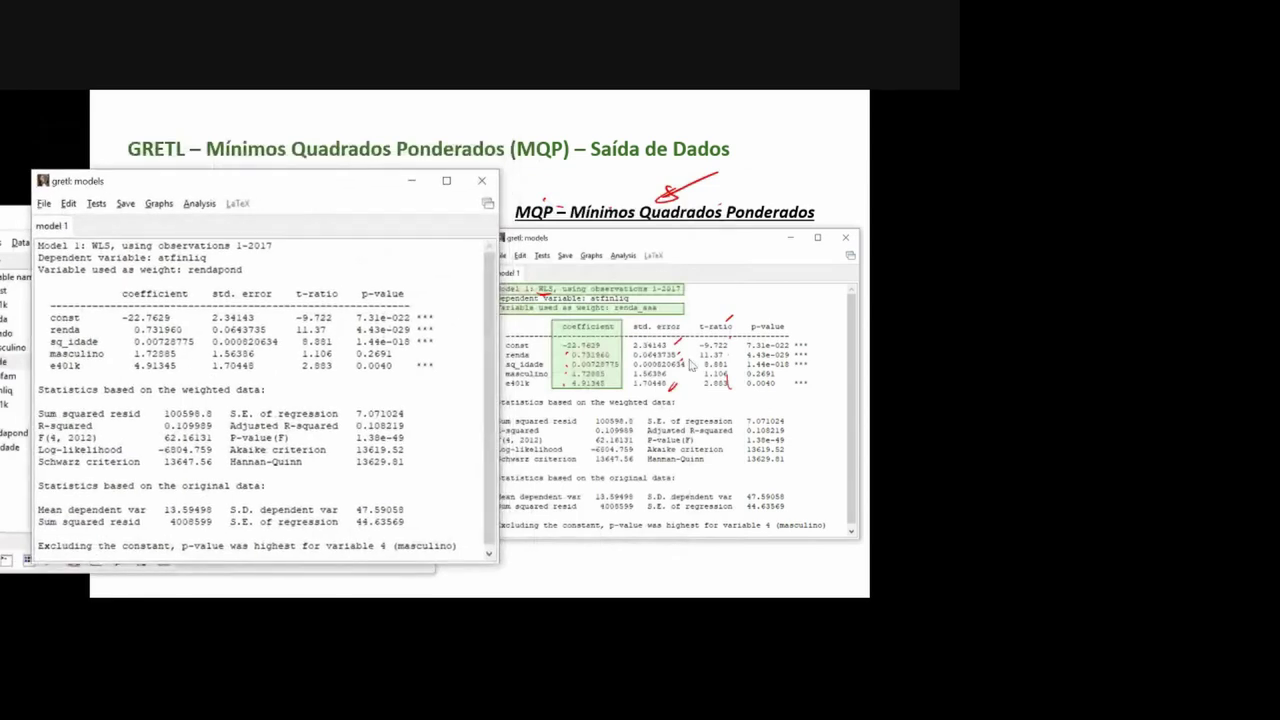
{"action": "left_click_drag", "start_coordinate": [365, 185], "coordinate": [358, 187]}
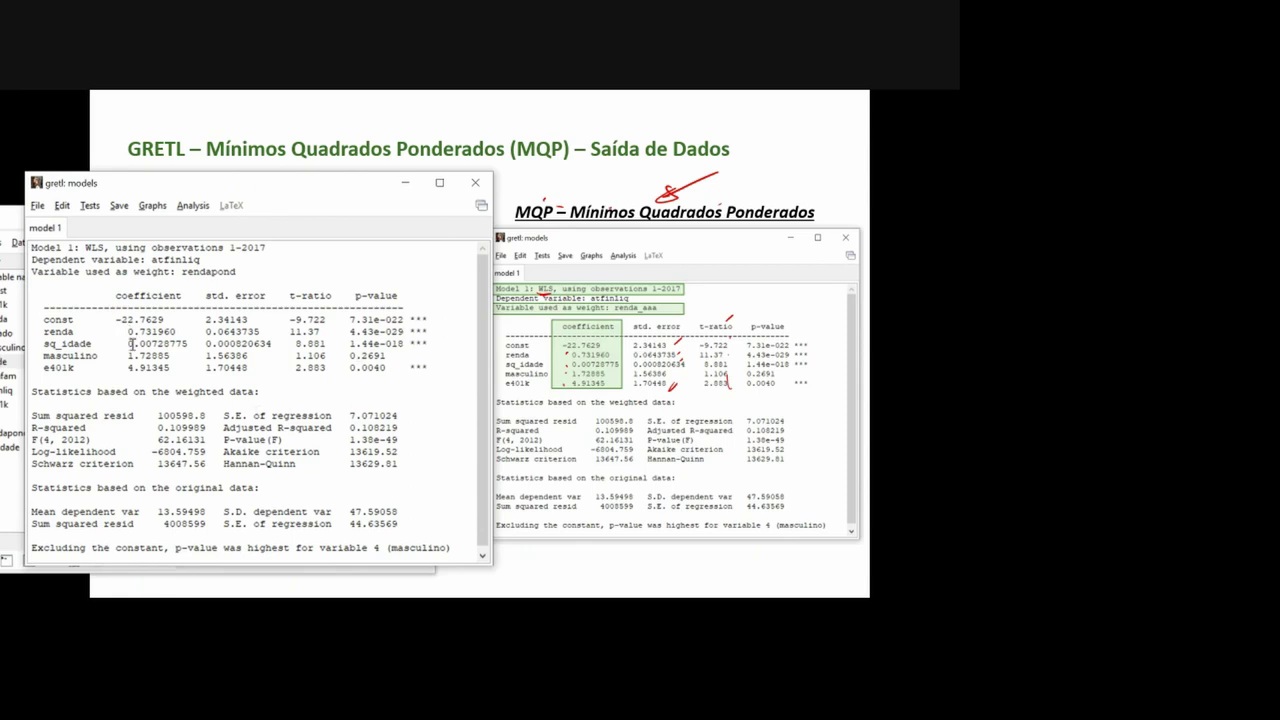
{"action": "left_click_drag", "start_coordinate": [40, 356], "coordinate": [432, 356]}
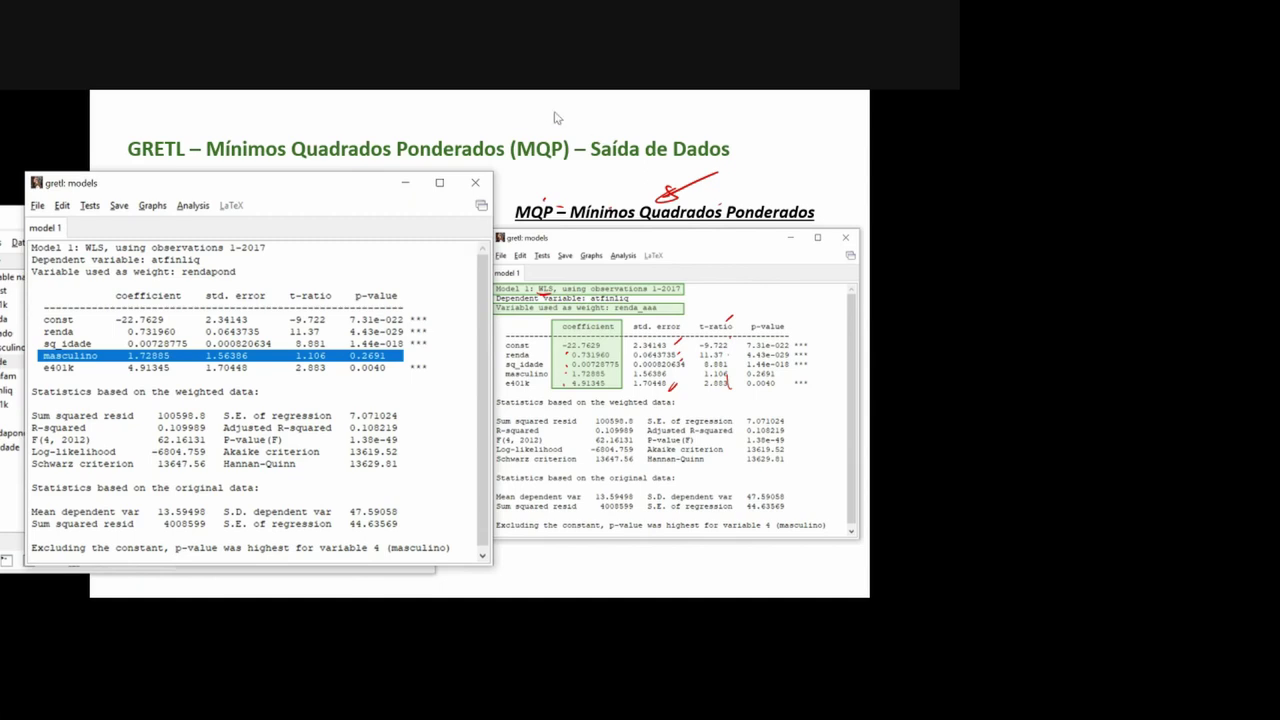
Return to the MQP variable selection slide, circle the note on the weighting variable and handwrite 1/h ou 1/U beneath it.
{"action": "left_click", "coordinate": [614, 177]}
{"action": "key", "text": "Page_Up"}
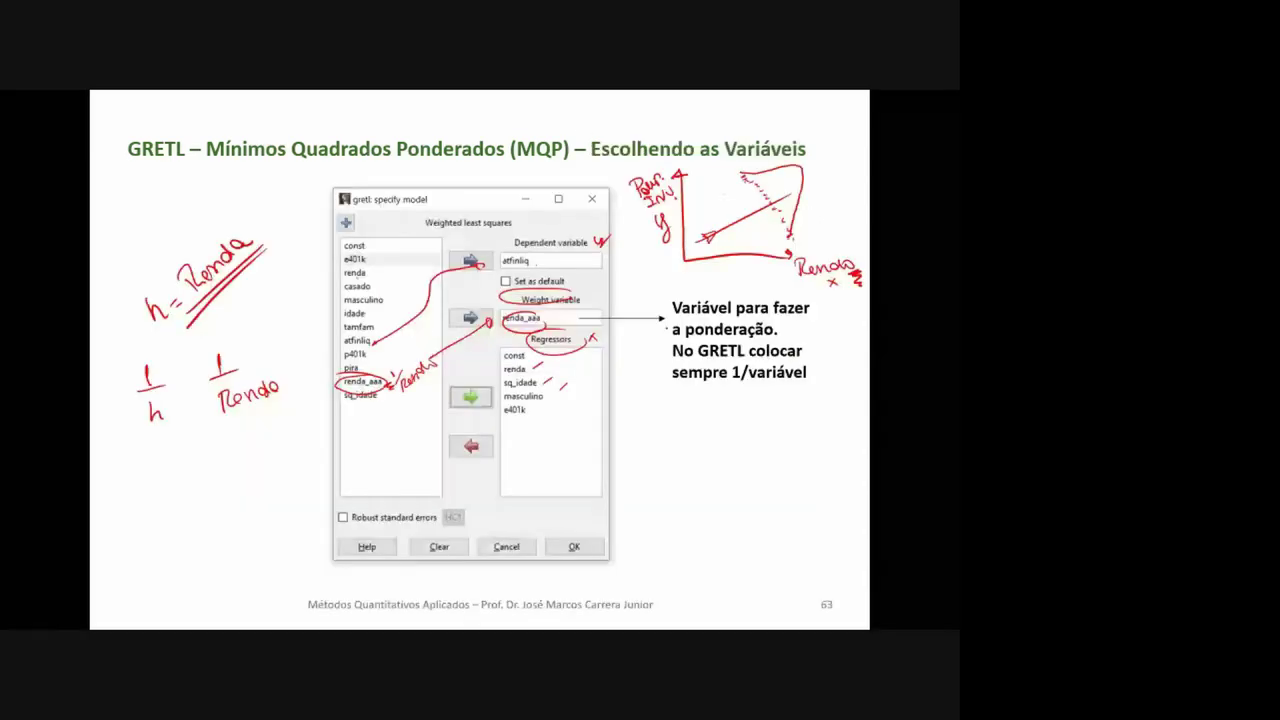
{"action": "mouse_move", "coordinate": [764, 288]}
{"action": "left_mouse_down"}
{"action": "mouse_move", "coordinate": [700, 398]}
{"action": "mouse_move", "coordinate": [770, 290]}
{"action": "left_mouse_up"}
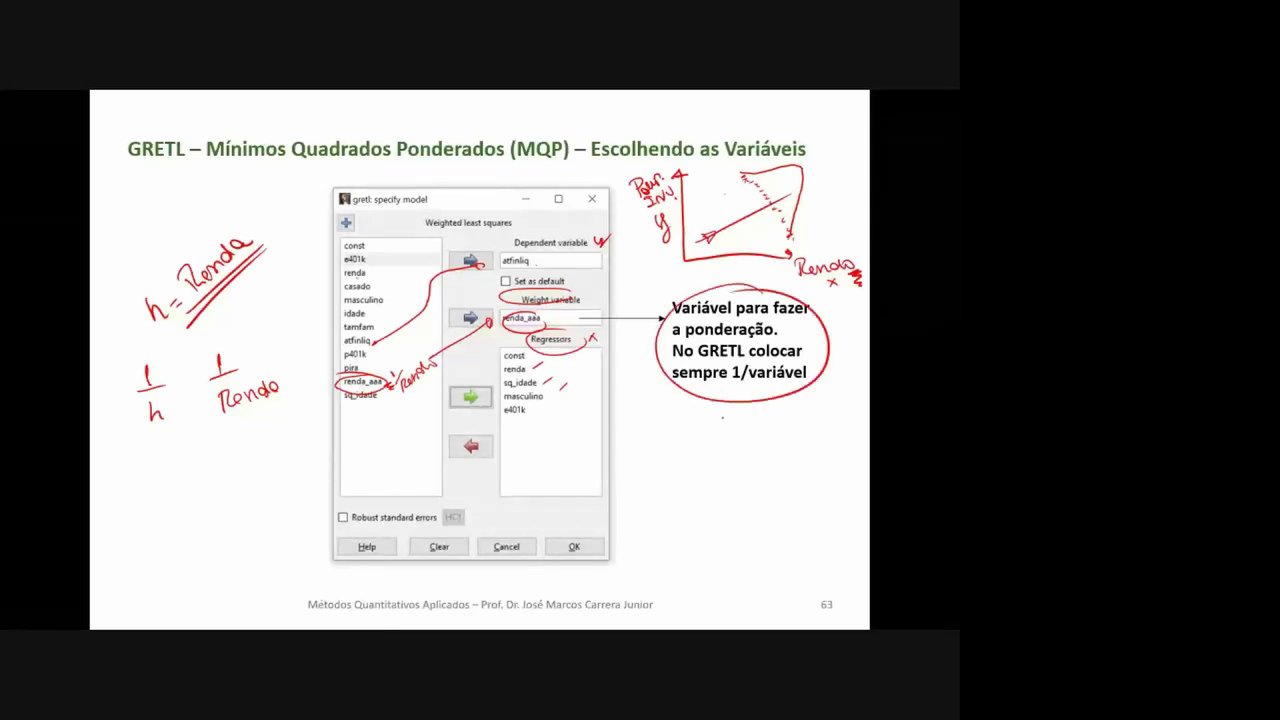
{"action": "left_click_drag", "start_coordinate": [656, 343], "coordinate": [656, 353]}
{"action": "left_click_drag", "start_coordinate": [706, 418], "coordinate": [705, 431]}
{"action": "left_click_drag", "start_coordinate": [696, 436], "coordinate": [724, 433]}
{"action": "left_click_drag", "start_coordinate": [698, 453], "coordinate": [712, 465]}
{"action": "mouse_move", "coordinate": [713, 458]}
{"action": "left_mouse_down"}
{"action": "mouse_move", "coordinate": [729, 462]}
{"action": "mouse_move", "coordinate": [698, 458]}
{"action": "mouse_move", "coordinate": [716, 465]}
{"action": "mouse_move", "coordinate": [752, 428]}
{"action": "mouse_move", "coordinate": [781, 426]}
{"action": "left_mouse_up"}
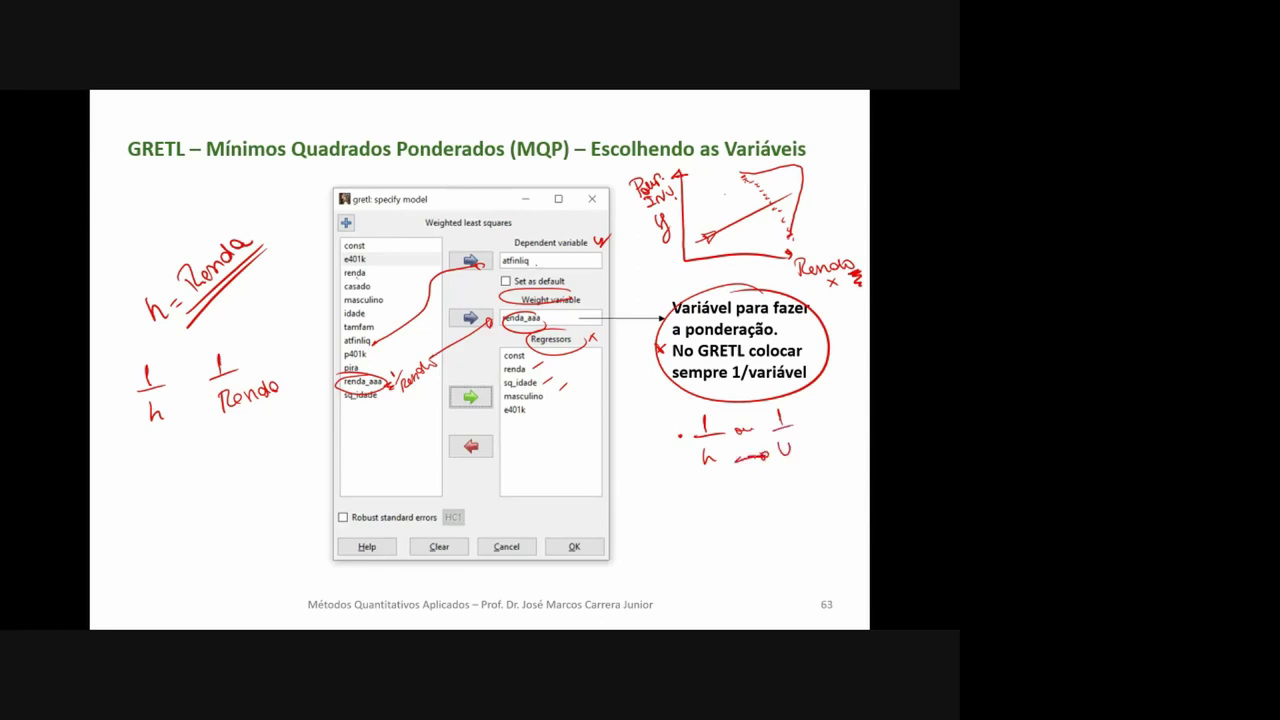
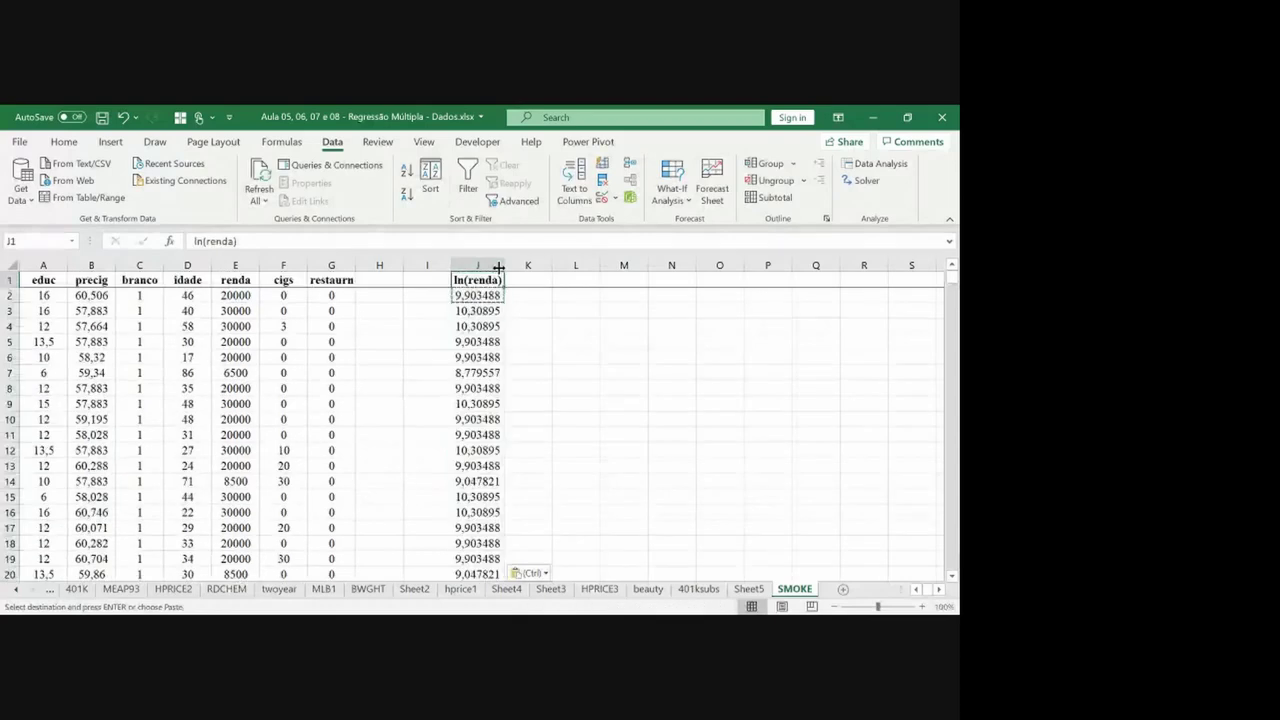
On the SMOKE sheet, copy the whole precig column into column K, next to ln(renda).
{"action": "key", "text": "Escape"}
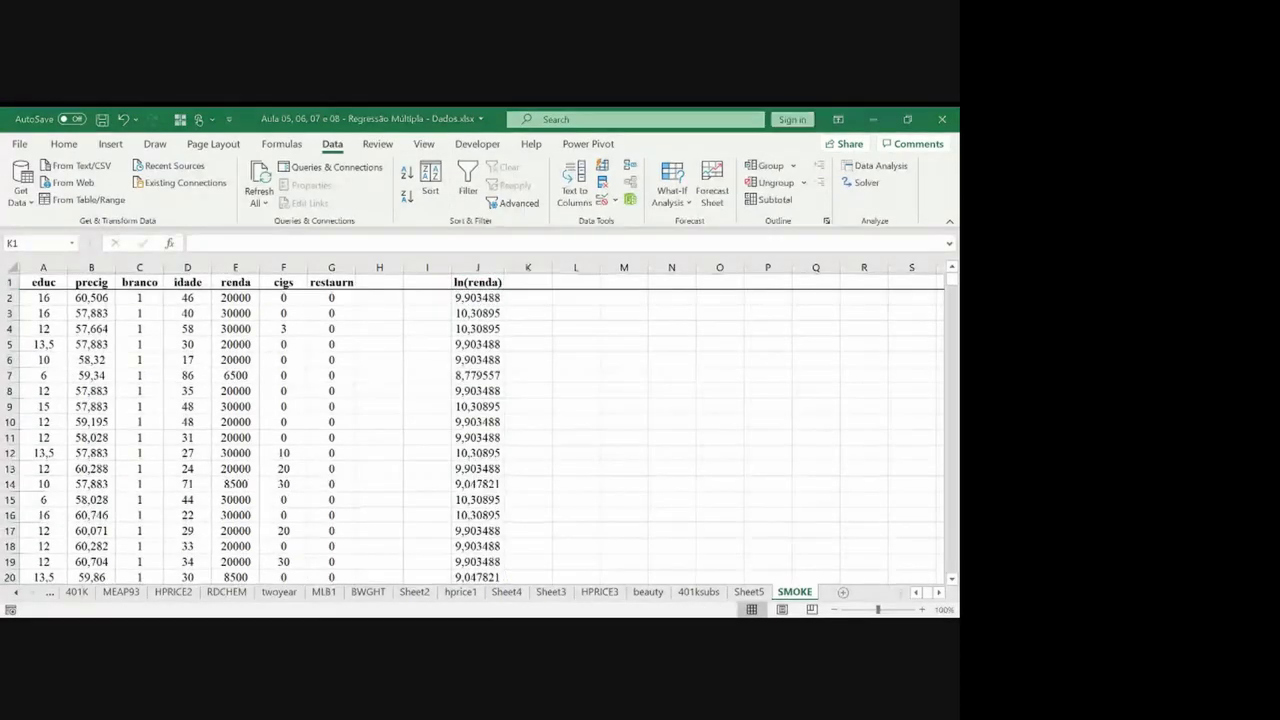
{"action": "key", "text": "Left"}
{"action": "key", "text": "Left"}
{"action": "key", "text": "Left"}
{"action": "key", "text": "Left"}
{"action": "key", "text": "Left"}
{"action": "key", "text": "Left"}
{"action": "key", "text": "Left"}
{"action": "key", "text": "Left"}
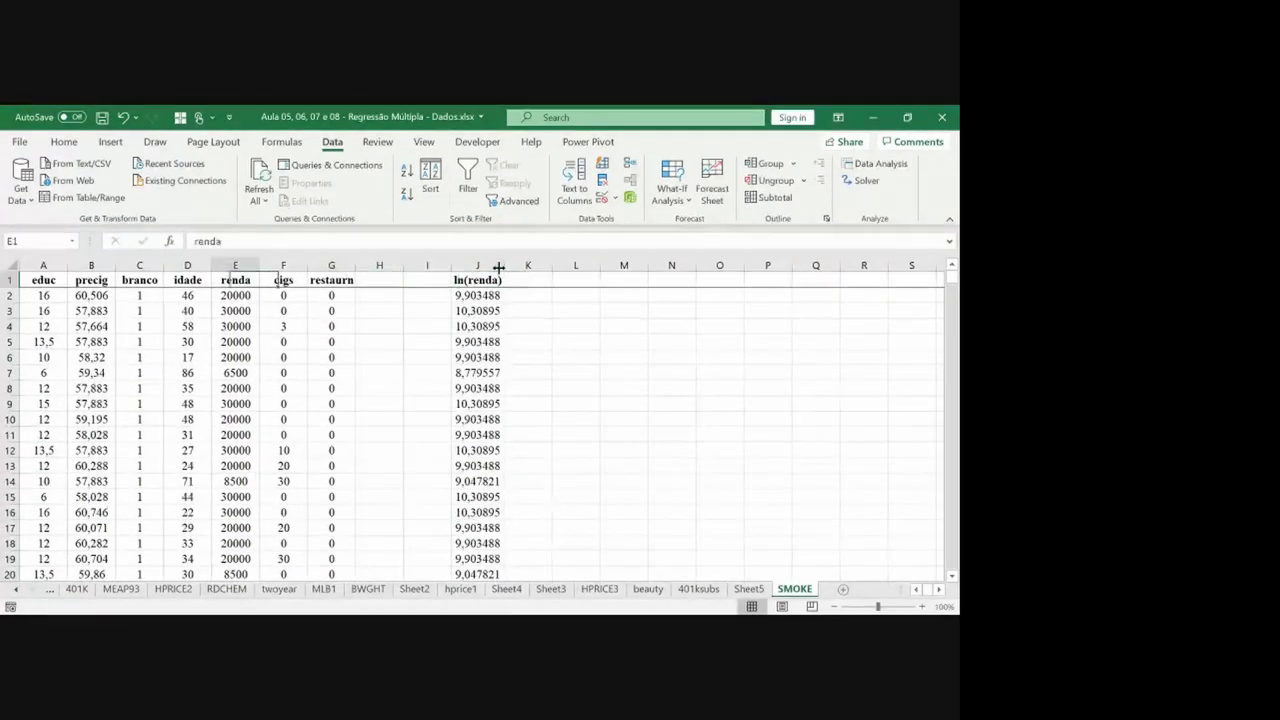
{"action": "key", "text": "Left"}
{"action": "key", "text": "ctrl+shift+Down"}
{"action": "key", "text": "ctrl+c"}
{"action": "key", "text": "Right"}
{"action": "key", "text": "Right"}
{"action": "key", "text": "Right"}
{"action": "key", "text": "Right"}
{"action": "key", "text": "Right"}
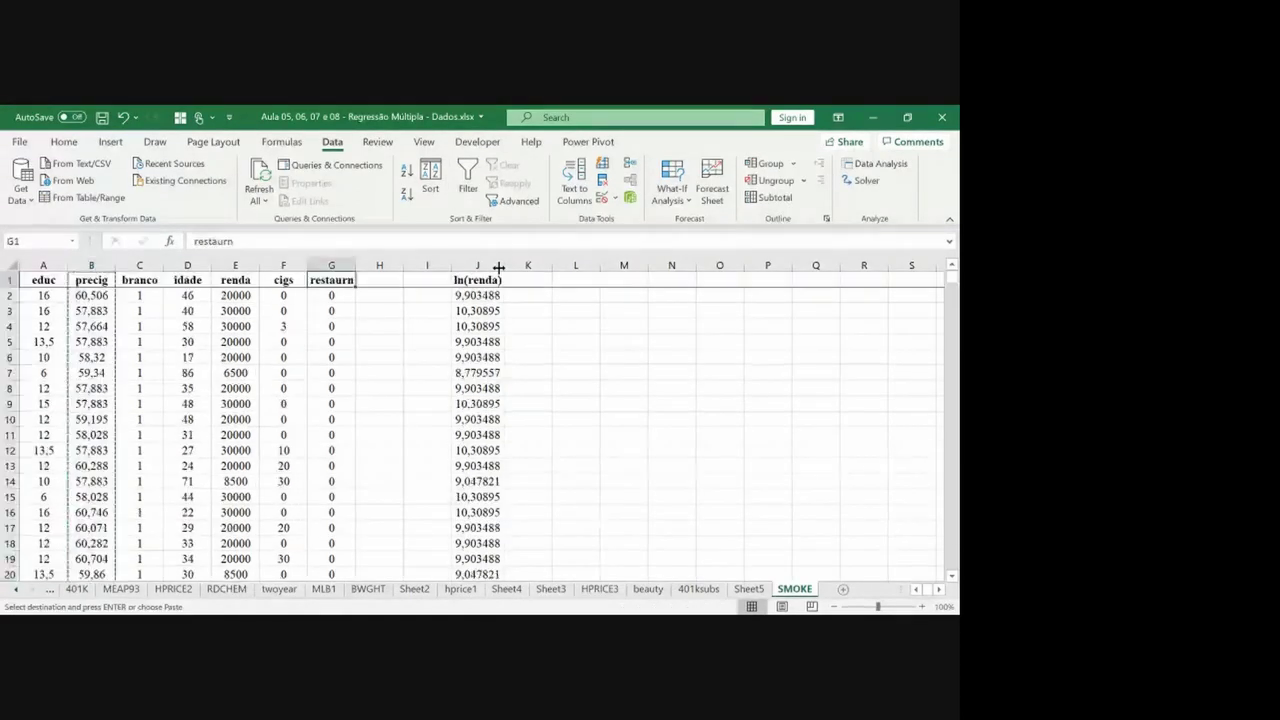
{"action": "key", "text": "Right"}
{"action": "key", "text": "Right"}
{"action": "key", "text": "Right"}
{"action": "key", "text": "Right"}
{"action": "key", "text": "ctrl+v"}
Rename the copied column's header in K1 to ln(precig) and fit the column's width to it.
{"action": "key", "text": "F2"}
{"action": "key", "text": "Home"}
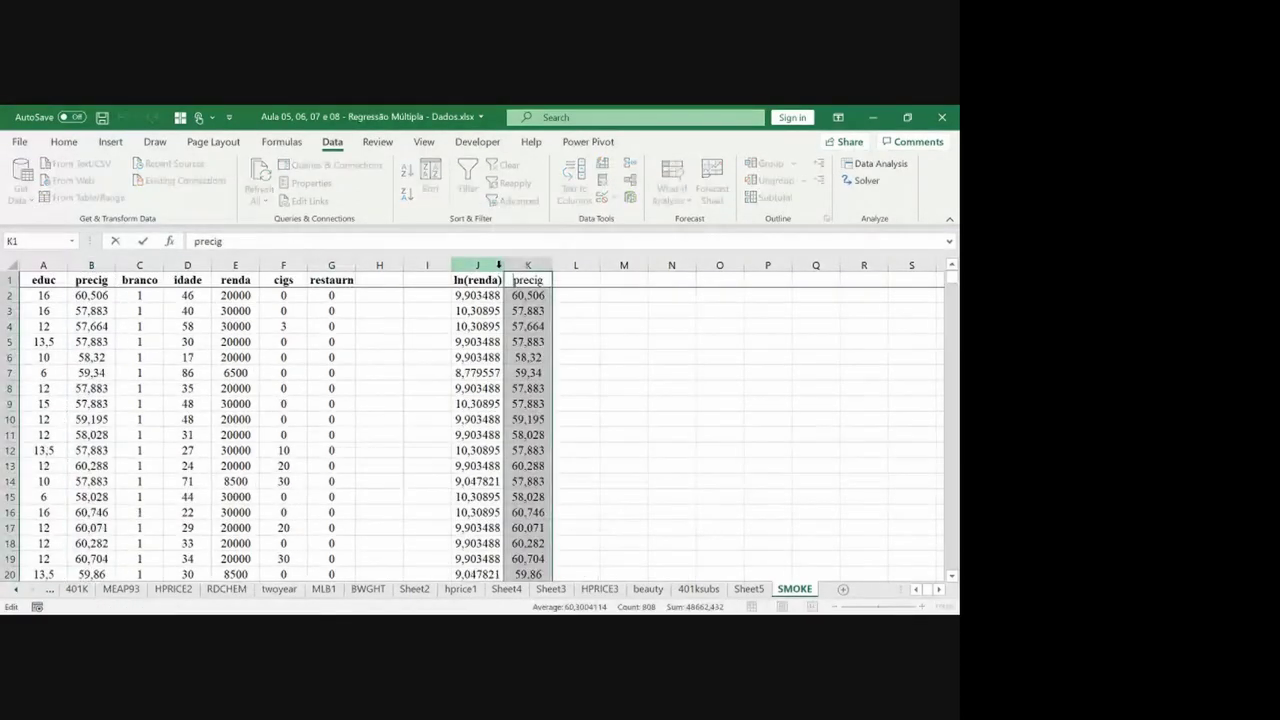
{"action": "type", "text": "ln("}
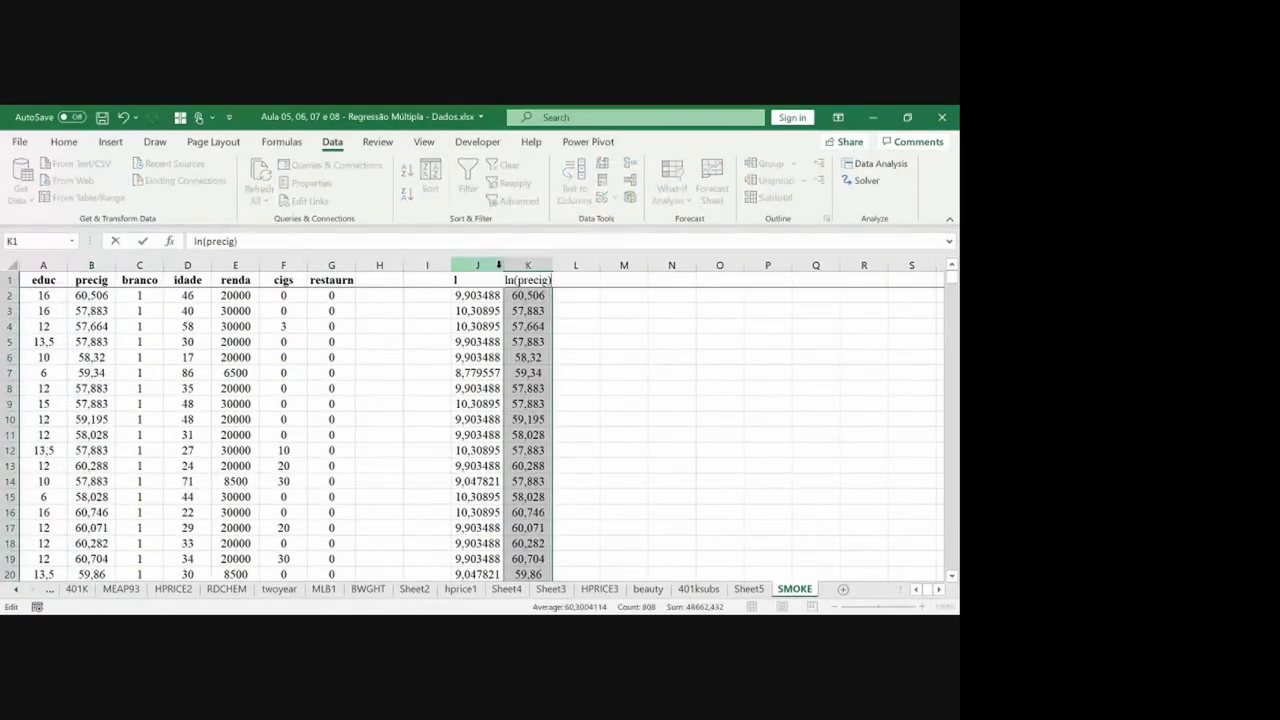
{"action": "key", "text": "End"}
{"action": "type", "text": ")"}
{"action": "key", "text": "Return"}
{"action": "key", "text": "Down"}
{"action": "key", "text": "Up"}
{"action": "double_click", "coordinate": [558, 266]}
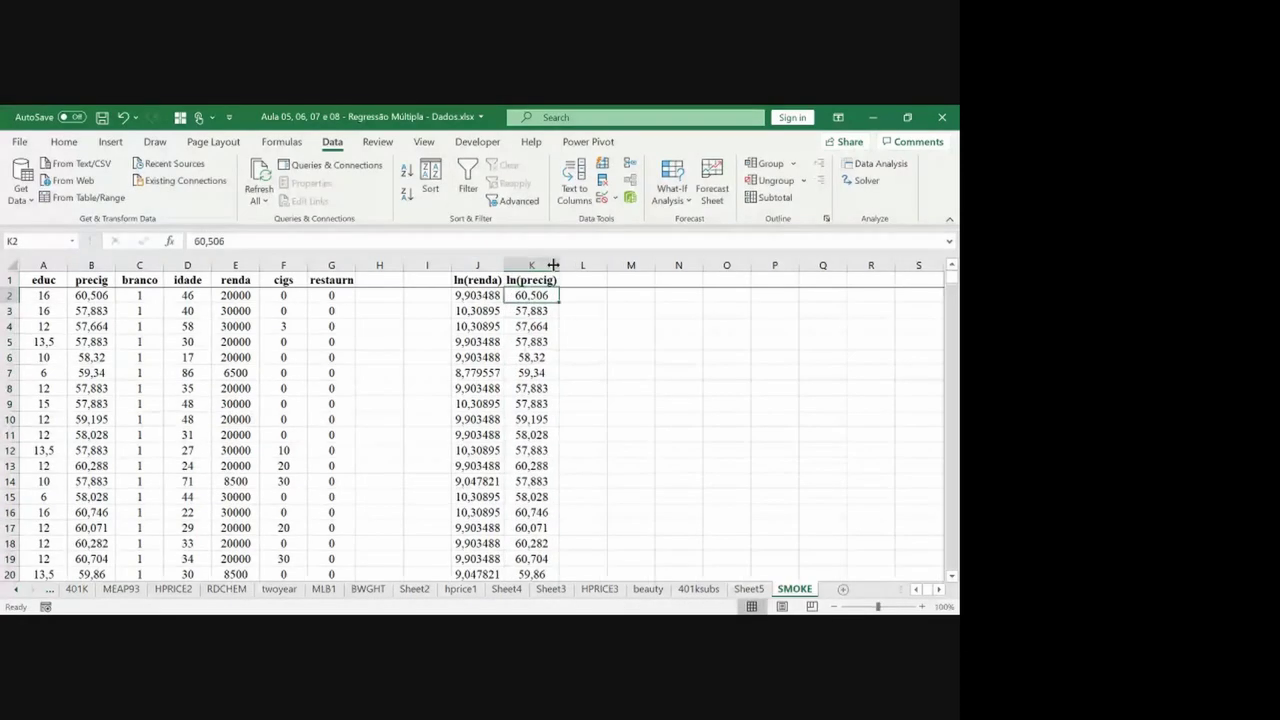
Enter the formula =ln(B2) in K2 to compute the natural log of precig.
{"action": "type", "text": "=ln"}
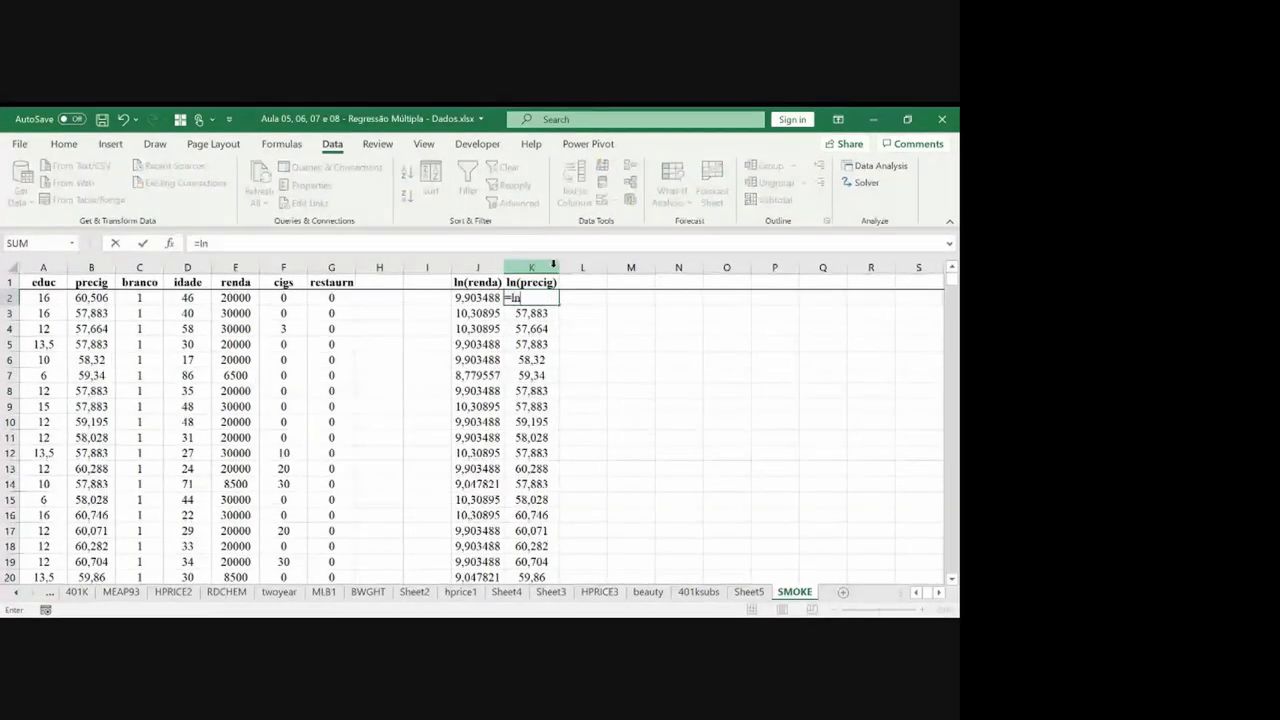
{"action": "type", "text": "("}
{"action": "key", "text": "Left"}
{"action": "key", "text": "Left"}
{"action": "key", "text": "Left"}
{"action": "key", "text": "Left"}
{"action": "key", "text": "Left"}
{"action": "key", "text": "Left"}
{"action": "key", "text": "Left"}
{"action": "key", "text": "Left"}
{"action": "key", "text": "Left"}
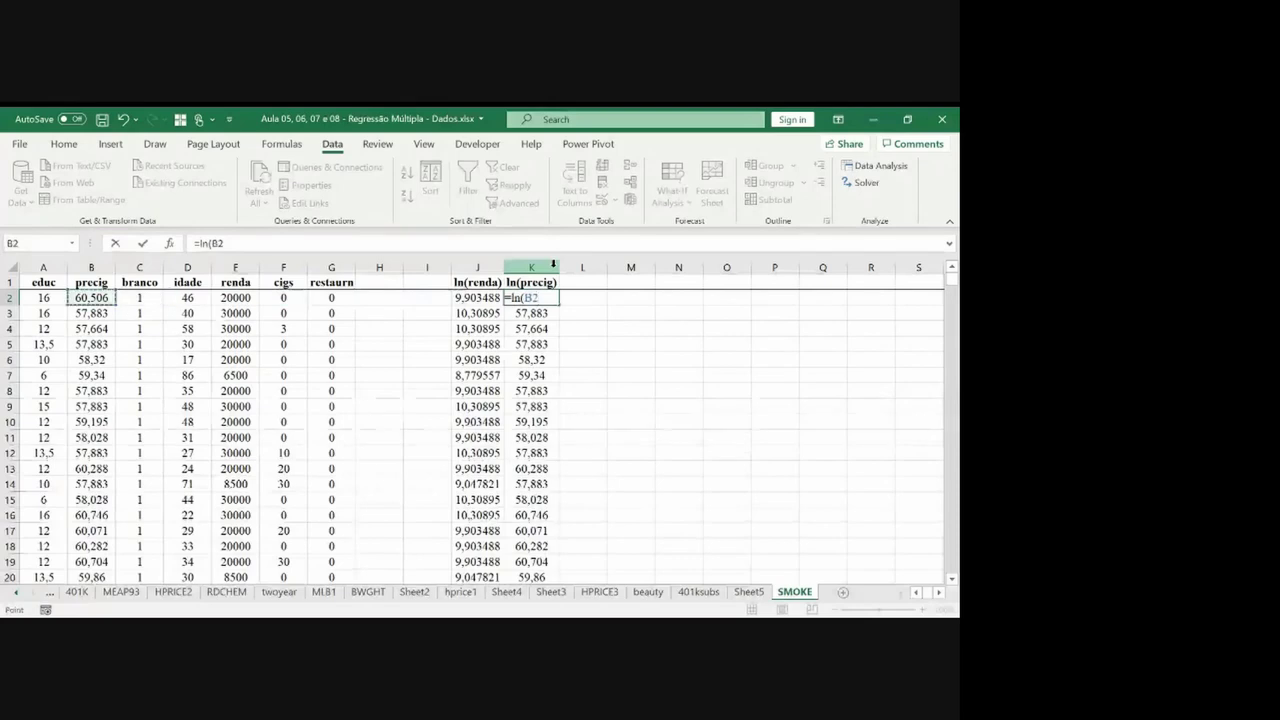
{"action": "key", "text": "Return"}
Fill the ln(precig) formula down column K through the last data row.
{"action": "key", "text": "Left"}
{"action": "key", "text": "ctrl+Down"}
{"action": "key", "text": "Right"}
{"action": "key", "text": "ctrl+shift+Up"}
{"action": "key", "text": "ctrl+v"}
{"action": "key", "text": "Up"}
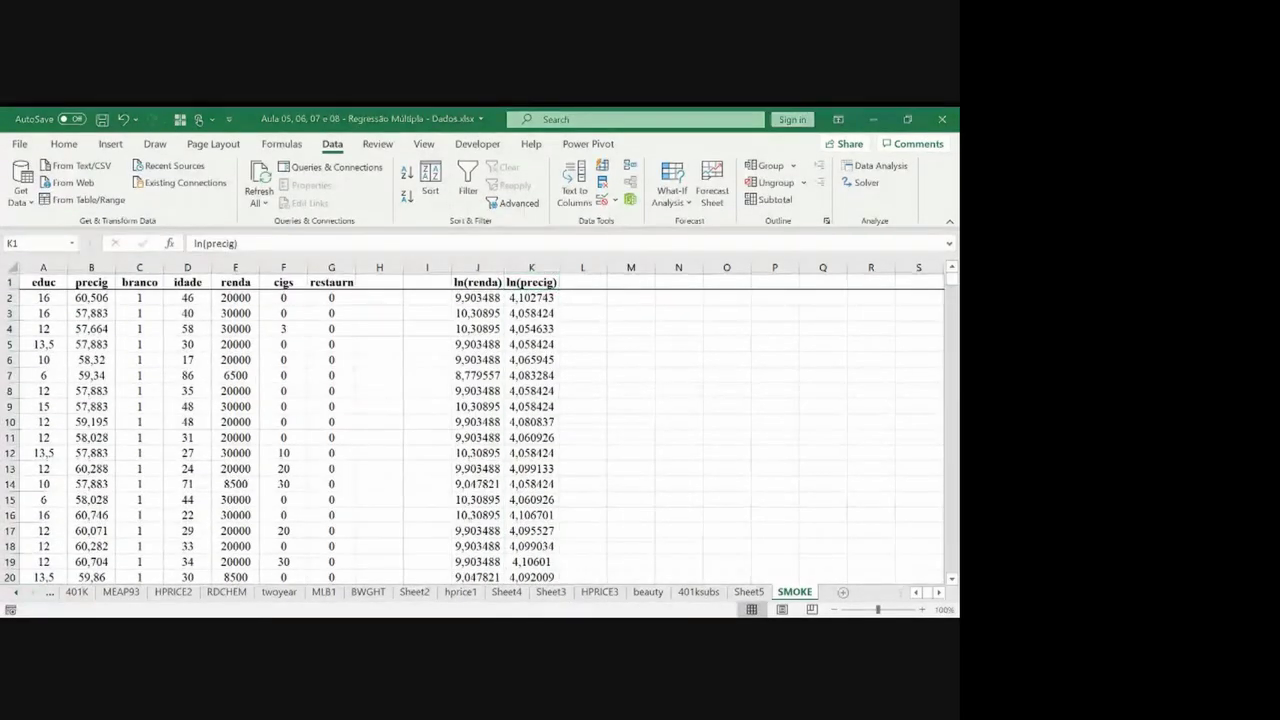
Copy the whole educ column, including its header, into column L beside ln(precig).
{"action": "key", "text": "Left"}
{"action": "key", "text": "Left"}
{"action": "key", "text": "Left"}
{"action": "key", "text": "Left"}
{"action": "key", "text": "Left"}
{"action": "key", "text": "Left"}
{"action": "key", "text": "Left"}
{"action": "key", "text": "Left"}
{"action": "key", "text": "Left"}
{"action": "key", "text": "Left"}
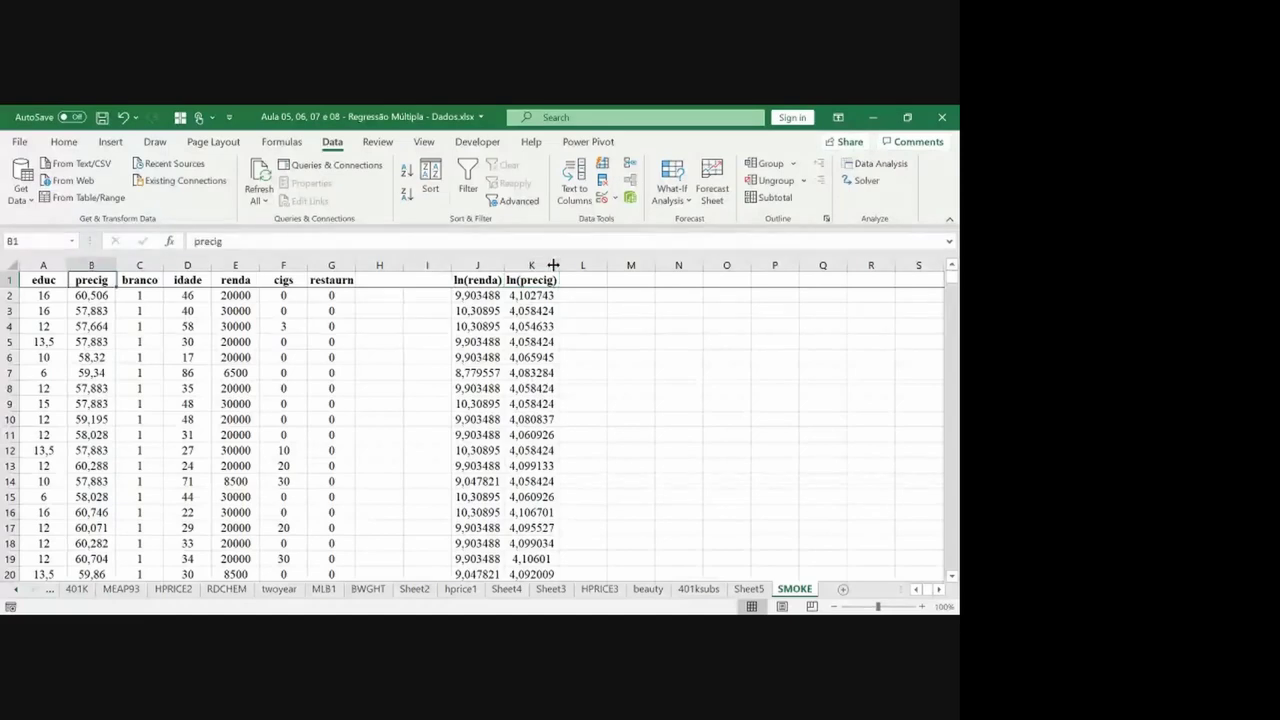
{"action": "key", "text": "ctrl+shift+Down"}
{"action": "key", "text": "ctrl+c"}
{"action": "key", "text": "ctrl+Up"}
{"action": "key", "text": "Right"}
{"action": "key", "text": "Right"}
{"action": "key", "text": "Right"}
{"action": "key", "text": "Right"}
{"action": "key", "text": "Right"}
{"action": "key", "text": "Right"}
{"action": "key", "text": "Right"}
{"action": "key", "text": "Right"}
{"action": "key", "text": "Right"}
{"action": "key", "text": "Right"}
{"action": "key", "text": "Right"}
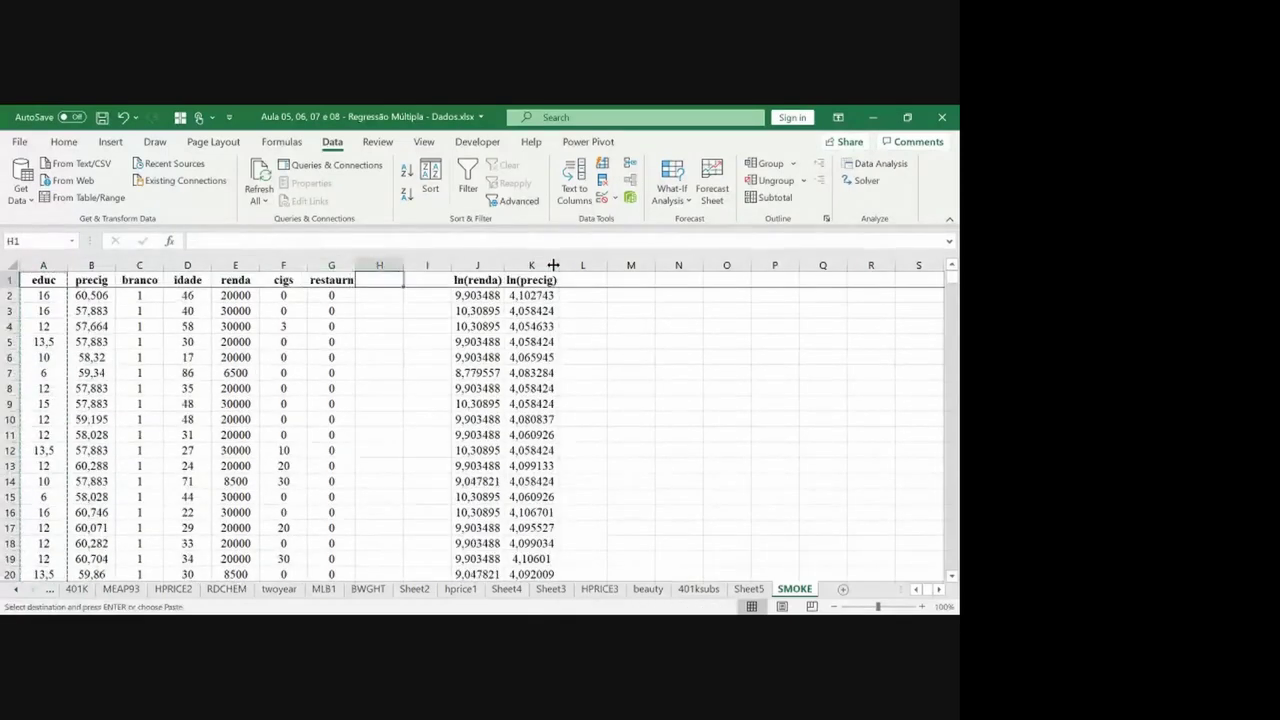
{"action": "key", "text": "ctrl+v"}
{"action": "key", "text": "Escape"}
{"action": "key", "text": "Right"}
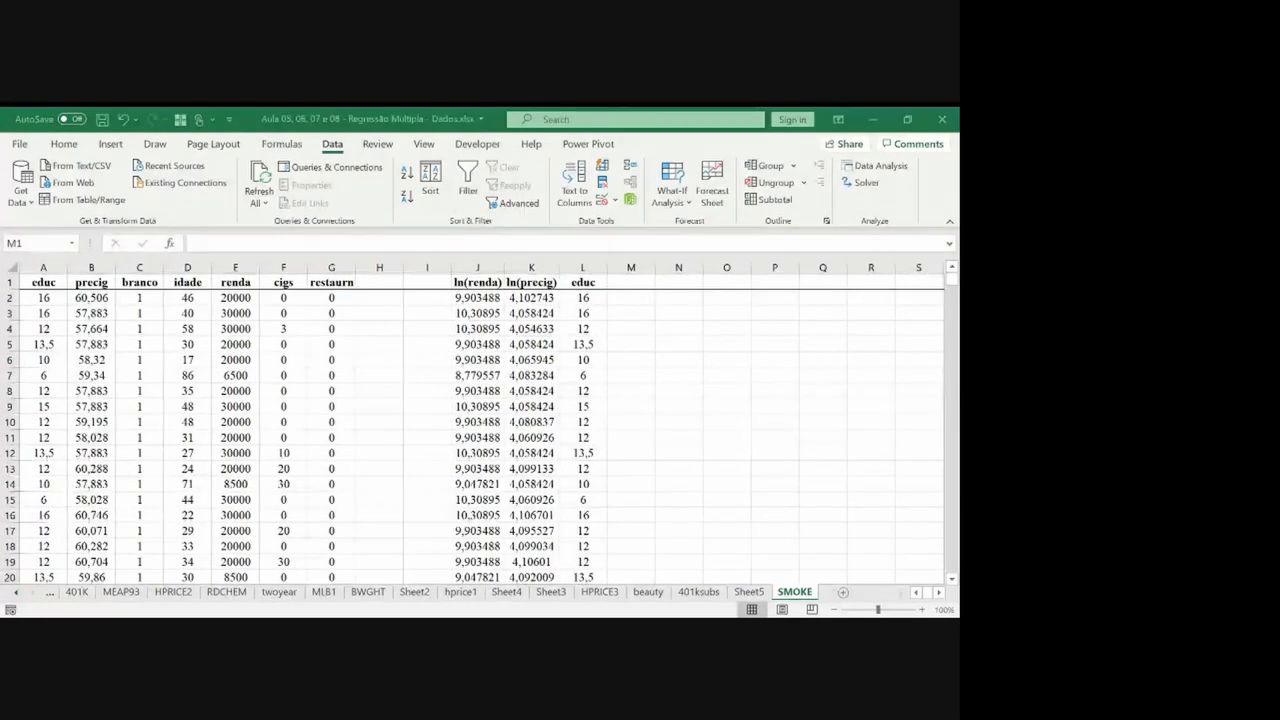
Copy the whole idade column, including its header, into column M next to the copied educ.
{"action": "key", "text": "Left"}
{"action": "key", "text": "Left"}
{"action": "key", "text": "Left"}
{"action": "key", "text": "Left"}
{"action": "key", "text": "Left"}
{"action": "key", "text": "Left"}
{"action": "key", "text": "Left"}
{"action": "key", "text": "Left"}
{"action": "key", "text": "Left"}
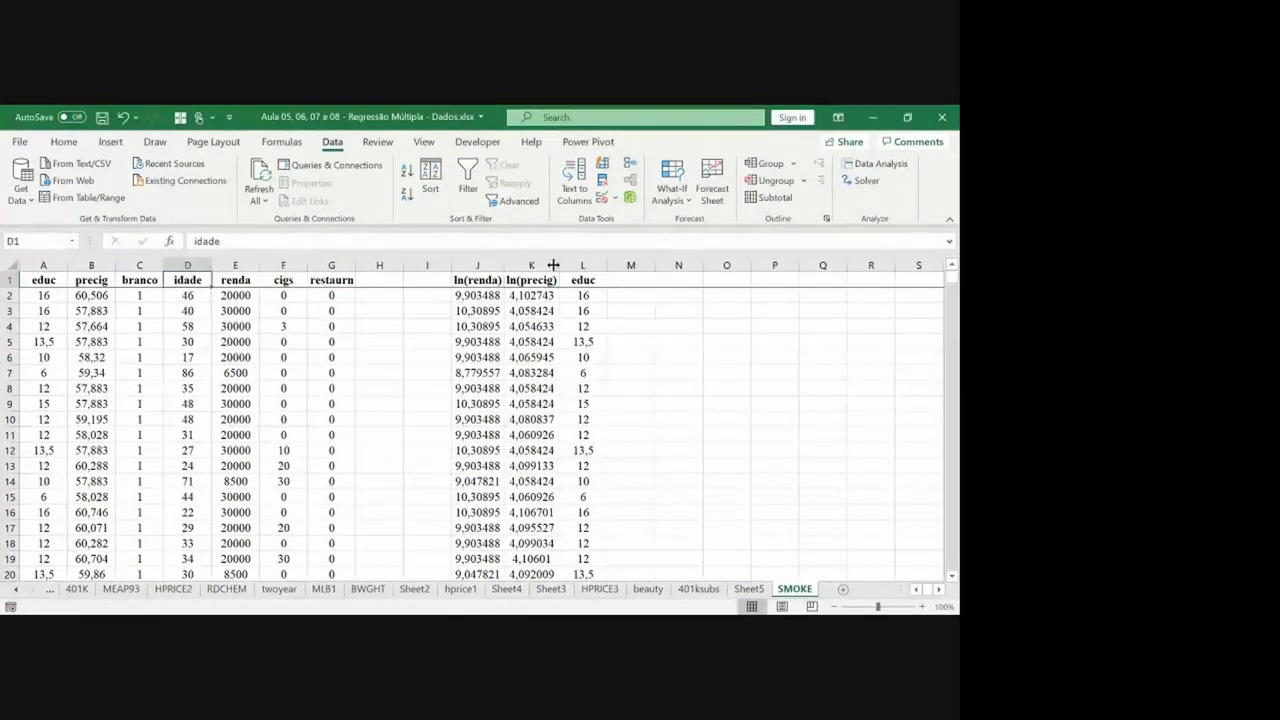
{"action": "key", "text": "ctrl+shift+Down"}
{"action": "key", "text": "ctrl+c"}
{"action": "key", "text": "ctrl+Up"}
{"action": "key", "text": "Right"}
{"action": "key", "text": "Right"}
{"action": "key", "text": "Right"}
{"action": "key", "text": "Right"}
{"action": "key", "text": "Right"}
{"action": "key", "text": "Right"}
{"action": "key", "text": "Right"}
{"action": "key", "text": "Right"}
{"action": "key", "text": "Right"}
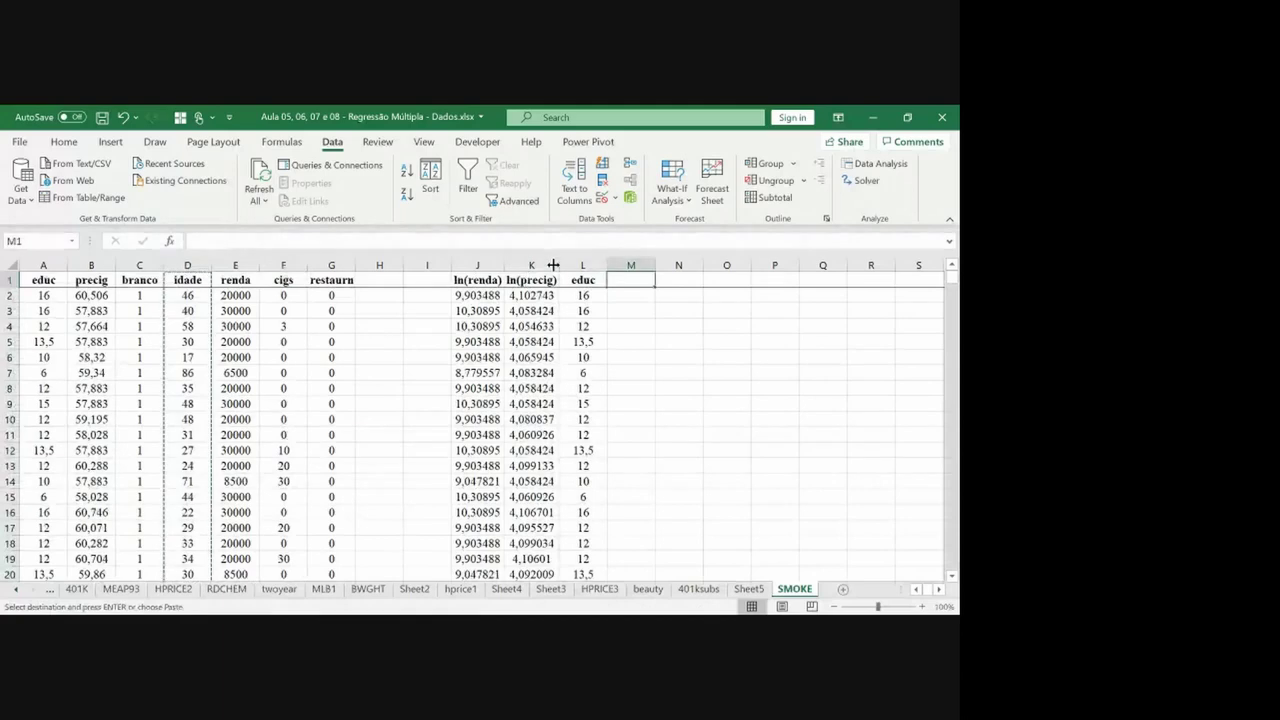
{"action": "key", "text": "ctrl+v"}
Paste the idade column again into column N and rename its header in N1 to idade^2.
{"action": "key", "text": "Right"}
{"action": "key", "text": "ctrl+v"}
{"action": "key", "text": "F2"}
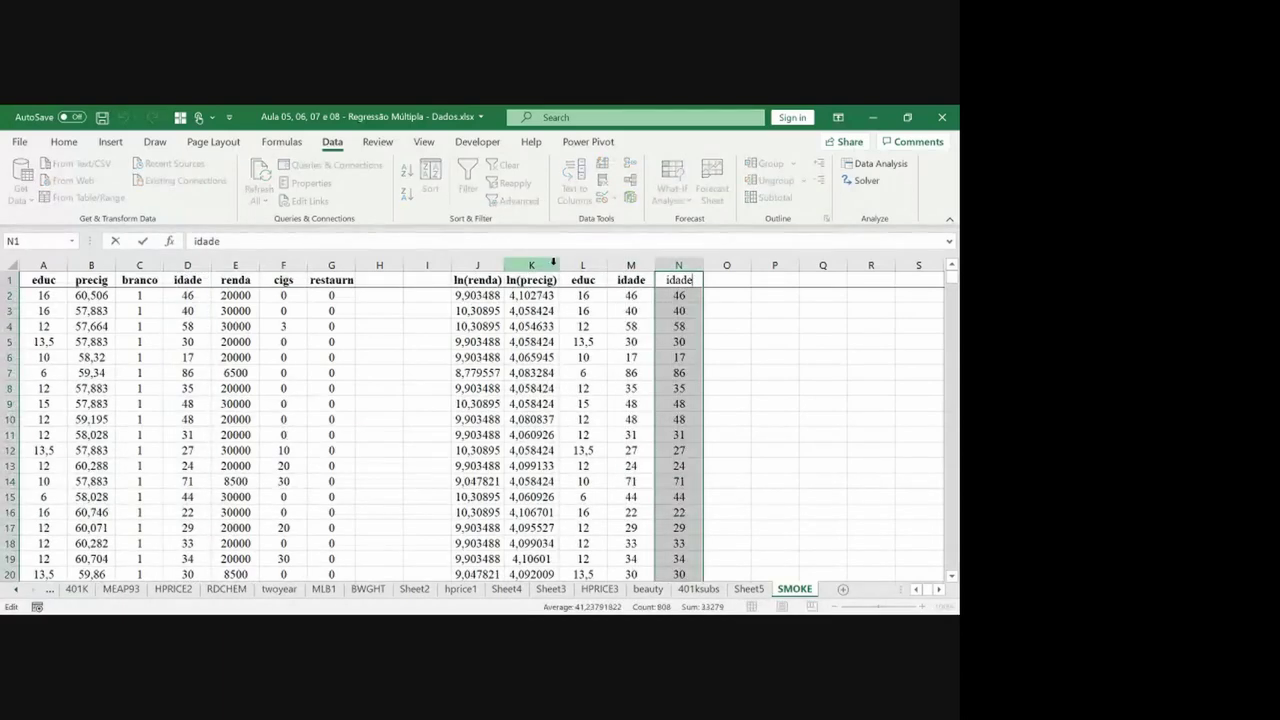
{"action": "type", "text": "^2"}
{"action": "key", "text": "Return"}
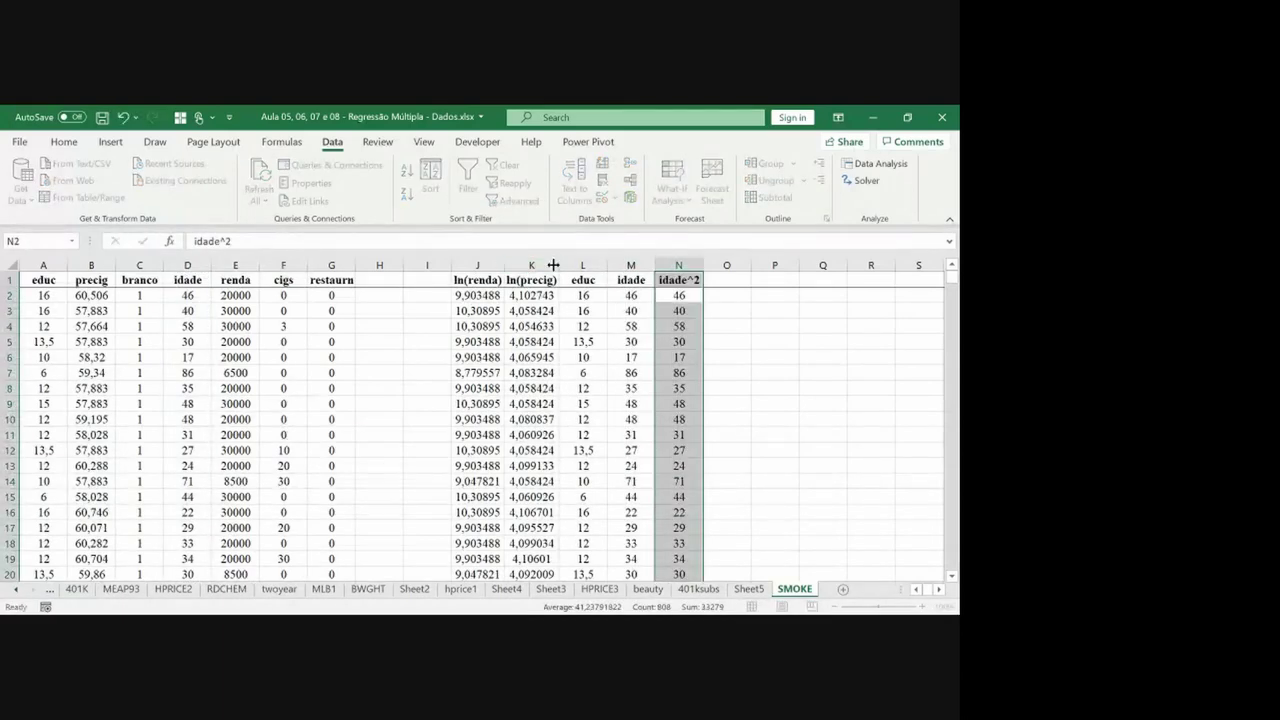
Enter =M2^2 in N2 and copy it down the idade^2 column over all data rows.
{"action": "type", "text": "="}
{"action": "key", "text": "Left"}
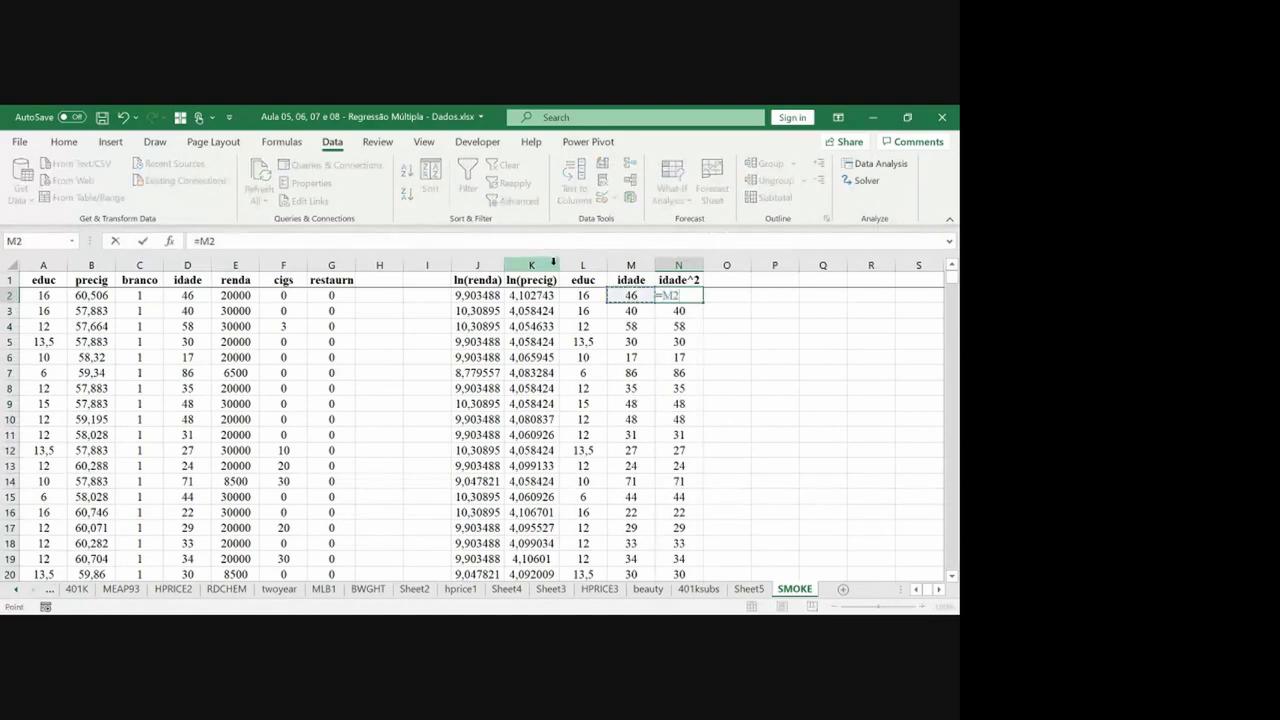
{"action": "type", "text": "^2"}
{"action": "key", "text": "Return"}
{"action": "key", "text": "Up"}
{"action": "key", "text": "ctrl+c"}
{"action": "key", "text": "ctrl+shift+Down"}
{"action": "key", "text": "ctrl+v"}
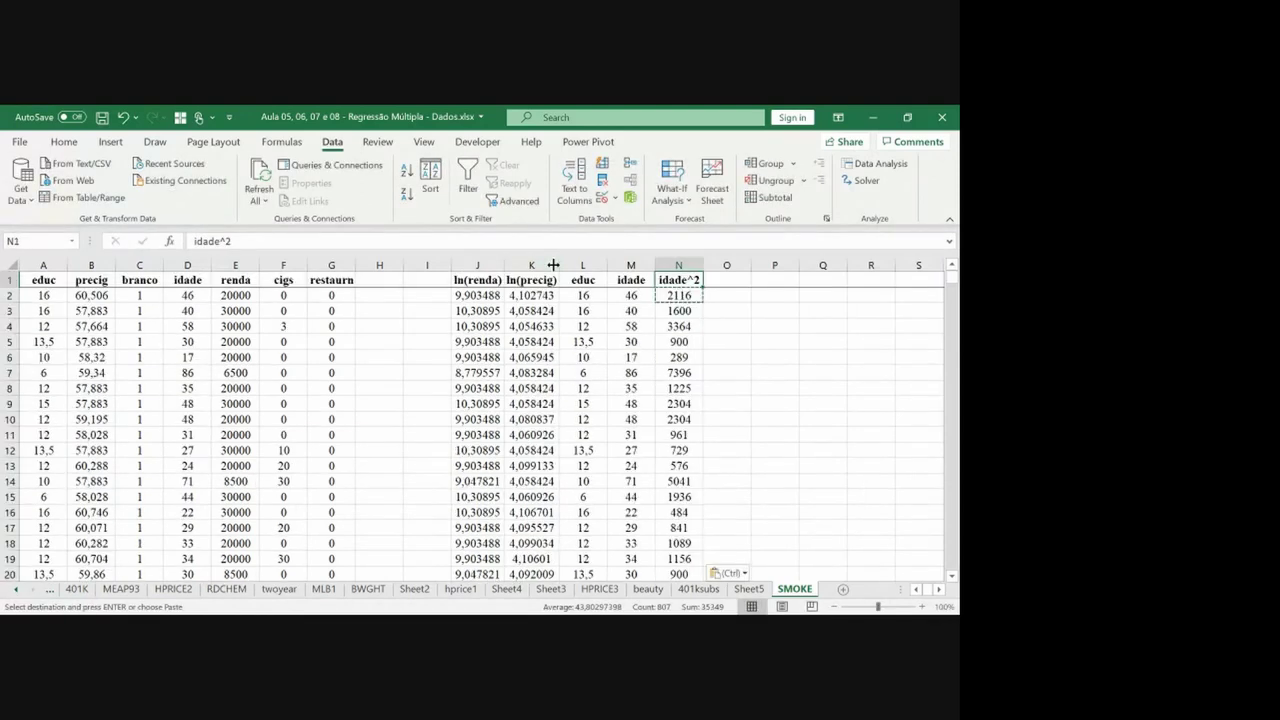
{"action": "key", "text": "Escape"}
{"action": "key", "text": "ctrl+Up"}
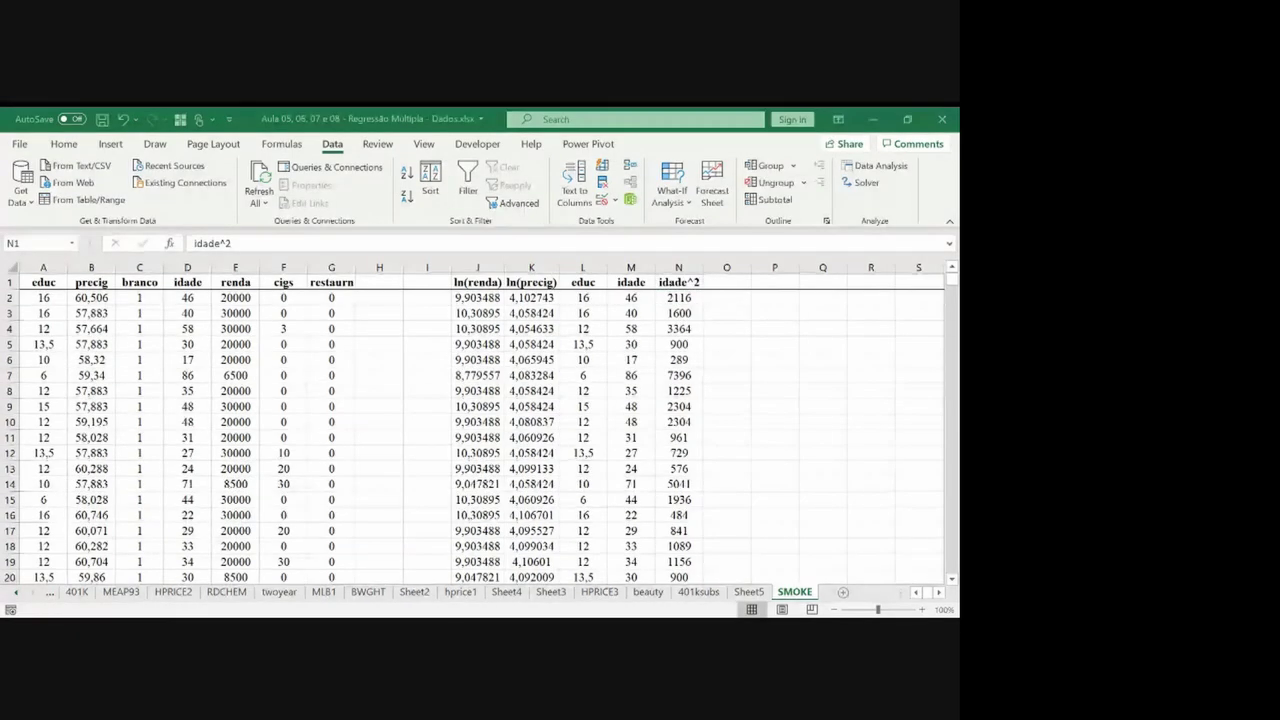
Copy the whole restaurn column, including its header, into column O beside idade^2.
{"action": "key", "text": "Left"}
{"action": "key", "text": "Left"}
{"action": "key", "text": "Left"}
{"action": "key", "text": "Left"}
{"action": "key", "text": "Left"}
{"action": "key", "text": "Left"}
{"action": "key", "text": "Left"}
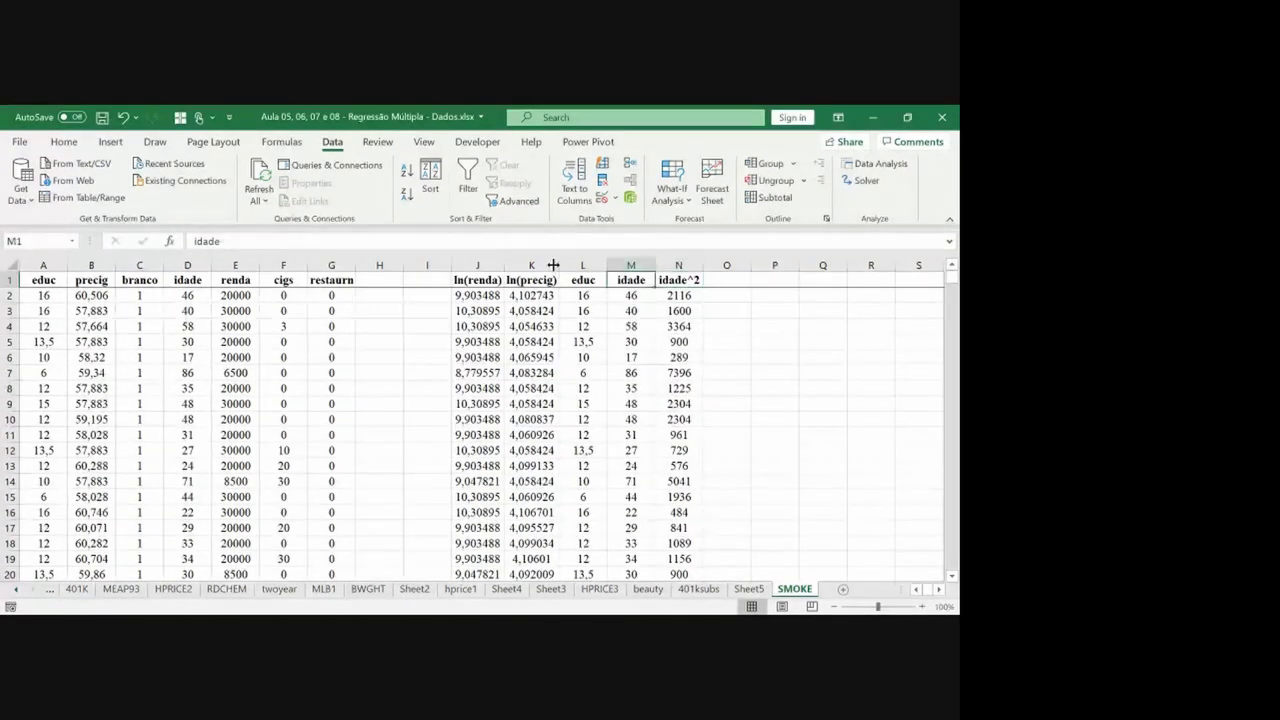
{"action": "key", "text": "ctrl+shift+Down"}
{"action": "key", "text": "ctrl+c"}
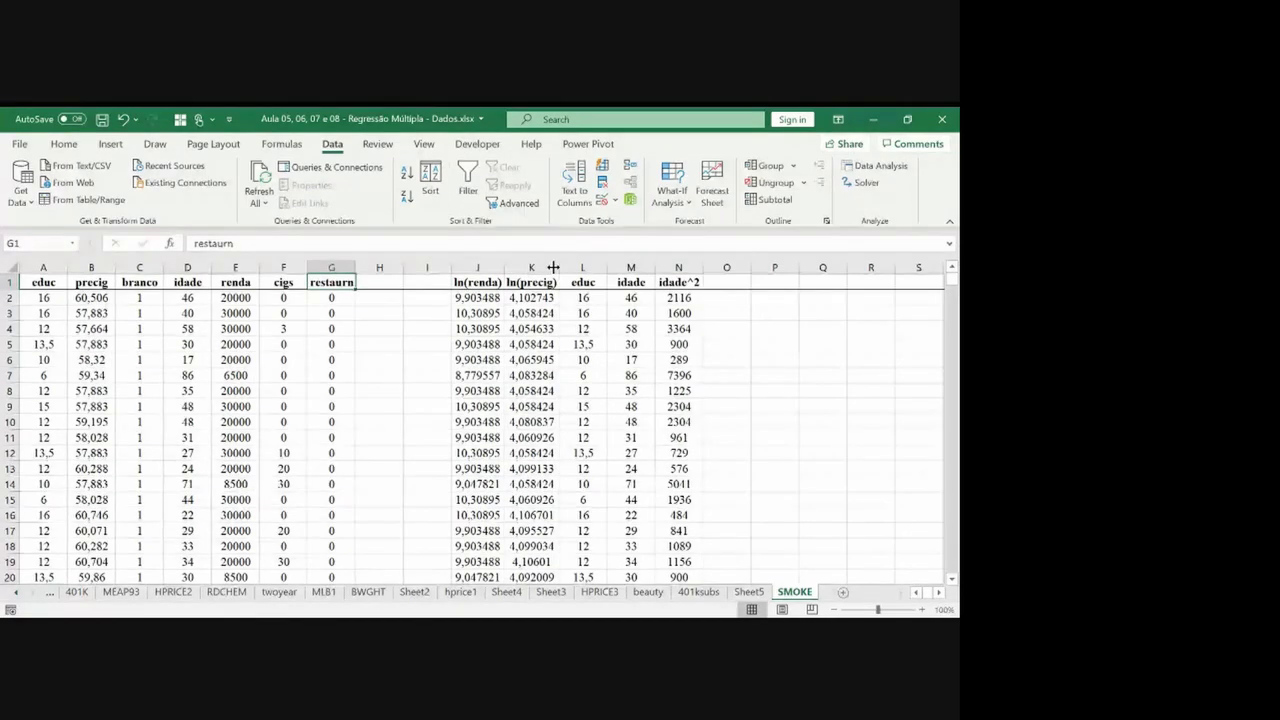
{"action": "key", "text": "Right"}
{"action": "key", "text": "Right"}
{"action": "key", "text": "Right"}
{"action": "key", "text": "Right"}
{"action": "key", "text": "Right"}
{"action": "key", "text": "Right"}
{"action": "key", "text": "Right"}
{"action": "key", "text": "Right"}
{"action": "key", "text": "ctrl+v"}
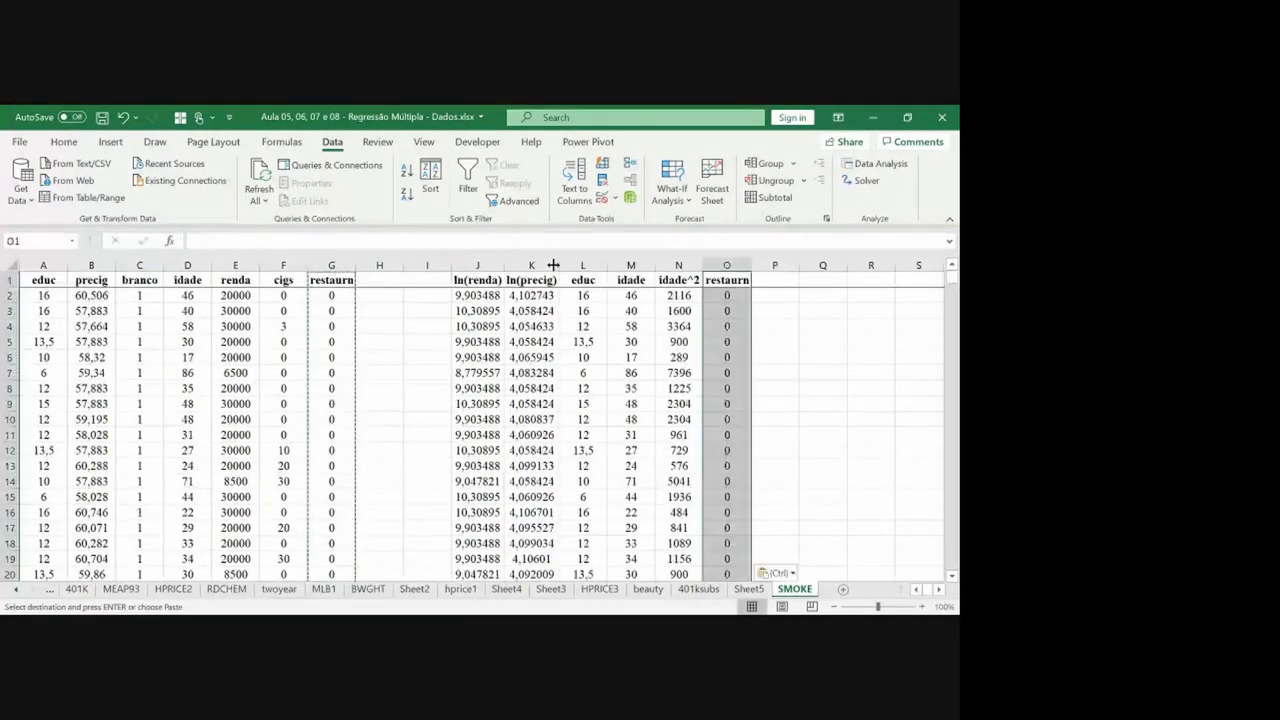
{"action": "key", "text": "Return"}
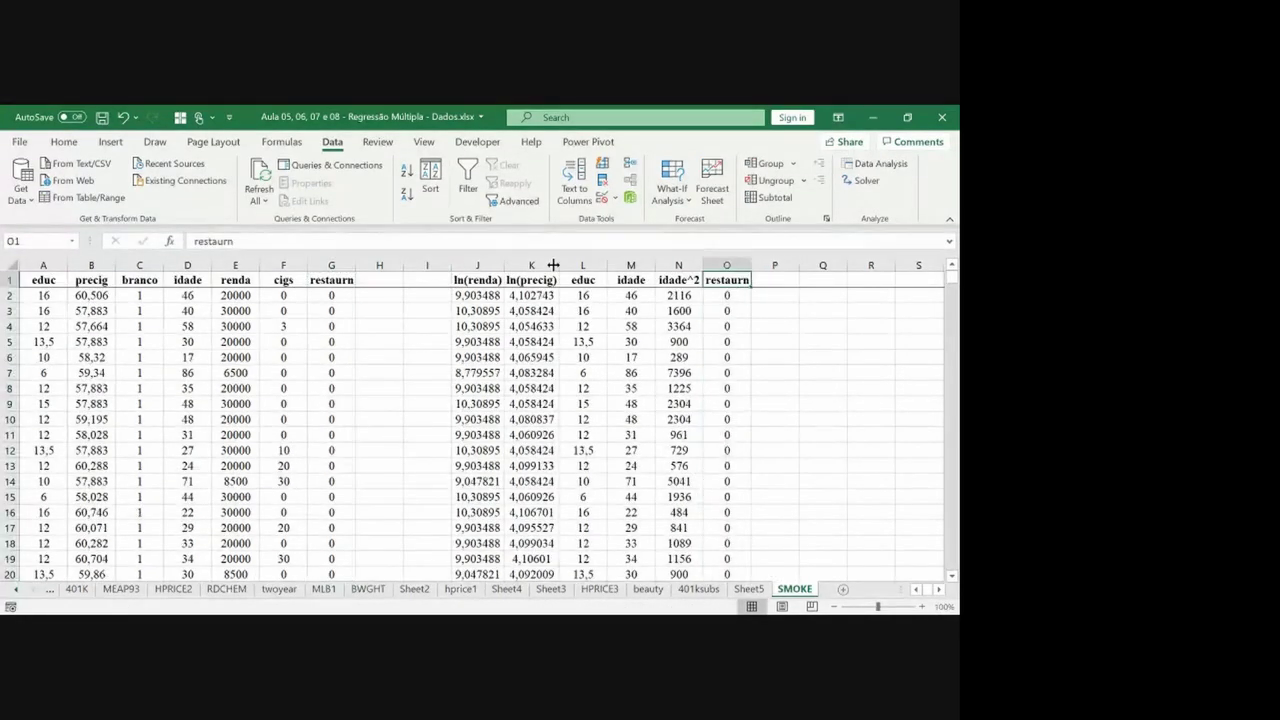
Handwrite item 1 in the empty area beside the data: Rodar Modelo Original e Capturar û.
{"action": "key", "text": "Right"}
{"action": "key", "text": "Right"}
{"action": "key", "text": "Right"}
{"action": "key", "text": "Right"}
{"action": "key", "text": "Right"}
{"action": "key", "text": "Right"}
{"action": "key", "text": "Right"}
{"action": "key", "text": "Right"}
{"action": "key", "text": "Right"}
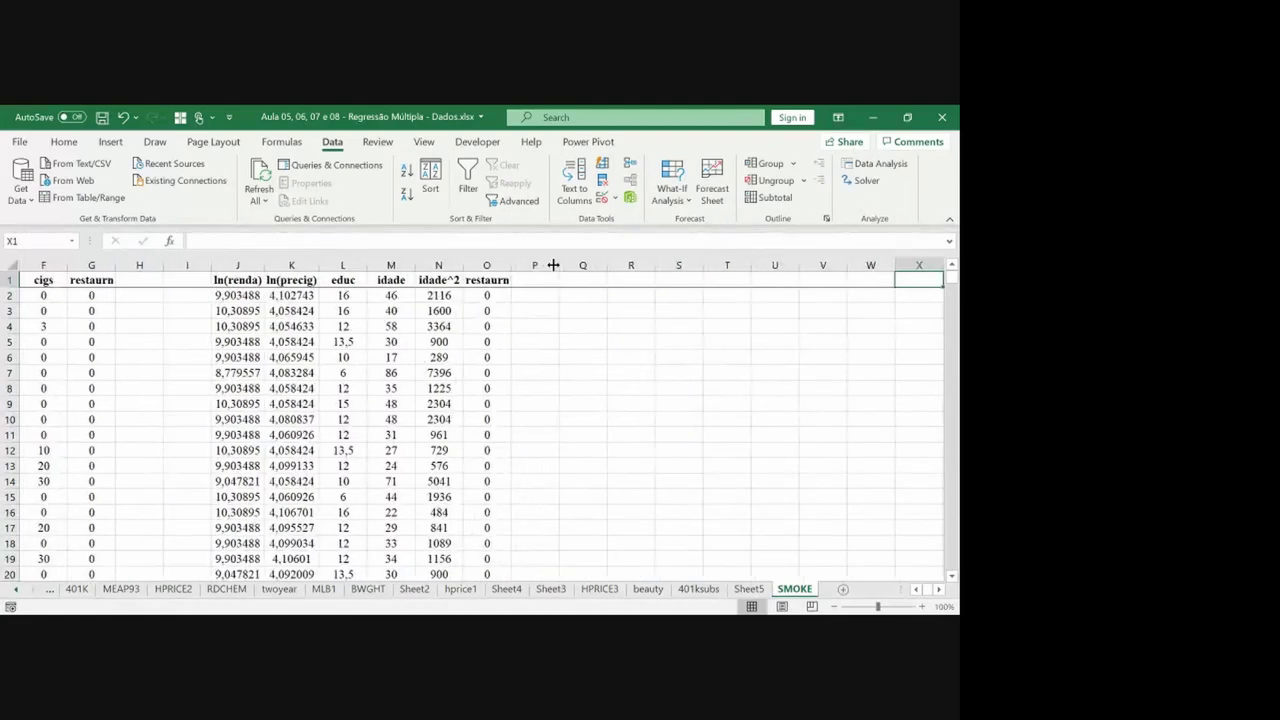
{"action": "mouse_move", "coordinate": [583, 304]}
{"action": "left_mouse_down"}
{"action": "mouse_move", "coordinate": [584, 320]}
{"action": "mouse_move", "coordinate": [844, 312]}
{"action": "left_mouse_up"}
{"action": "left_click", "coordinate": [815, 296]}
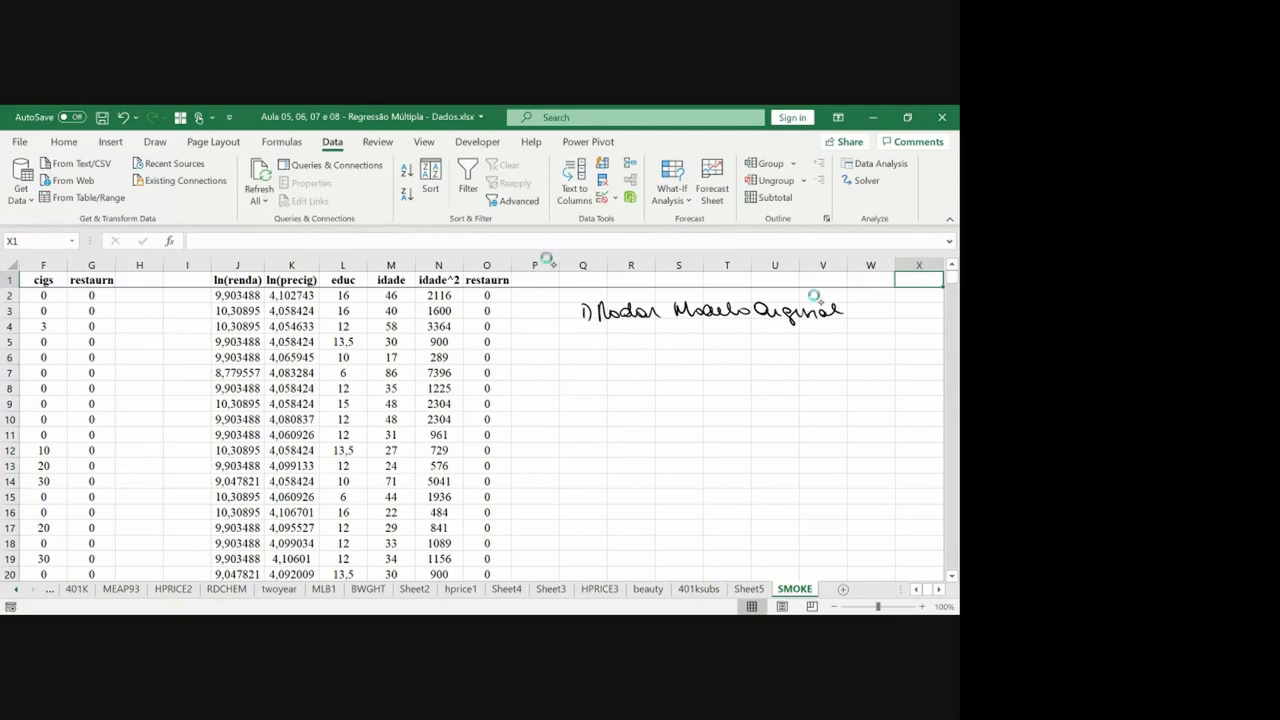
{"action": "left_click_drag", "start_coordinate": [853, 313], "coordinate": [863, 313]}
{"action": "left_click_drag", "start_coordinate": [608, 338], "coordinate": [654, 342]}
{"action": "left_click_drag", "start_coordinate": [670, 342], "coordinate": [726, 346]}
{"action": "left_click_drag", "start_coordinate": [713, 337], "coordinate": [724, 336]}
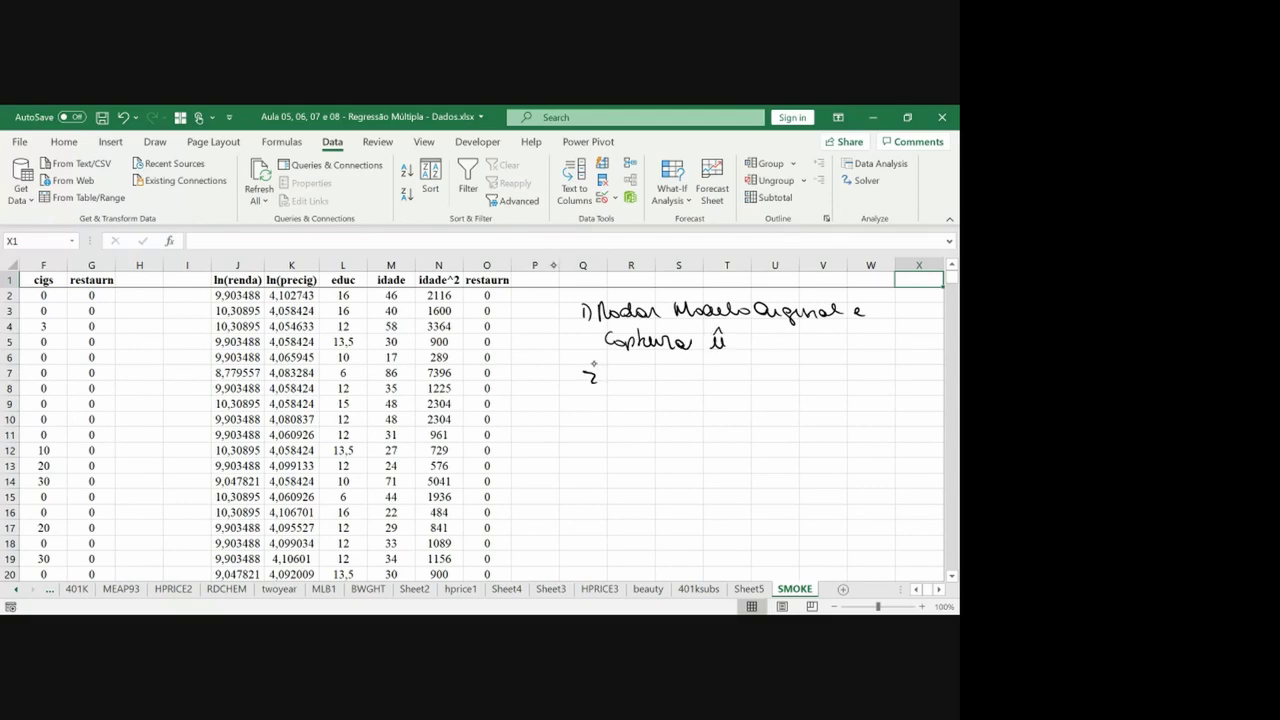
Handwrite item 2 below it: elevar os resíduos ao quadrado (û²) e fazer ln => ln(û²).
{"action": "mouse_move", "coordinate": [598, 368]}
{"action": "left_mouse_down"}
{"action": "mouse_move", "coordinate": [601, 396]}
{"action": "mouse_move", "coordinate": [884, 388]}
{"action": "left_mouse_up"}
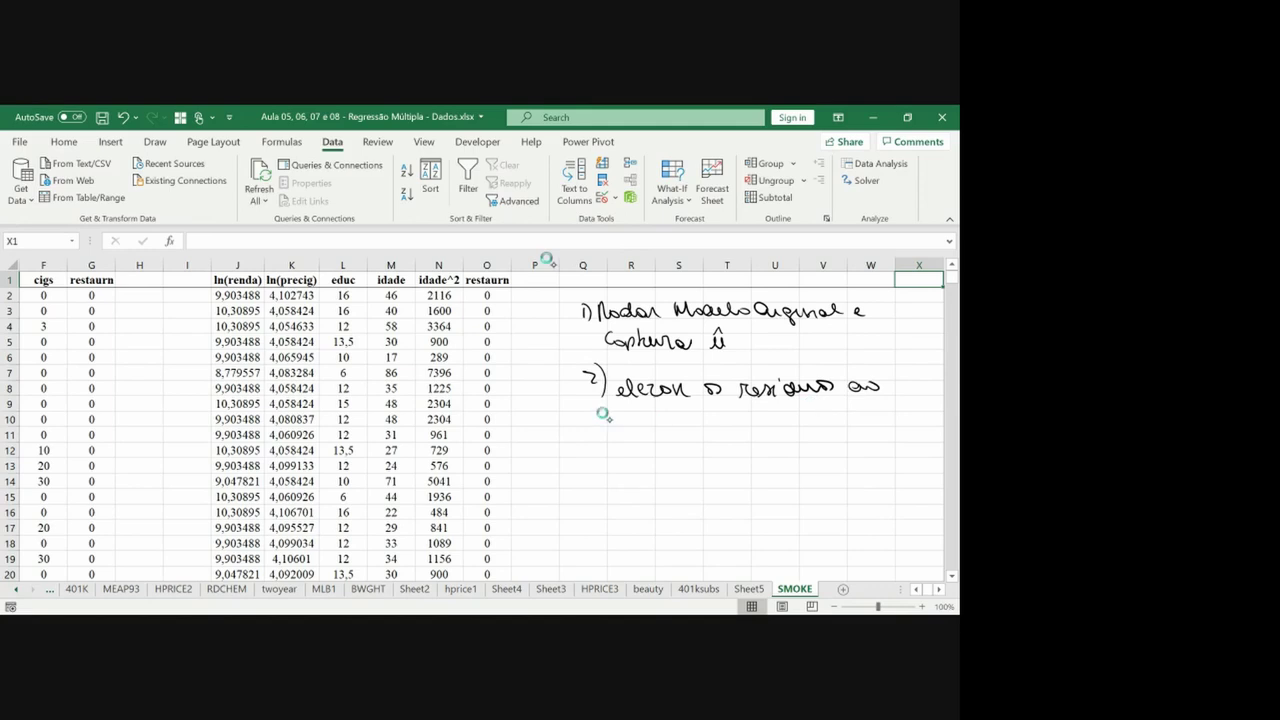
{"action": "mouse_move", "coordinate": [610, 416]}
{"action": "left_mouse_down"}
{"action": "mouse_move", "coordinate": [622, 430]}
{"action": "mouse_move", "coordinate": [750, 428]}
{"action": "mouse_move", "coordinate": [784, 410]}
{"action": "mouse_move", "coordinate": [794, 428]}
{"action": "mouse_move", "coordinate": [892, 422]}
{"action": "left_mouse_up"}
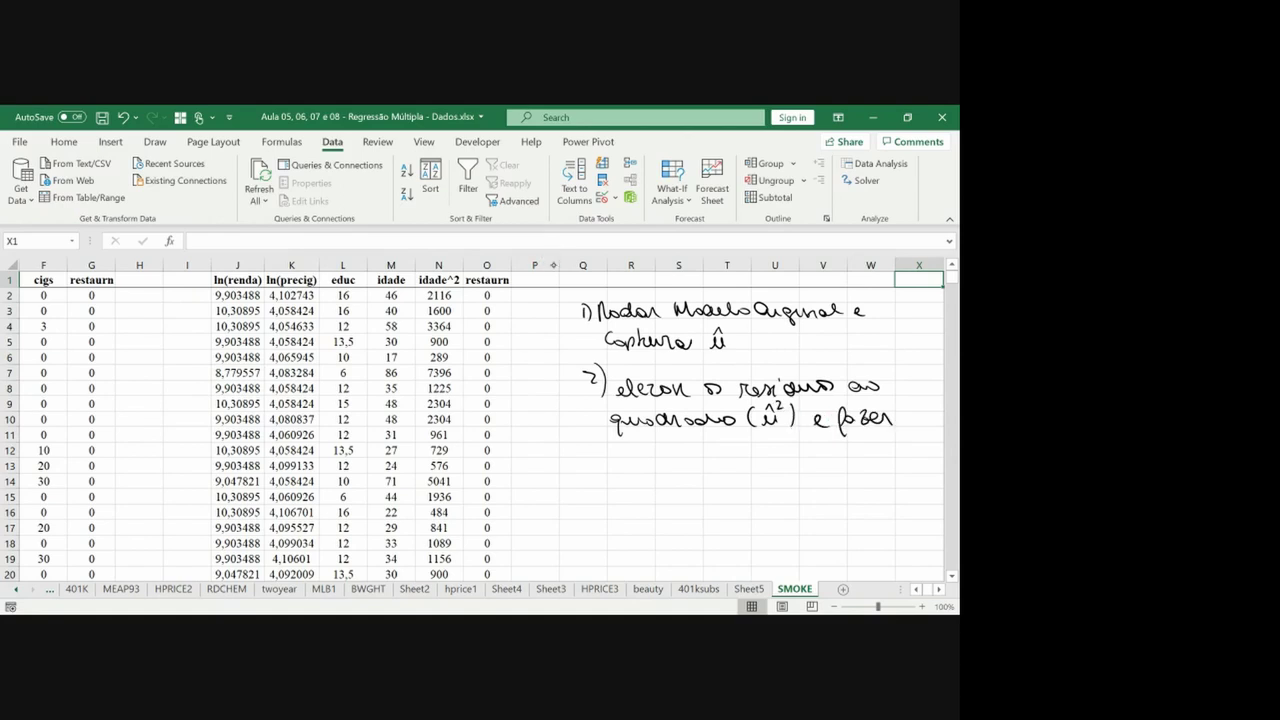
{"action": "mouse_move", "coordinate": [616, 459]}
{"action": "left_mouse_down"}
{"action": "mouse_move", "coordinate": [736, 462]}
{"action": "mouse_move", "coordinate": [758, 436]}
{"action": "mouse_move", "coordinate": [774, 440]}
{"action": "left_mouse_up"}
{"action": "left_click_drag", "start_coordinate": [776, 436], "coordinate": [780, 460]}
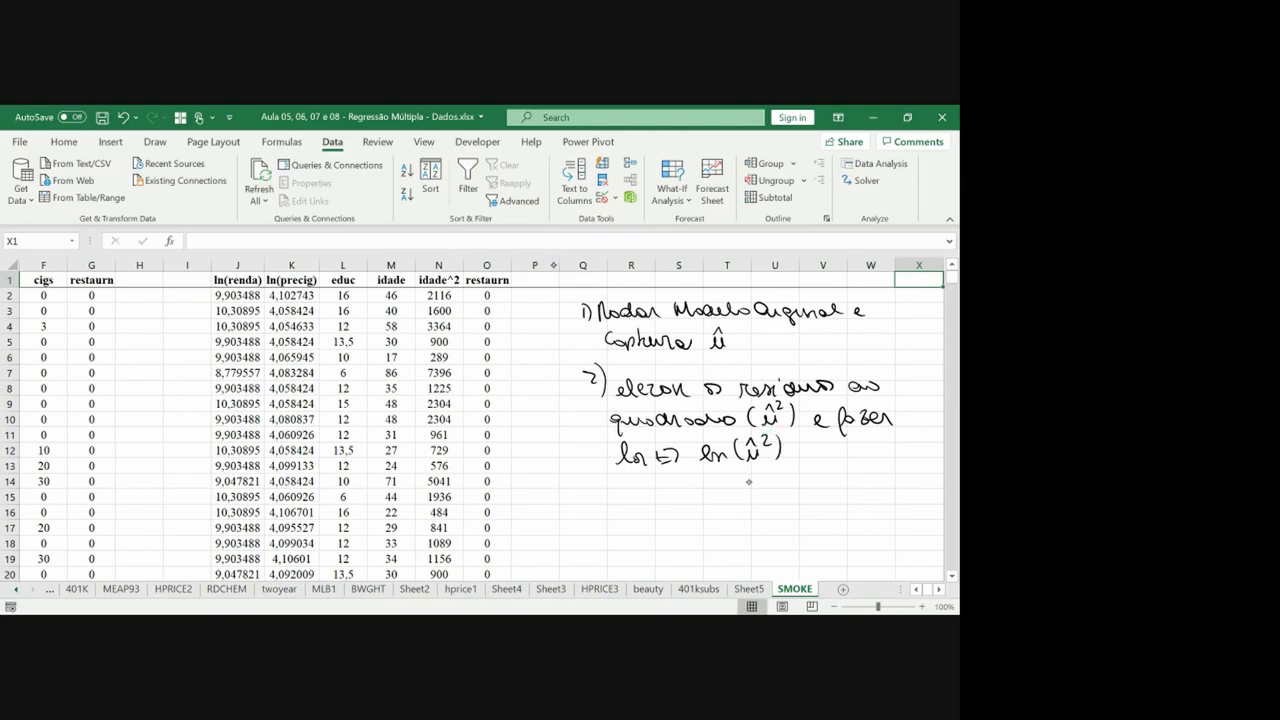
Handwrite item 3: Regredir ln(û²) em função das variáveis ind./exp.
{"action": "left_click_drag", "start_coordinate": [592, 492], "coordinate": [594, 512]}
{"action": "mouse_move", "coordinate": [604, 486]}
{"action": "left_mouse_down"}
{"action": "mouse_move", "coordinate": [606, 518]}
{"action": "mouse_move", "coordinate": [766, 510]}
{"action": "mouse_move", "coordinate": [786, 493]}
{"action": "mouse_move", "coordinate": [805, 518]}
{"action": "left_mouse_up"}
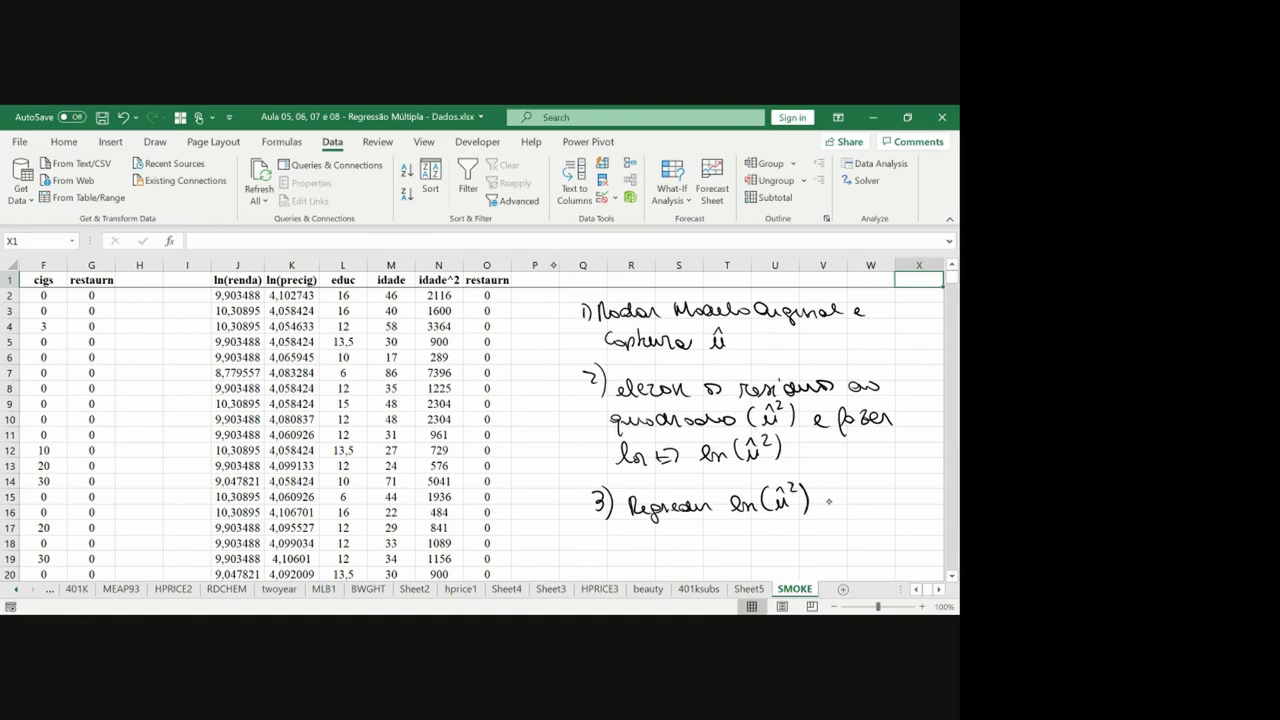
{"action": "mouse_move", "coordinate": [826, 503]}
{"action": "left_mouse_down"}
{"action": "mouse_move", "coordinate": [920, 503]}
{"action": "mouse_move", "coordinate": [918, 485]}
{"action": "left_mouse_up"}
{"action": "left_click_drag", "start_coordinate": [918, 498], "coordinate": [927, 502]}
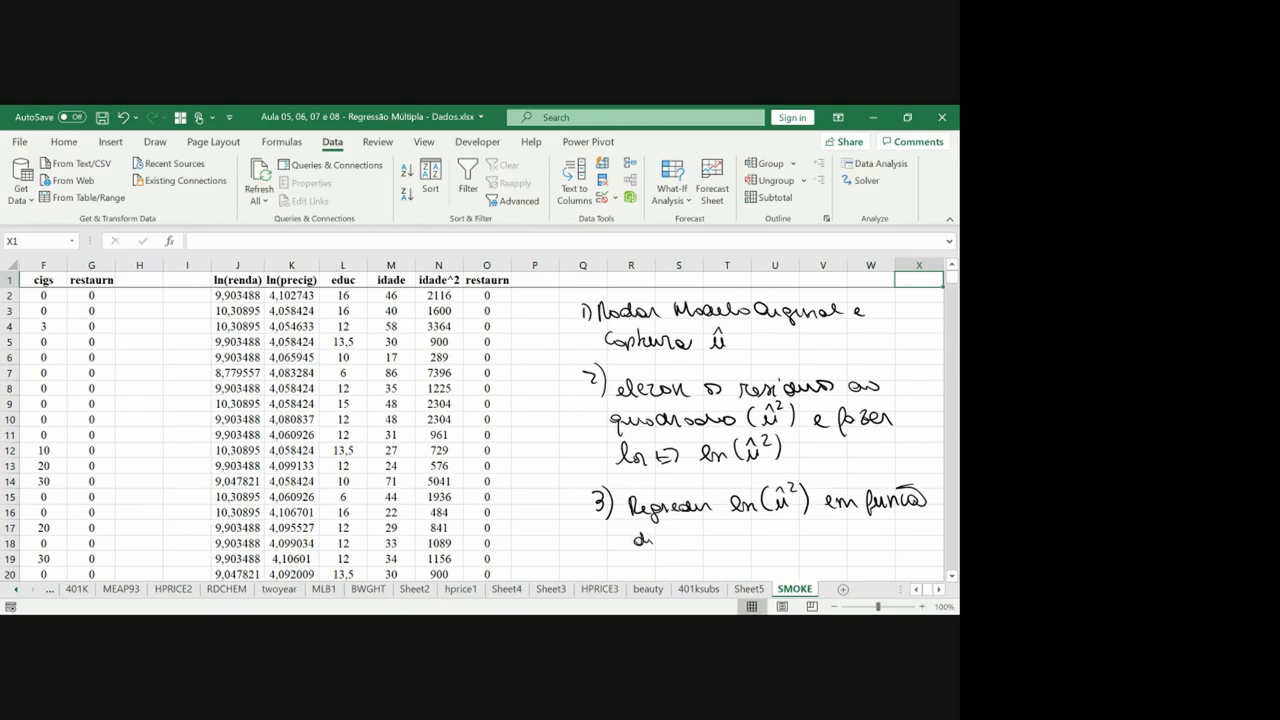
{"action": "left_click_drag", "start_coordinate": [648, 540], "coordinate": [730, 540]}
{"action": "left_click_drag", "start_coordinate": [742, 534], "coordinate": [866, 532]}
{"action": "left_click_drag", "start_coordinate": [870, 524], "coordinate": [876, 538]}
Handwrite item 4 beneath item 3: Capturar o "ŷ" => ĝ.
{"action": "scroll", "coordinate": [480, 427], "scroll_direction": "down", "scroll_amount": 2}
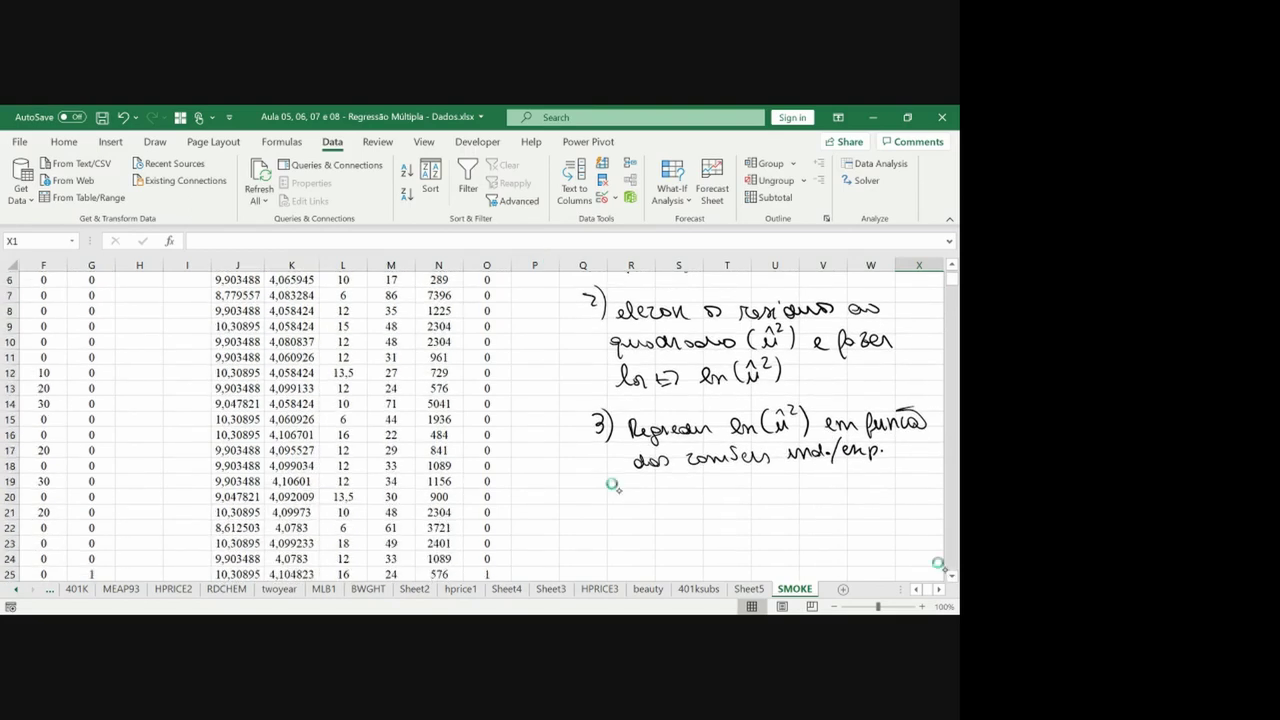
{"action": "left_click_drag", "start_coordinate": [606, 496], "coordinate": [603, 520]}
{"action": "mouse_move", "coordinate": [613, 494]}
{"action": "left_mouse_down"}
{"action": "mouse_move", "coordinate": [616, 521]}
{"action": "mouse_move", "coordinate": [640, 522]}
{"action": "left_mouse_up"}
{"action": "left_click_drag", "start_coordinate": [648, 512], "coordinate": [671, 520]}
{"action": "left_click_drag", "start_coordinate": [665, 506], "coordinate": [706, 517]}
{"action": "left_click_drag", "start_coordinate": [708, 517], "coordinate": [752, 510]}
{"action": "mouse_move", "coordinate": [772, 506]}
{"action": "left_mouse_down"}
{"action": "mouse_move", "coordinate": [849, 514]}
{"action": "mouse_move", "coordinate": [840, 530]}
{"action": "mouse_move", "coordinate": [854, 502]}
{"action": "left_mouse_up"}
Handwrite item 5 beneath item 4: fazer exp(ĝ).
{"action": "scroll", "coordinate": [611, 507], "scroll_direction": "down", "scroll_amount": 1}
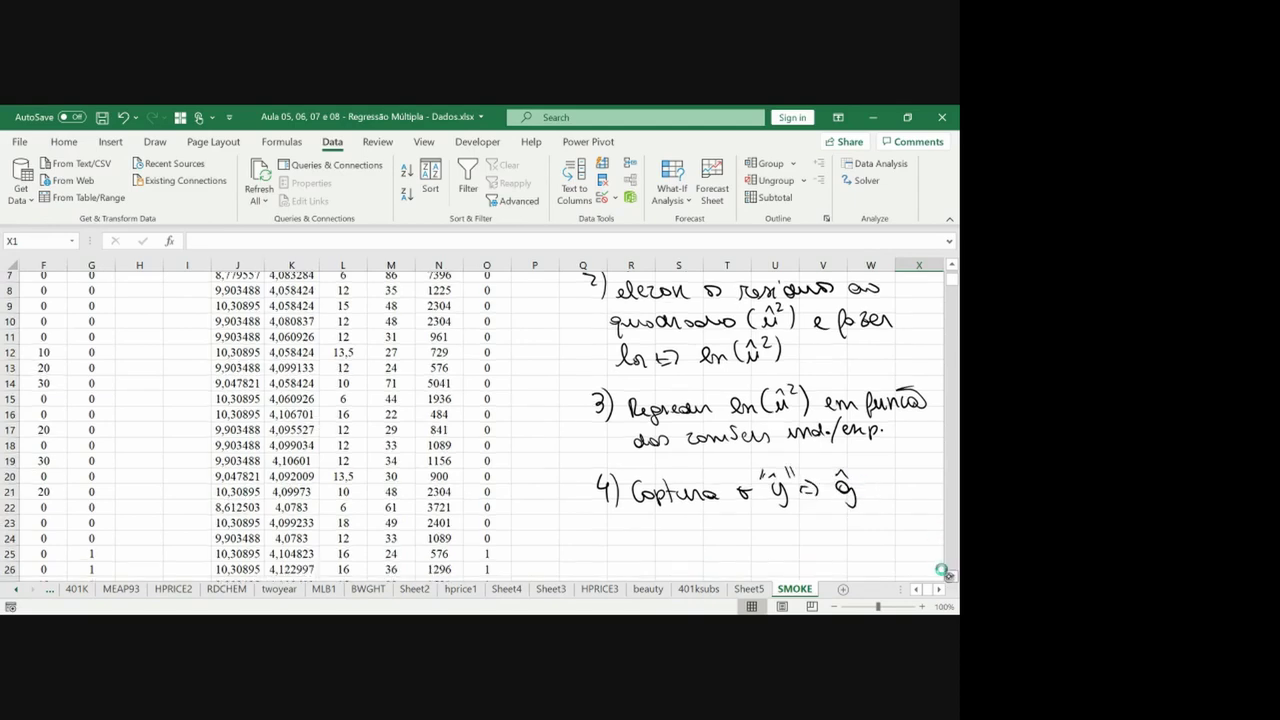
{"action": "left_click_drag", "start_coordinate": [611, 507], "coordinate": [610, 536]}
{"action": "mouse_move", "coordinate": [626, 512]}
{"action": "left_mouse_down"}
{"action": "mouse_move", "coordinate": [628, 538]}
{"action": "mouse_move", "coordinate": [672, 528]}
{"action": "mouse_move", "coordinate": [672, 546]}
{"action": "mouse_move", "coordinate": [686, 530]}
{"action": "left_mouse_up"}
{"action": "left_click_drag", "start_coordinate": [688, 530], "coordinate": [728, 530]}
{"action": "left_click_drag", "start_coordinate": [730, 520], "coordinate": [752, 540]}
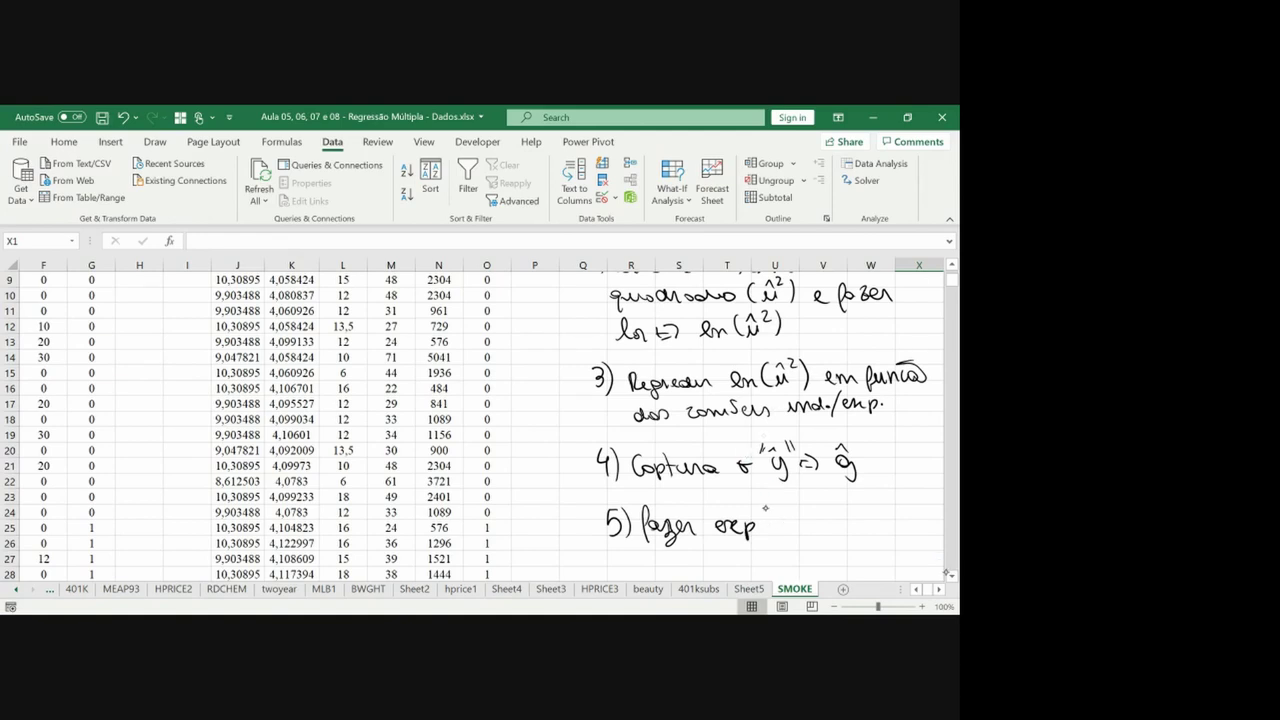
{"action": "mouse_move", "coordinate": [766, 508]}
{"action": "left_mouse_down"}
{"action": "mouse_move", "coordinate": [763, 538]}
{"action": "mouse_move", "coordinate": [790, 530]}
{"action": "mouse_move", "coordinate": [782, 546]}
{"action": "mouse_move", "coordinate": [788, 506]}
{"action": "left_mouse_up"}
{"action": "left_click_drag", "start_coordinate": [796, 506], "coordinate": [800, 540]}
Complete item 5 with = h and handwrite item 6: fazer a variável de ponderação 1/h.
{"action": "scroll", "coordinate": [620, 517], "scroll_direction": "down", "scroll_amount": 1}
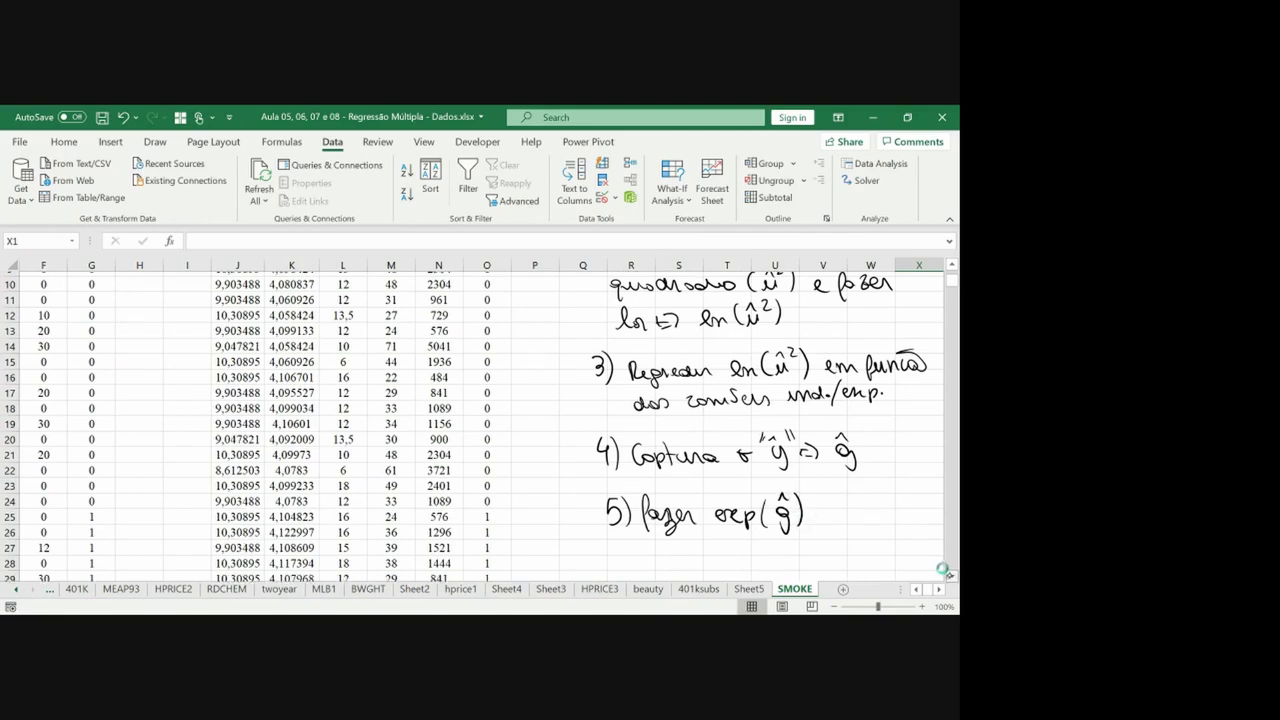
{"action": "left_click_drag", "start_coordinate": [620, 516], "coordinate": [612, 534]}
{"action": "left_click_drag", "start_coordinate": [628, 512], "coordinate": [630, 548]}
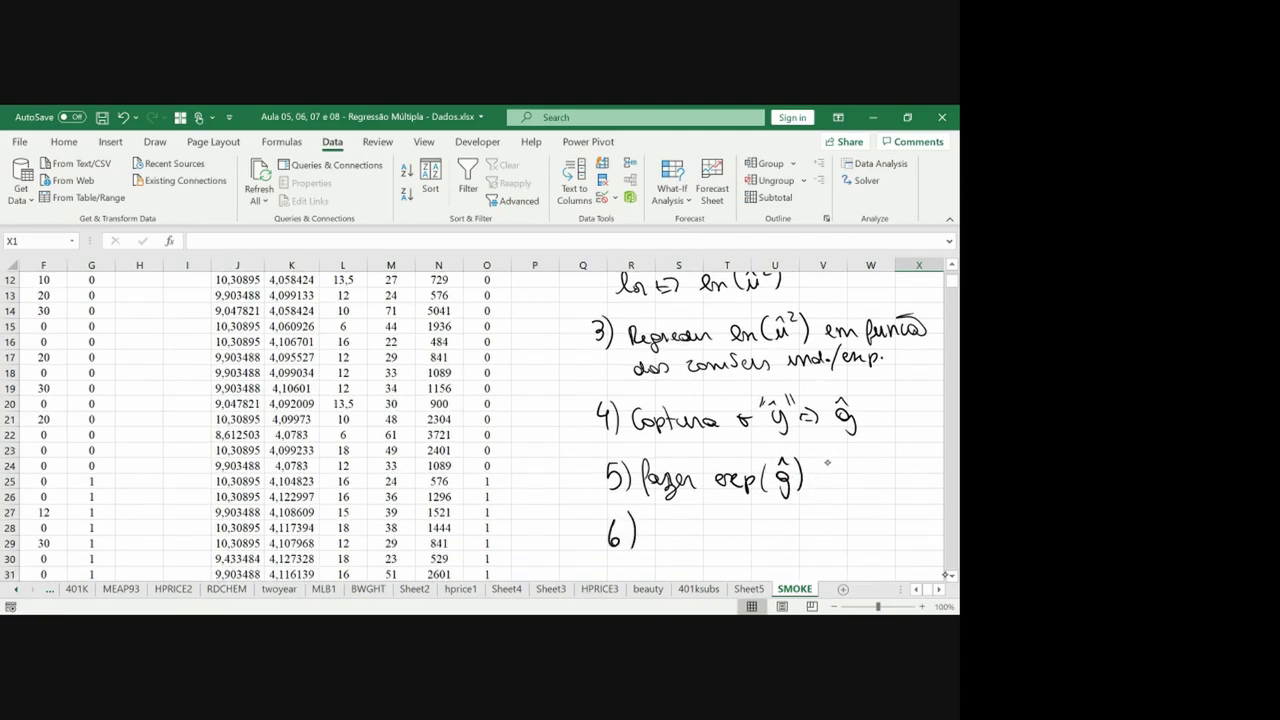
{"action": "left_click_drag", "start_coordinate": [848, 461], "coordinate": [863, 481]}
{"action": "left_click_drag", "start_coordinate": [650, 539], "coordinate": [898, 530]}
{"action": "scroll", "coordinate": [938, 591], "scroll_direction": "right", "scroll_amount": 3}
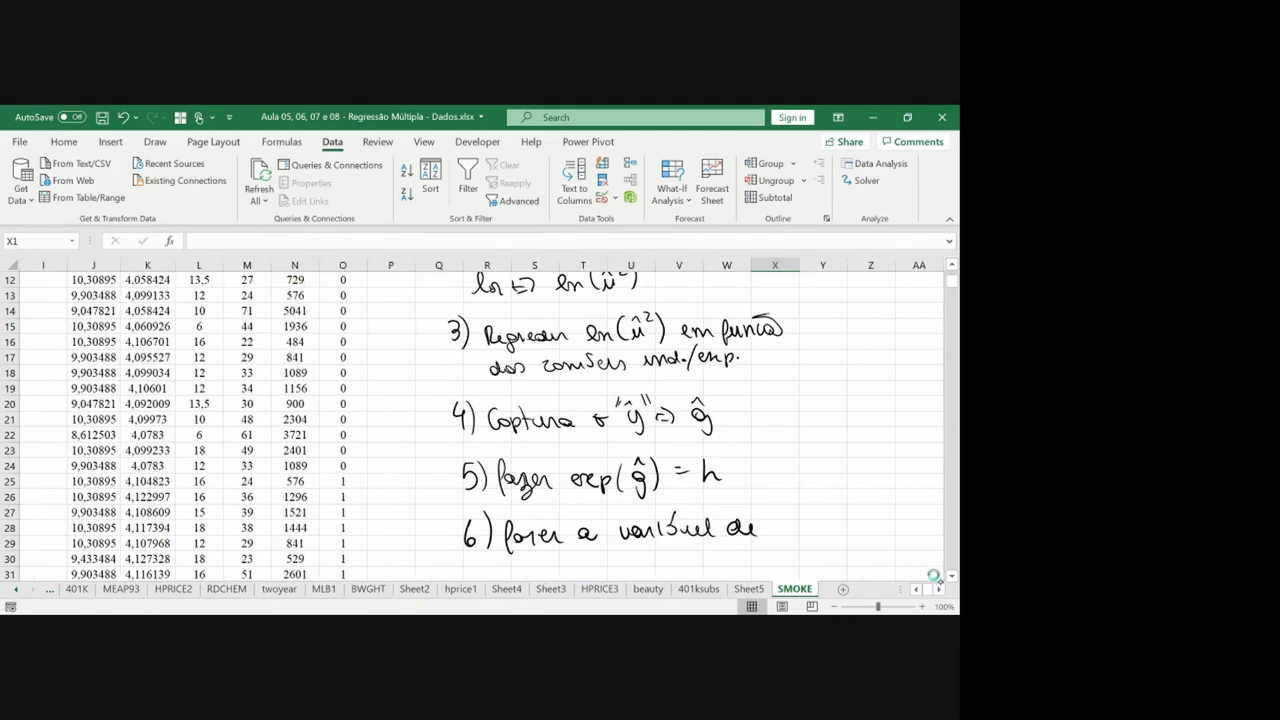
{"action": "mouse_move", "coordinate": [774, 522]}
{"action": "left_mouse_down"}
{"action": "mouse_move", "coordinate": [796, 540]}
{"action": "mouse_move", "coordinate": [866, 526]}
{"action": "mouse_move", "coordinate": [876, 536]}
{"action": "left_mouse_up"}
{"action": "mouse_move", "coordinate": [904, 496]}
{"action": "left_mouse_down"}
{"action": "mouse_move", "coordinate": [902, 540]}
{"action": "mouse_move", "coordinate": [930, 546]}
{"action": "left_mouse_up"}
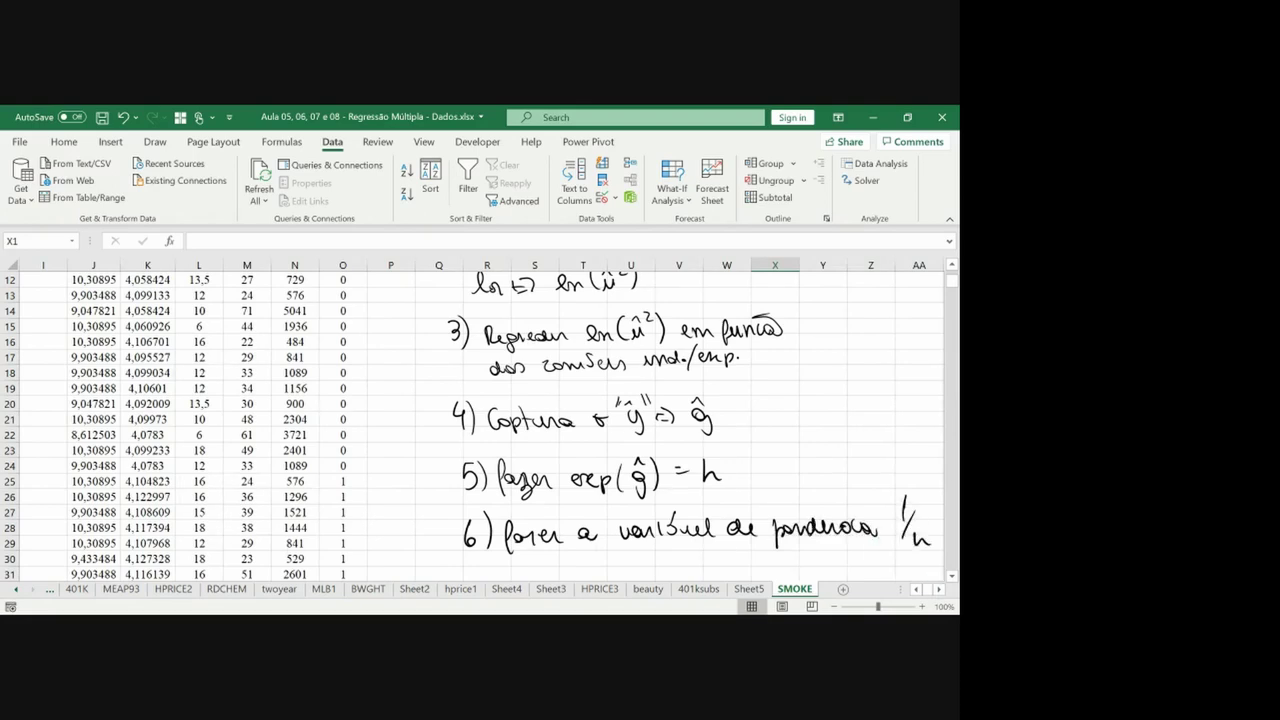
Start a Regression analysis with the cigs column, F1:F808, as the Y range.
{"action": "scroll", "coordinate": [470, 420], "scroll_direction": "up", "scroll_amount": 4}
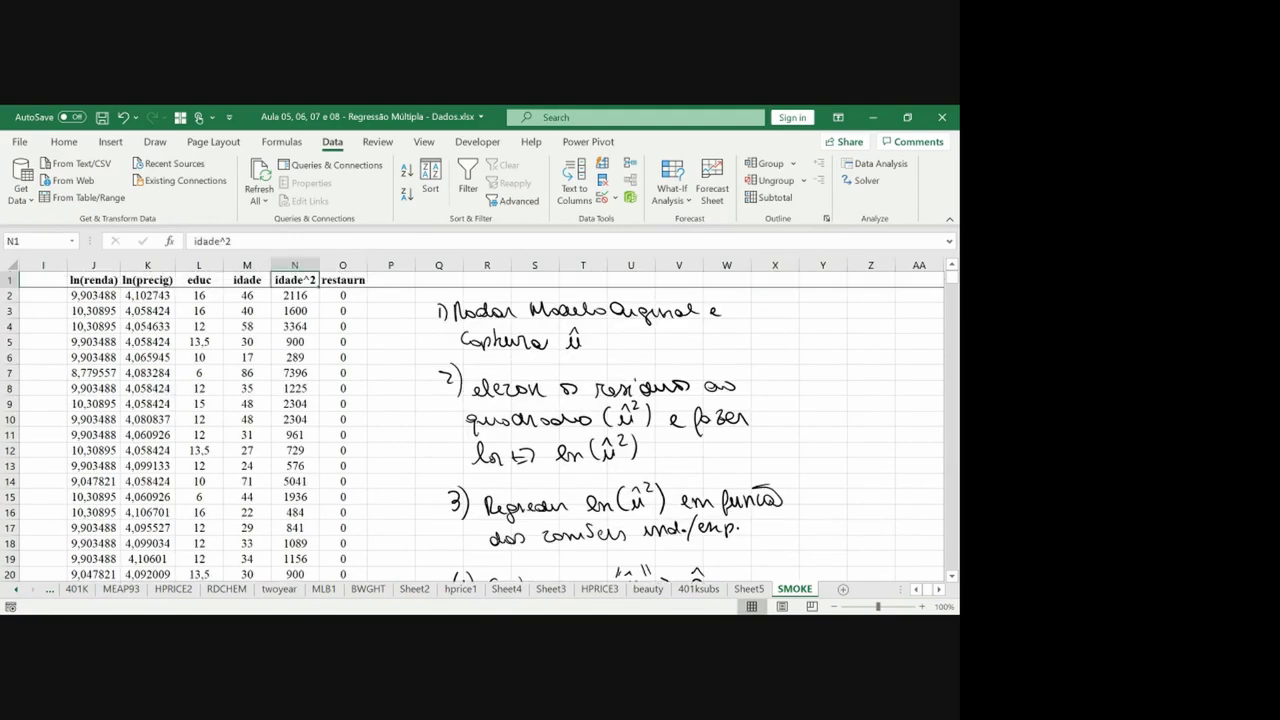
{"action": "left_click", "coordinate": [199, 280]}
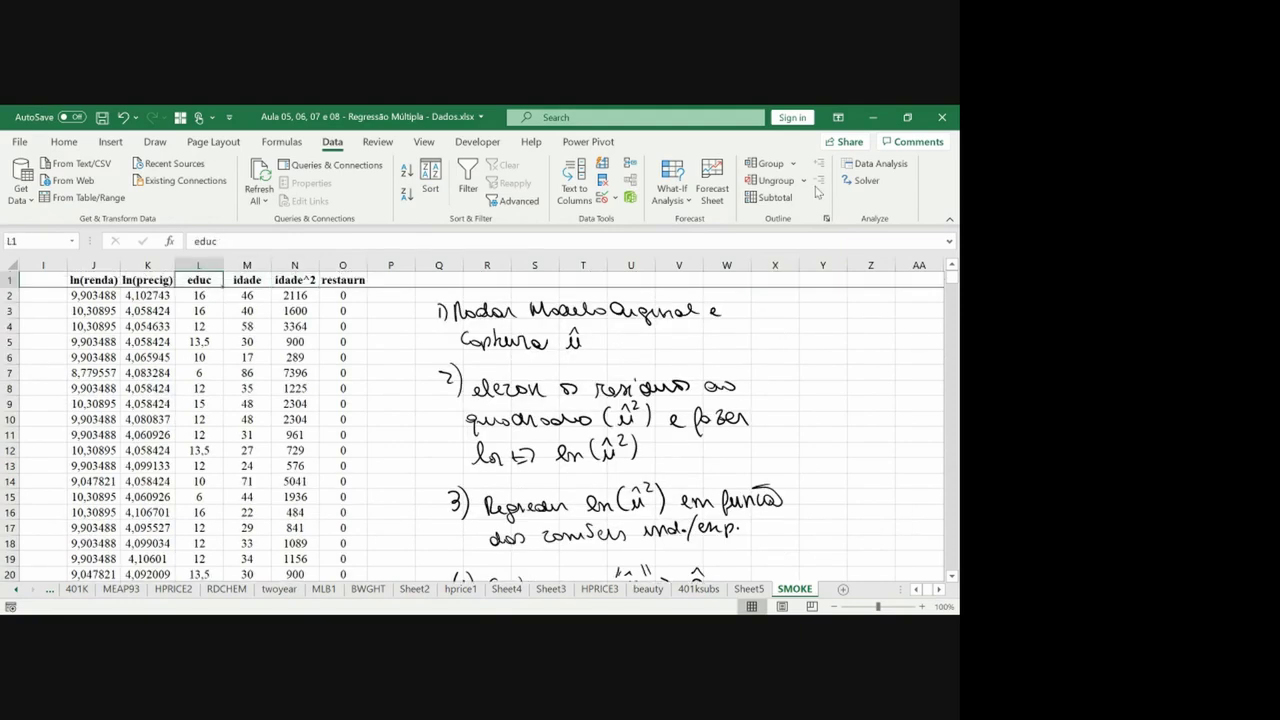
{"action": "left_click", "coordinate": [862, 164]}
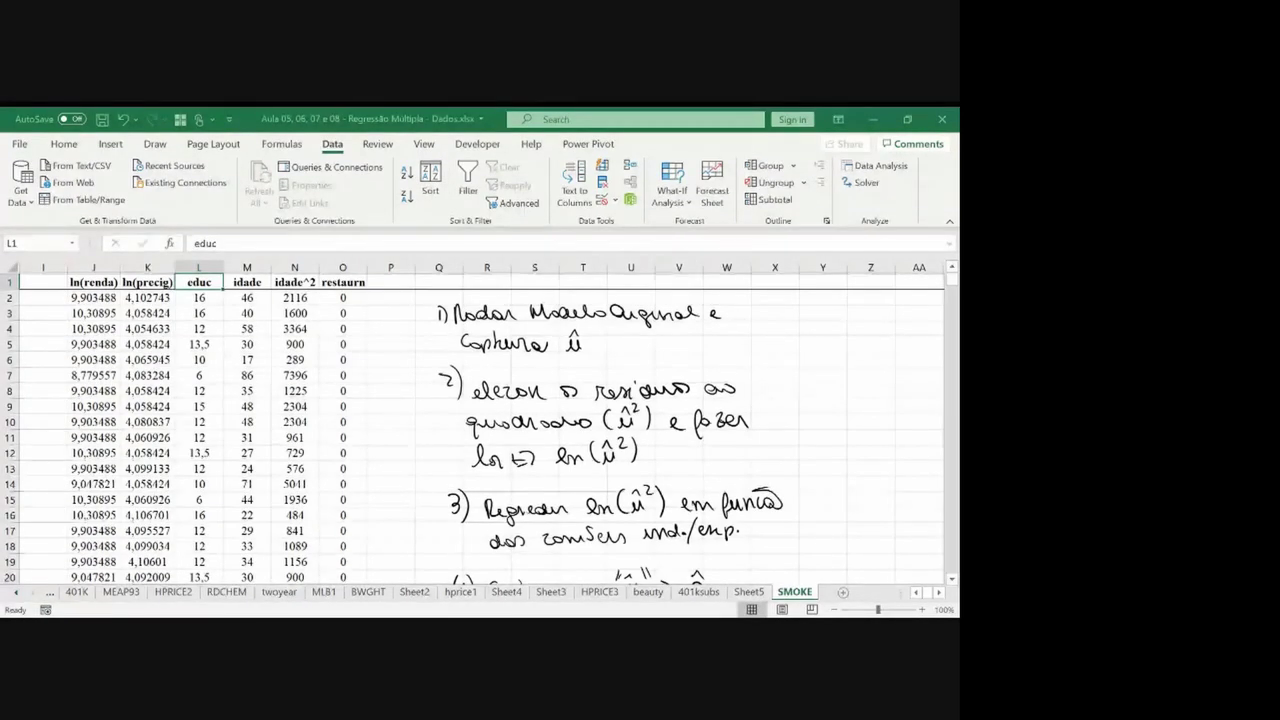
{"action": "scroll", "coordinate": [243, 313], "scroll_direction": "down", "scroll_amount": 1}
{"action": "scroll", "coordinate": [243, 313], "scroll_direction": "up", "scroll_amount": 1}
{"action": "key", "text": "ctrl+Home"}
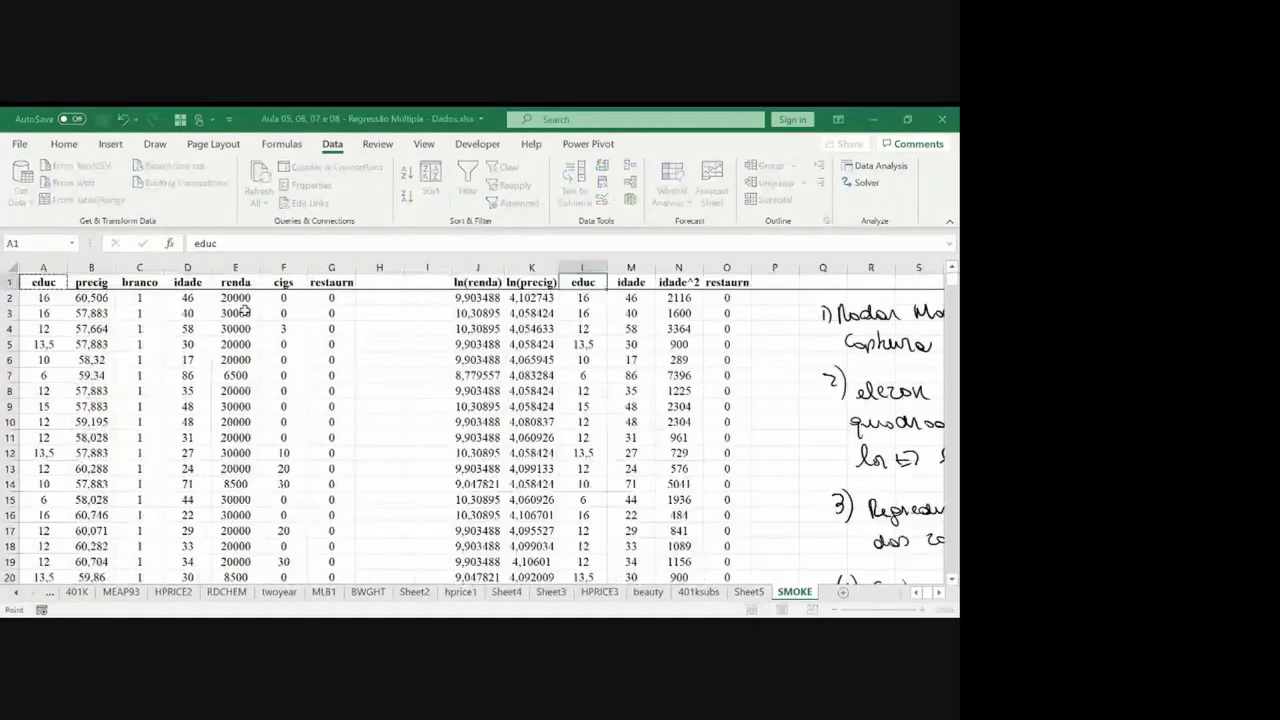
{"action": "key", "text": "Right"}
{"action": "key", "text": "Right"}
{"action": "key", "text": "Right"}
{"action": "key", "text": "Right"}
{"action": "key", "text": "Right"}
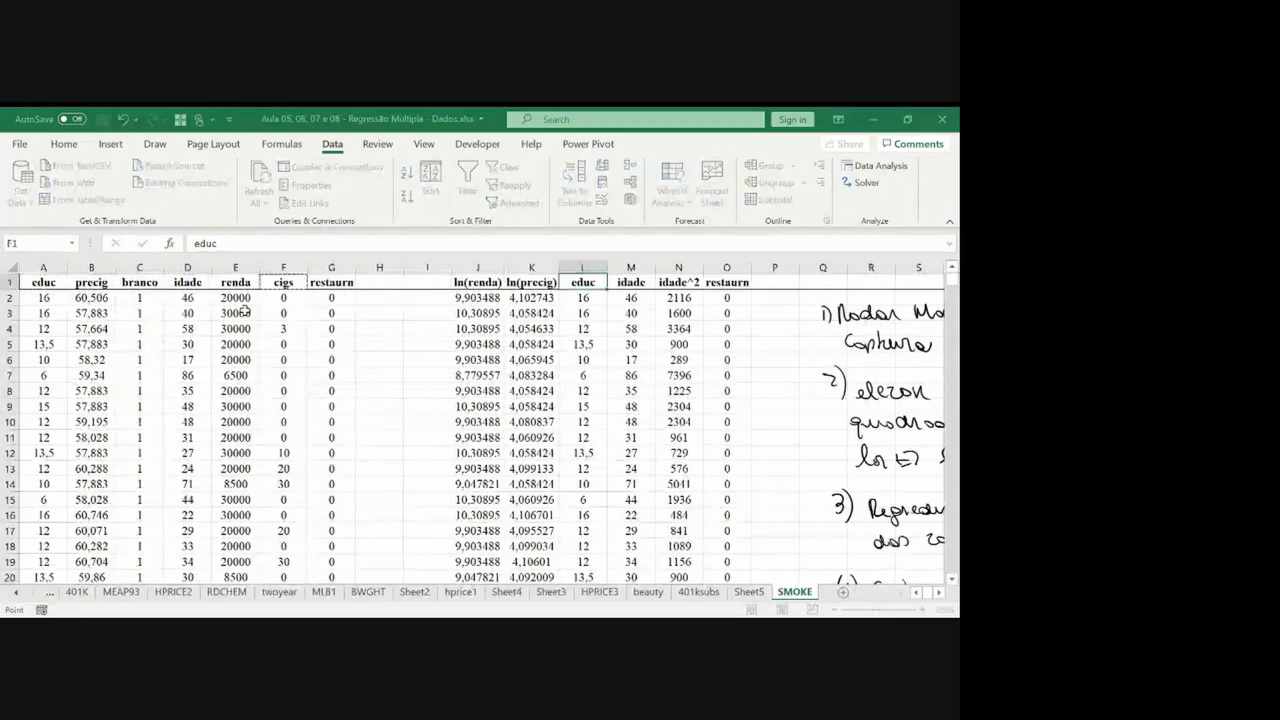
{"action": "key", "text": "ctrl+shift+Down"}
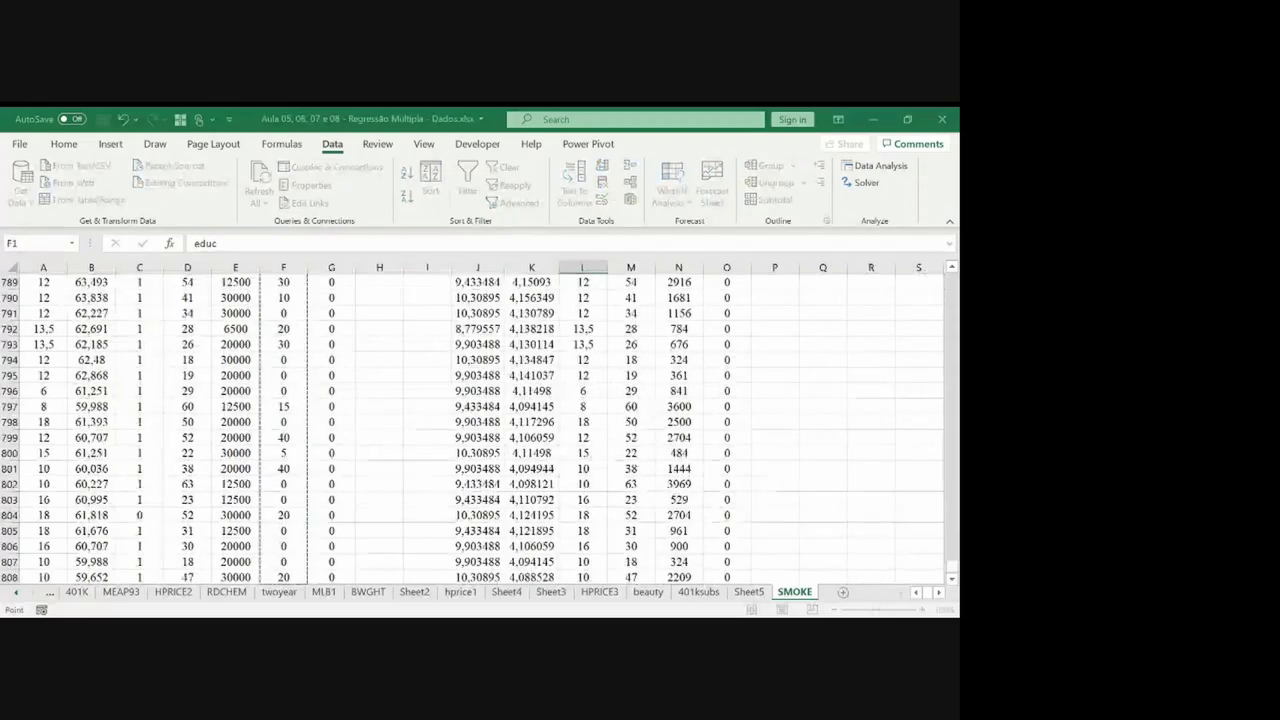
{"action": "key", "text": "Tab"}
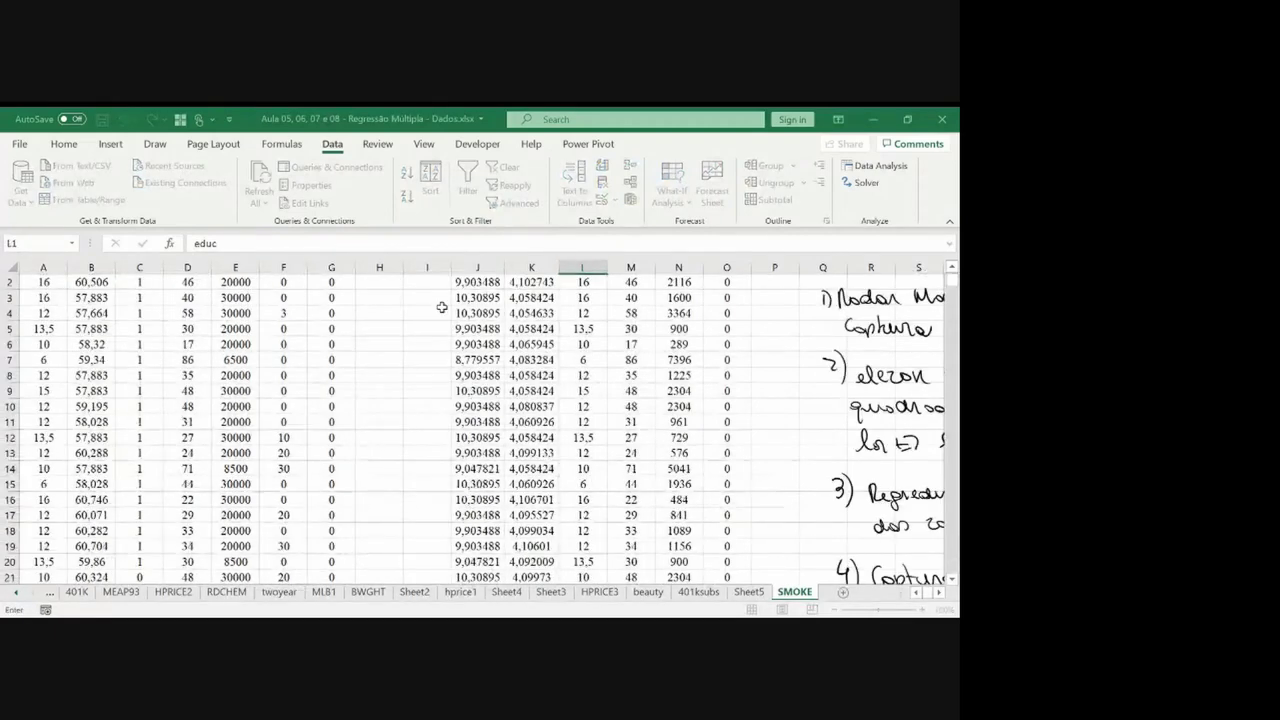
Set the regression's X range to the columns from ln(renda) through restaurn, J1:O808.
{"action": "left_click", "coordinate": [468, 325]}
{"action": "key", "text": "Up"}
{"action": "key", "text": "Up"}
{"action": "key", "text": "Up"}
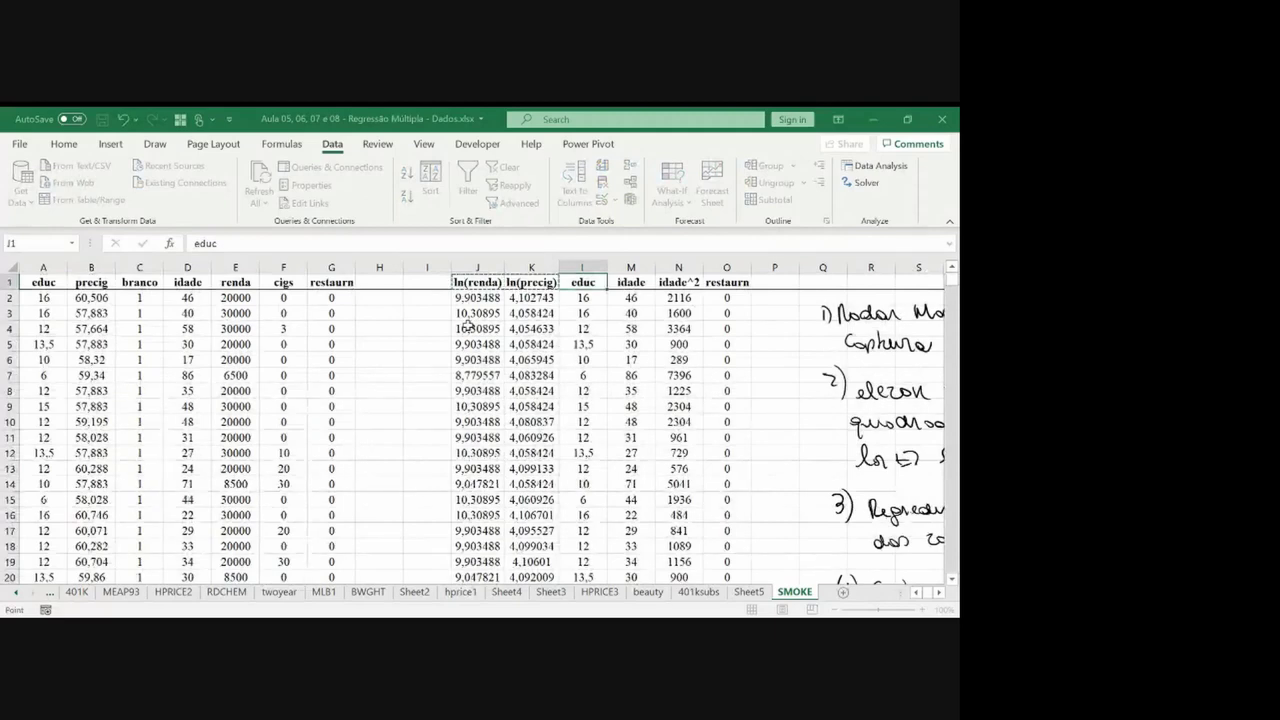
{"action": "key", "text": "shift+Right"}
{"action": "key", "text": "shift+Right"}
{"action": "key", "text": "shift+Right"}
{"action": "key", "text": "shift+Right"}
{"action": "key", "text": "ctrl+shift+Down"}
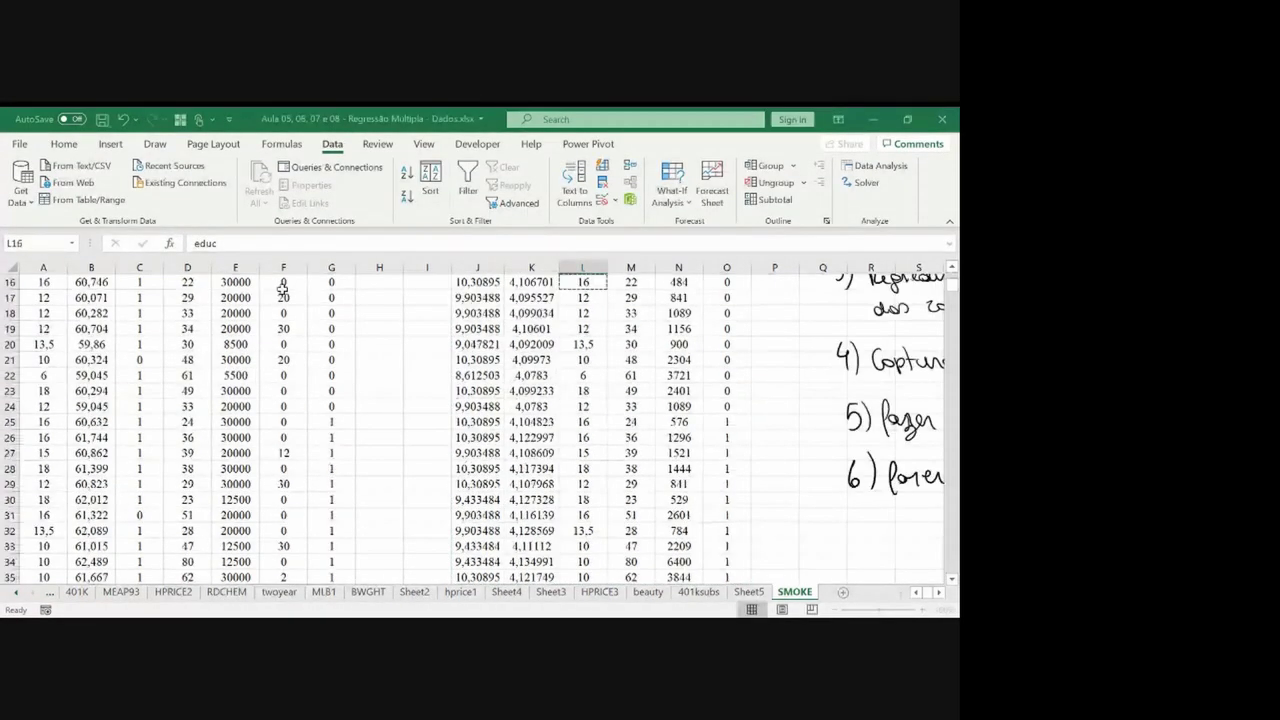
Run the regression with labels and residuals, output to Z1, and autofit the output columns.
{"action": "scroll", "coordinate": [531, 338], "scroll_direction": "up", "scroll_amount": 5}
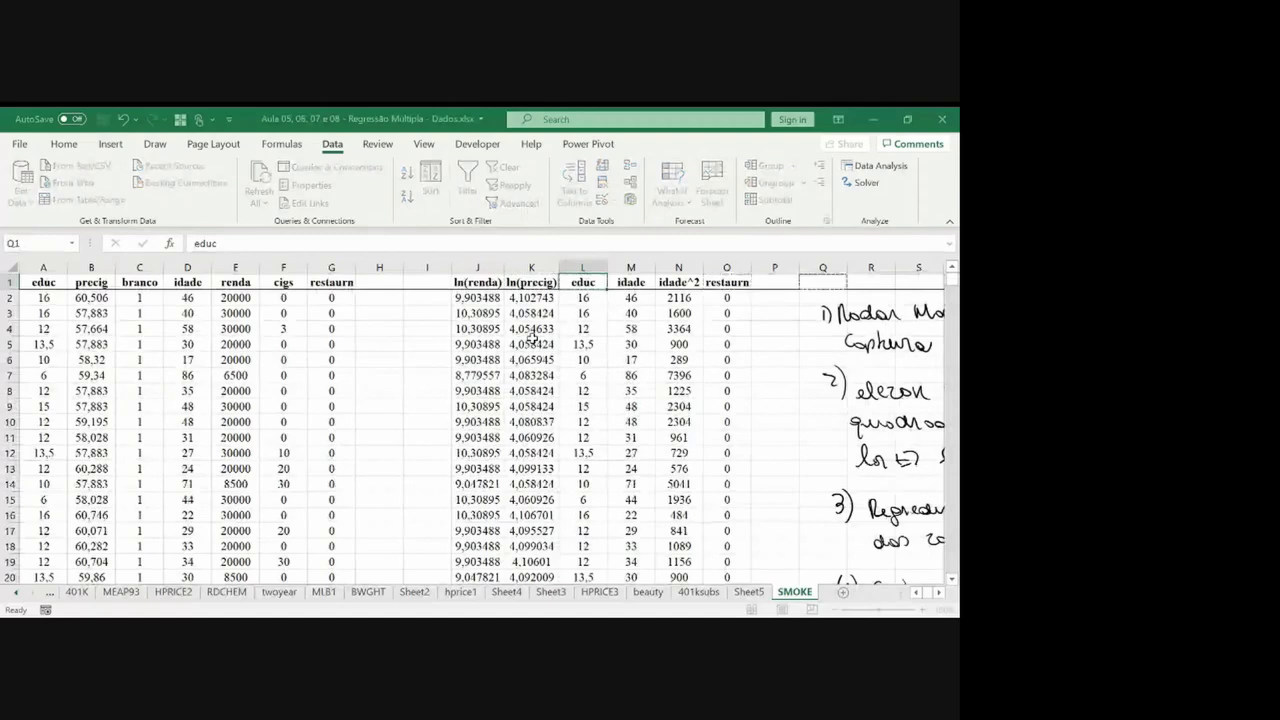
{"action": "key", "text": "Right"}
{"action": "key", "text": "Right"}
{"action": "key", "text": "Right"}
{"action": "key", "text": "Right"}
{"action": "key", "text": "Right"}
{"action": "key", "text": "Right"}
{"action": "key", "text": "Right"}
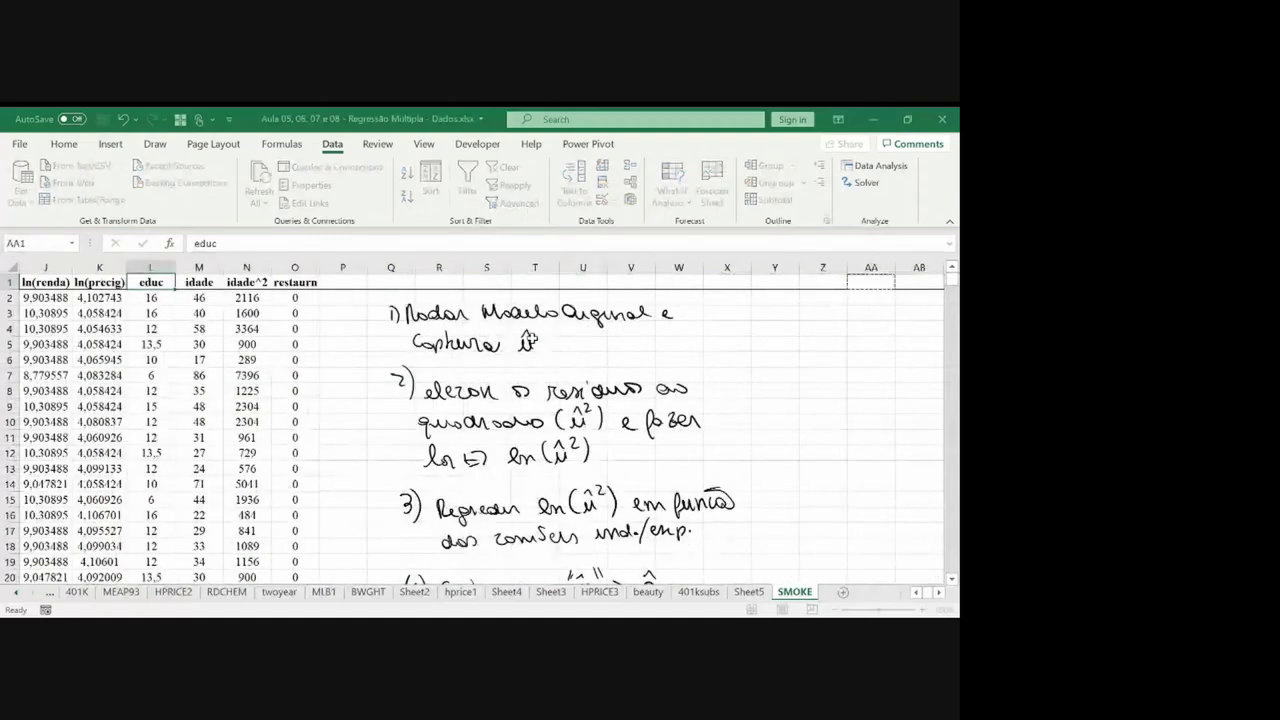
{"action": "key", "text": "Left"}
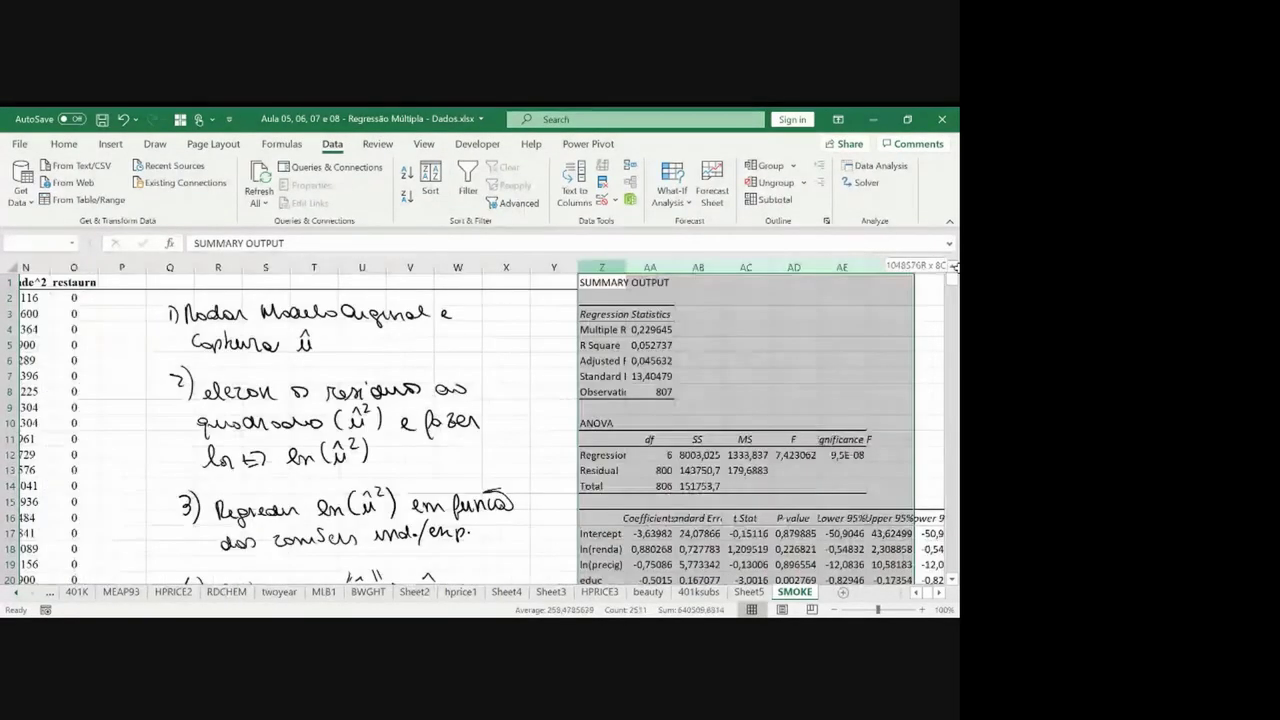
{"action": "double_click", "coordinate": [898, 272]}
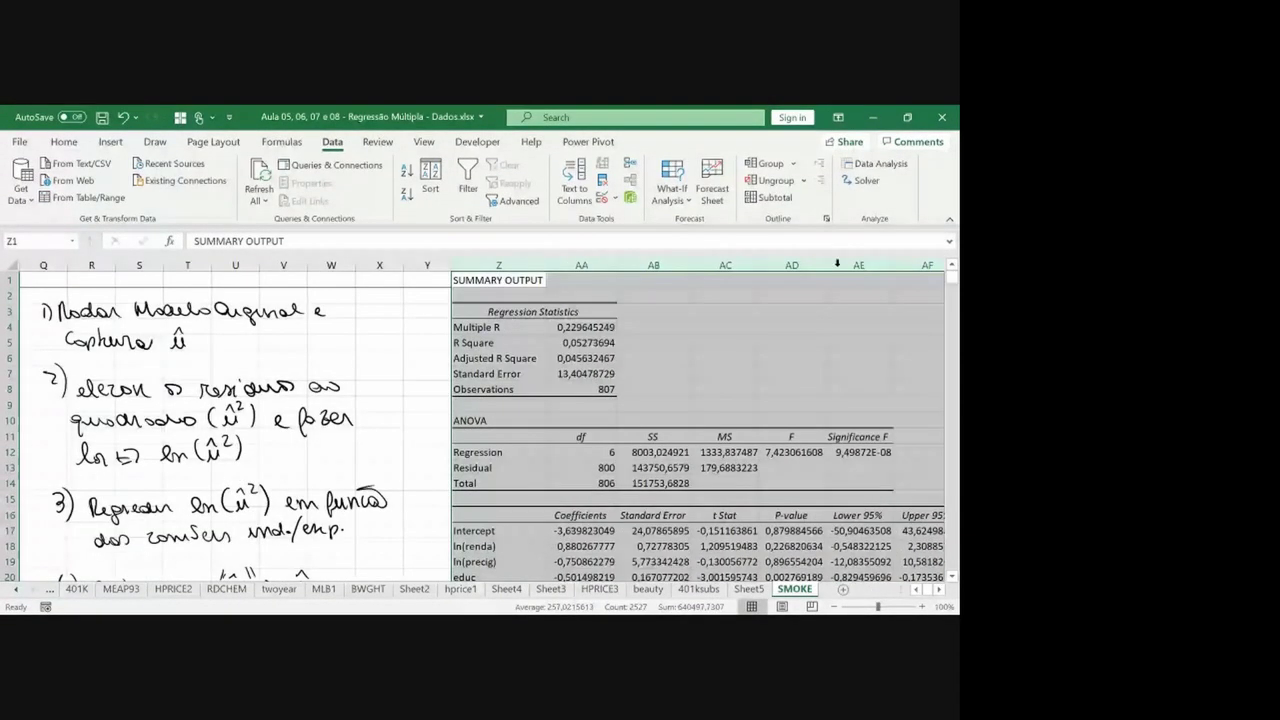
Fill the Residuals column of the residual output, AB29:AB836, with yellow.
{"action": "left_click", "coordinate": [578, 530]}
{"action": "key", "text": "Down"}
{"action": "key", "text": "Down"}
{"action": "key", "text": "Down"}
{"action": "key", "text": "Down"}
{"action": "scroll", "coordinate": [570, 522], "scroll_direction": "down", "scroll_amount": 7}
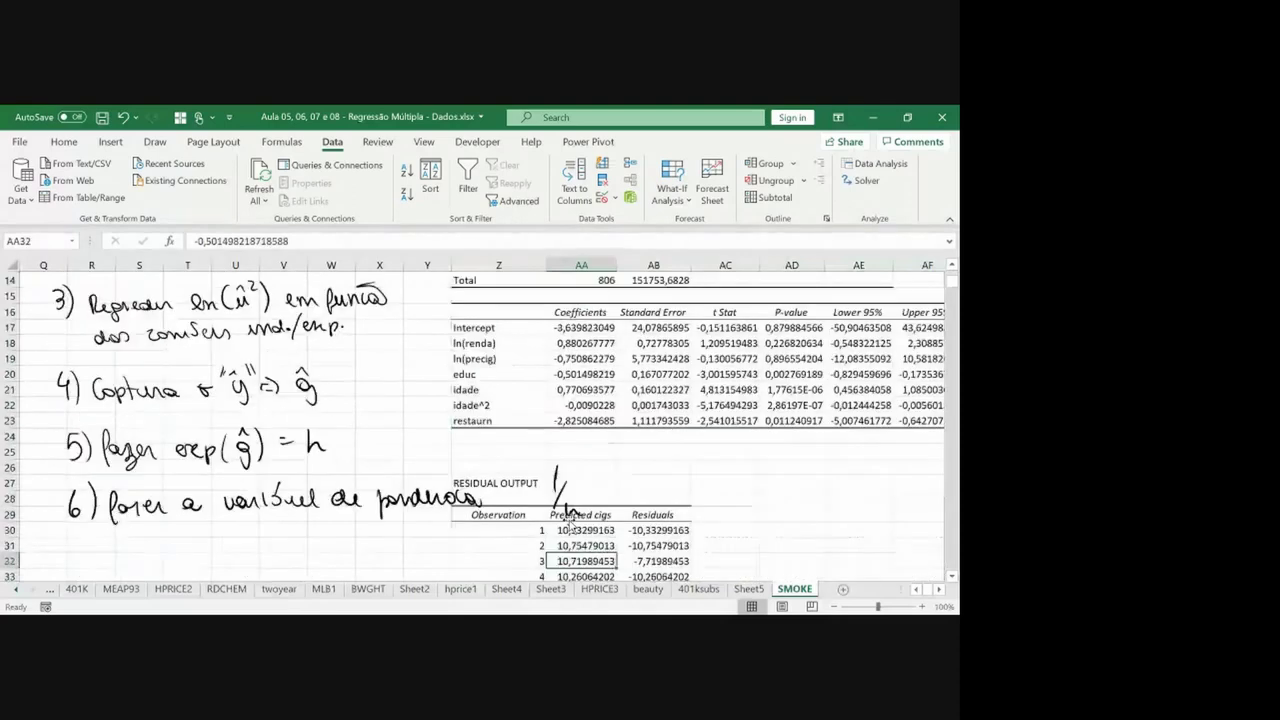
{"action": "key", "text": "Down"}
{"action": "key", "text": "Down"}
{"action": "key", "text": "Down"}
{"action": "key", "text": "Down"}
{"action": "key", "text": "Down"}
{"action": "key", "text": "Down"}
{"action": "key", "text": "Down"}
{"action": "key", "text": "Down"}
{"action": "key", "text": "Right"}
{"action": "key", "text": "ctrl+shift+Down"}
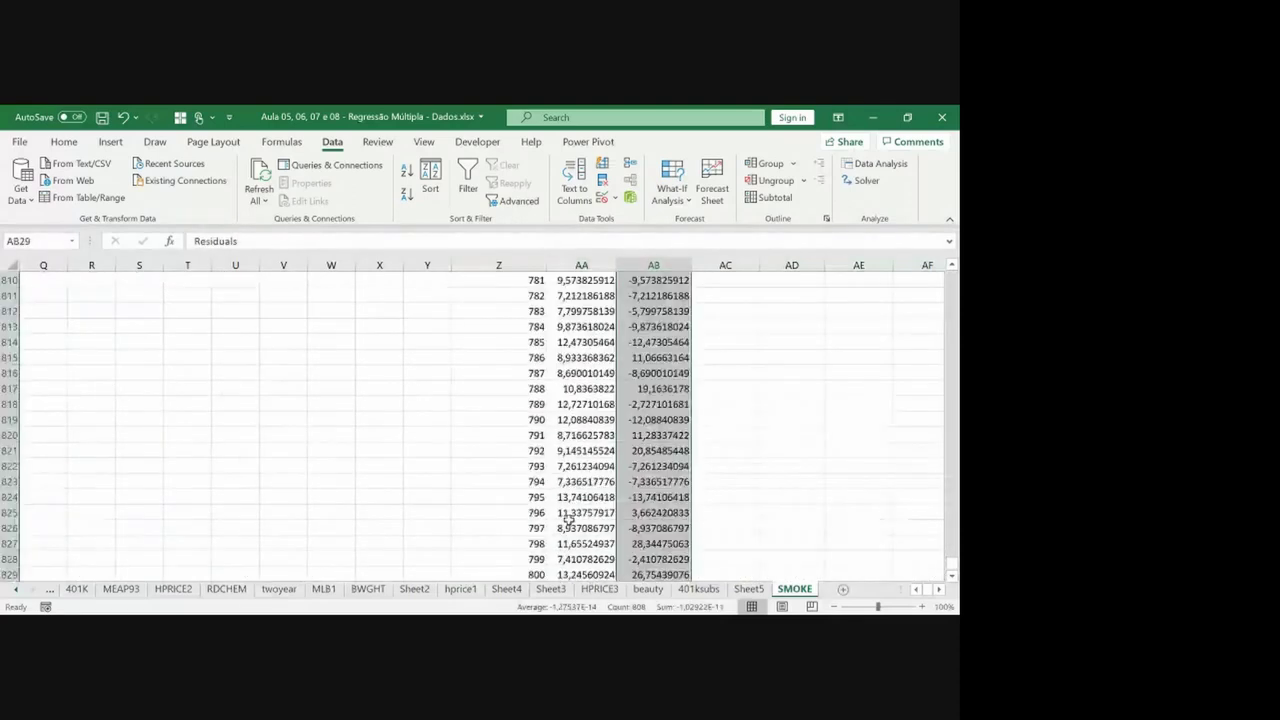
{"action": "left_click", "coordinate": [64, 142]}
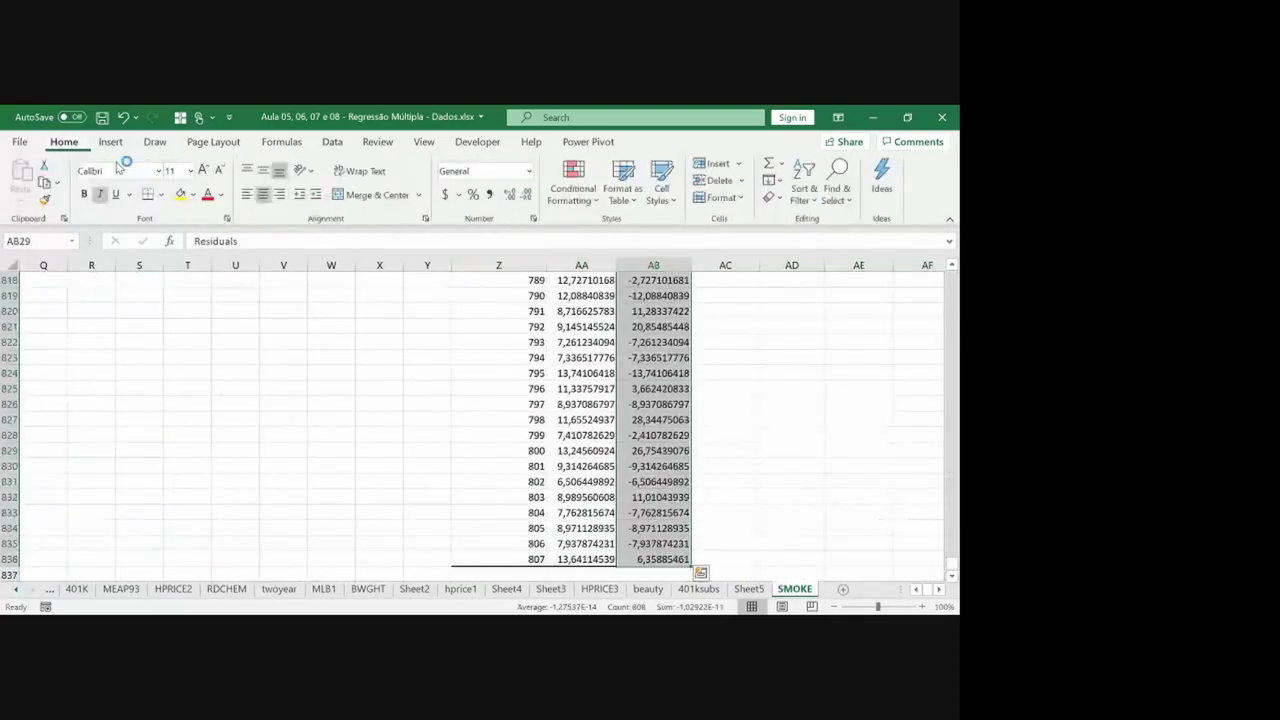
{"action": "left_click", "coordinate": [180, 195]}
{"action": "key", "text": "Up"}
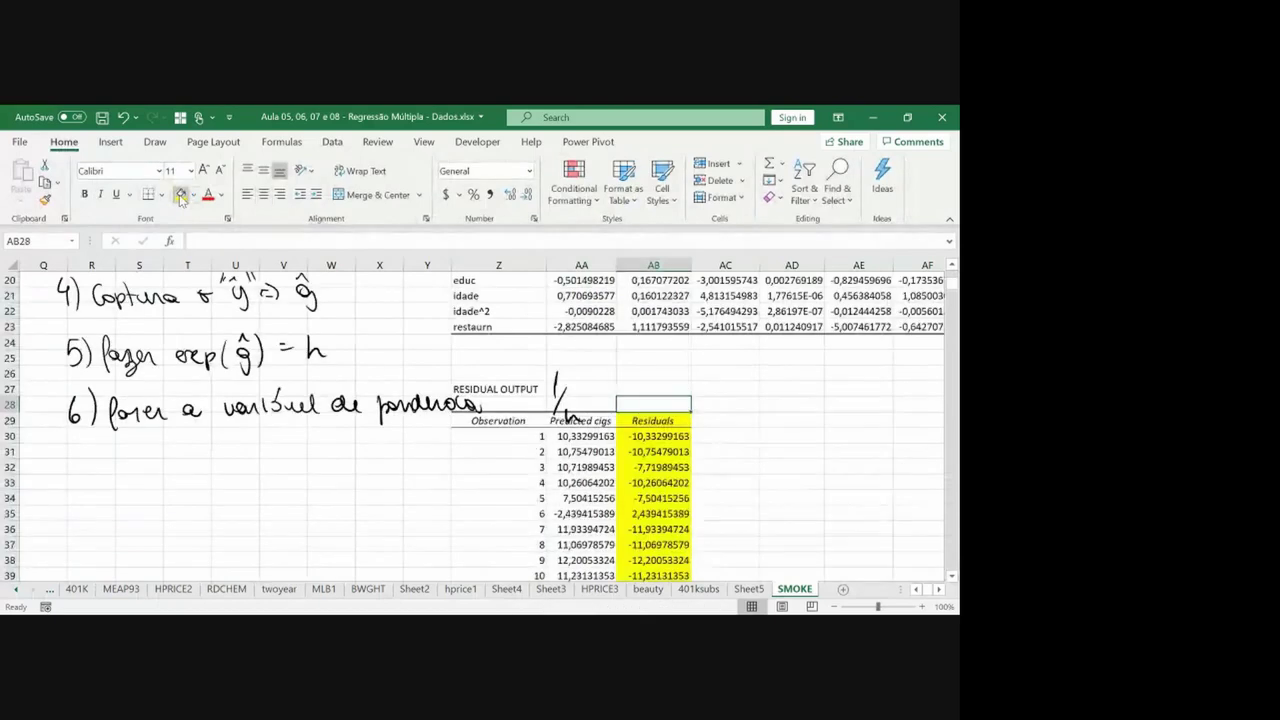
Rename the Residuals header in AB29 as u.
{"action": "key", "text": "Down"}
{"action": "type", "text": "u"}
{"action": "key", "text": "Return"}
{"action": "key", "text": "Up"}
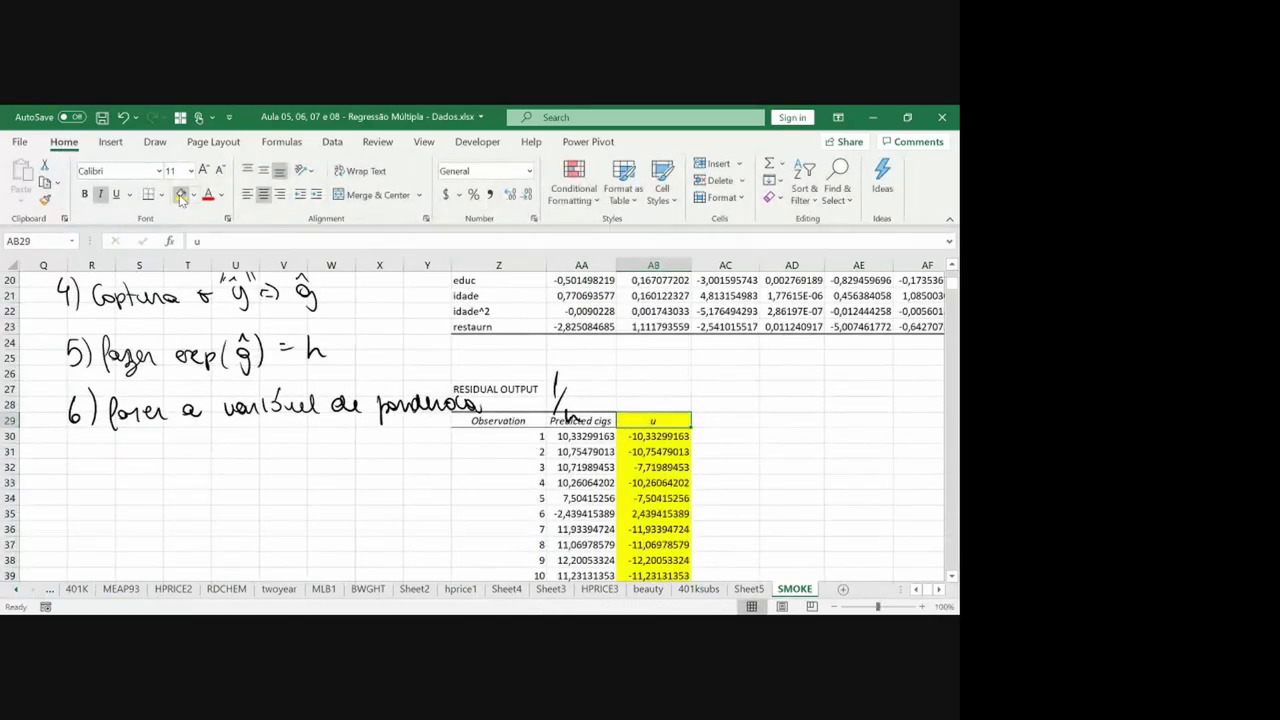
Copy the whole u column from the residual output into column P, beside restaurn.
{"action": "key", "text": "ctrl+shift+Down"}
{"action": "key", "text": "ctrl+c"}
{"action": "key", "text": "ctrl+Home"}
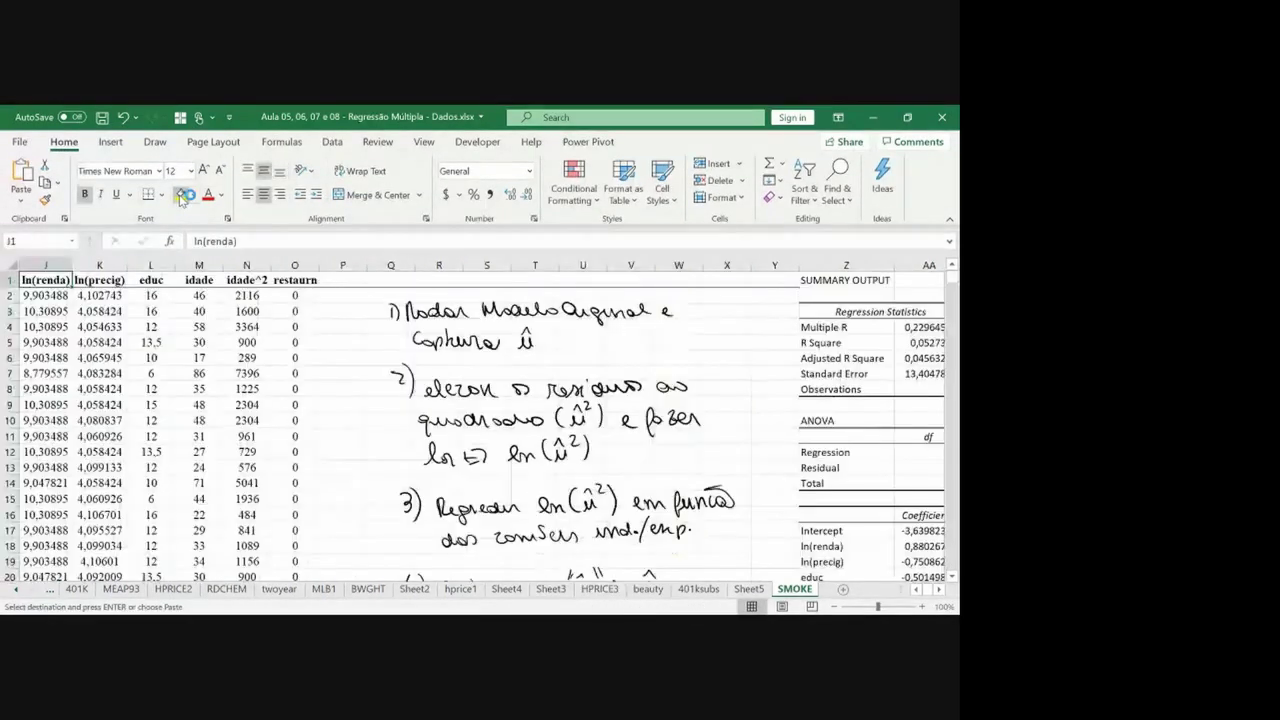
{"action": "key", "text": "Right"}
{"action": "key", "text": "Right"}
{"action": "key", "text": "Right"}
{"action": "key", "text": "Right"}
{"action": "key", "text": "Right"}
{"action": "key", "text": "Right"}
{"action": "key", "text": "ctrl+v"}
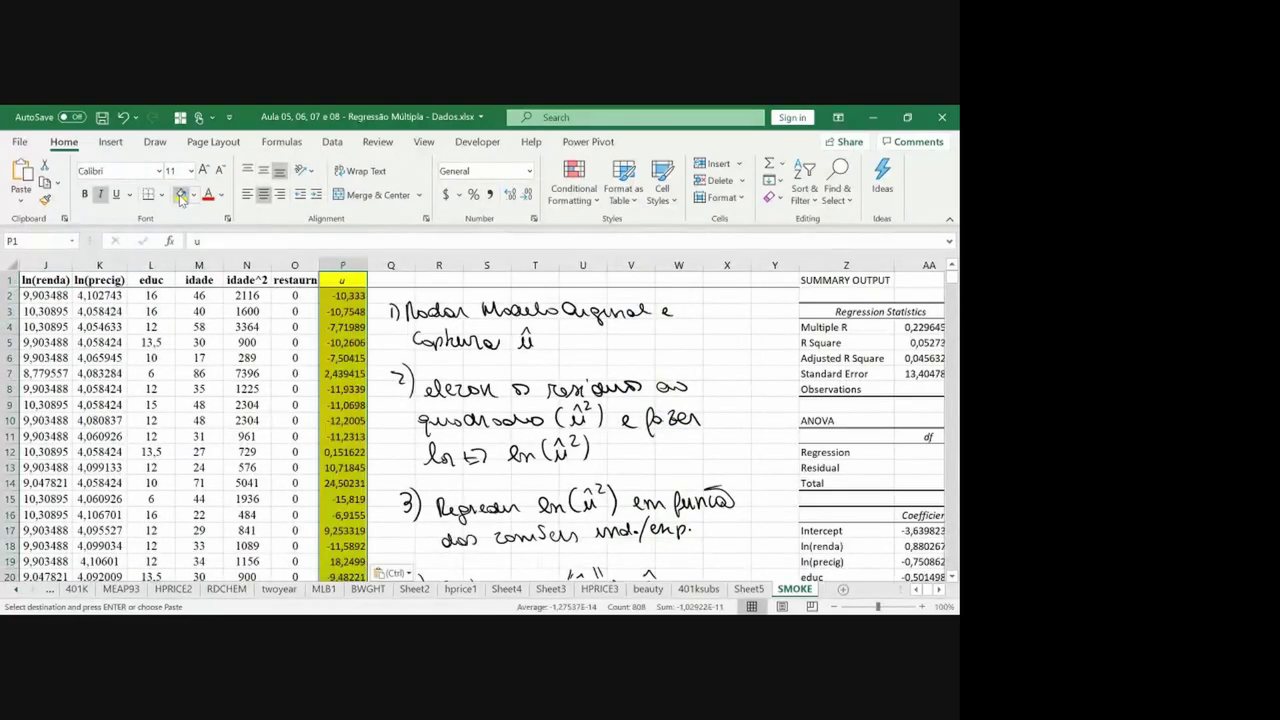
Insert a new column Q headed u^2 and enter =P2^2 in Q2.
{"action": "left_click", "coordinate": [391, 264]}
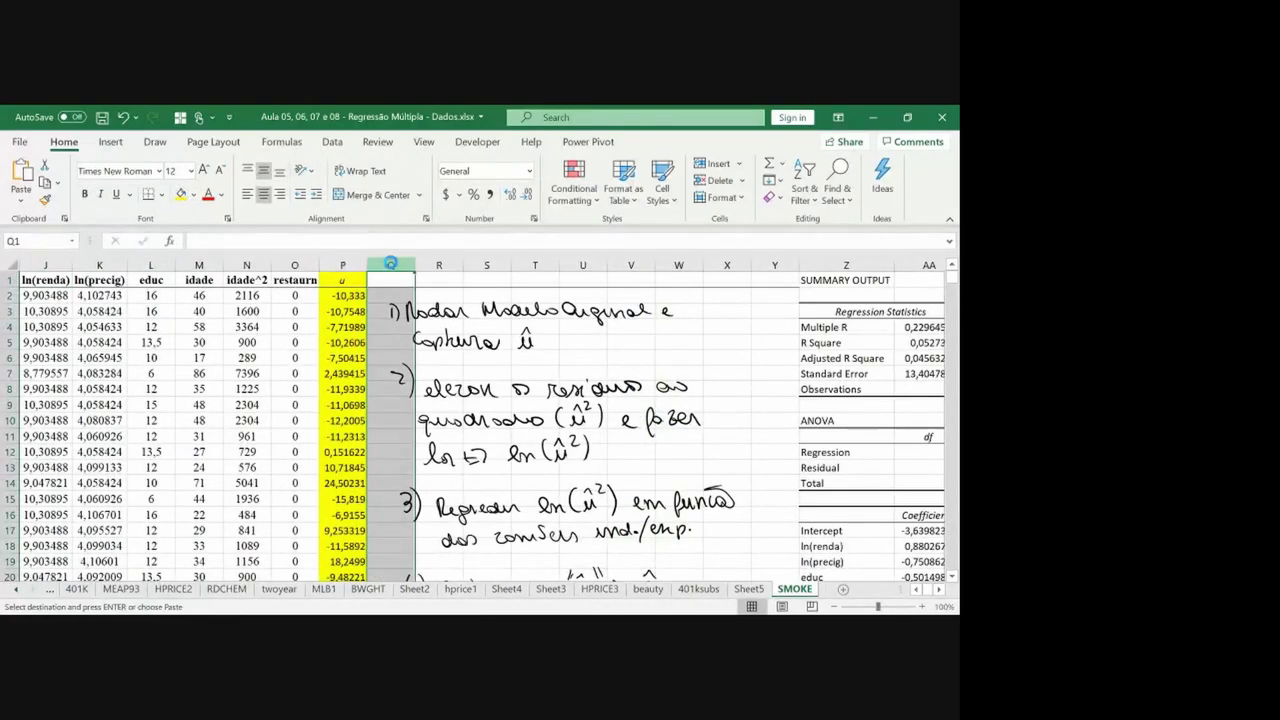
{"action": "key", "text": "ctrl+shift+plus"}
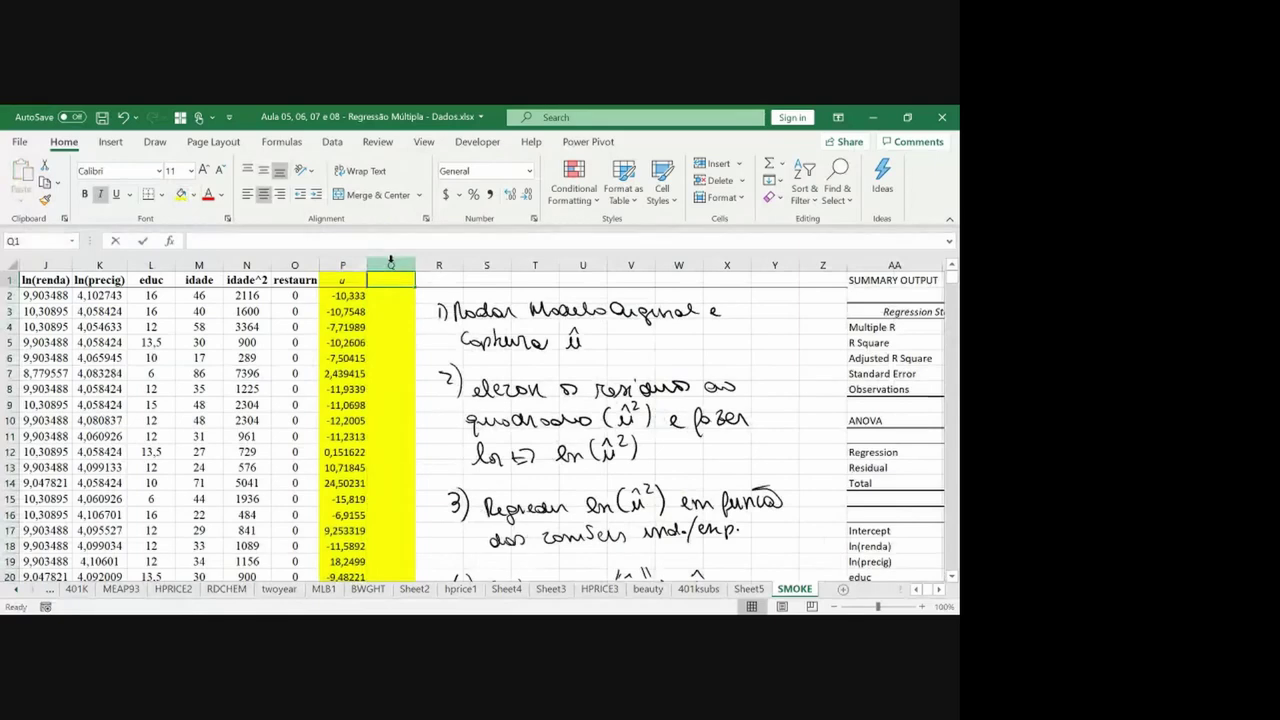
{"action": "type", "text": "u^2"}
{"action": "key", "text": "Return"}
{"action": "type", "text": "="}
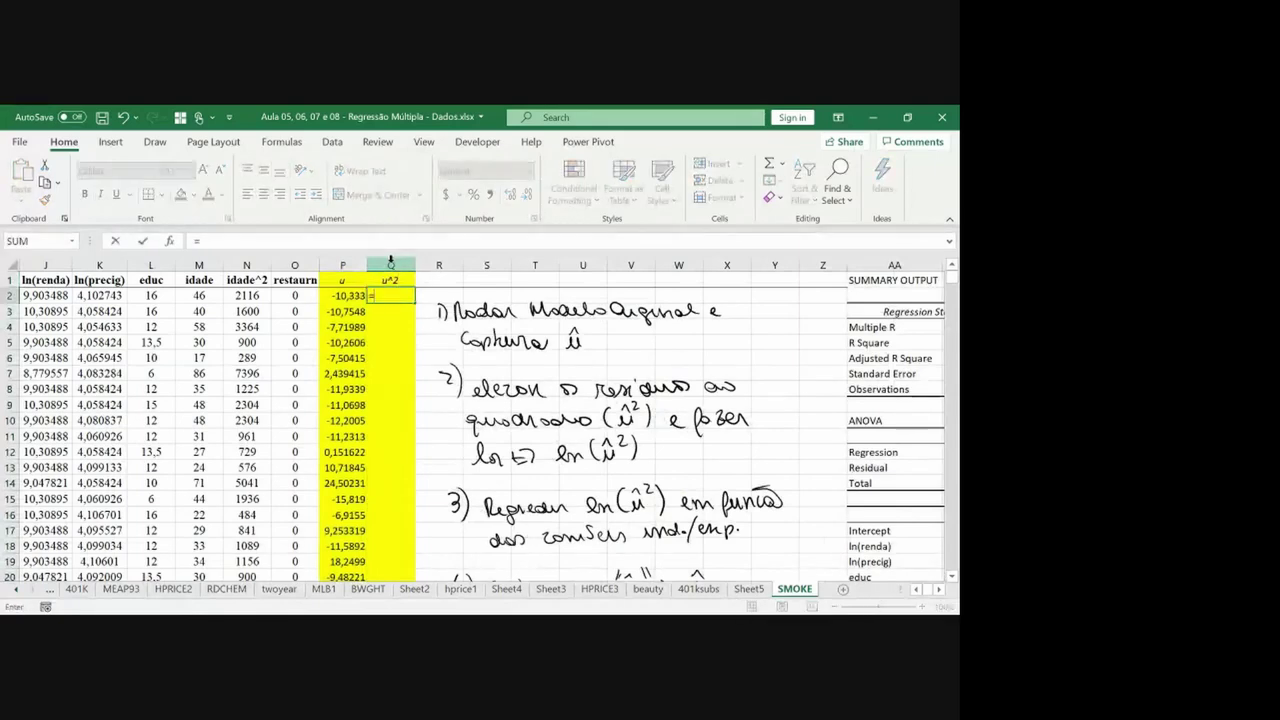
{"action": "key", "text": "Left"}
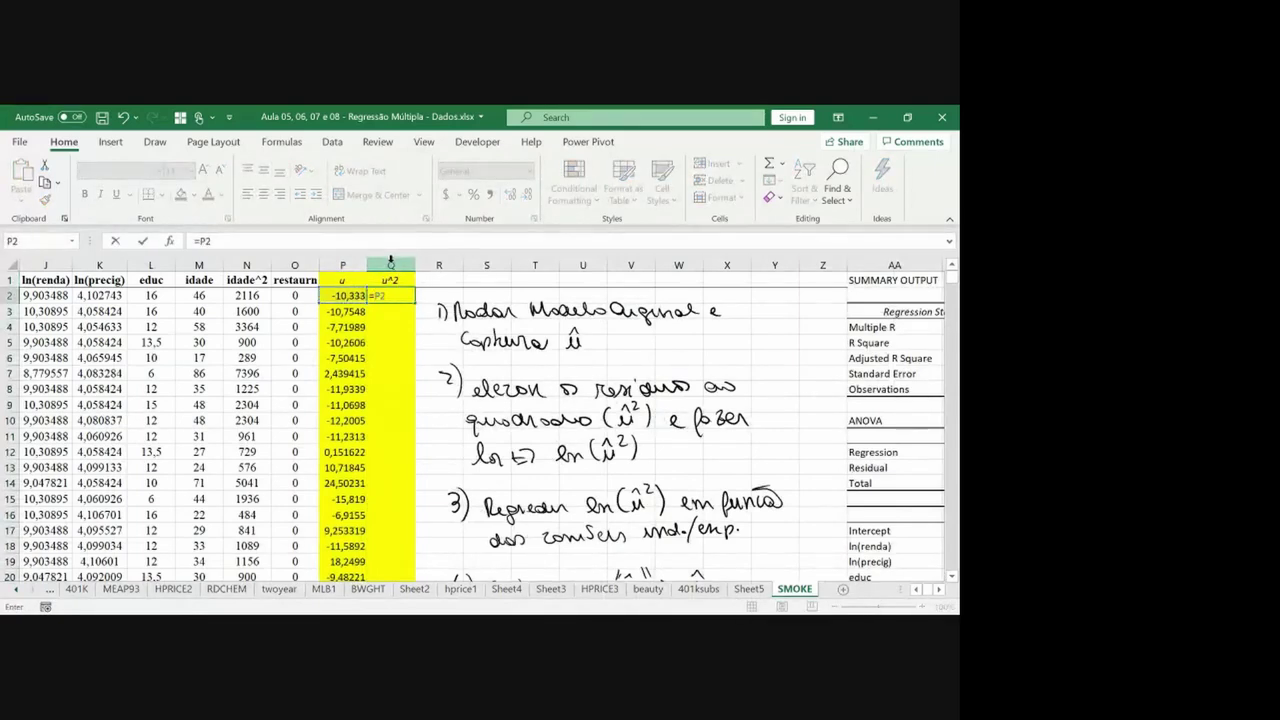
{"action": "type", "text": "^2"}
{"action": "key", "text": "Return"}
{"action": "key", "text": "Up"}
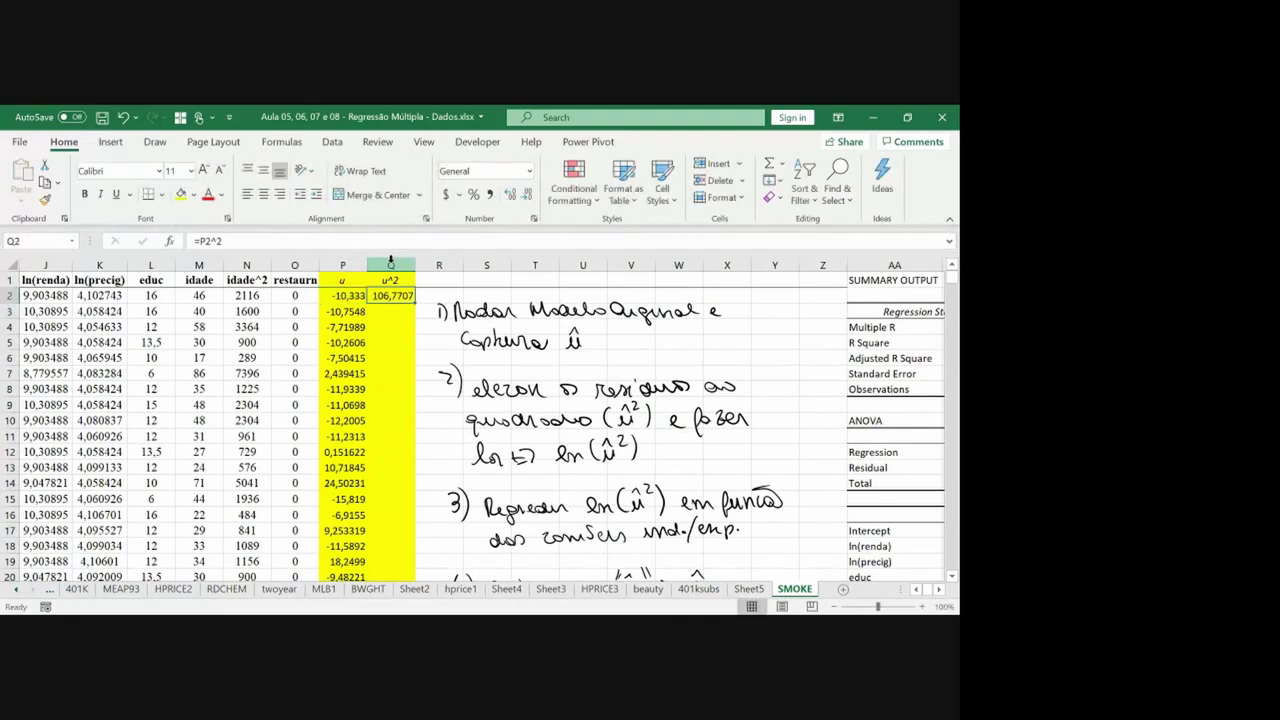
Copy the squared-residual formula down column Q to row 808.
{"action": "key", "text": "ctrl+c"}
{"action": "key", "text": "Left"}
{"action": "key", "text": "ctrl+Down"}
{"action": "key", "text": "Right"}
{"action": "key", "text": "ctrl+shift+Up"}
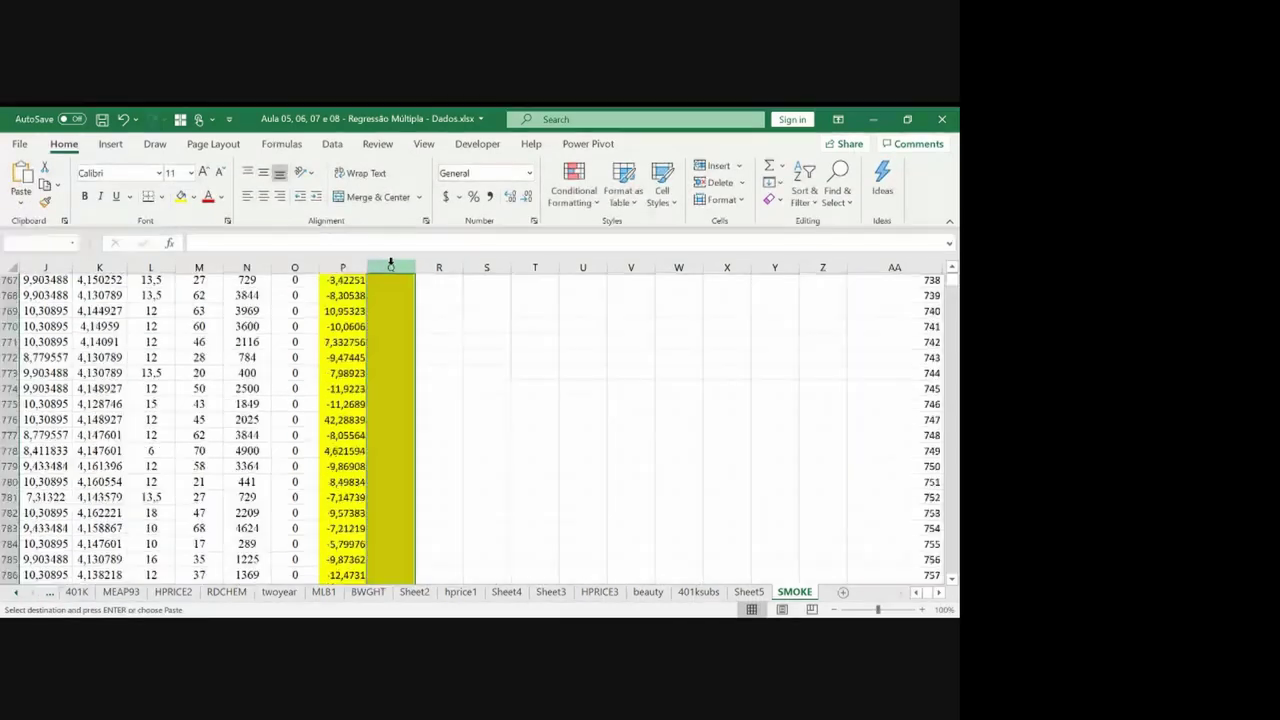
{"action": "key", "text": "ctrl+v"}
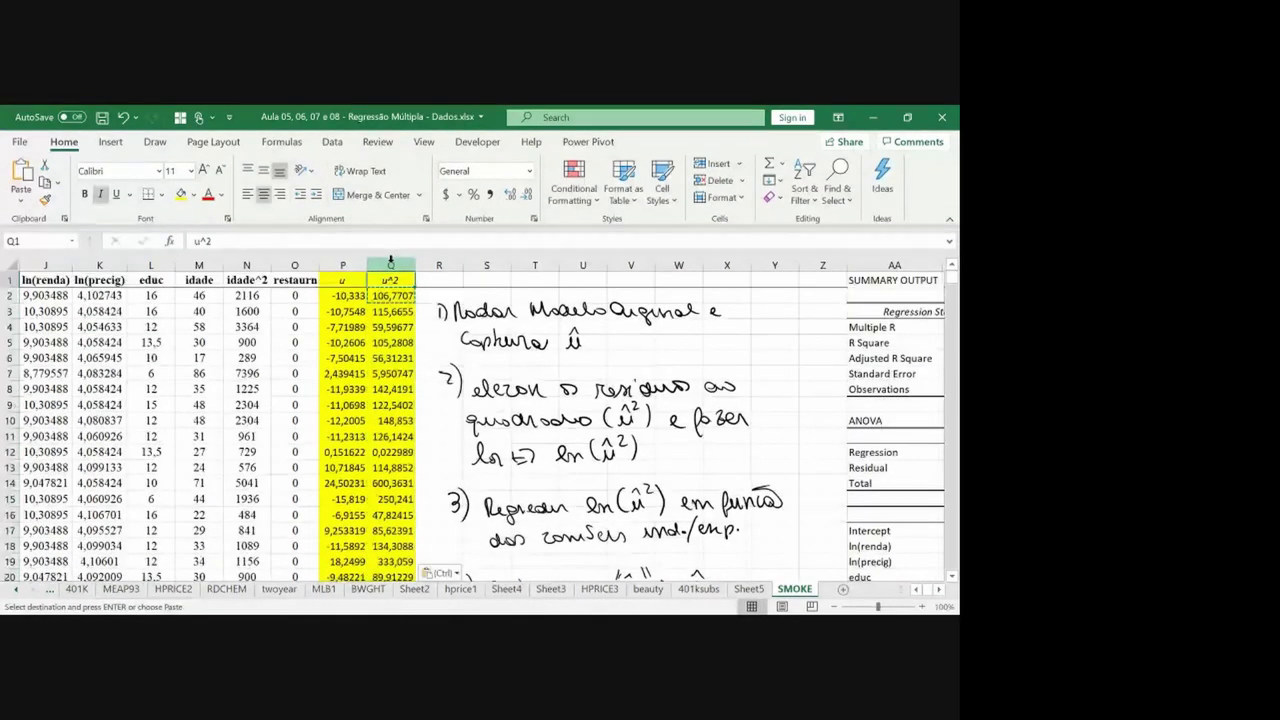
Insert a new column R headed ln(u^2) and enter =LN(Q2) in R2.
{"action": "left_click", "coordinate": [432, 264]}
{"action": "key", "text": "ctrl+plus"}
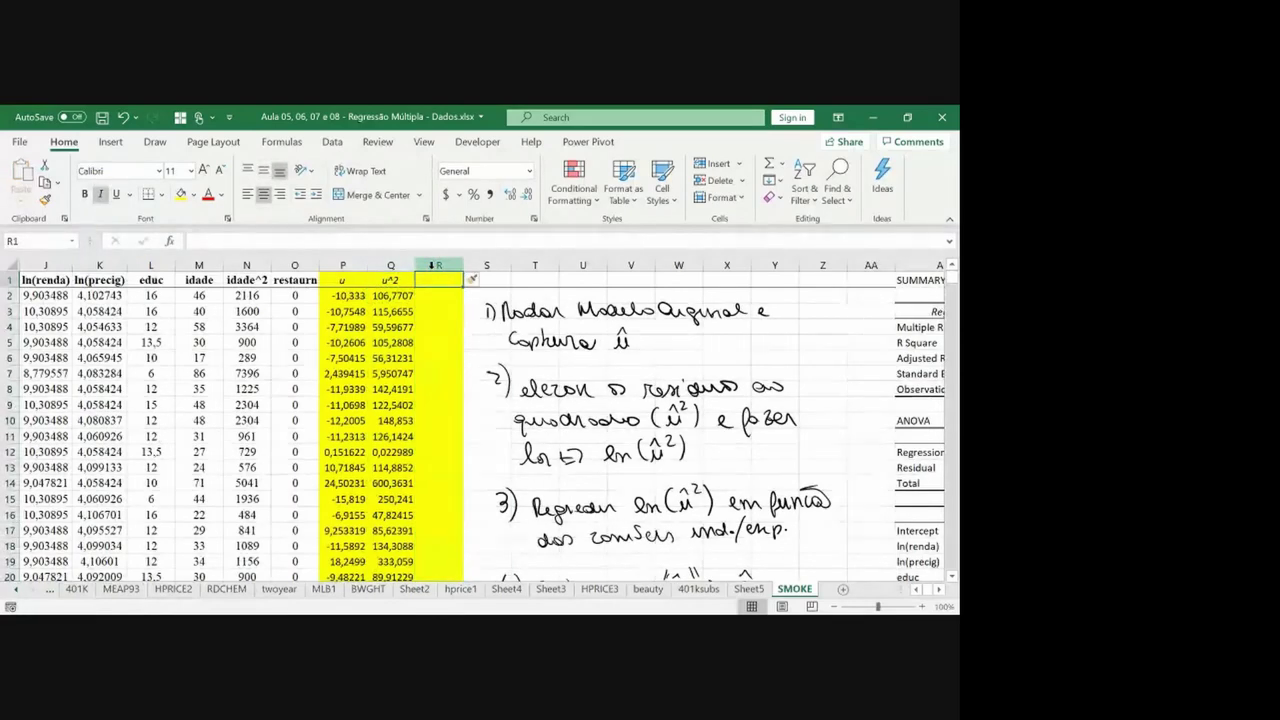
{"action": "type", "text": "ln("}
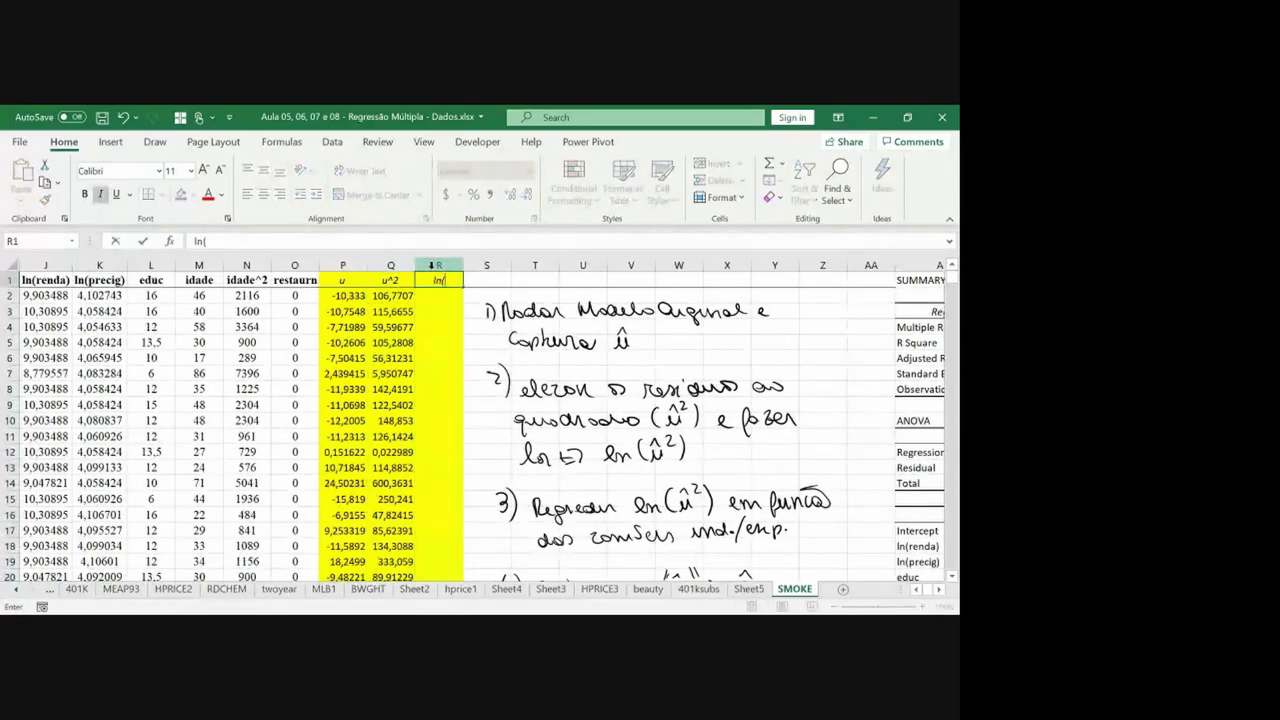
{"action": "type", "text": "u^2)"}
{"action": "key", "text": "Return"}
{"action": "type", "text": "="}
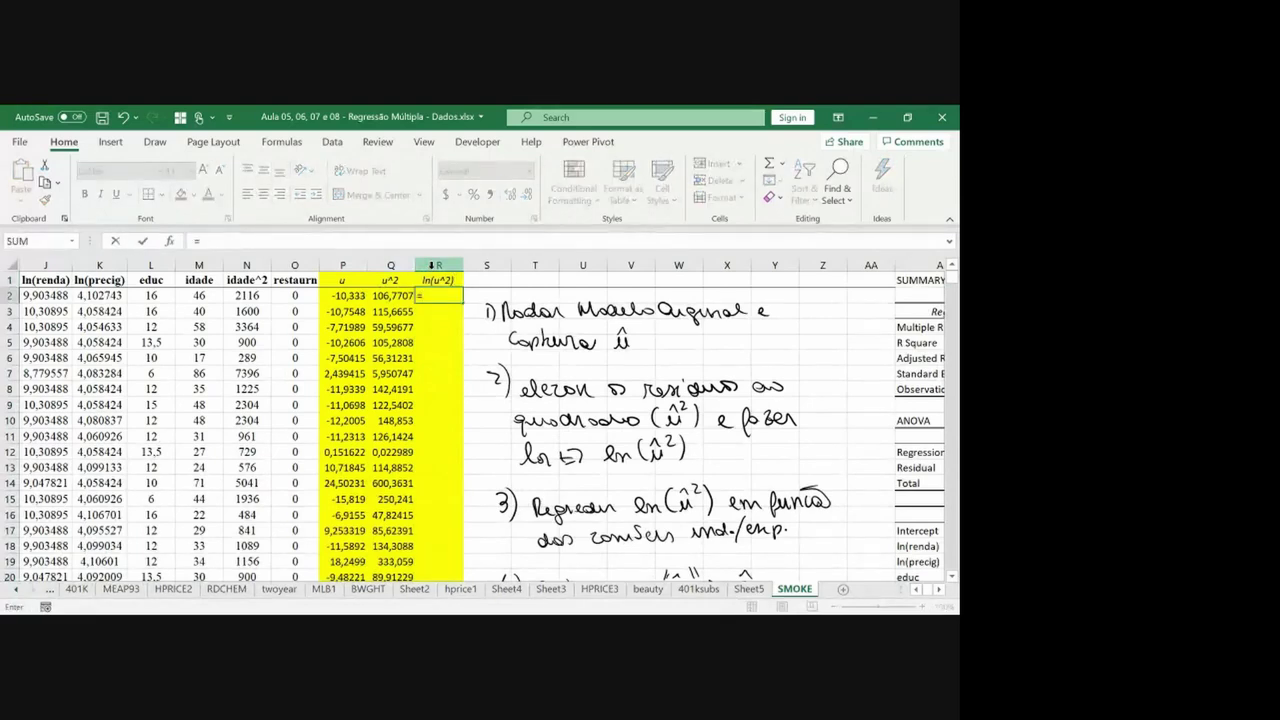
{"action": "type", "text": "ln(Q2)"}
{"action": "key", "text": "Return"}
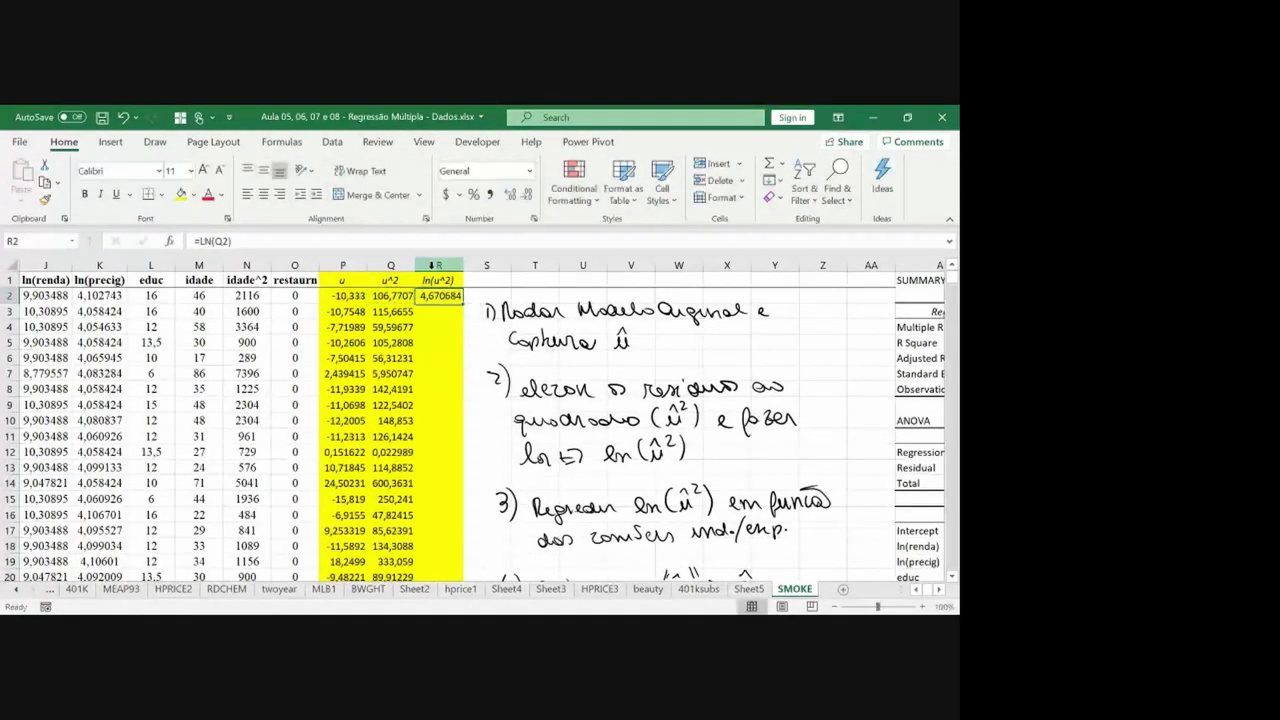
Copy the LN formula down column R to row 808.
{"action": "key", "text": "Up"}
{"action": "key", "text": "ctrl+c"}
{"action": "key", "text": "Down"}
{"action": "key", "text": "Left"}
{"action": "key", "text": "ctrl+Down"}
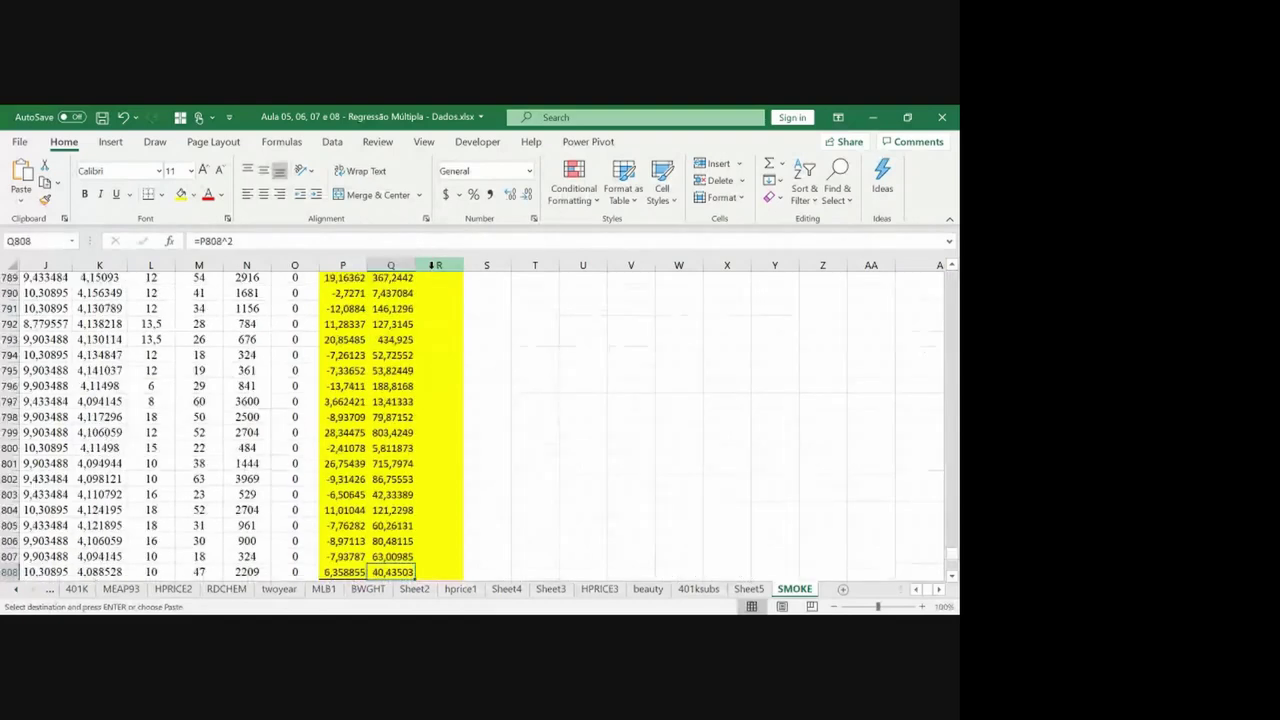
{"action": "key", "text": "Right"}
{"action": "key", "text": "ctrl+shift+Up"}
{"action": "key", "text": "ctrl+v"}
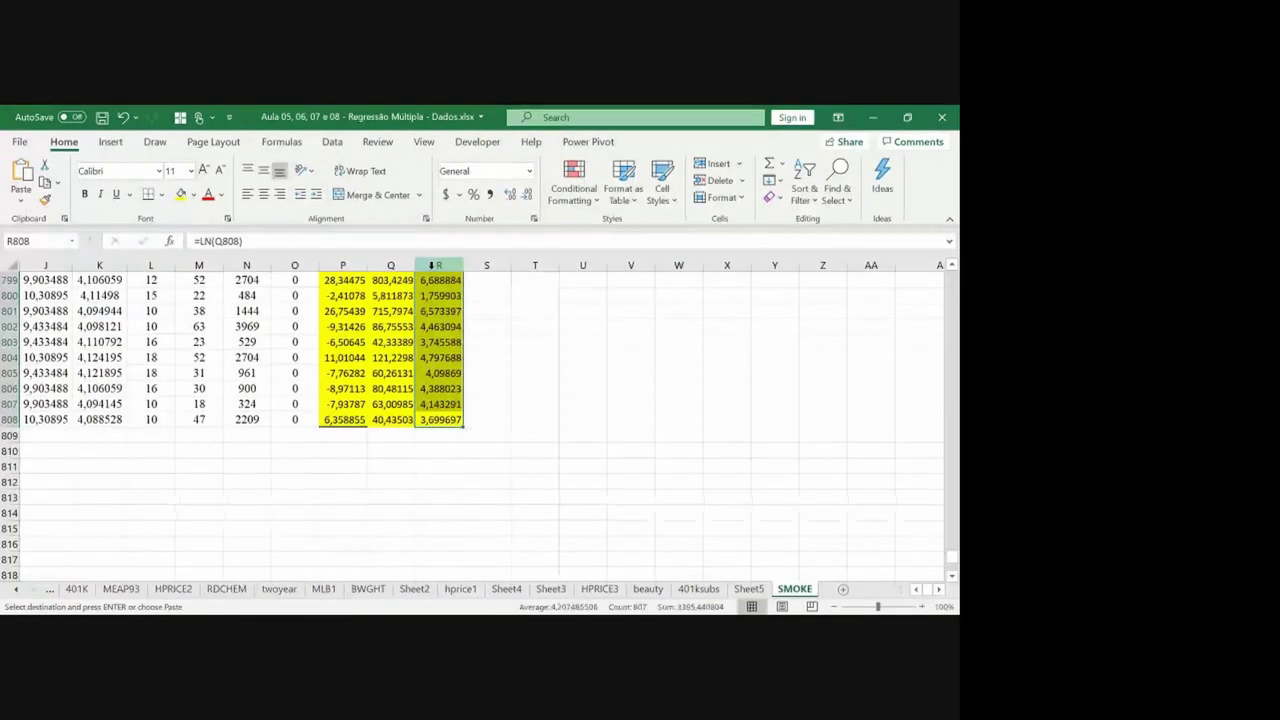
{"action": "key", "text": "Escape"}
Draw a check mark beside handwritten item 1, next to Capturar û.
{"action": "key", "text": "ctrl+Up"}
{"action": "key", "text": "Right"}
{"action": "key", "text": "Right"}
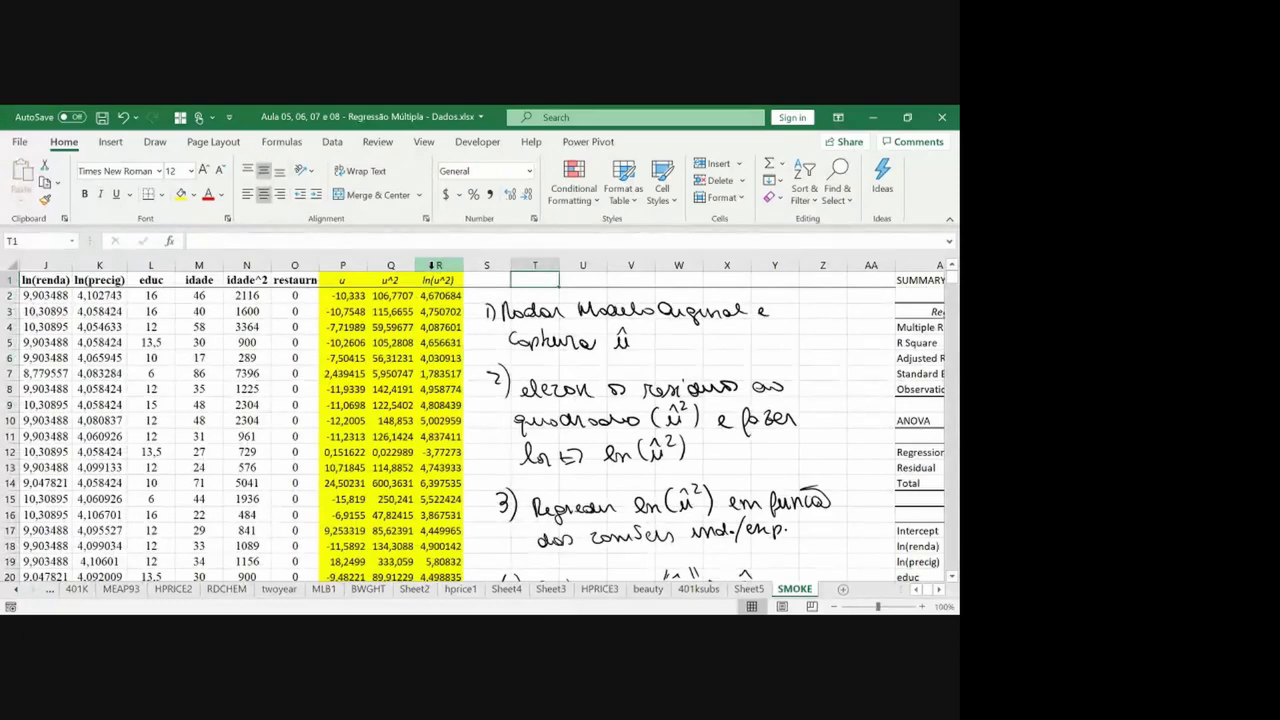
{"action": "mouse_move", "coordinate": [670, 340]}
{"action": "left_mouse_down"}
{"action": "mouse_move", "coordinate": [678, 353]}
{"action": "mouse_move", "coordinate": [703, 331]}
{"action": "left_mouse_up"}
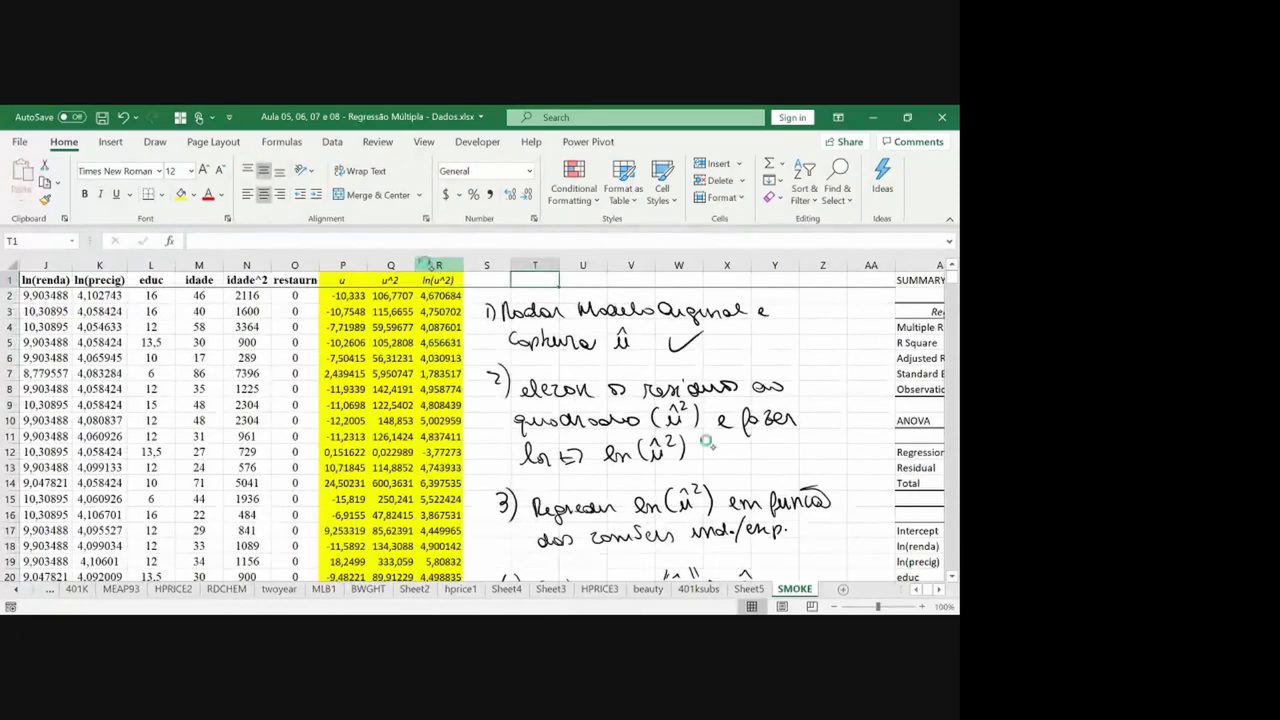
Draw a check mark beside handwritten item 2 and a dot after handwritten item 3.
{"action": "left_click_drag", "start_coordinate": [711, 450], "coordinate": [762, 437]}
{"action": "left_click_drag", "start_coordinate": [813, 526], "coordinate": [811, 529]}
Insert a blank row above the header row of the SMOKE data.
{"action": "key", "text": "ctrl+Home"}
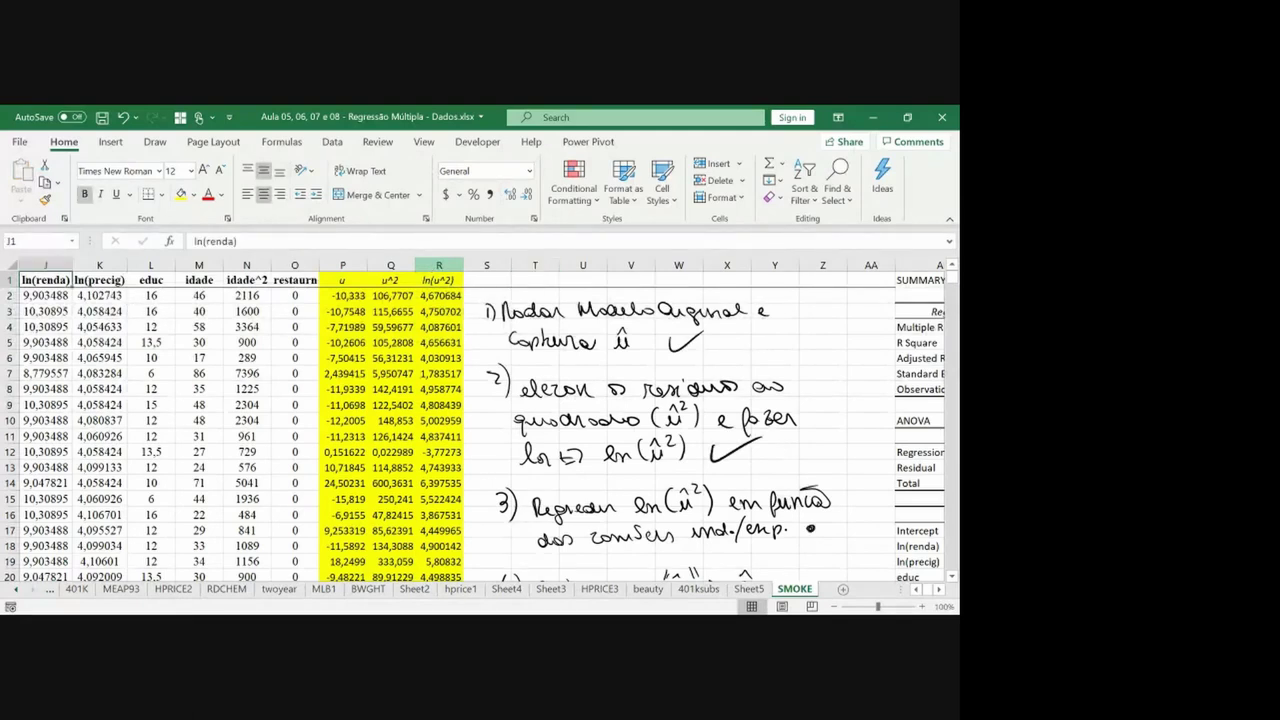
{"action": "scroll", "coordinate": [480, 420], "scroll_direction": "right", "scroll_amount": 5}
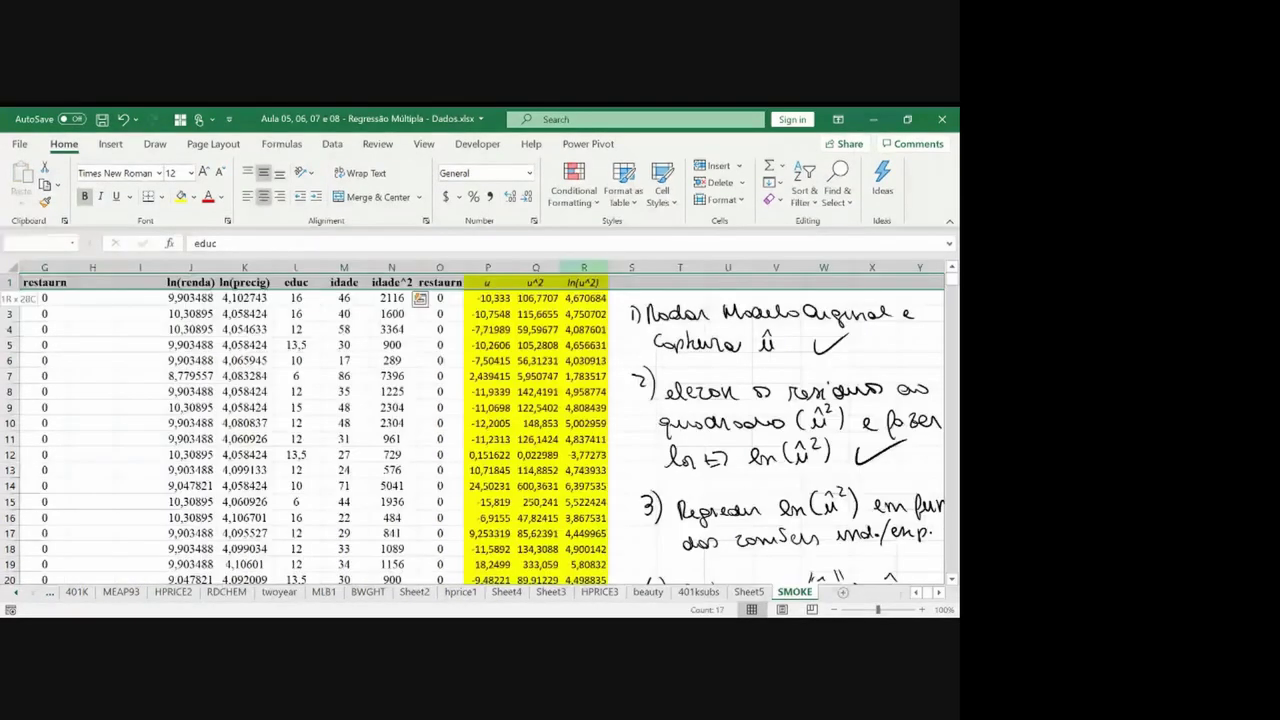
{"action": "key", "text": "ctrl+Home"}
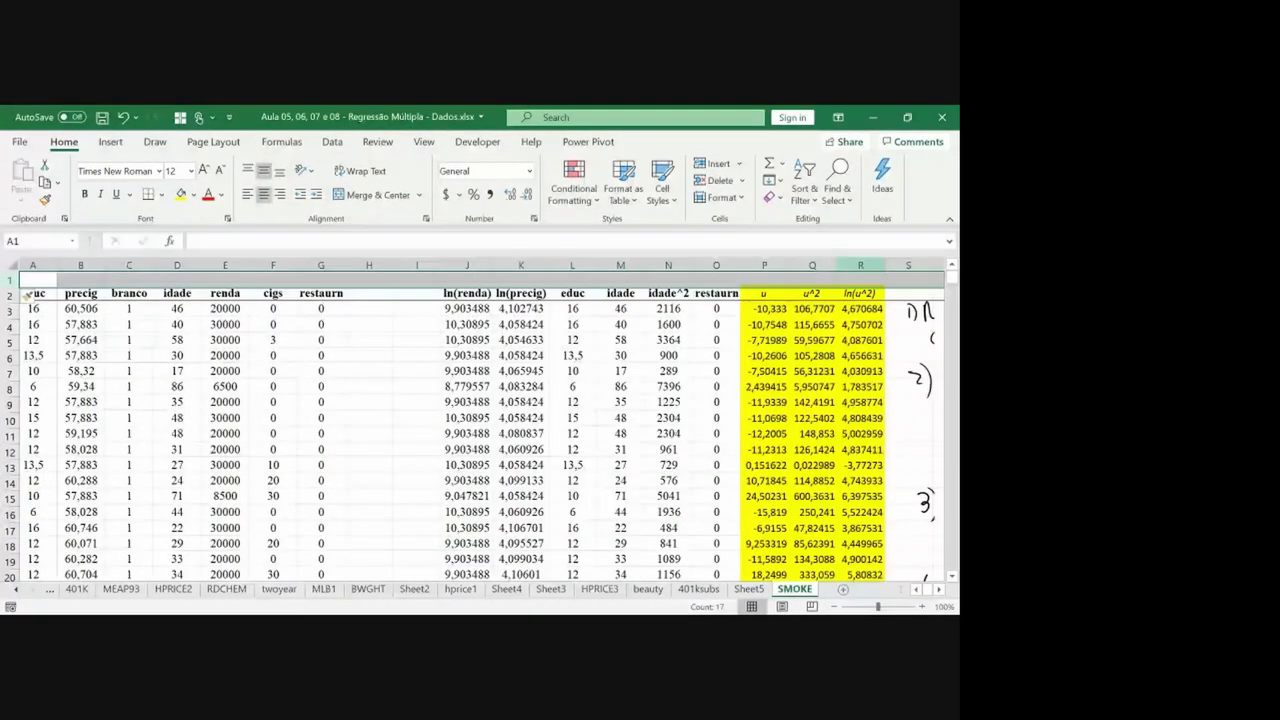
{"action": "left_click", "coordinate": [91, 296]}
Handwrite a y above the ln(u^2) header and an x above each header from ln(renda) to restaurn.
{"action": "left_click_drag", "start_coordinate": [857, 273], "coordinate": [862, 292]}
{"action": "left_click_drag", "start_coordinate": [475, 279], "coordinate": [485, 287]}
{"action": "left_click_drag", "start_coordinate": [517, 279], "coordinate": [683, 285]}
{"action": "left_click_drag", "start_coordinate": [721, 278], "coordinate": [731, 286]}
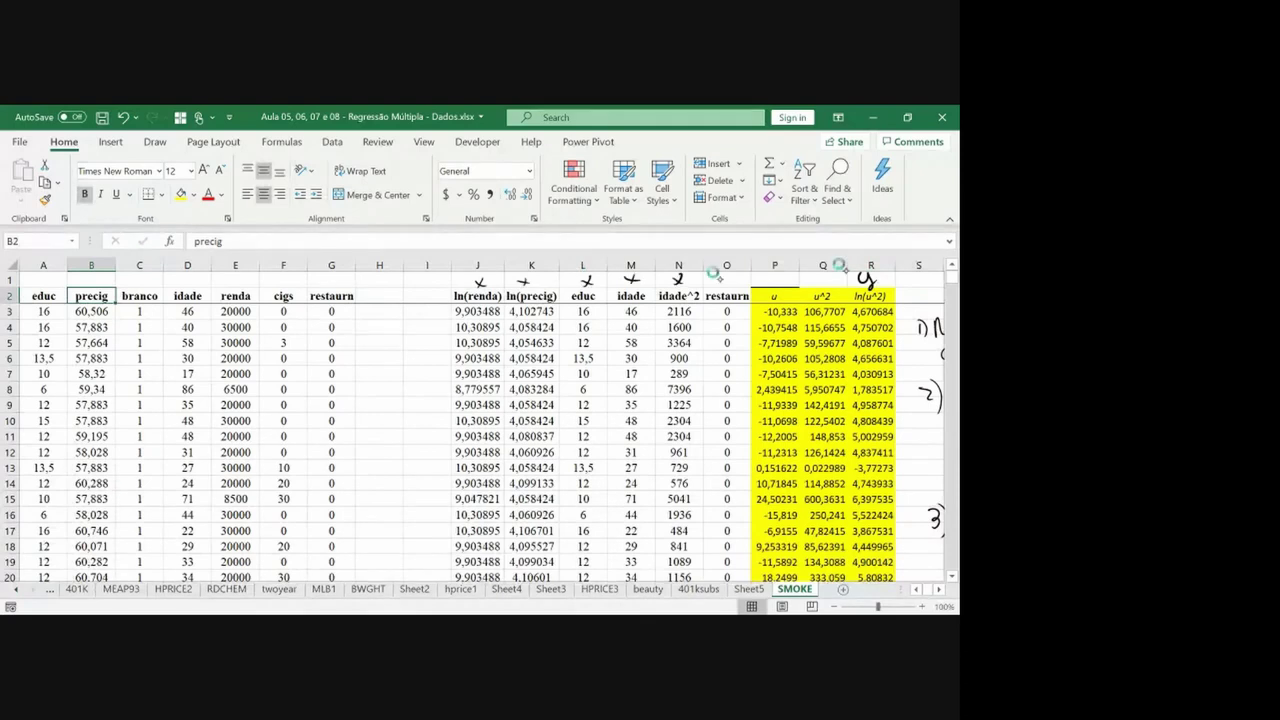
Start a new regression analysis with the ln(u^2) column, R2:R809 including its header, as the Y range.
{"action": "key", "text": "Right"}
{"action": "key", "text": "Right"}
{"action": "key", "text": "Right"}
{"action": "key", "text": "Right"}
{"action": "key", "text": "Right"}
{"action": "key", "text": "Right"}
{"action": "key", "text": "Right"}
{"action": "key", "text": "Right"}
{"action": "key", "text": "Right"}
{"action": "key", "text": "Right"}
{"action": "key", "text": "Right"}
{"action": "key", "text": "Right"}
{"action": "key", "text": "Right"}
{"action": "key", "text": "Right"}
{"action": "key", "text": "Right"}
{"action": "key", "text": "Right"}
{"action": "key", "text": "Right"}
{"action": "key", "text": "Right"}
{"action": "key", "text": "Right"}
{"action": "key", "text": "Right"}
{"action": "key", "text": "Right"}
{"action": "key", "text": "Right"}
{"action": "key", "text": "Right"}
{"action": "key", "text": "Right"}
{"action": "key", "text": "Right"}
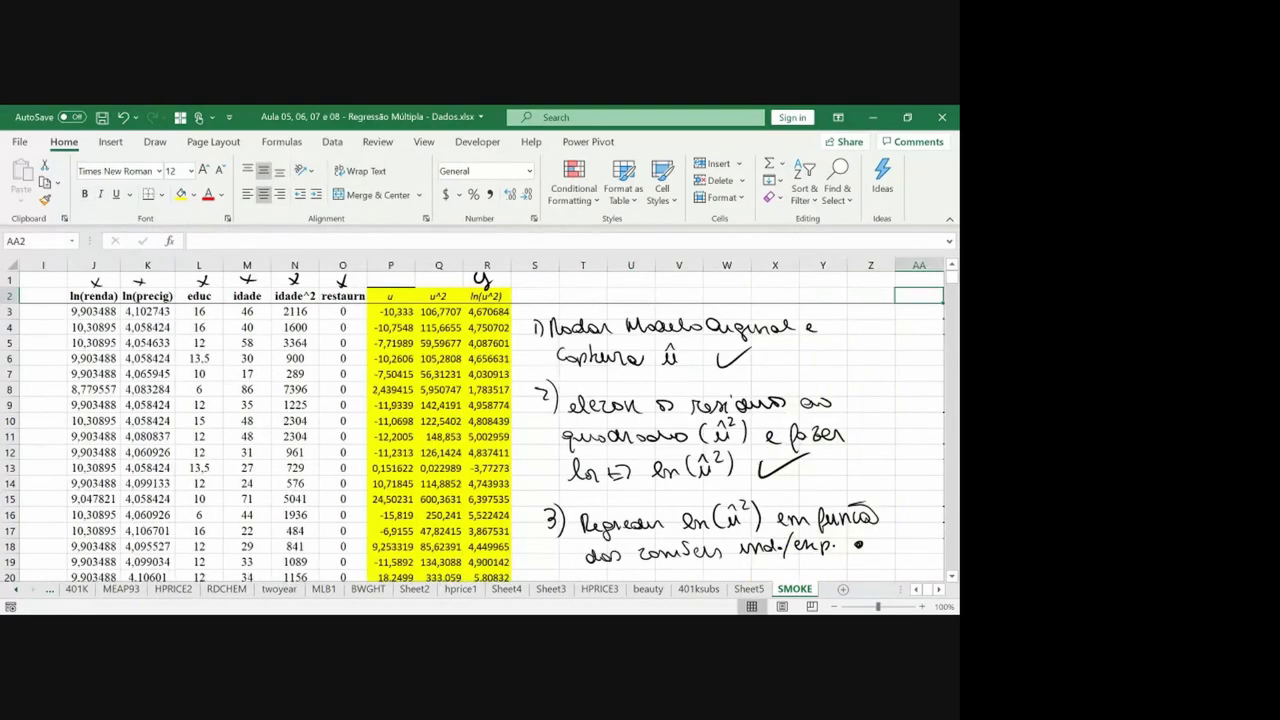
{"action": "key", "text": "Right"}
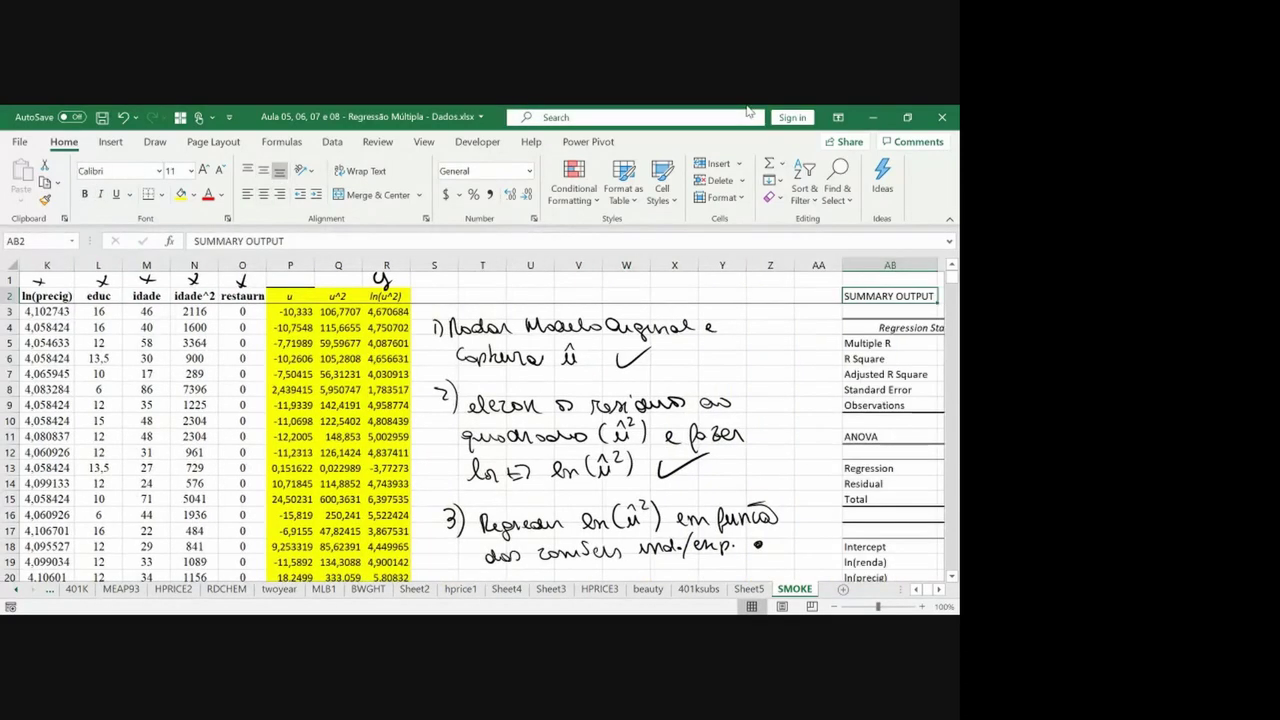
{"action": "left_click", "coordinate": [332, 141]}
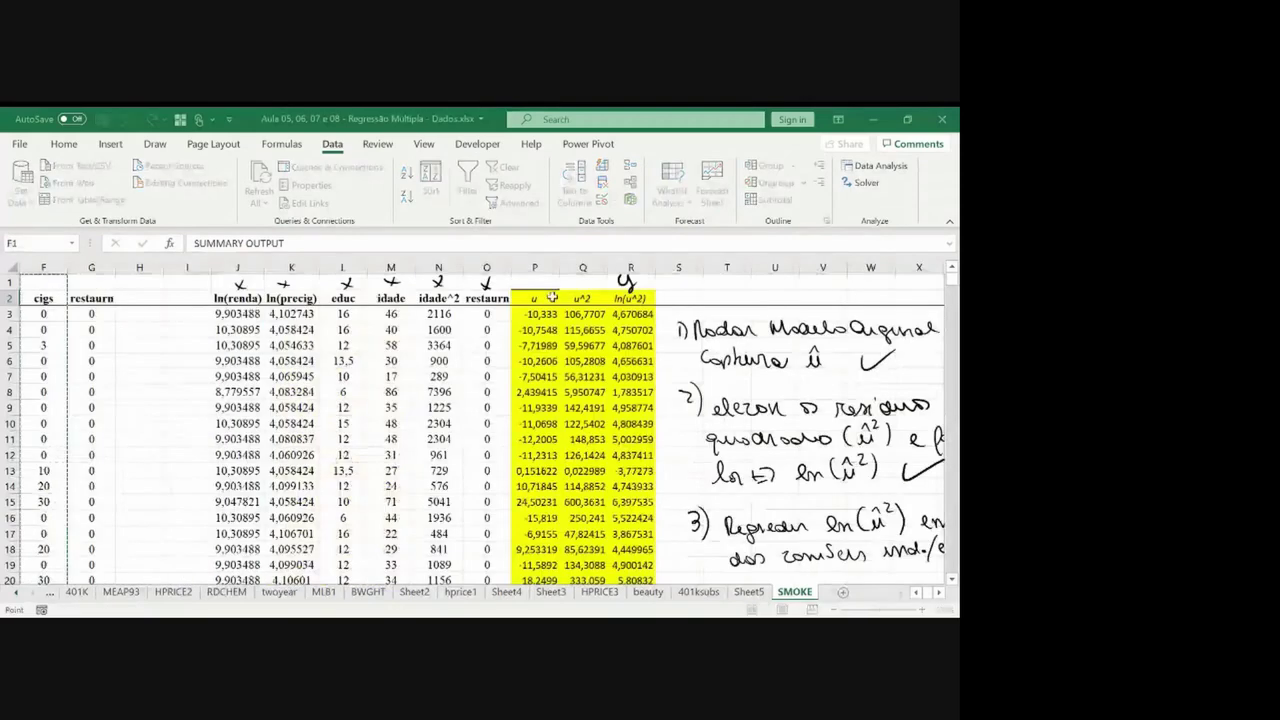
{"action": "left_click_drag", "start_coordinate": [630, 298], "coordinate": [556, 297]}
{"action": "key", "text": "ctrl+shift+Down"}
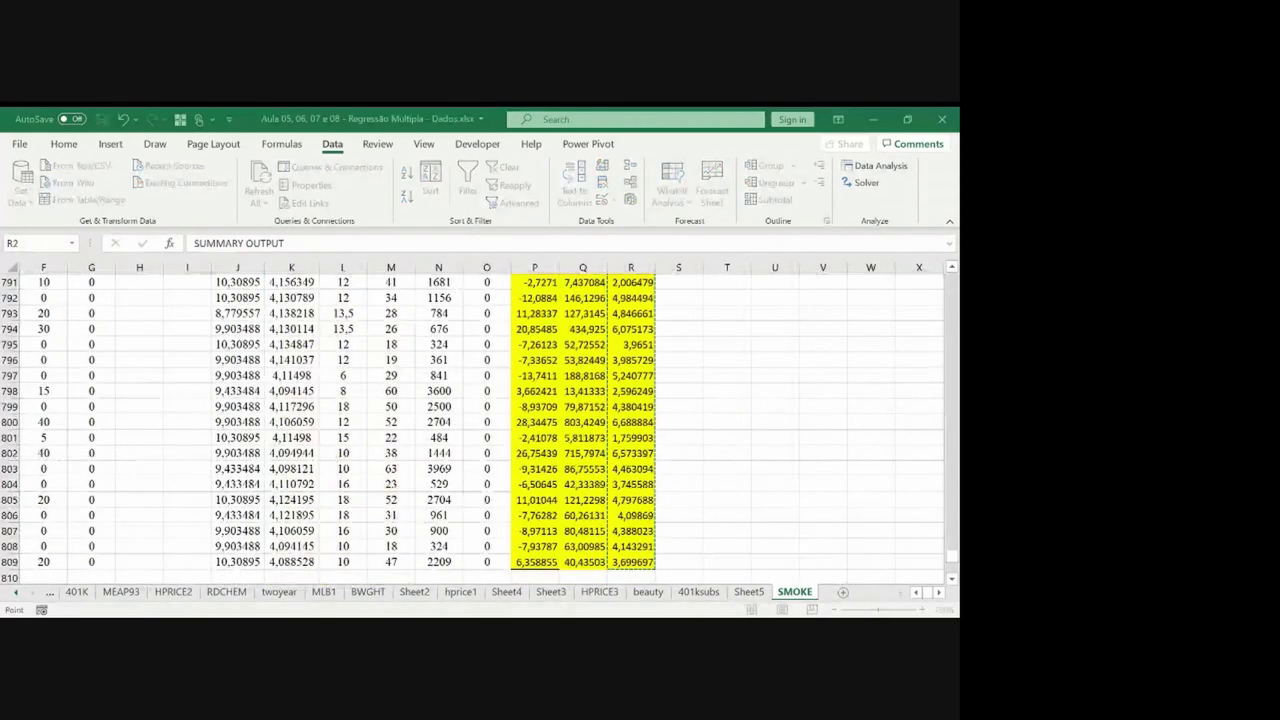
Set the regression's X range to the columns from ln(renda) to restaurn, J2:O809.
{"action": "key", "text": "ctrl+Up"}
{"action": "left_click", "coordinate": [234, 300]}
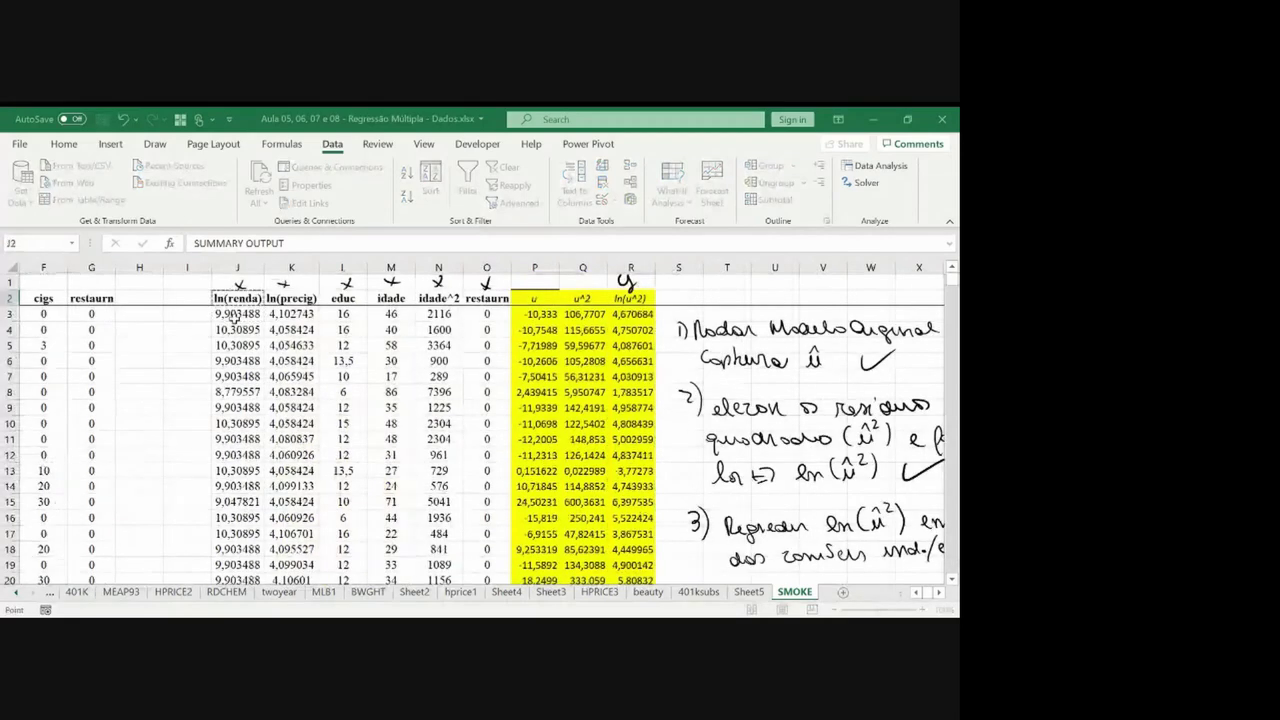
{"action": "key", "text": "shift+Right"}
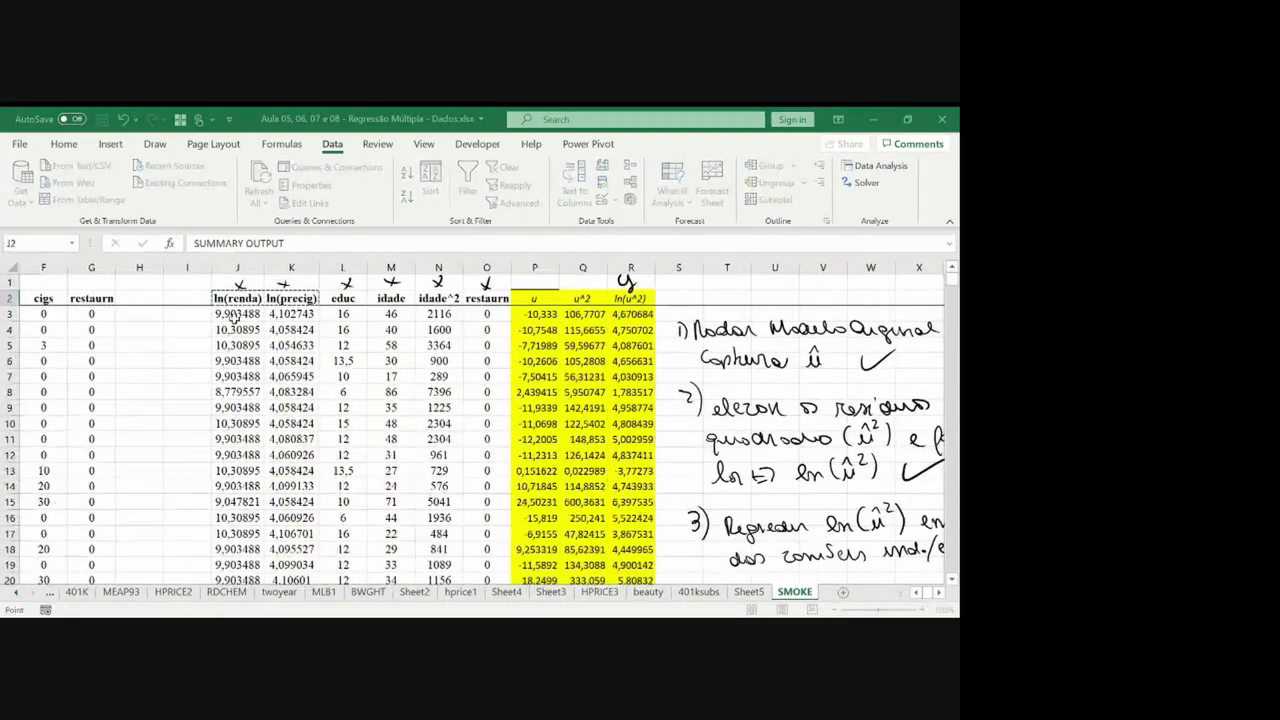
{"action": "key", "text": "shift+Right"}
{"action": "key", "text": "shift+Right"}
{"action": "key", "text": "shift+Right"}
{"action": "key", "text": "shift+Right"}
{"action": "key", "text": "ctrl+shift+Down"}
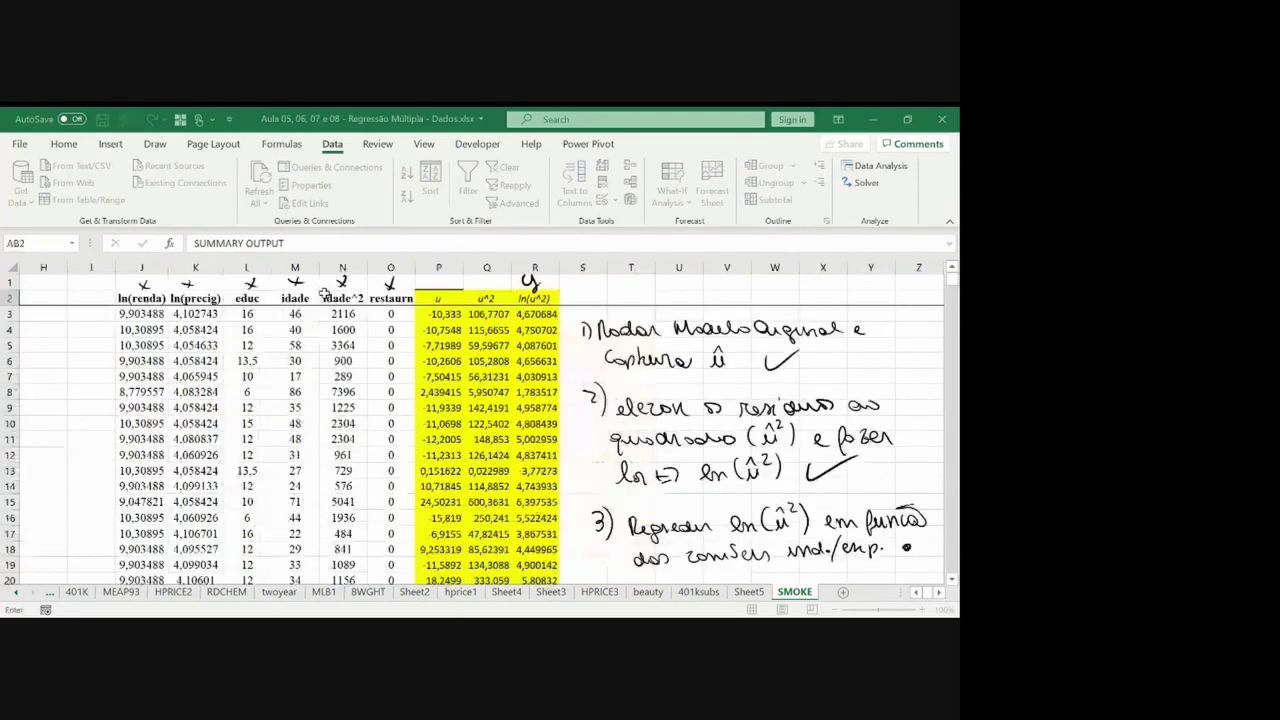
Set the output location to AL2, beside the existing summary output, and run the ln(u^2) regression with residual output.
{"action": "left_click", "coordinate": [600, 283]}
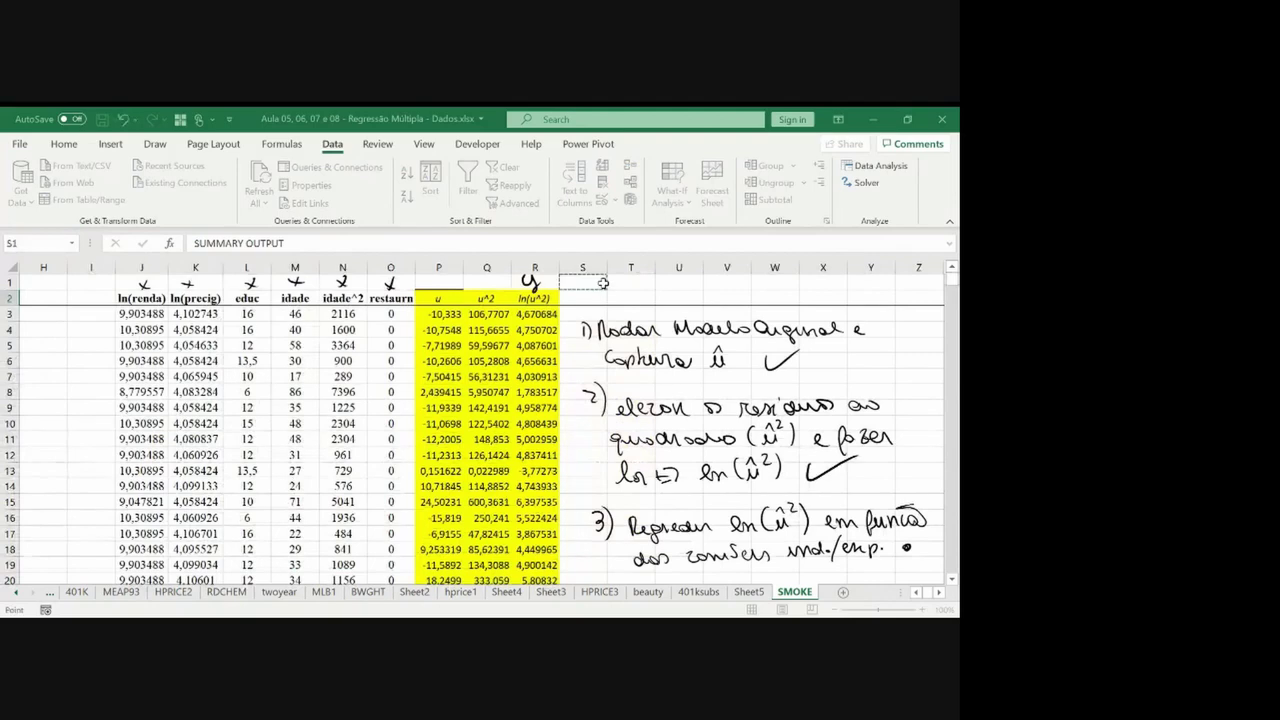
{"action": "key", "text": "Right"}
{"action": "key", "text": "Right"}
{"action": "key", "text": "Right"}
{"action": "key", "text": "Right"}
{"action": "key", "text": "Right"}
{"action": "key", "text": "Right"}
{"action": "key", "text": "Right"}
{"action": "key", "text": "Right"}
{"action": "key", "text": "Right"}
{"action": "key", "text": "Right"}
{"action": "key", "text": "Right"}
{"action": "key", "text": "Right"}
{"action": "key", "text": "Right"}
{"action": "key", "text": "Right"}
{"action": "key", "text": "Right"}
{"action": "key", "text": "Right"}
{"action": "key", "text": "Right"}
{"action": "key", "text": "Right"}
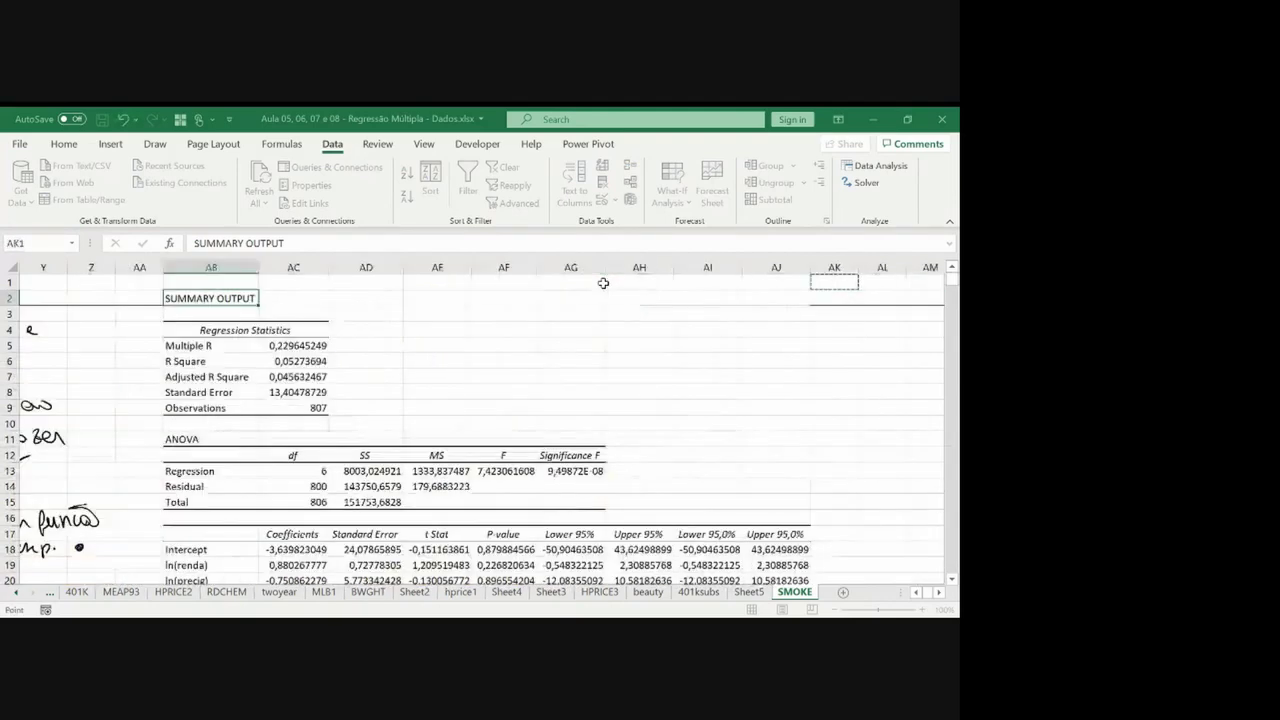
{"action": "key", "text": "Down"}
{"action": "key", "text": "Right"}
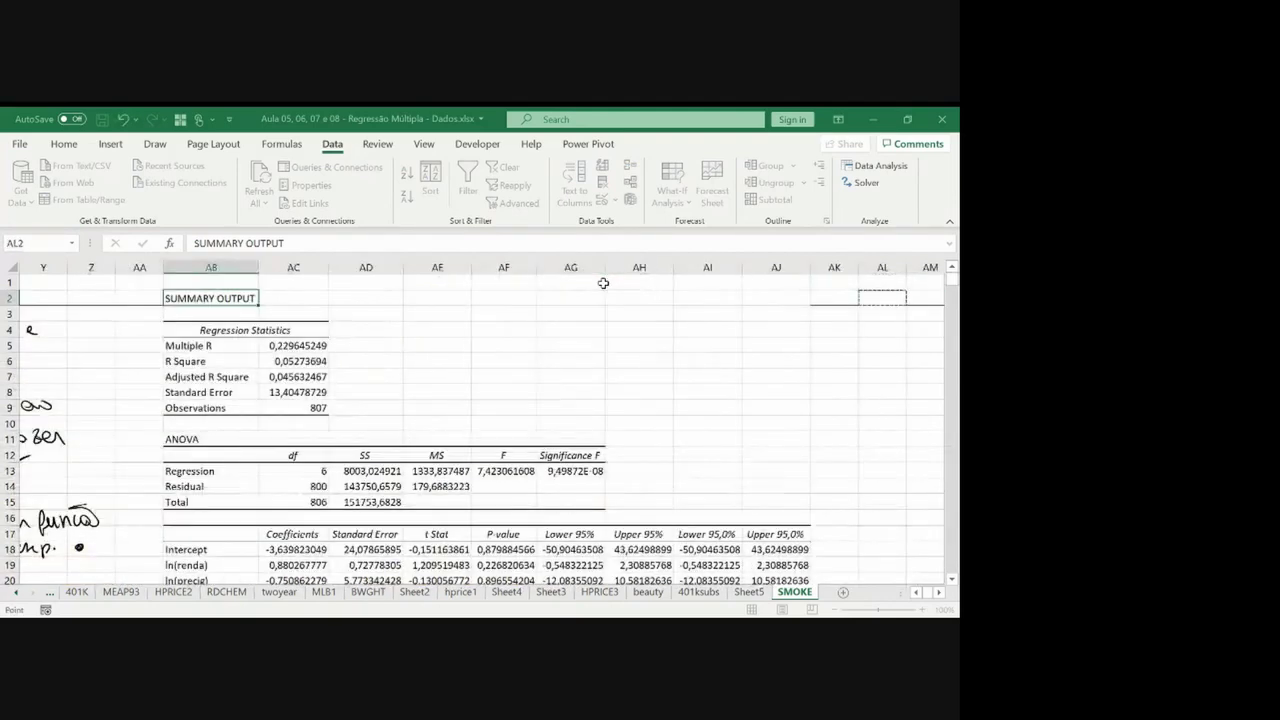
{"action": "key", "text": "Return"}
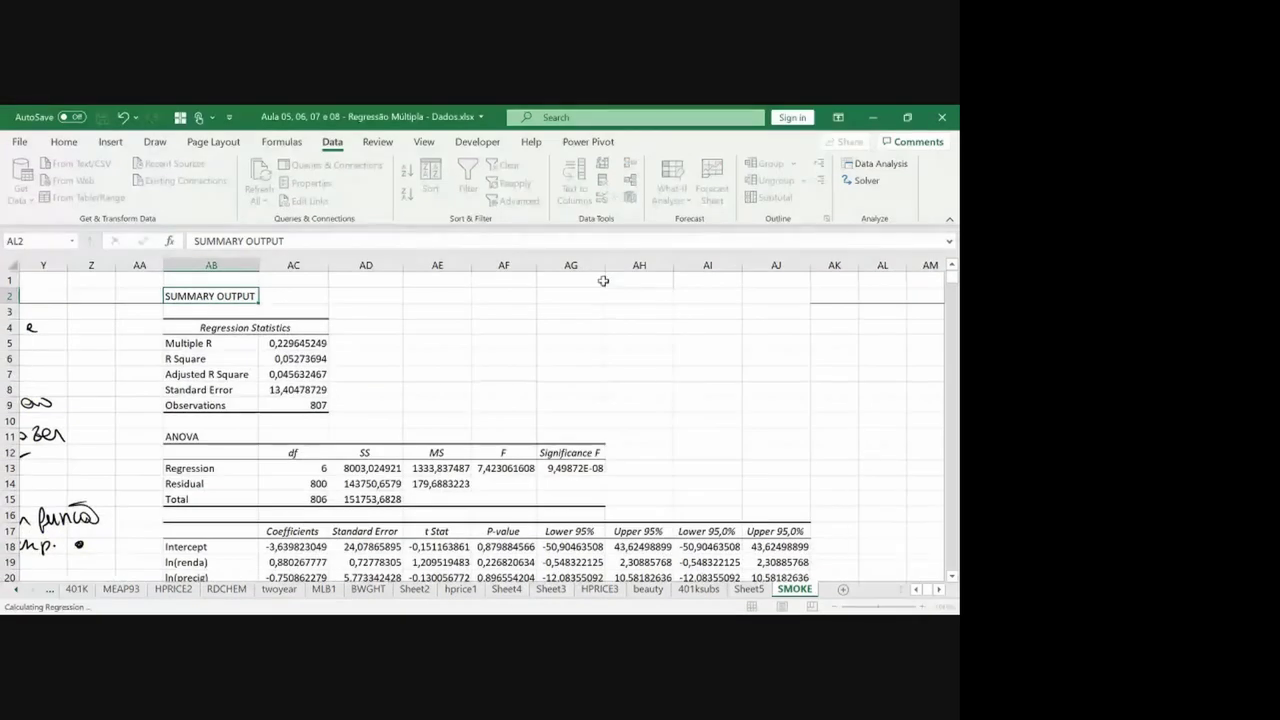
Examine the new regression's coefficients and its residual output, especially the Predicted ln(u^2) column.
{"action": "key", "text": "Down"}
{"action": "key", "text": "Down"}
{"action": "key", "text": "Down"}
{"action": "key", "text": "Down"}
{"action": "key", "text": "Down"}
{"action": "key", "text": "Down"}
{"action": "key", "text": "Down"}
{"action": "key", "text": "Down"}
{"action": "key", "text": "Down"}
{"action": "key", "text": "Down"}
{"action": "key", "text": "Down"}
{"action": "key", "text": "Down"}
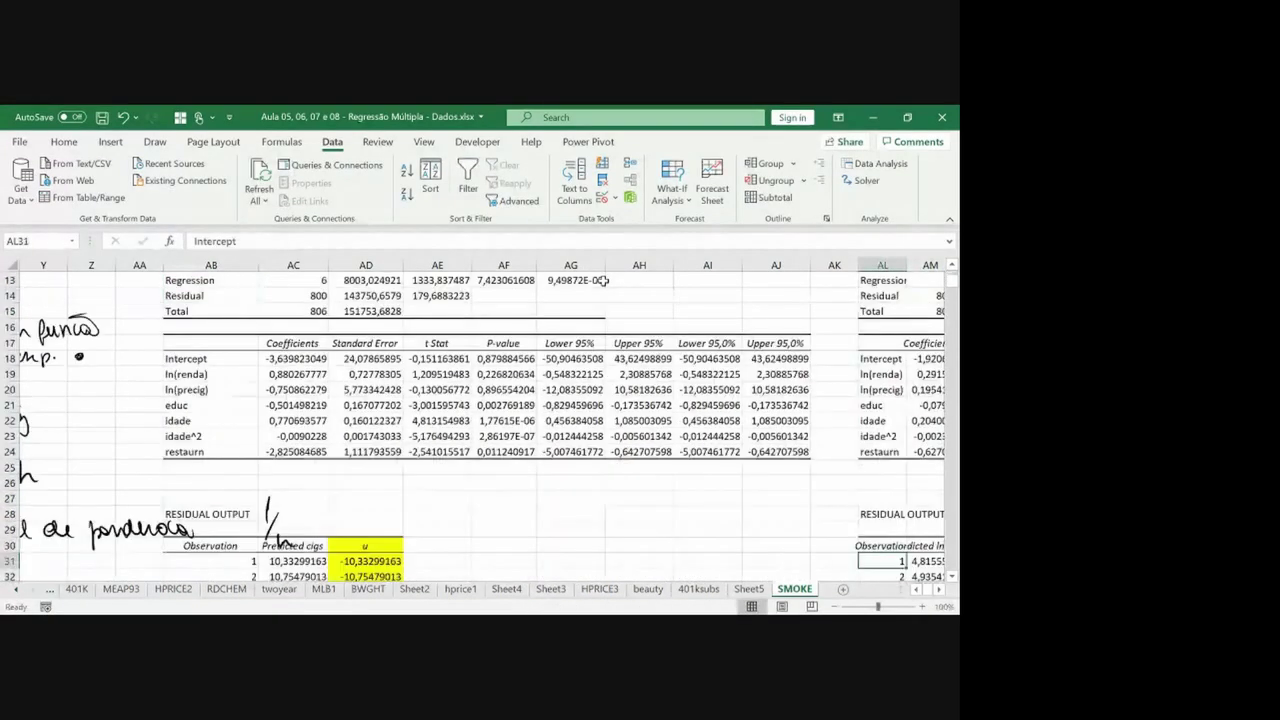
{"action": "key", "text": "Down"}
{"action": "key", "text": "Down"}
{"action": "key", "text": "Down"}
{"action": "key", "text": "Down"}
{"action": "key", "text": "Down"}
{"action": "key", "text": "Down"}
{"action": "key", "text": "Down"}
{"action": "key", "text": "Right"}
{"action": "key", "text": "Right"}
{"action": "key", "text": "Right"}
{"action": "key", "text": "Right"}
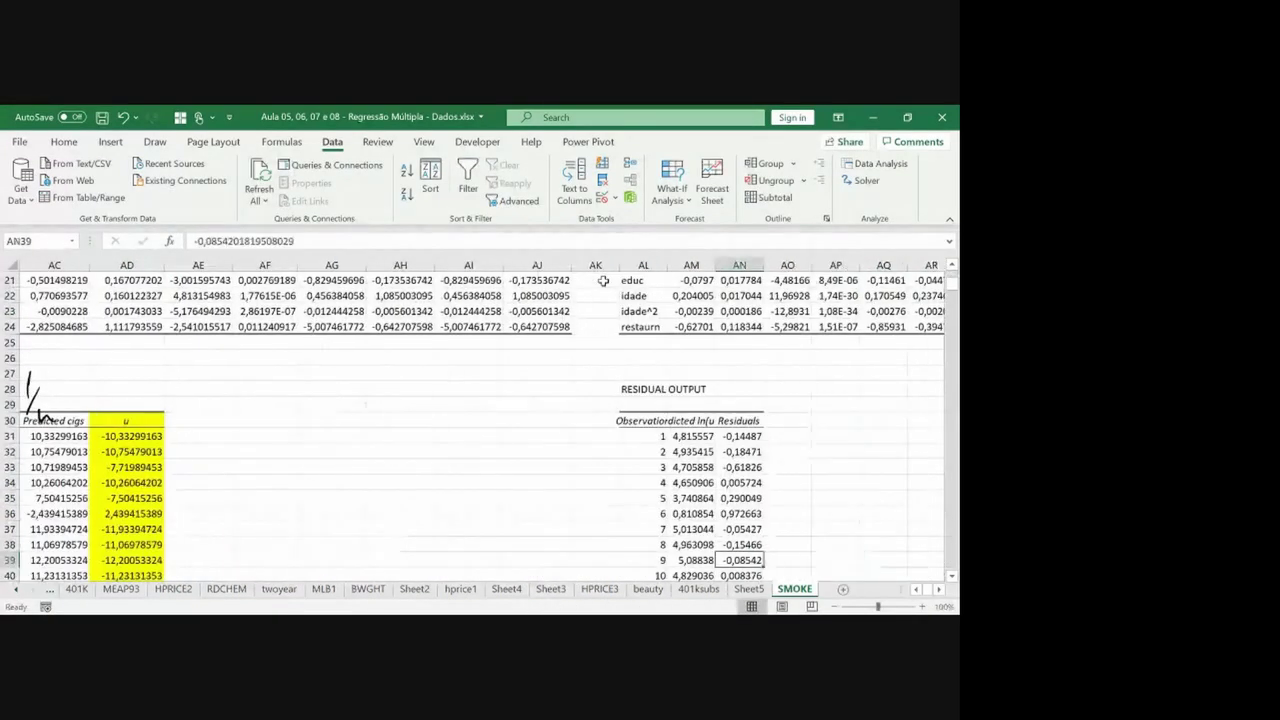
{"action": "key", "text": "Left"}
{"action": "key", "text": "Left"}
{"action": "key", "text": "Up"}
{"action": "key", "text": "Up"}
{"action": "key", "text": "Up"}
{"action": "key", "text": "Up"}
{"action": "key", "text": "Up"}
{"action": "key", "text": "Up"}
{"action": "key", "text": "Up"}
{"action": "key", "text": "Up"}
{"action": "key", "text": "Left"}
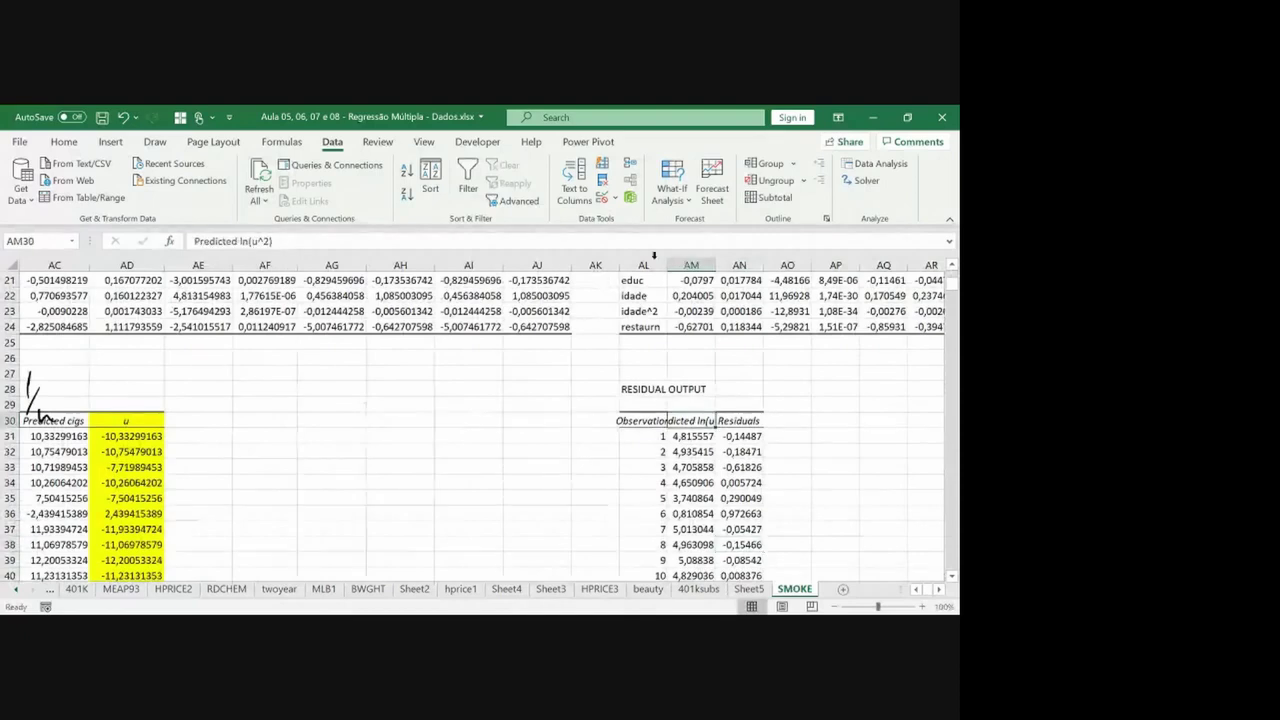
Widen columns AL to AN to fit their contents.
{"action": "left_click", "coordinate": [632, 281]}
{"action": "key", "text": "shift+Right"}
{"action": "key", "text": "ctrl+shift+Down"}
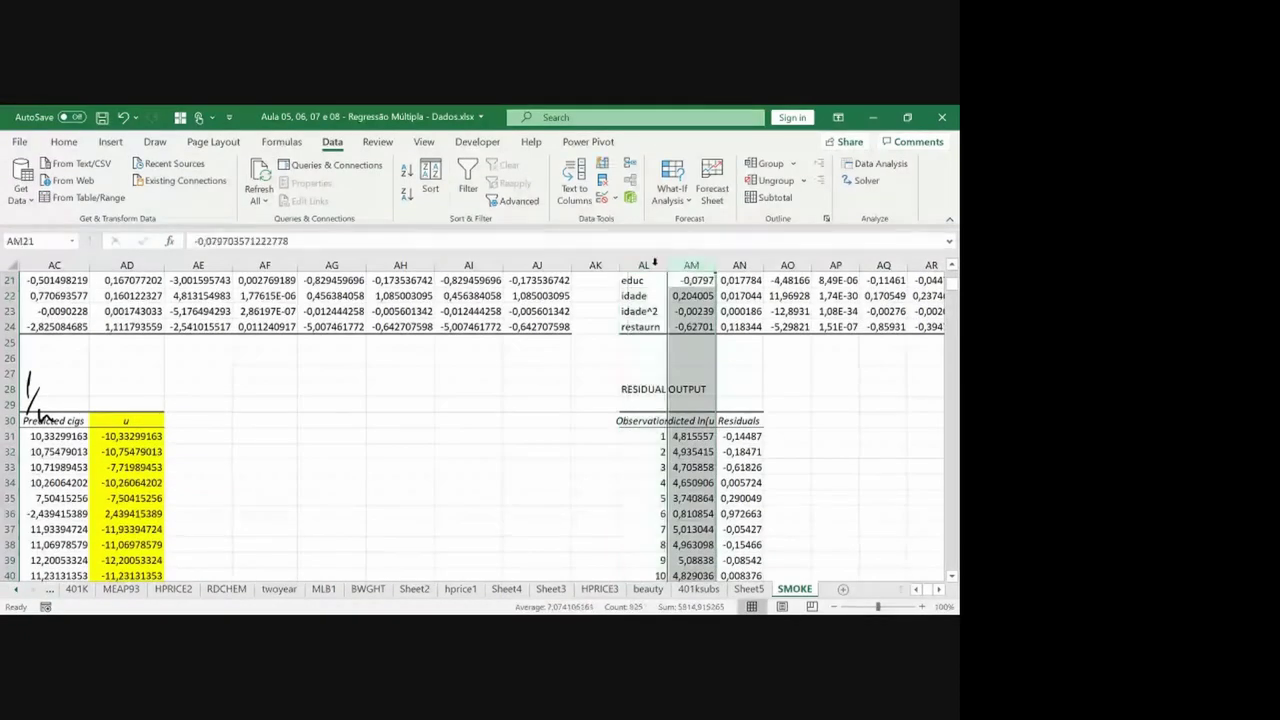
{"action": "left_click", "coordinate": [739, 265], "text": "shift"}
{"action": "double_click", "coordinate": [715, 265]}
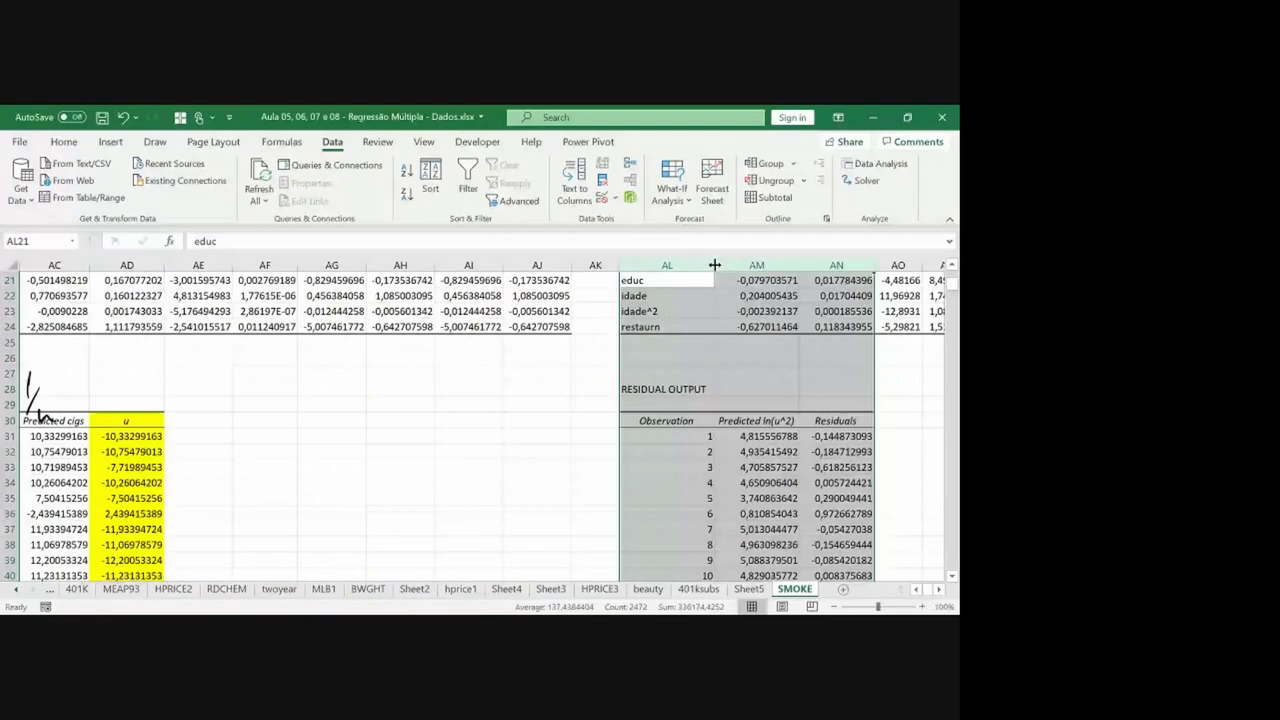
Rename the Predicted ln(u^2) header in AM30 as g^.
{"action": "left_click", "coordinate": [772, 420]}
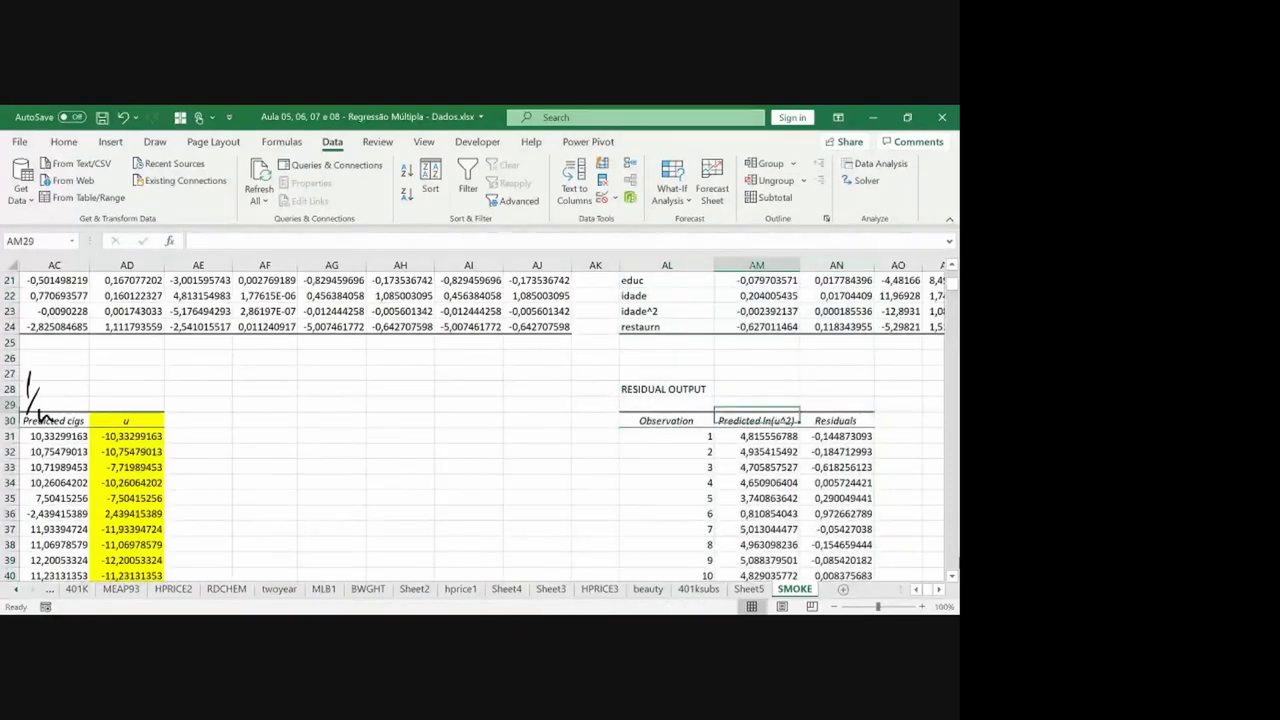
{"action": "type", "text": "g"}
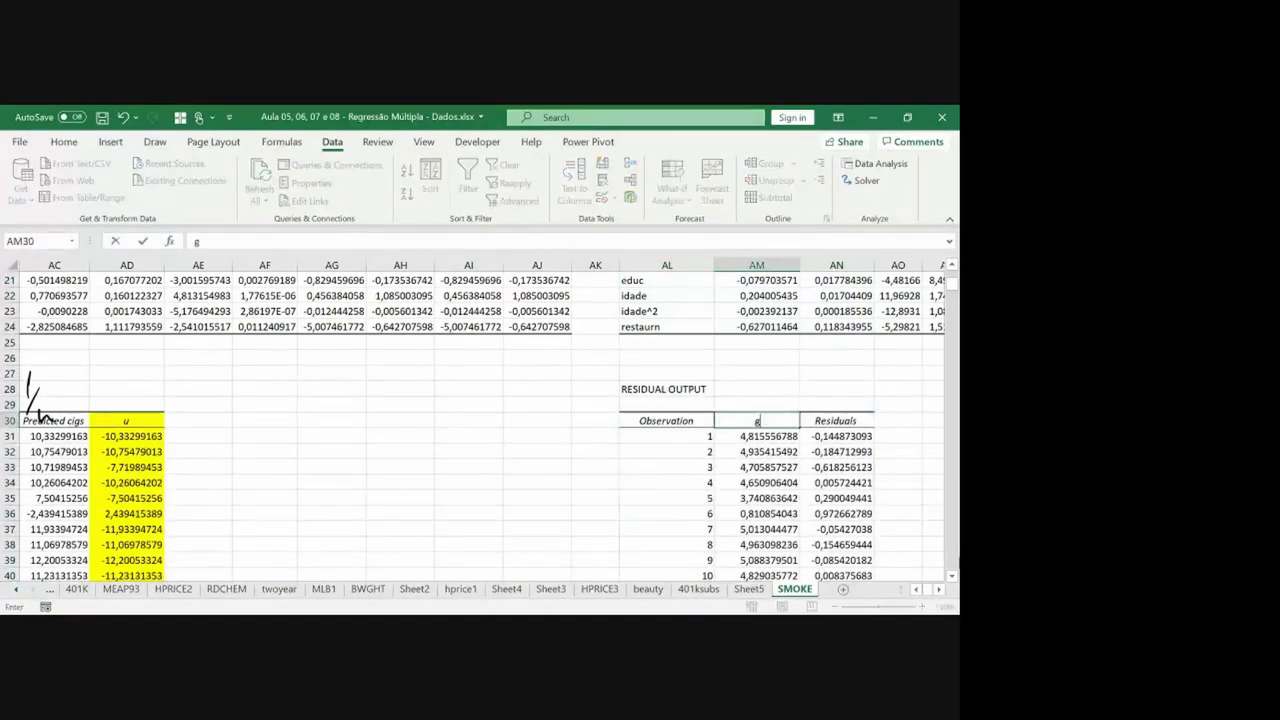
{"action": "type", "text": "^"}
{"action": "key", "text": "Return"}
{"action": "key", "text": "Up"}
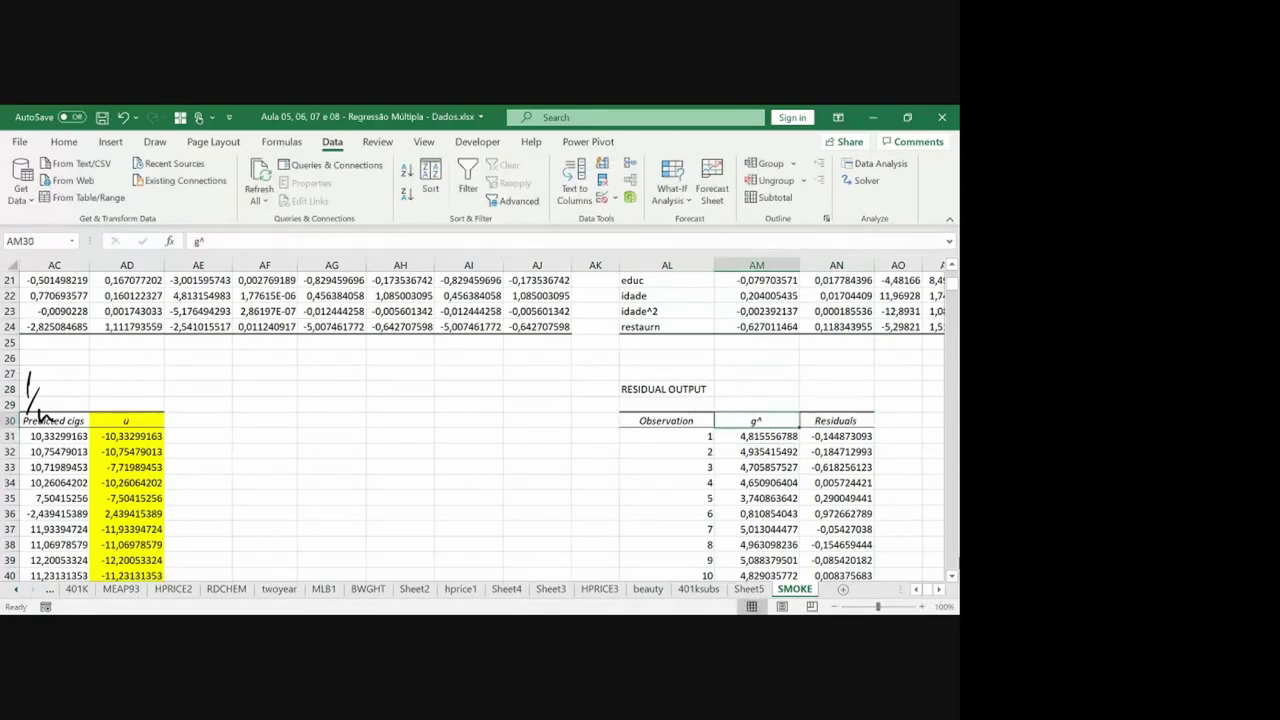
{"action": "key", "text": "ctrl+shift+Down"}
{"action": "key", "text": "ctrl+c"}
{"action": "key", "text": "Left"}
{"action": "key", "text": "Left"}
{"action": "key", "text": "Left"}
{"action": "key", "text": "Left"}
{"action": "key", "text": "Left"}
{"action": "key", "text": "Left"}
{"action": "key", "text": "Left"}
{"action": "key", "text": "Left"}
{"action": "key", "text": "Left"}
{"action": "key", "text": "Left"}
{"action": "key", "text": "Left"}
{"action": "key", "text": "Left"}
{"action": "key", "text": "Left"}
{"action": "key", "text": "Left"}
{"action": "key", "text": "Left"}
{"action": "key", "text": "Left"}
{"action": "key", "text": "Left"}
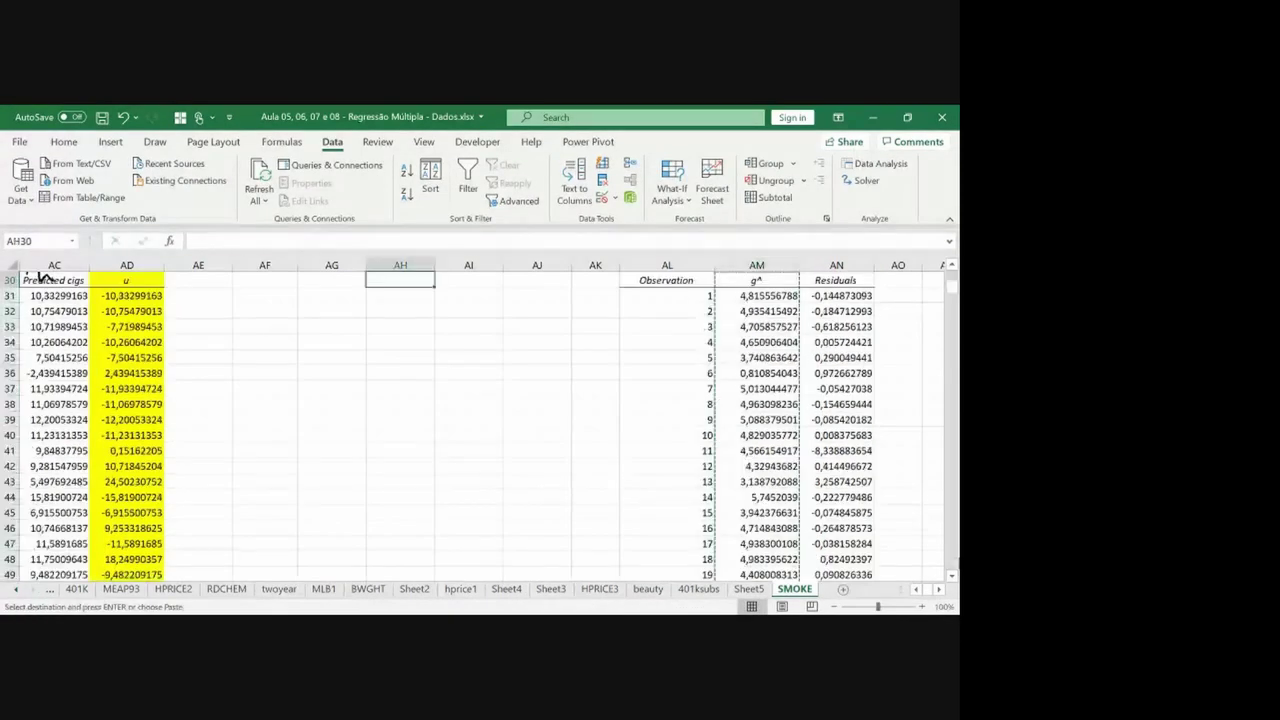
{"action": "key", "text": "ctrl+Up"}
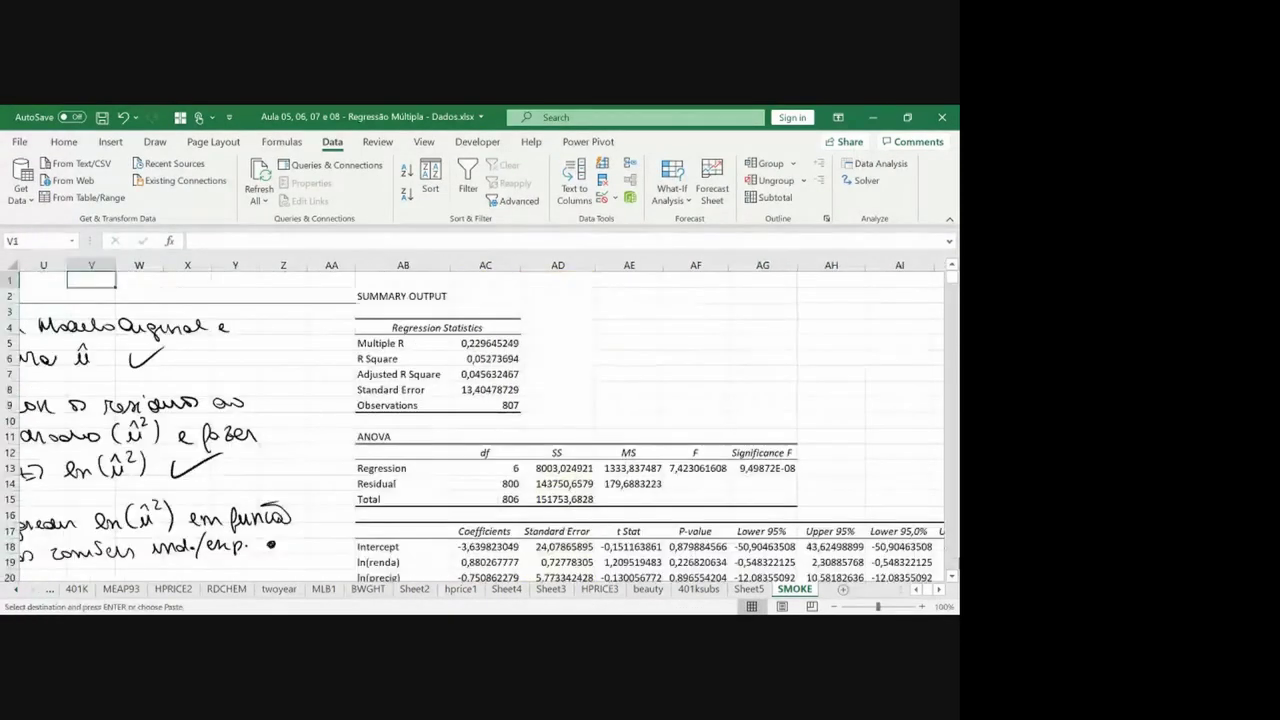
{"action": "key", "text": "Left"}
{"action": "key", "text": "Left"}
{"action": "key", "text": "Left"}
{"action": "key", "text": "Left"}
{"action": "key", "text": "Left"}
{"action": "key", "text": "Left"}
{"action": "key", "text": "Left"}
{"action": "key", "text": "Left"}
{"action": "key", "text": "Left"}
{"action": "key", "text": "Left"}
{"action": "scroll", "coordinate": [480, 420], "scroll_direction": "left", "scroll_amount": 2}
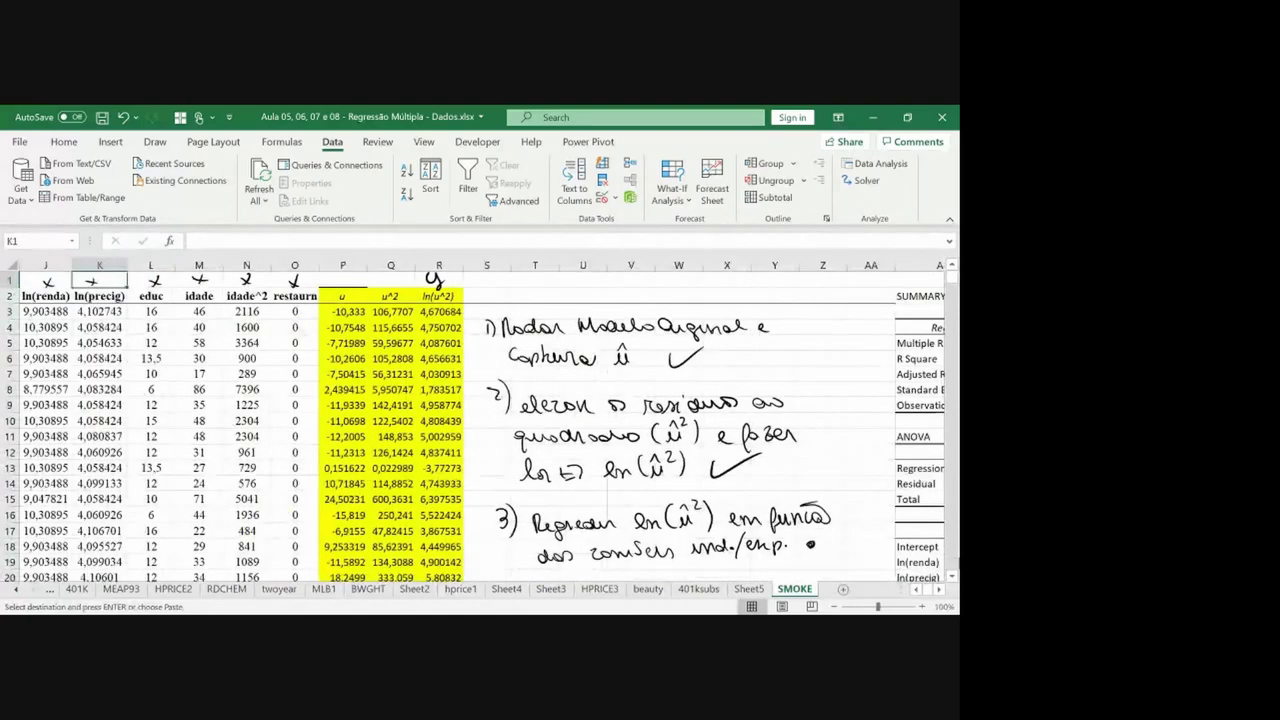
Insert three blank columns, S to U, directly after the ln(u^2) column.
{"action": "left_click", "coordinate": [390, 296]}
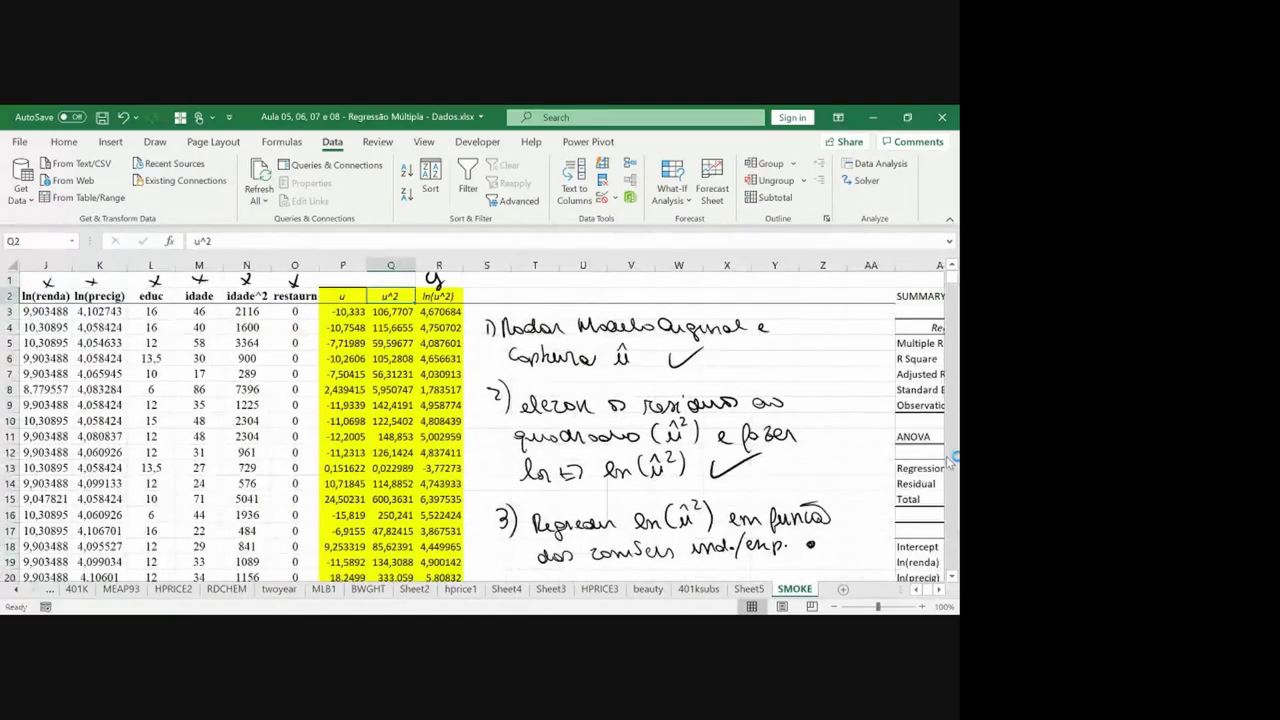
{"action": "left_click", "coordinate": [485, 264]}
{"action": "key", "text": "ctrl+plus"}
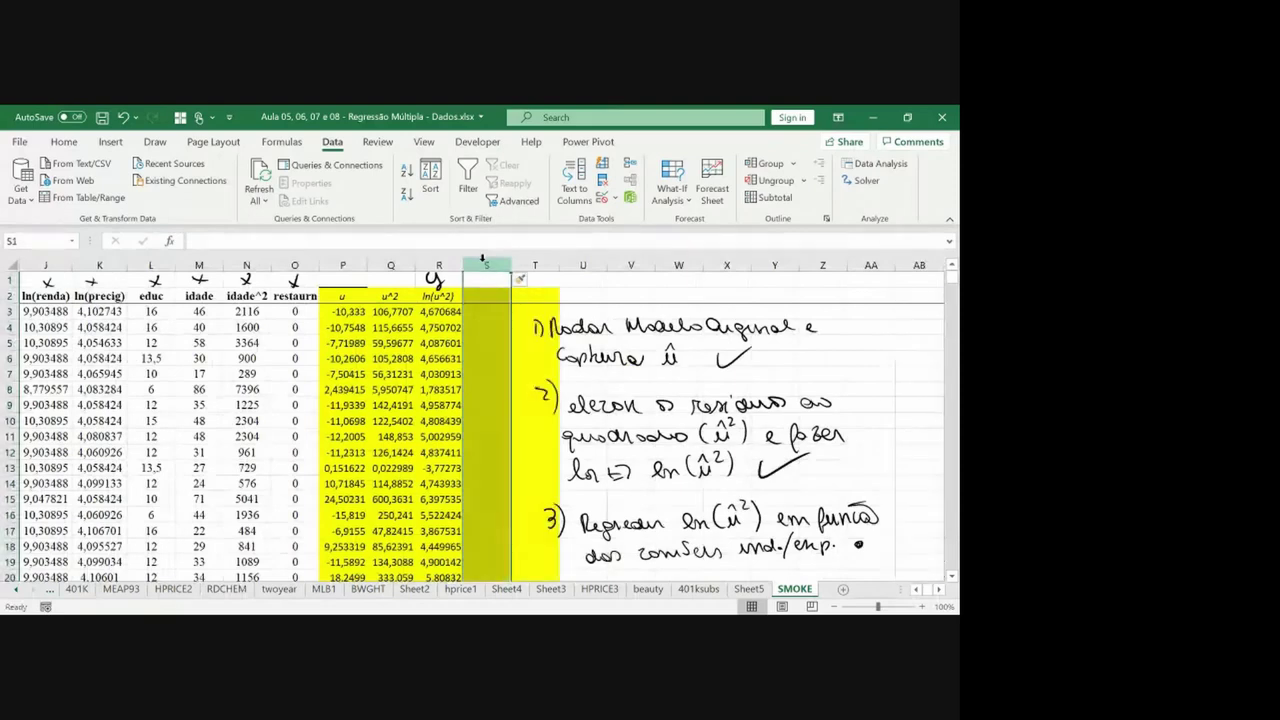
{"action": "key", "text": "ctrl+plus"}
Copy the g^ column of the second regression's residual output, from its header in AP30 to the last value.
{"action": "key", "text": "Right"}
{"action": "key", "text": "Down"}
{"action": "key", "text": "ctrl+Right"}
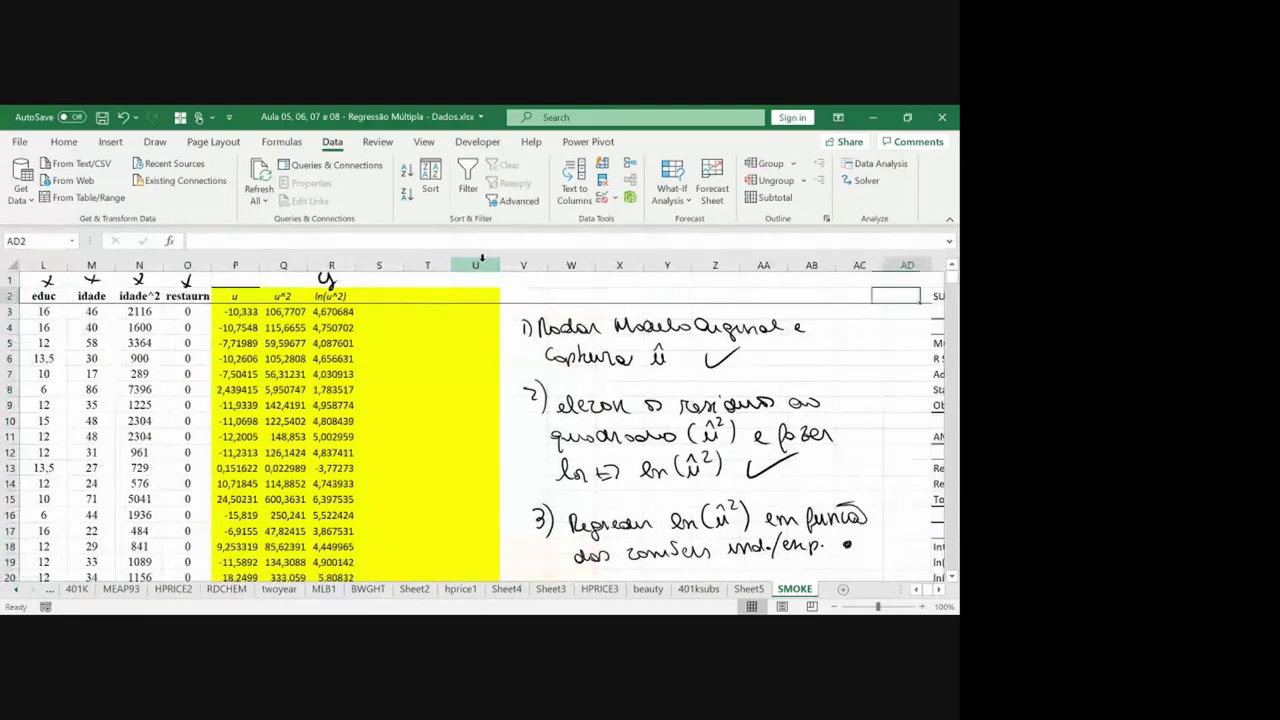
{"action": "key", "text": "Down"}
{"action": "key", "text": "Down"}
{"action": "key", "text": "Down"}
{"action": "key", "text": "Down"}
{"action": "key", "text": "Down"}
{"action": "key", "text": "Down"}
{"action": "key", "text": "Down"}
{"action": "key", "text": "Down"}
{"action": "key", "text": "Down"}
{"action": "key", "text": "Down"}
{"action": "key", "text": "Down"}
{"action": "key", "text": "Down"}
{"action": "key", "text": "Down"}
{"action": "key", "text": "Down"}
{"action": "key", "text": "Down"}
{"action": "key", "text": "Down"}
{"action": "key", "text": "Down"}
{"action": "key", "text": "Down"}
{"action": "key", "text": "Down"}
{"action": "key", "text": "Down"}
{"action": "key", "text": "Left"}
{"action": "key", "text": "Left"}
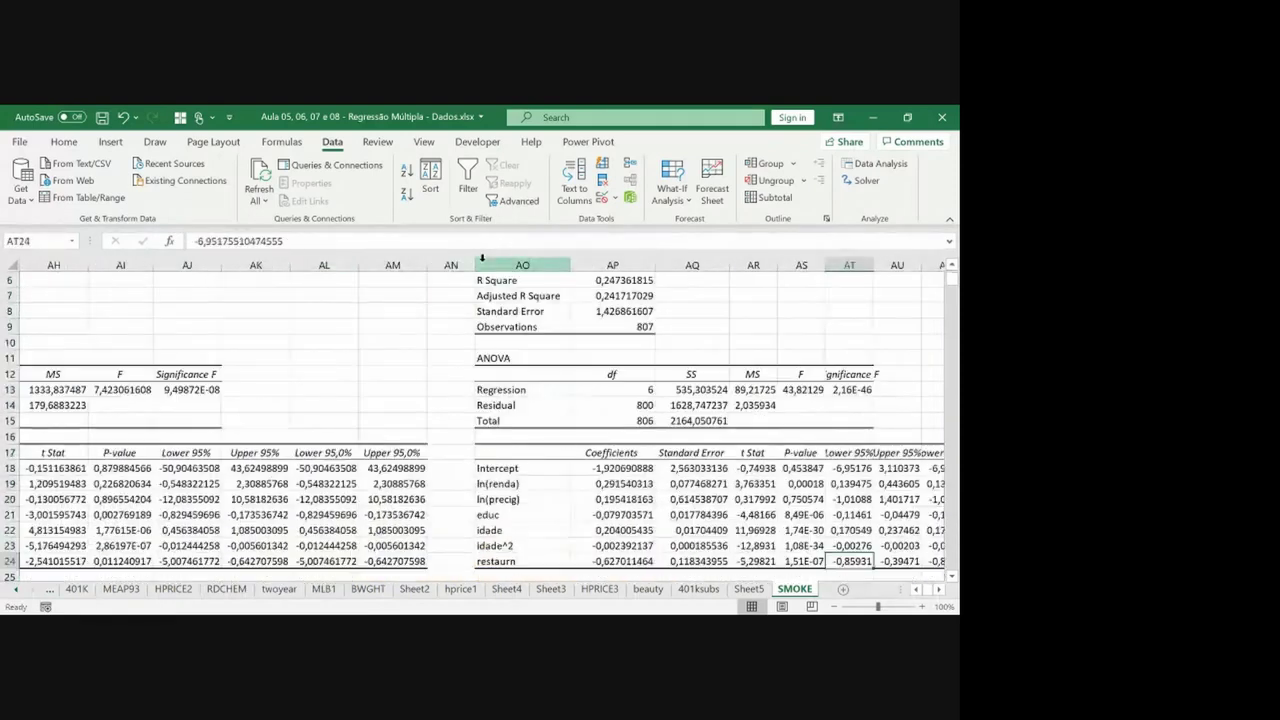
{"action": "key", "text": "Left"}
{"action": "key", "text": "Left"}
{"action": "key", "text": "Up"}
{"action": "key", "text": "Up"}
{"action": "key", "text": "ctrl+shift+Down"}
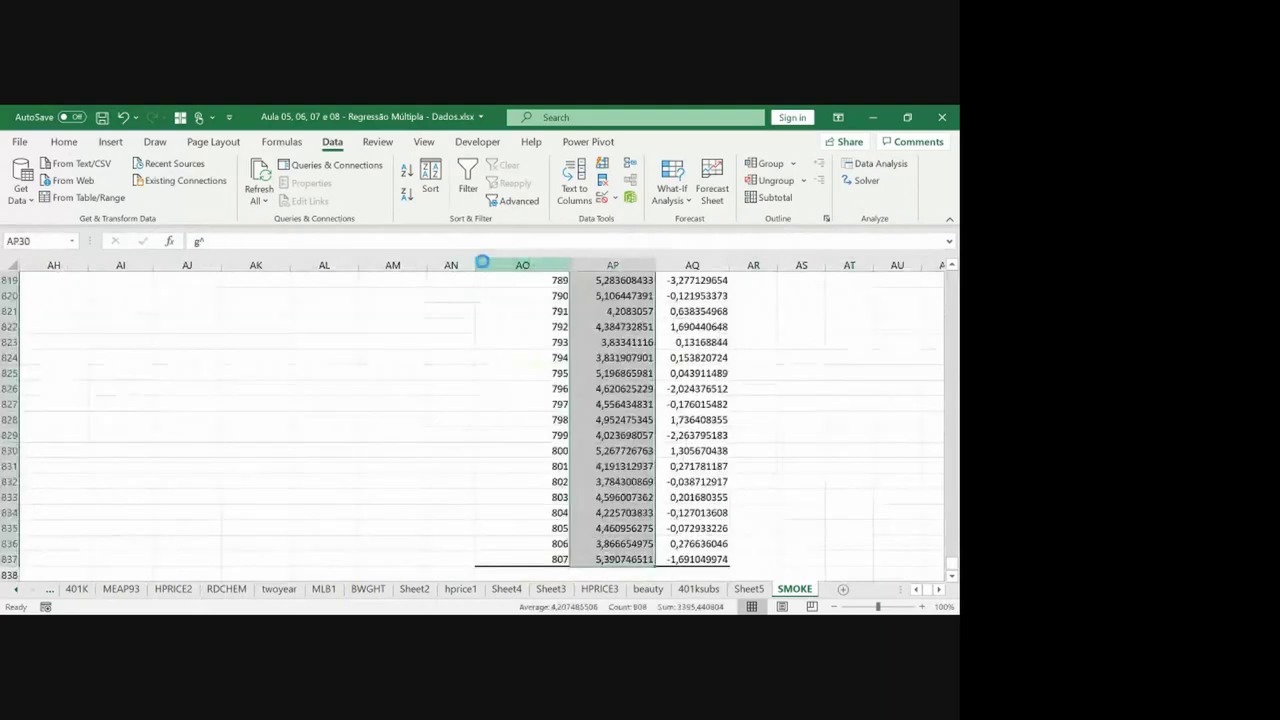
{"action": "key", "text": "ctrl+c"}
Paste the g^ header and values into column S, starting at S2 beside the ln(u^2) column.
{"action": "key", "text": "ctrl+Up"}
{"action": "key", "text": "ctrl+Up"}
{"action": "key", "text": "ctrl+Up"}
{"action": "key", "text": "ctrl+Up"}
{"action": "key", "text": "ctrl+Up"}
{"action": "key", "text": "Up"}
{"action": "key", "text": "Up"}
{"action": "key", "text": "Up"}
{"action": "key", "text": "Up"}
{"action": "key", "text": "Up"}
{"action": "key", "text": "Up"}
{"action": "key", "text": "Up"}
{"action": "key", "text": "Up"}
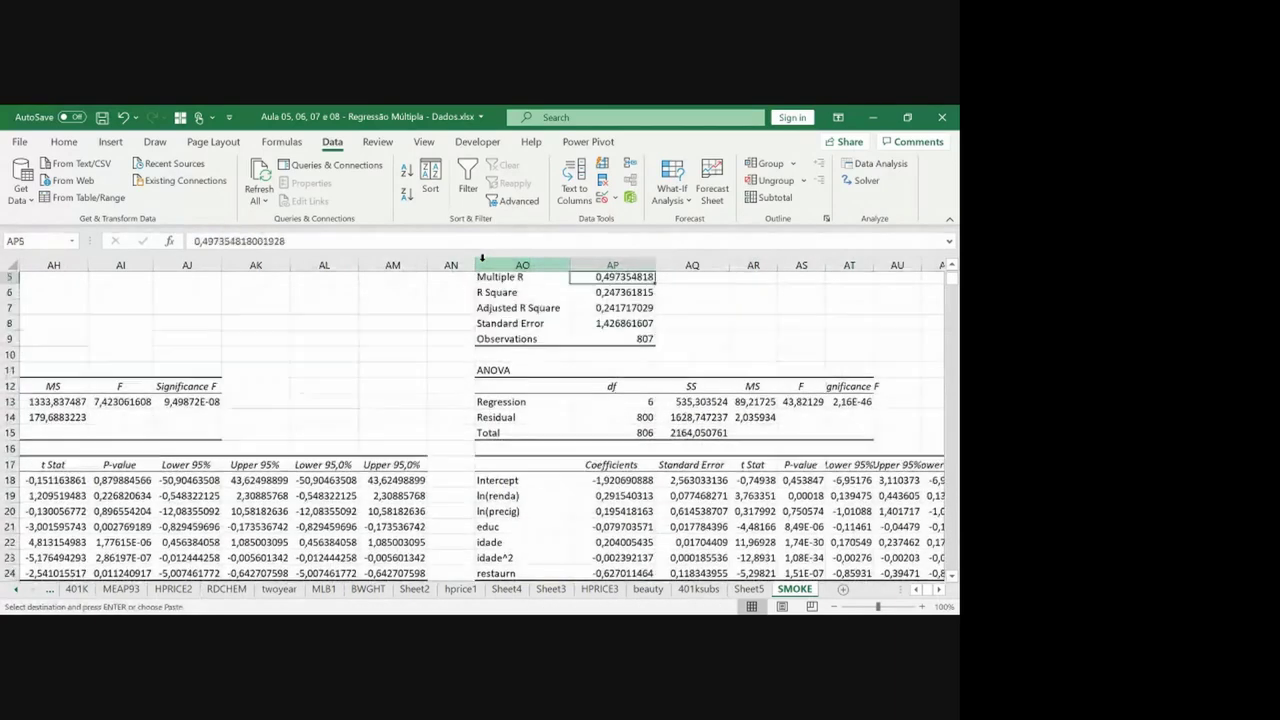
{"action": "key", "text": "Left"}
{"action": "key", "text": "Left"}
{"action": "key", "text": "Left"}
{"action": "key", "text": "Left"}
{"action": "key", "text": "Left"}
{"action": "key", "text": "Left"}
{"action": "key", "text": "Left"}
{"action": "key", "text": "Left"}
{"action": "key", "text": "Left"}
{"action": "key", "text": "Left"}
{"action": "key", "text": "Left"}
{"action": "key", "text": "Left"}
{"action": "key", "text": "Left"}
{"action": "key", "text": "Left"}
{"action": "key", "text": "Left"}
{"action": "key", "text": "Left"}
{"action": "key", "text": "Left"}
{"action": "key", "text": "Left"}
{"action": "key", "text": "Left"}
{"action": "key", "text": "Left"}
{"action": "key", "text": "Left"}
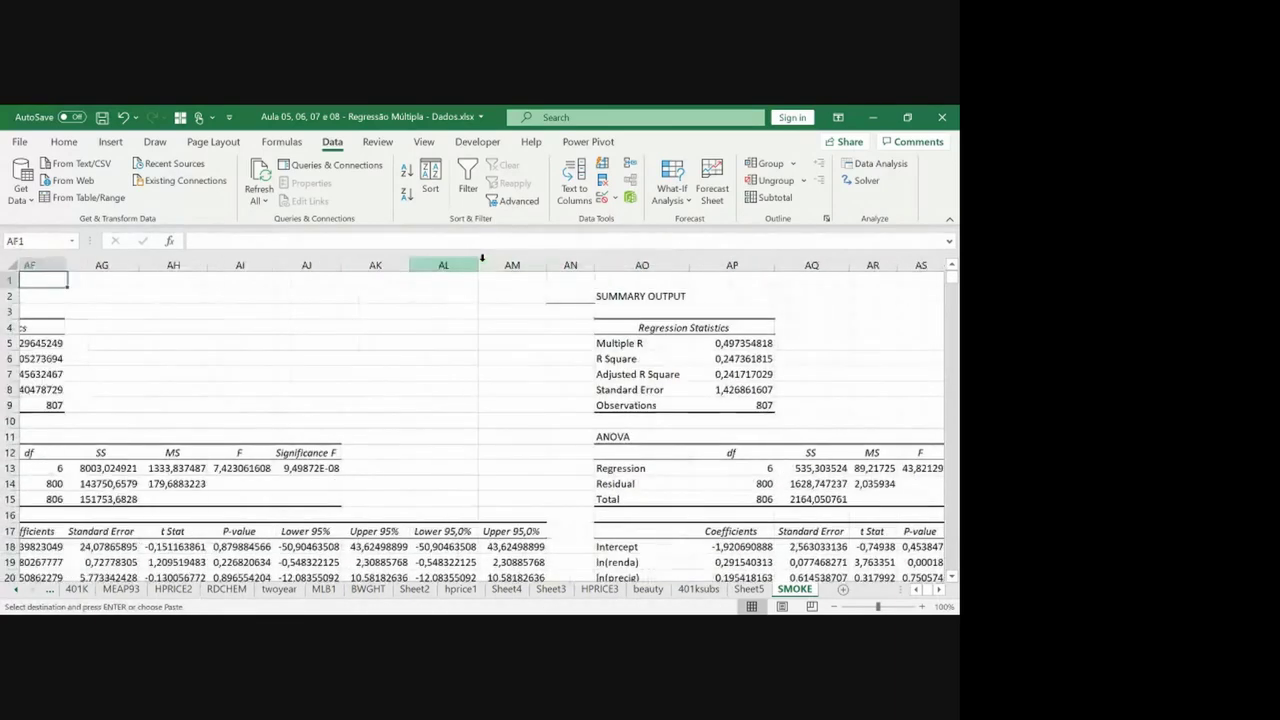
{"action": "key", "text": "Left"}
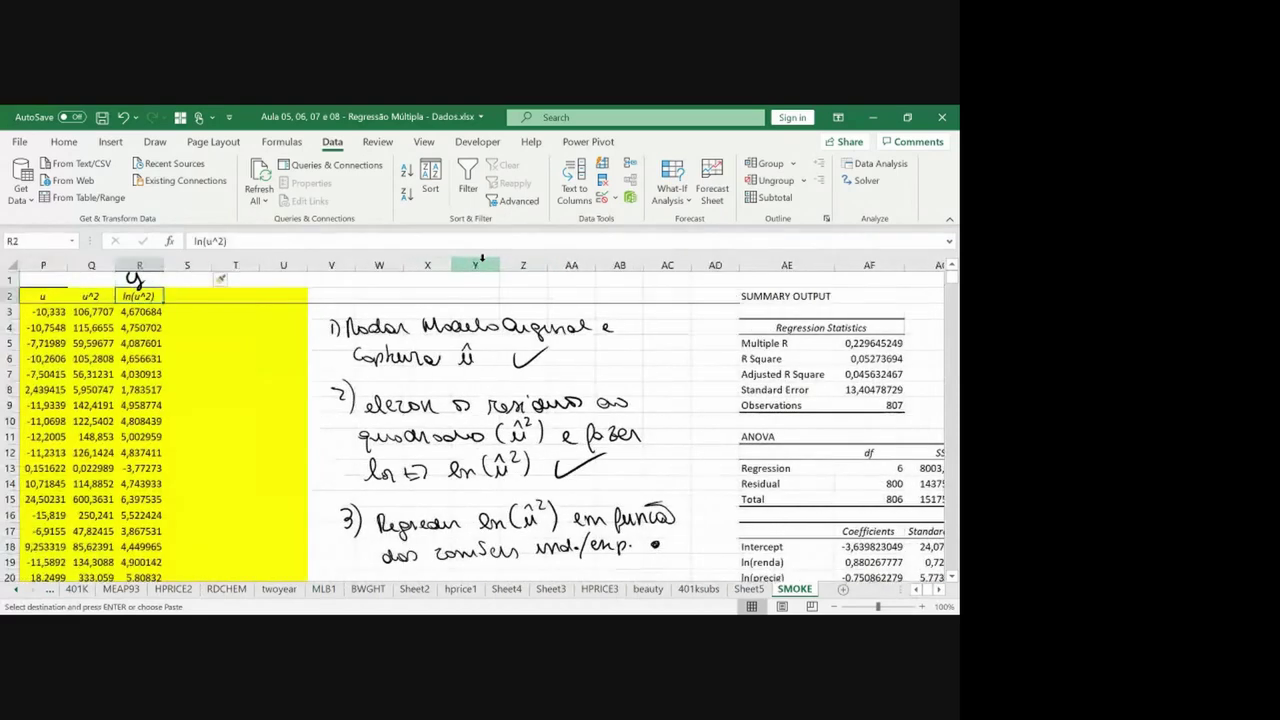
{"action": "key", "text": "Down"}
{"action": "key", "text": "ctrl+v"}
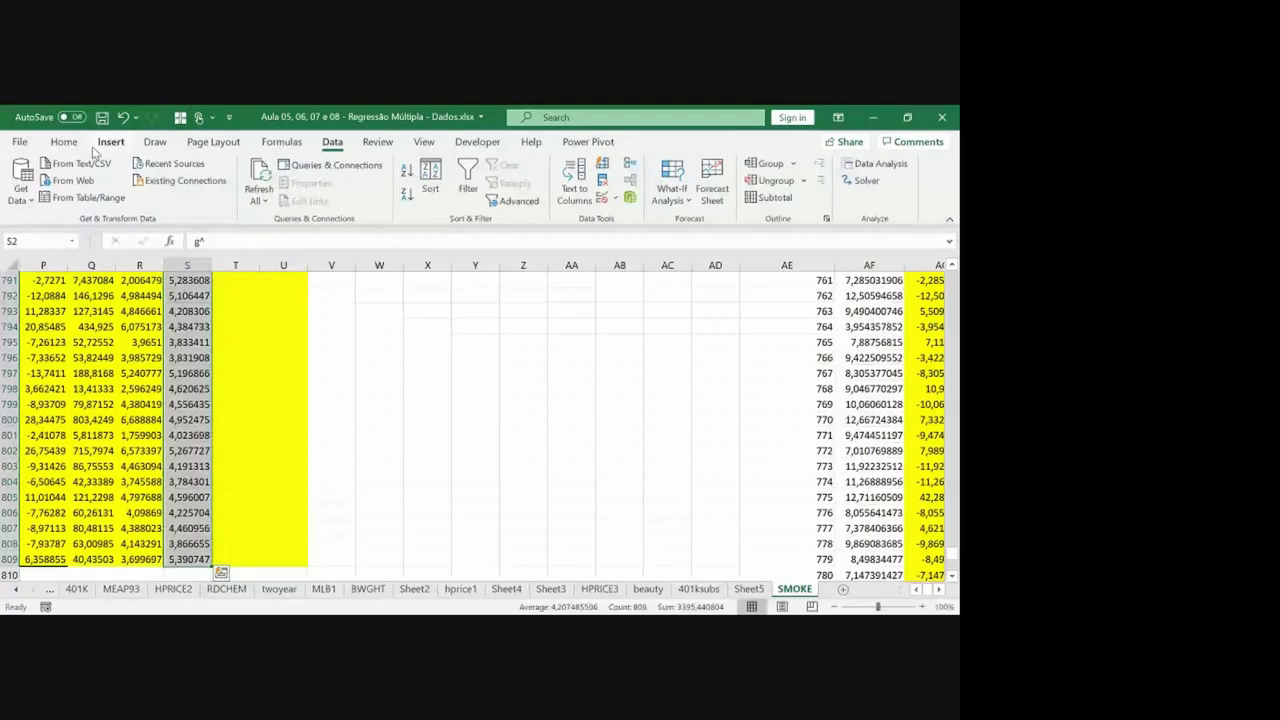
Fill the pasted g^ range in column S with yellow.
{"action": "left_click", "coordinate": [64, 142]}
{"action": "key", "text": "ctrl+BackSpace"}
{"action": "key", "text": "Left"}
{"action": "key", "text": "Left"}
{"action": "key", "text": "Left"}
{"action": "key", "text": "Left"}
{"action": "key", "text": "Left"}
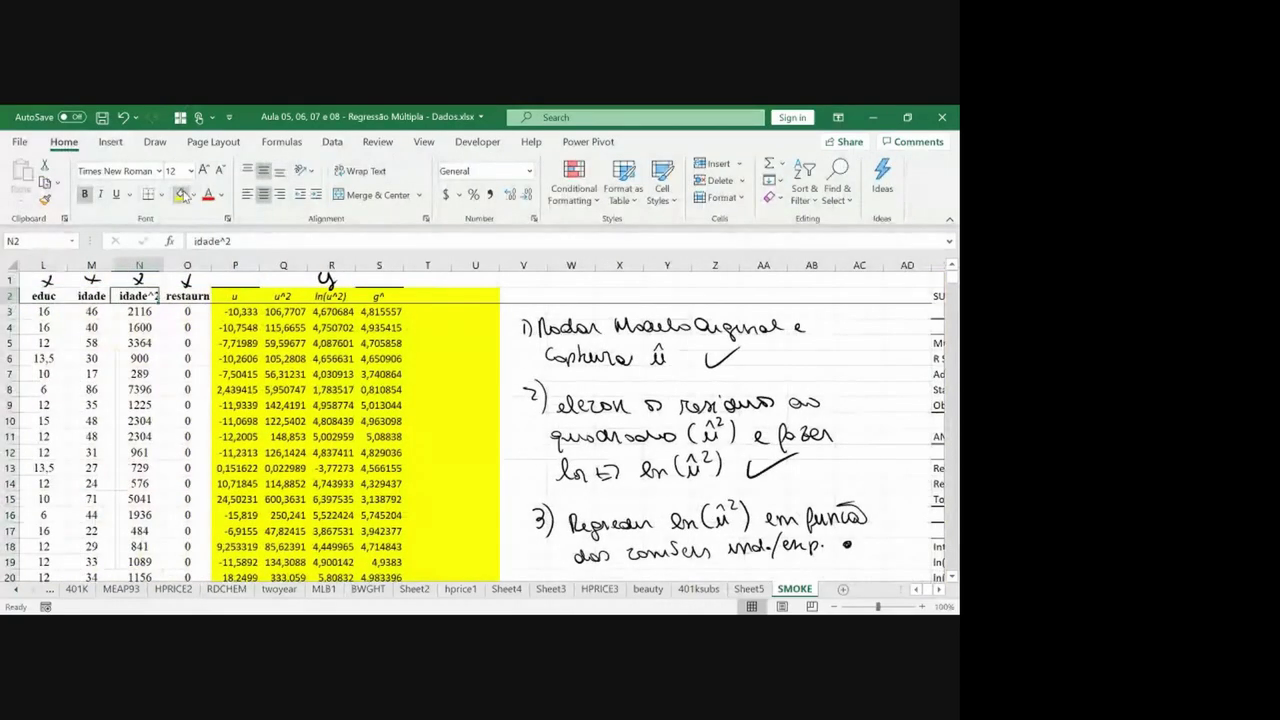
Draw ink check marks beside handwritten steps 3, 4 and 5.
{"action": "left_click_drag", "start_coordinate": [829, 484], "coordinate": [871, 465]}
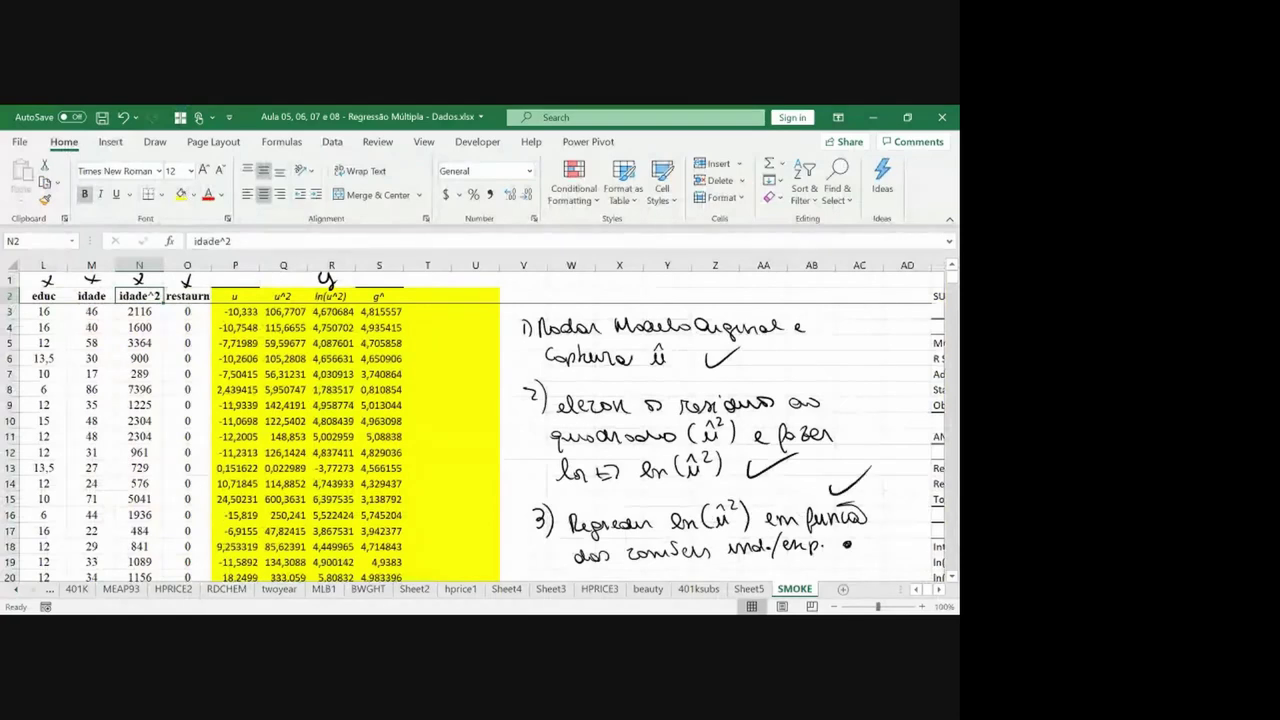
{"action": "scroll", "coordinate": [480, 430], "scroll_direction": "down", "scroll_amount": 2}
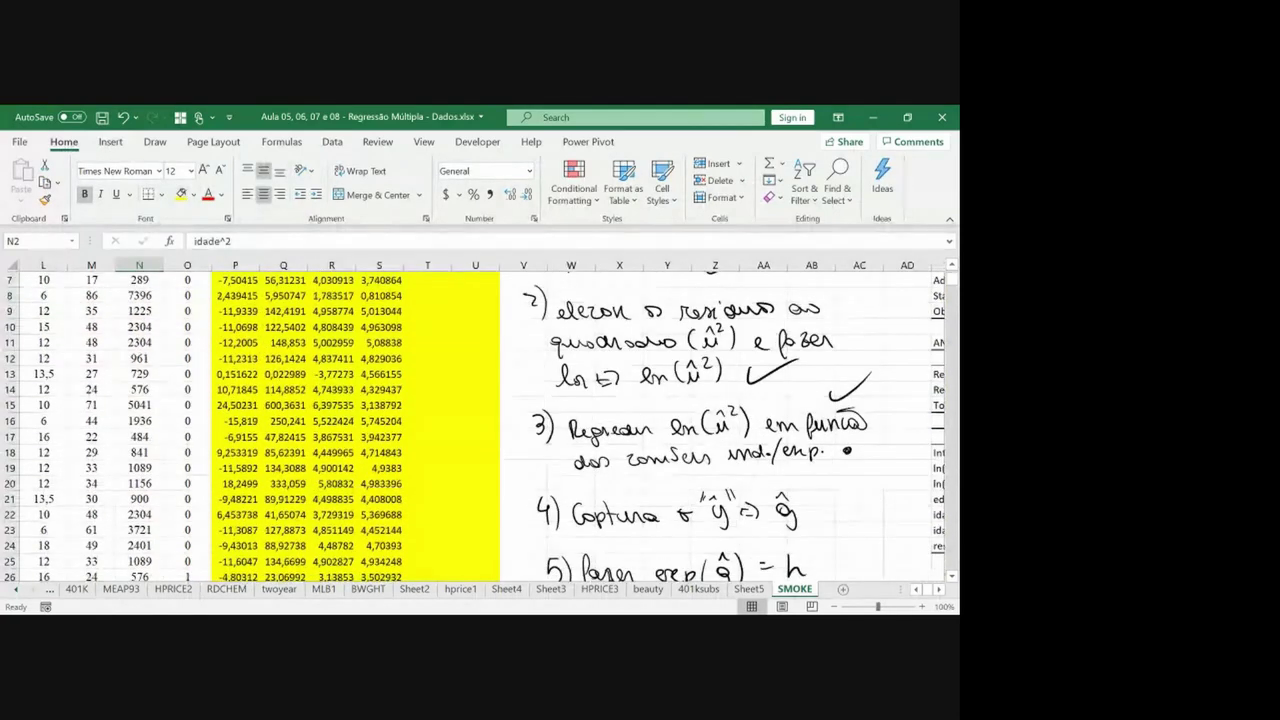
{"action": "left_click_drag", "start_coordinate": [814, 492], "coordinate": [866, 462]}
{"action": "left_click_drag", "start_coordinate": [812, 567], "coordinate": [856, 540]}
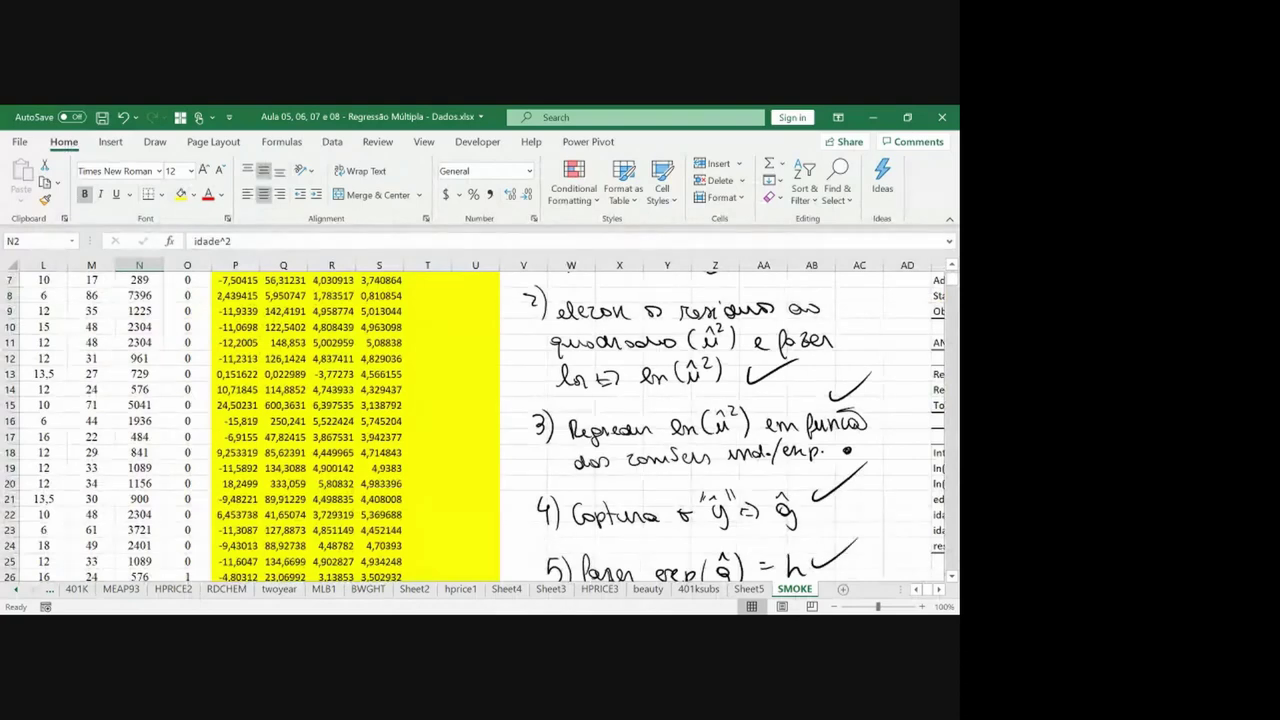
Enter the header h^ in T2, directly after the g^ column.
{"action": "left_click", "coordinate": [370, 318]}
{"action": "scroll", "coordinate": [370, 318], "scroll_direction": "up", "scroll_amount": 3}
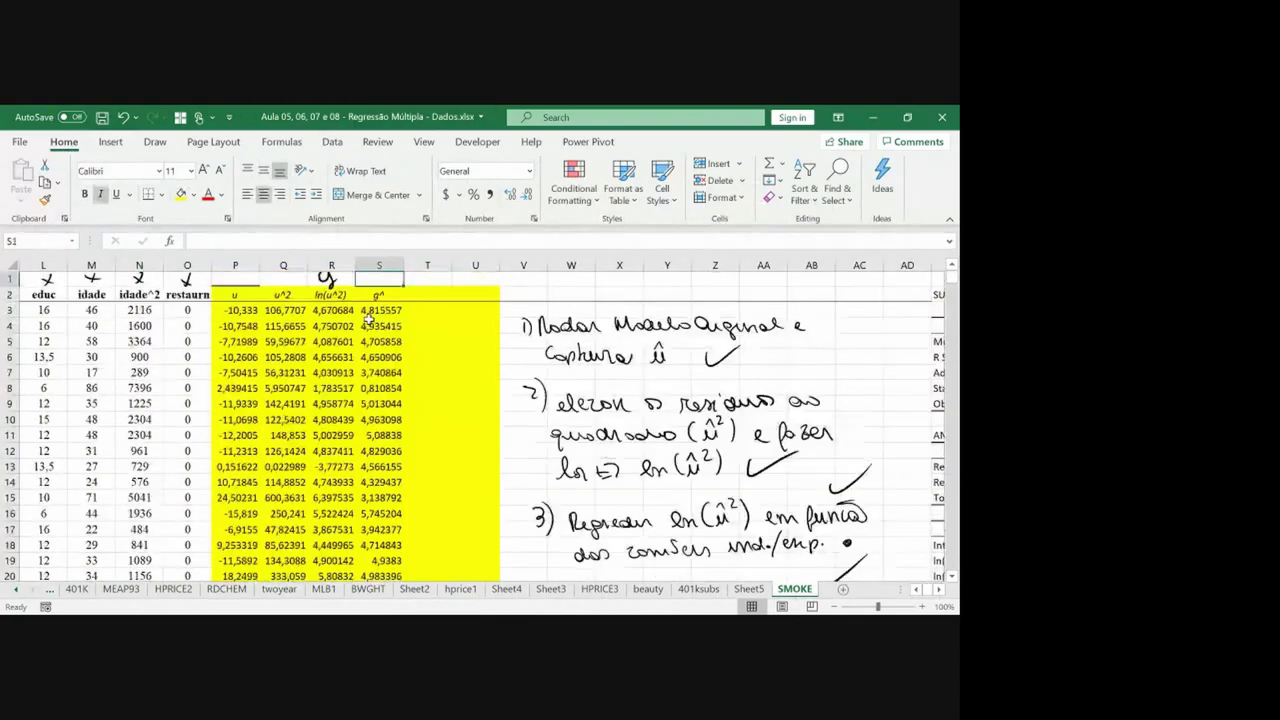
{"action": "key", "text": "Down"}
{"action": "key", "text": "Right"}
{"action": "type", "text": "h"}
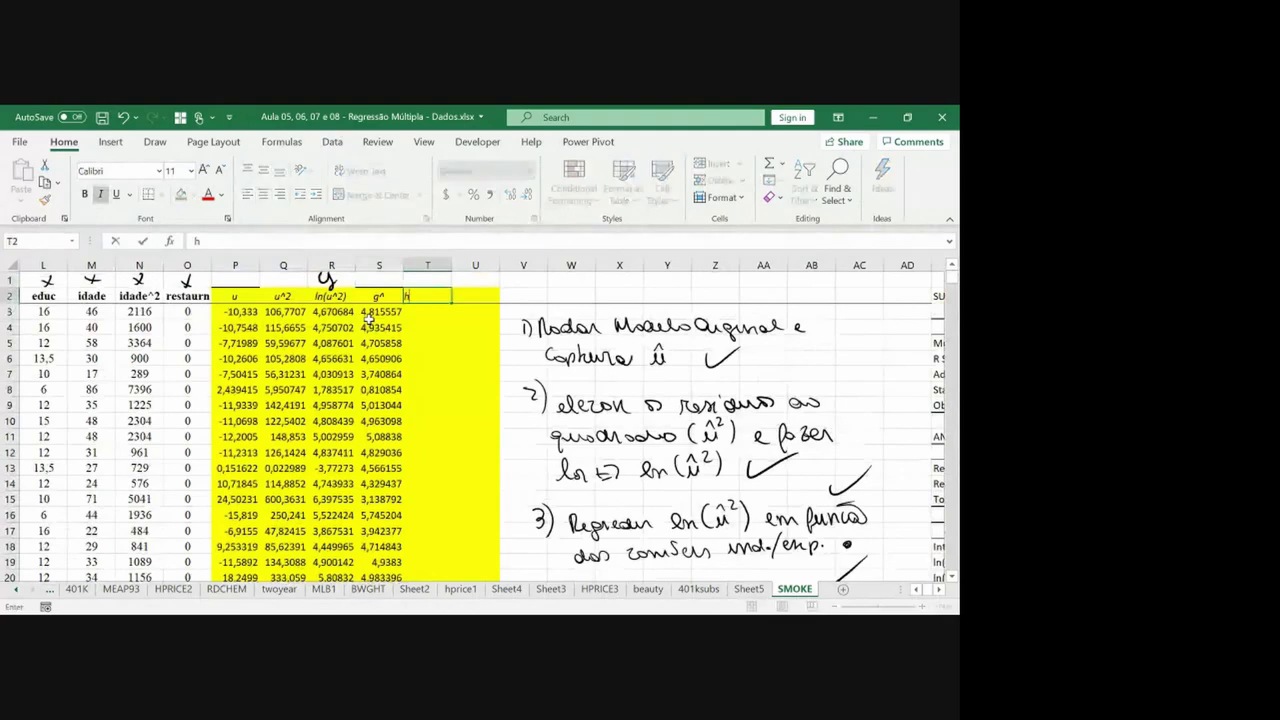
{"action": "key", "text": "Return"}
{"action": "key", "text": "Up"}
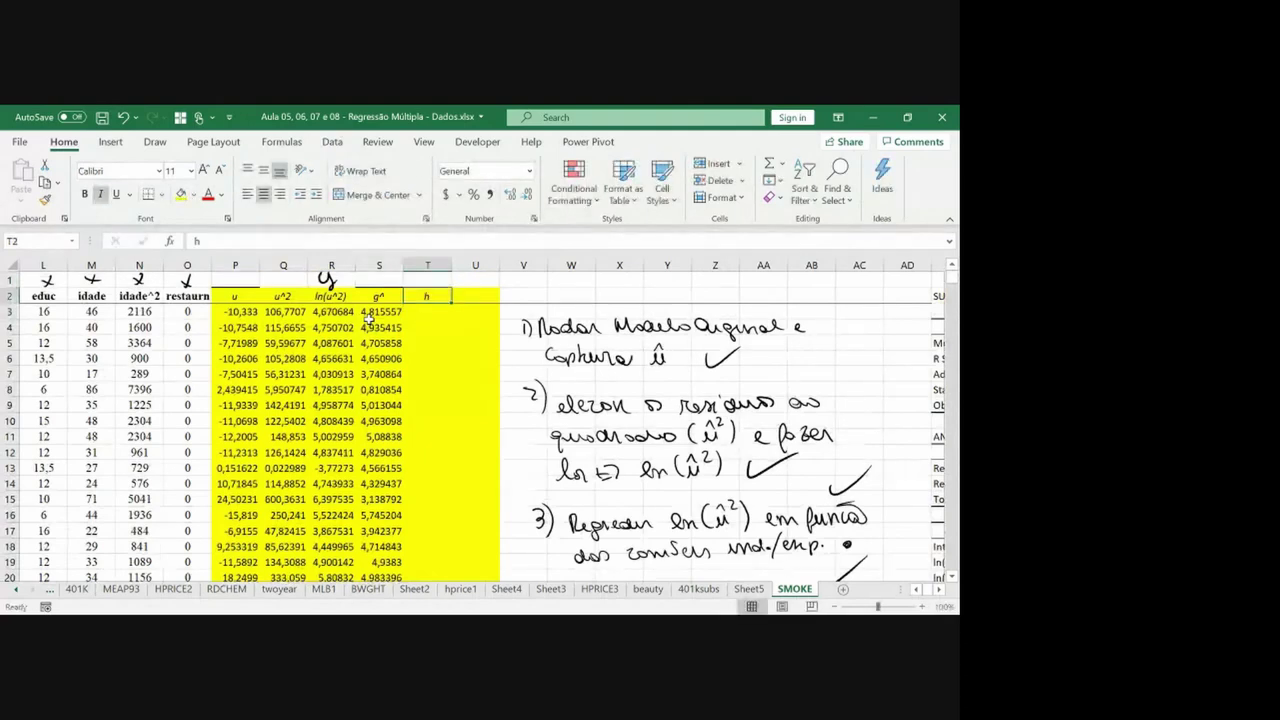
{"action": "type", "text": "h"}
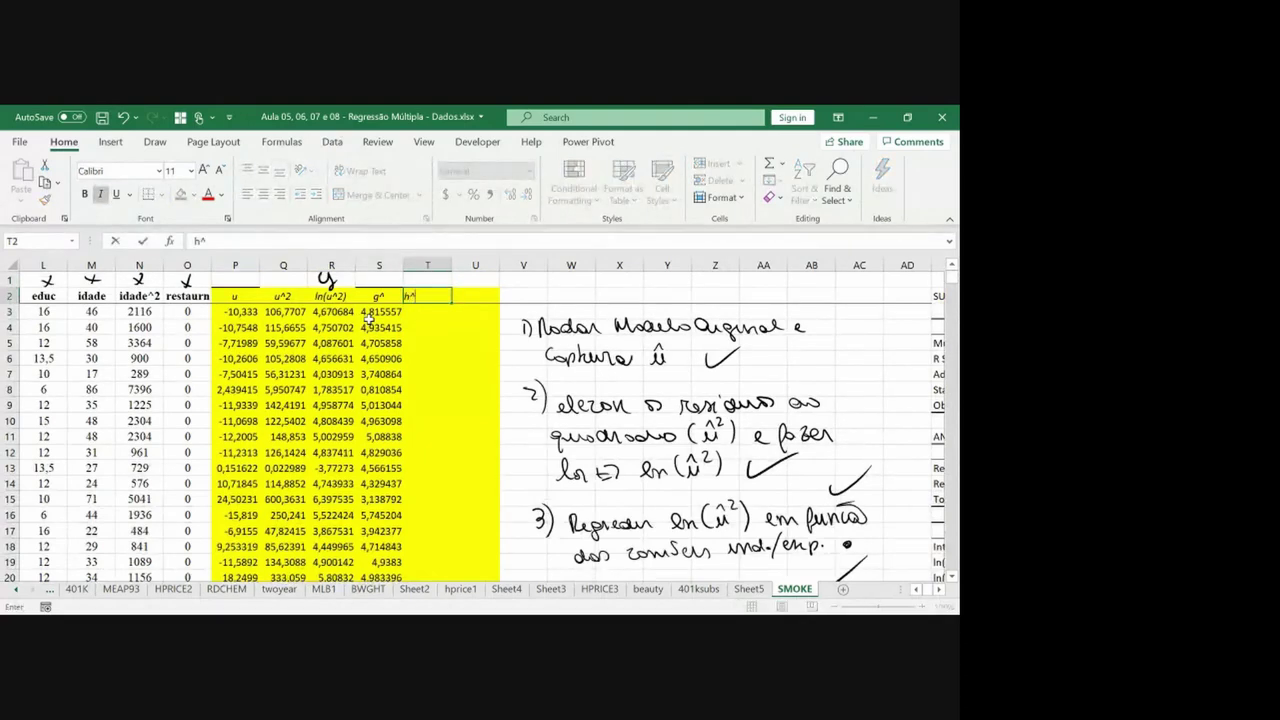
{"action": "type", "text": "^"}
{"action": "key", "text": "Return"}
Calculate =EXP(S3) in T3 and copy the formula down the h^ column to T809.
{"action": "type", "text": "=exp"}
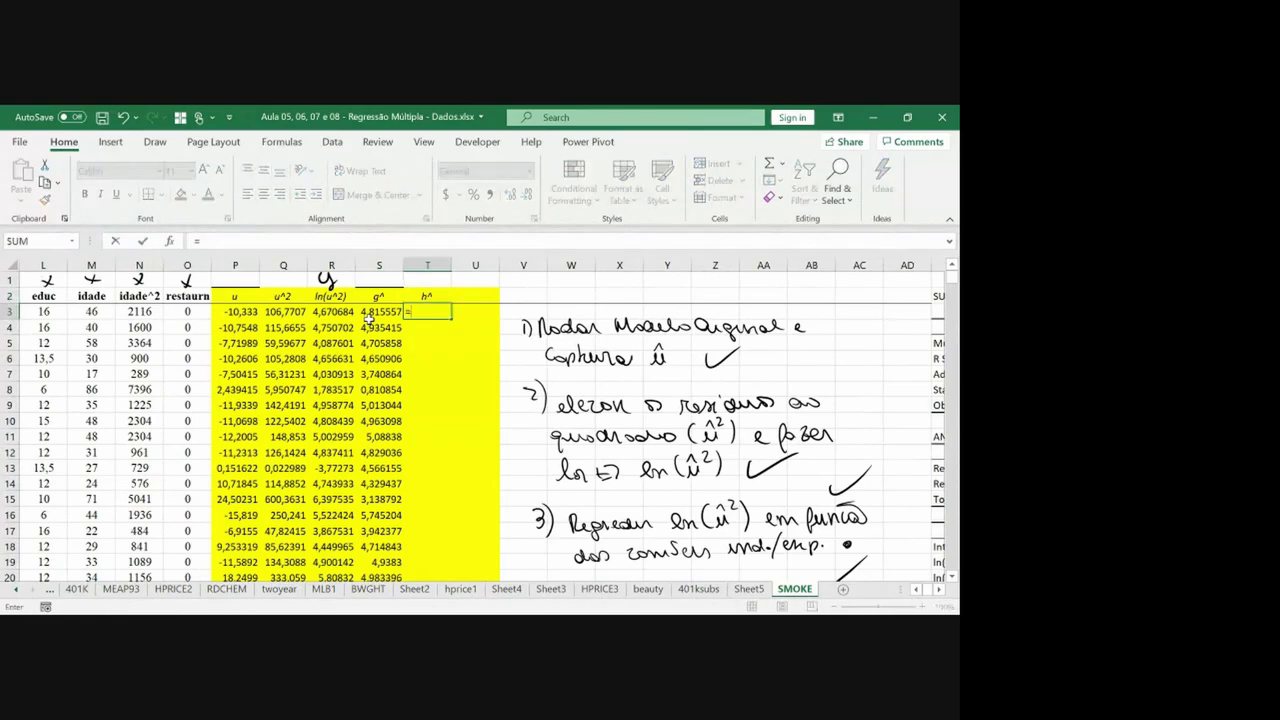
{"action": "type", "text": "("}
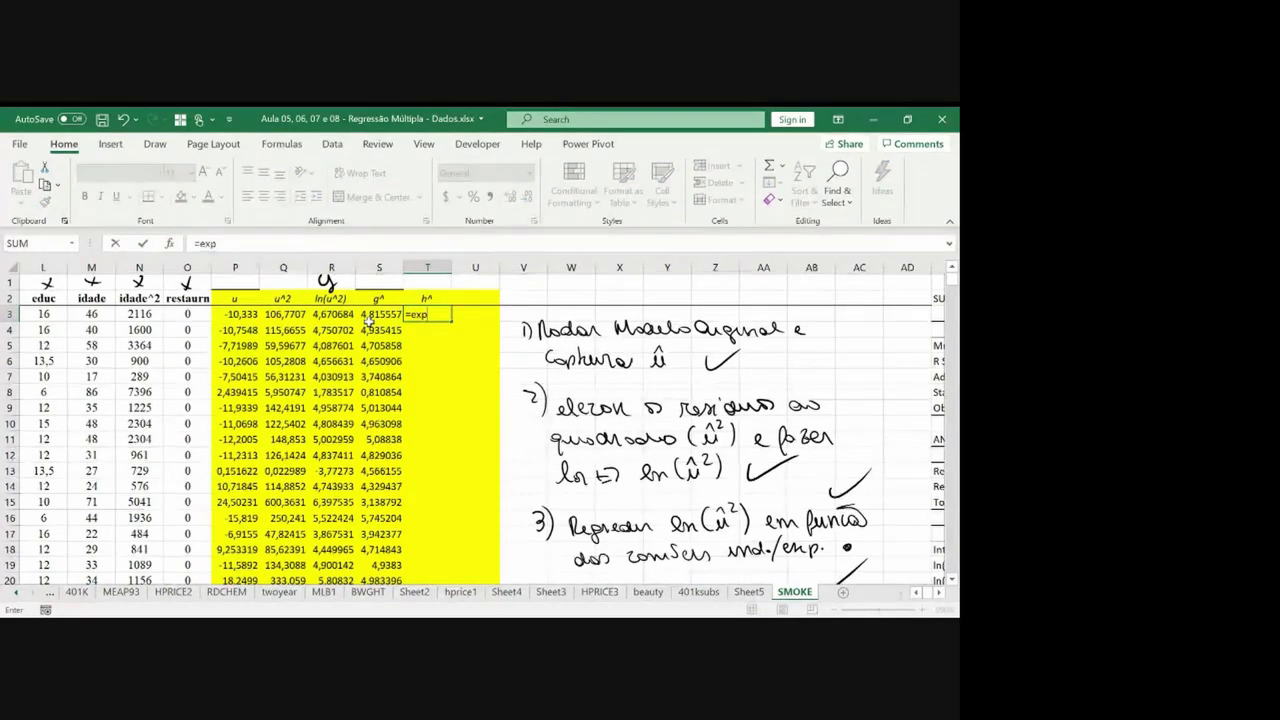
{"action": "left_click", "coordinate": [369, 318]}
{"action": "key", "text": "ctrl+Return"}
{"action": "key", "text": "ctrl+c"}
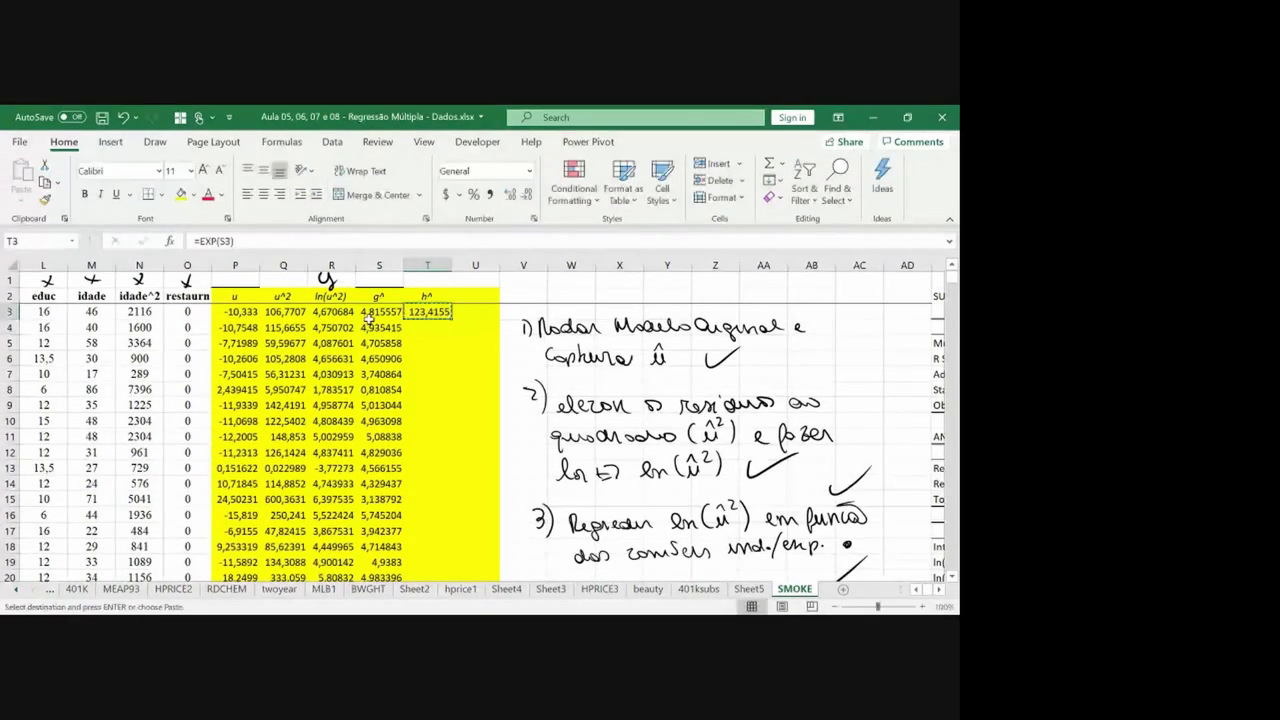
{"action": "key", "text": "Left"}
{"action": "key", "text": "ctrl+Down"}
{"action": "key", "text": "Right"}
{"action": "key", "text": "ctrl+shift+Up"}
{"action": "key", "text": "ctrl+v"}
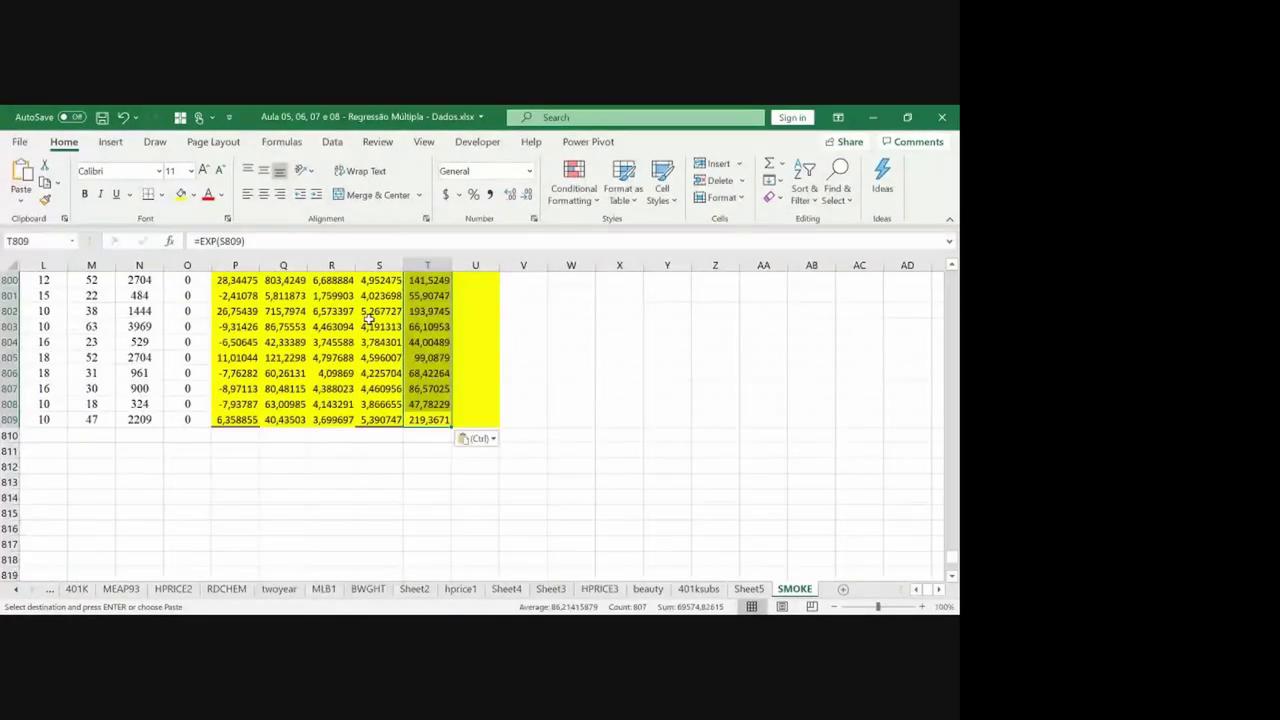
Enter the header h^pond in U2, directly after the h^ column.
{"action": "key", "text": "ctrl+Up"}
{"action": "key", "text": "Up"}
{"action": "key", "text": "Right"}
{"action": "key", "text": "Escape"}
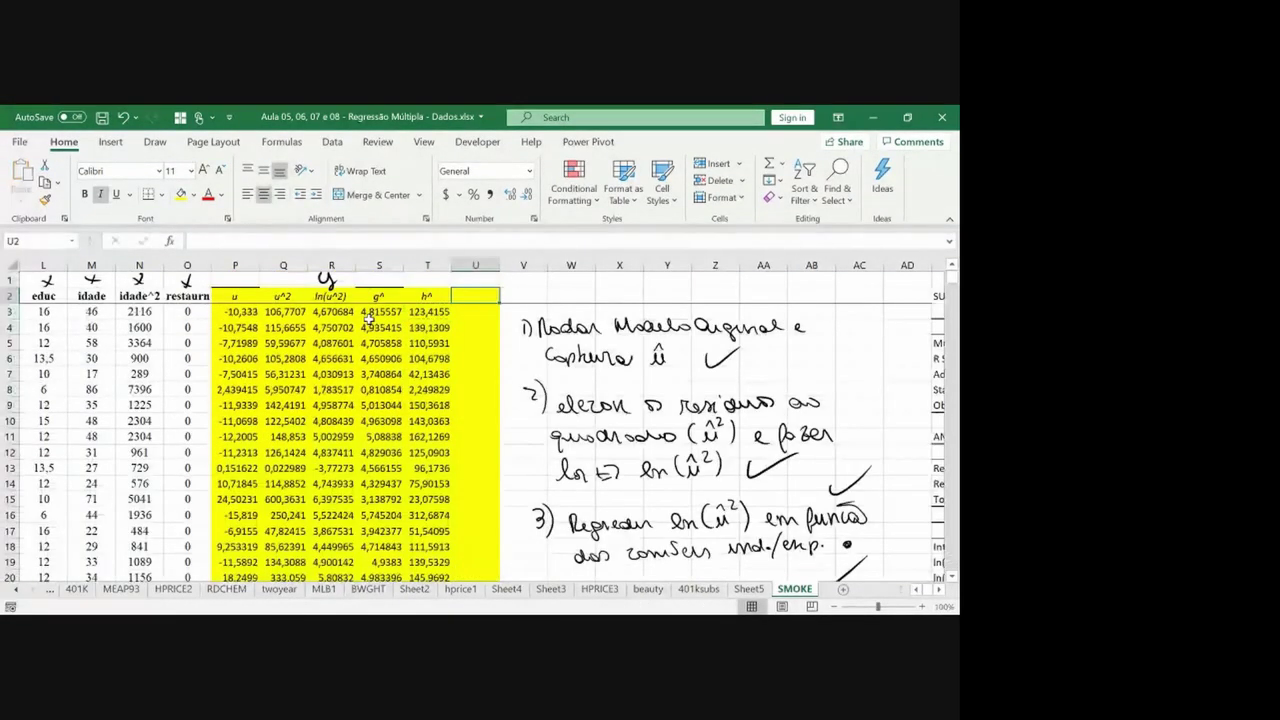
{"action": "type", "text": "H"}
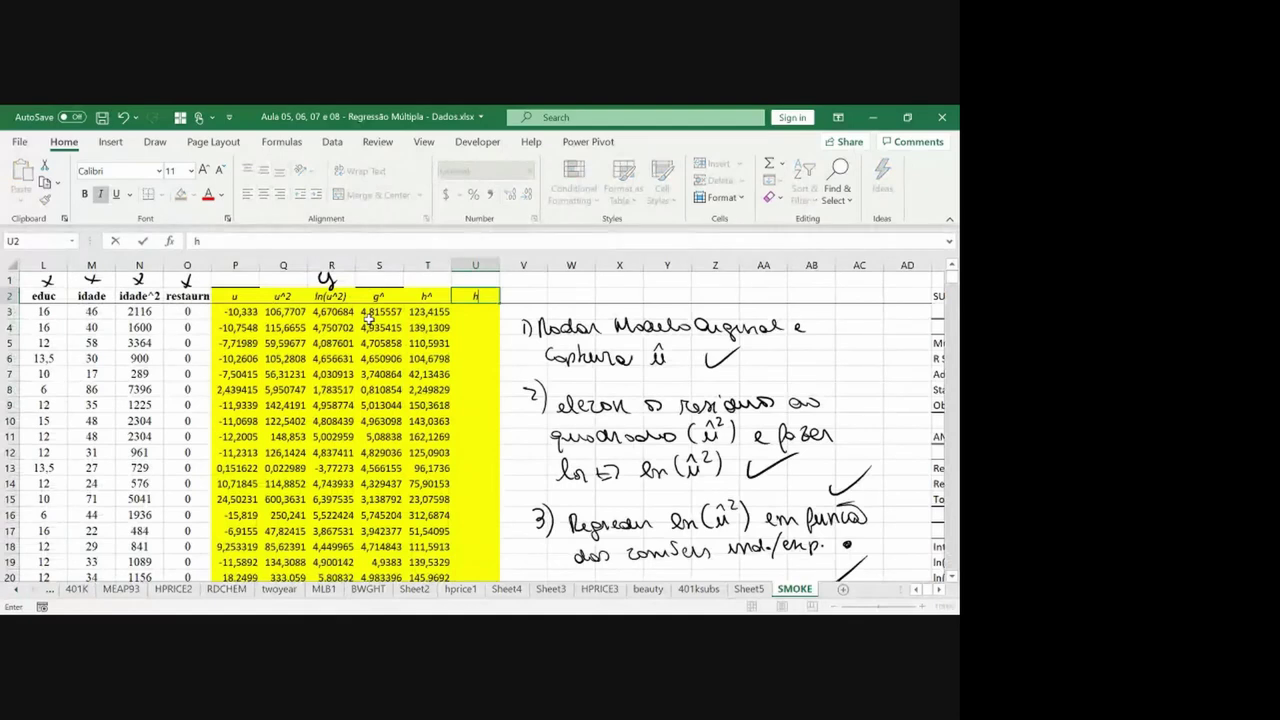
{"action": "type", "text": "^pond"}
{"action": "key", "text": "Return"}
Calculate the weight =1/T3 in U3 and copy the formula down the h^pond column to U809.
{"action": "key", "text": "Left"}
{"action": "key", "text": "Right"}
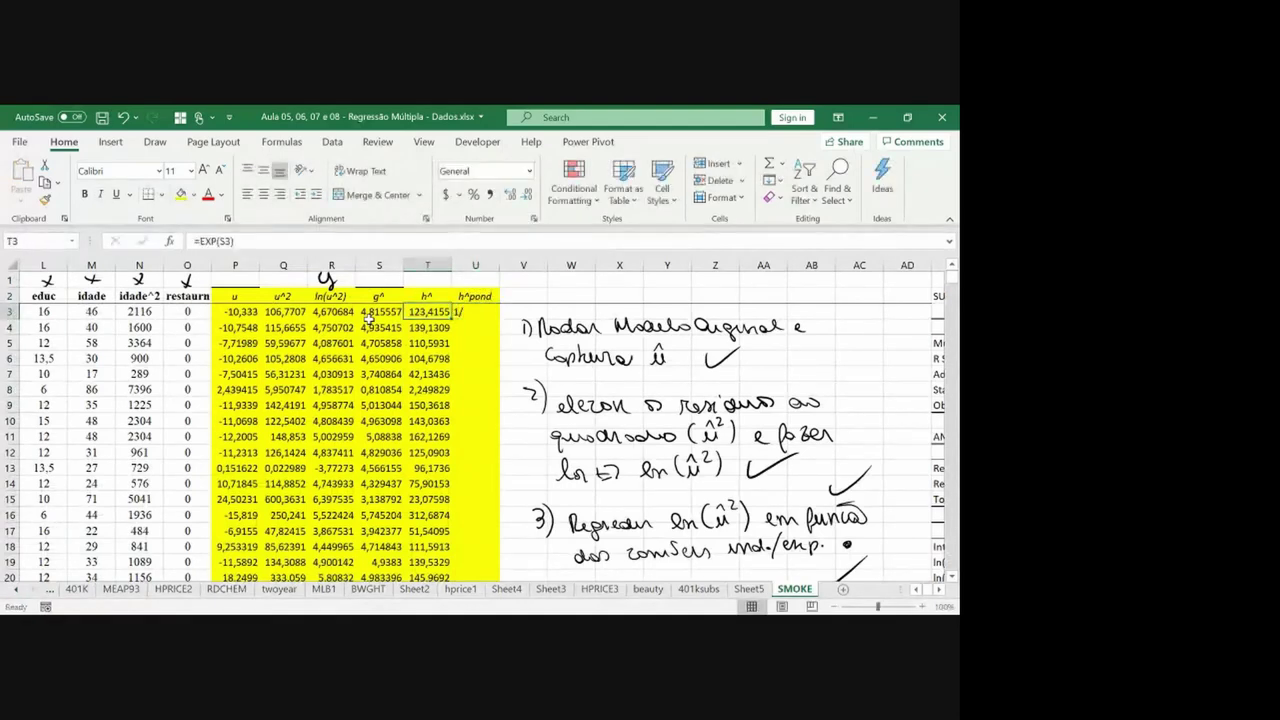
{"action": "type", "text": "1/"}
{"action": "key", "text": "Left"}
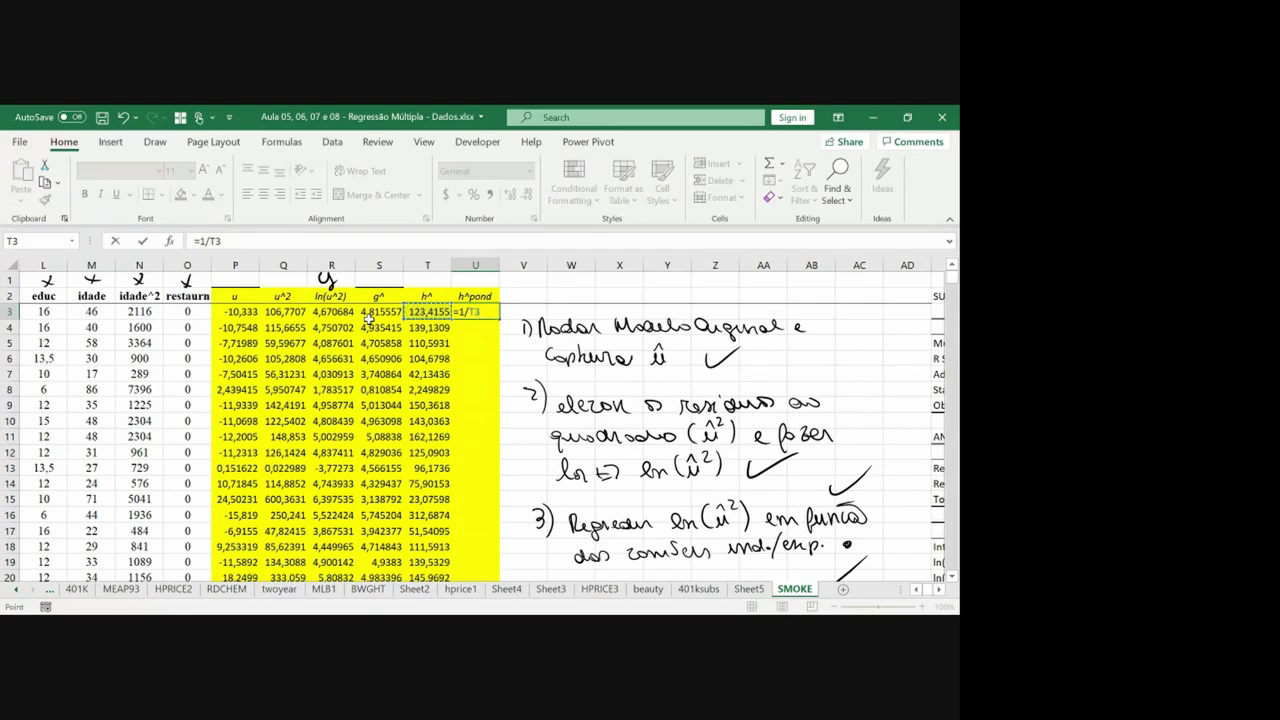
{"action": "key", "text": "Return"}
{"action": "key", "text": "Up"}
{"action": "key", "text": "ctrl+c"}
{"action": "key", "text": "Left"}
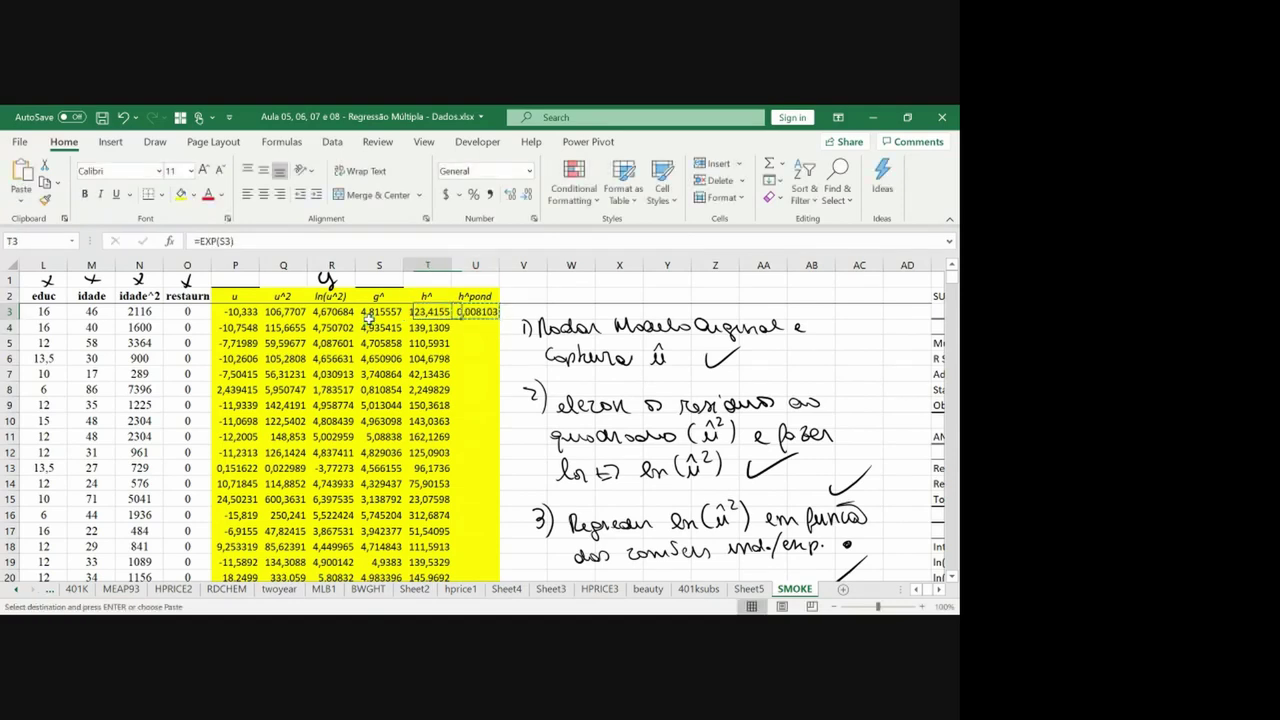
{"action": "key", "text": "ctrl+Down"}
{"action": "key", "text": "Right"}
{"action": "key", "text": "ctrl+shift+Up"}
{"action": "key", "text": "ctrl+v"}
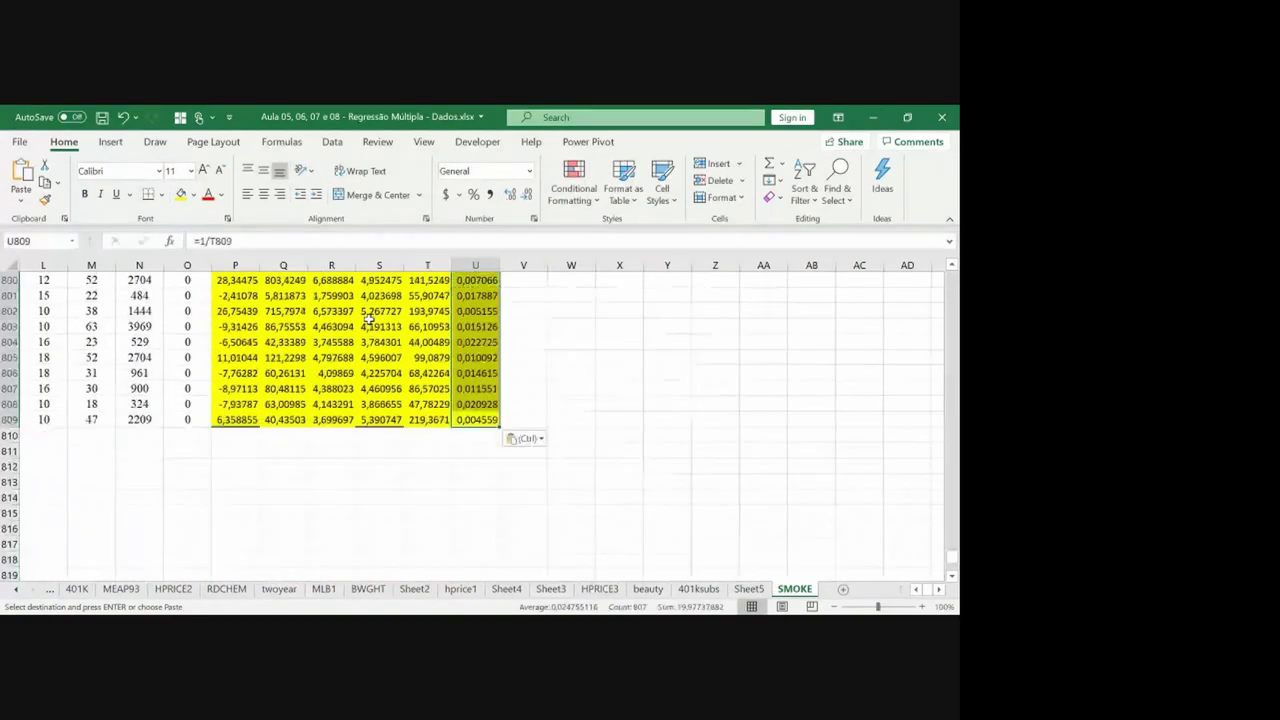
{"action": "key", "text": "ctrl+Up"}
{"action": "key", "text": "Escape"}
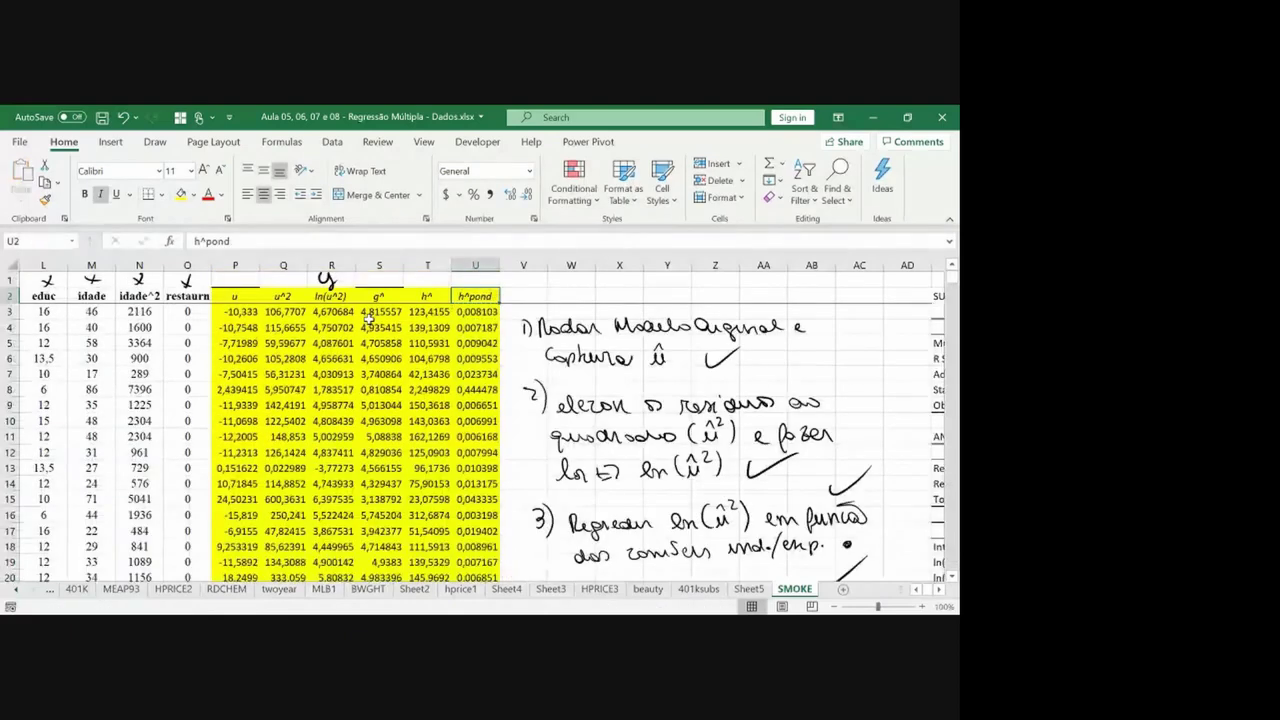
Copy the entire SMOKE sheet and paste it over itself as values only.
{"action": "key", "text": "ctrl+Left"}
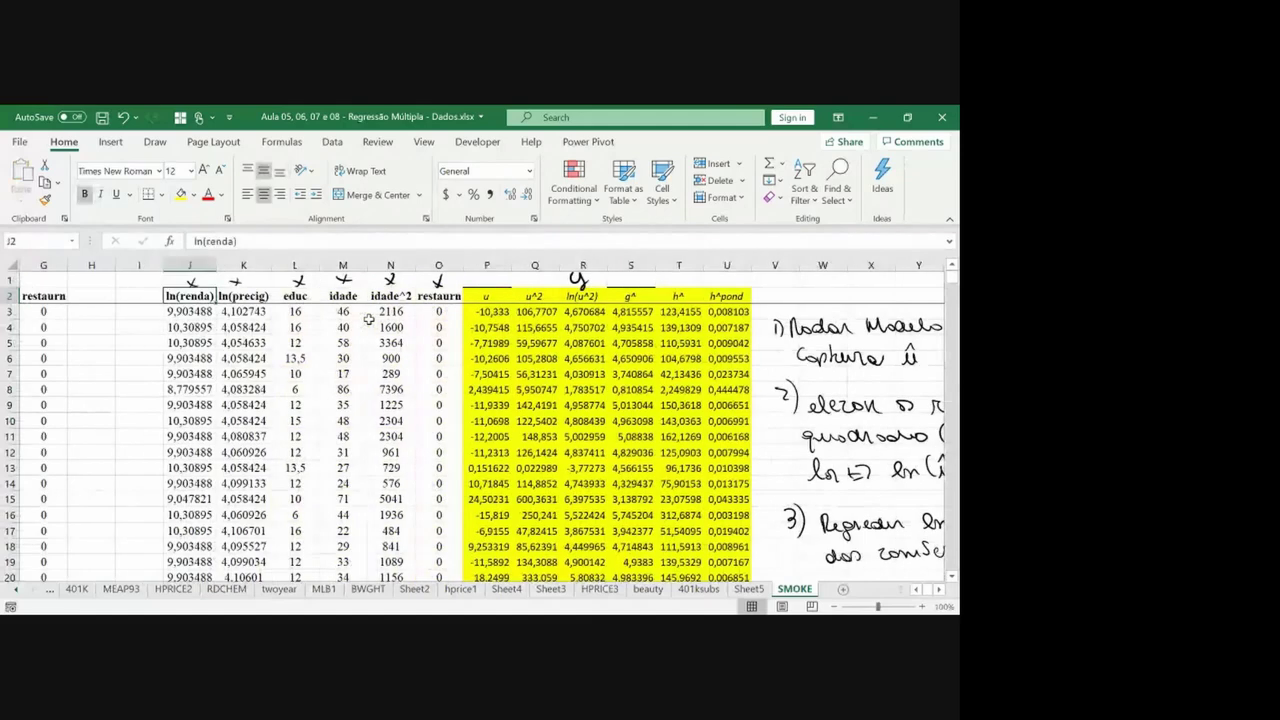
{"action": "key", "text": "Right"}
{"action": "key", "text": "Right"}
{"action": "key", "text": "Right"}
{"action": "left_click", "coordinate": [10, 265]}
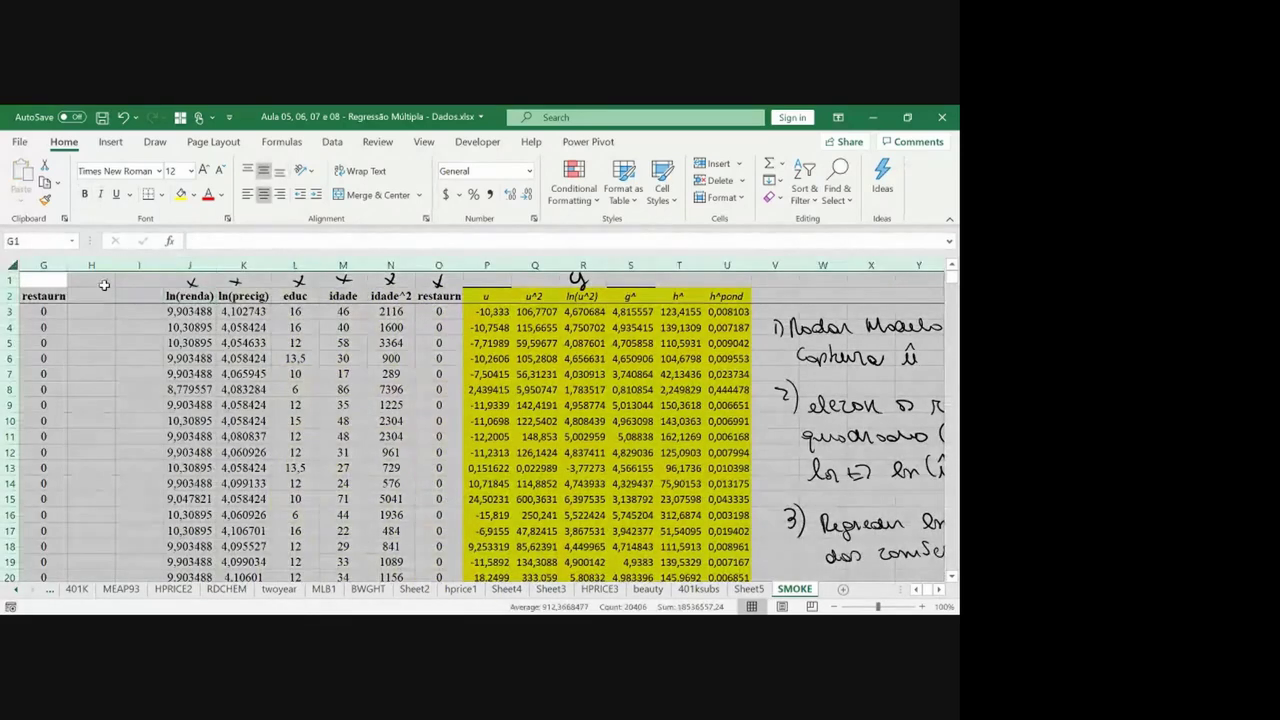
{"action": "key", "text": "ctrl+c"}
{"action": "key", "text": "ctrl+alt+v"}
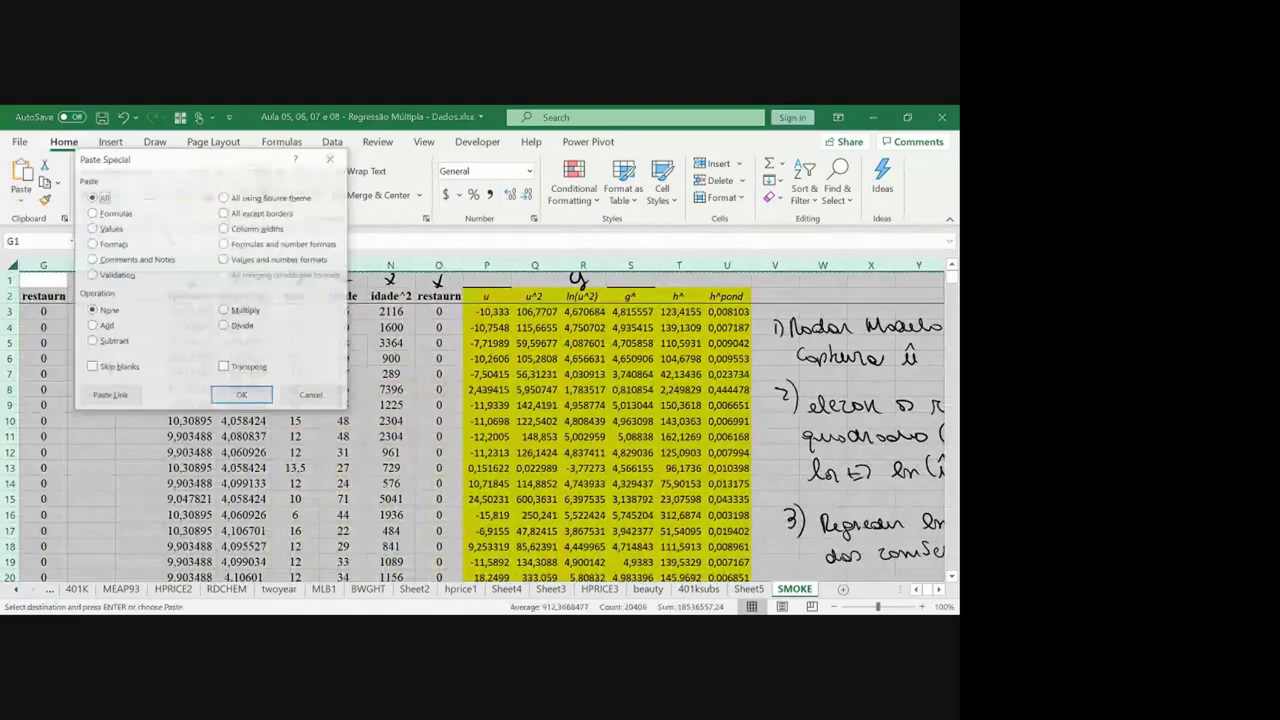
{"action": "key", "text": "v"}
{"action": "key", "text": "Return"}
{"action": "key", "text": "Escape"}
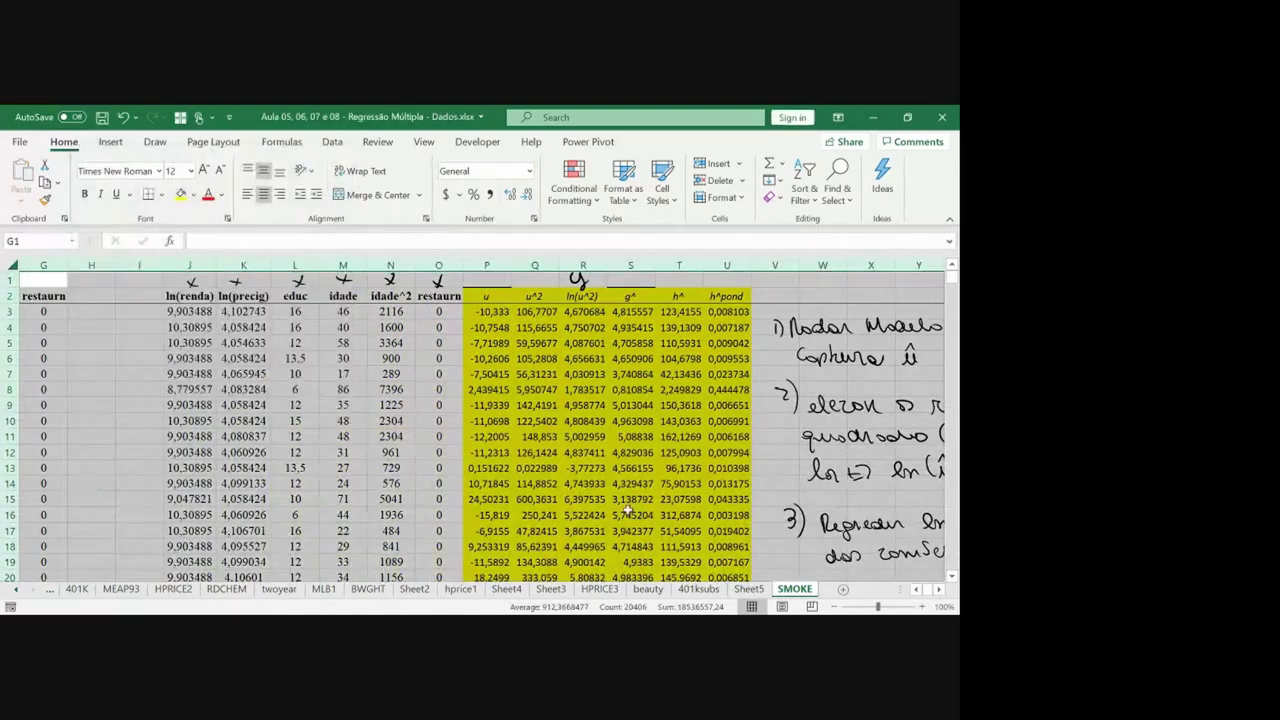
Add two new blank worksheets after SMOKE, then return to the SMOKE sheet.
{"action": "left_click", "coordinate": [843, 589]}
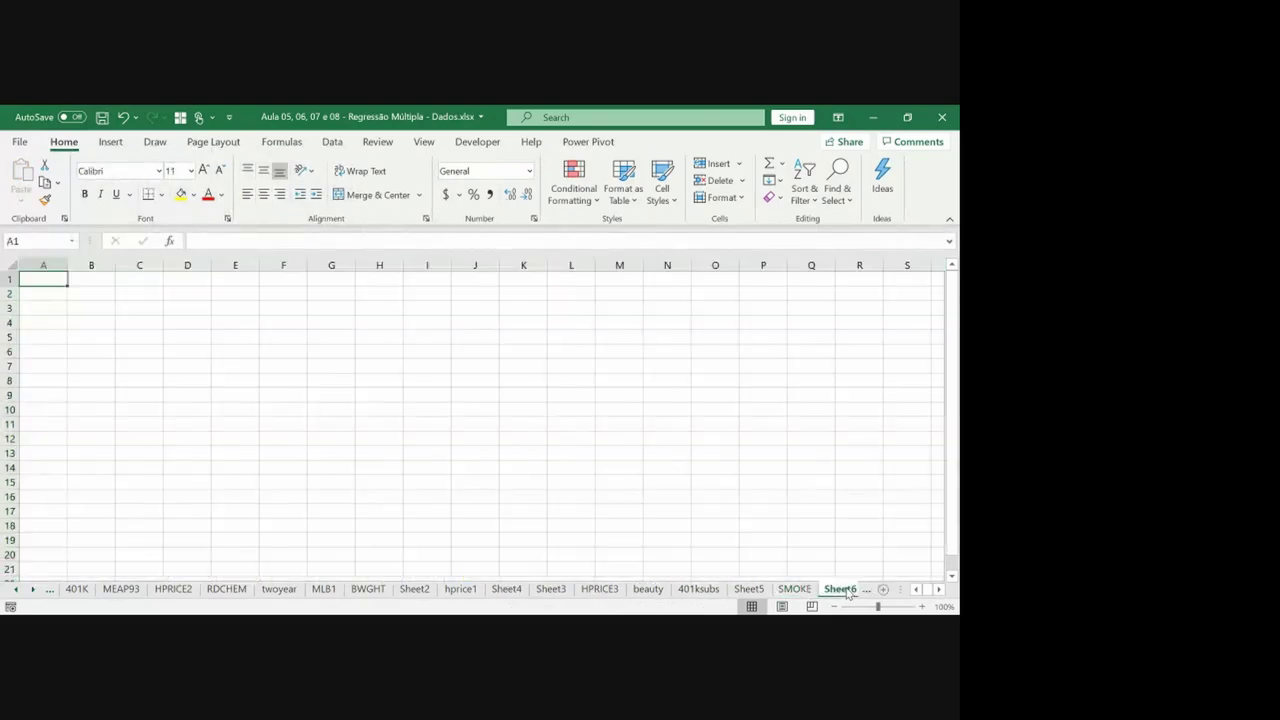
{"action": "left_click", "coordinate": [795, 589]}
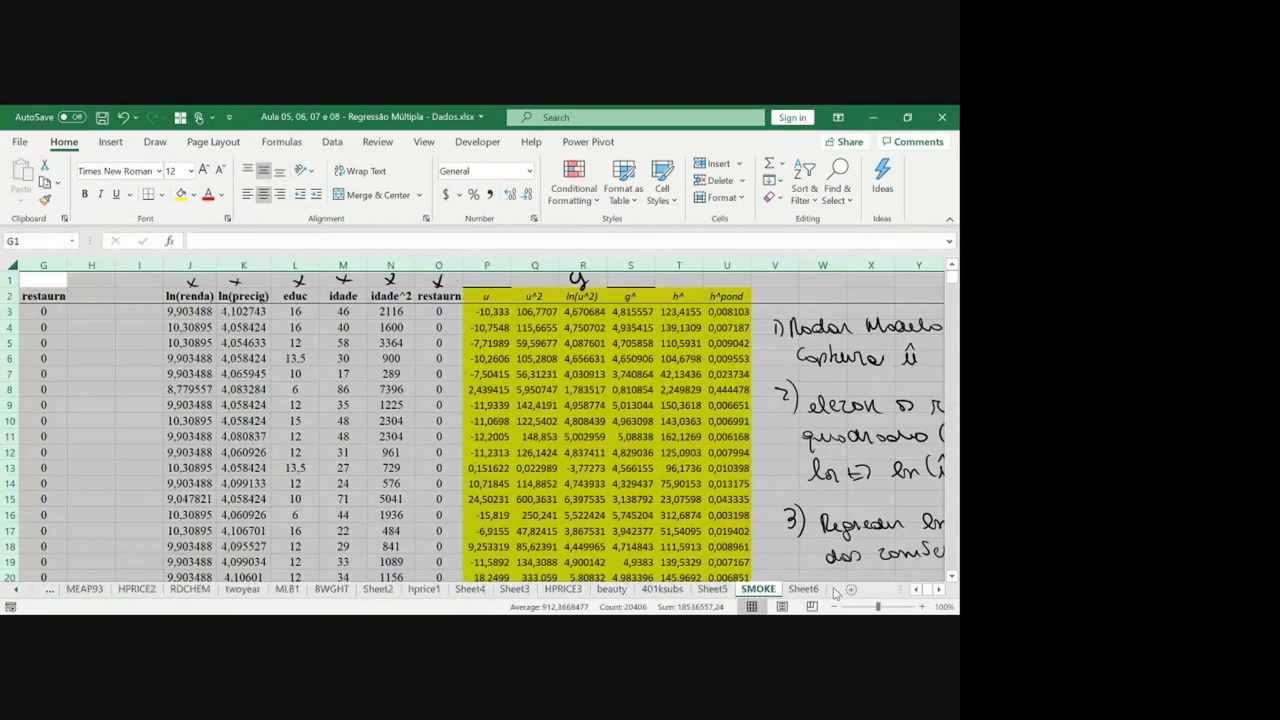
{"action": "left_click", "coordinate": [850, 589]}
{"action": "left_click", "coordinate": [758, 589]}
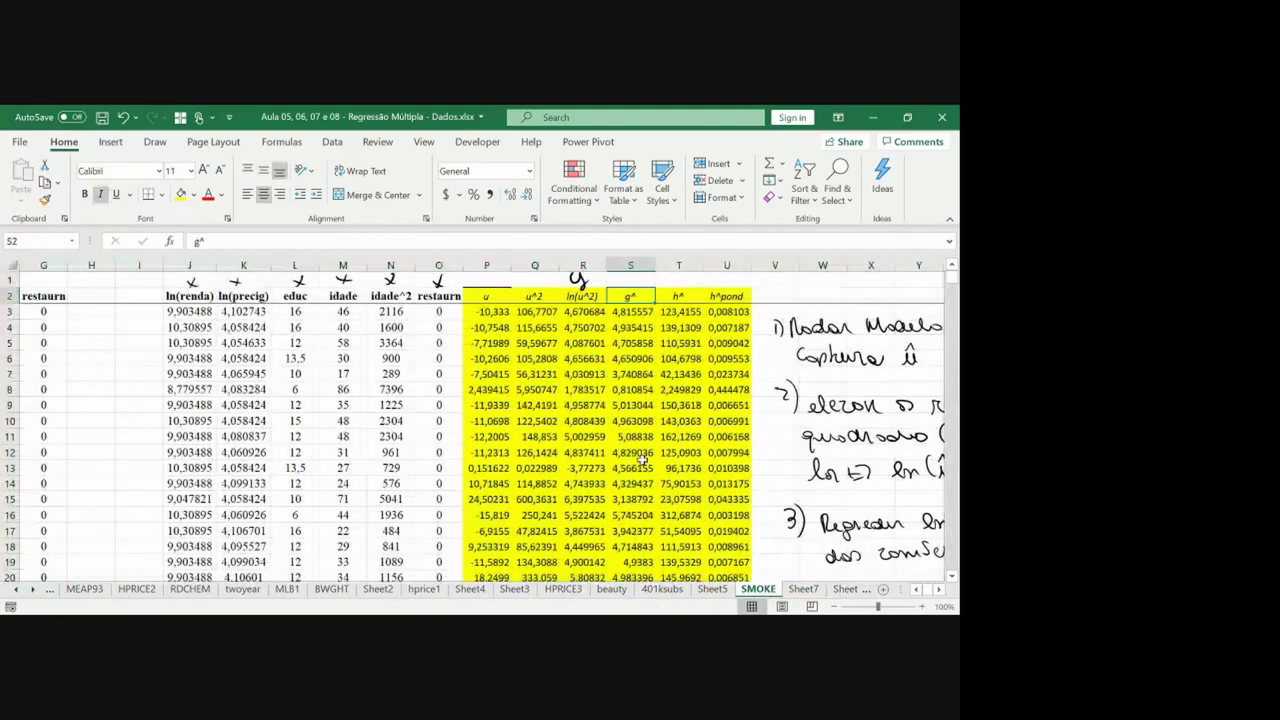
Copy the whole SMOKE data table from the header row, A2 through U809, including the h^pond column.
{"action": "key", "text": "Home"}
{"action": "key", "text": "ctrl+shift+Right"}
{"action": "key", "text": "ctrl+shift+Right"}
{"action": "key", "text": "ctrl+shift+Right"}
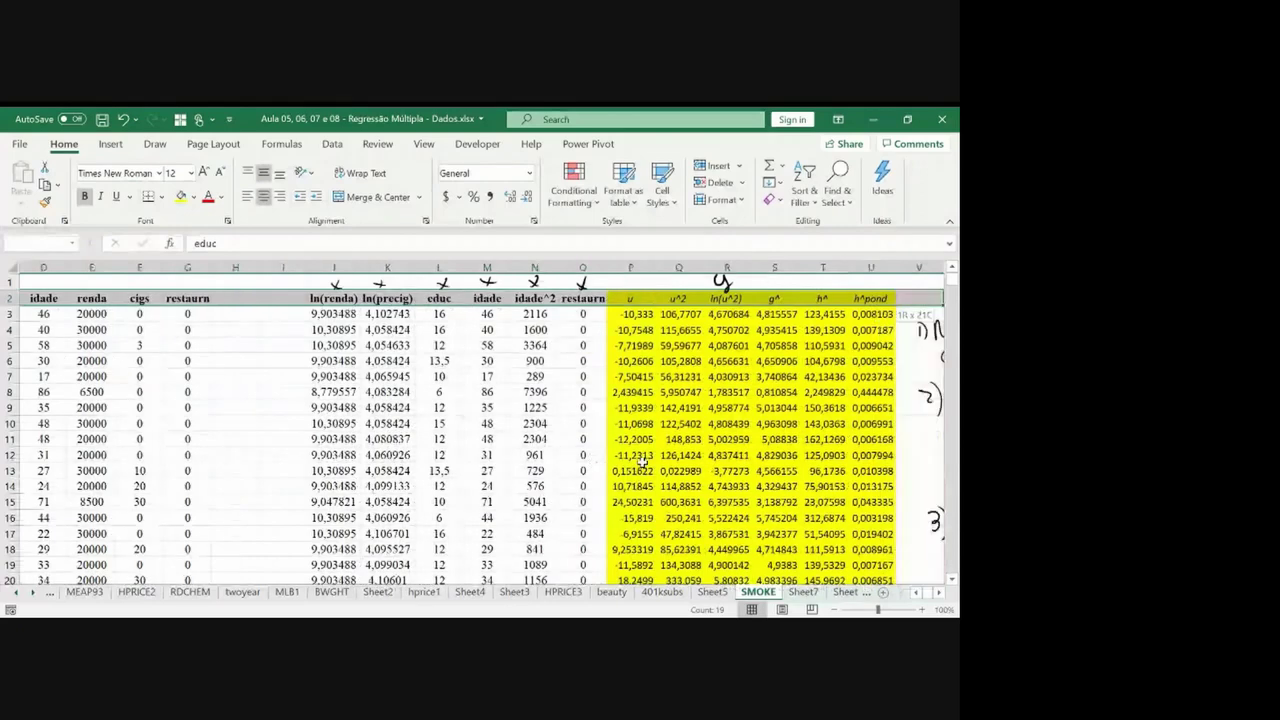
{"action": "key", "text": "ctrl+shift+Down"}
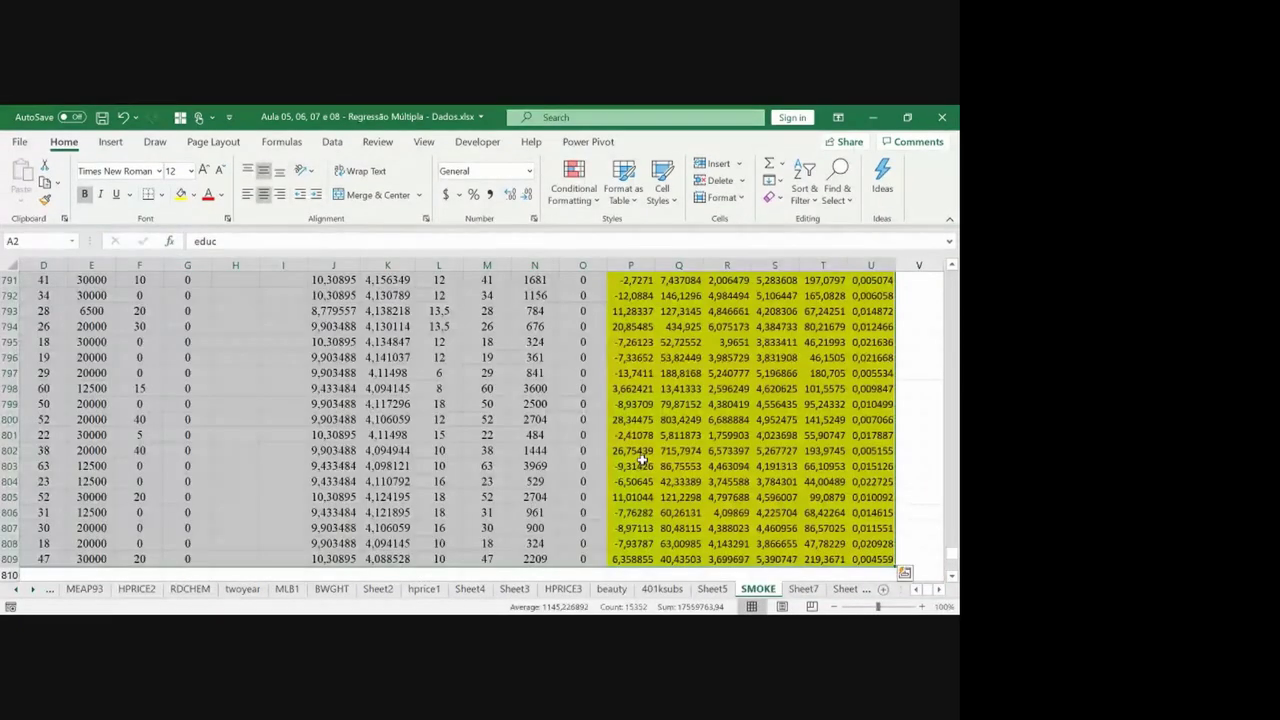
{"action": "key", "text": "ctrl+c"}
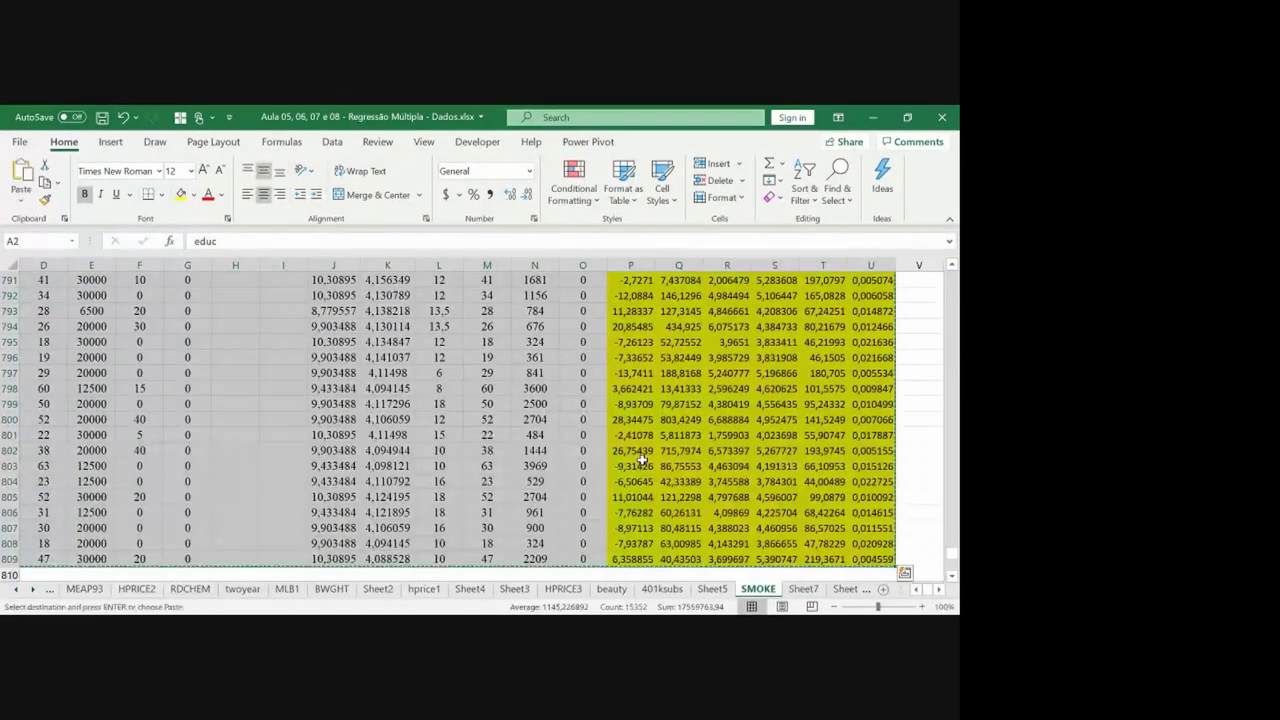
Paste the copied table as values only into the blank Sheet7, starting at A1.
{"action": "left_click", "coordinate": [800, 589]}
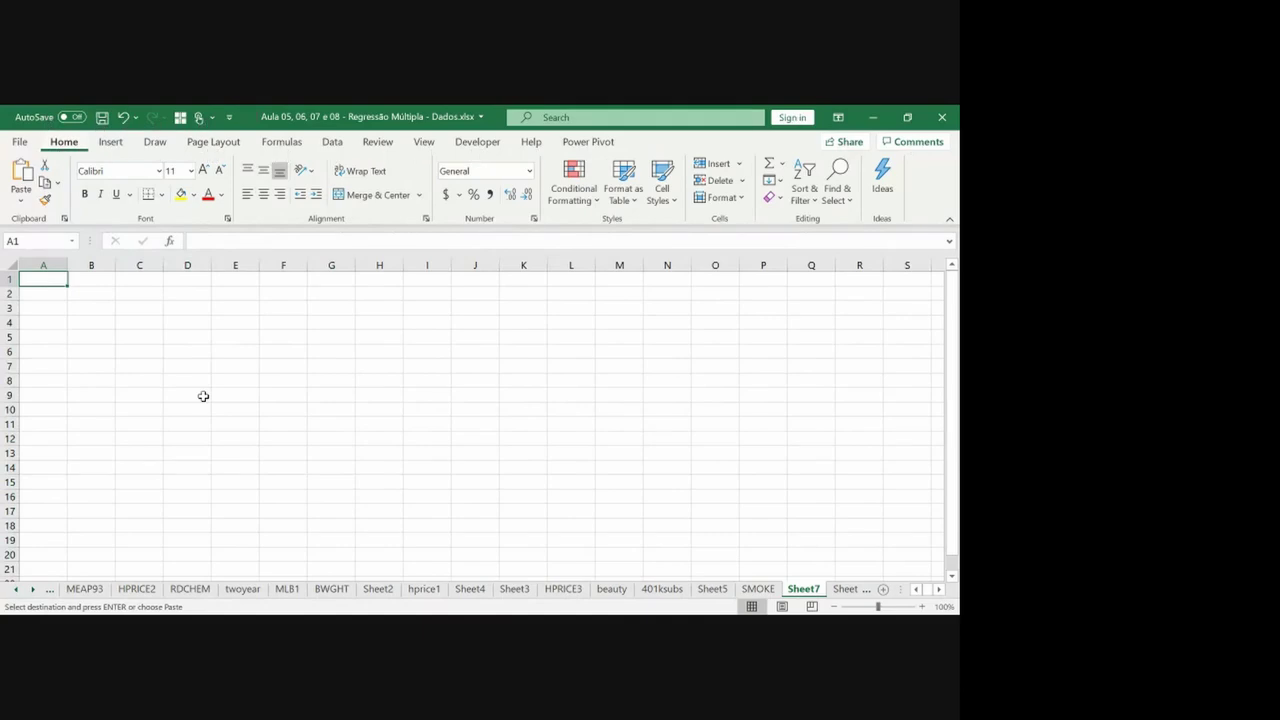
{"action": "key", "text": "ctrl+v"}
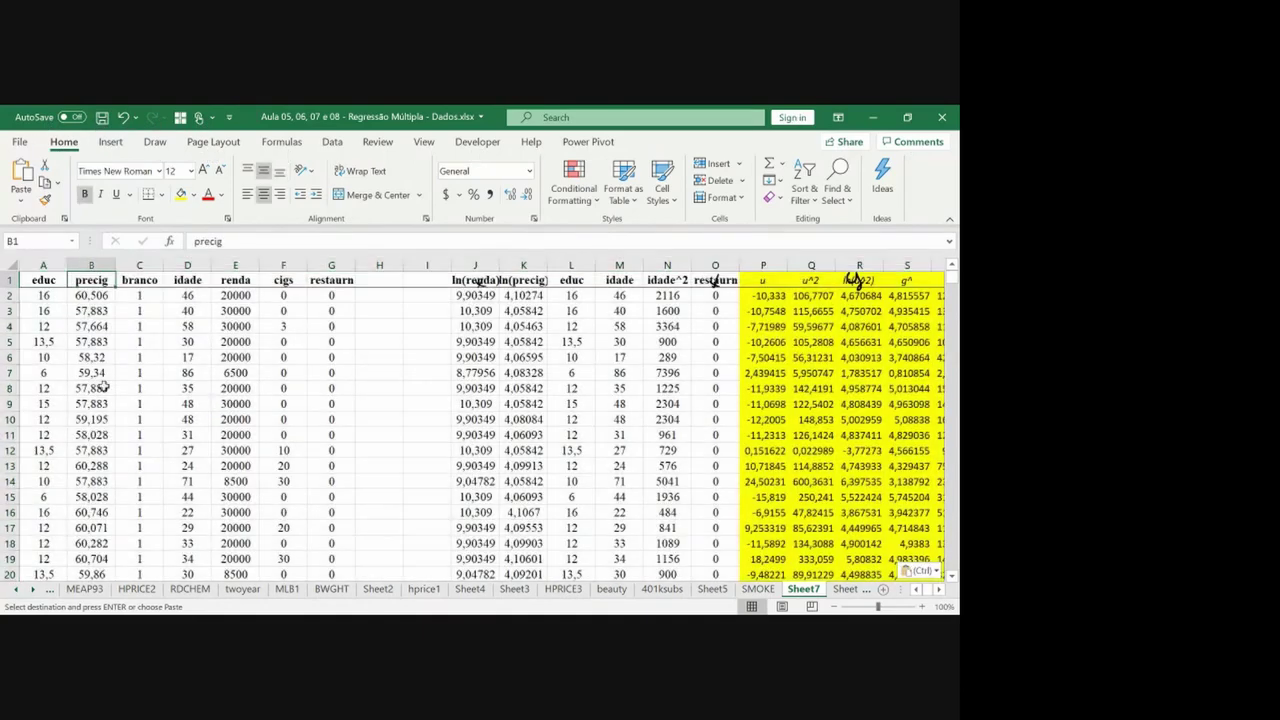
{"action": "key", "text": "ctrl+z"}
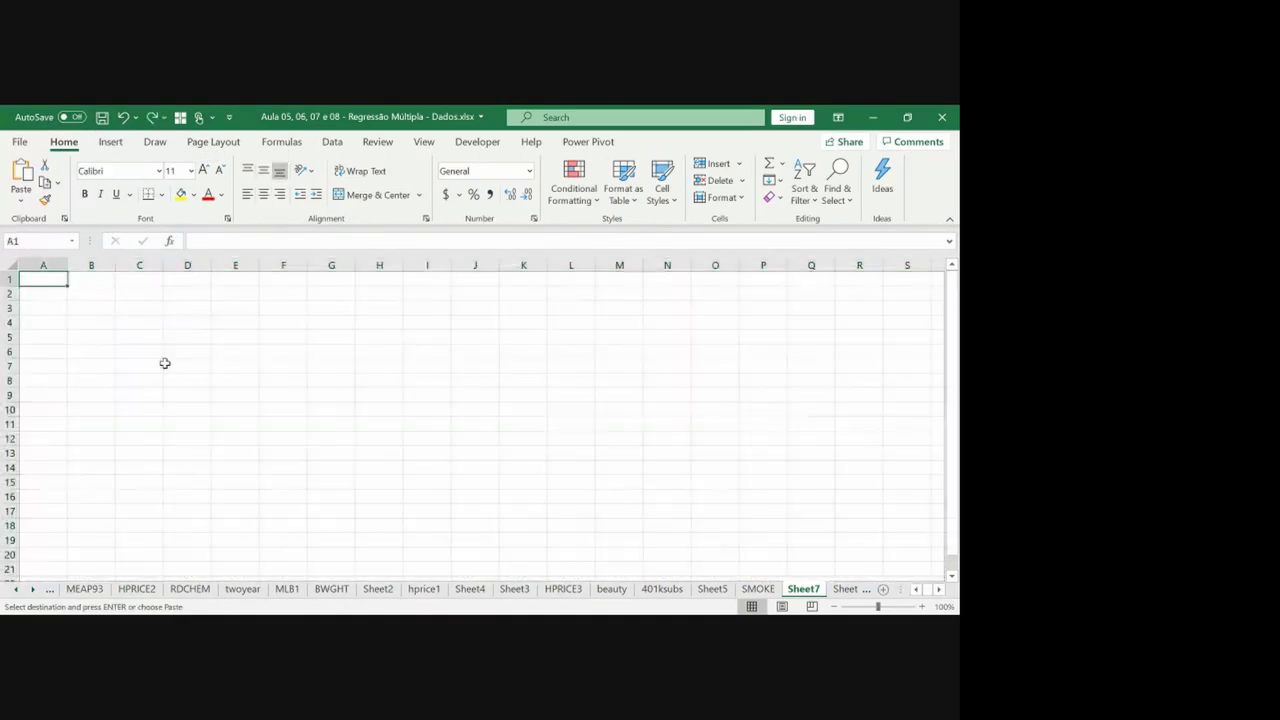
{"action": "key", "text": "ctrl+alt+v"}
{"action": "key", "text": "v"}
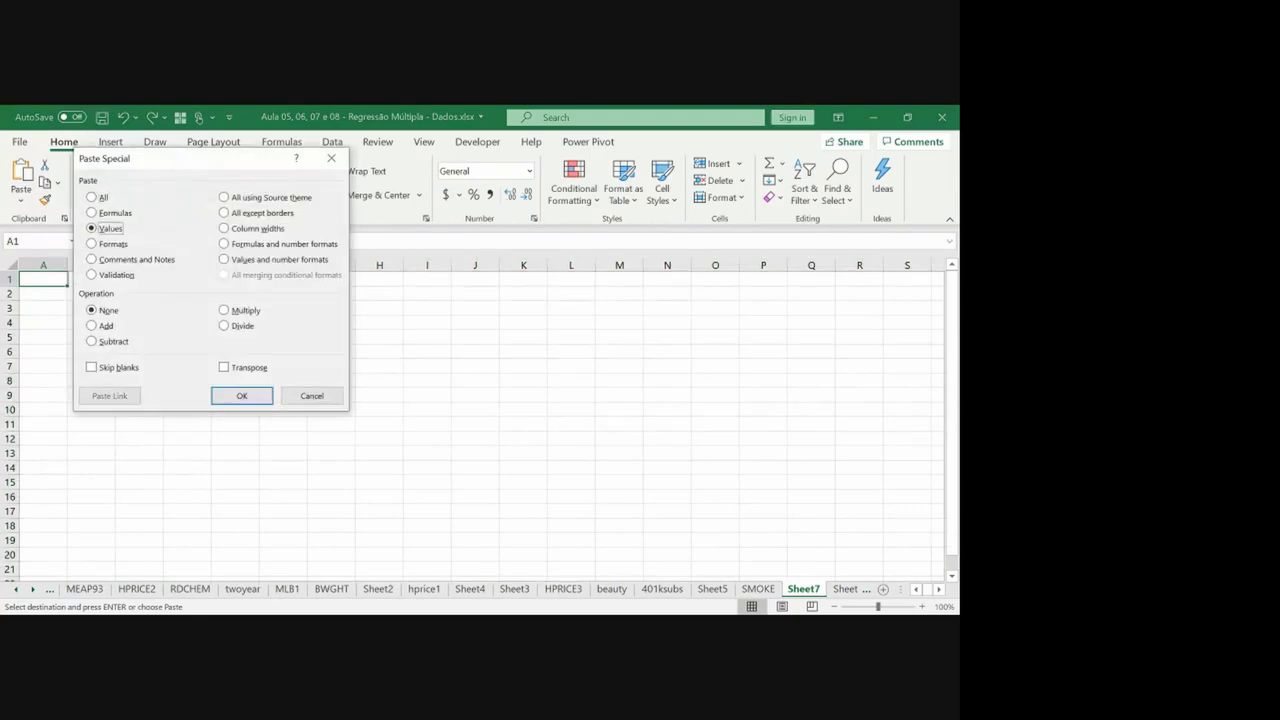
{"action": "key", "text": "Return"}
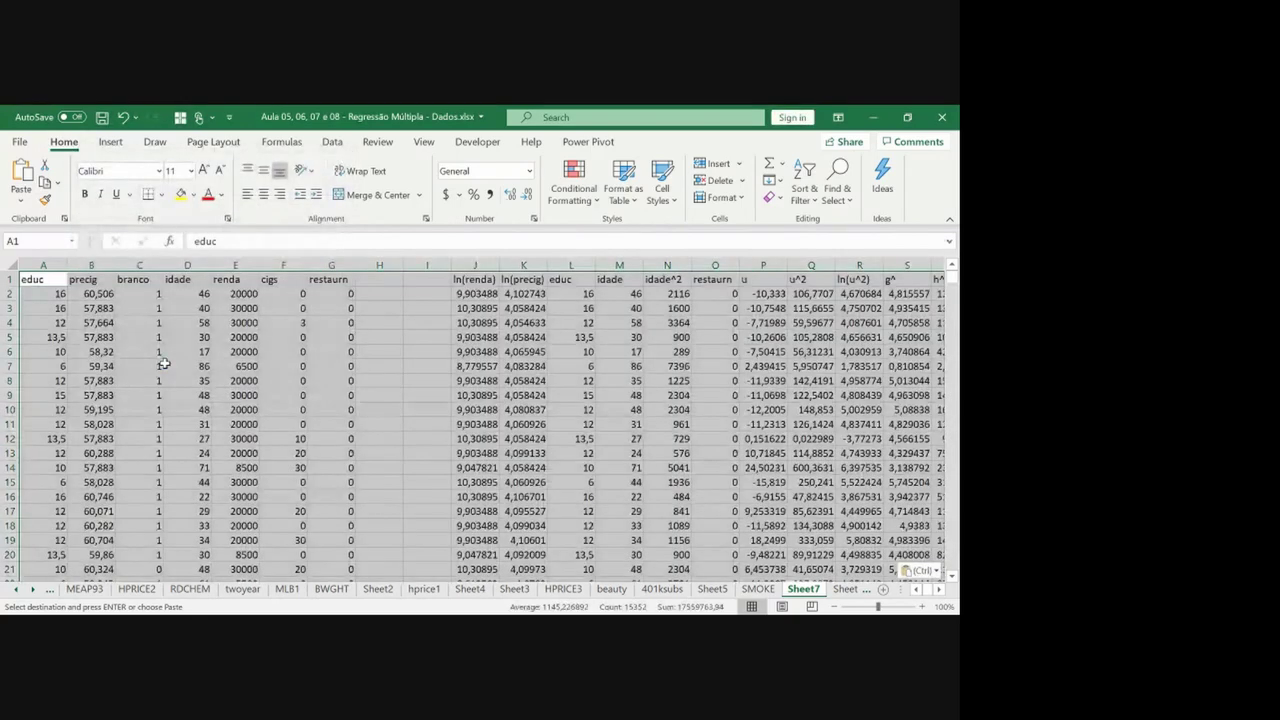
Delete the two empty columns H and I between restaurn and ln(renda) on Sheet7, and return to A1.
{"action": "key", "text": "Right"}
{"action": "left_click", "coordinate": [379, 265]}
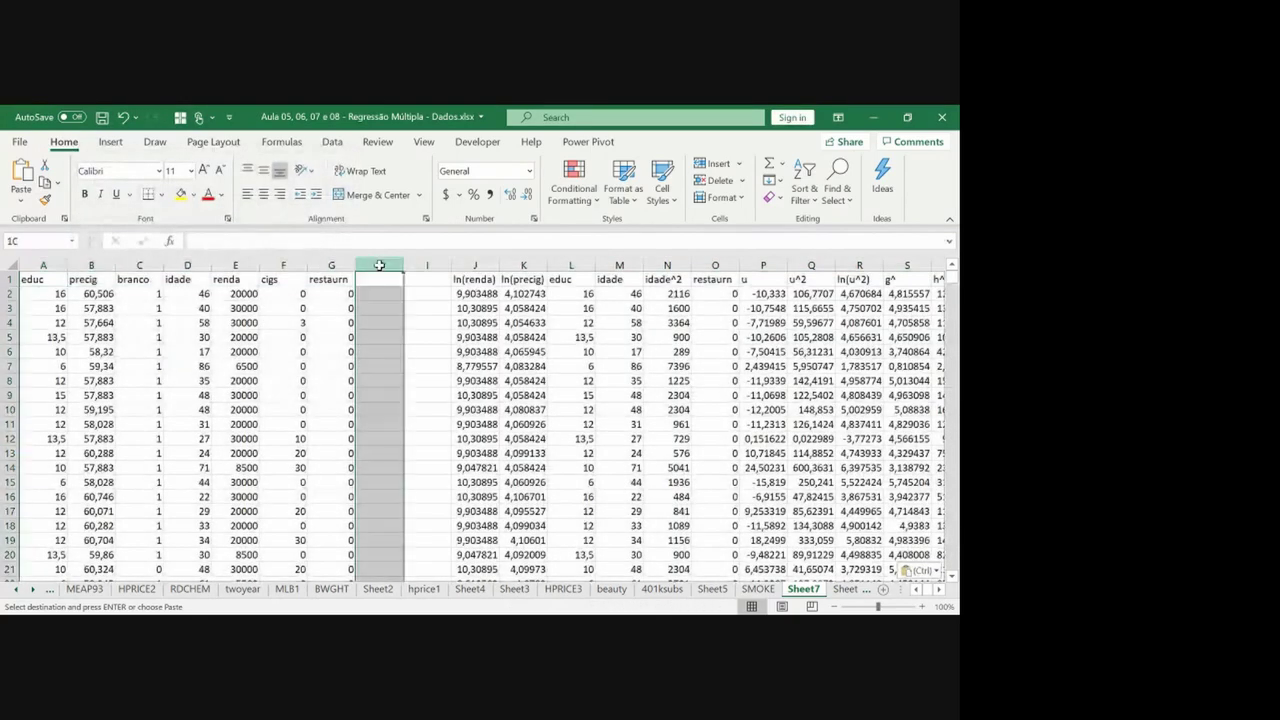
{"action": "left_click_drag", "start_coordinate": [379, 265], "coordinate": [414, 260]}
{"action": "key", "text": "ctrl+minus"}
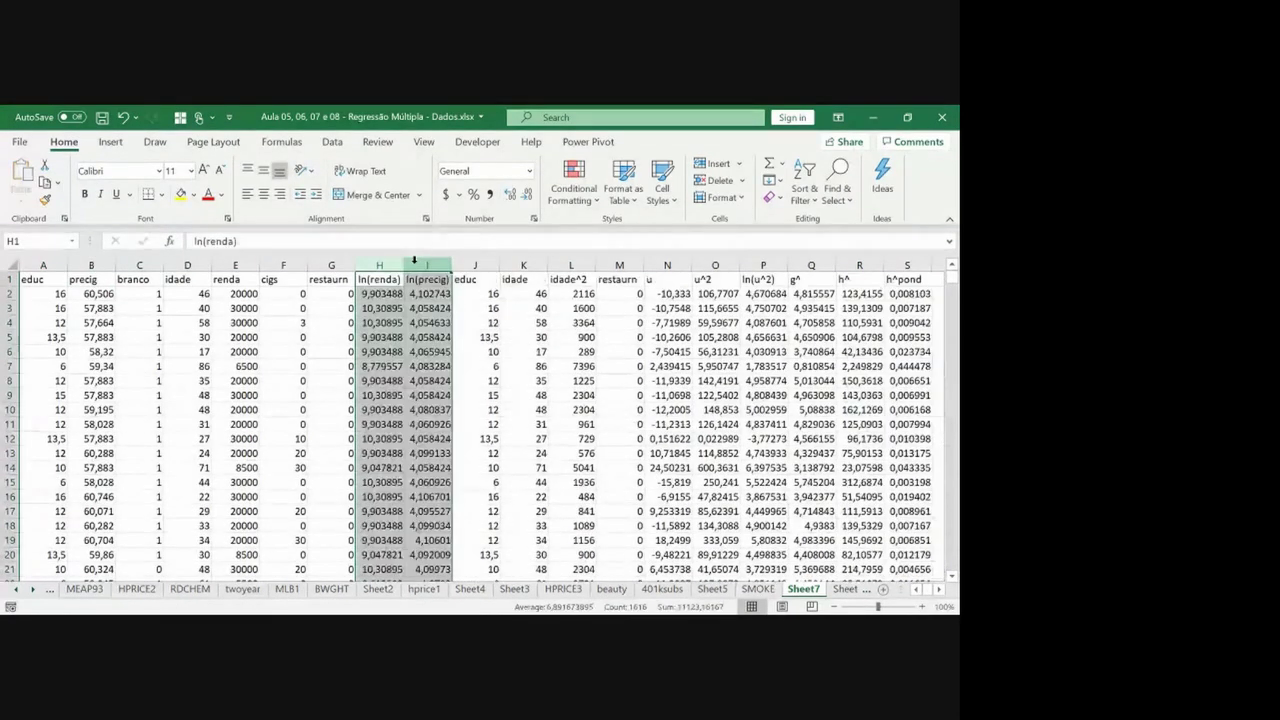
{"action": "key", "text": "ctrl+Right"}
{"action": "key", "text": "Right"}
{"action": "key", "text": "Left"}
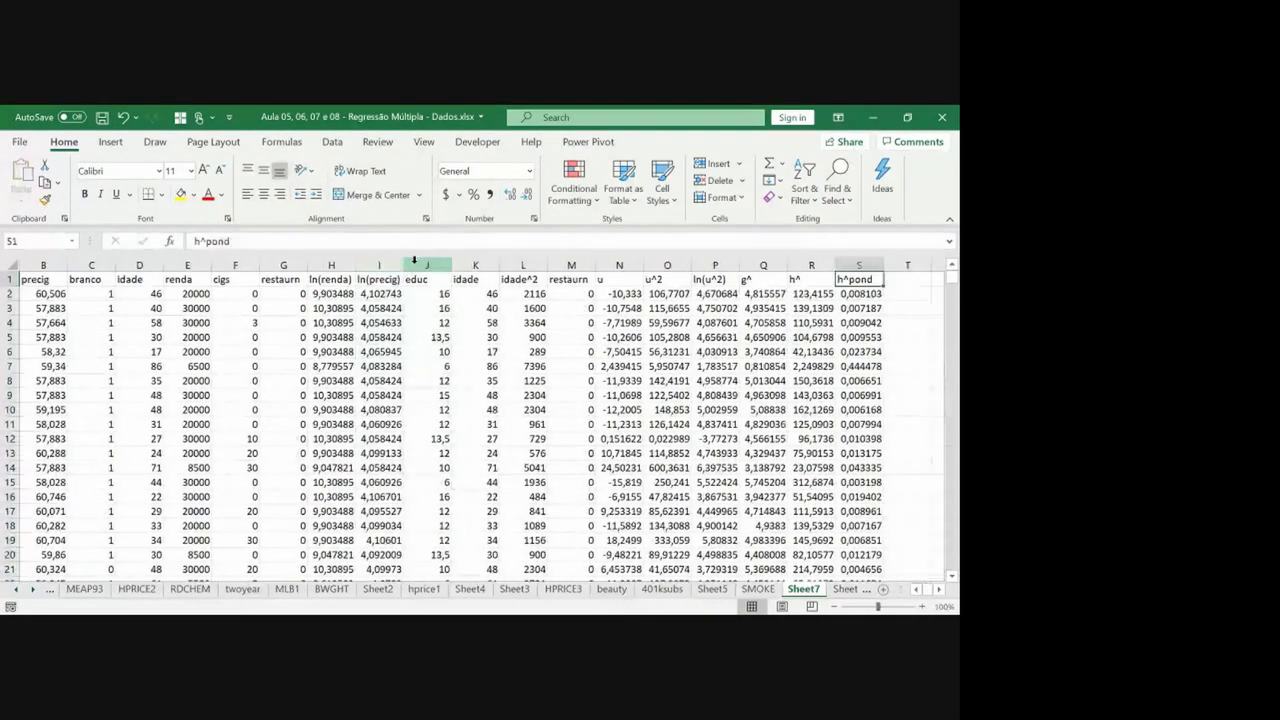
{"action": "key", "text": "ctrl+Home"}
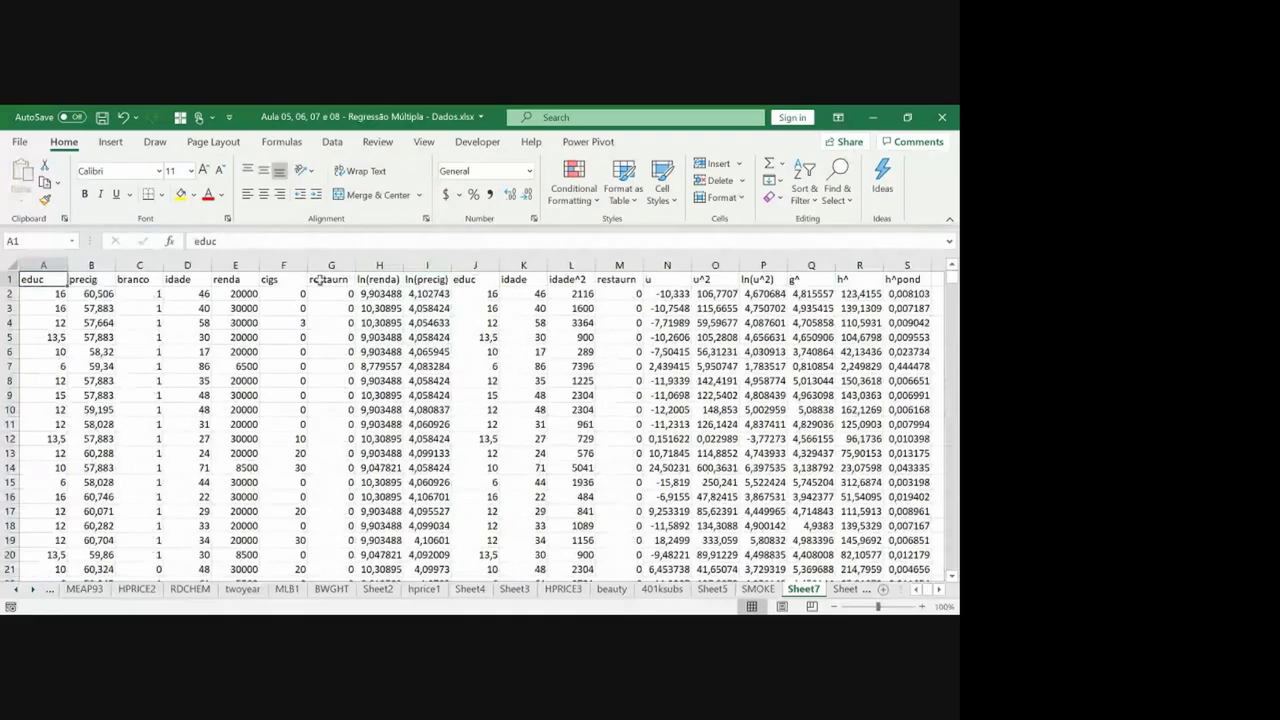
Create a copy of Sheet7 in a new workbook.
{"action": "right_click", "coordinate": [805, 589]}
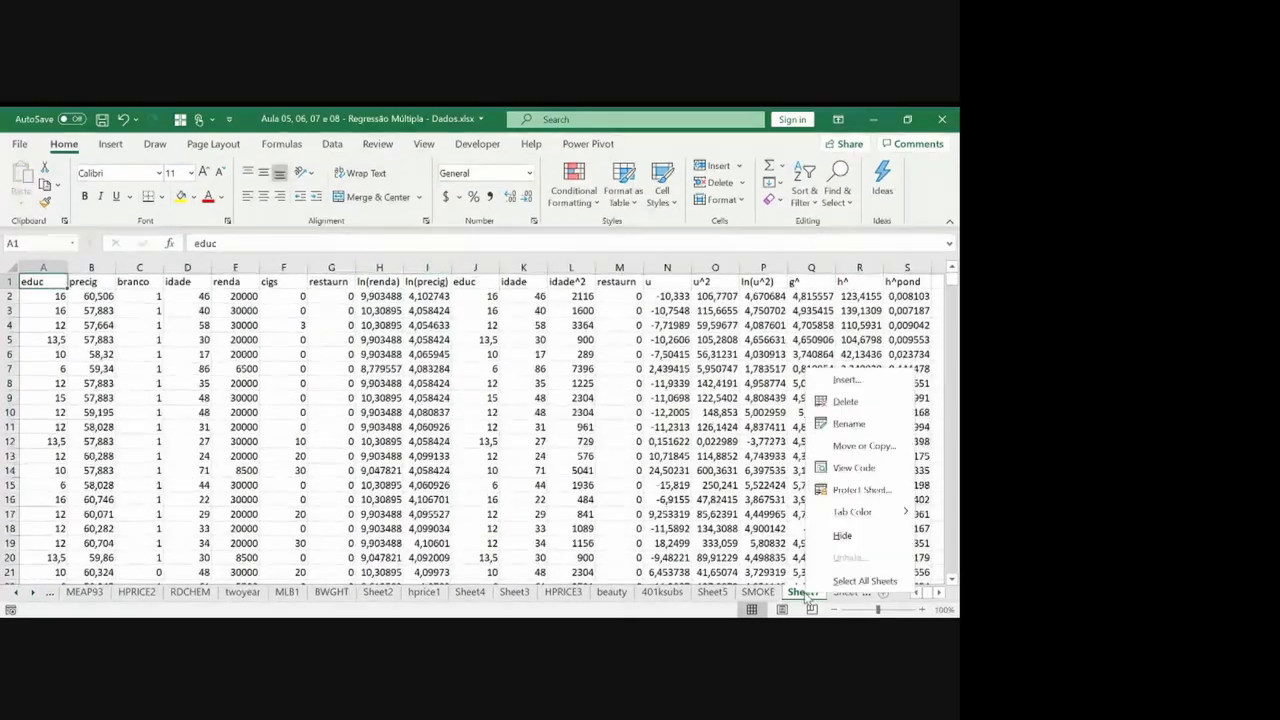
{"action": "left_click", "coordinate": [864, 445]}
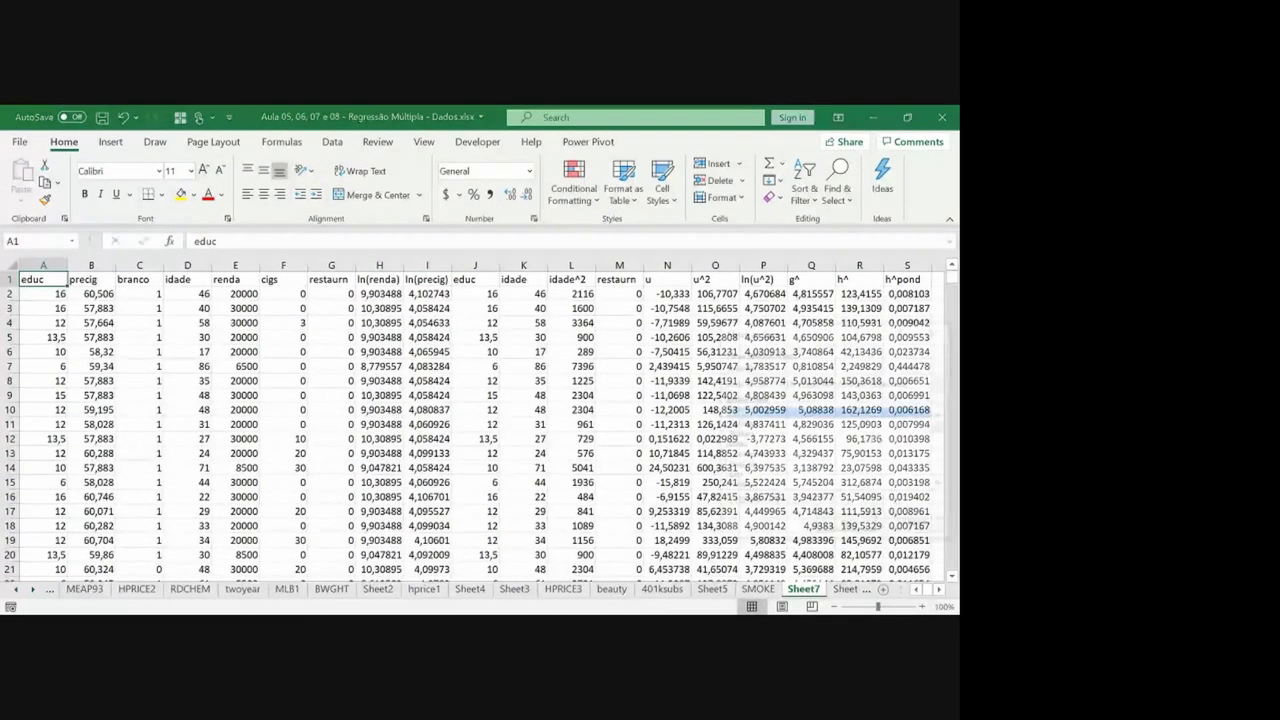
{"action": "left_click", "coordinate": [730, 501]}
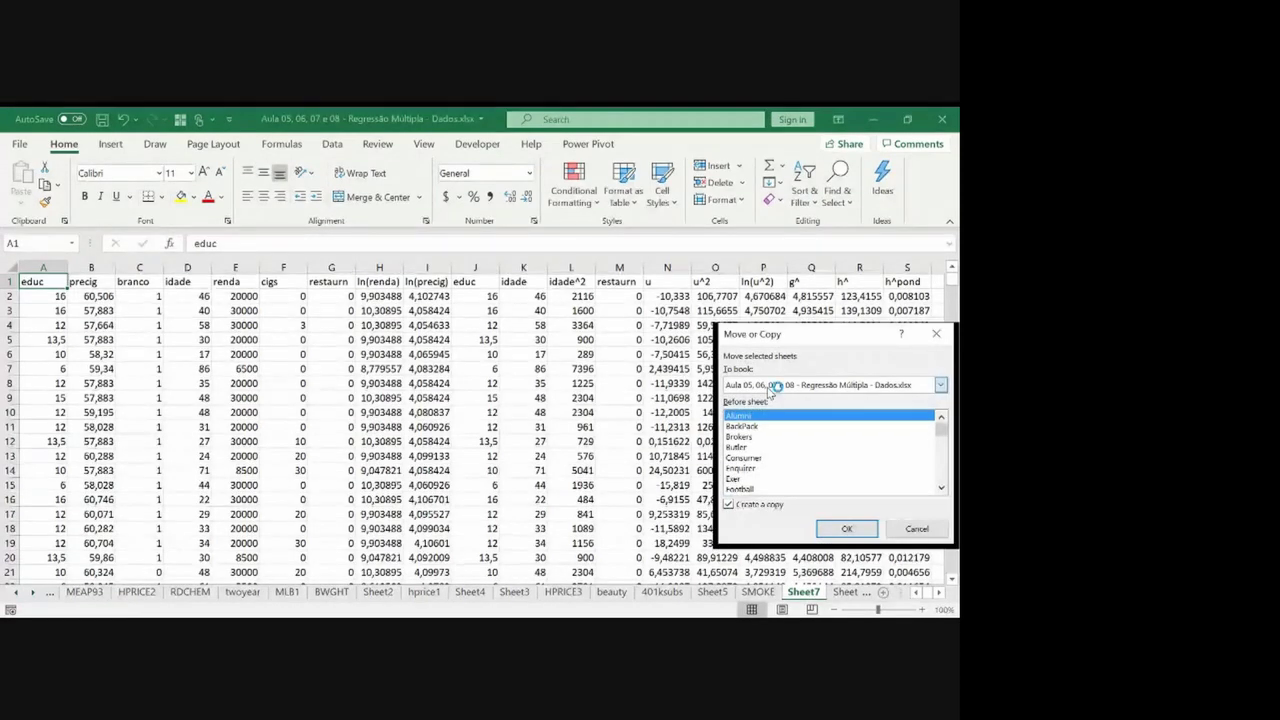
{"action": "left_click", "coordinate": [770, 386]}
{"action": "left_click", "coordinate": [768, 400]}
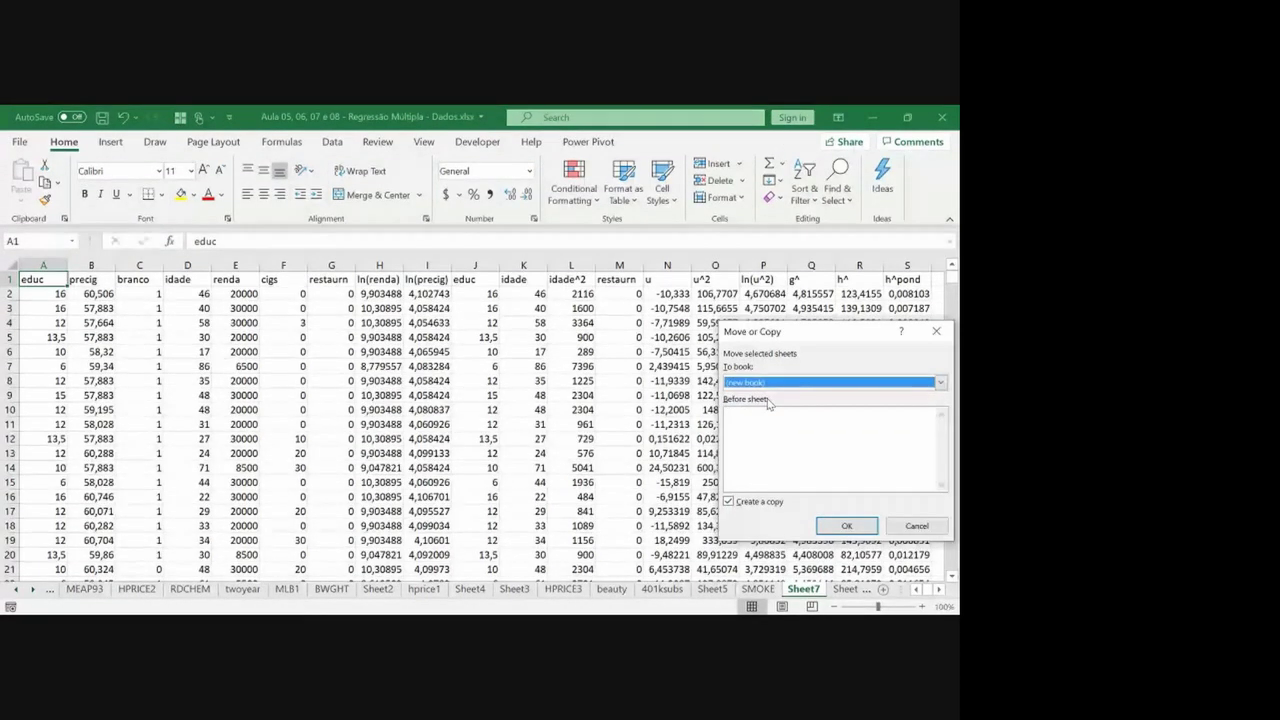
{"action": "left_click", "coordinate": [845, 525]}
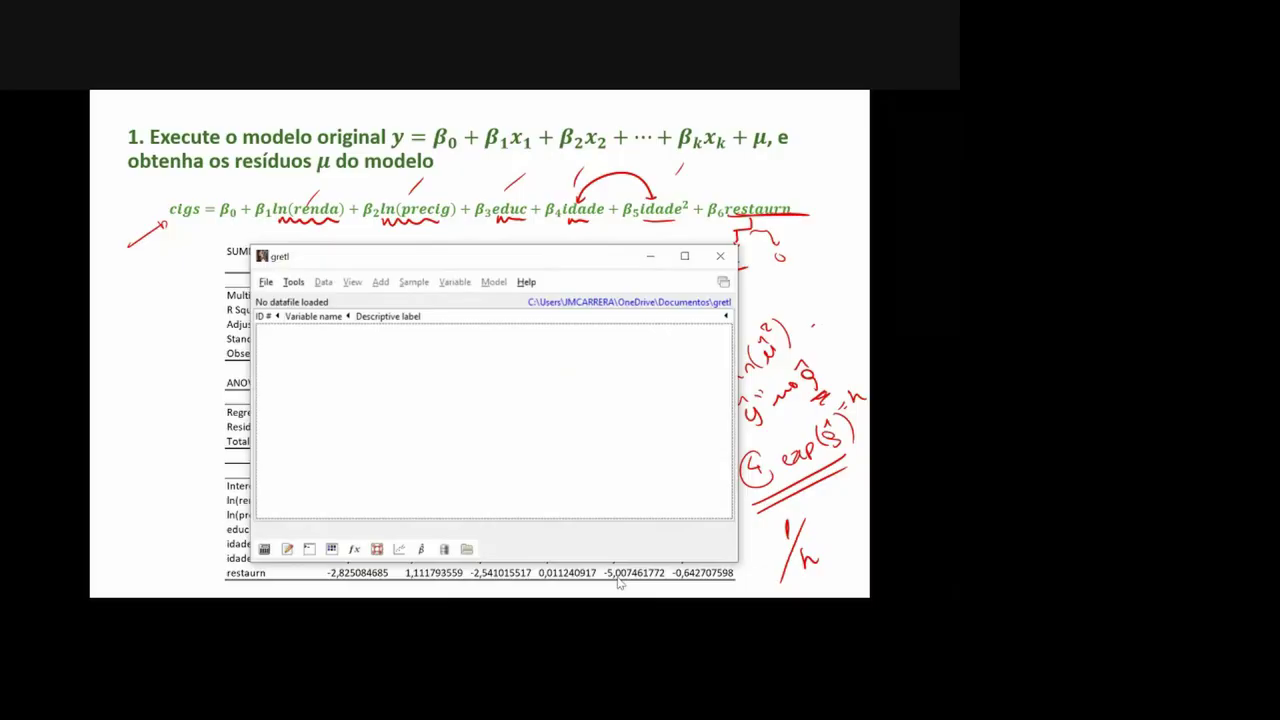
In gretl, open Book4.xlsx from the Desktop, import from column 1, row 1, and decline the time-series or panel interpretation.
{"action": "left_click", "coordinate": [267, 283]}
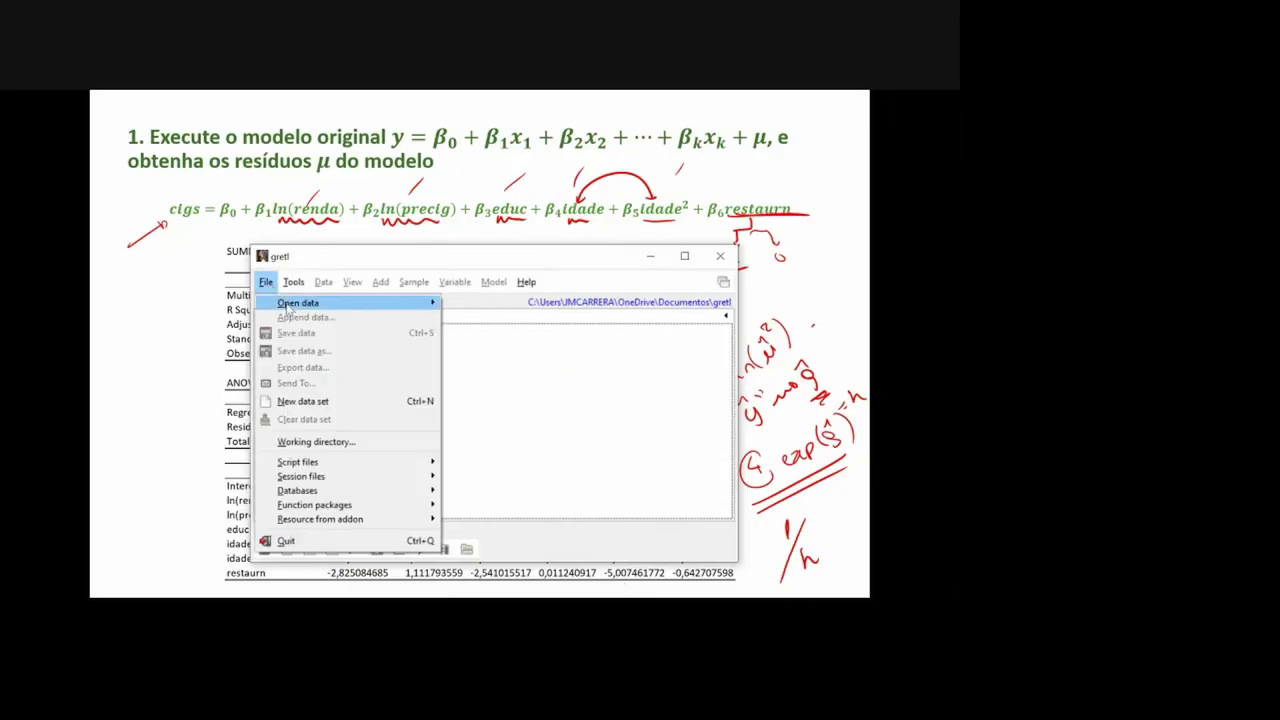
{"action": "mouse_move", "coordinate": [290, 308]}
{"action": "left_click", "coordinate": [457, 308]}
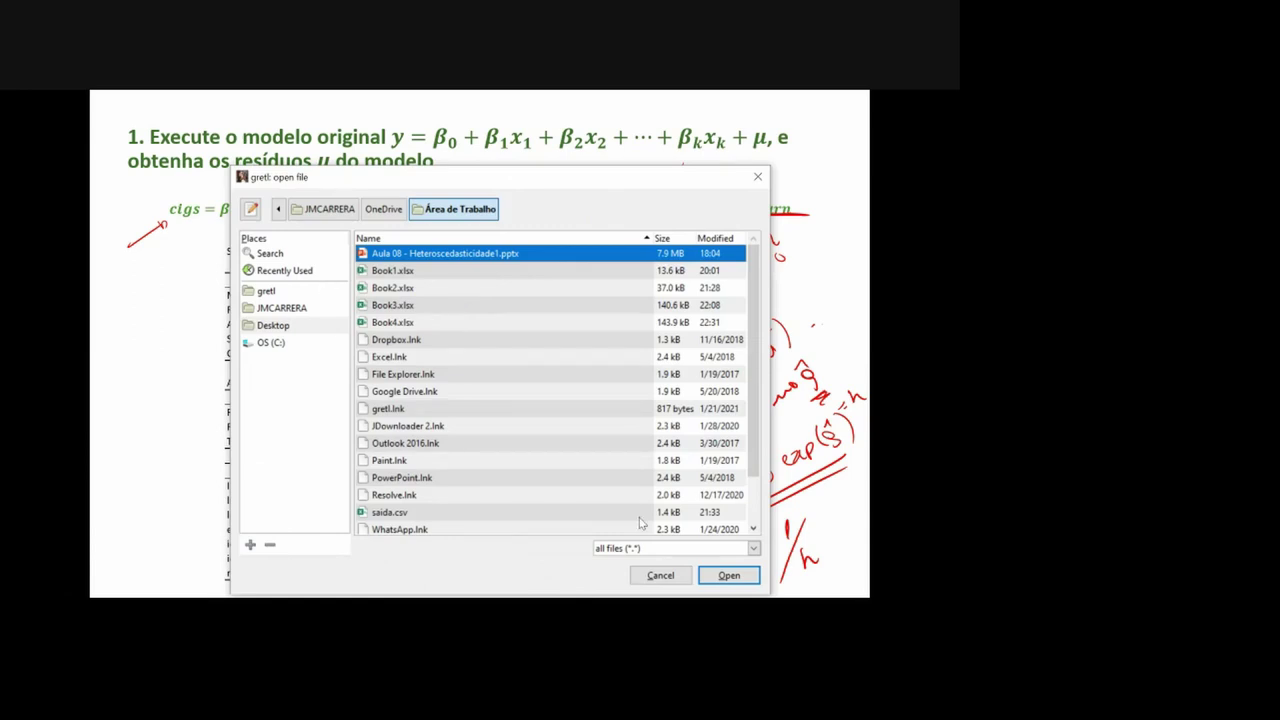
{"action": "left_click", "coordinate": [298, 325]}
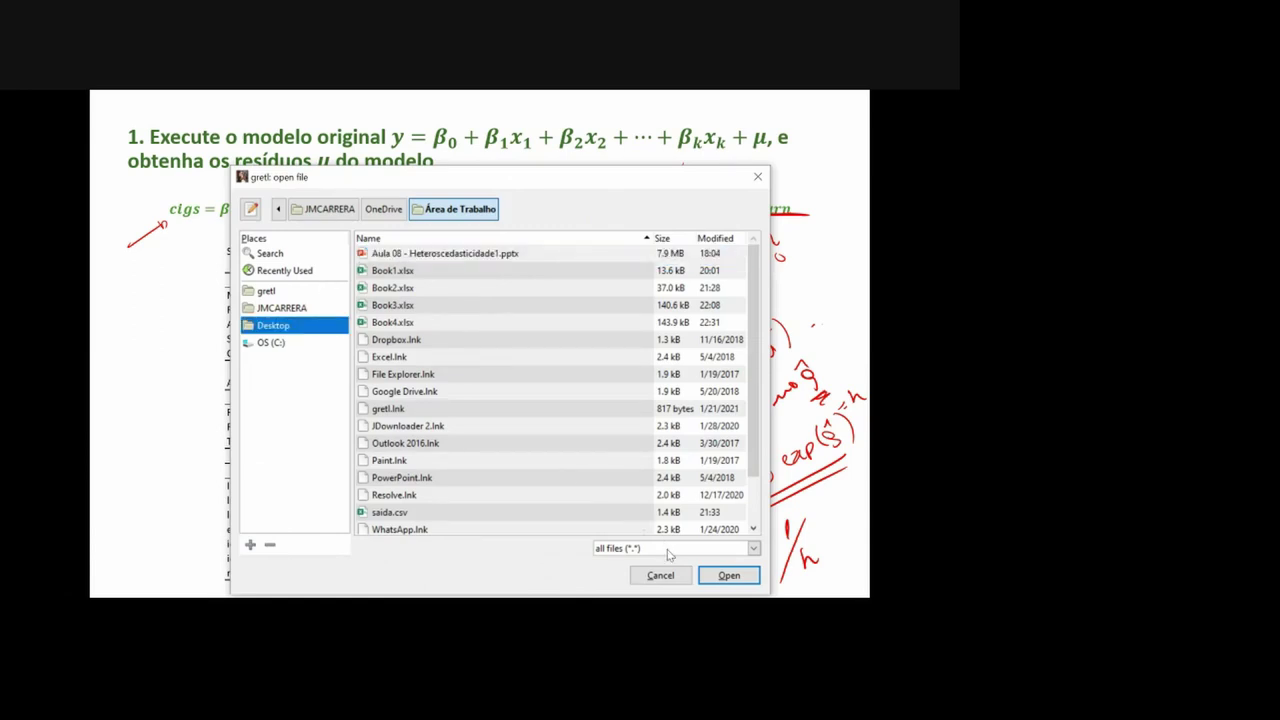
{"action": "left_click", "coordinate": [673, 548]}
{"action": "left_click", "coordinate": [663, 246]}
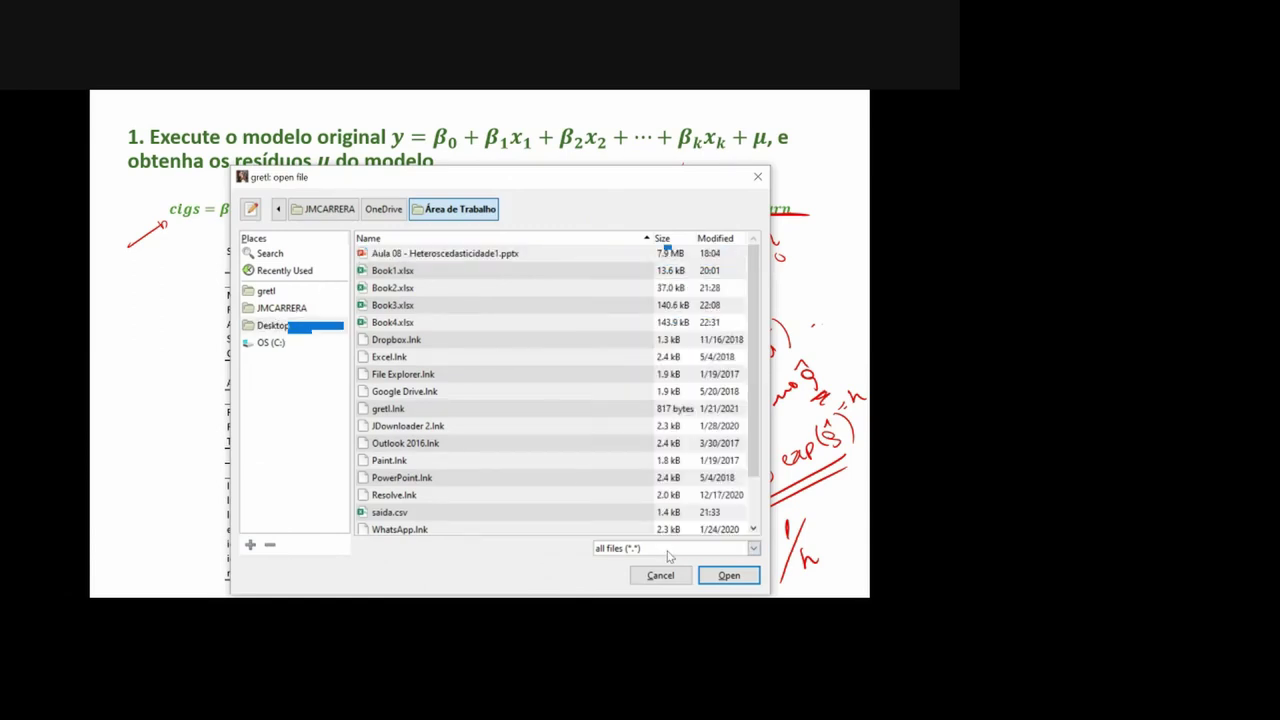
{"action": "left_click", "coordinate": [416, 325]}
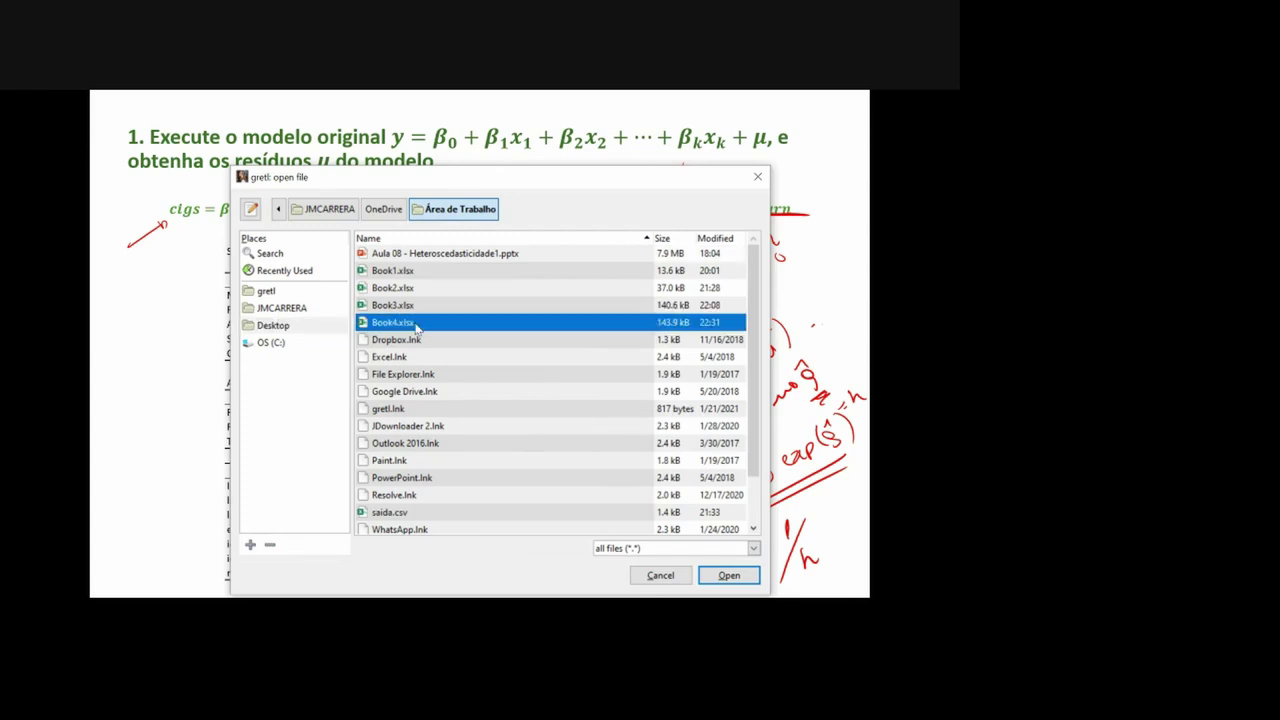
{"action": "key", "text": "Return"}
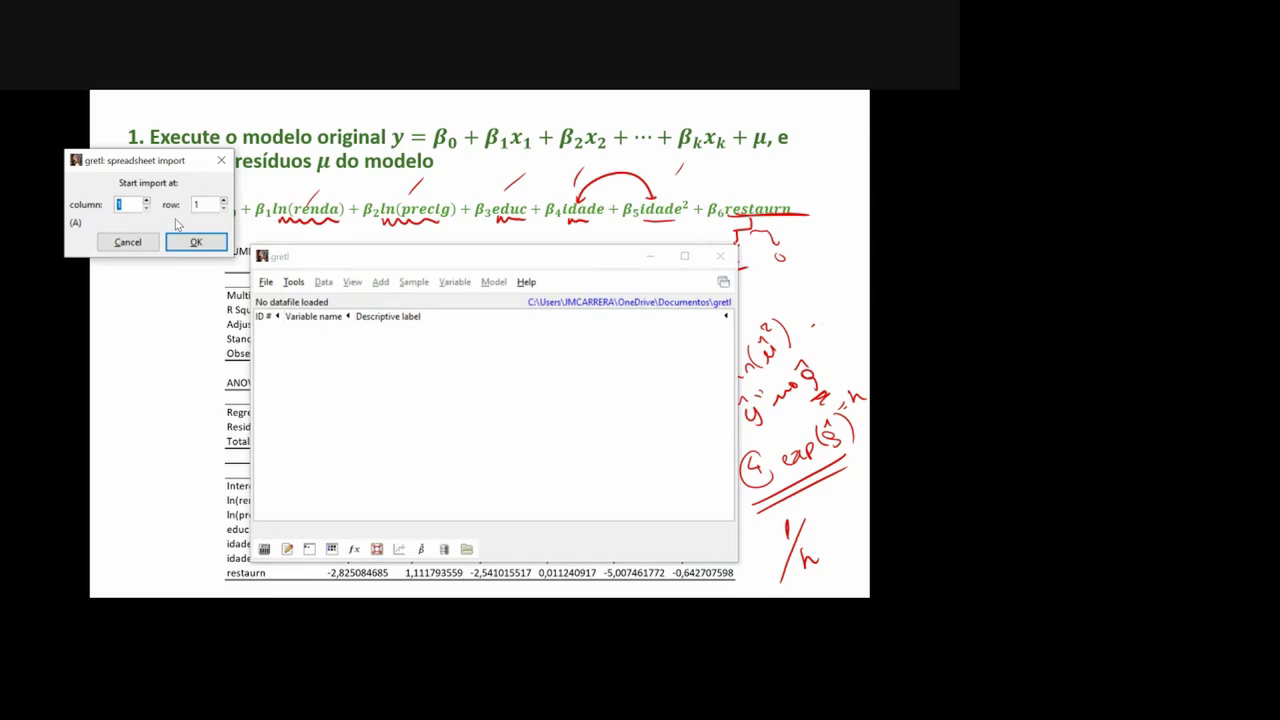
{"action": "left_click", "coordinate": [194, 240]}
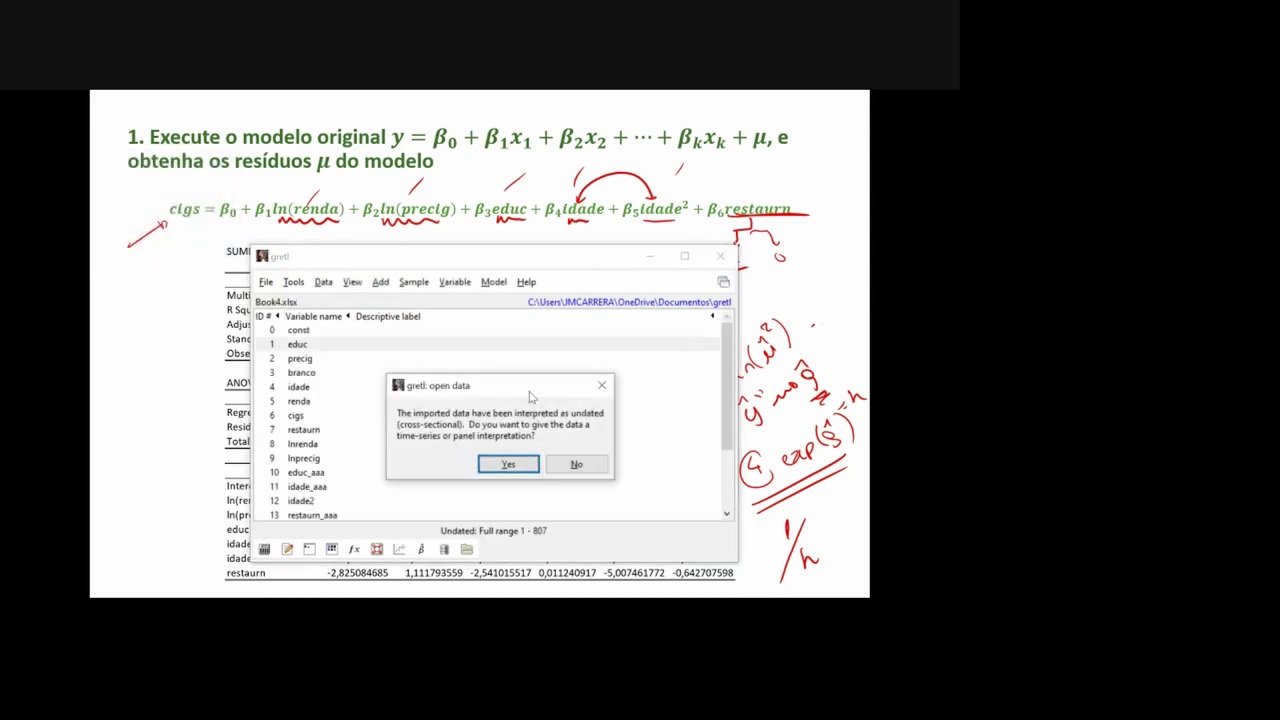
{"action": "left_click", "coordinate": [571, 466]}
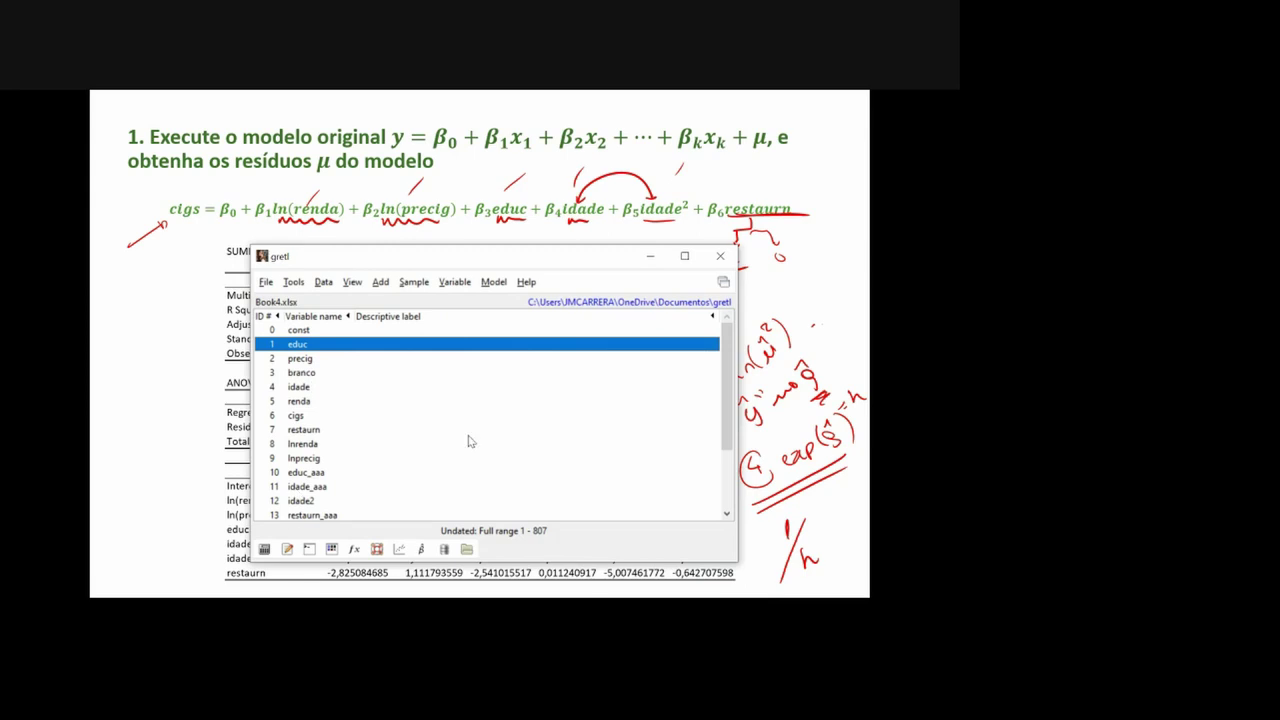
Start choosing an estimation model for the imported Book4.xlsx data.
{"action": "left_click", "coordinate": [494, 282]}
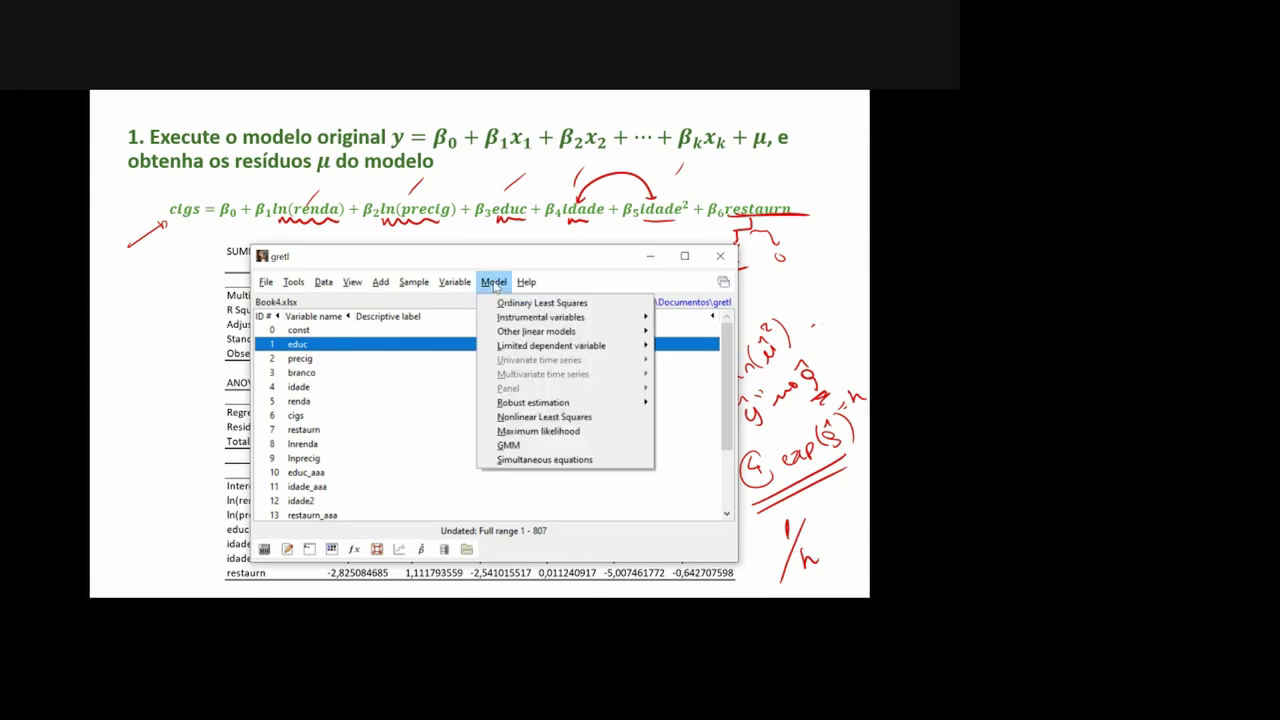